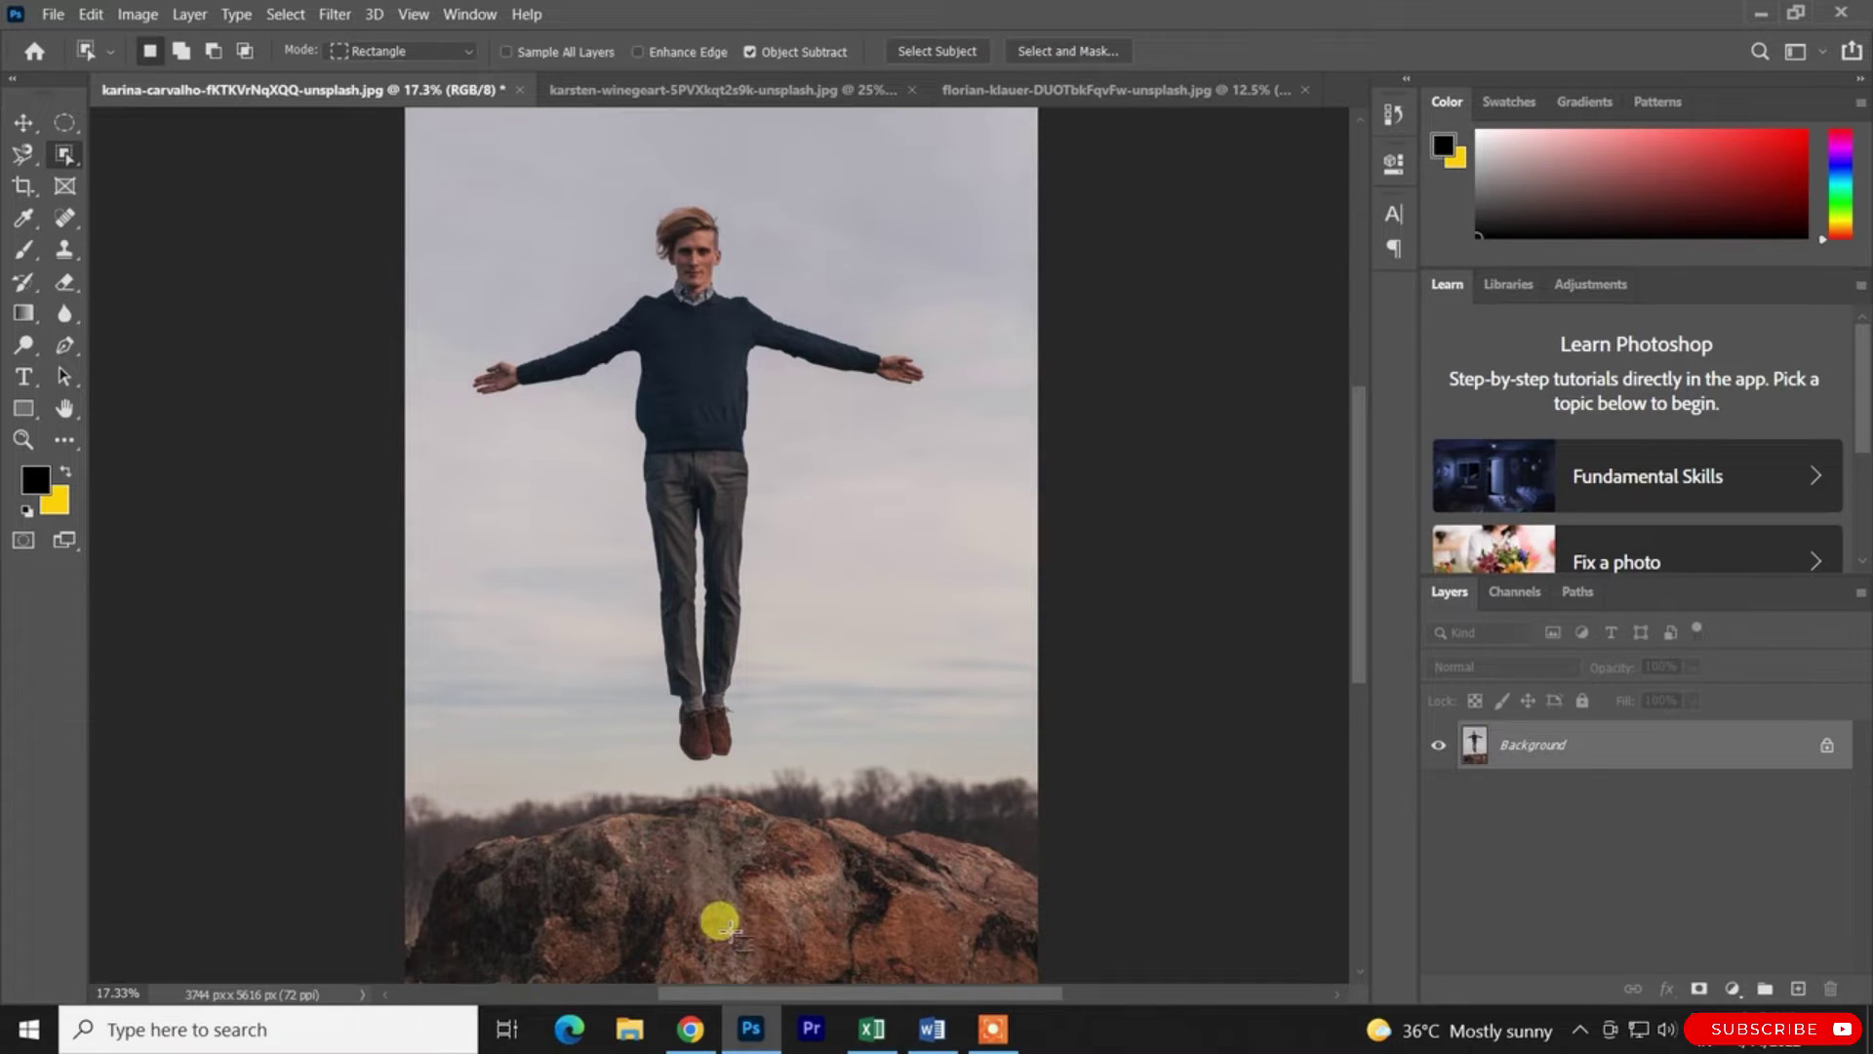
Activate the Object Selection Tool for the photo of the levitating man
{"action": "scroll", "coordinate": [244, 586], "scroll_direction": "down", "scroll_amount": 1}
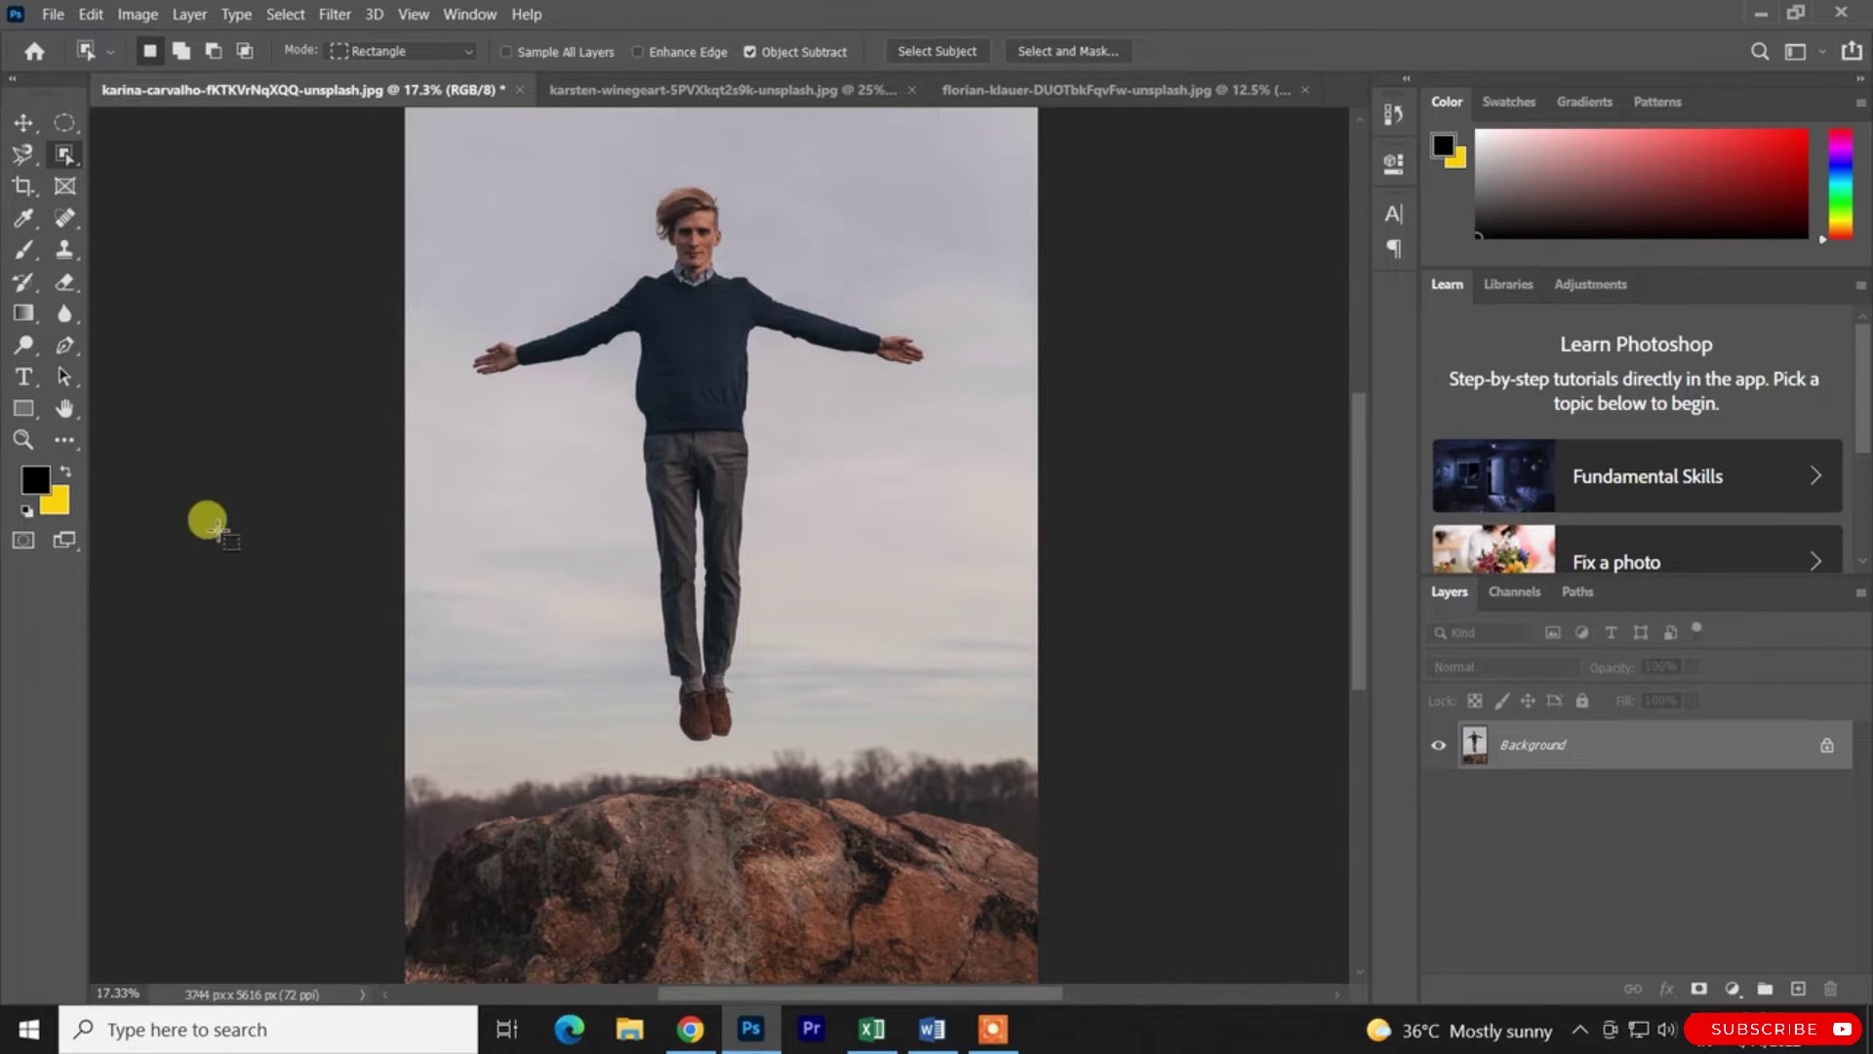
{"action": "right_click", "coordinate": [65, 155]}
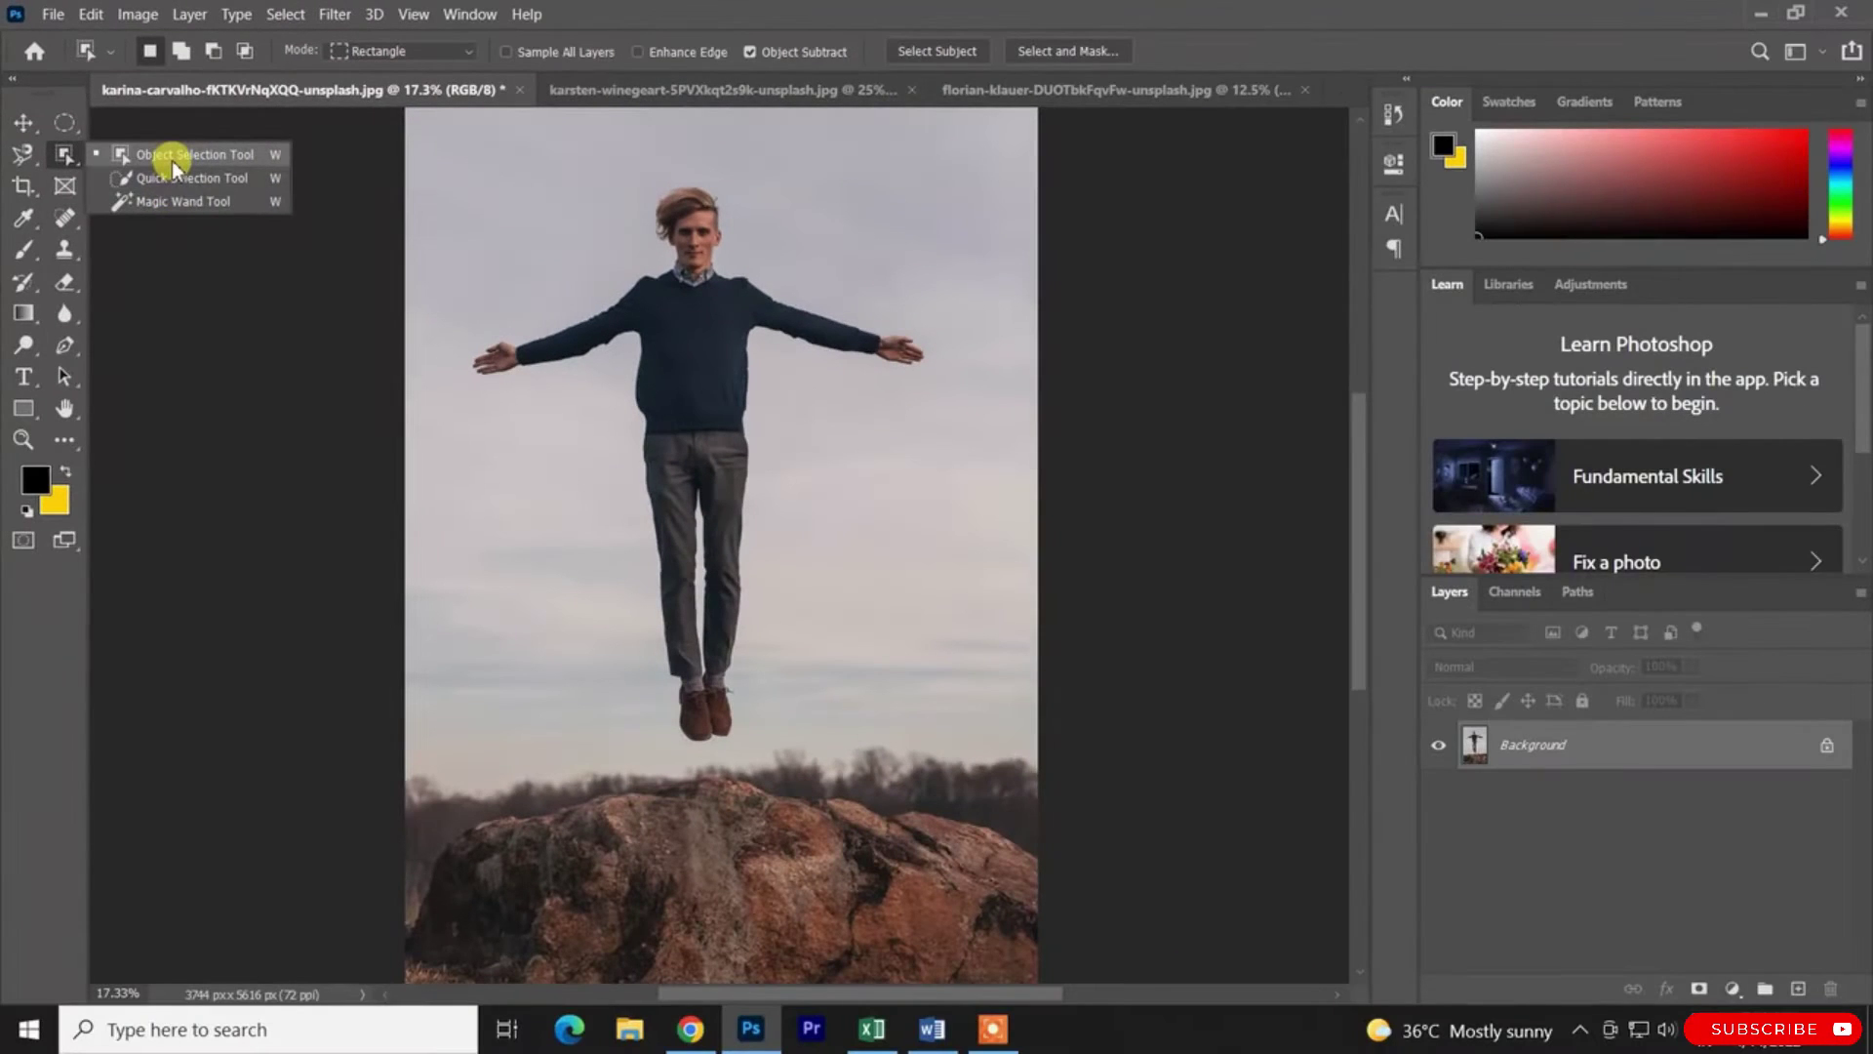
{"action": "left_click", "coordinate": [171, 160]}
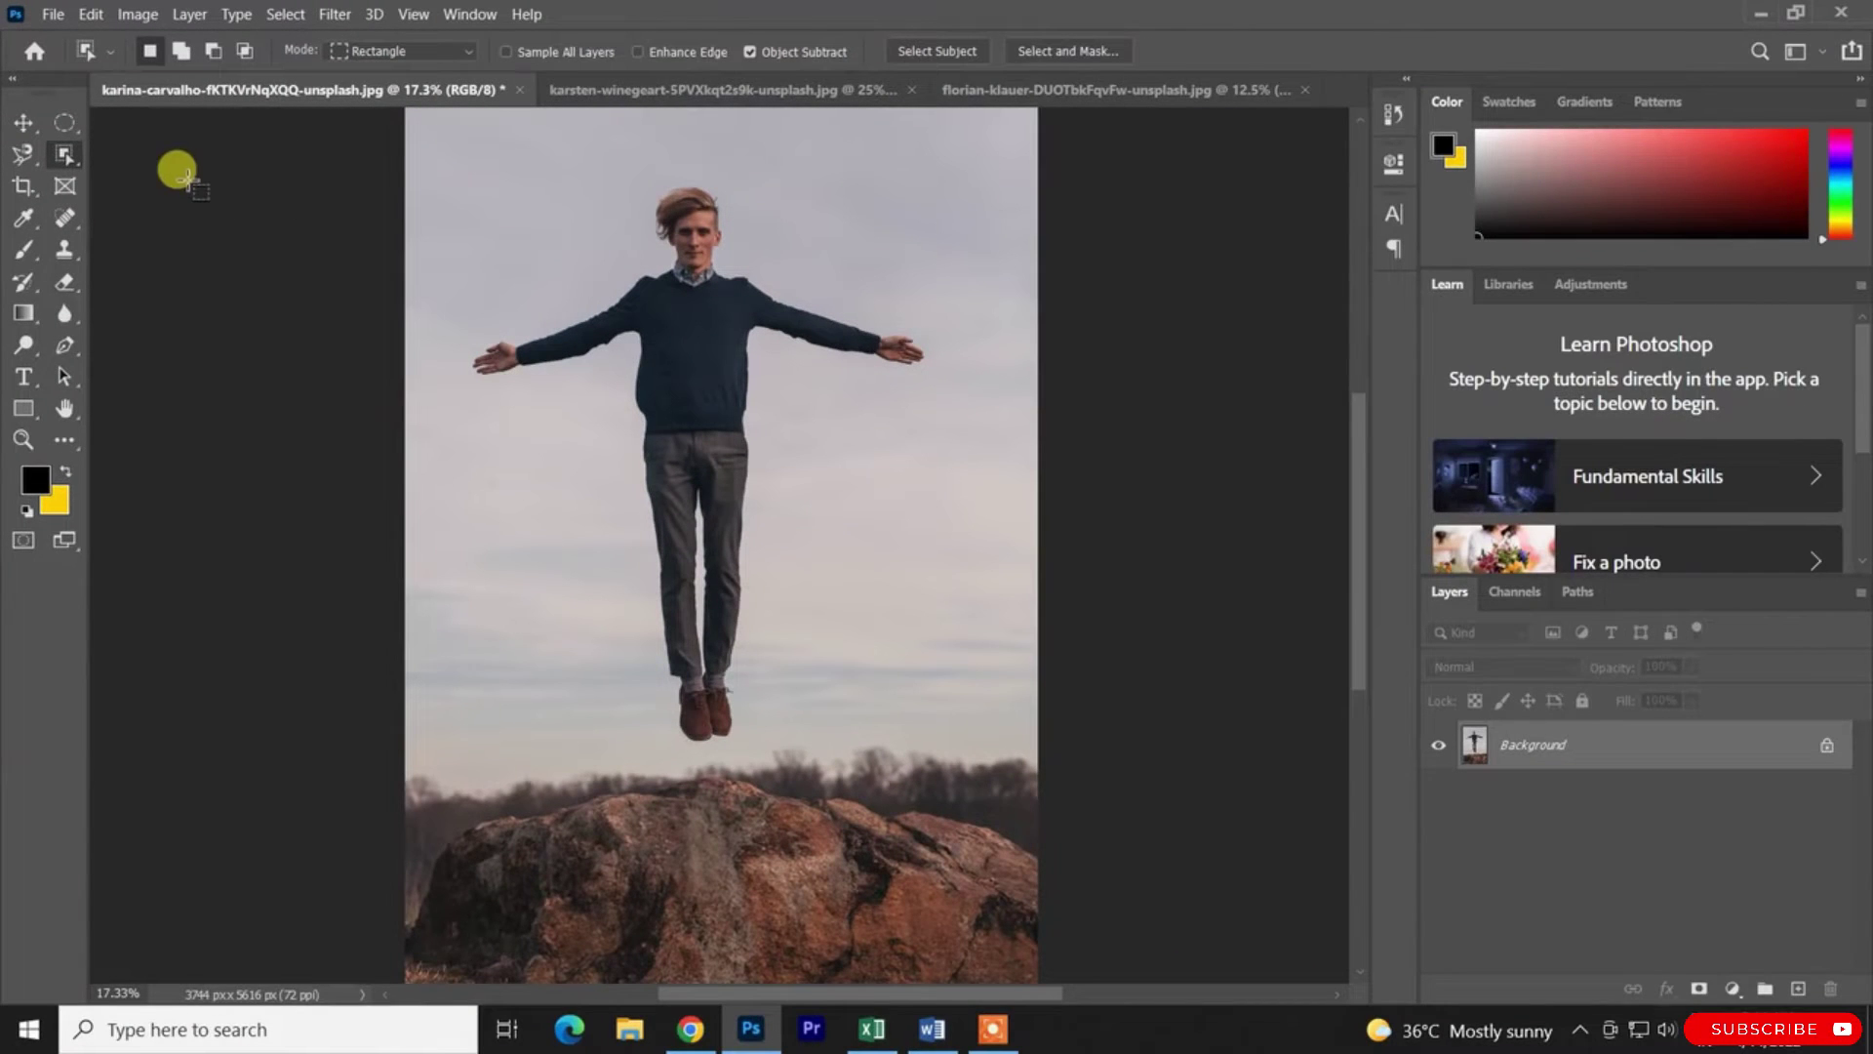
Look through the three open photos of the man, the dog and the pens, and bring the pens photo to the front
{"action": "left_click", "coordinate": [1066, 89]}
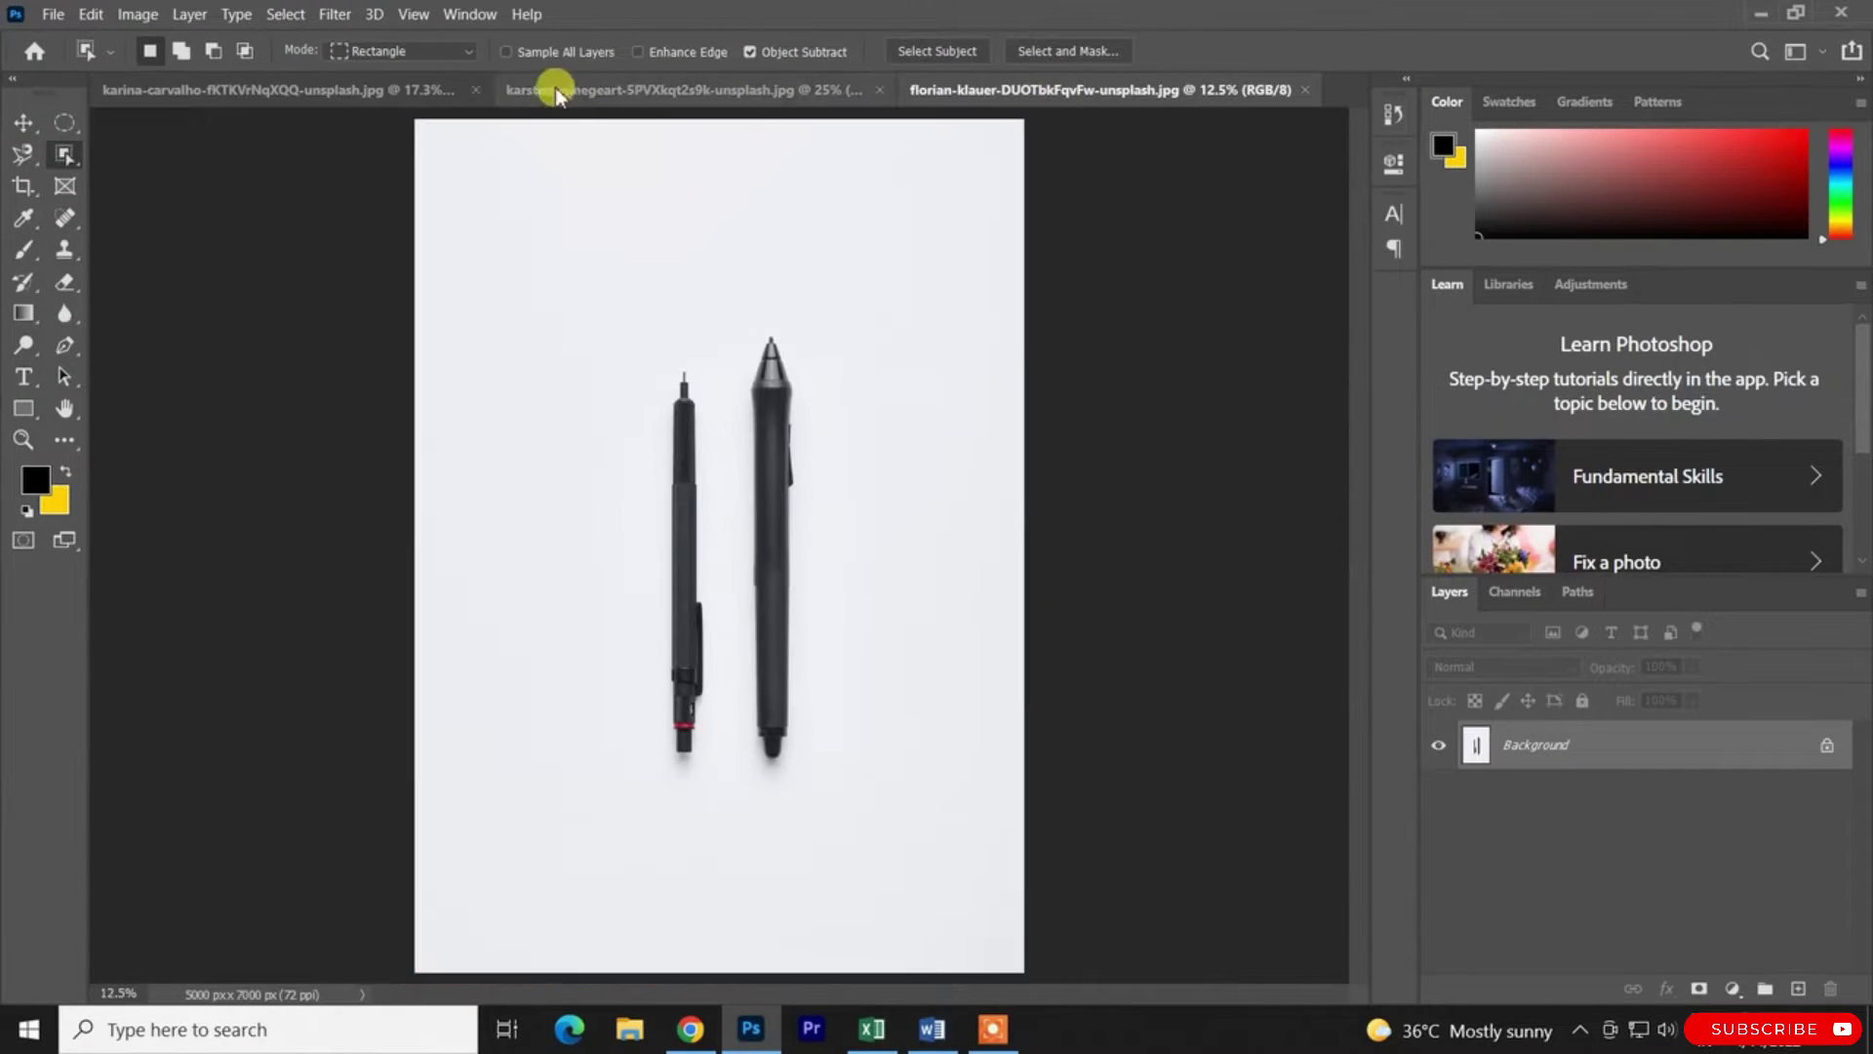
{"action": "left_click", "coordinate": [332, 89]}
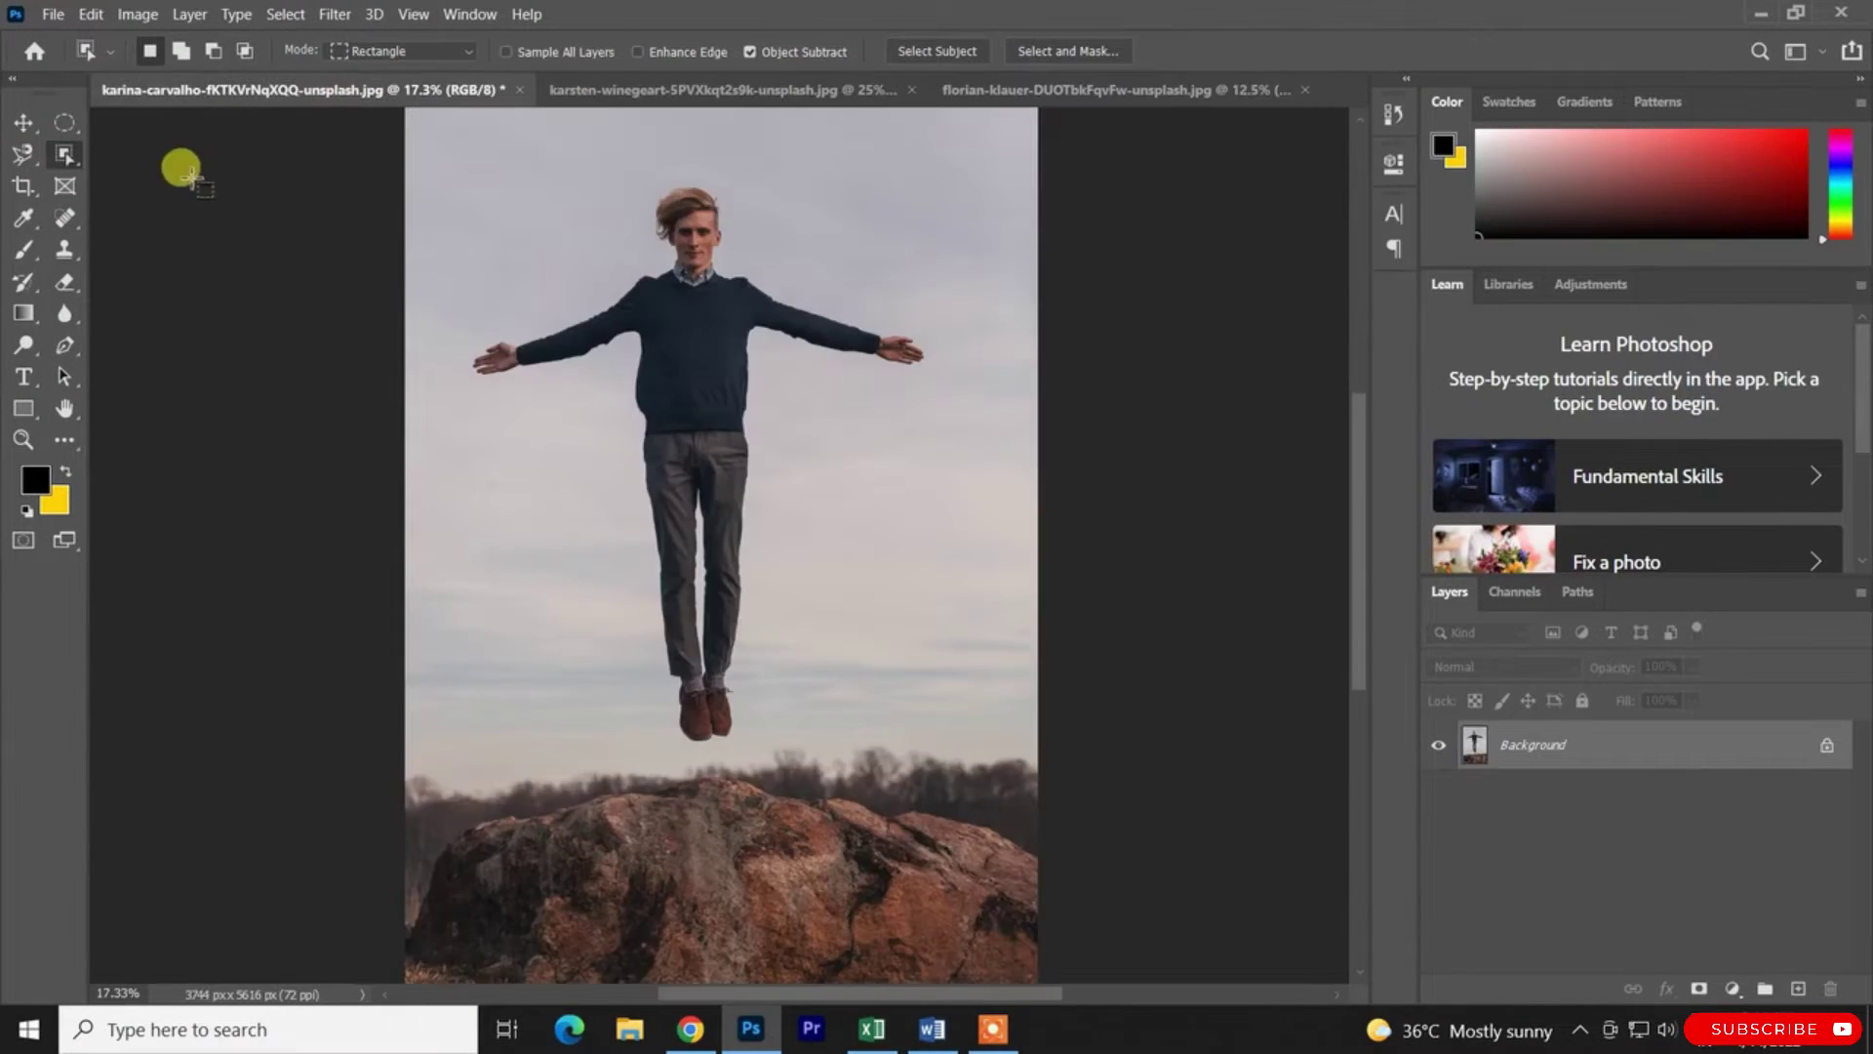
{"action": "right_click", "coordinate": [64, 154]}
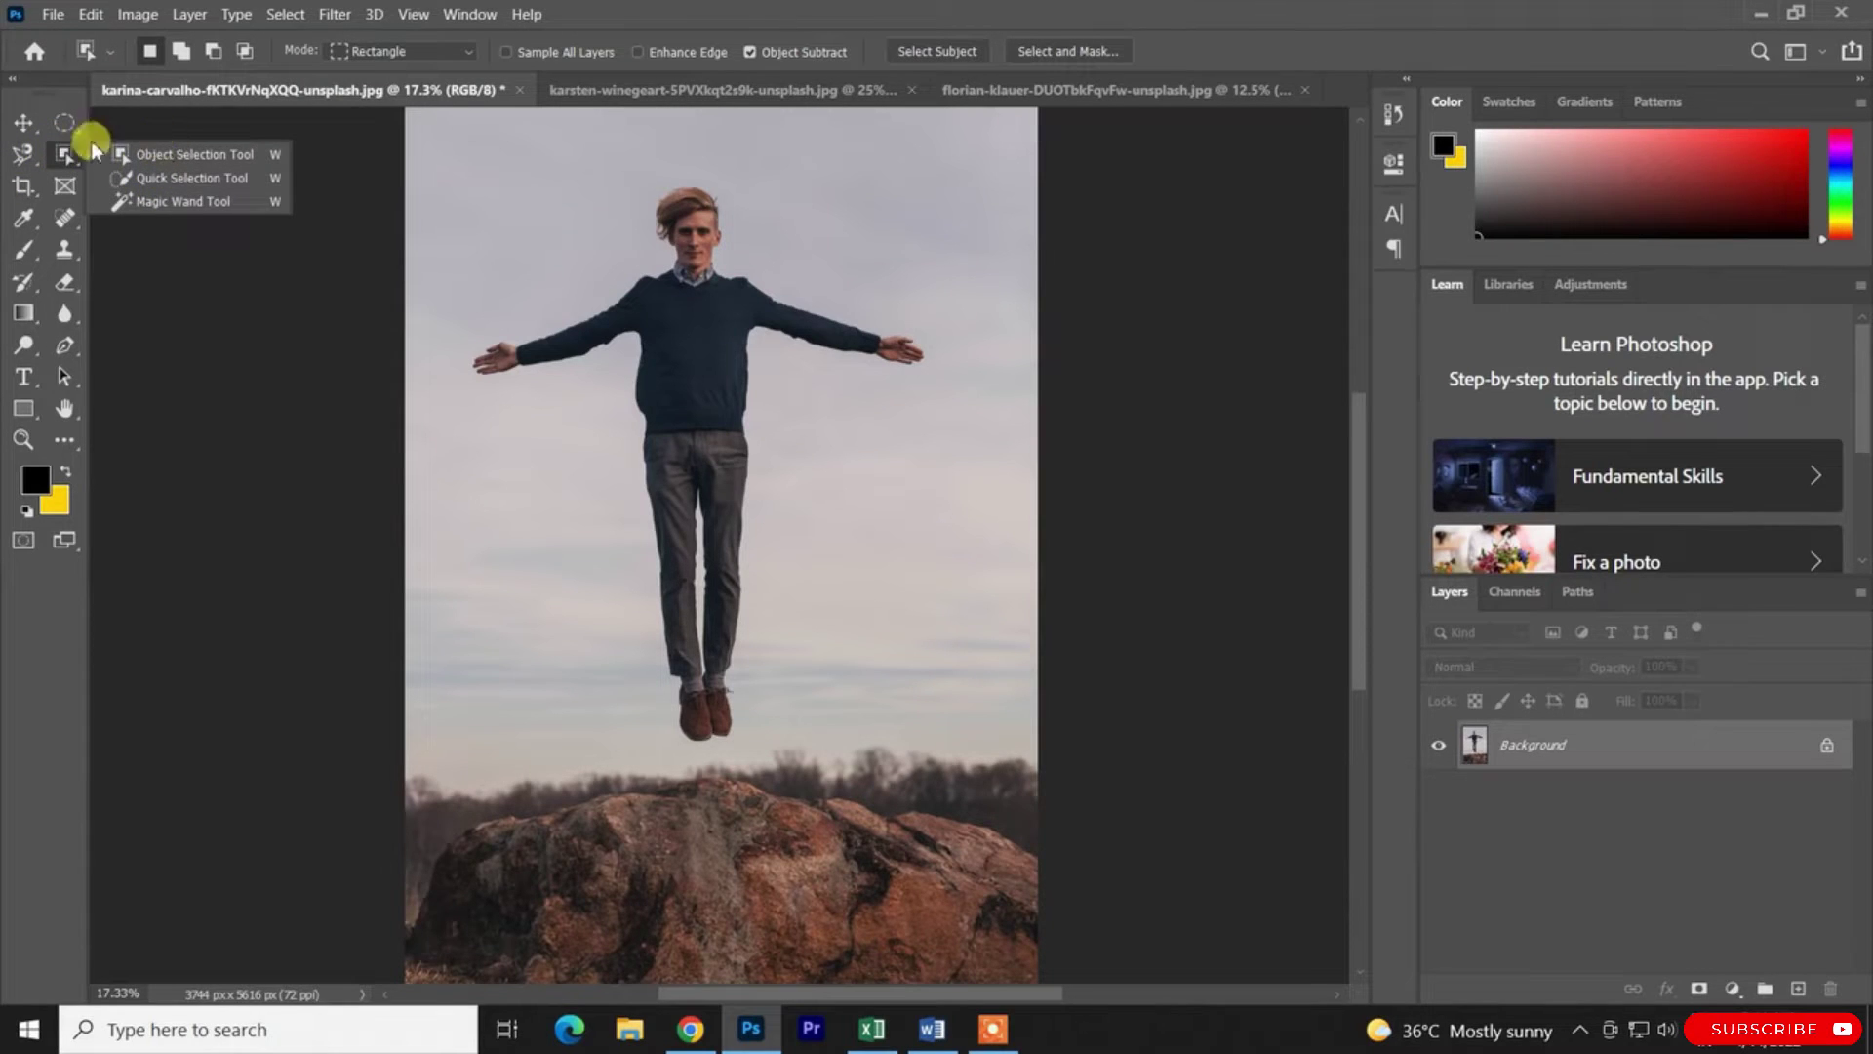
{"action": "left_click", "coordinate": [1115, 90]}
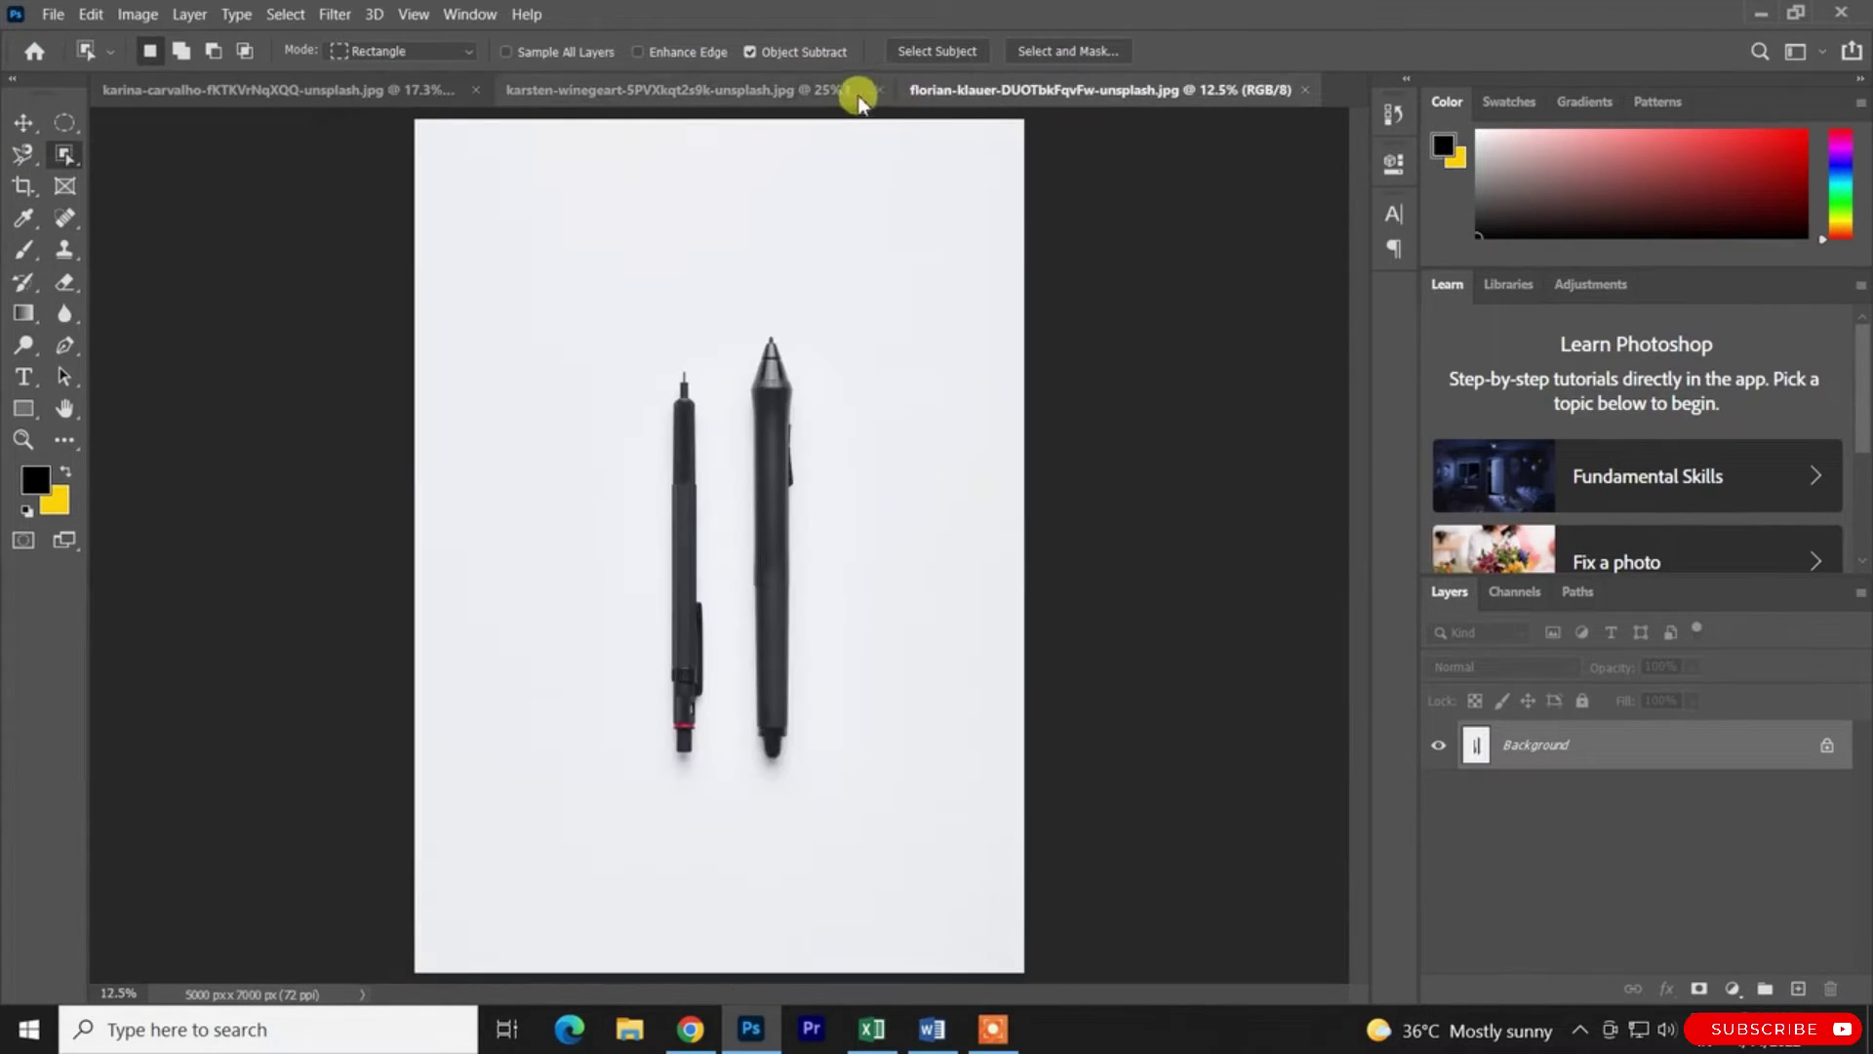
{"action": "left_click", "coordinate": [839, 90]}
{"action": "left_click", "coordinate": [394, 92]}
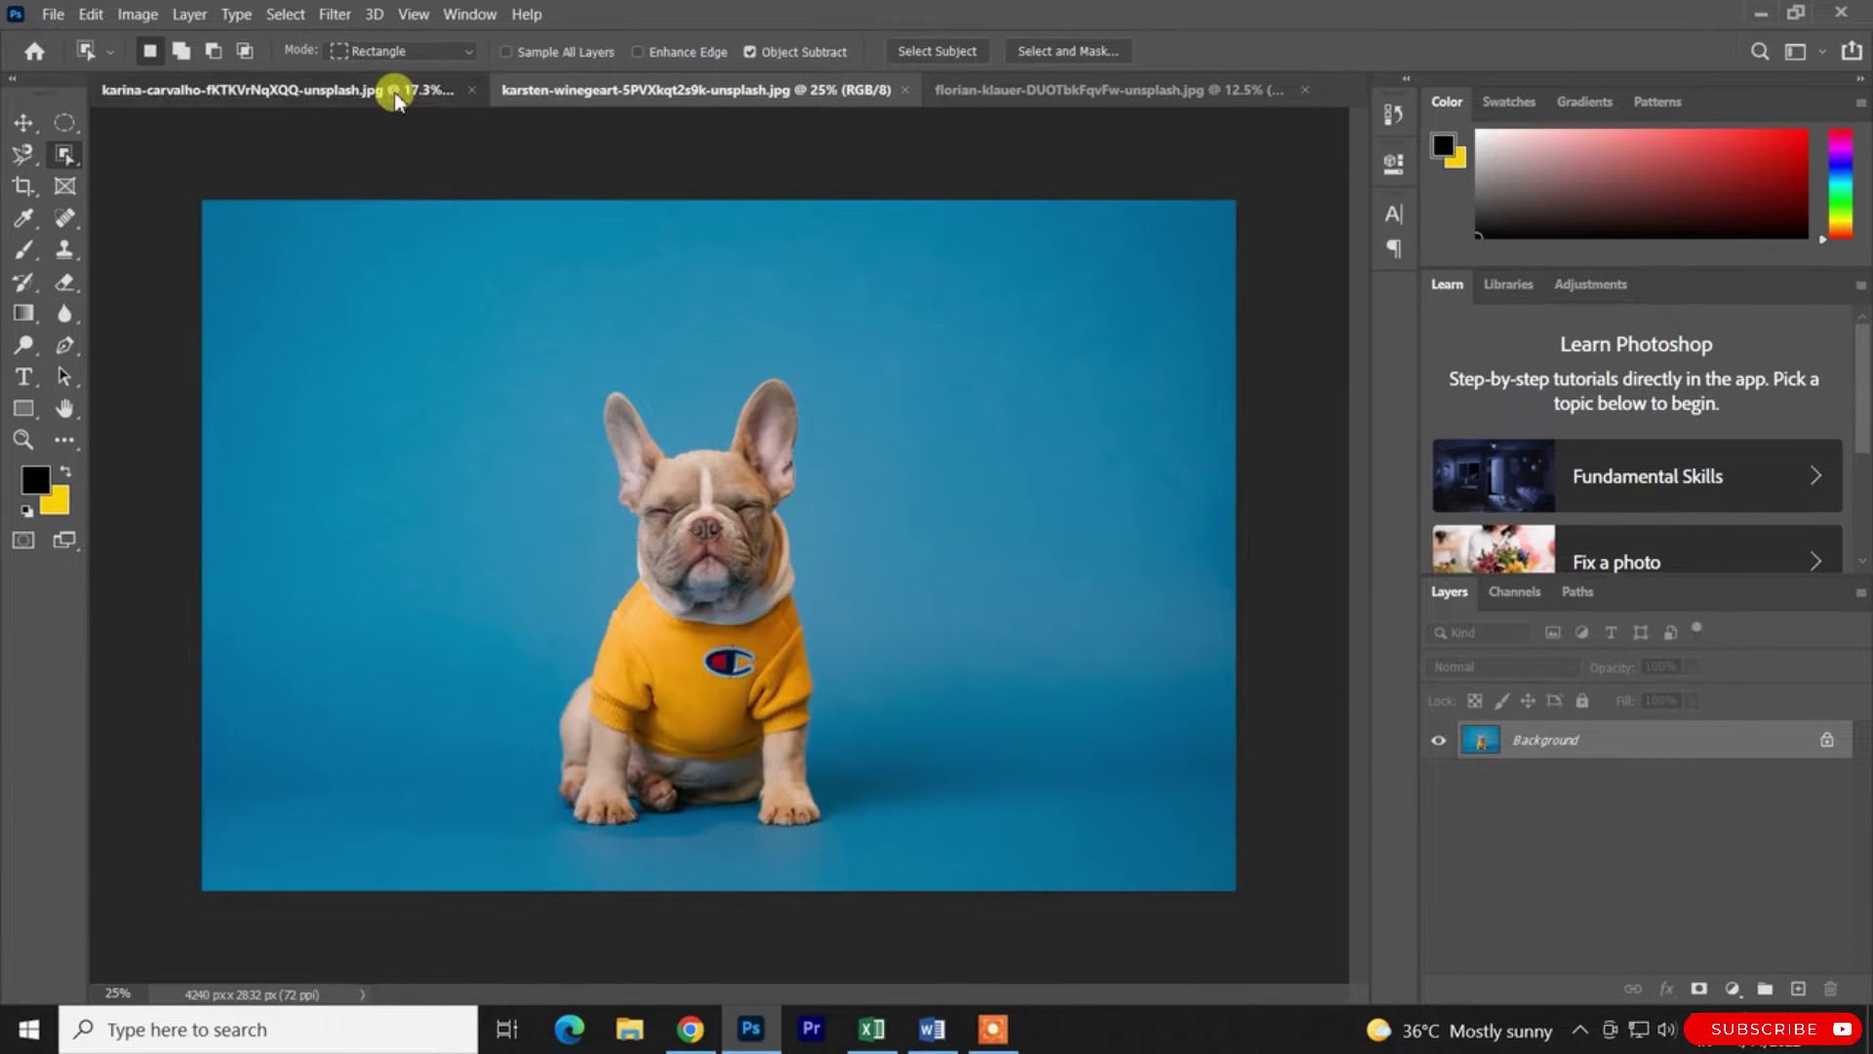
{"action": "left_click", "coordinate": [1079, 92]}
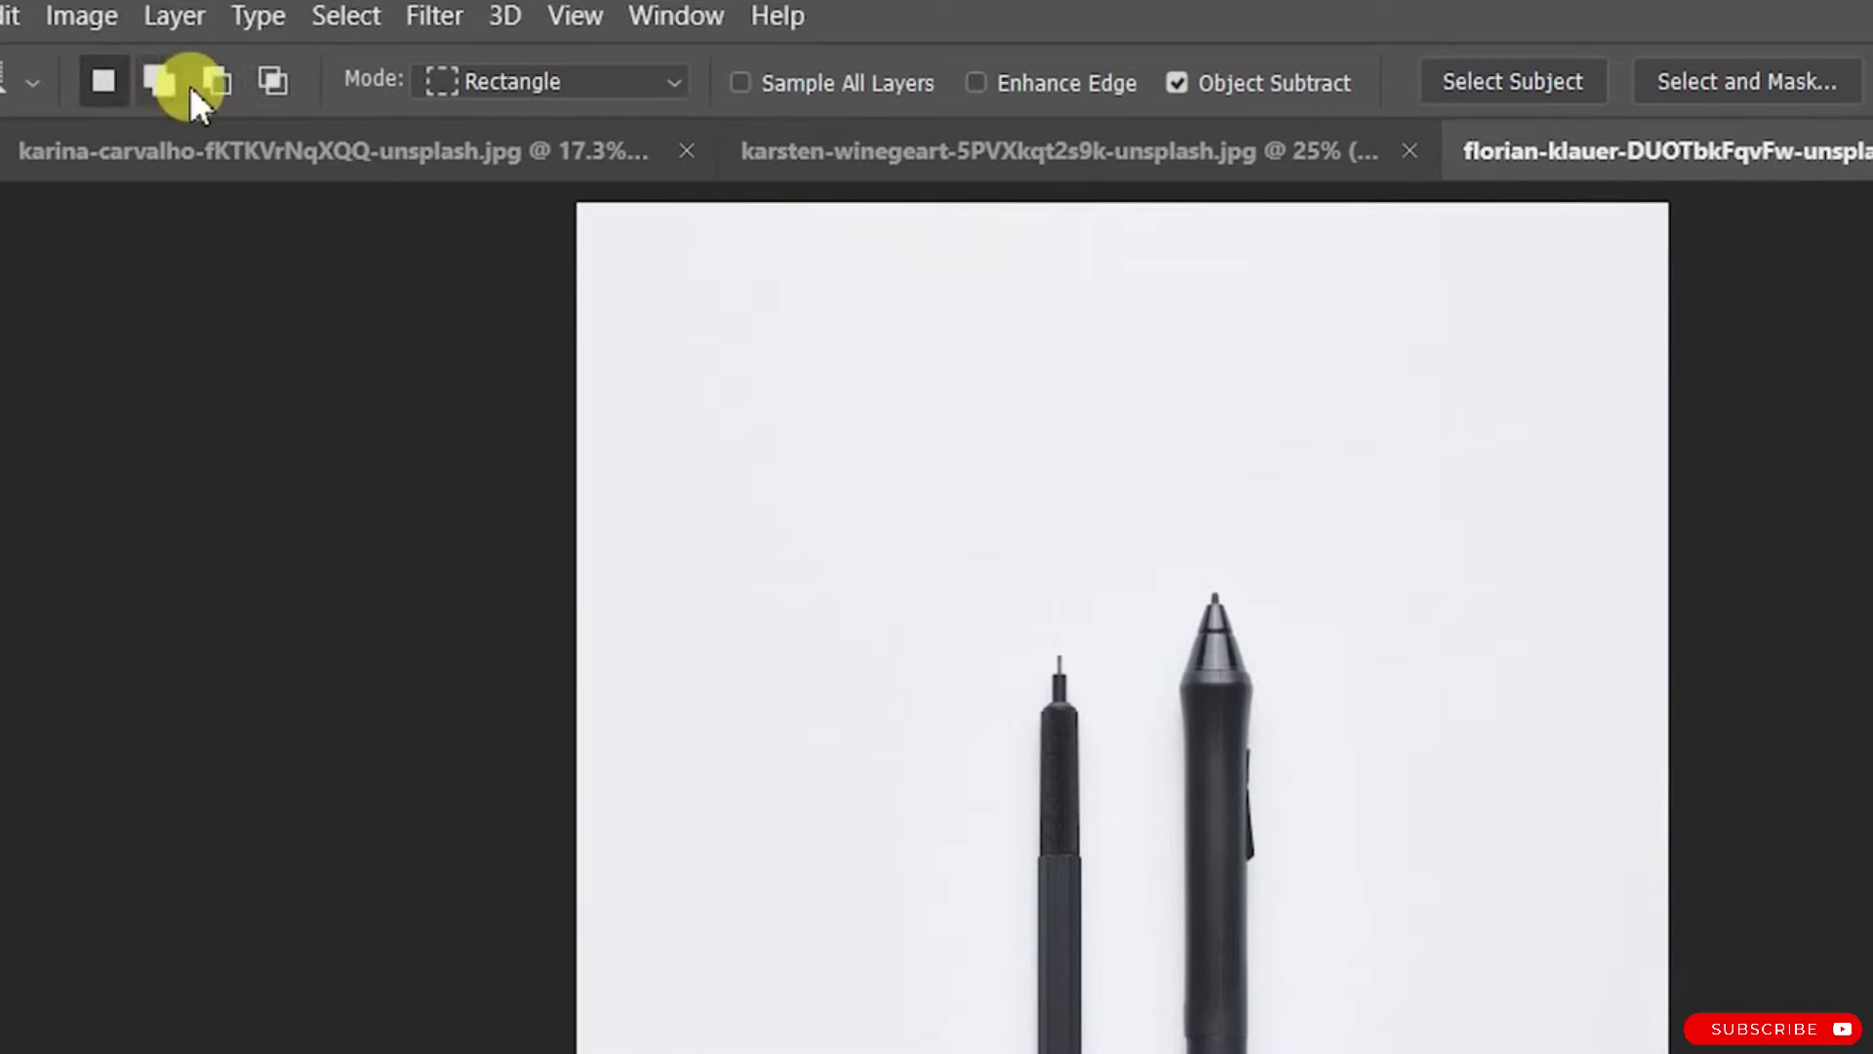
{"action": "left_click", "coordinate": [667, 80]}
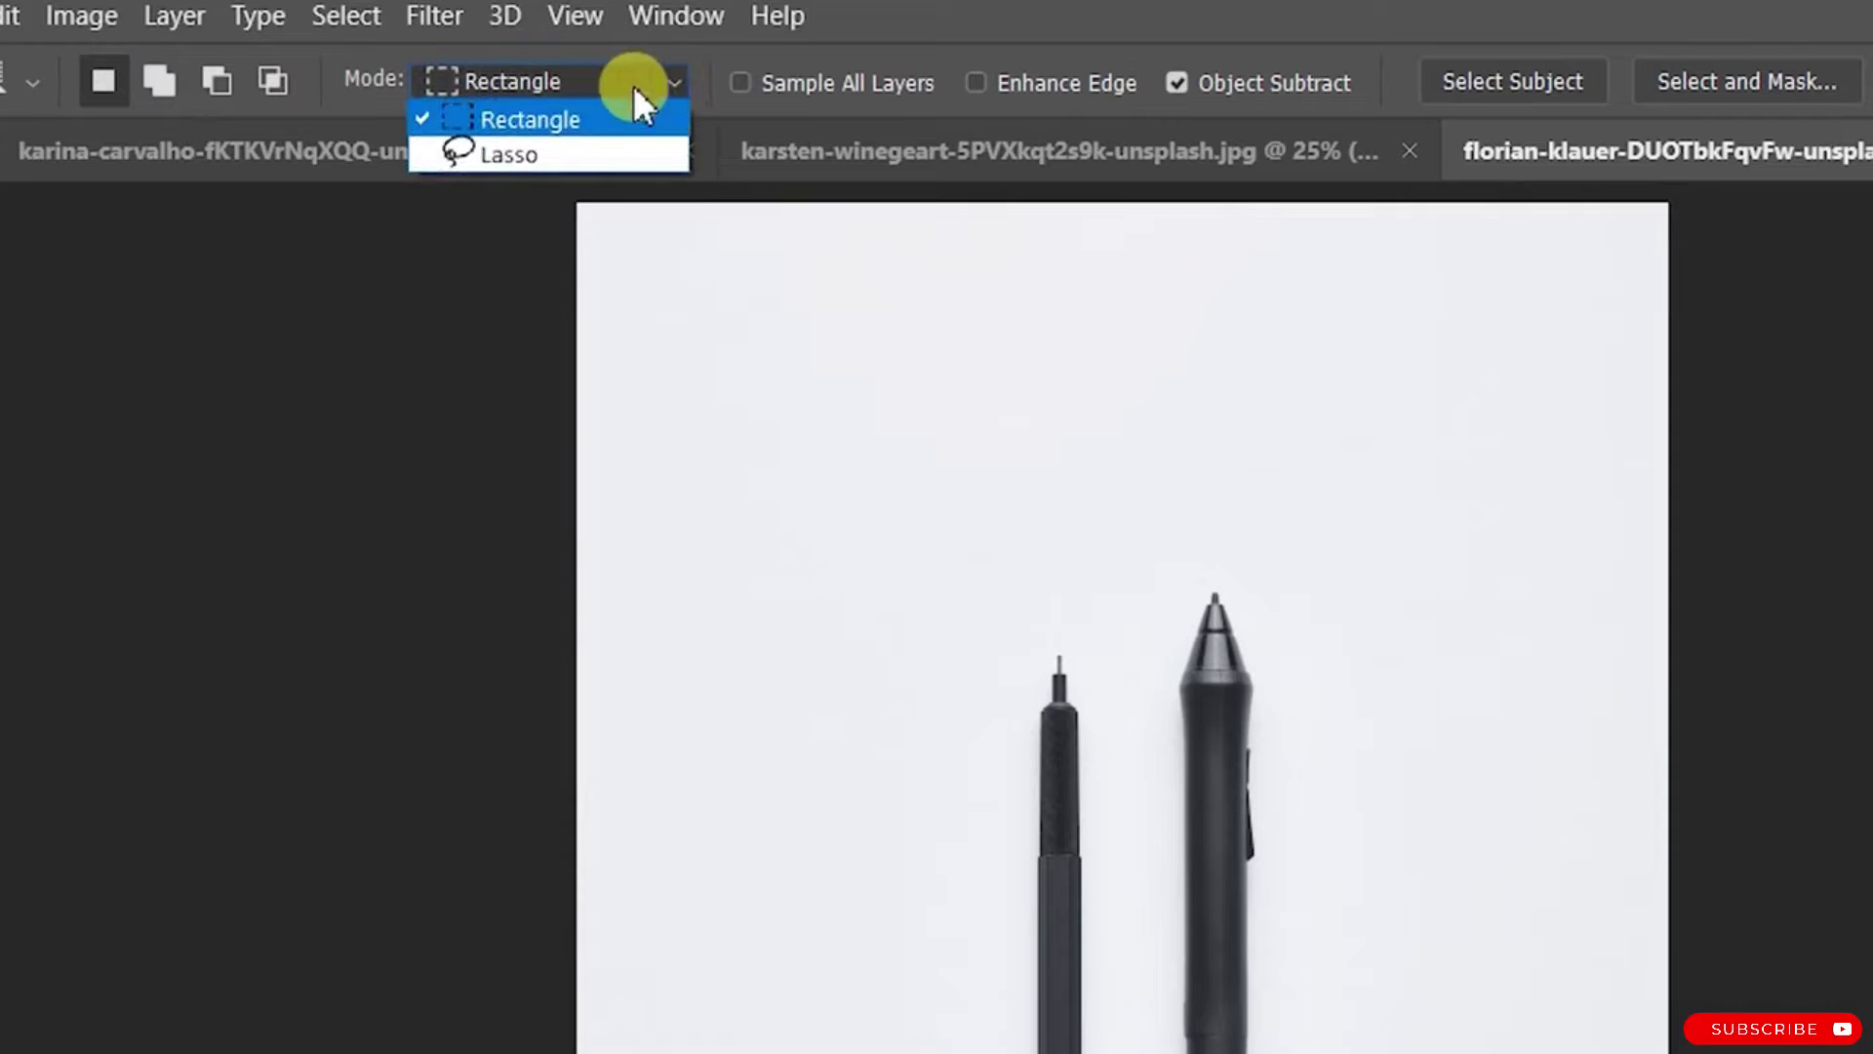
{"action": "left_click", "coordinate": [612, 83]}
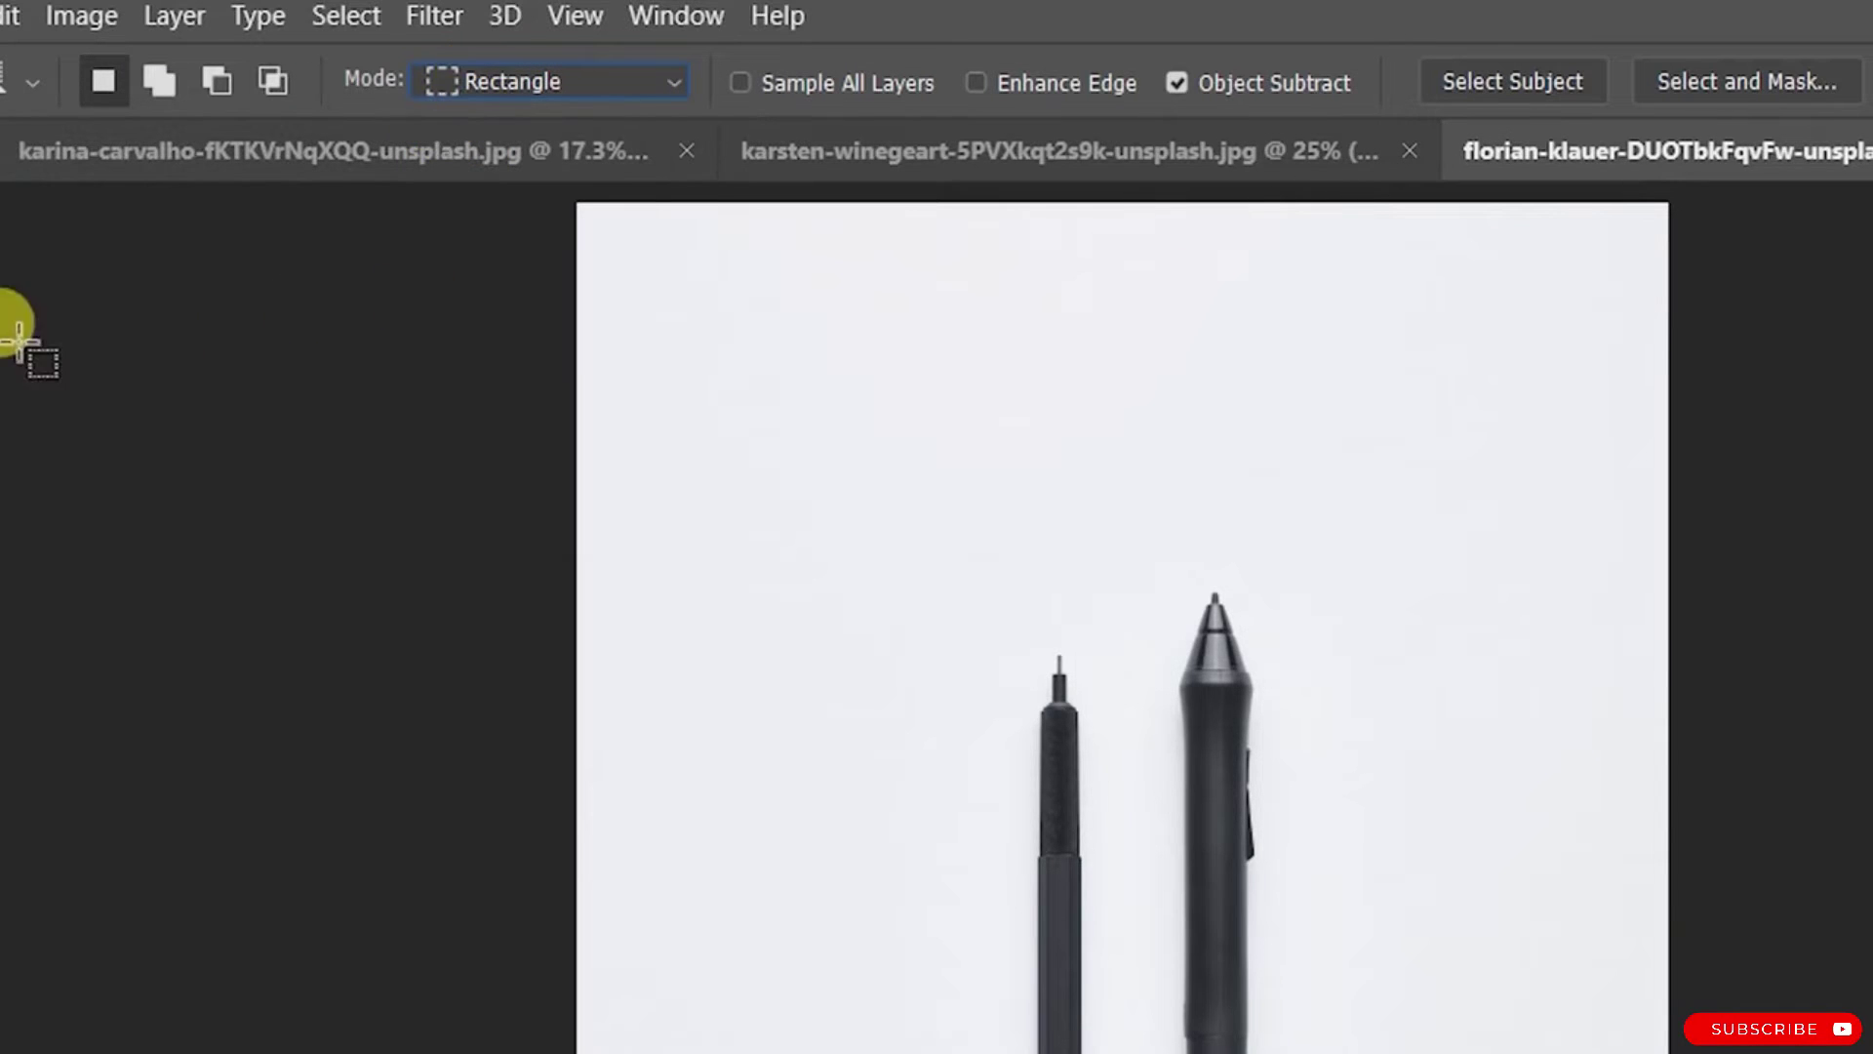
{"action": "right_click", "coordinate": [2, 268]}
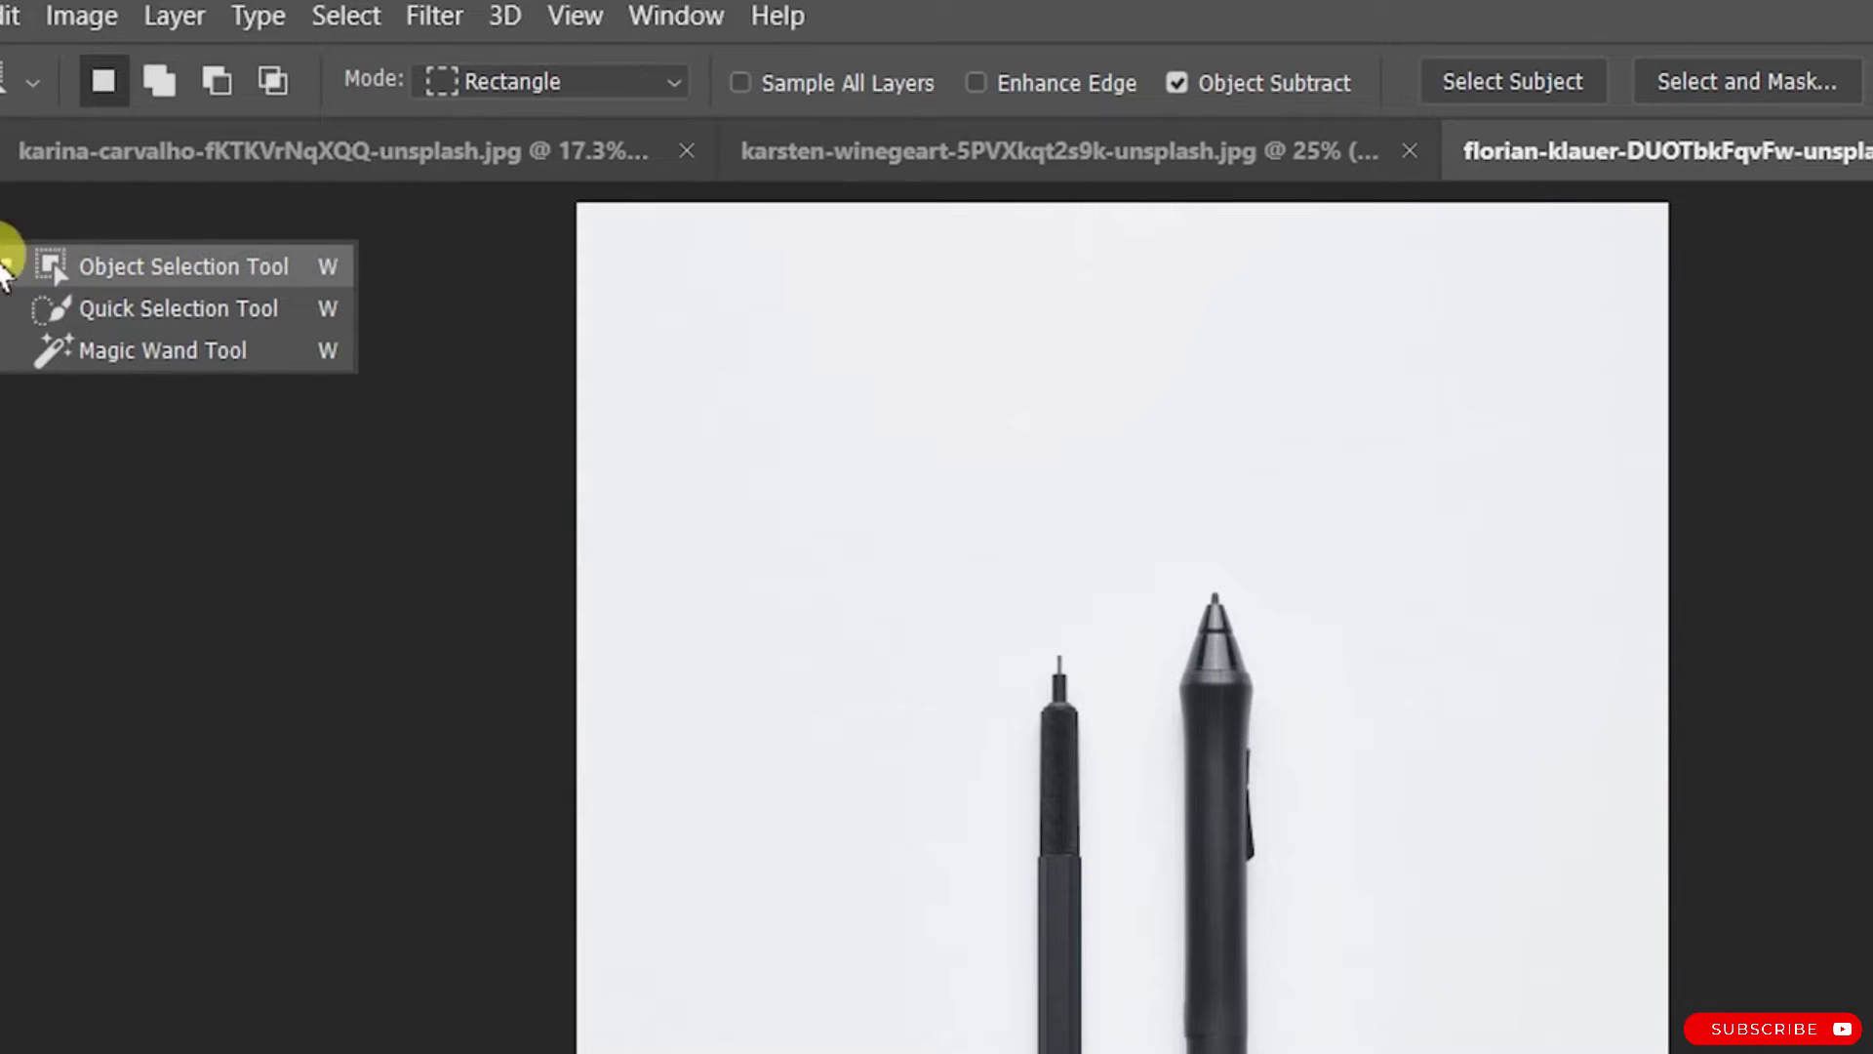
{"action": "left_click", "coordinate": [572, 82]}
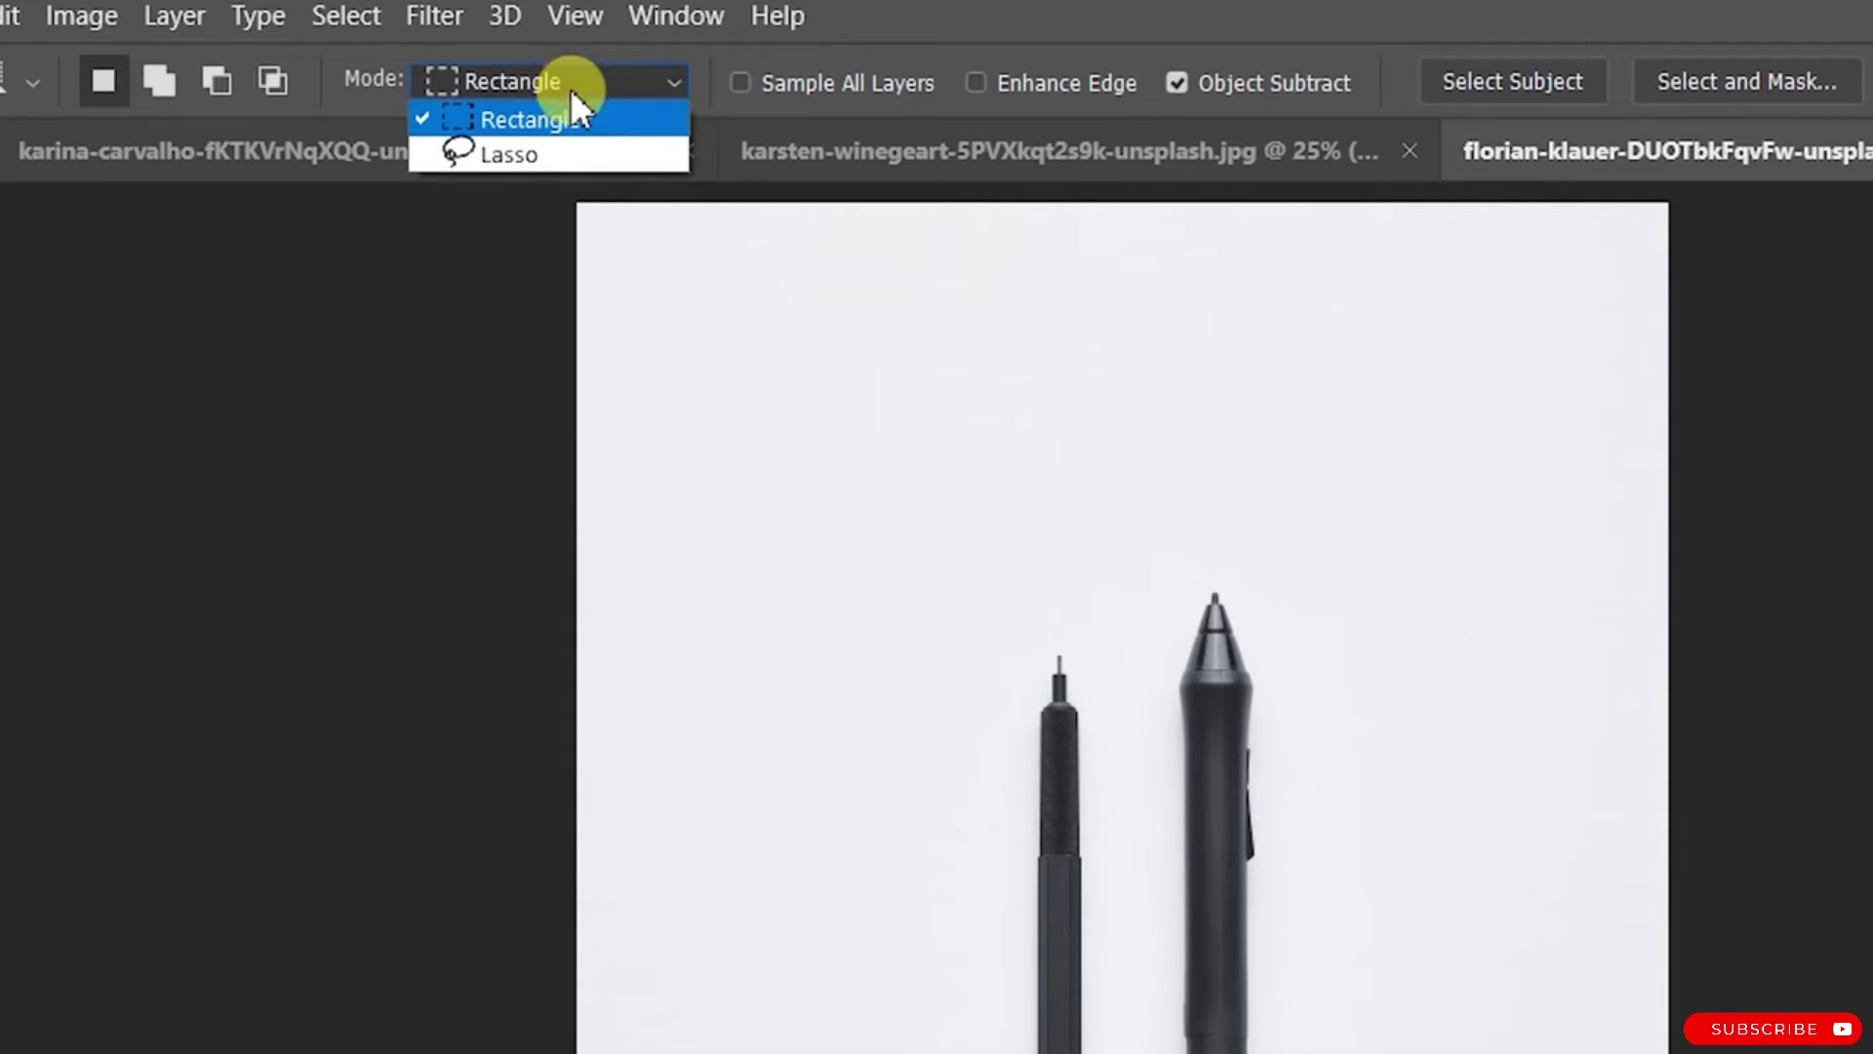
{"action": "left_click", "coordinate": [644, 337]}
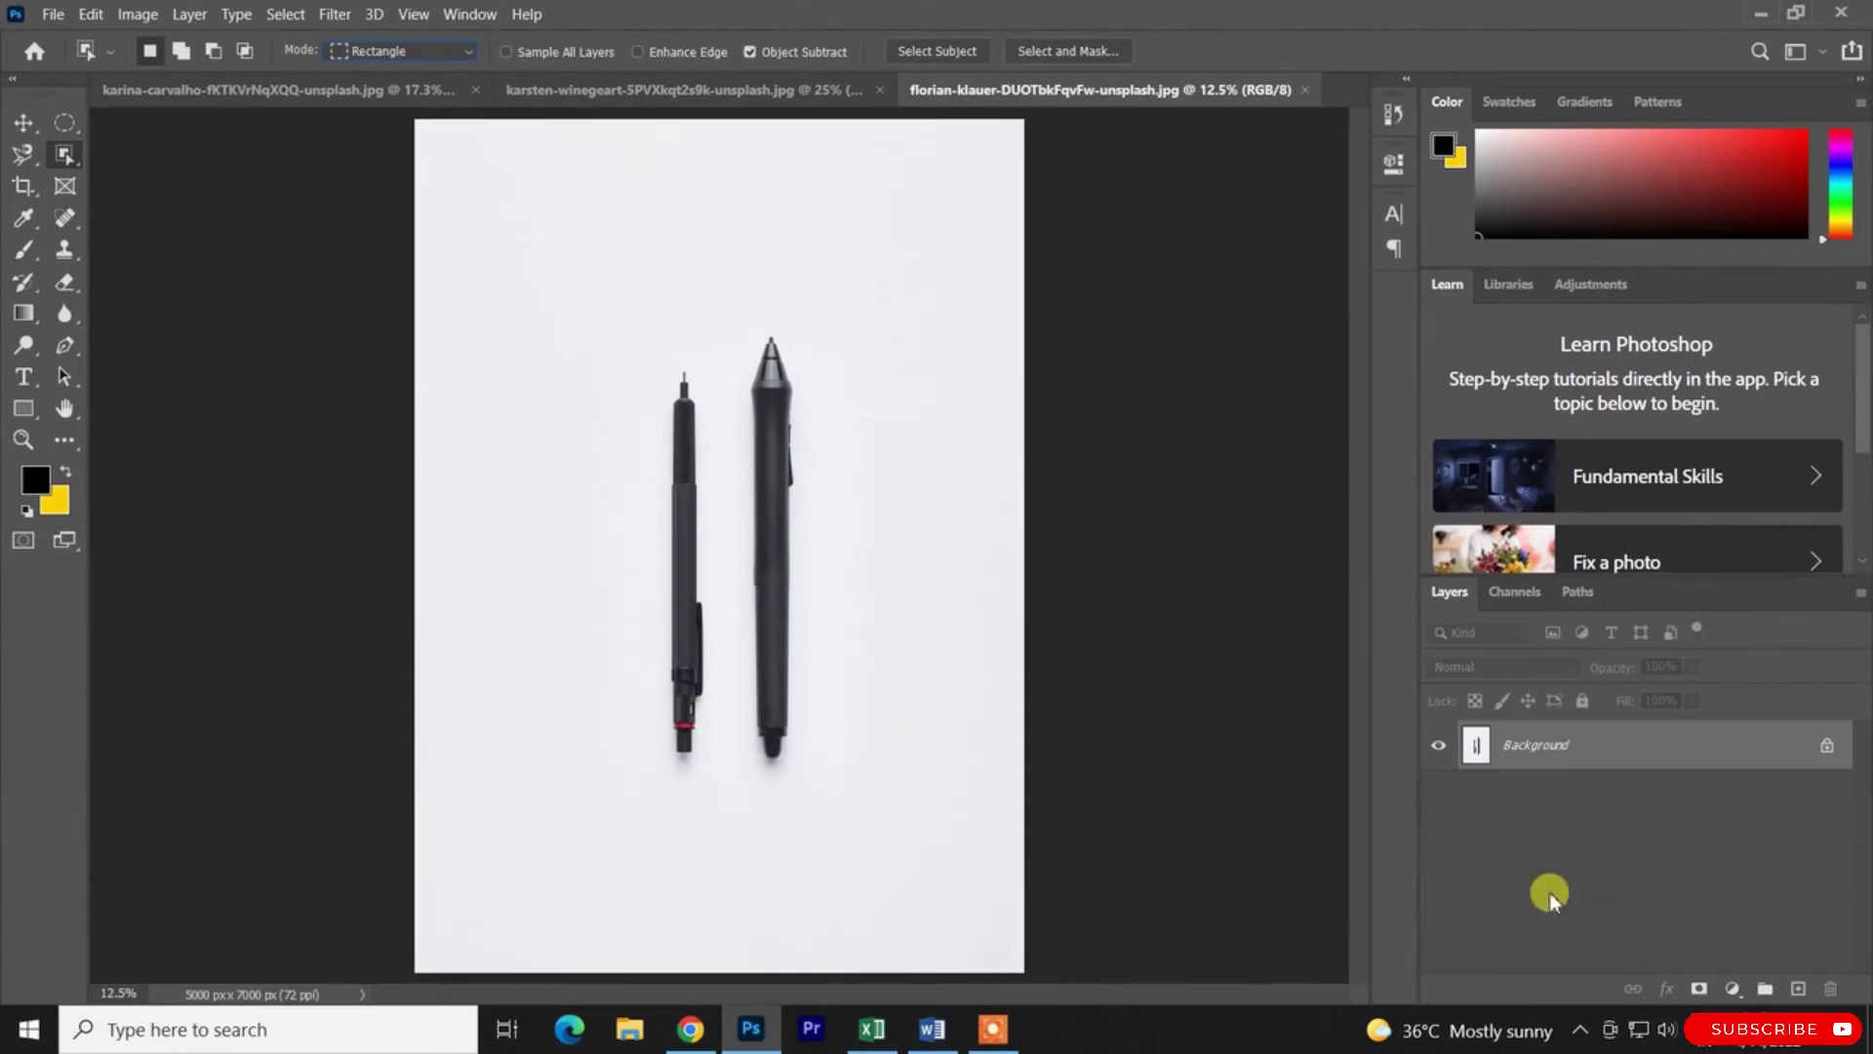
Try a Rectangle-mode object selection about 3233 by 4608 px around both pens, and undo it
{"action": "left_click_drag", "start_coordinate": [487, 280], "coordinate": [881, 849]}
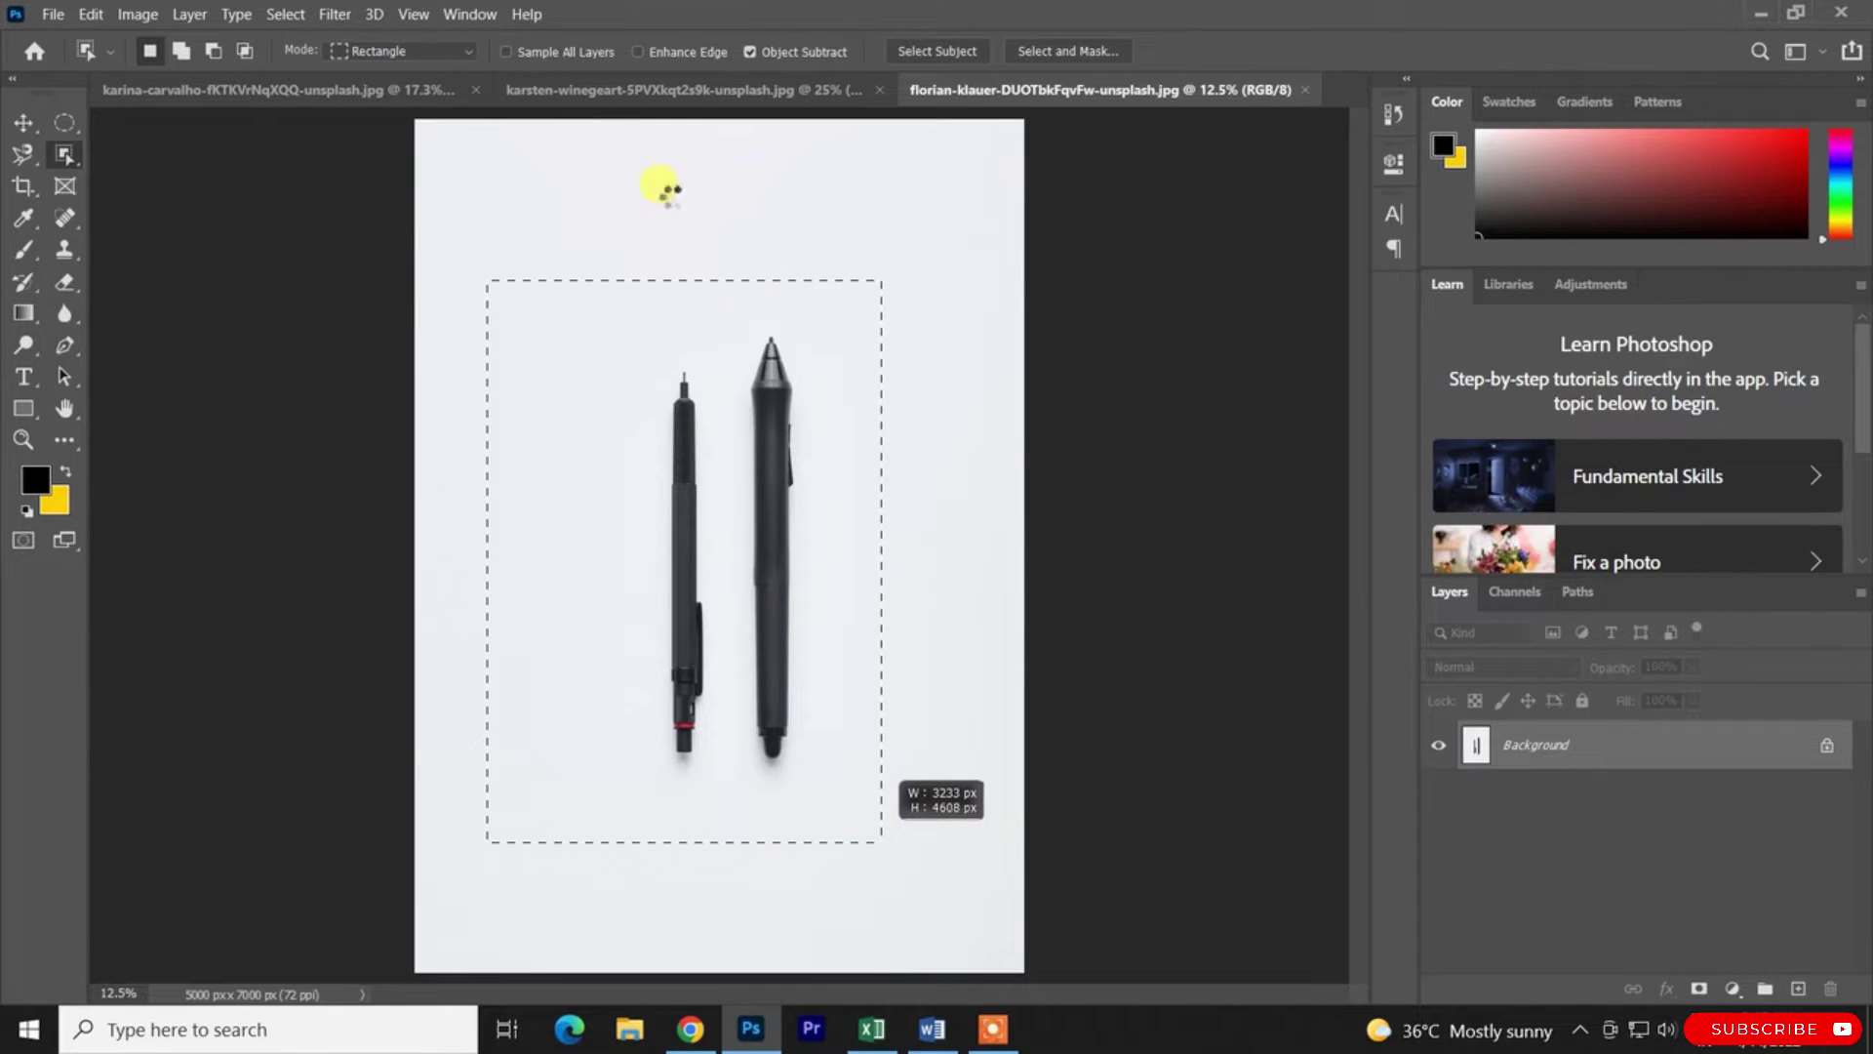
{"action": "key", "text": "ctrl+z"}
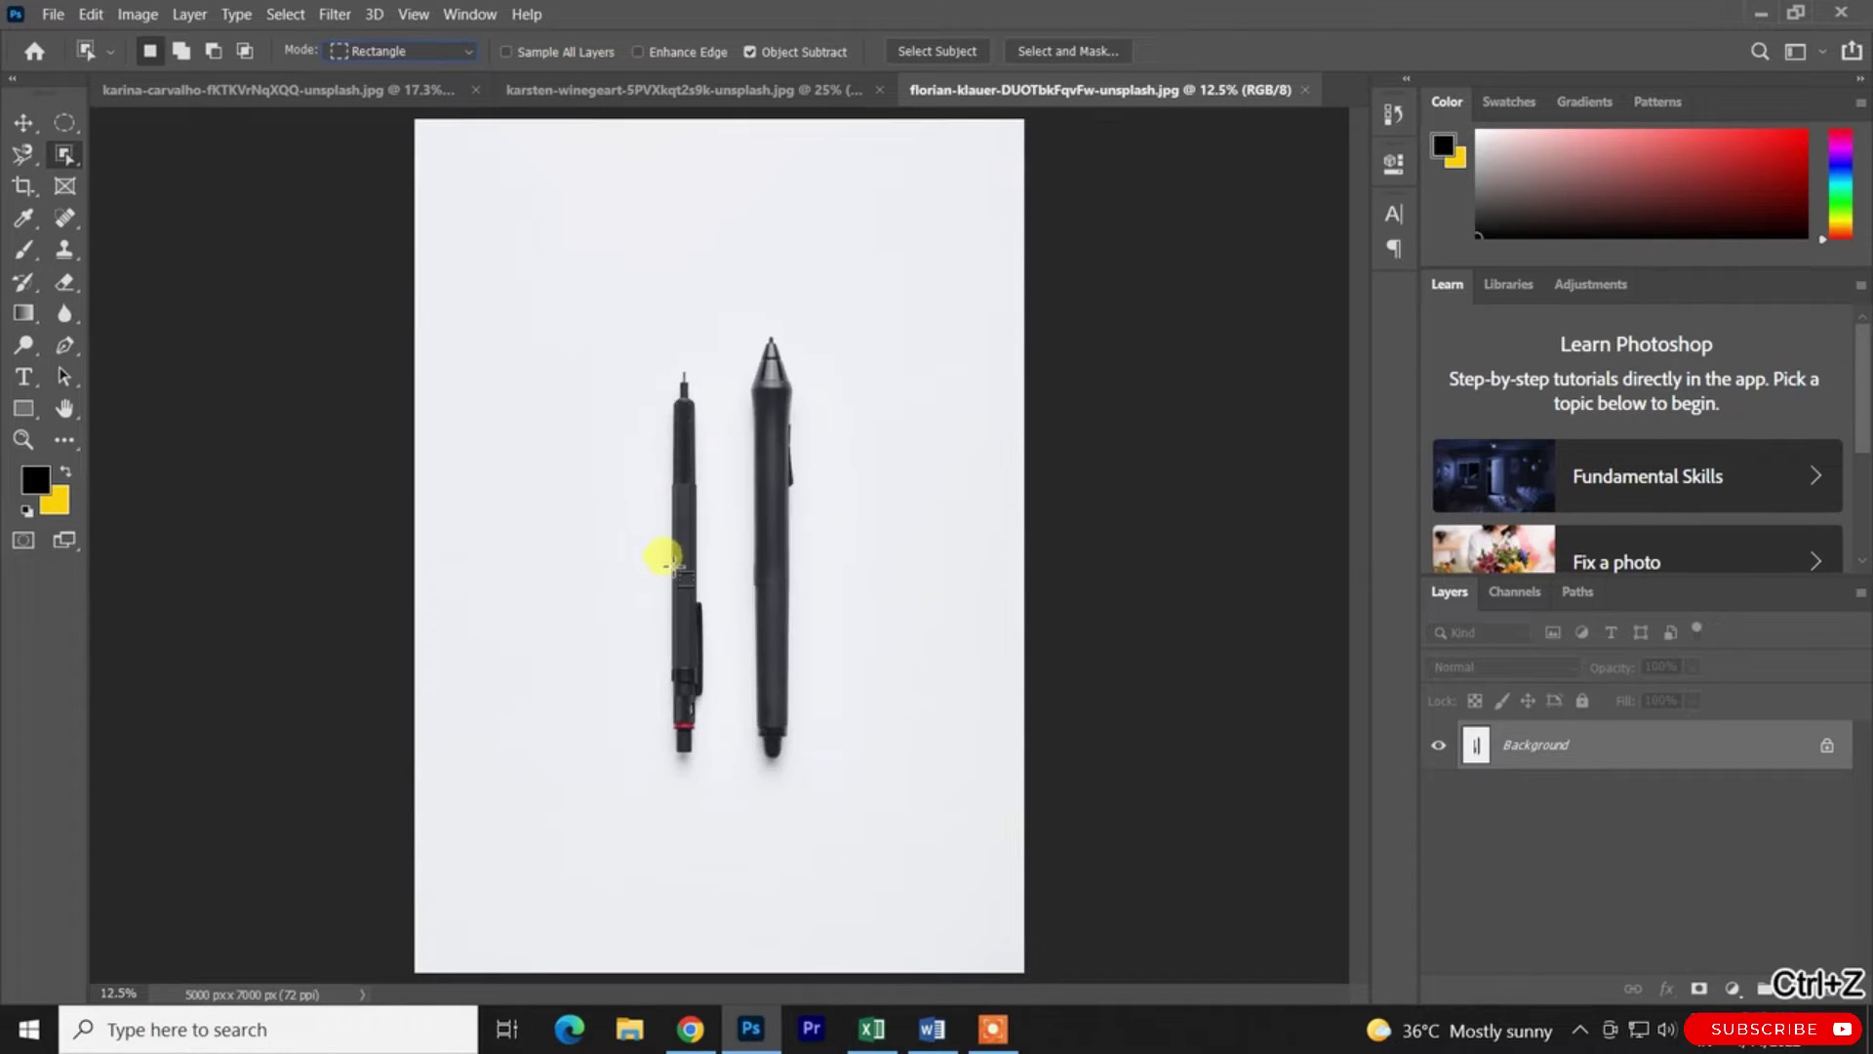
Set the object selection mode to Lasso, outline the thinner pen freehand, and undo the selection
{"action": "left_click", "coordinate": [432, 51]}
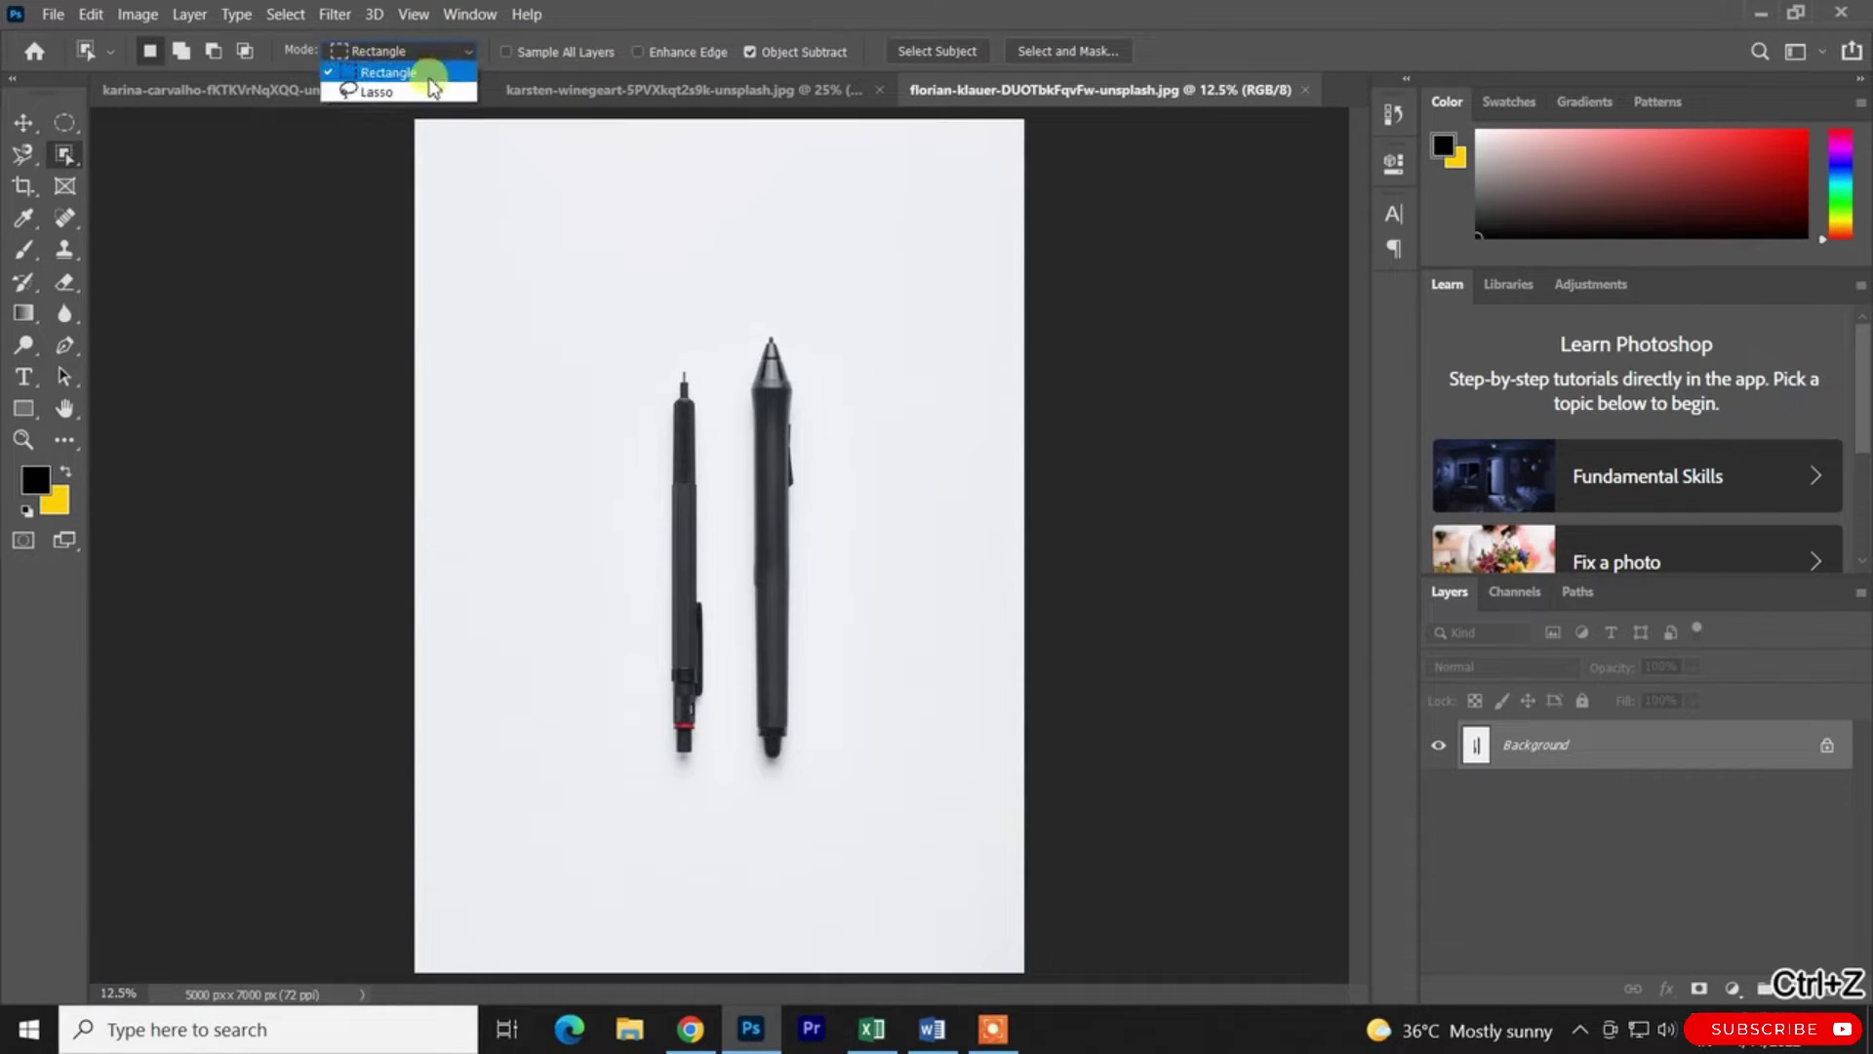
{"action": "left_click", "coordinate": [378, 93]}
{"action": "mouse_move", "coordinate": [678, 345]}
{"action": "left_mouse_down"}
{"action": "mouse_move", "coordinate": [544, 531]}
{"action": "mouse_move", "coordinate": [620, 751]}
{"action": "mouse_move", "coordinate": [664, 814]}
{"action": "mouse_move", "coordinate": [701, 773]}
{"action": "mouse_move", "coordinate": [724, 625]}
{"action": "mouse_move", "coordinate": [721, 469]}
{"action": "mouse_move", "coordinate": [698, 335]}
{"action": "mouse_move", "coordinate": [657, 367]}
{"action": "left_mouse_up"}
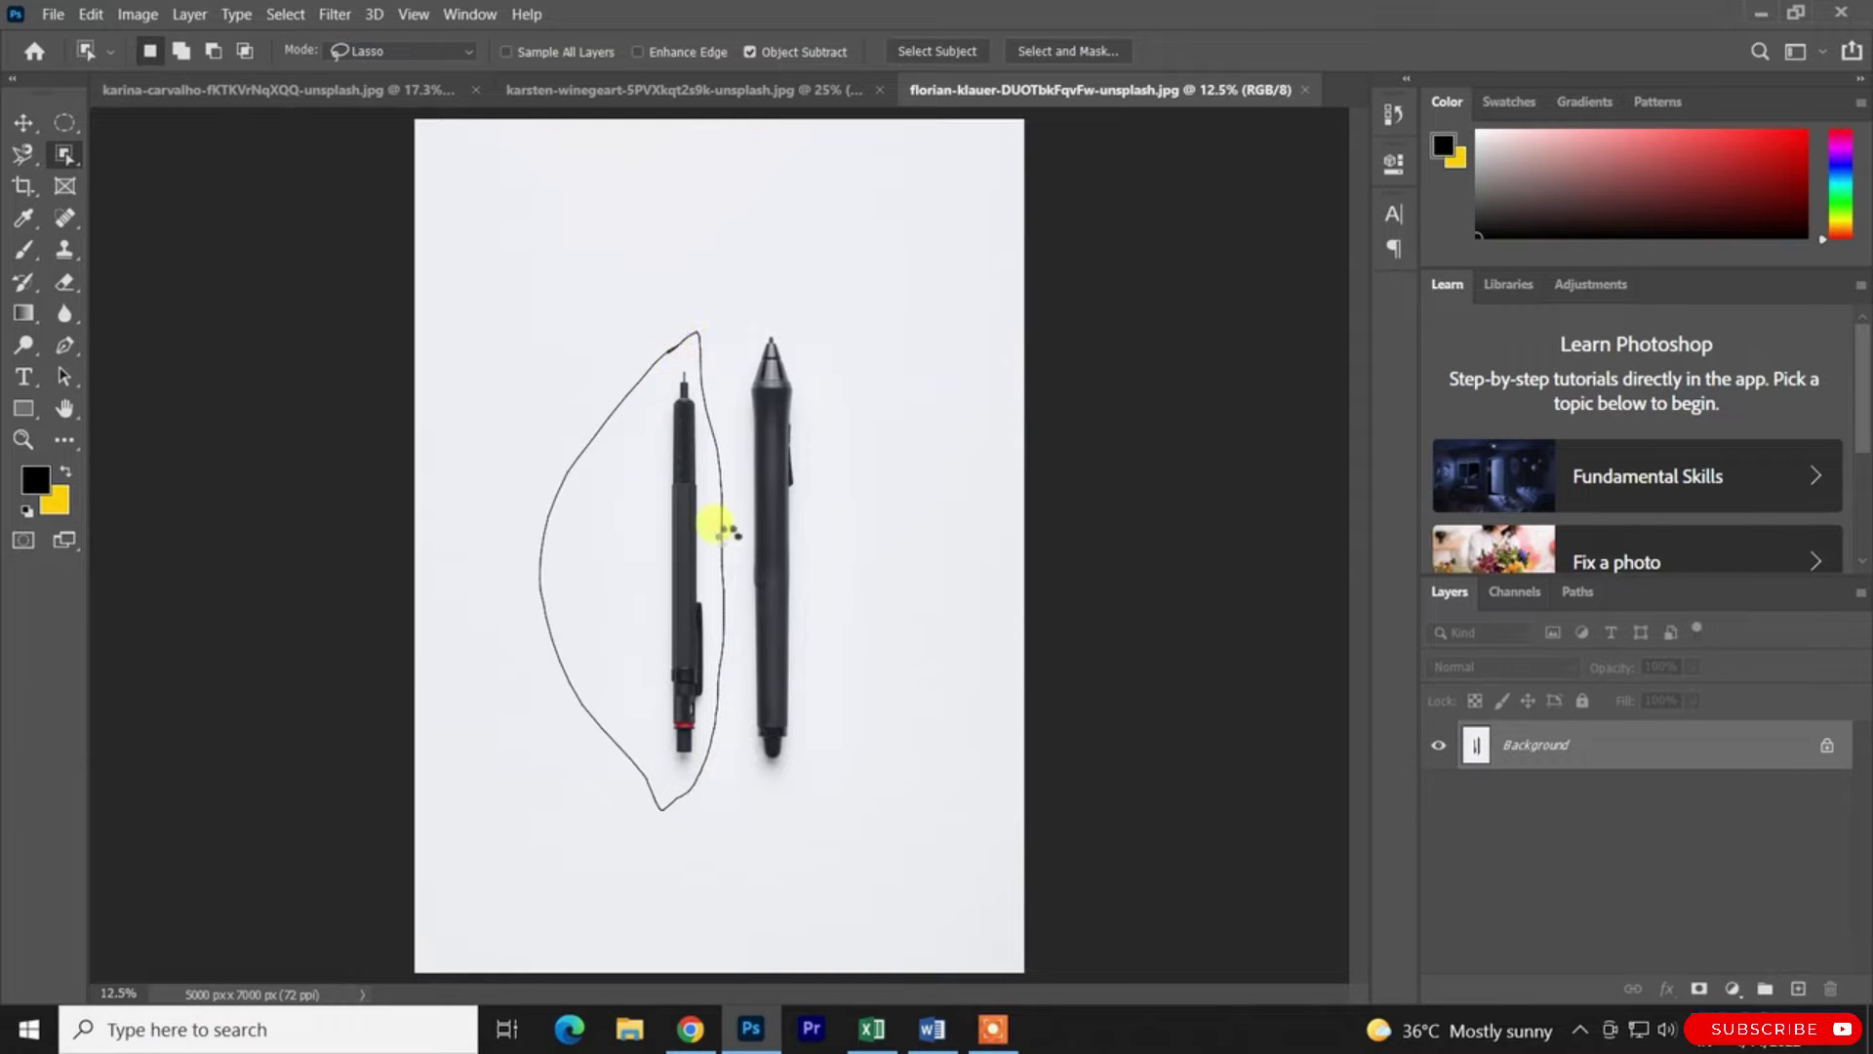
{"action": "key", "text": "ctrl+z"}
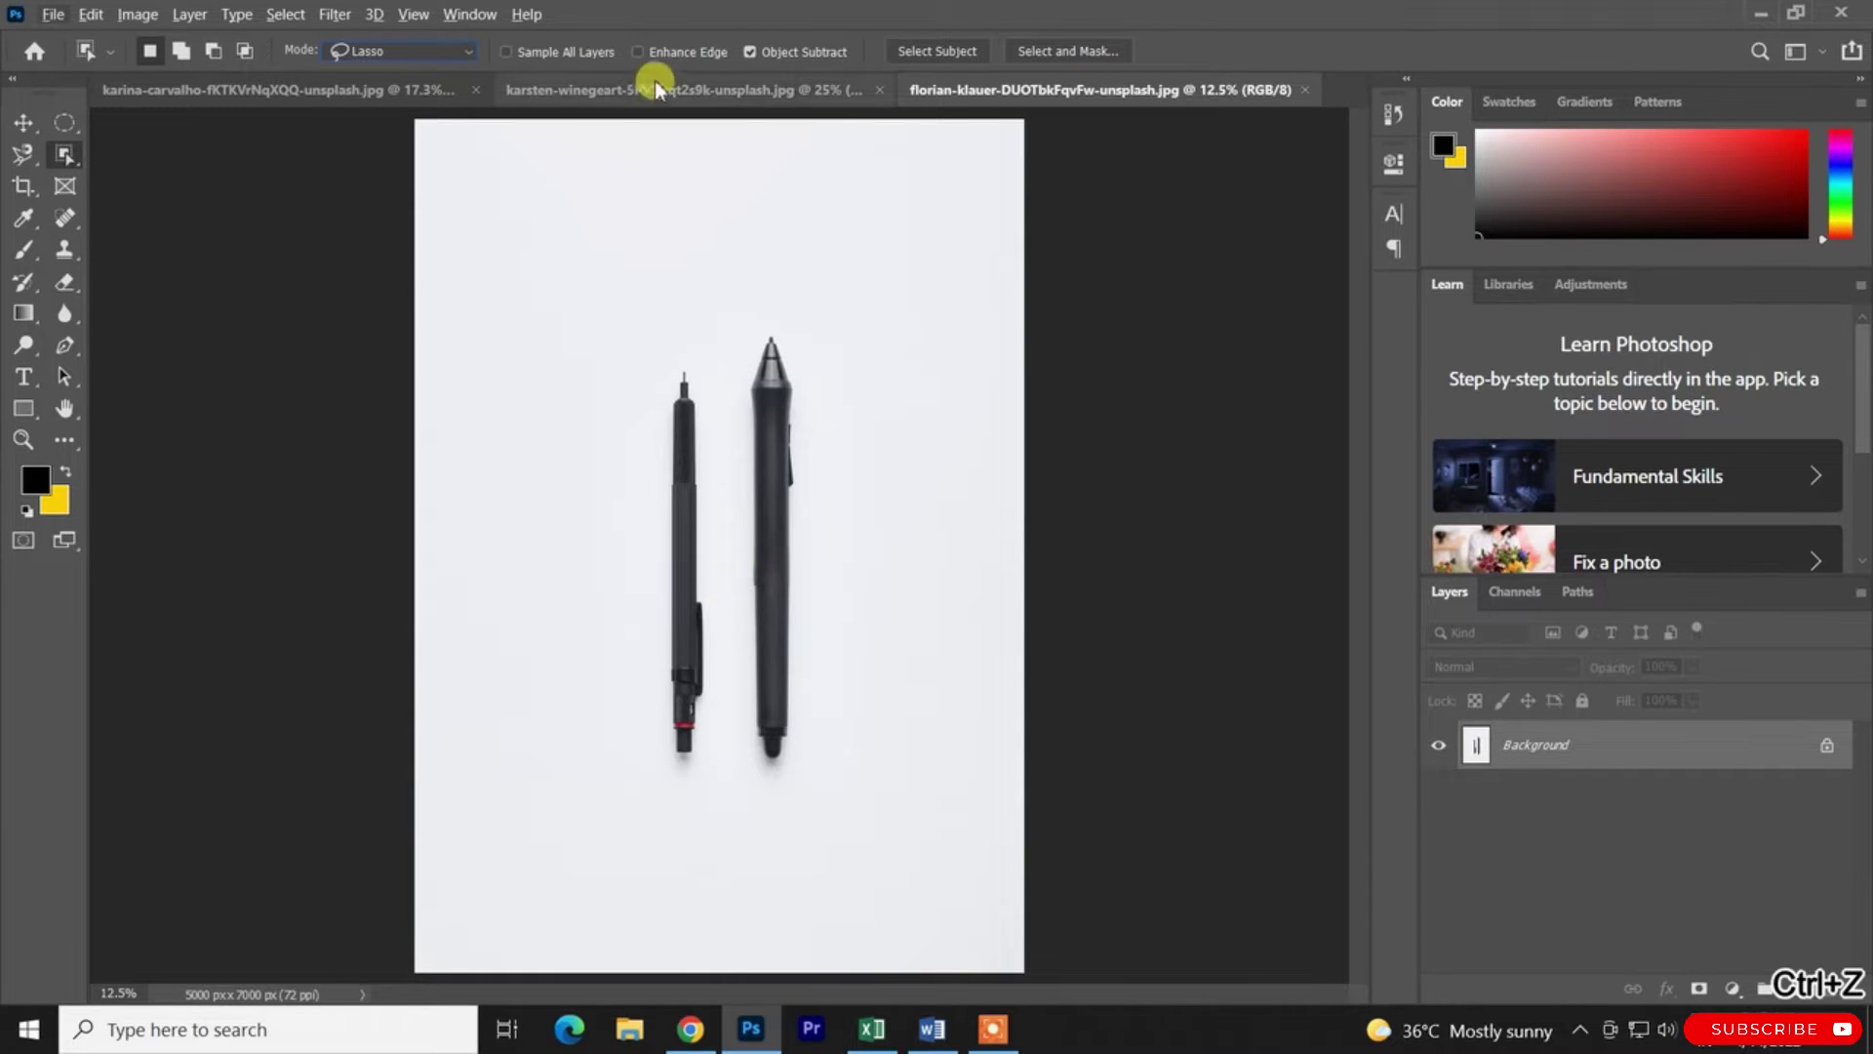
Return the selection mode to Rectangle, frame both pens on the Background layer, and undo the selection
{"action": "left_click", "coordinate": [470, 57]}
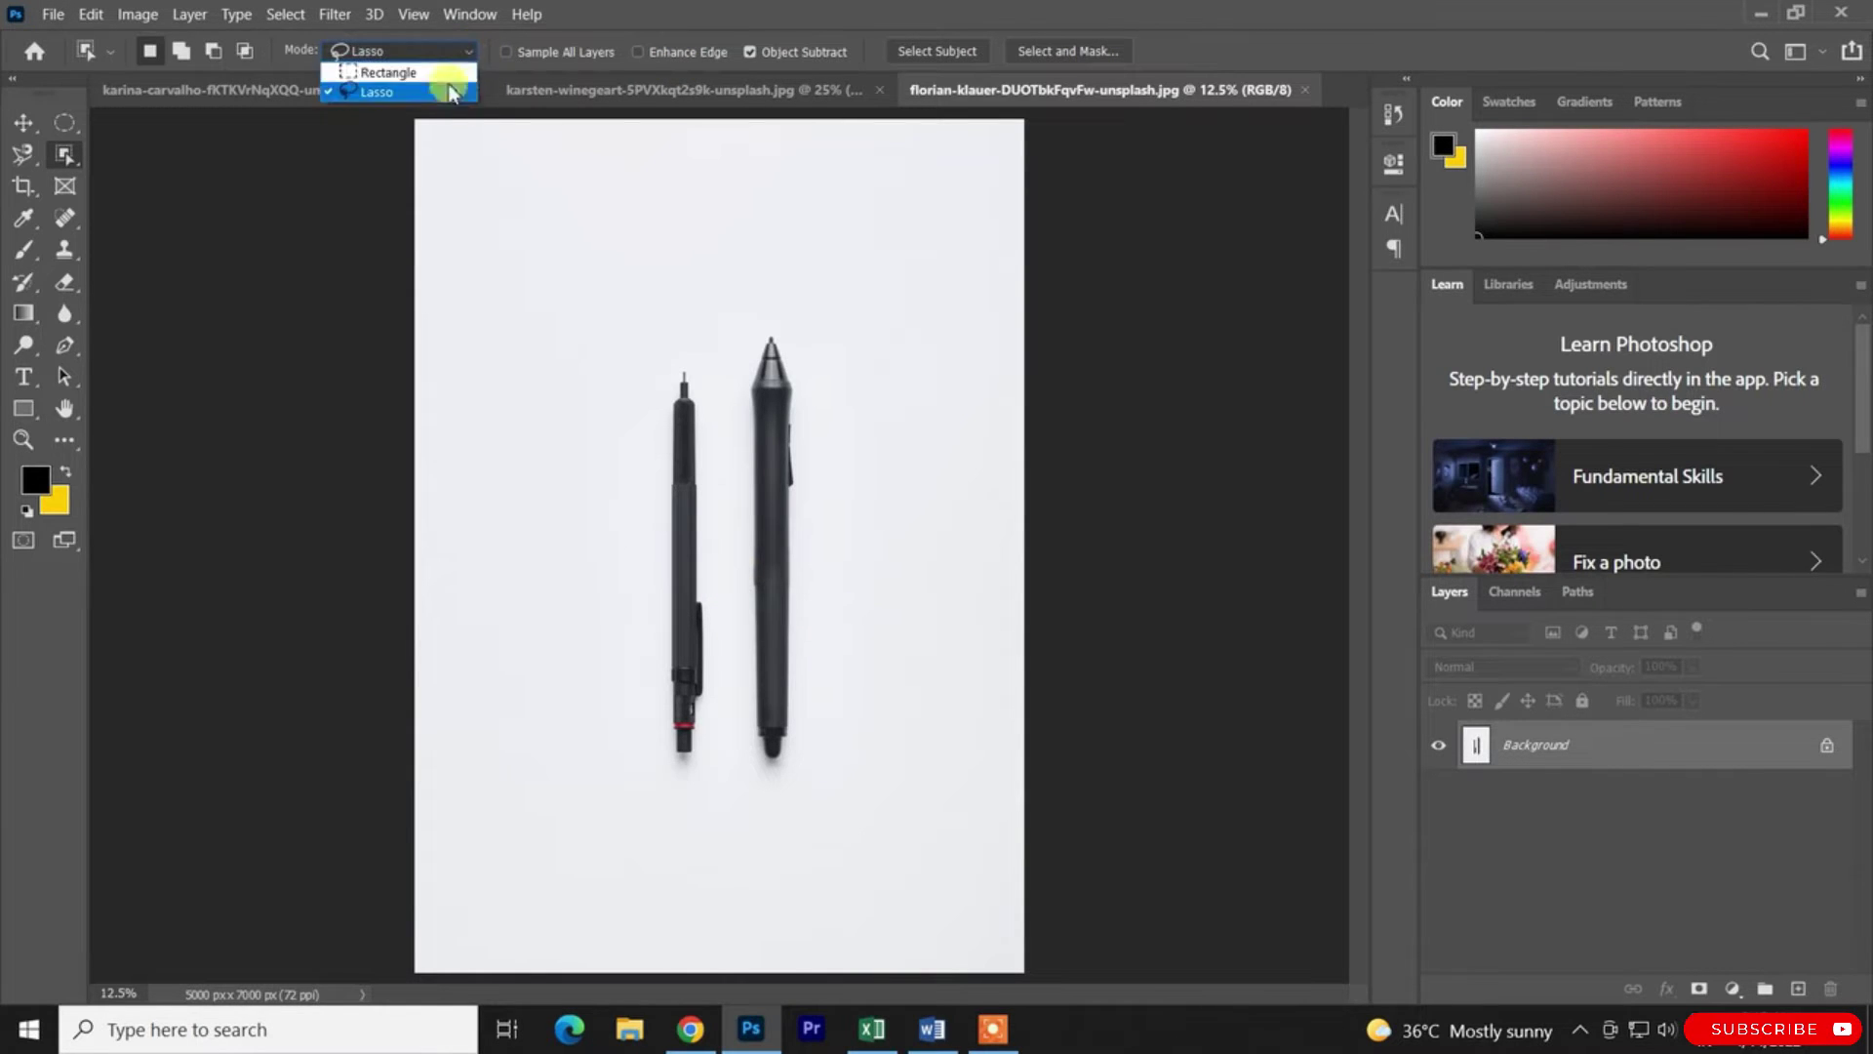
{"action": "left_click", "coordinate": [442, 74]}
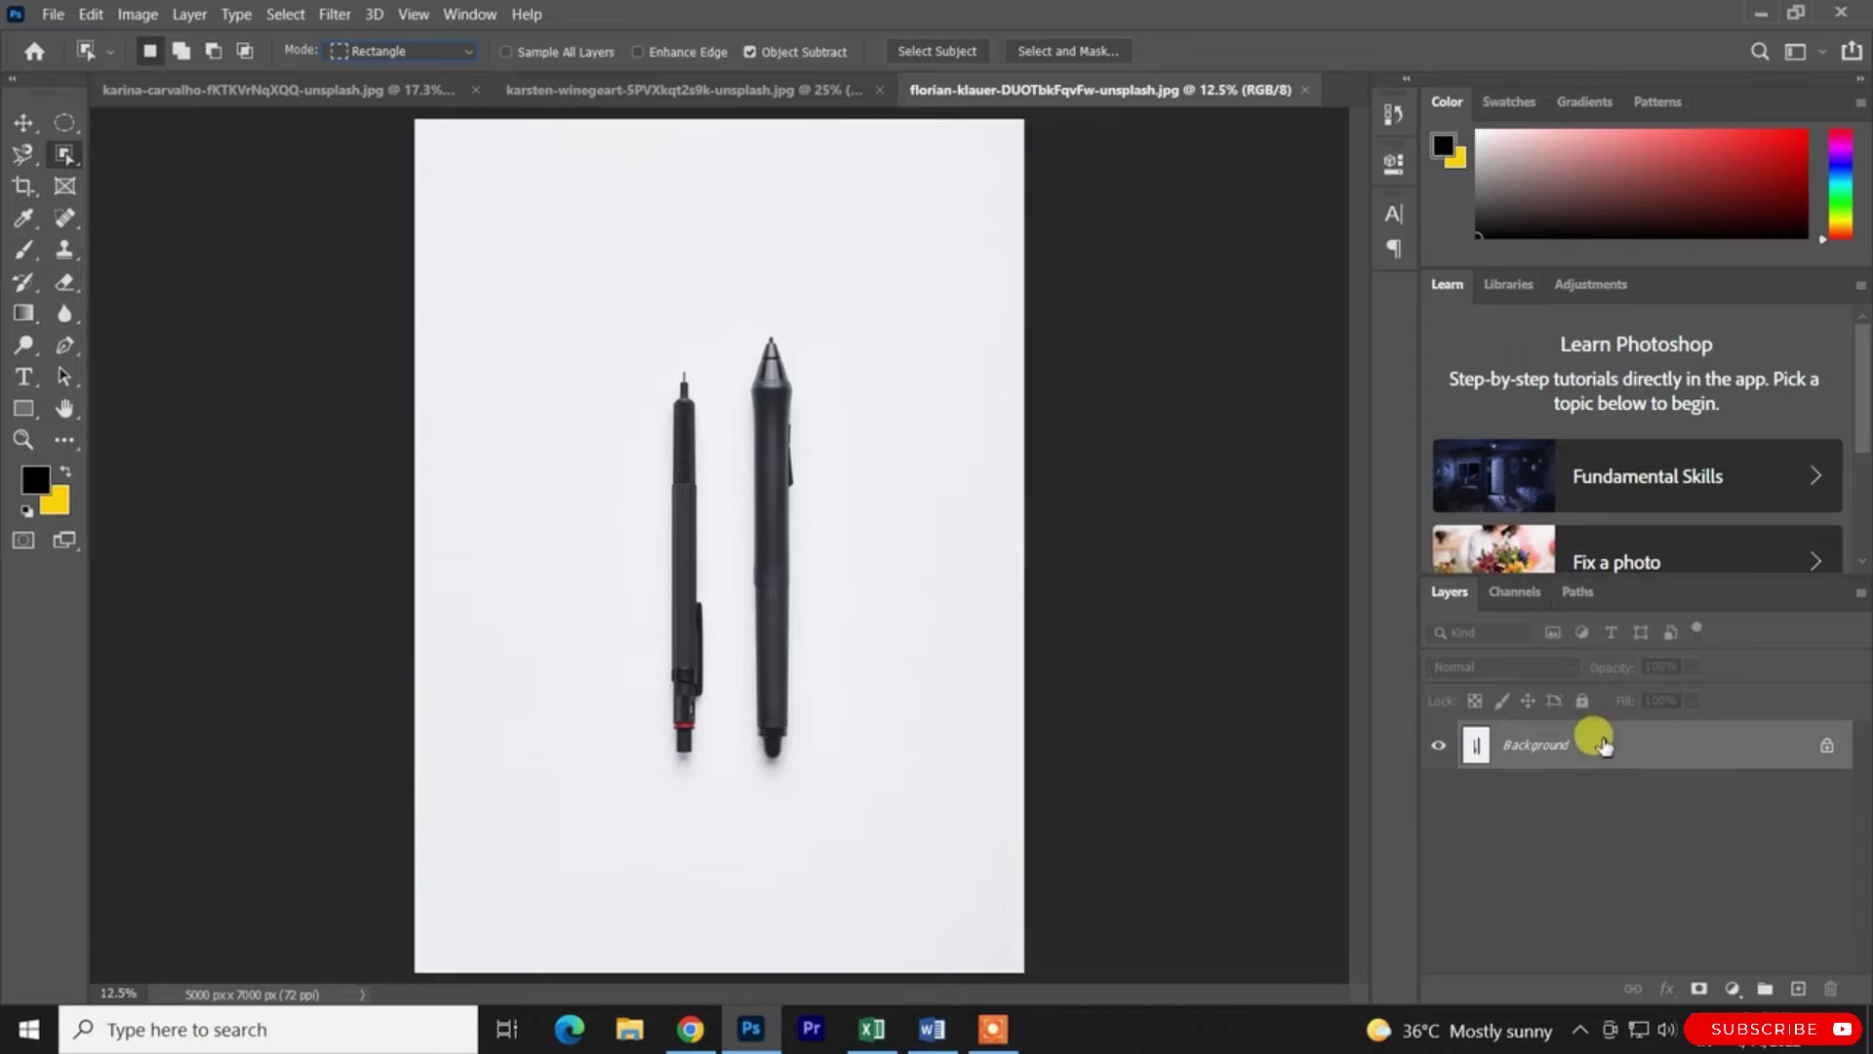
{"action": "left_click_drag", "start_coordinate": [550, 251], "coordinate": [895, 865]}
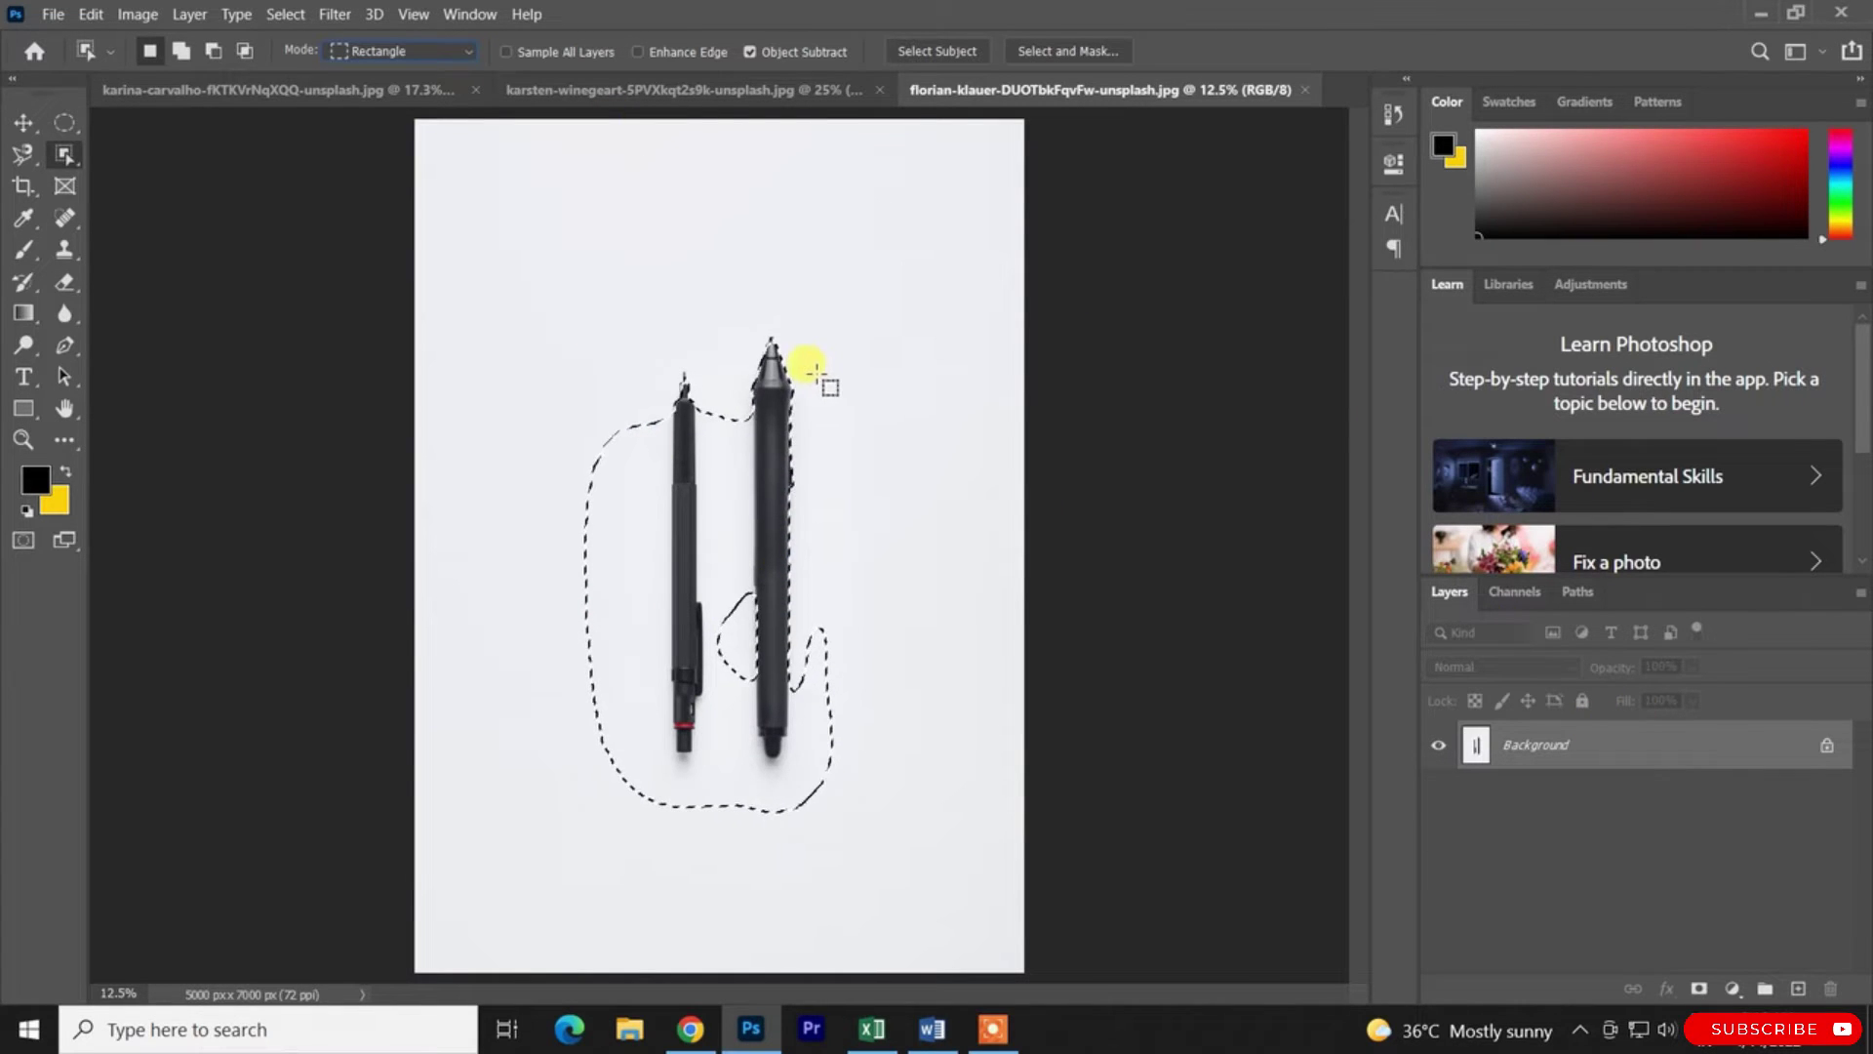
{"action": "key", "text": "ctrl+z"}
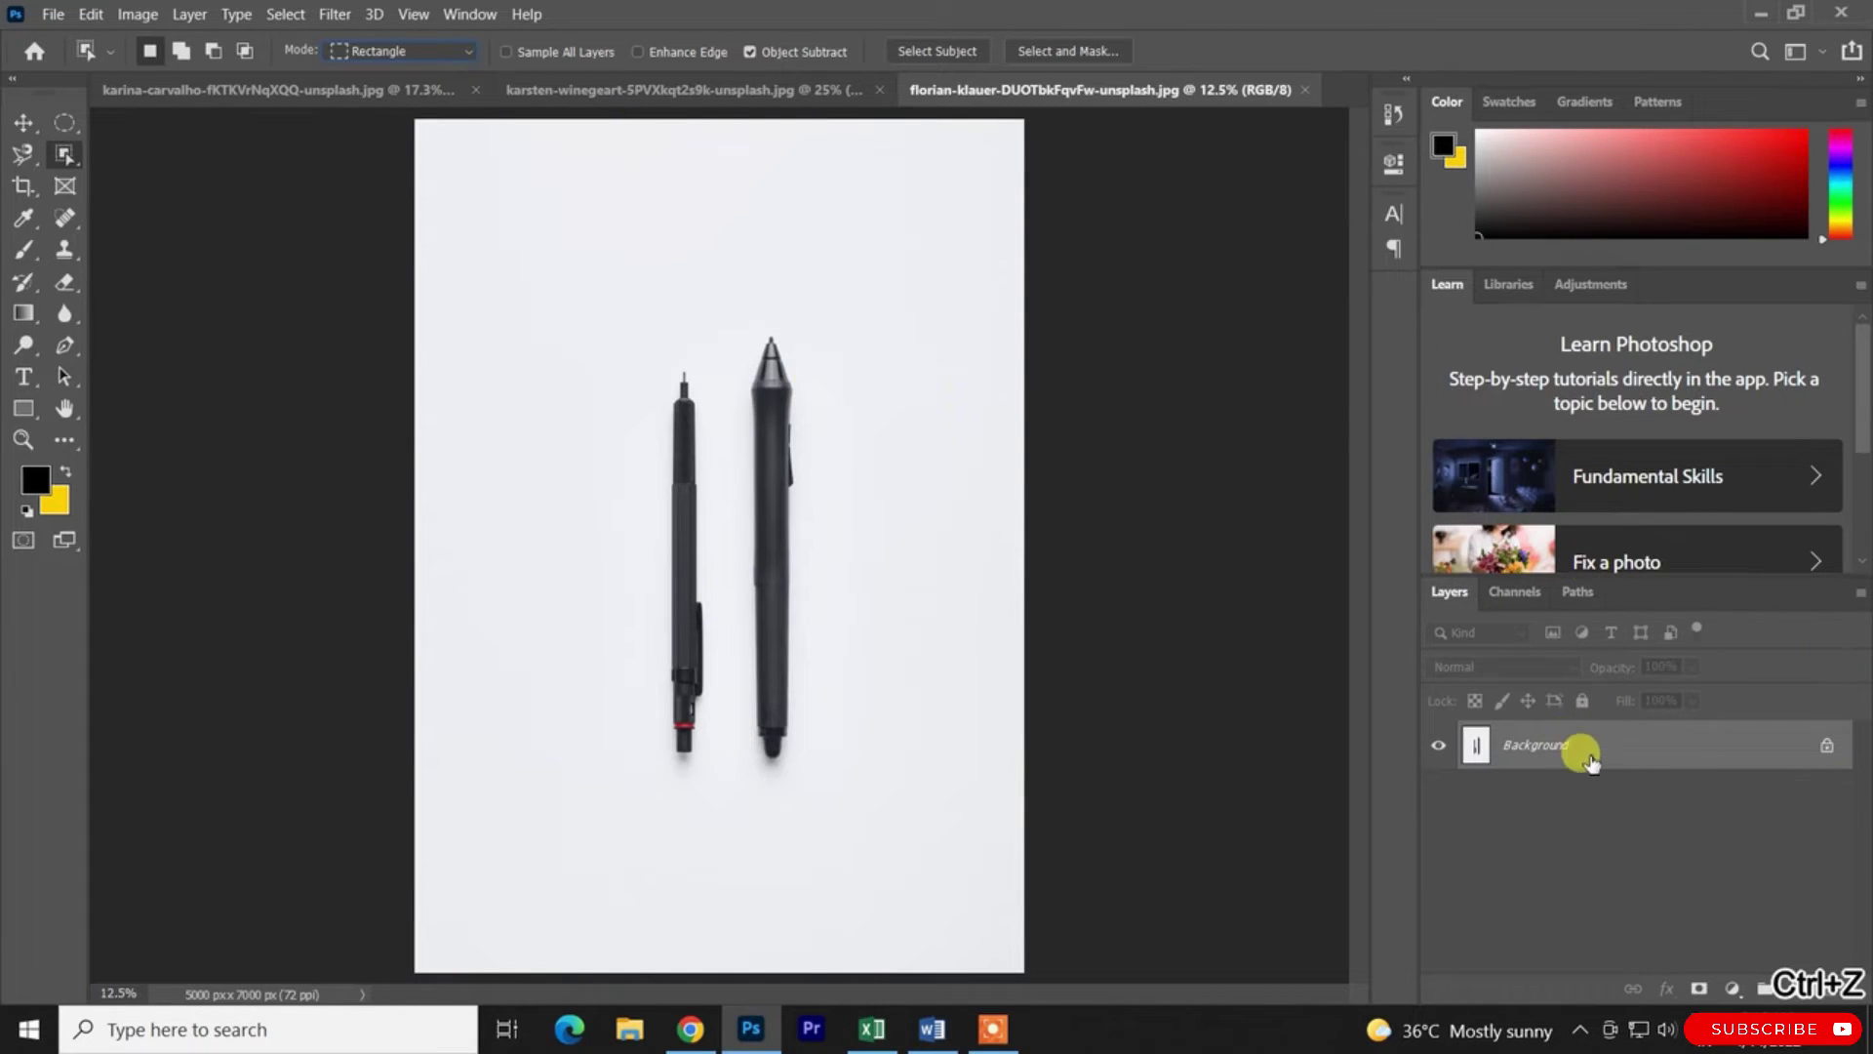
Try to select both pens with a rectangle about 2969 by 5696 px while the empty Layer 1 is active
{"action": "left_click_drag", "start_coordinate": [521, 197], "coordinate": [879, 849]}
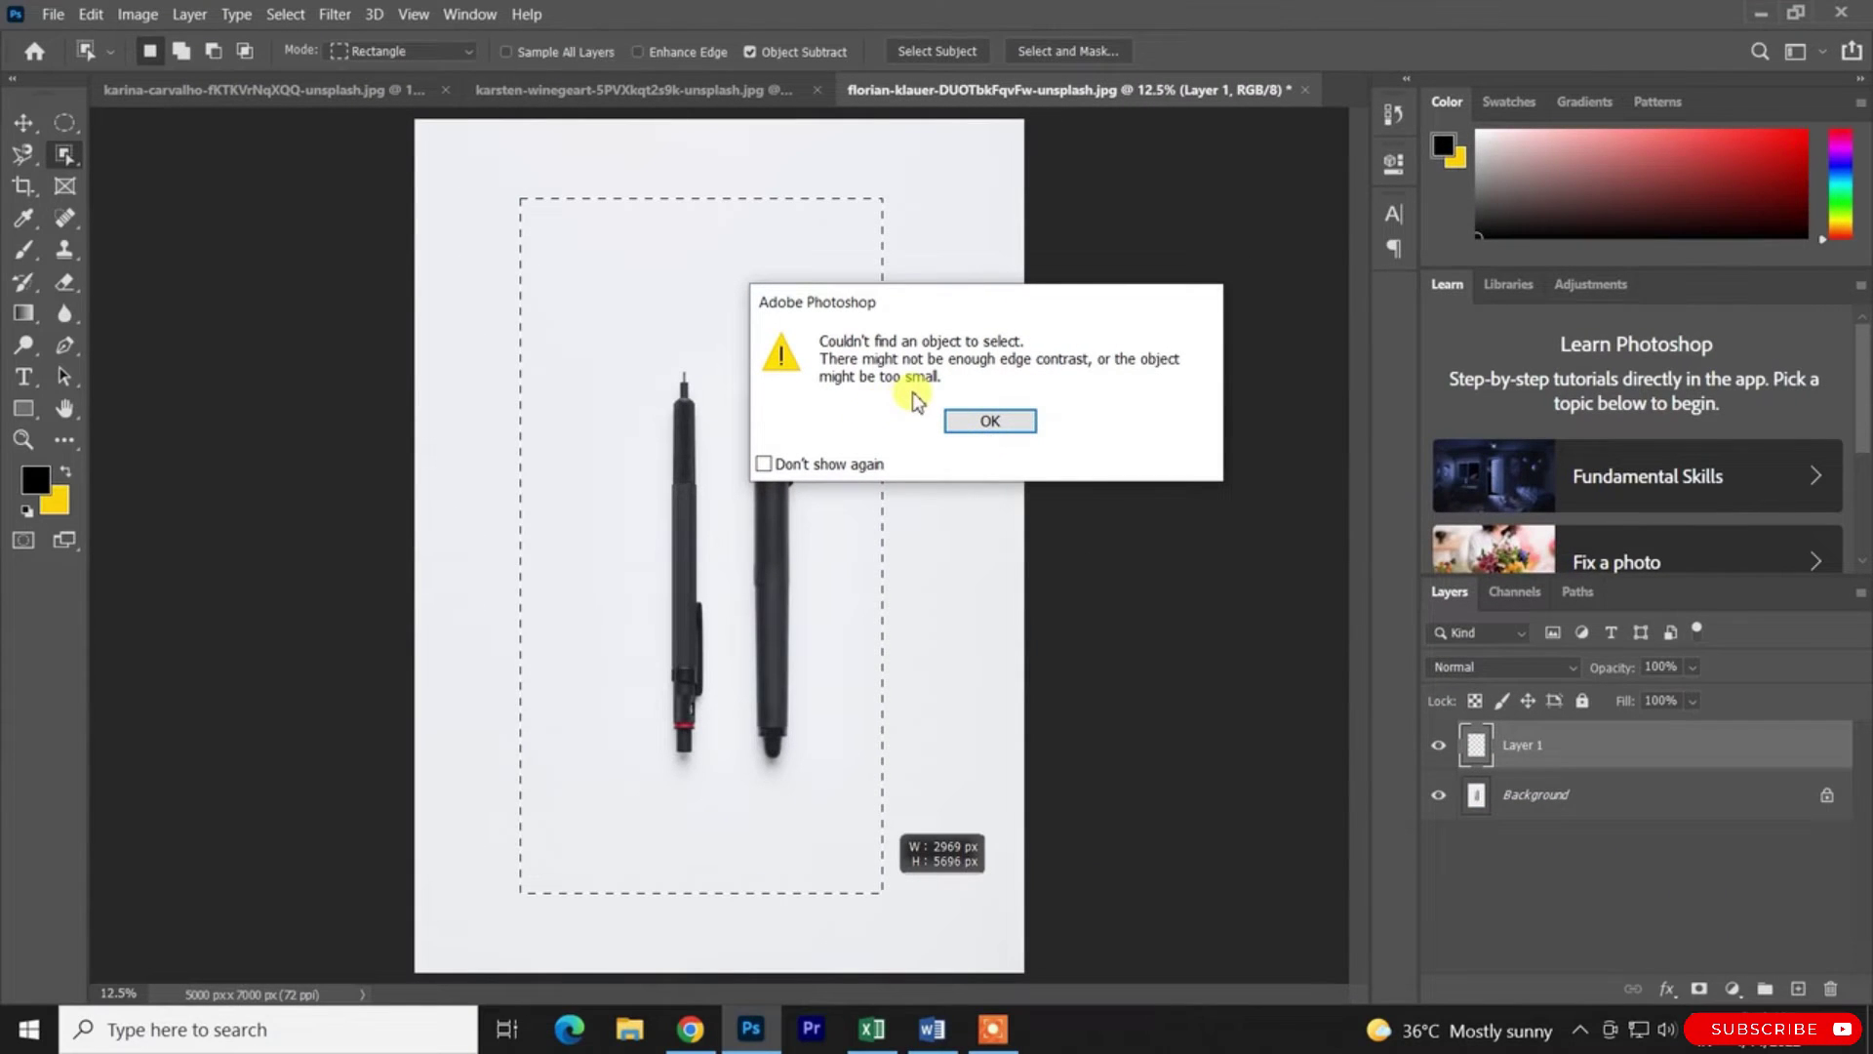
{"action": "left_click", "coordinate": [995, 423]}
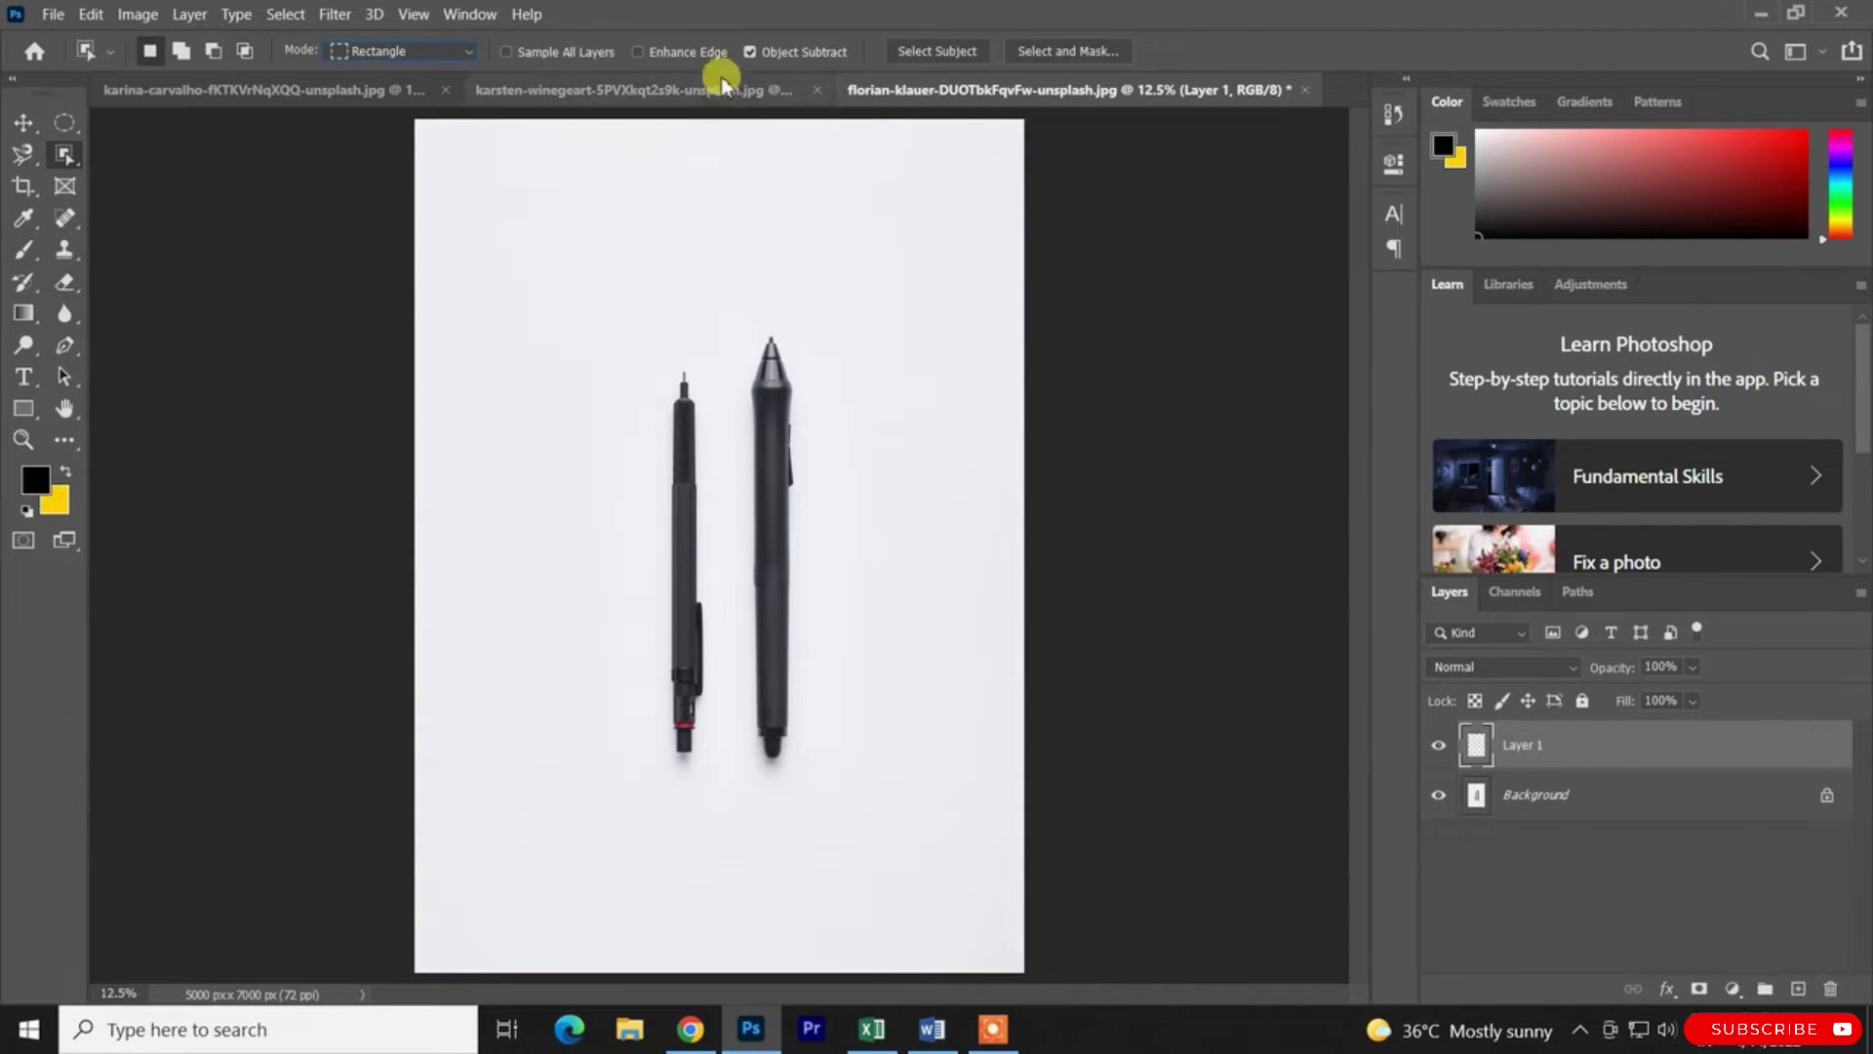
Enable Sample All Layers, then hide and show the Background layer several times, leaving it visible
{"action": "left_click", "coordinate": [526, 54]}
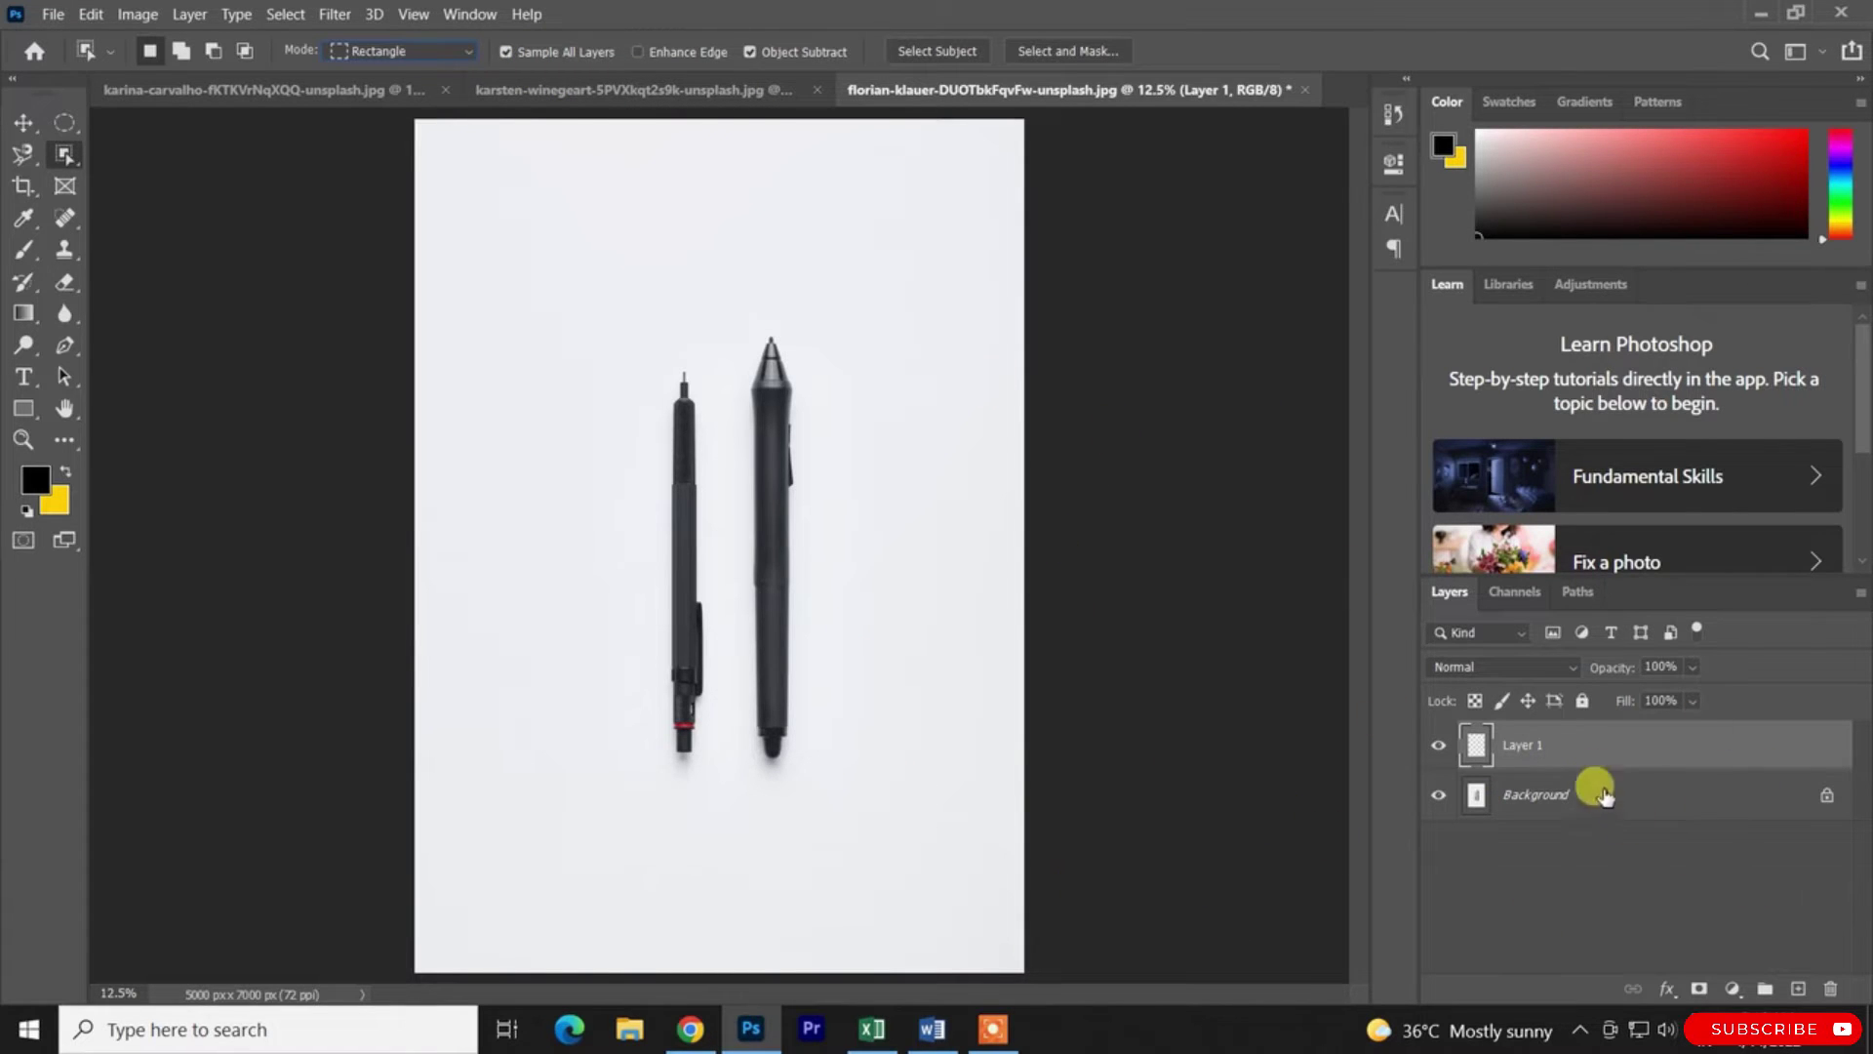
{"action": "left_click", "coordinate": [1440, 801]}
{"action": "left_click", "coordinate": [1440, 801]}
{"action": "left_click", "coordinate": [1441, 801]}
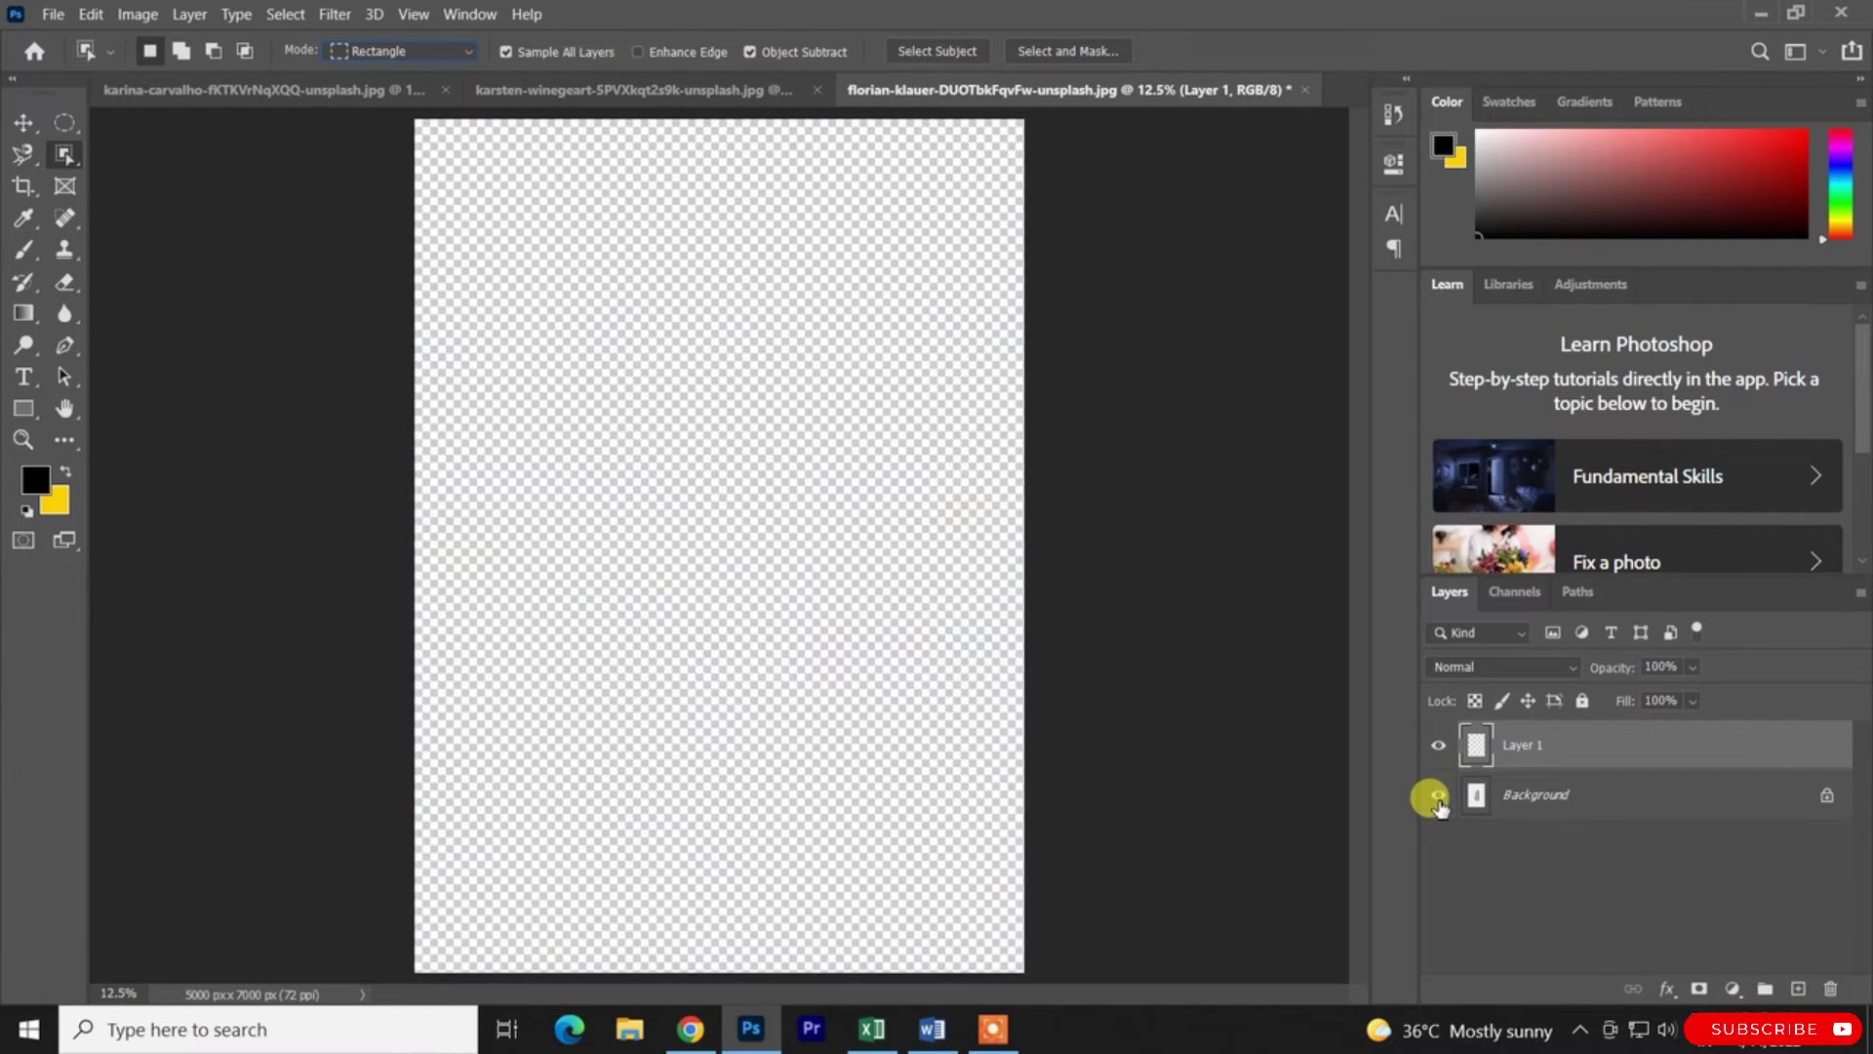
{"action": "left_click", "coordinate": [1440, 801]}
{"action": "left_click", "coordinate": [1440, 801]}
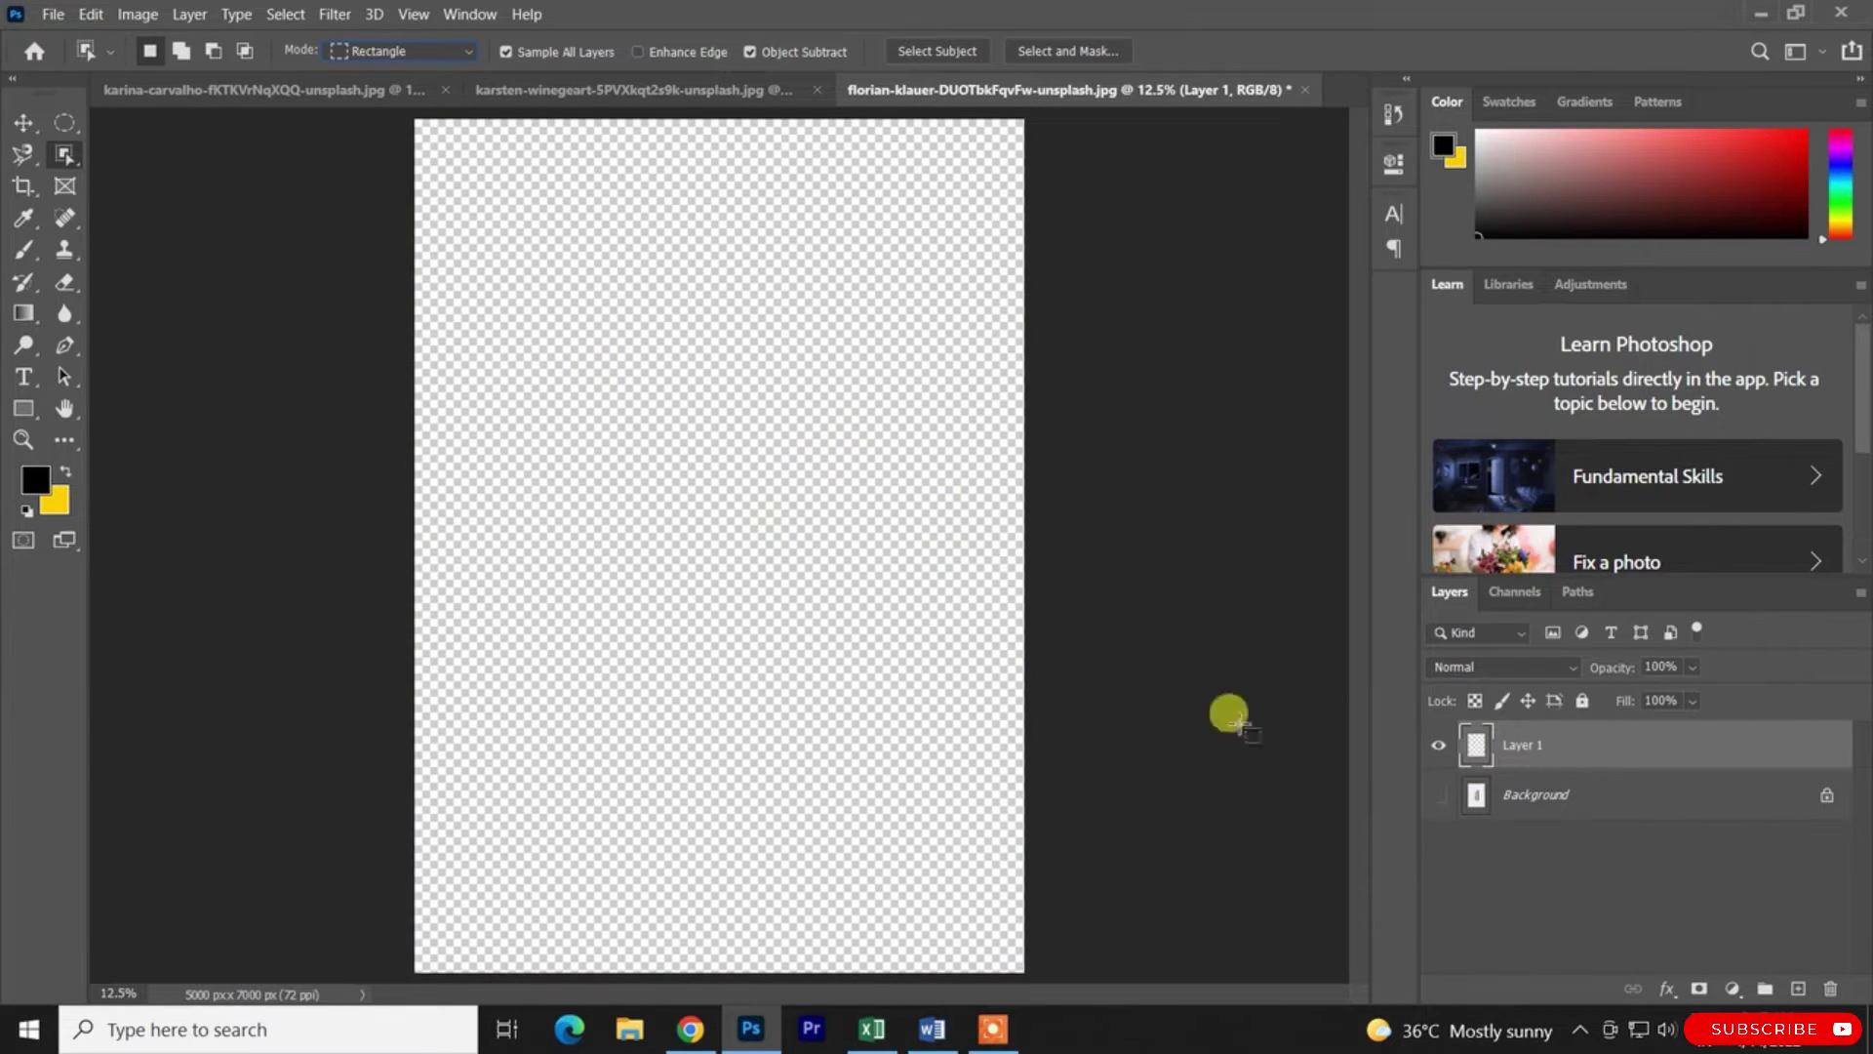
{"action": "left_click", "coordinate": [1436, 800]}
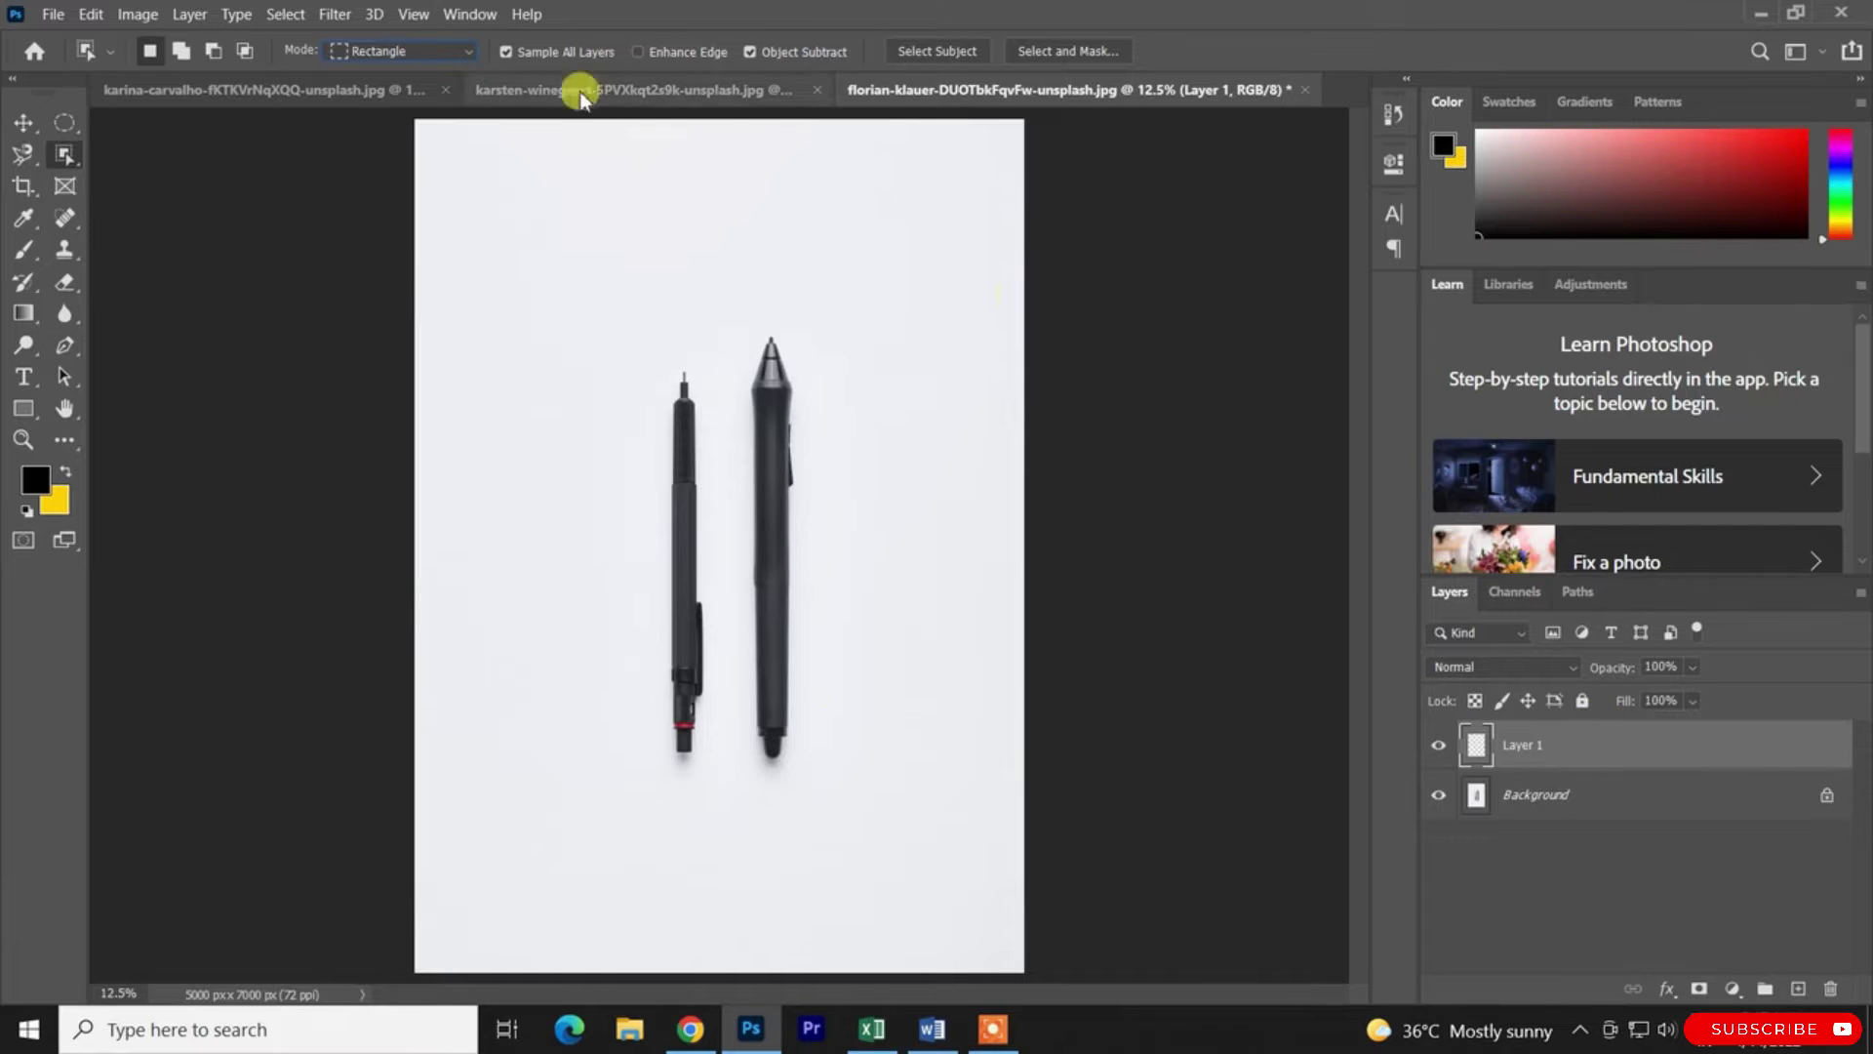
Frame both pens twice with Sample All Layers on and Layer 1 active, undoing each selection
{"action": "left_click_drag", "start_coordinate": [571, 270], "coordinate": [859, 829]}
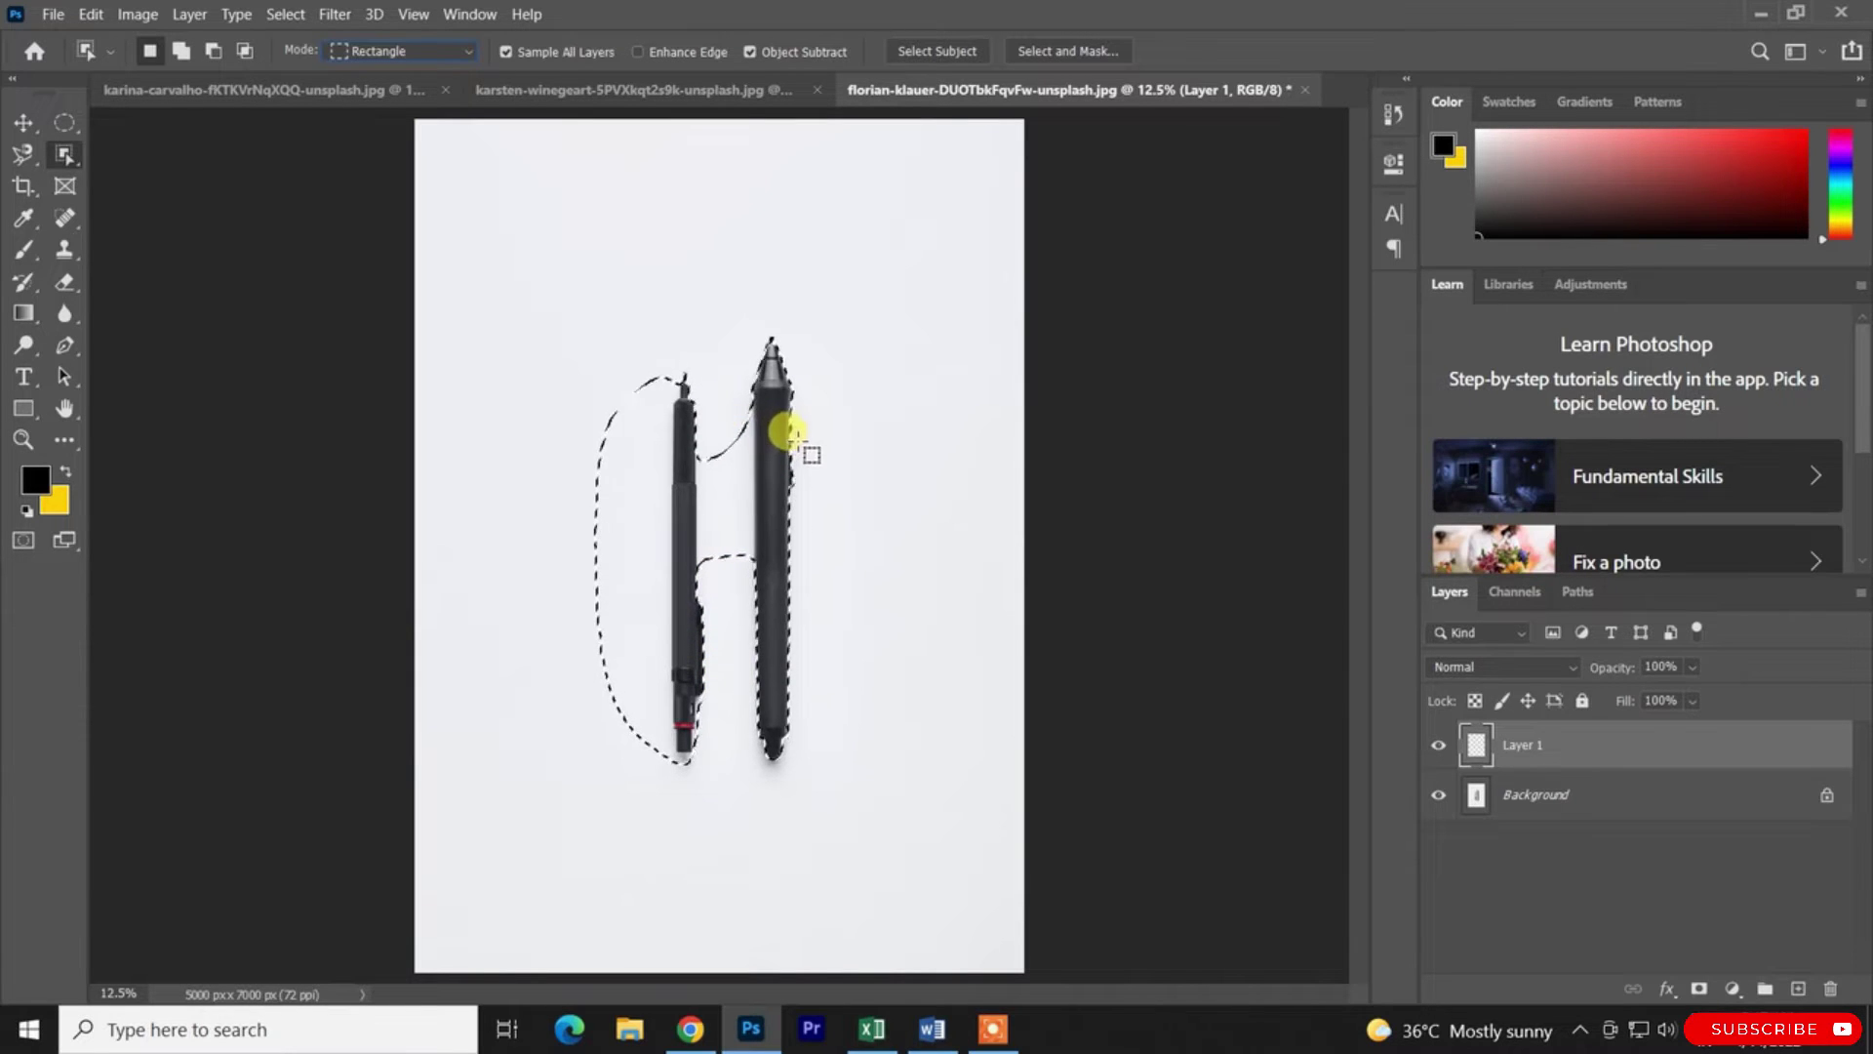
{"action": "key", "text": "ctrl+z"}
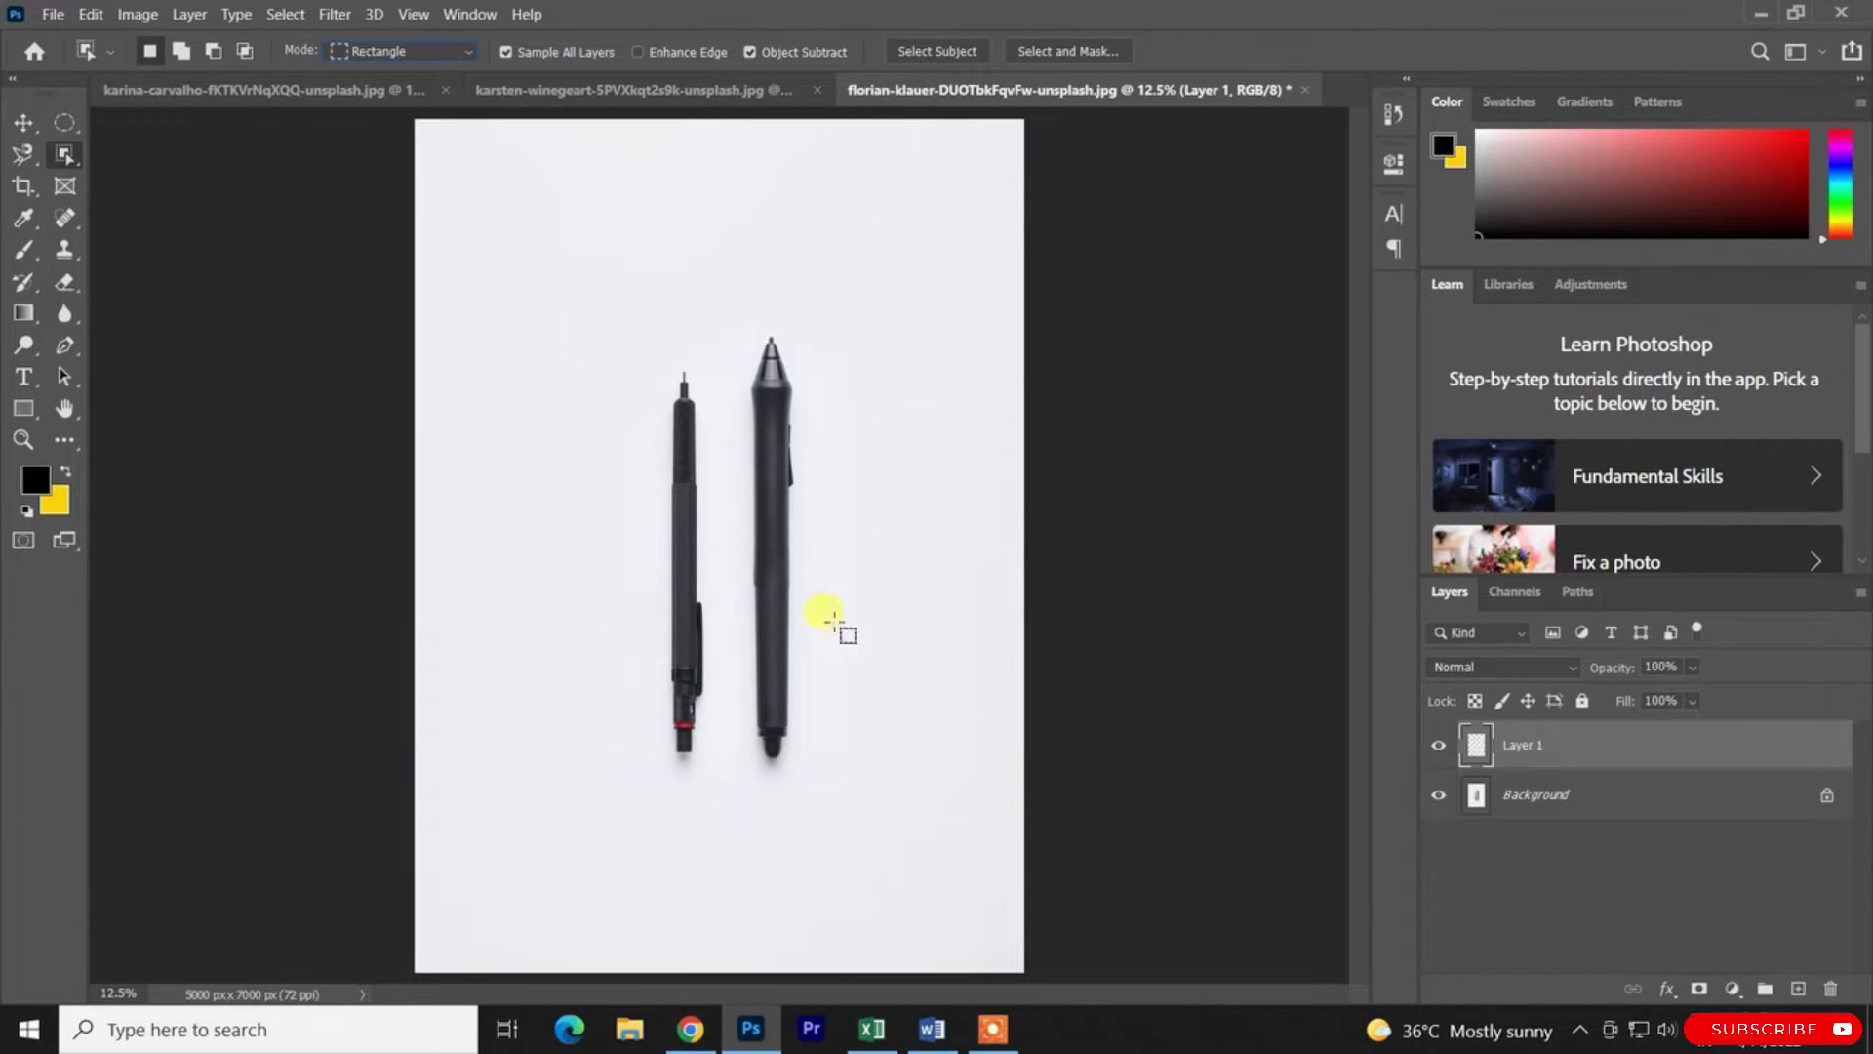
{"action": "left_click_drag", "start_coordinate": [561, 263], "coordinate": [962, 862]}
{"action": "key", "text": "ctrl+z"}
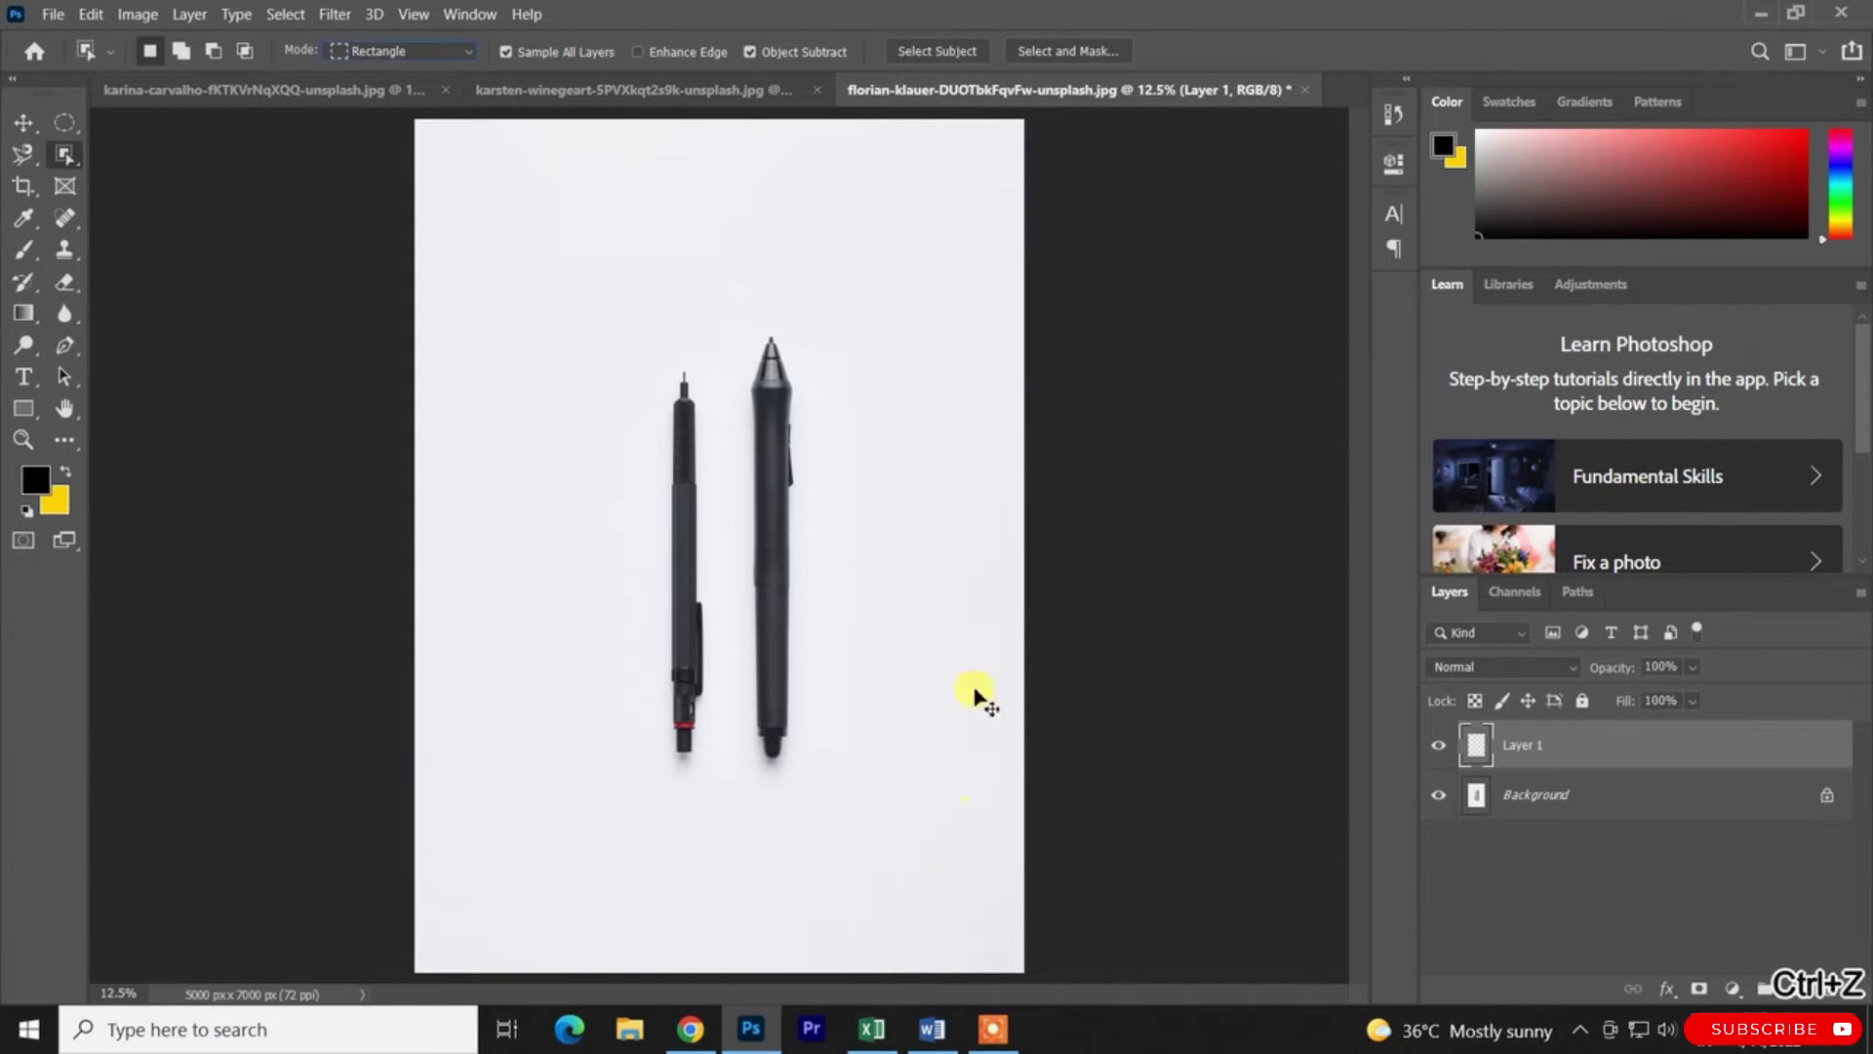
Enable Enhance Edge, frame both pens with a rectangle about 3369 by 5064 px, undo the selection, and disable Enhance Edge
{"action": "left_click", "coordinate": [656, 50]}
{"action": "left_click_drag", "start_coordinate": [574, 269], "coordinate": [985, 886]}
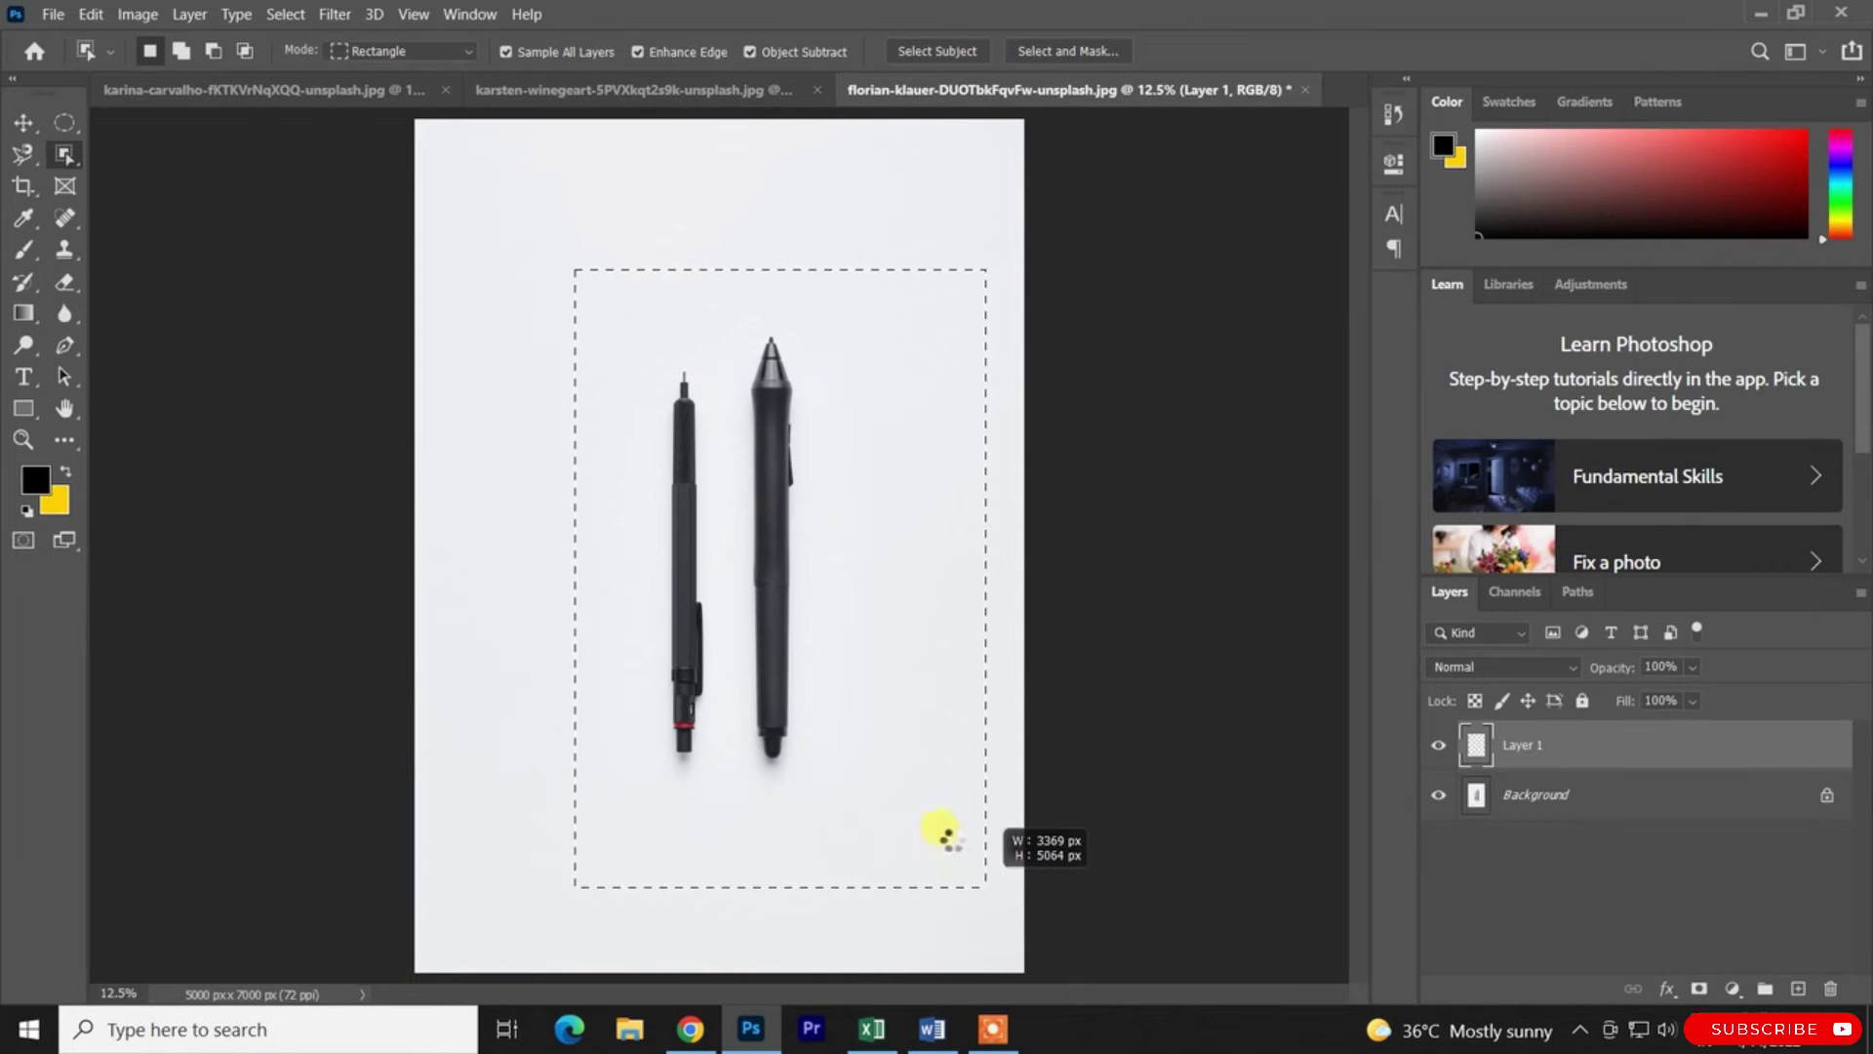
{"action": "left_click_drag", "start_coordinate": [942, 794], "coordinate": [945, 799]}
{"action": "key", "text": "ctrl+z"}
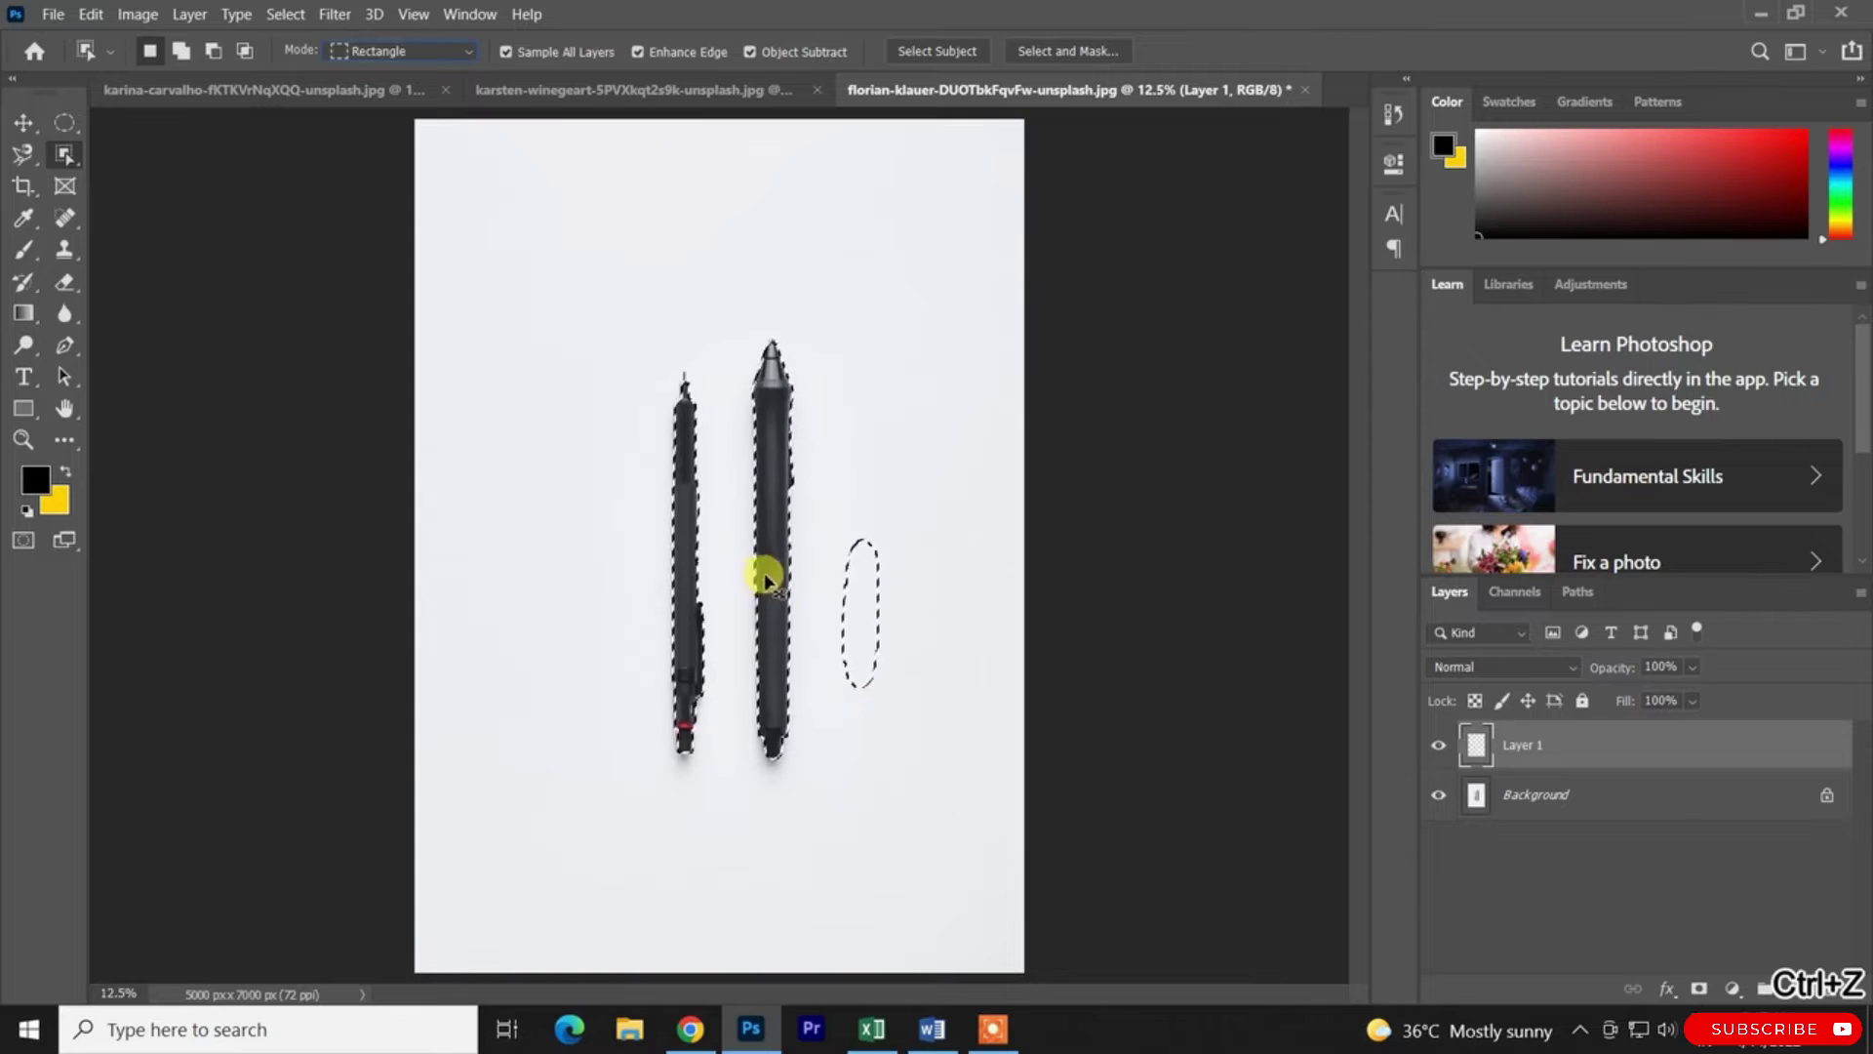
{"action": "left_click", "coordinate": [639, 49]}
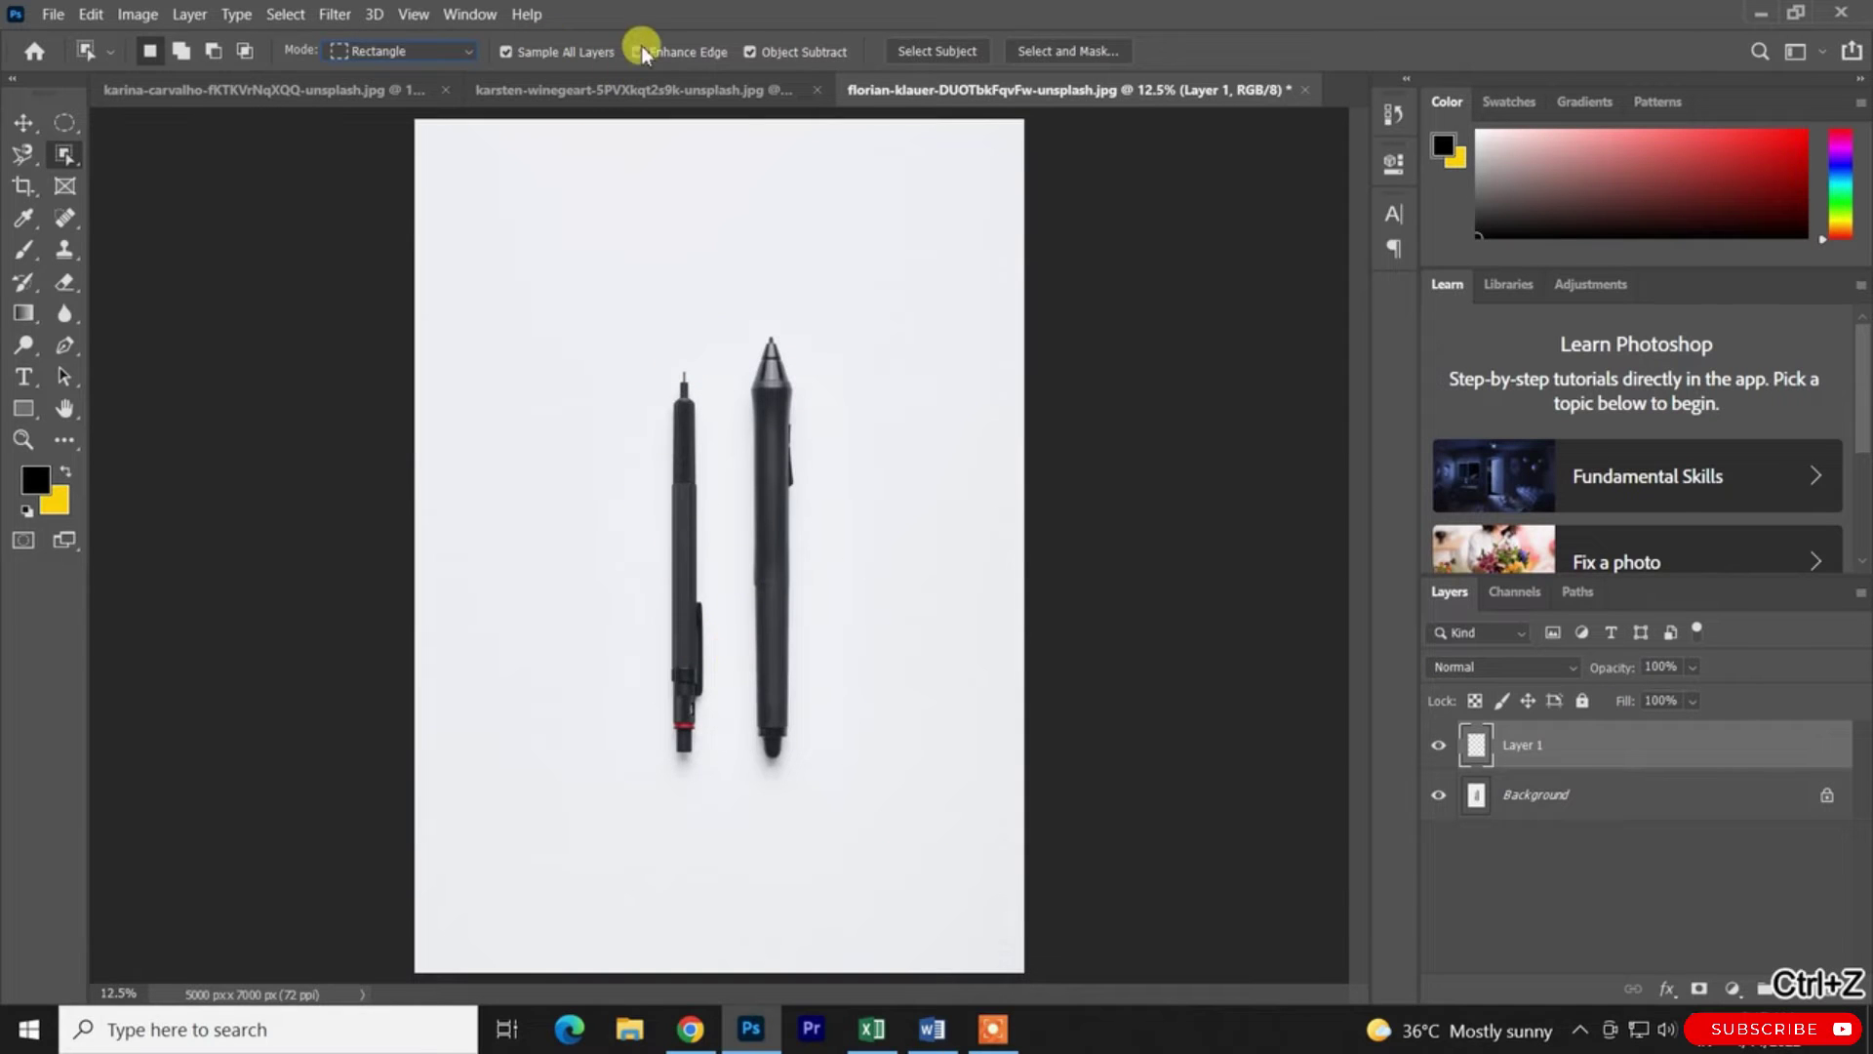
Frame both pens with Enhance Edge off, using a rectangle about 2985 by 5704 px, and again with it on, undoing each selection
{"action": "left_click_drag", "start_coordinate": [554, 191], "coordinate": [918, 886]}
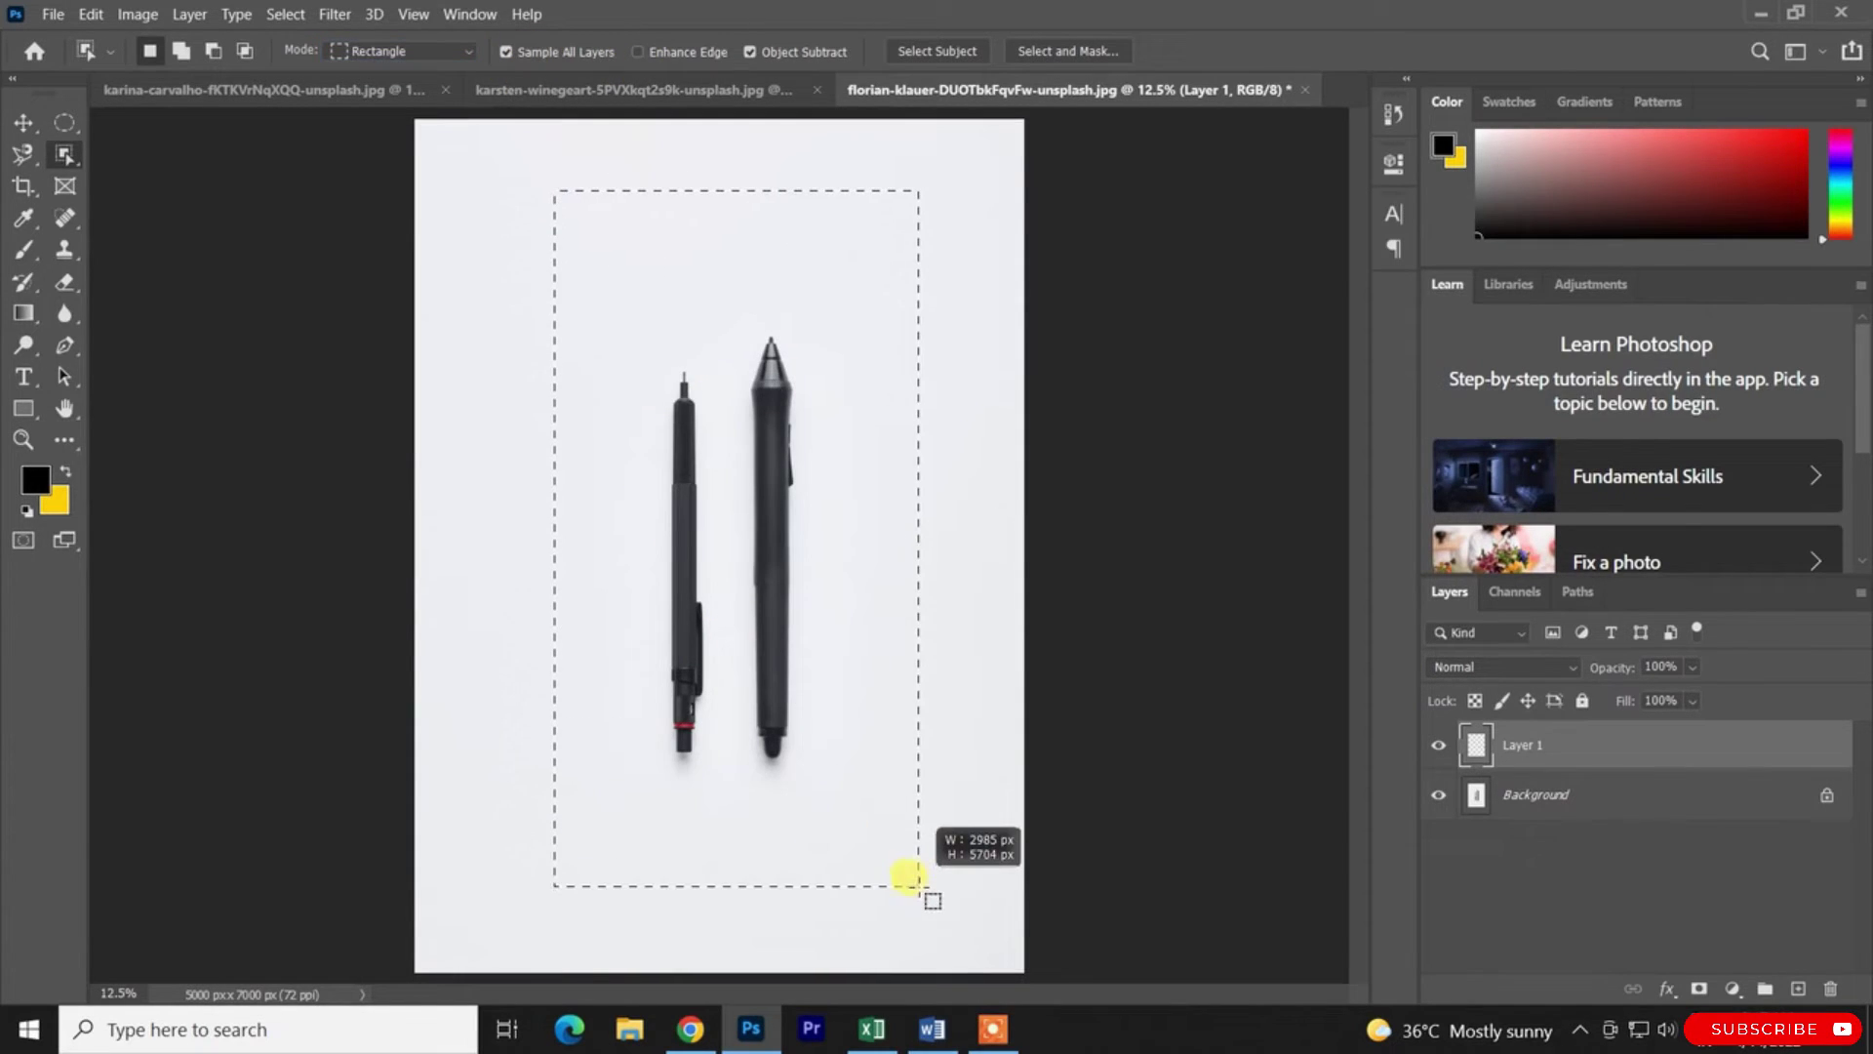
{"action": "left_click_drag", "start_coordinate": [940, 759], "coordinate": [939, 760]}
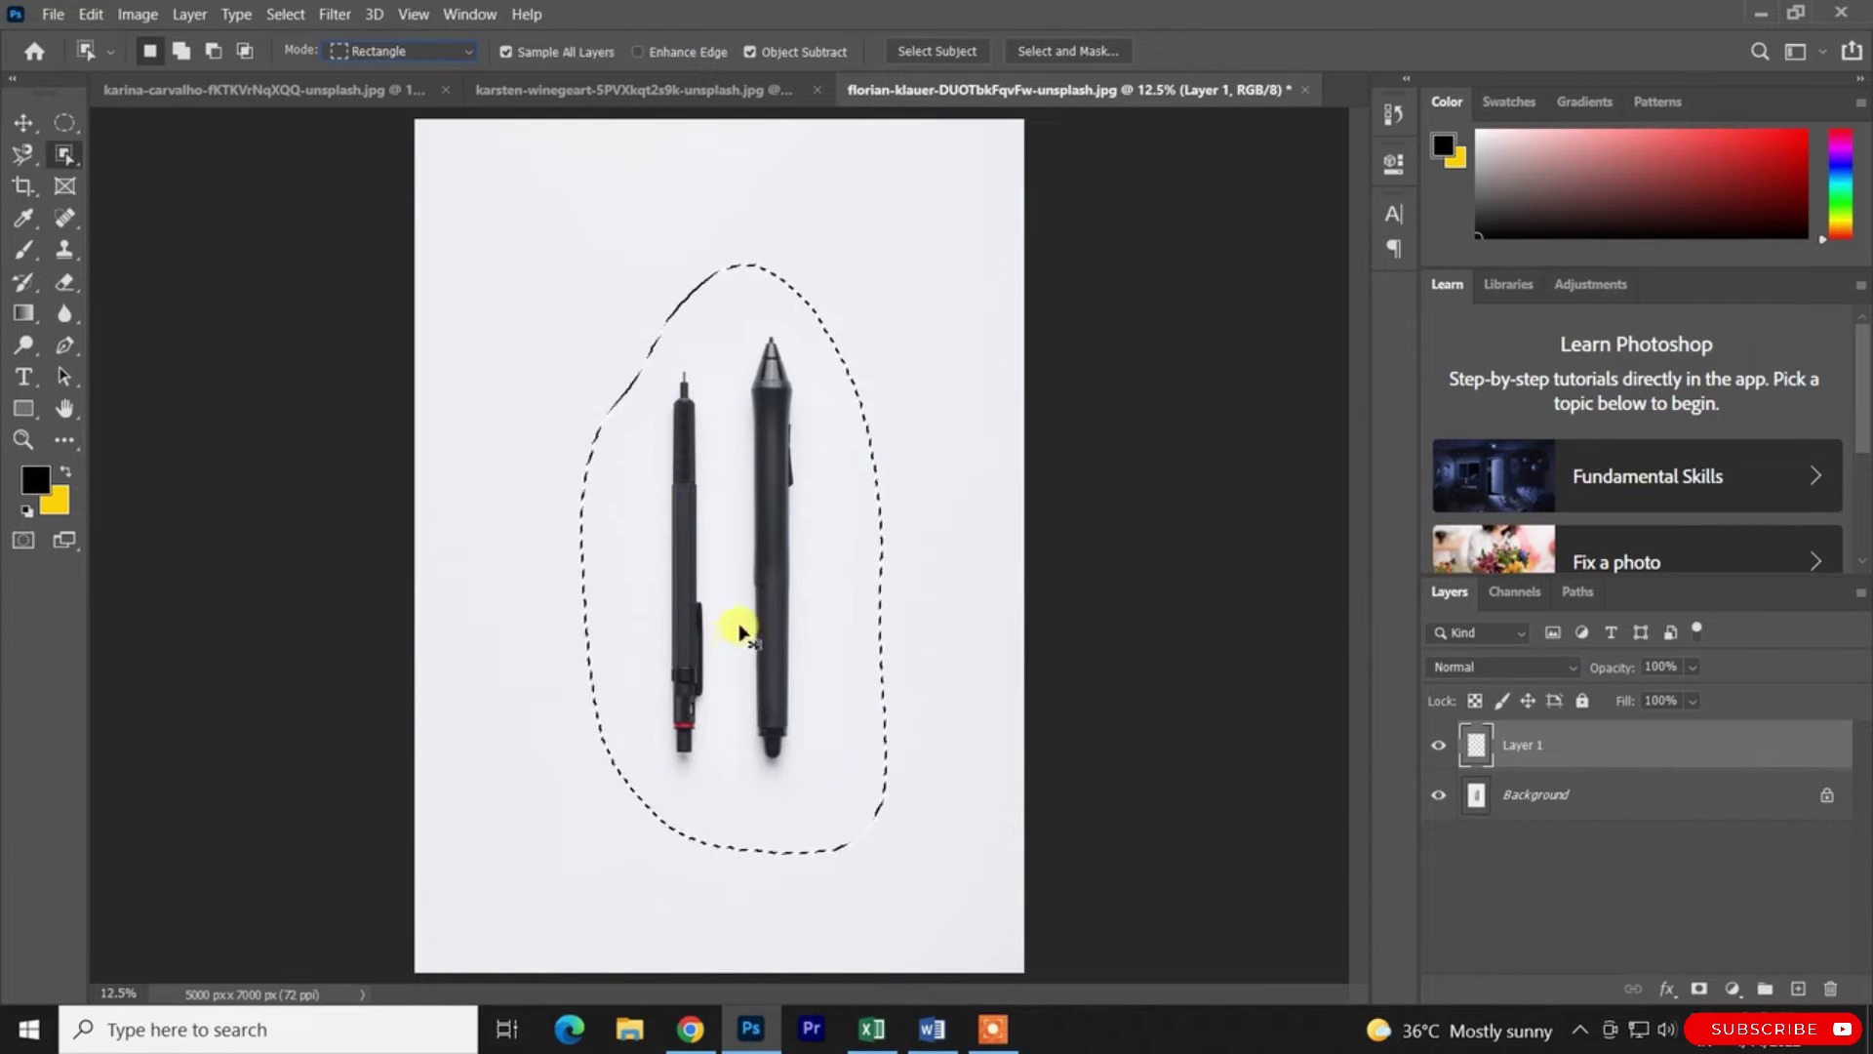
{"action": "key", "text": "ctrl+z"}
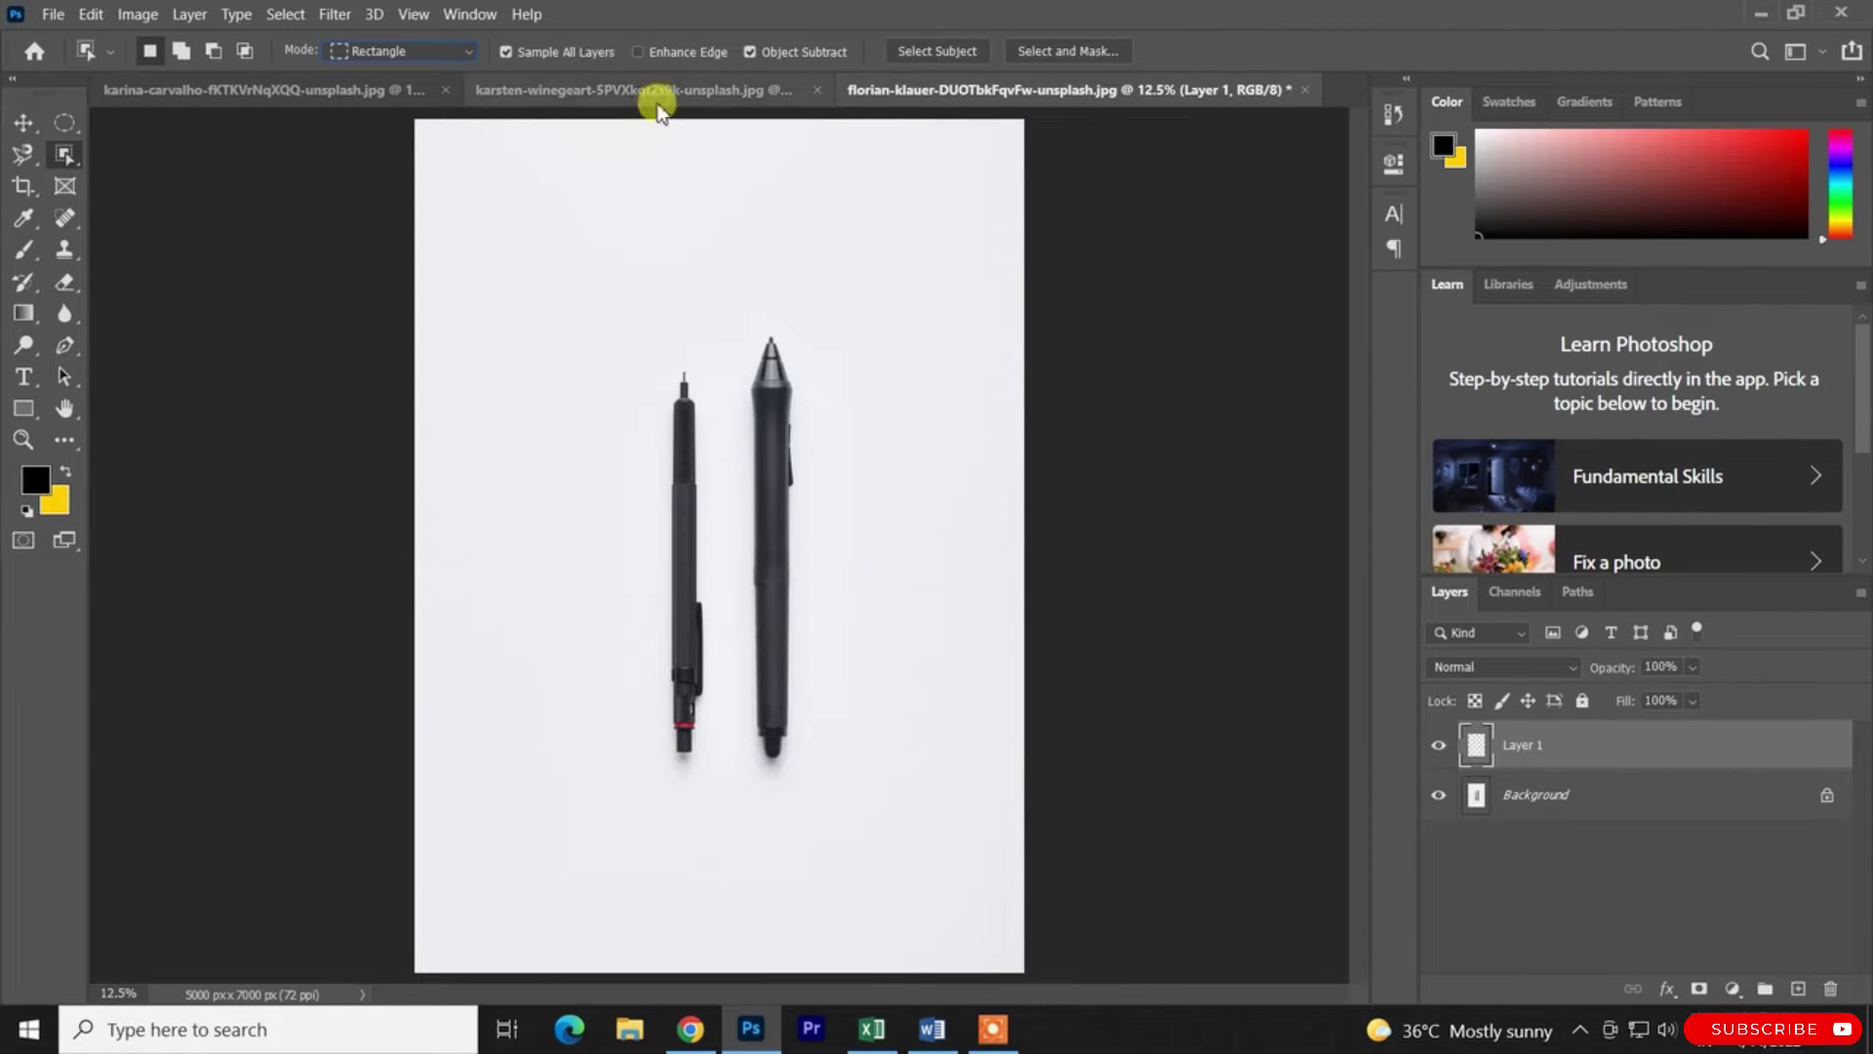
{"action": "left_click_drag", "start_coordinate": [586, 257], "coordinate": [863, 813]}
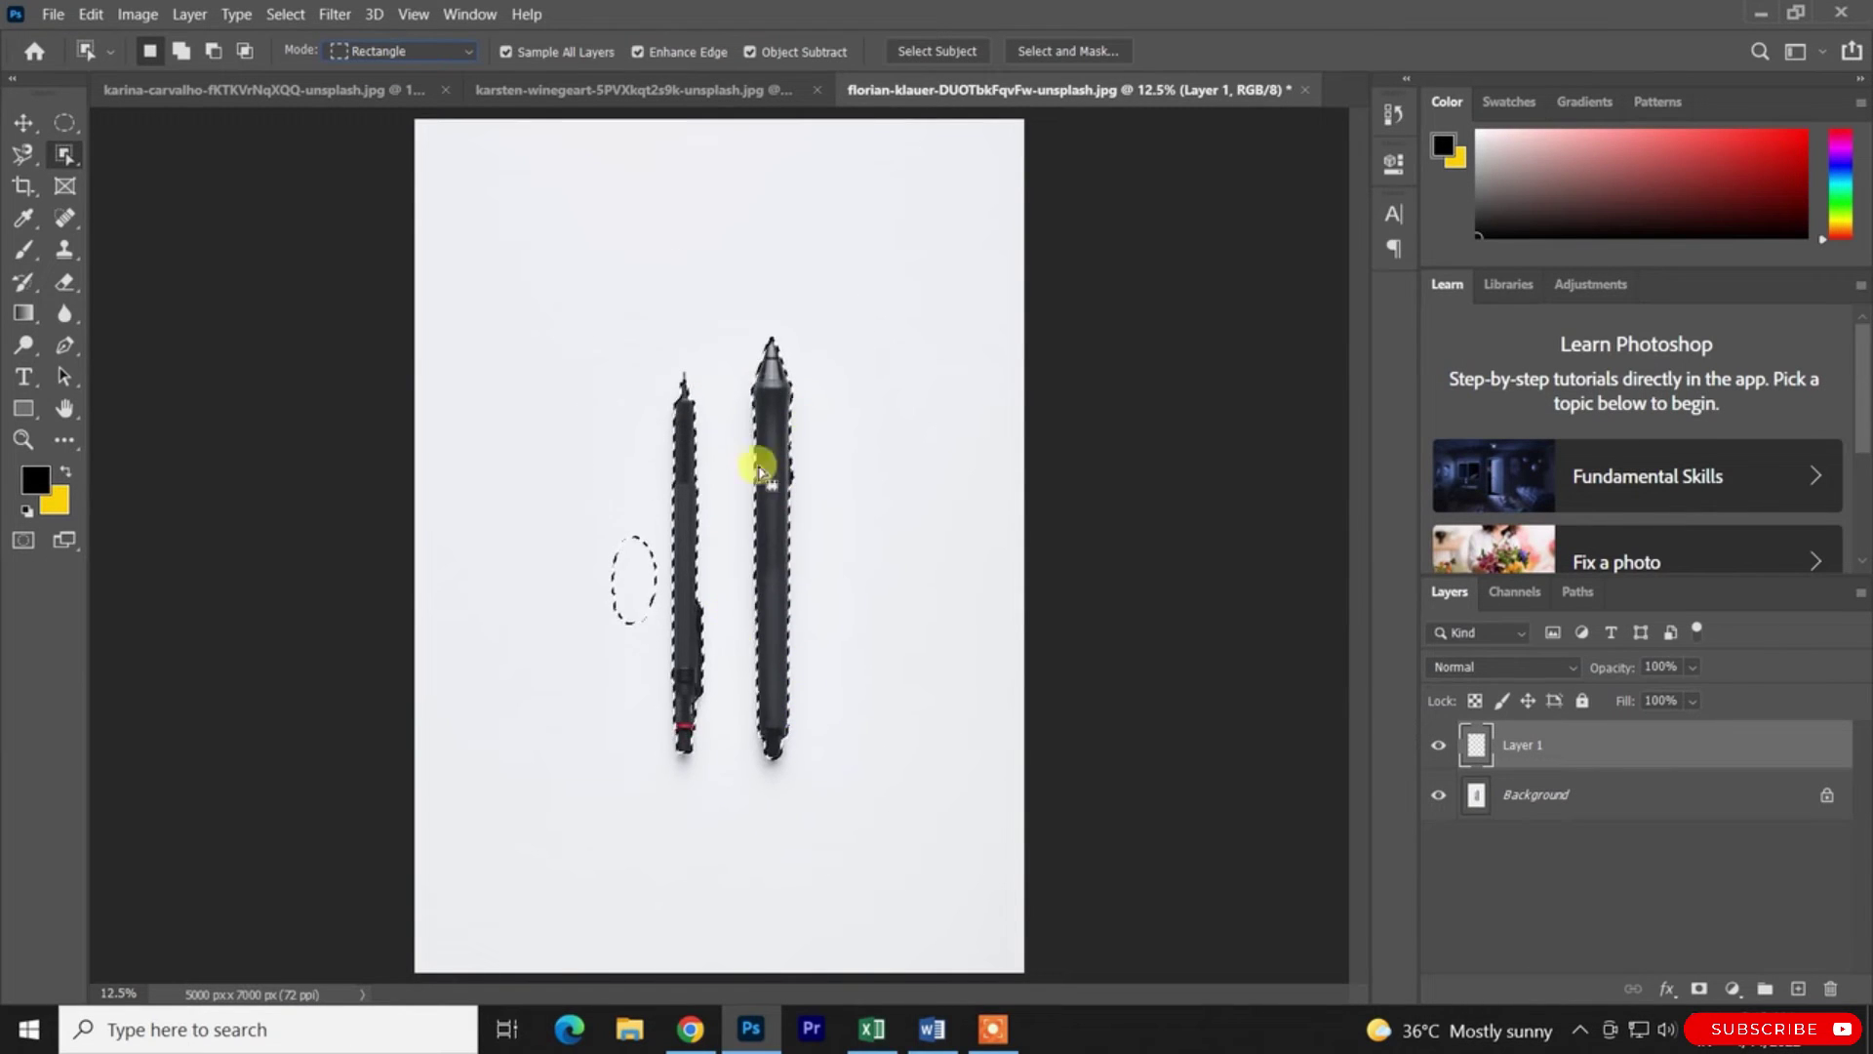
{"action": "key", "text": "ctrl+z"}
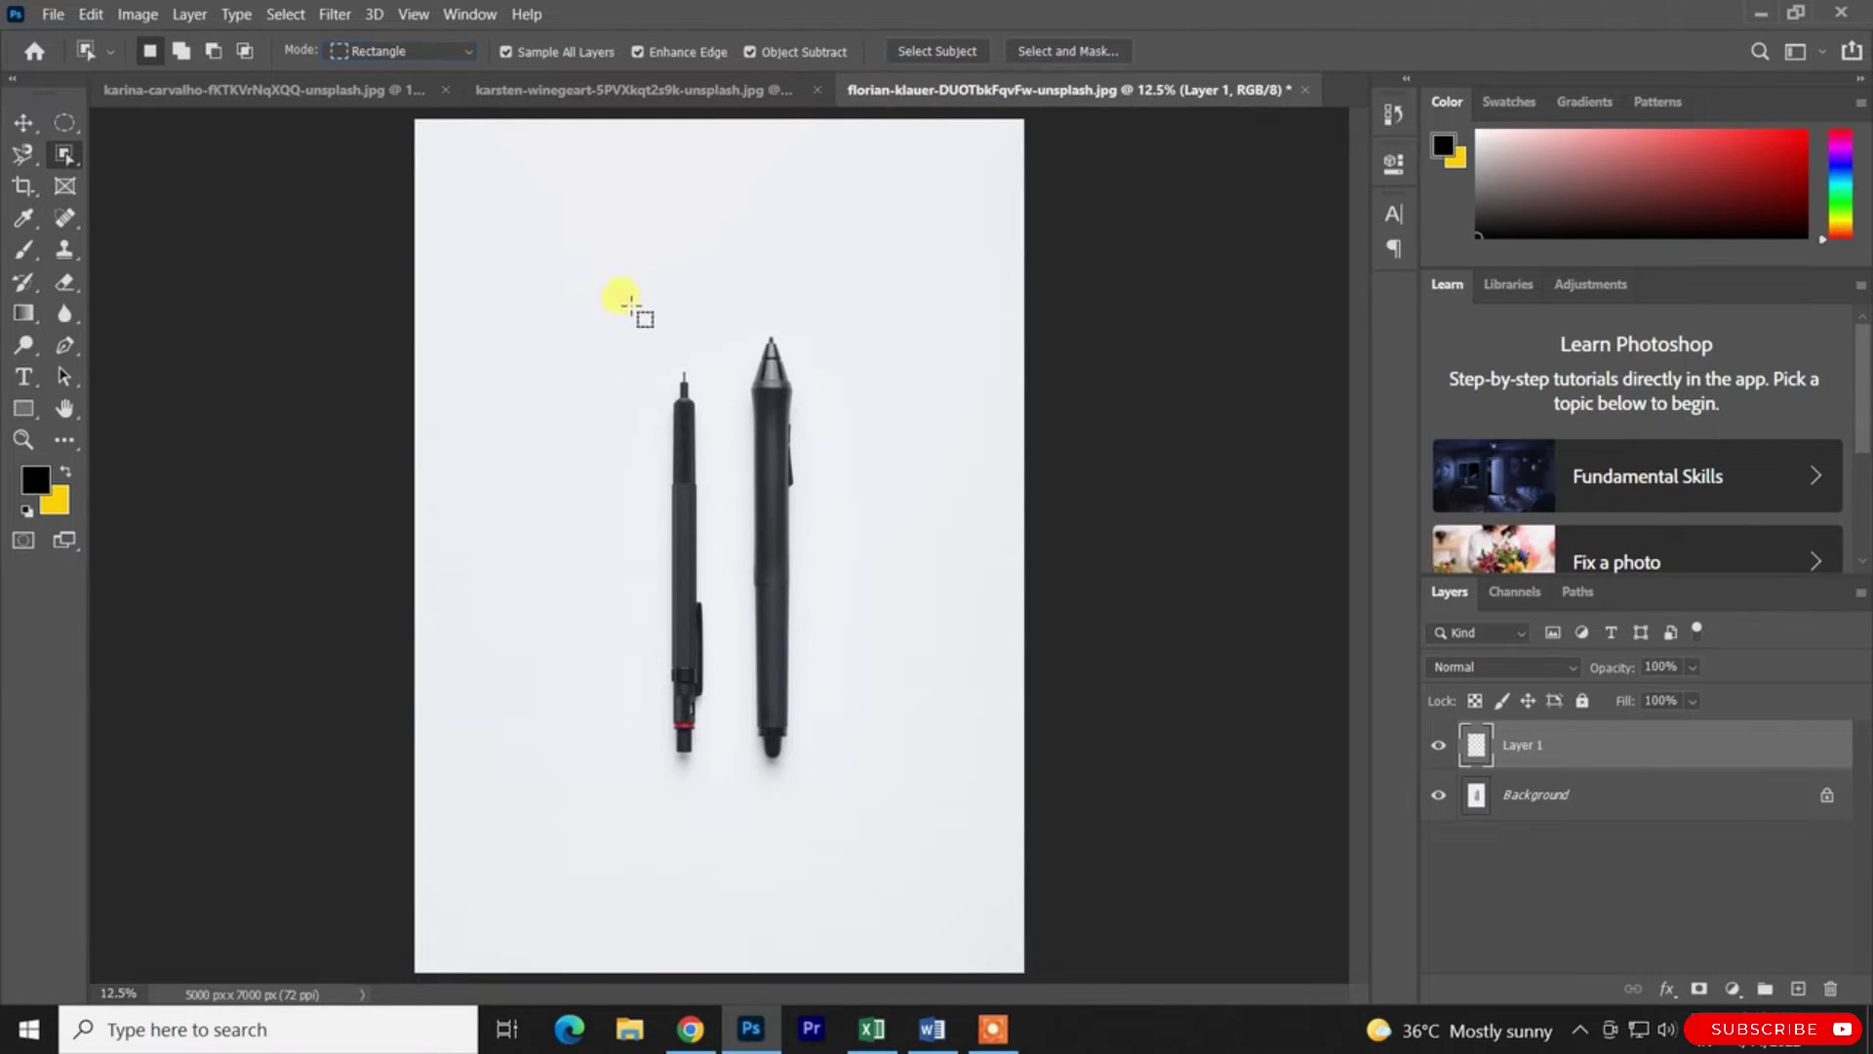
Frame both pens with Enhance Edge on, try framing the stray area beside the thick pen's lower end, and undo that second frame
{"action": "left_click_drag", "start_coordinate": [630, 304], "coordinate": [881, 867]}
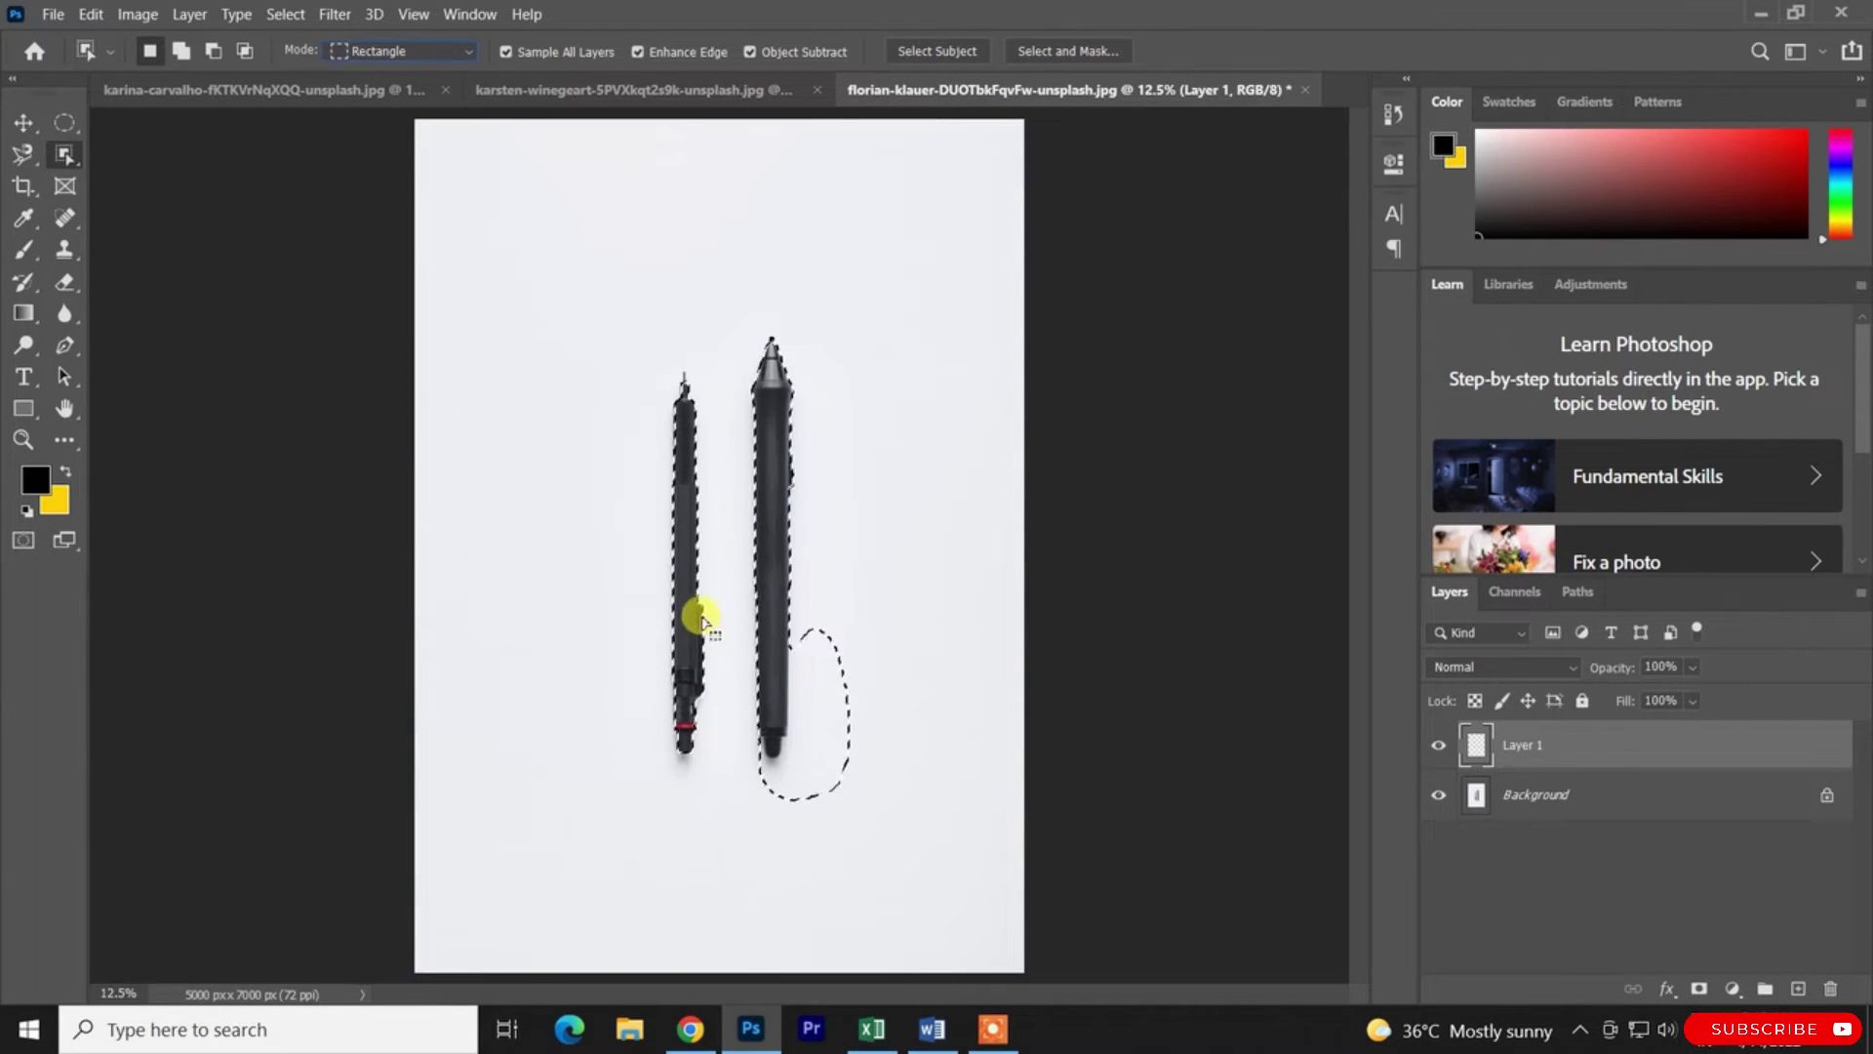
{"action": "left_click_drag", "start_coordinate": [898, 872], "coordinate": [742, 622]}
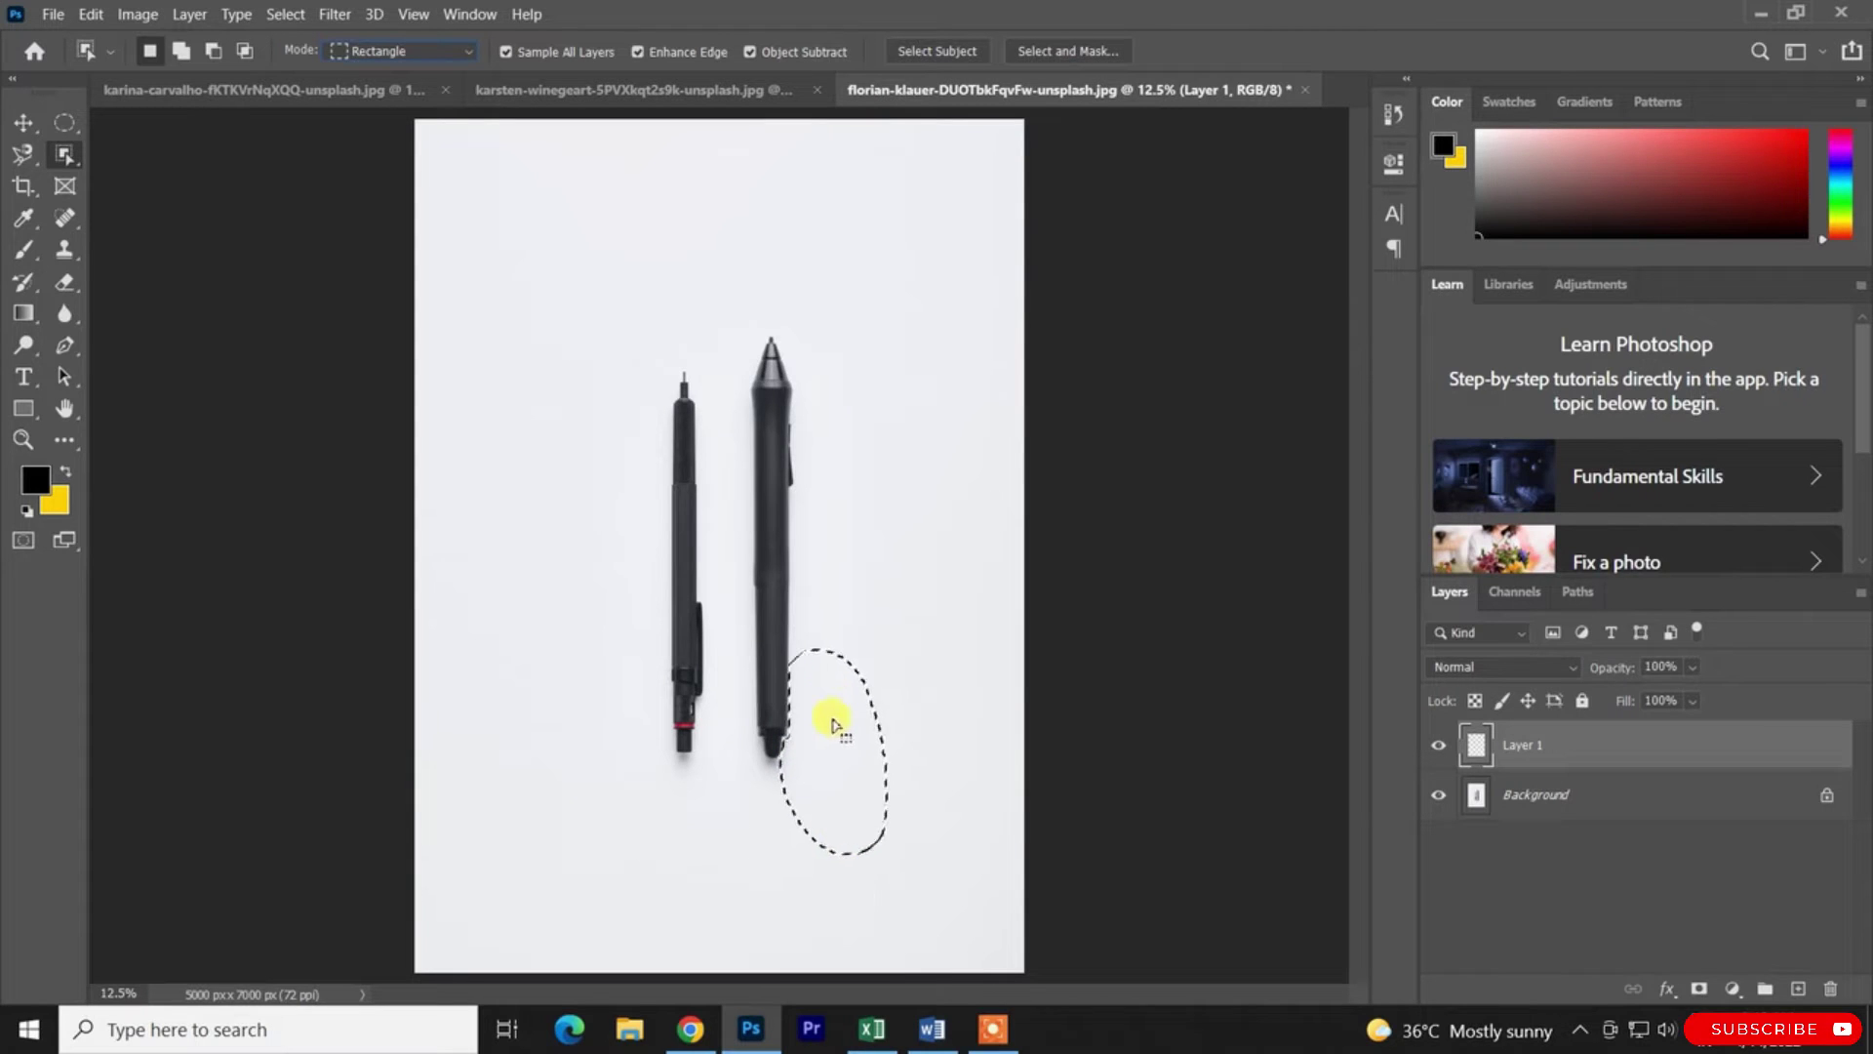
{"action": "key", "text": "ctrl+z"}
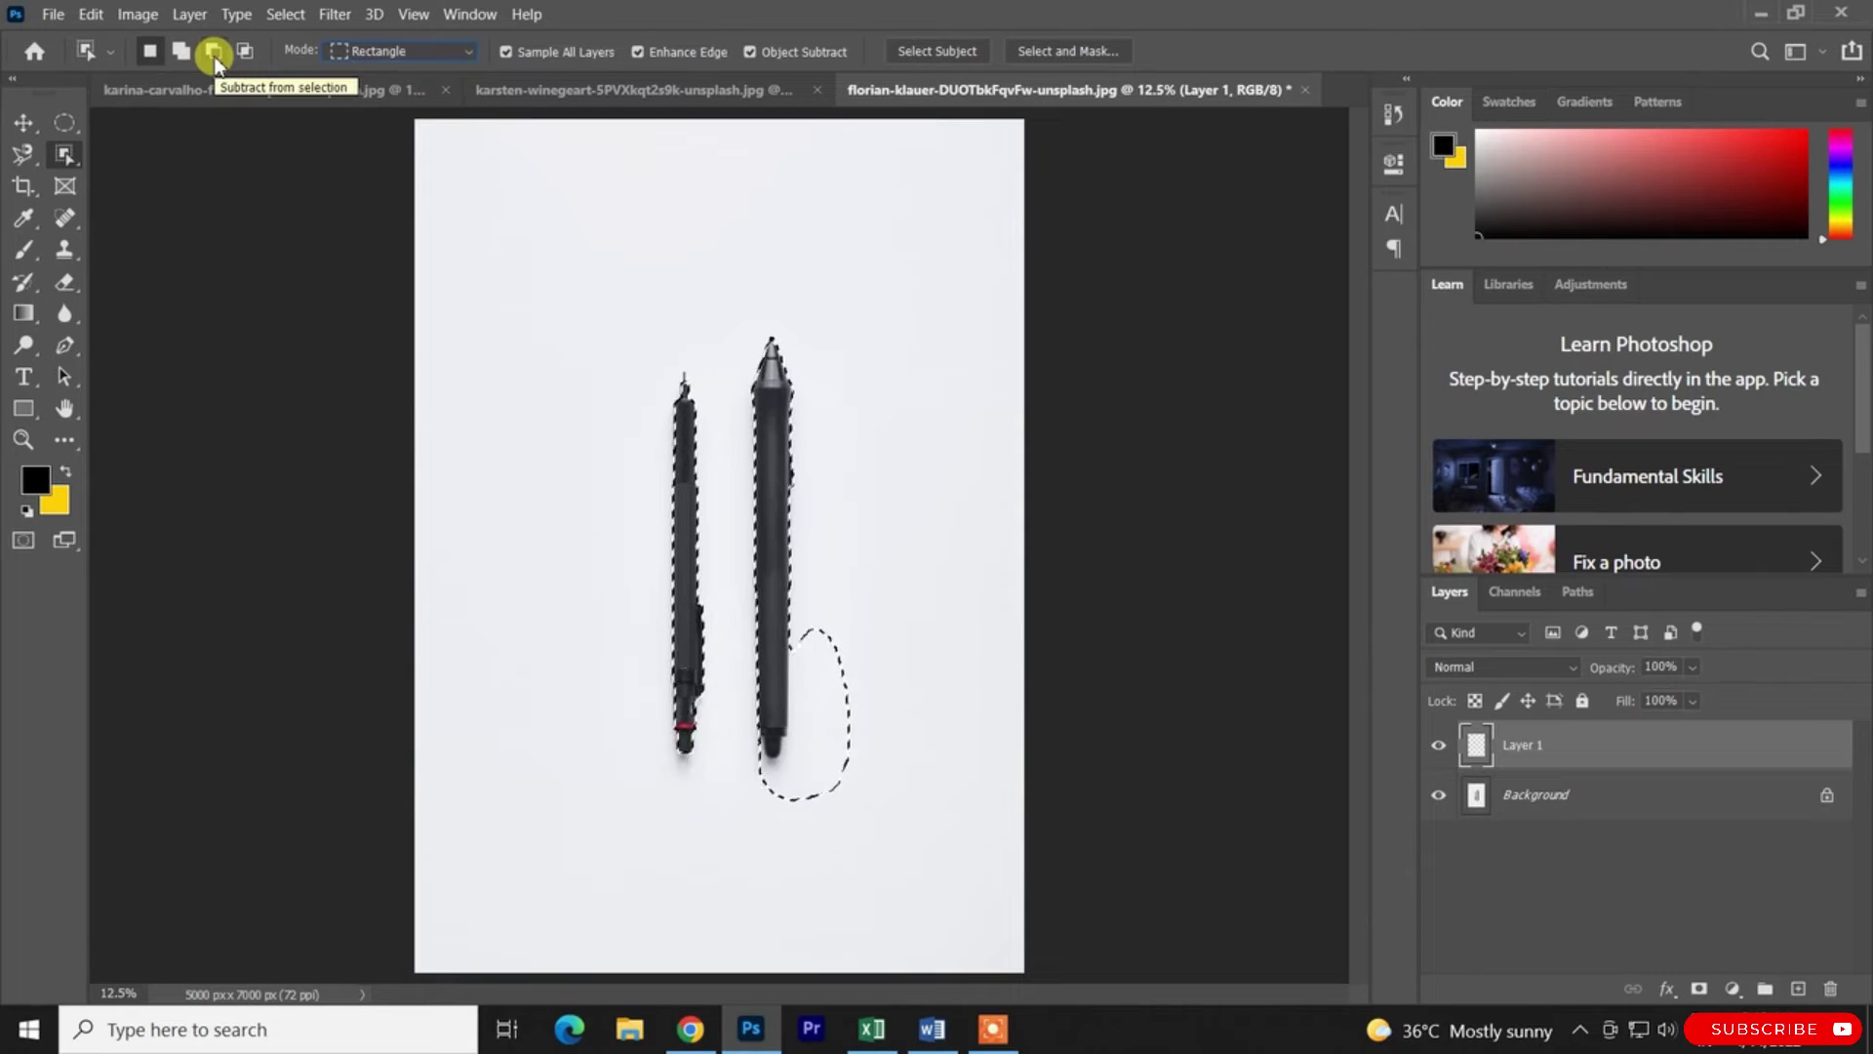
Subtract the stray area around the thick pen's lower end with several rectangles, undo the last subtraction, and clear the selection
{"action": "left_click_drag", "start_coordinate": [915, 863], "coordinate": [751, 614]}
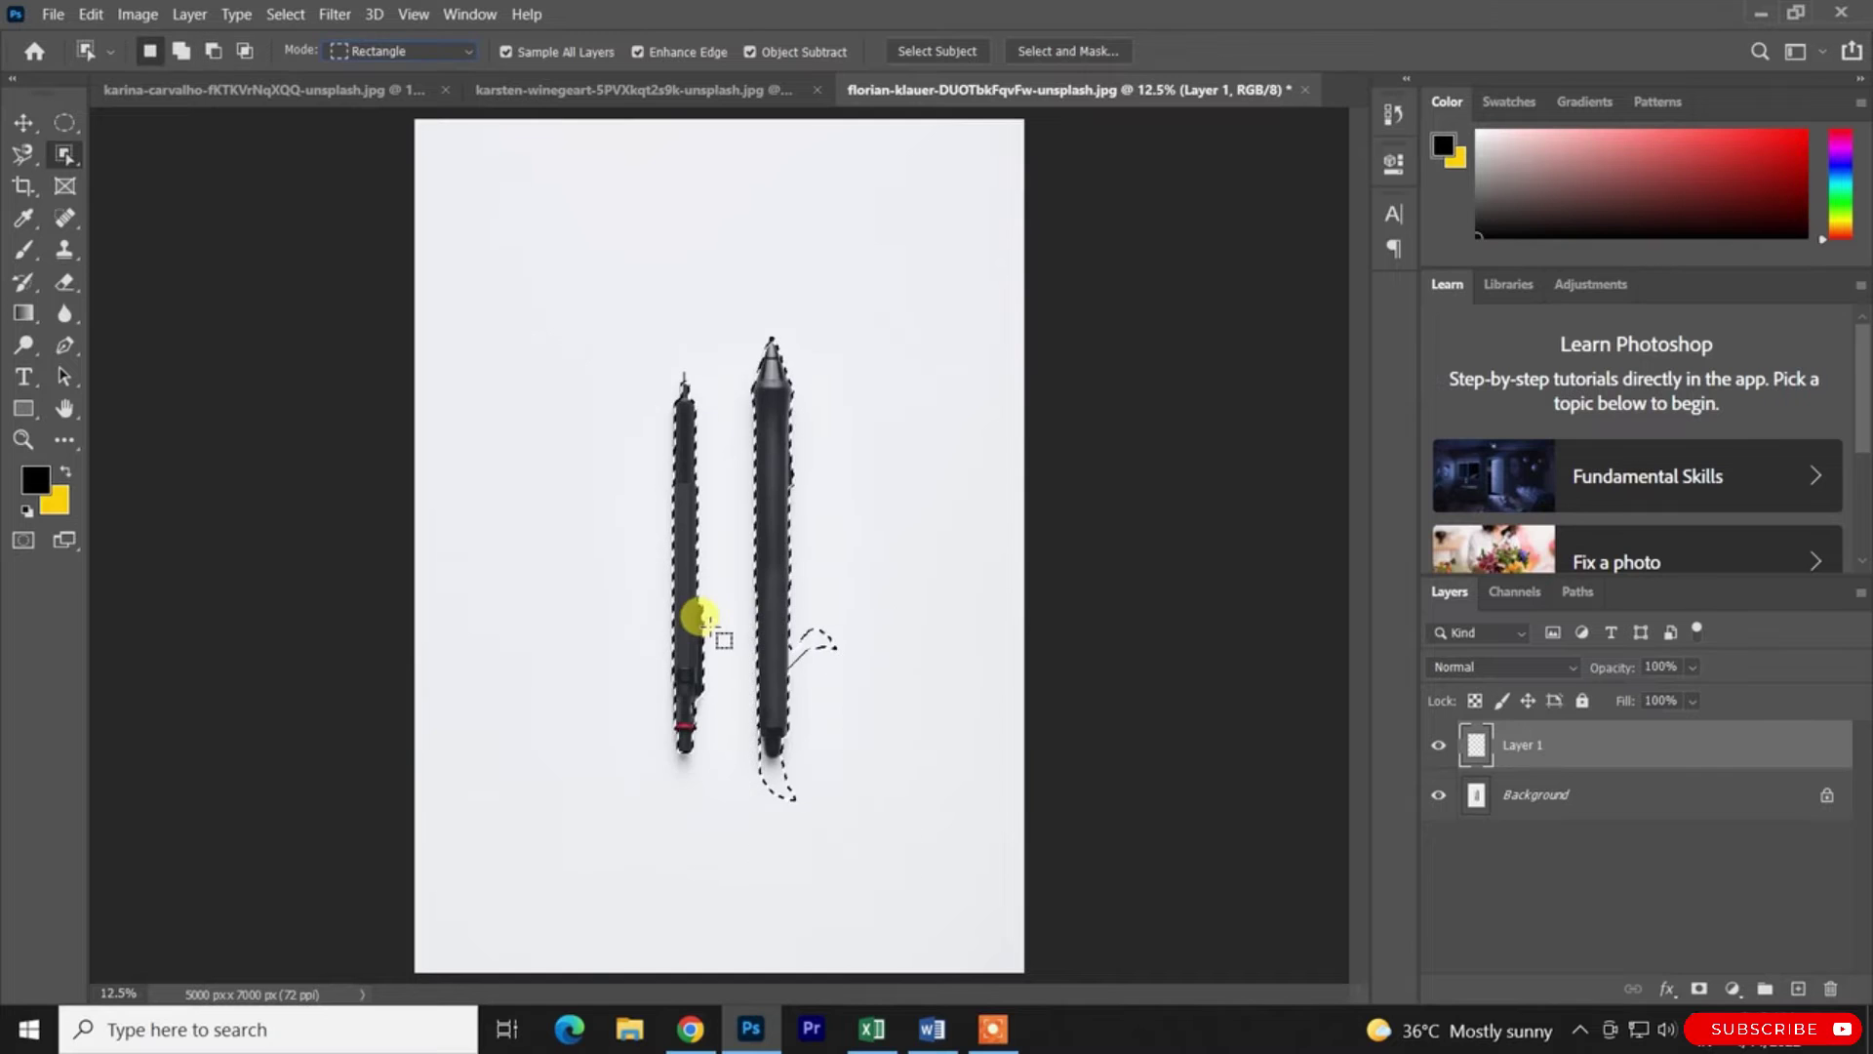
{"action": "left_click_drag", "start_coordinate": [906, 888], "coordinate": [734, 574]}
{"action": "left_click_drag", "start_coordinate": [848, 897], "coordinate": [719, 611]}
{"action": "key", "text": "ctrl+z"}
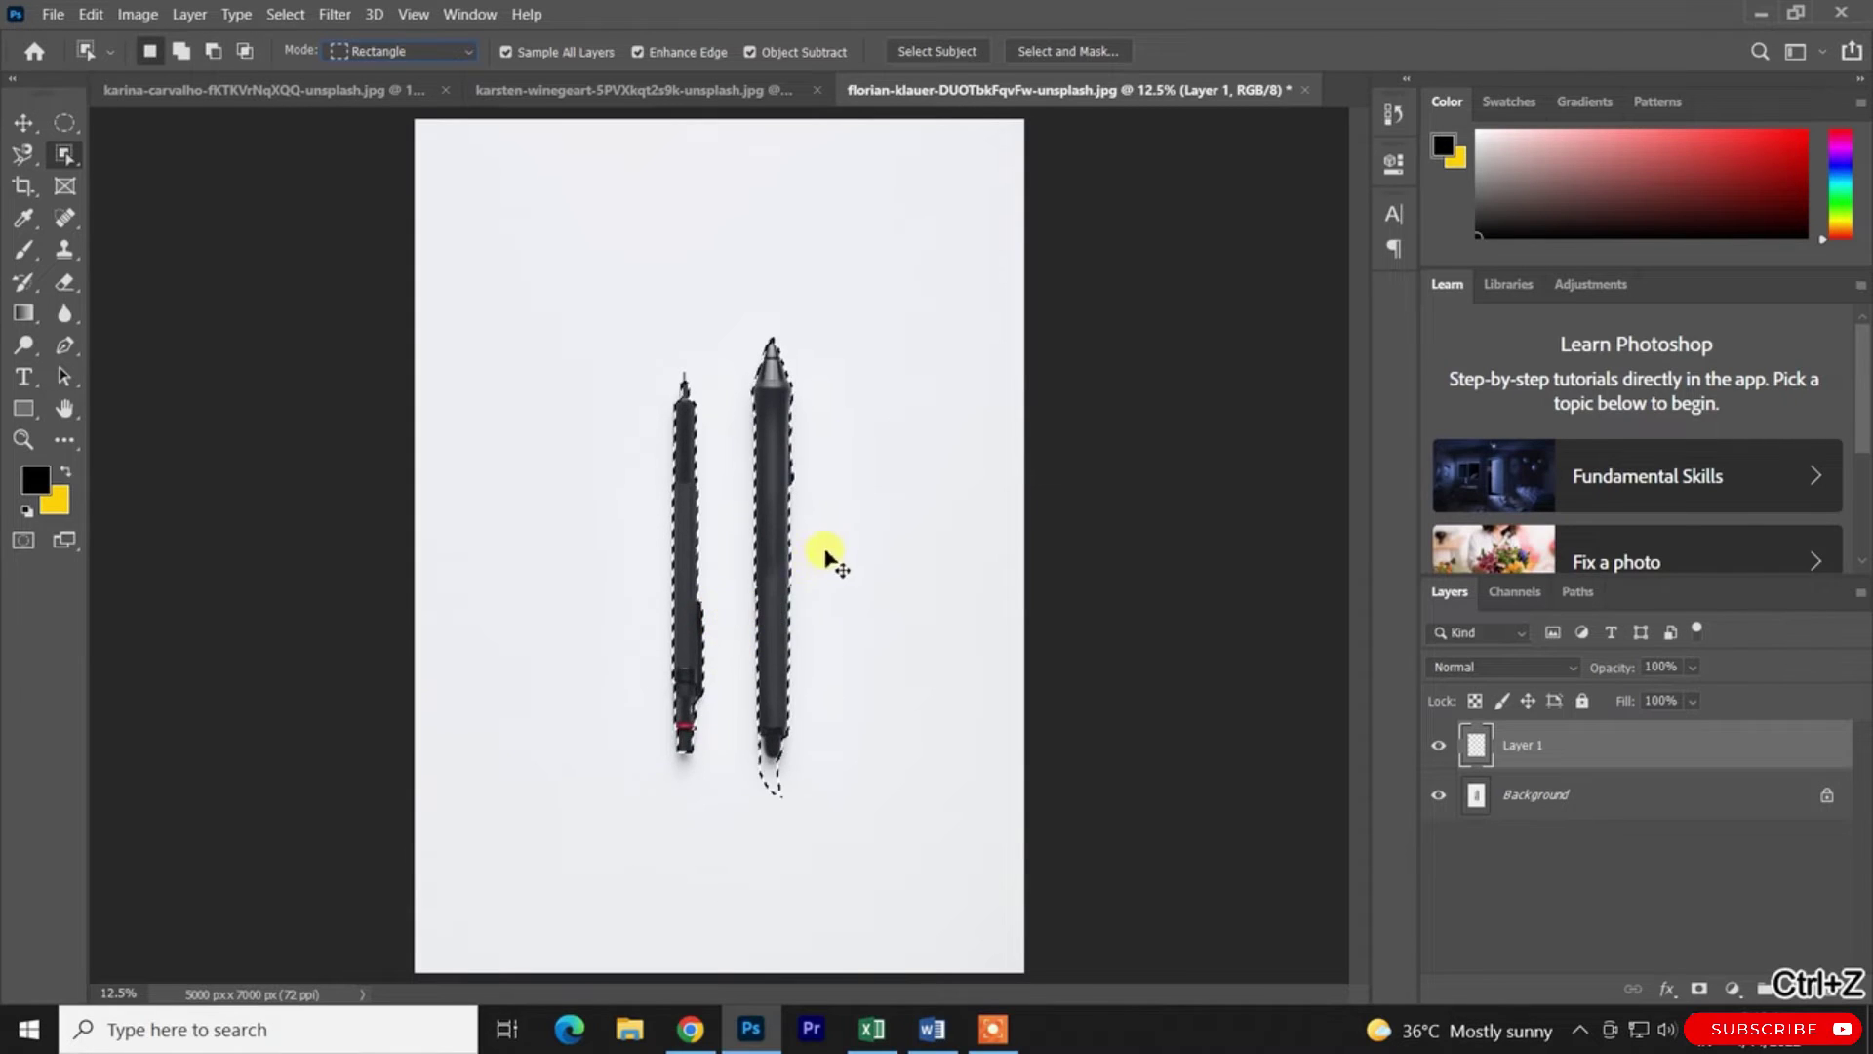
{"action": "left_click", "coordinate": [852, 535]}
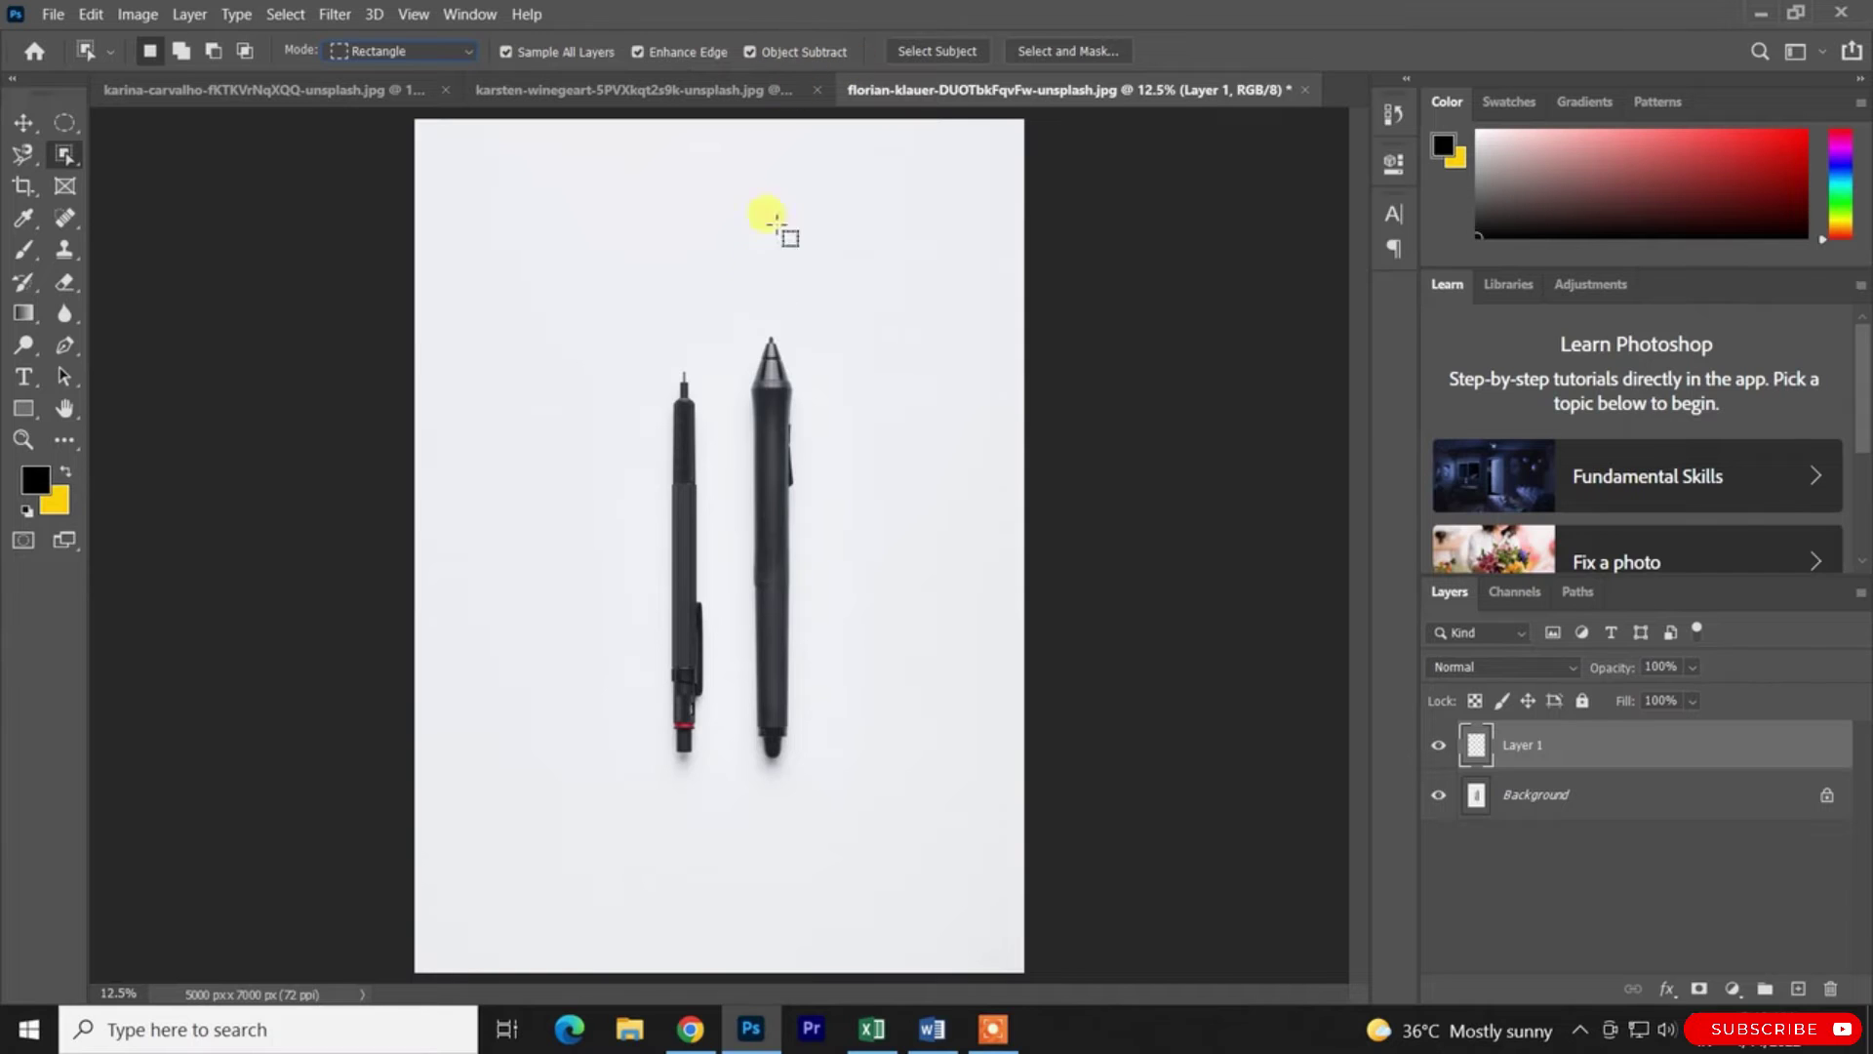
Frame both pens, try subtracting the extra area around the thin pen with several rectangles, and deselect everything
{"action": "left_click_drag", "start_coordinate": [532, 265], "coordinate": [904, 866]}
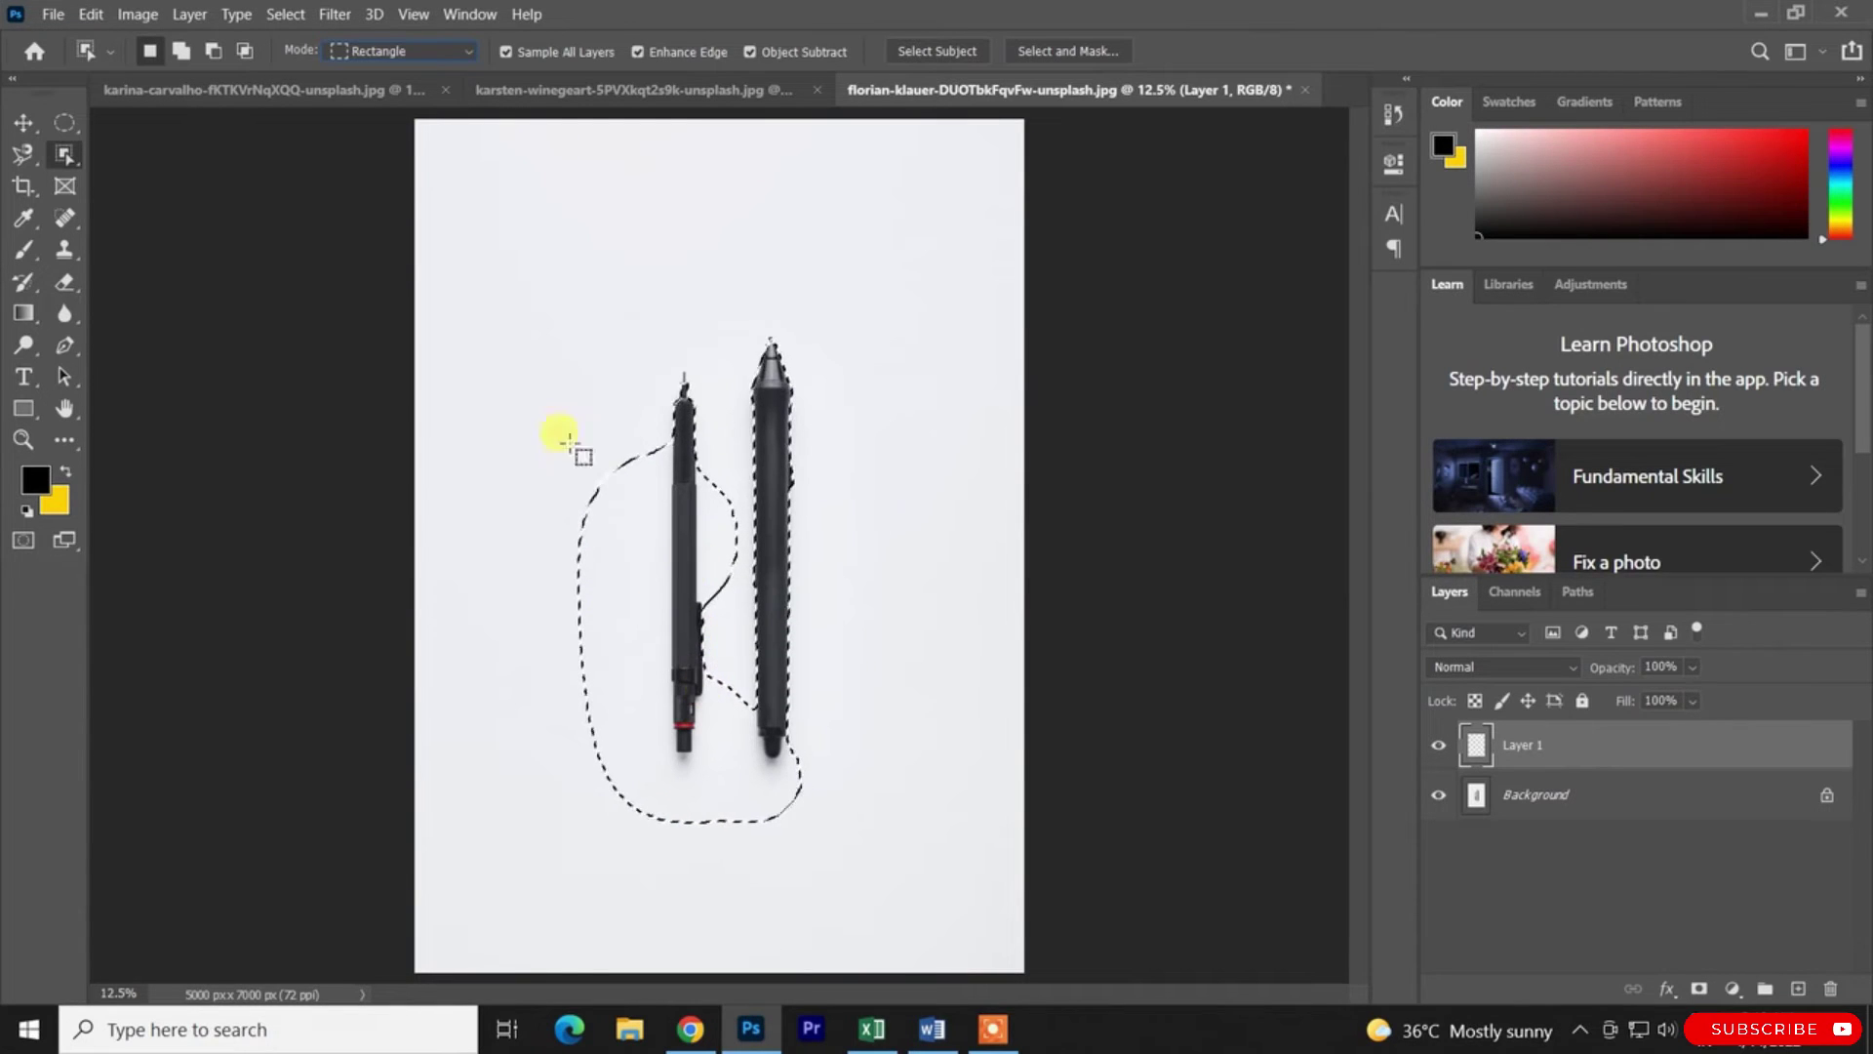
{"action": "key", "text": "alt"}
{"action": "left_click_drag", "start_coordinate": [869, 898], "coordinate": [478, 417]}
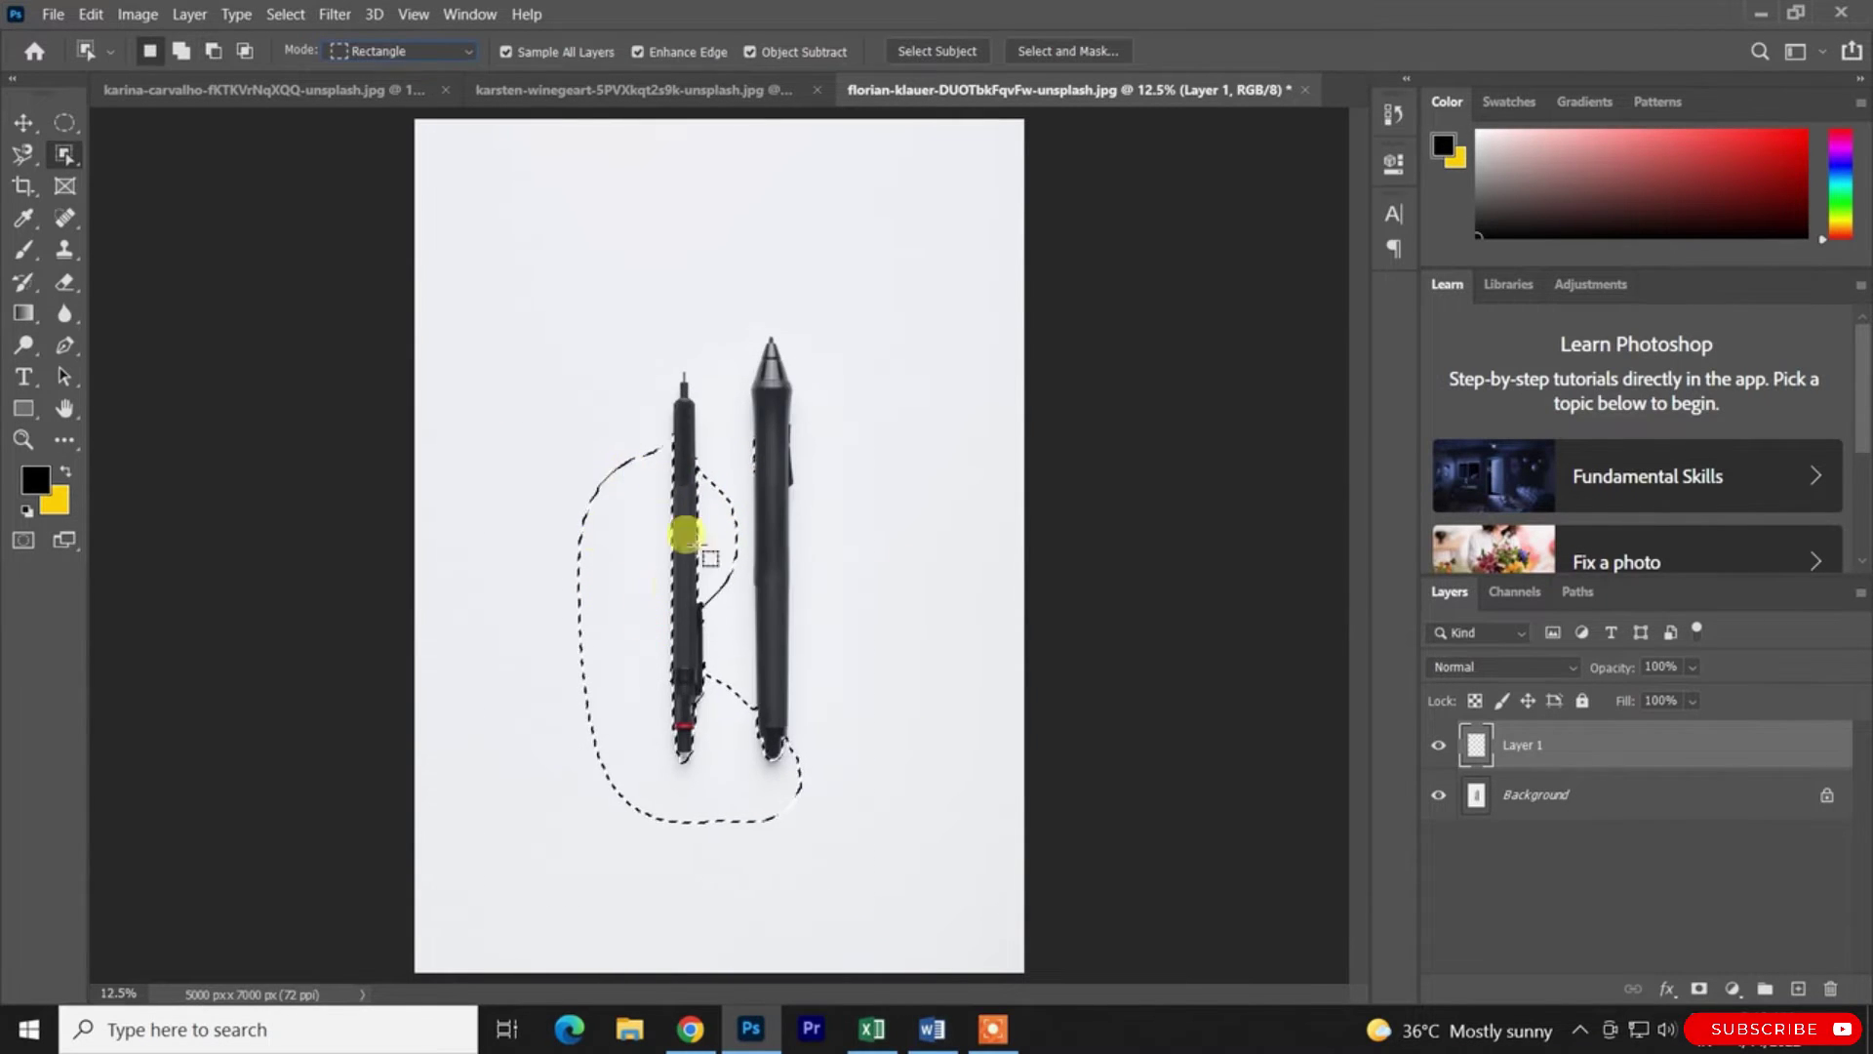
{"action": "left_click_drag", "start_coordinate": [806, 841], "coordinate": [401, 478]}
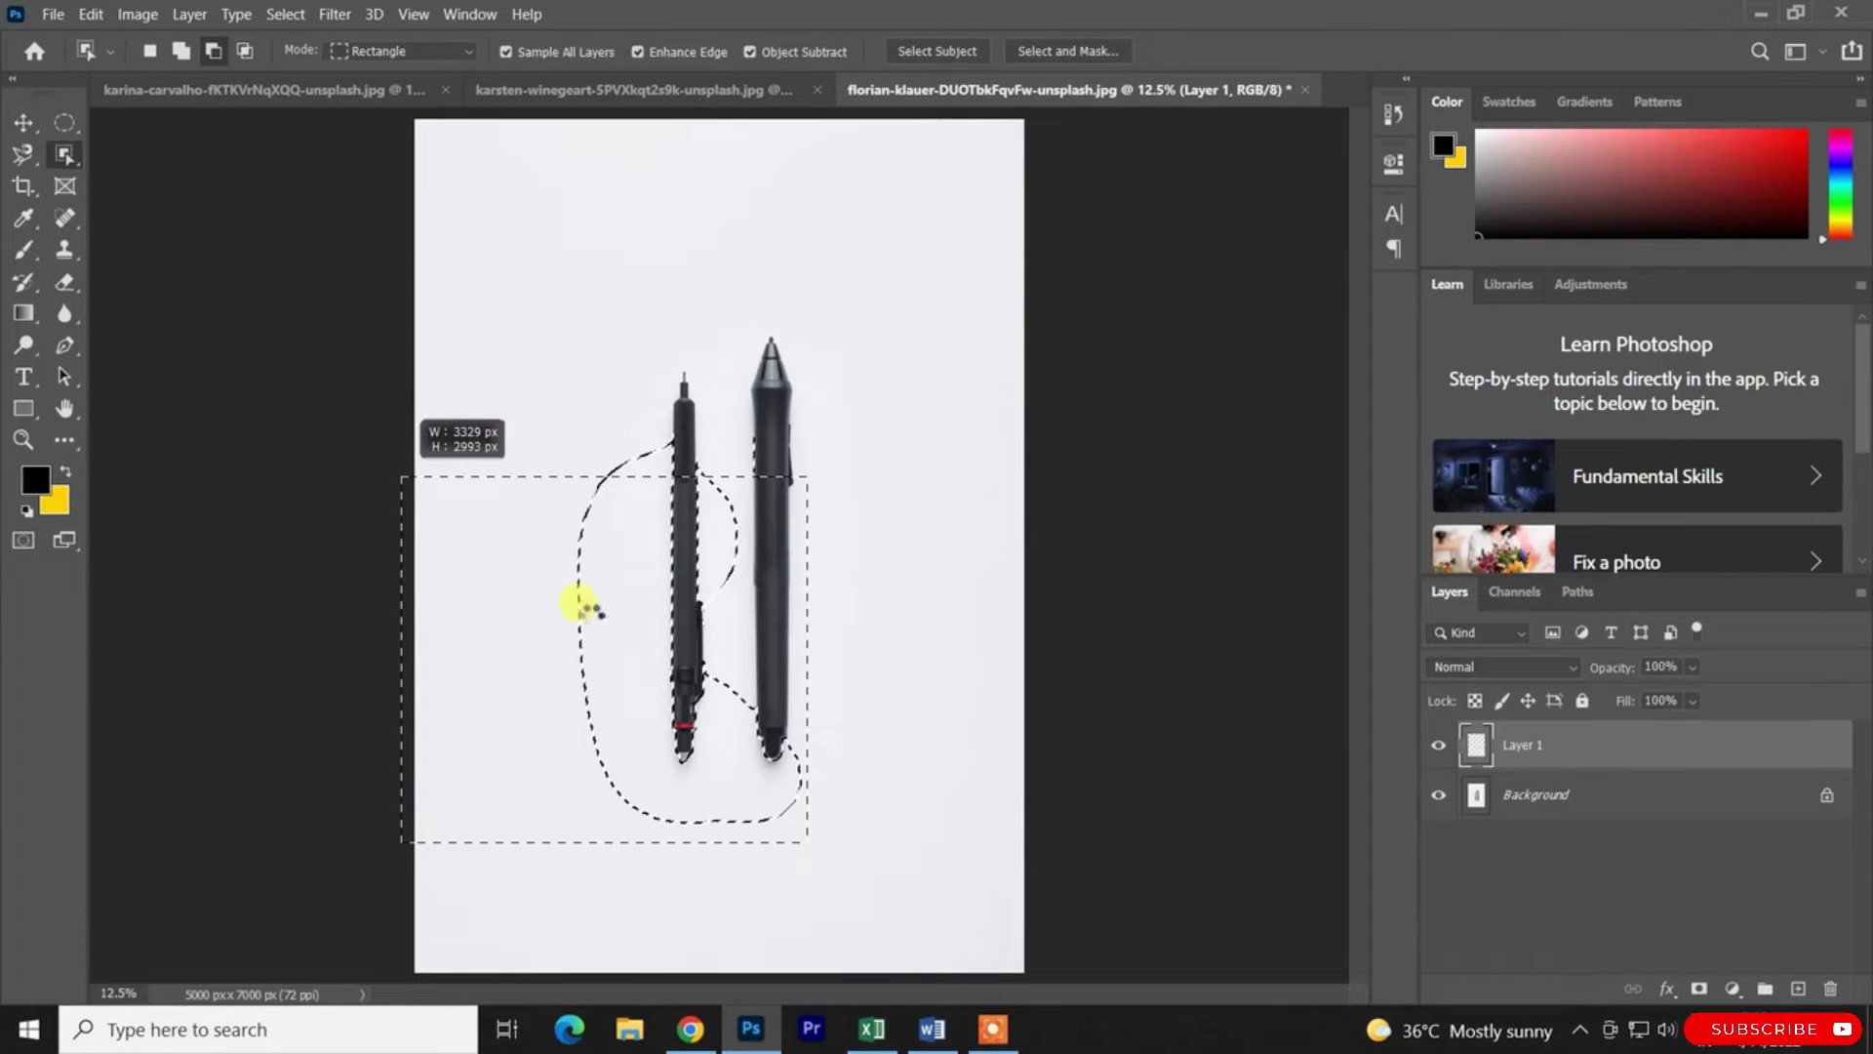
{"action": "left_click_drag", "start_coordinate": [795, 879], "coordinate": [611, 558]}
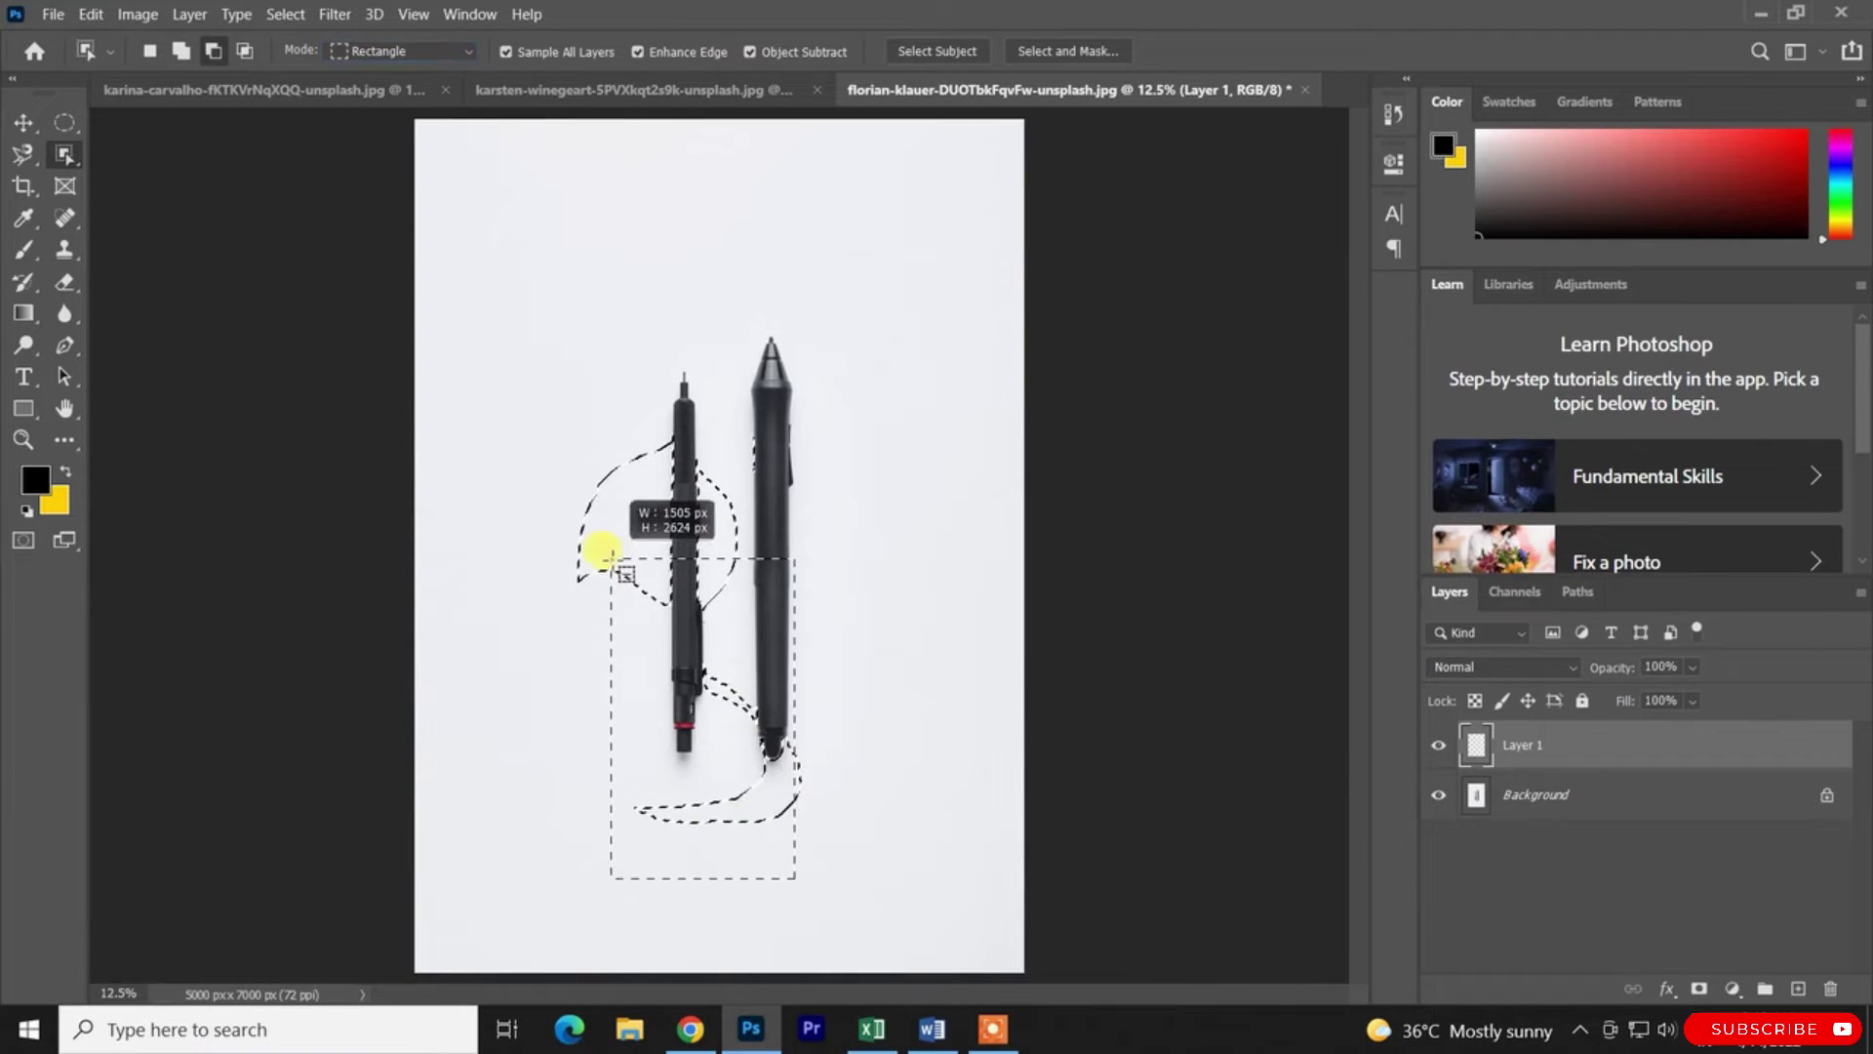
{"action": "left_click_drag", "start_coordinate": [817, 850], "coordinate": [752, 699]}
{"action": "key", "text": "ctrl+z"}
{"action": "key", "text": "ctrl+d"}
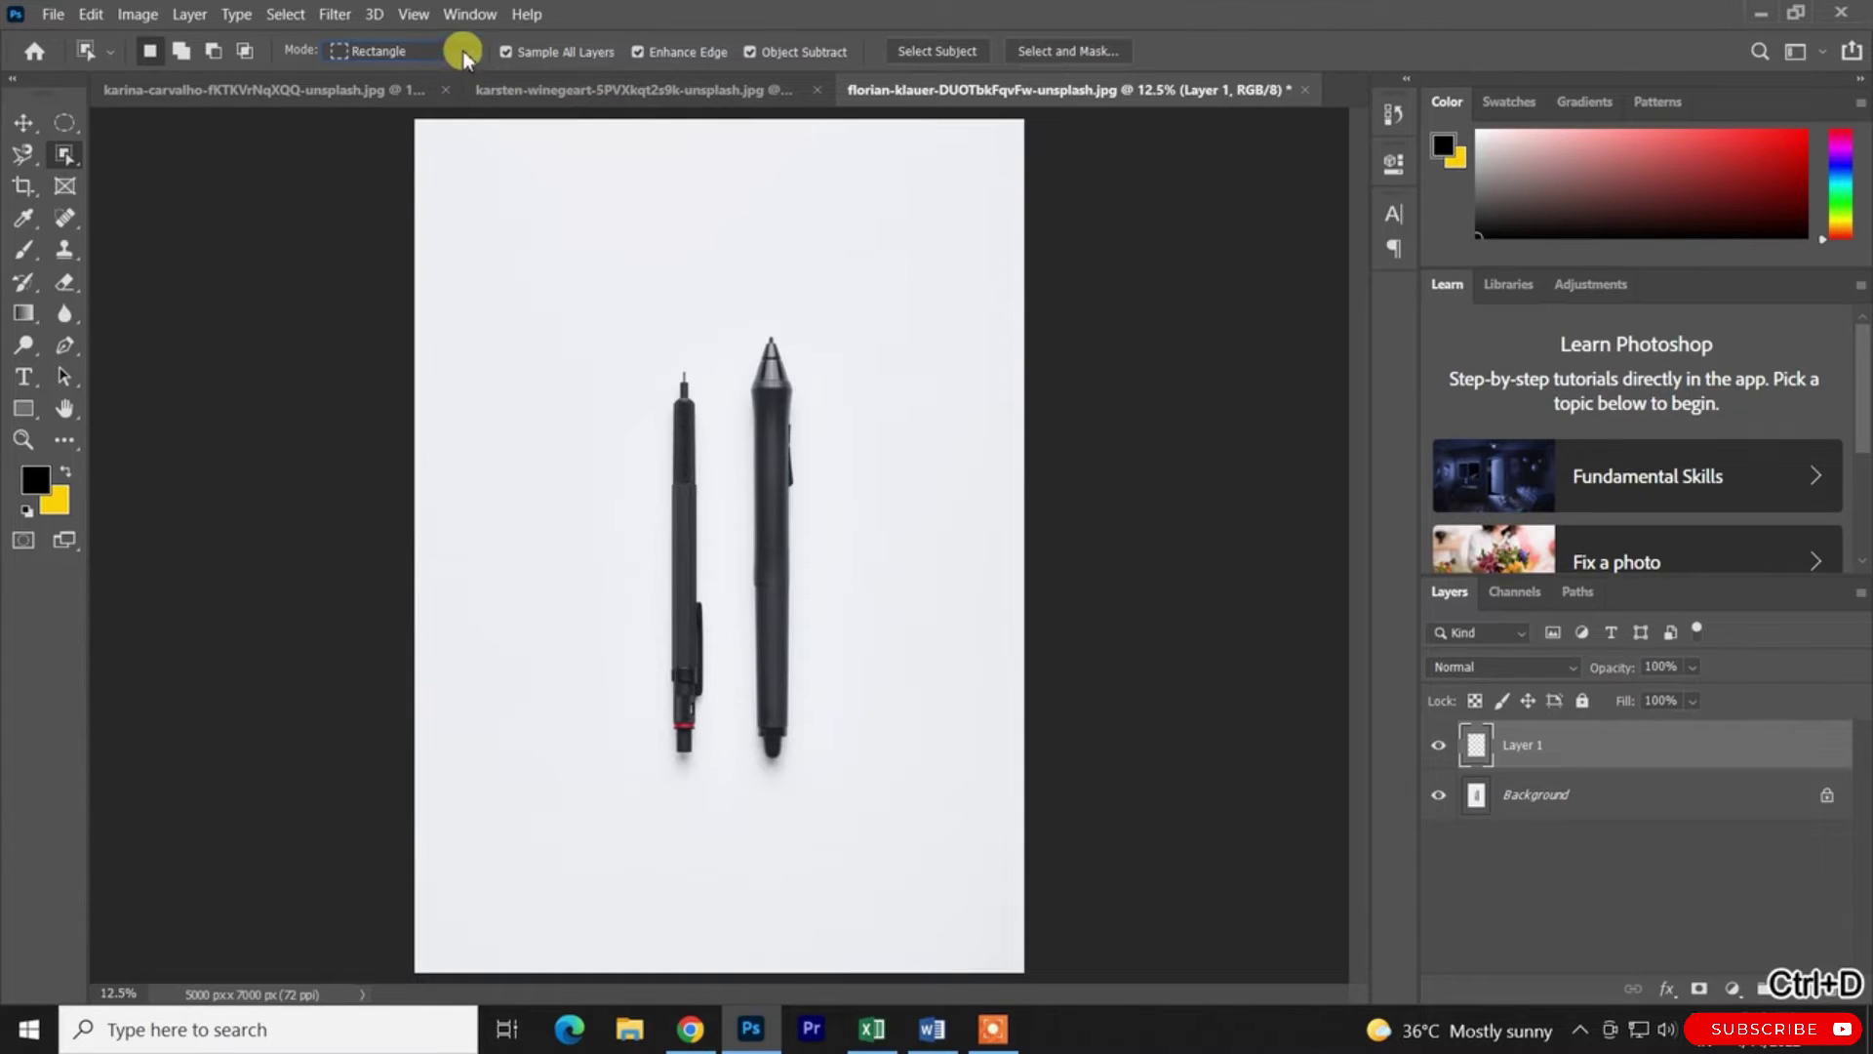
Frame the thin pen alone and undo, then frame both pens with one rectangle and undo that selection as well
{"action": "left_click_drag", "start_coordinate": [639, 353], "coordinate": [720, 732]}
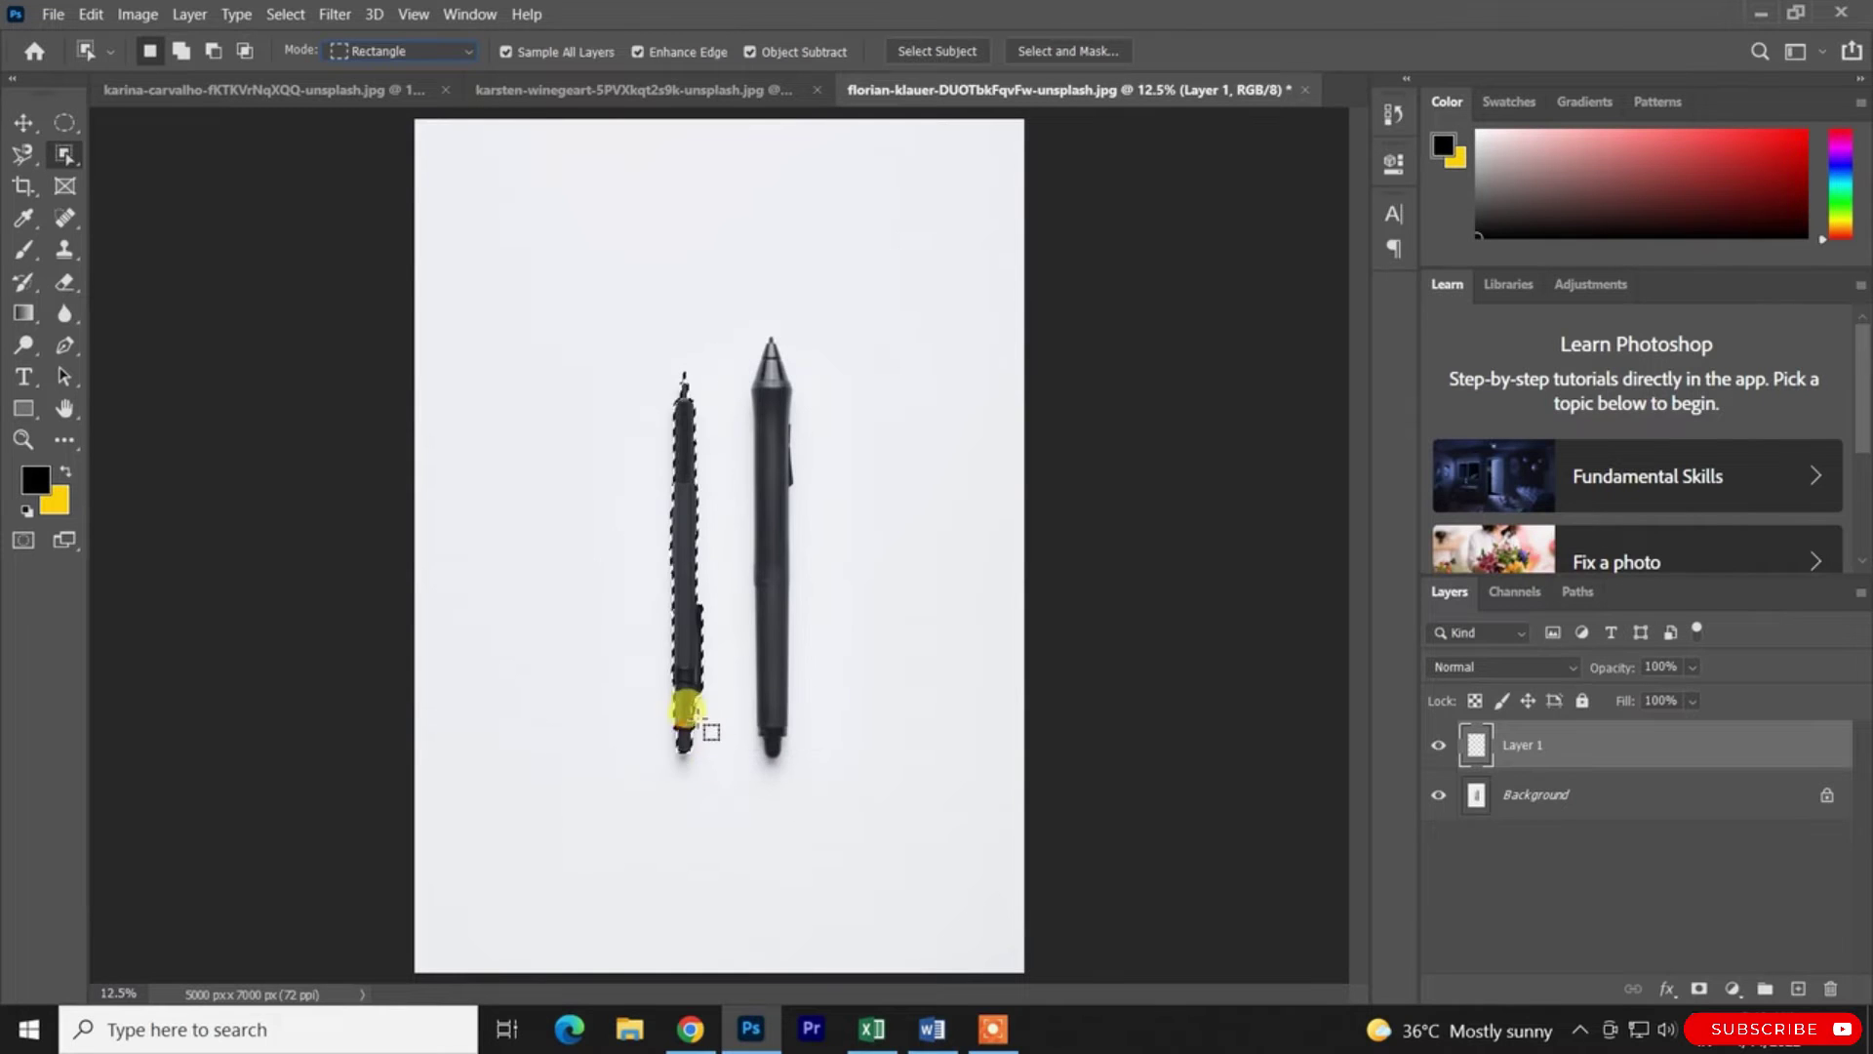
{"action": "key", "text": "ctrl+z"}
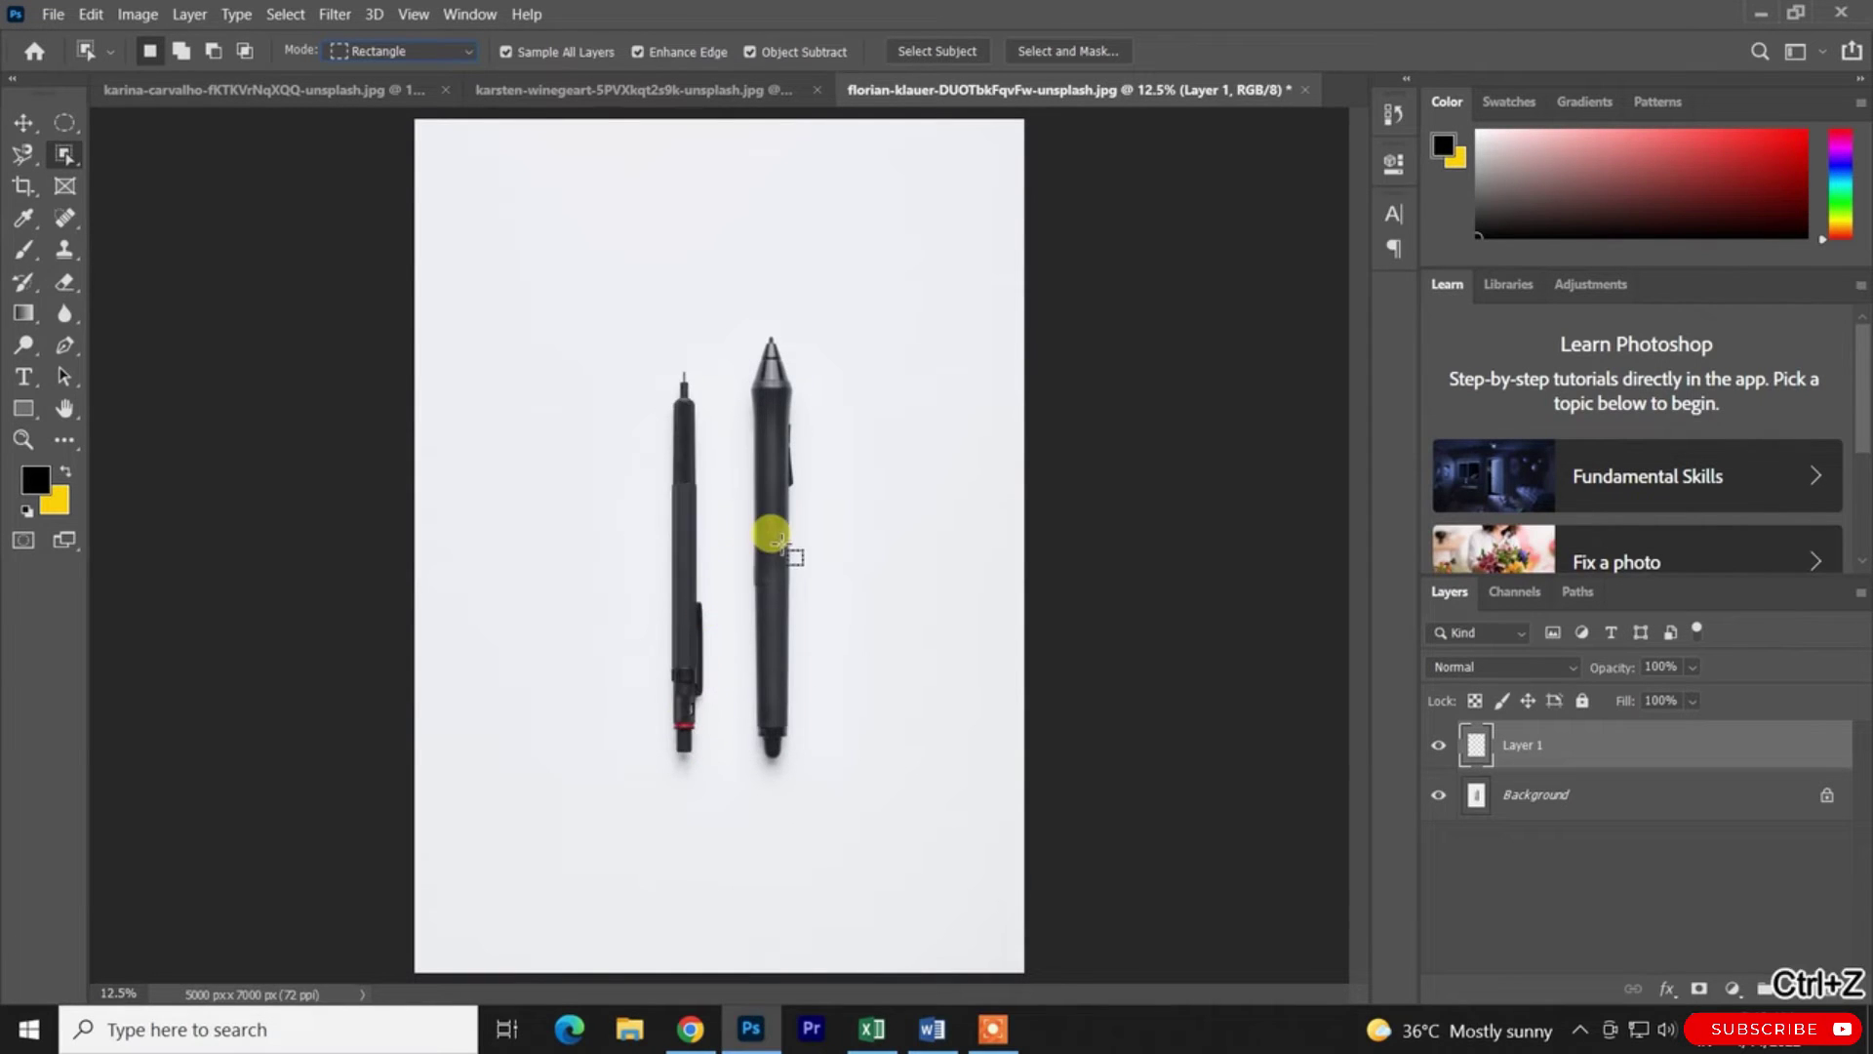
{"action": "left_click_drag", "start_coordinate": [621, 290], "coordinate": [898, 866]}
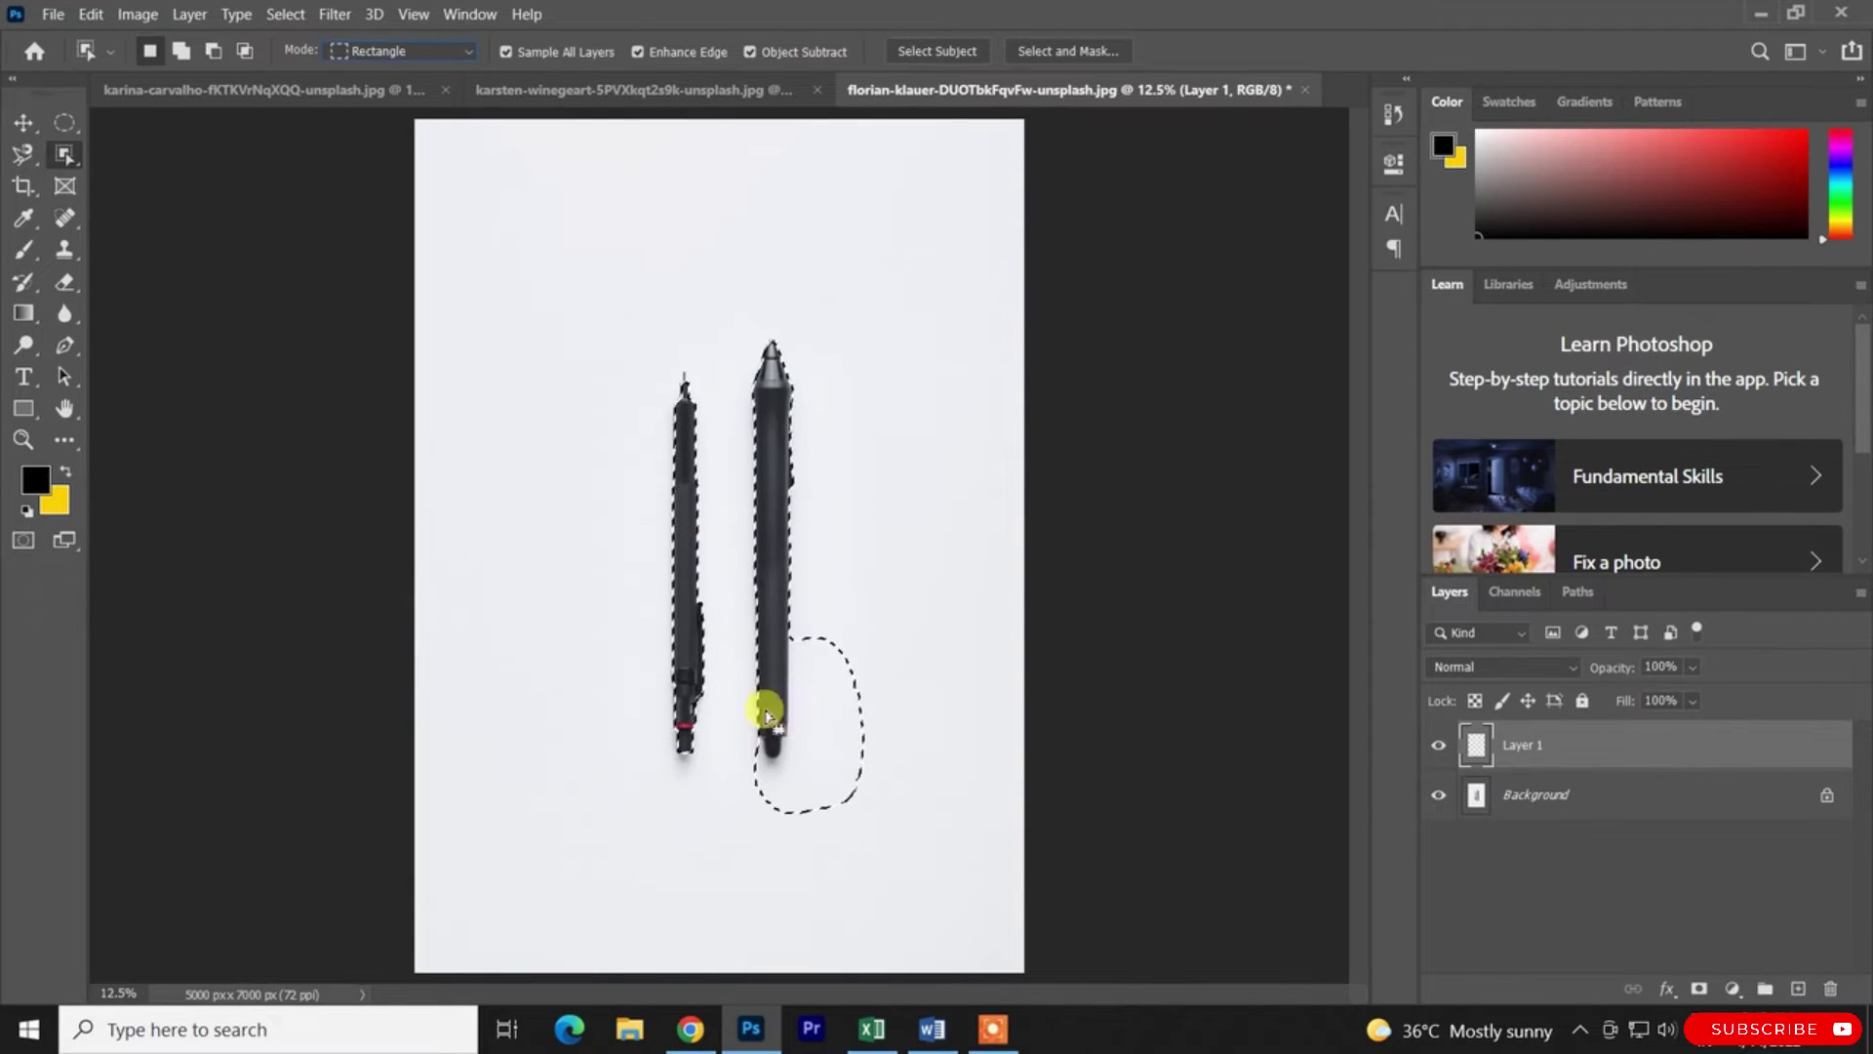
{"action": "key", "text": "ctrl+z"}
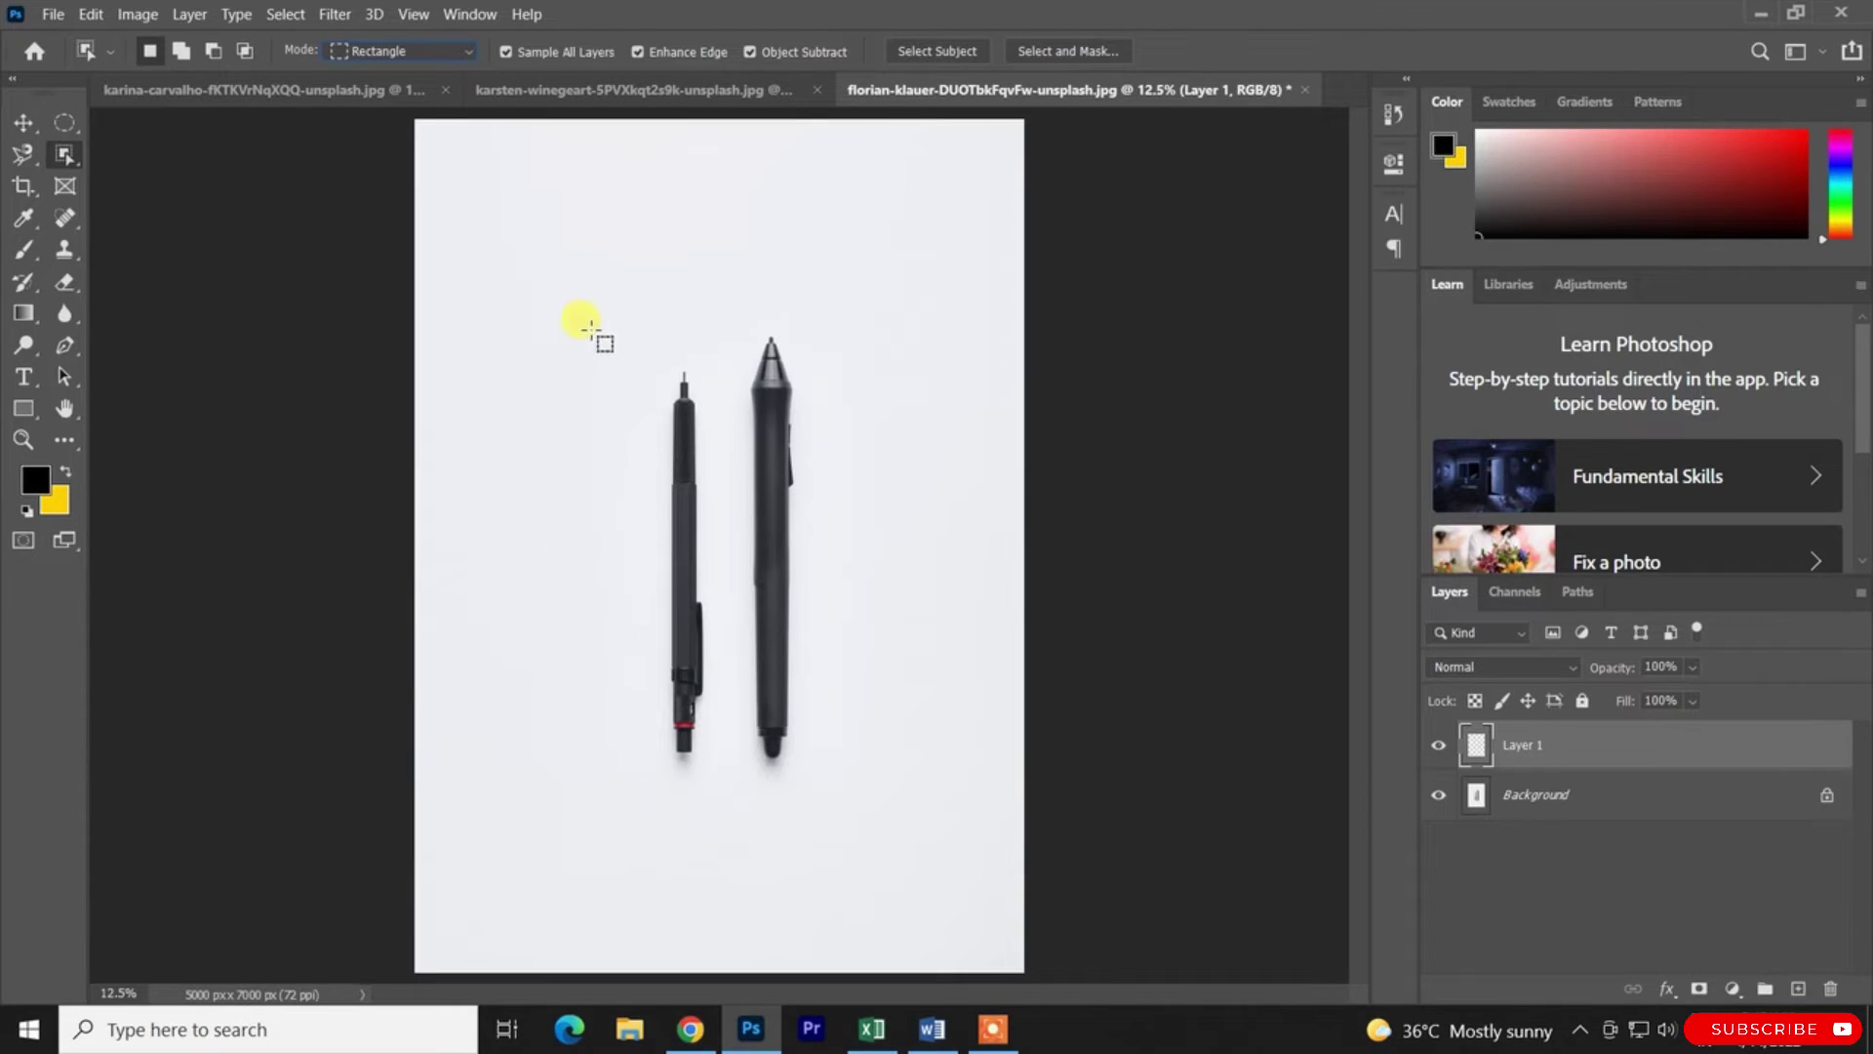
Select the thin pen, try the thick pen as a new selection and undo, add the thick pen to the selection, and undo both selections
{"action": "left_click_drag", "start_coordinate": [613, 358], "coordinate": [741, 790]}
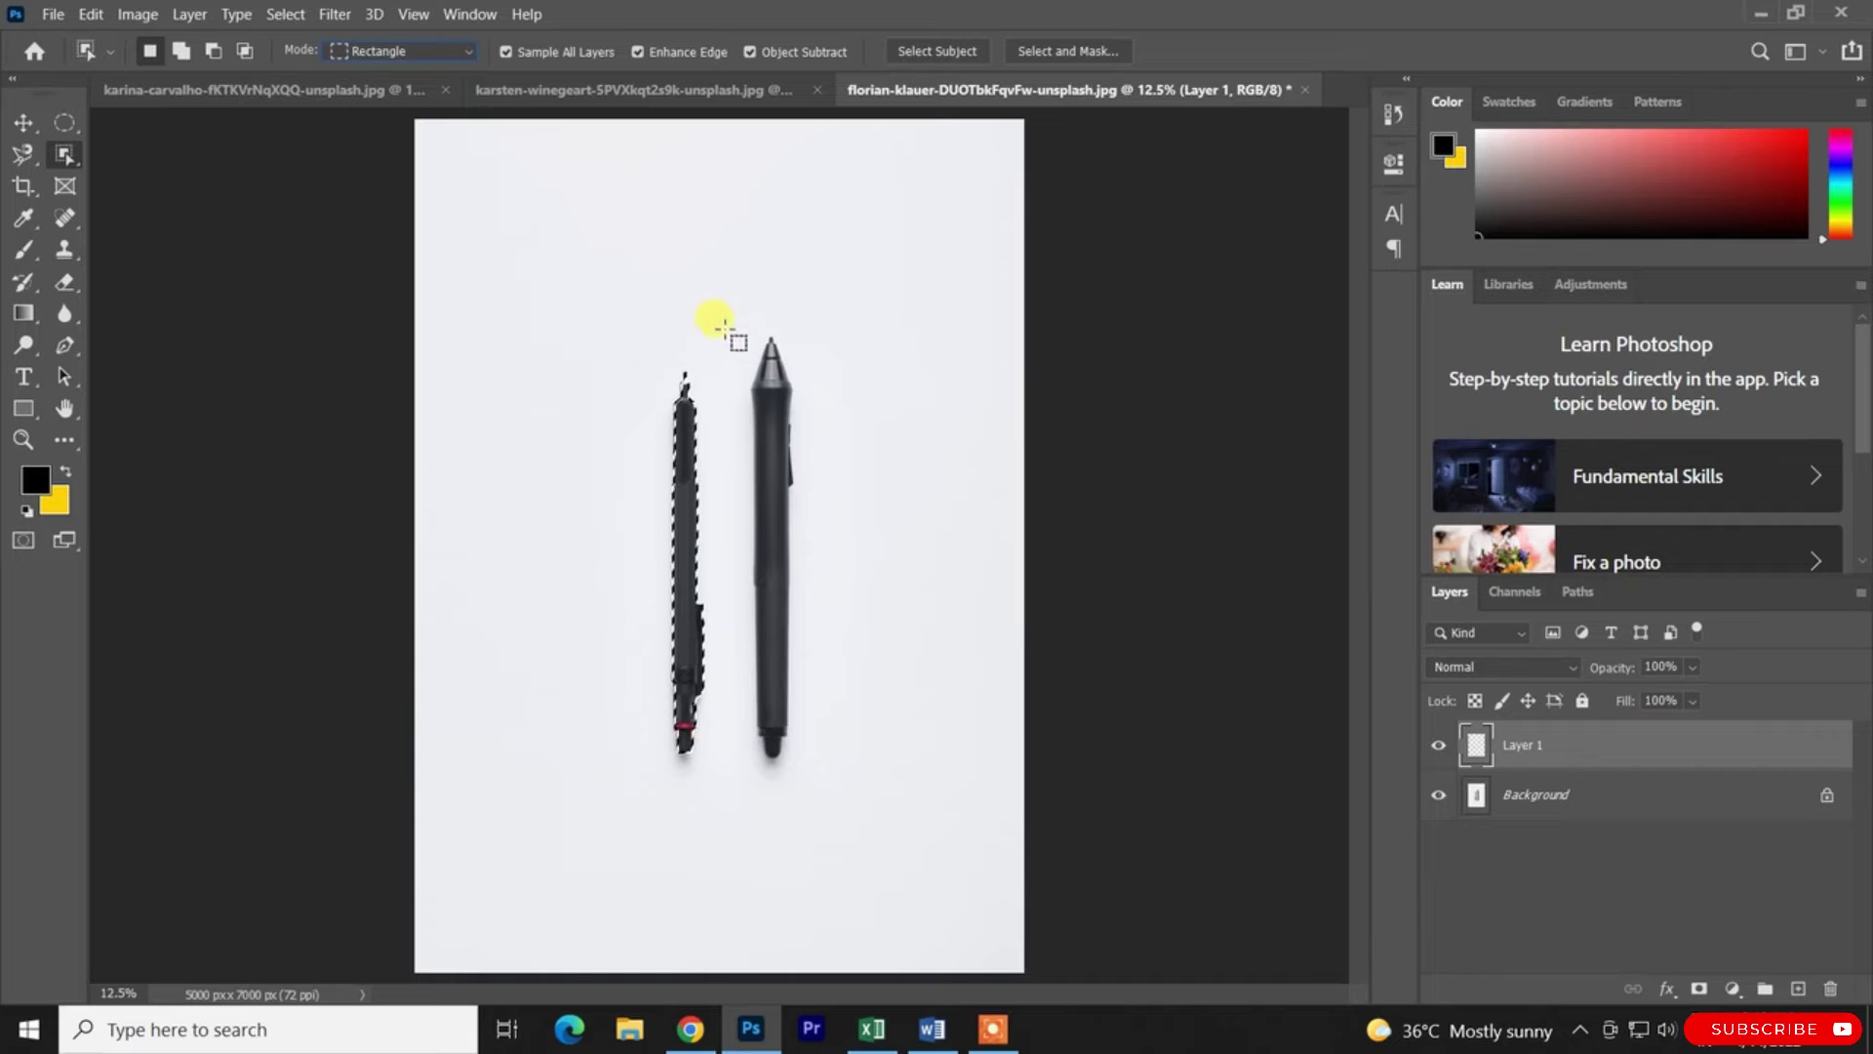
{"action": "mouse_move", "coordinate": [718, 320]}
{"action": "left_mouse_down"}
{"action": "mouse_move", "coordinate": [858, 585]}
{"action": "mouse_move", "coordinate": [898, 774]}
{"action": "left_mouse_up"}
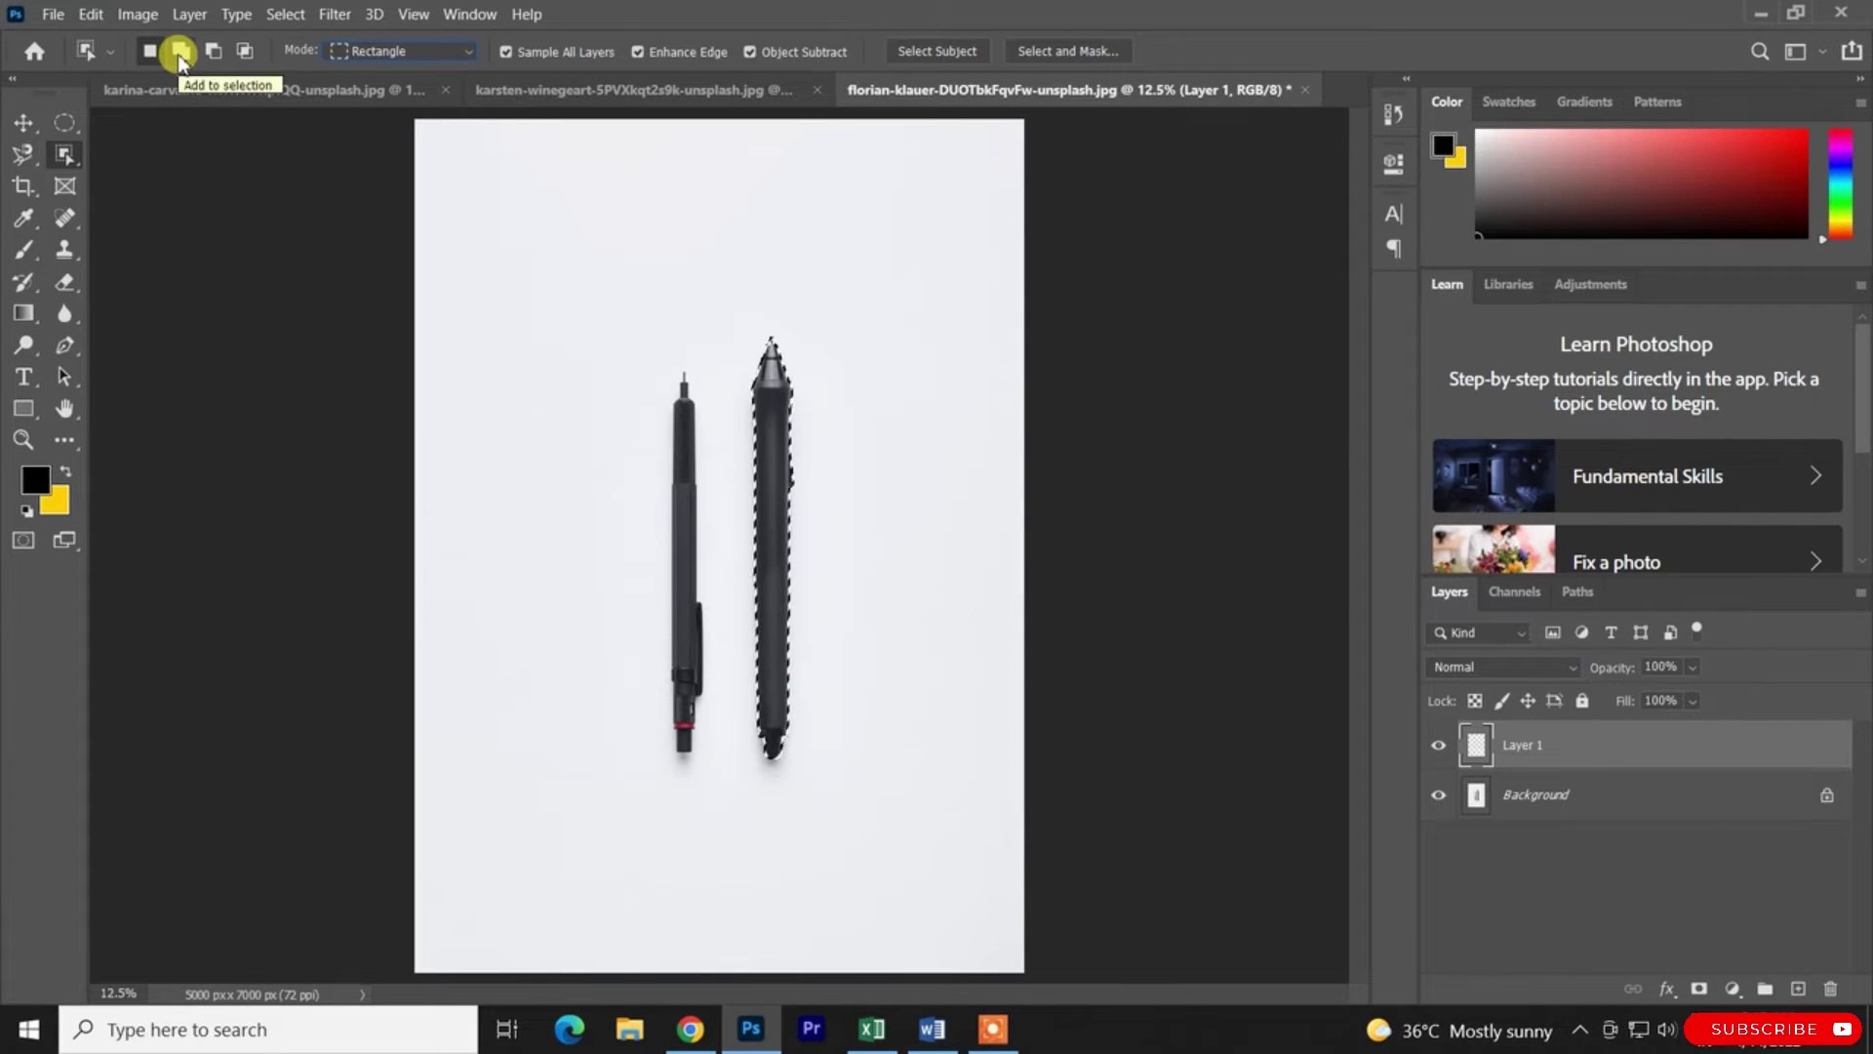
{"action": "key", "text": "ctrl+z"}
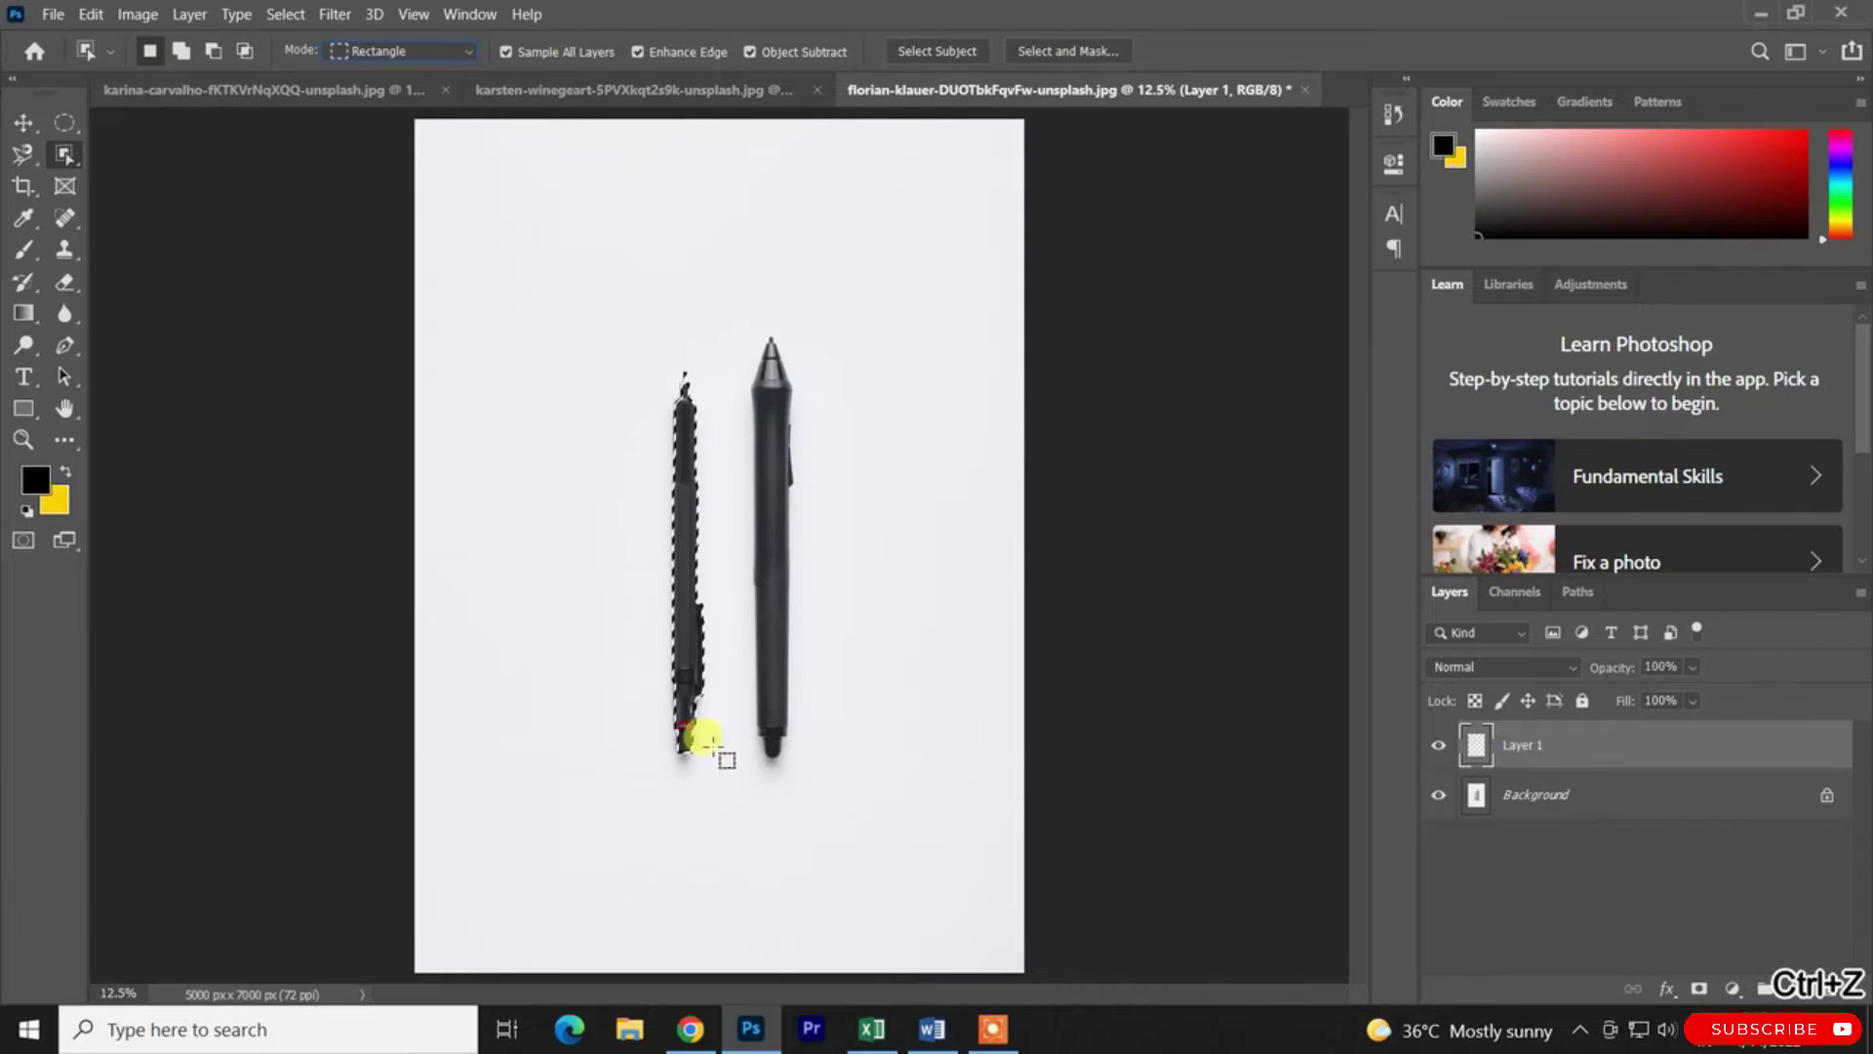
{"action": "left_click_drag", "start_coordinate": [726, 319], "coordinate": [952, 802]}
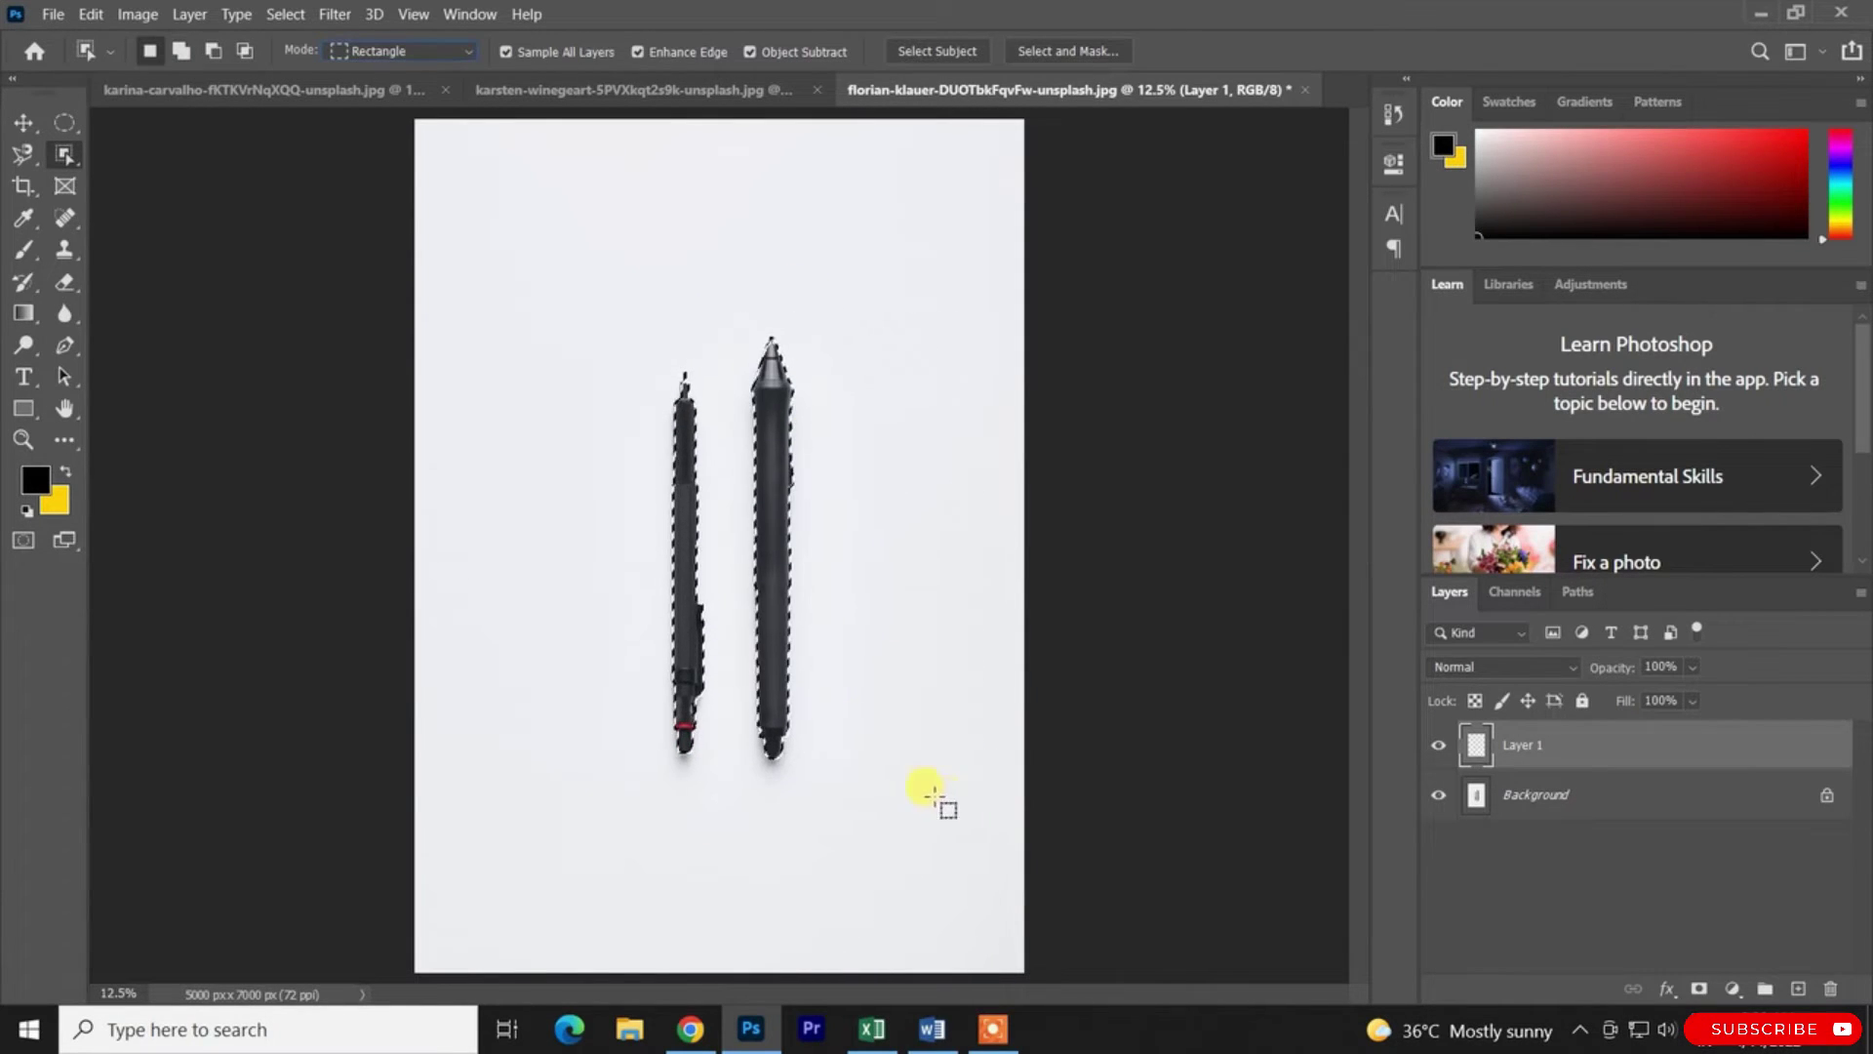
{"action": "key", "text": "ctrl+z"}
{"action": "key", "text": "ctrl+z"}
Select both pens automatically with Select Subject, and undo the selection
{"action": "right_click", "coordinate": [70, 151]}
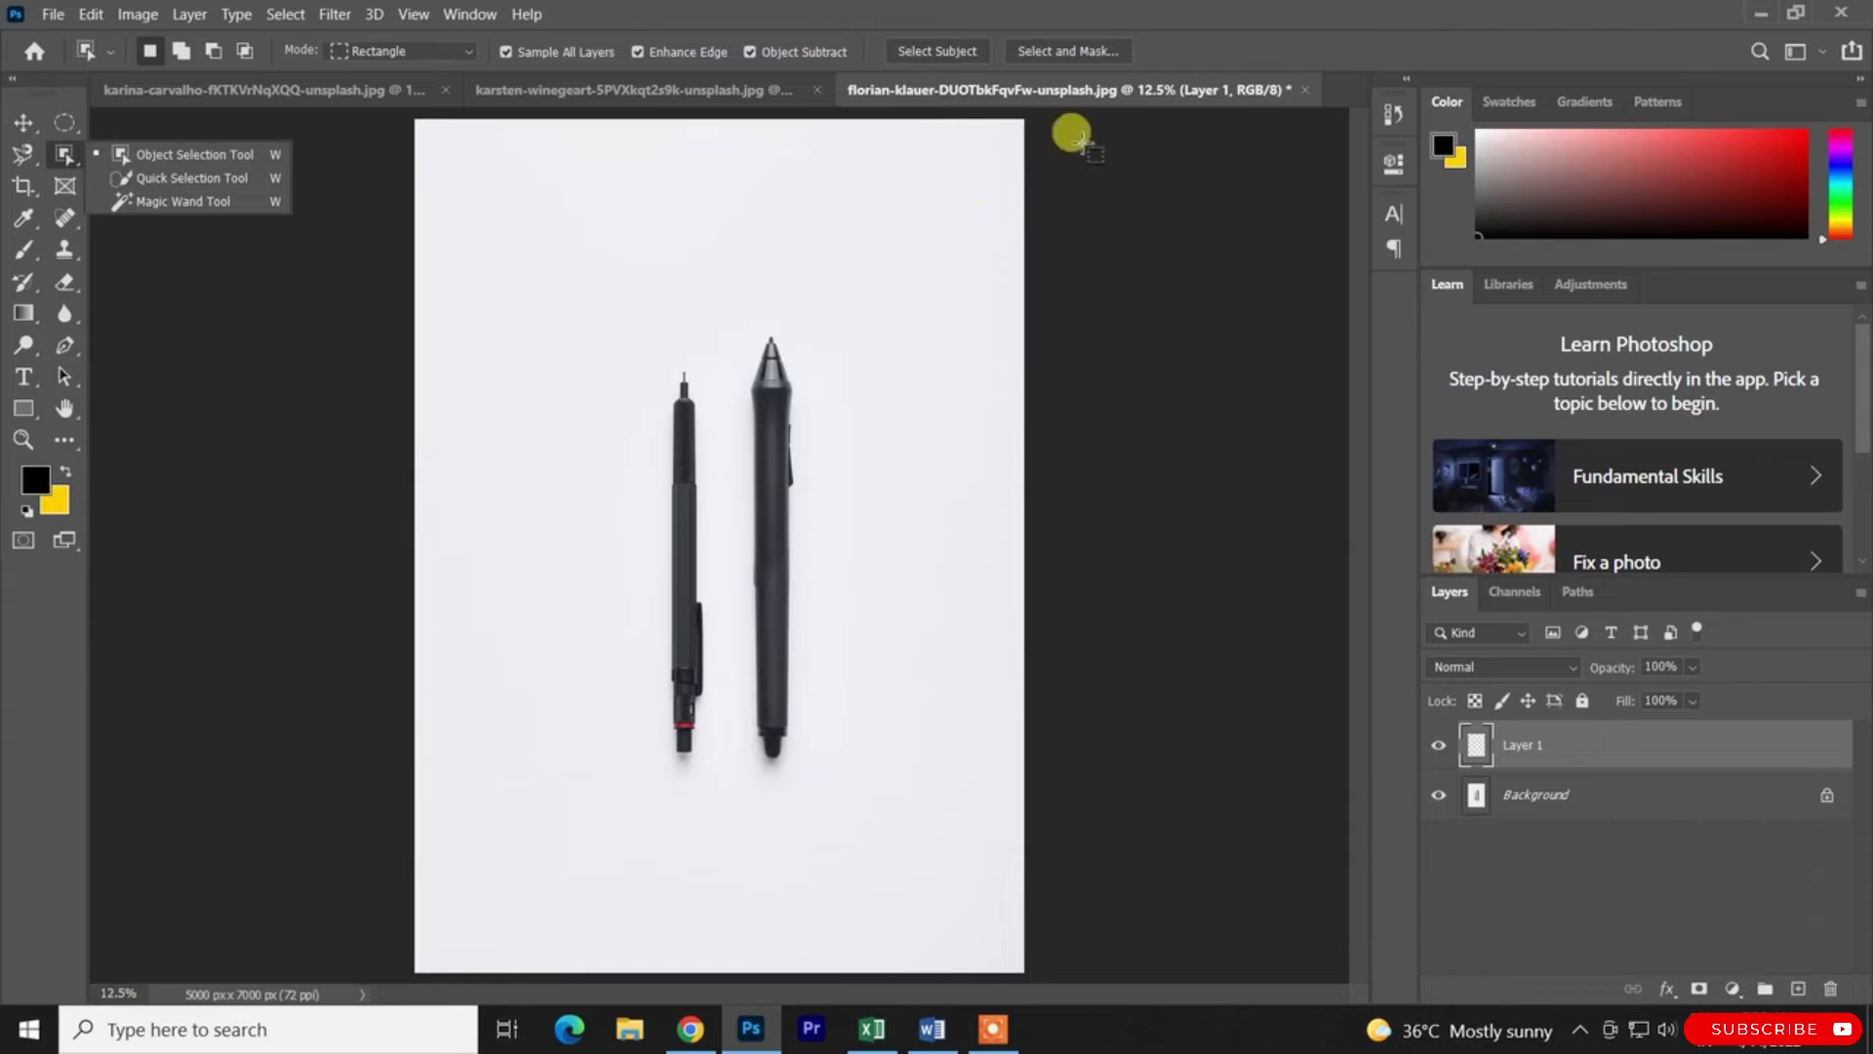
{"action": "left_click", "coordinate": [943, 56]}
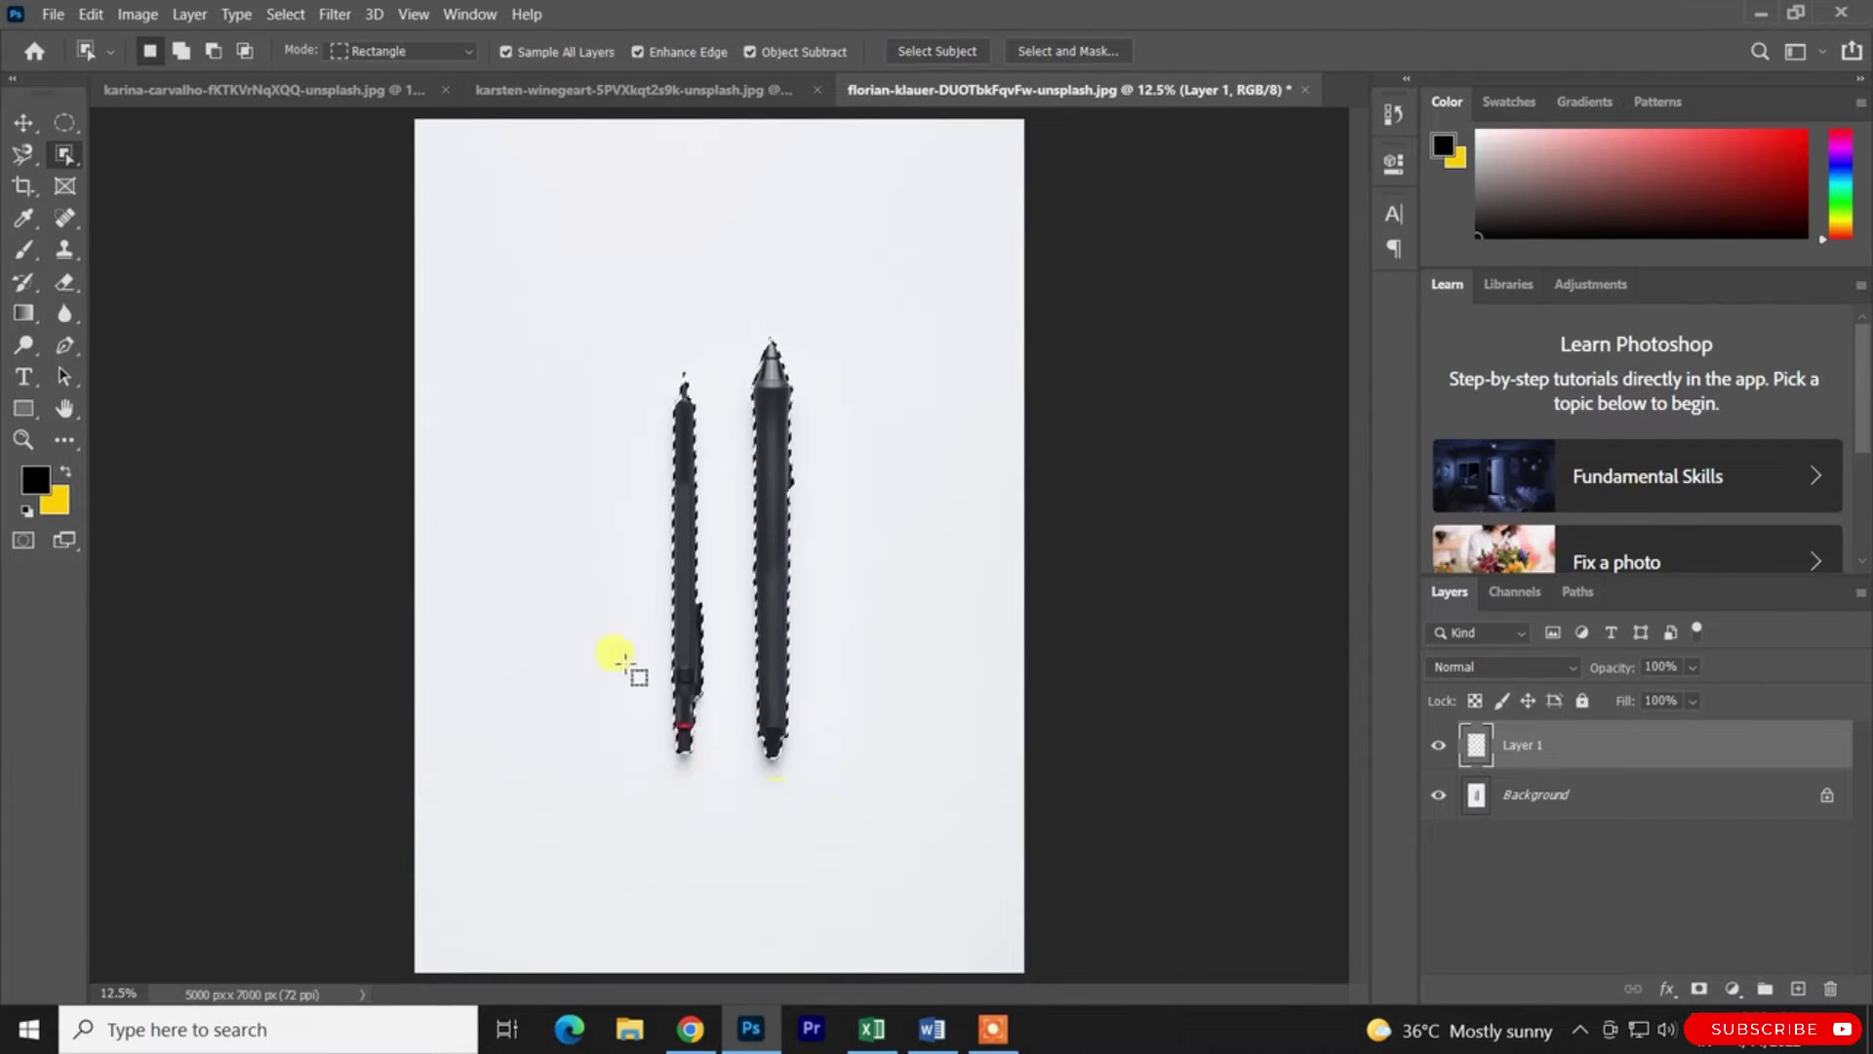
{"action": "key", "text": "ctrl+z"}
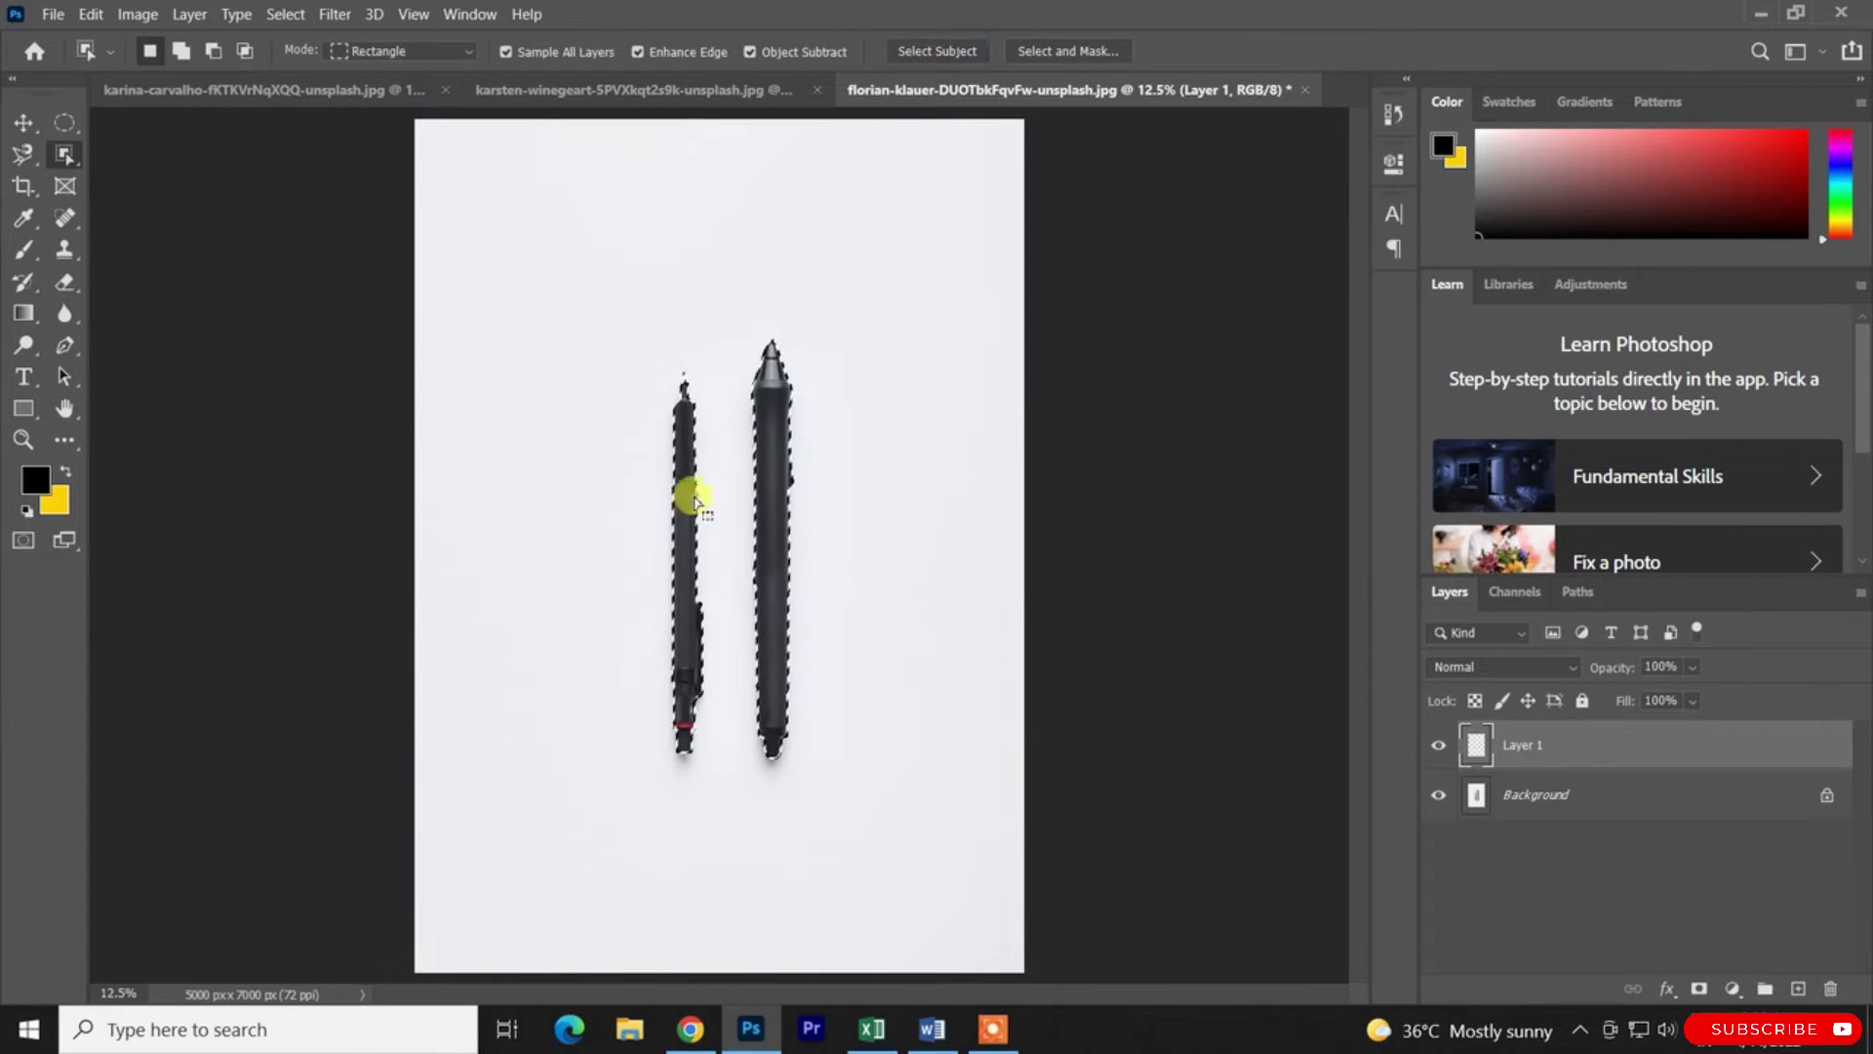
{"action": "key", "text": "ctrl+z"}
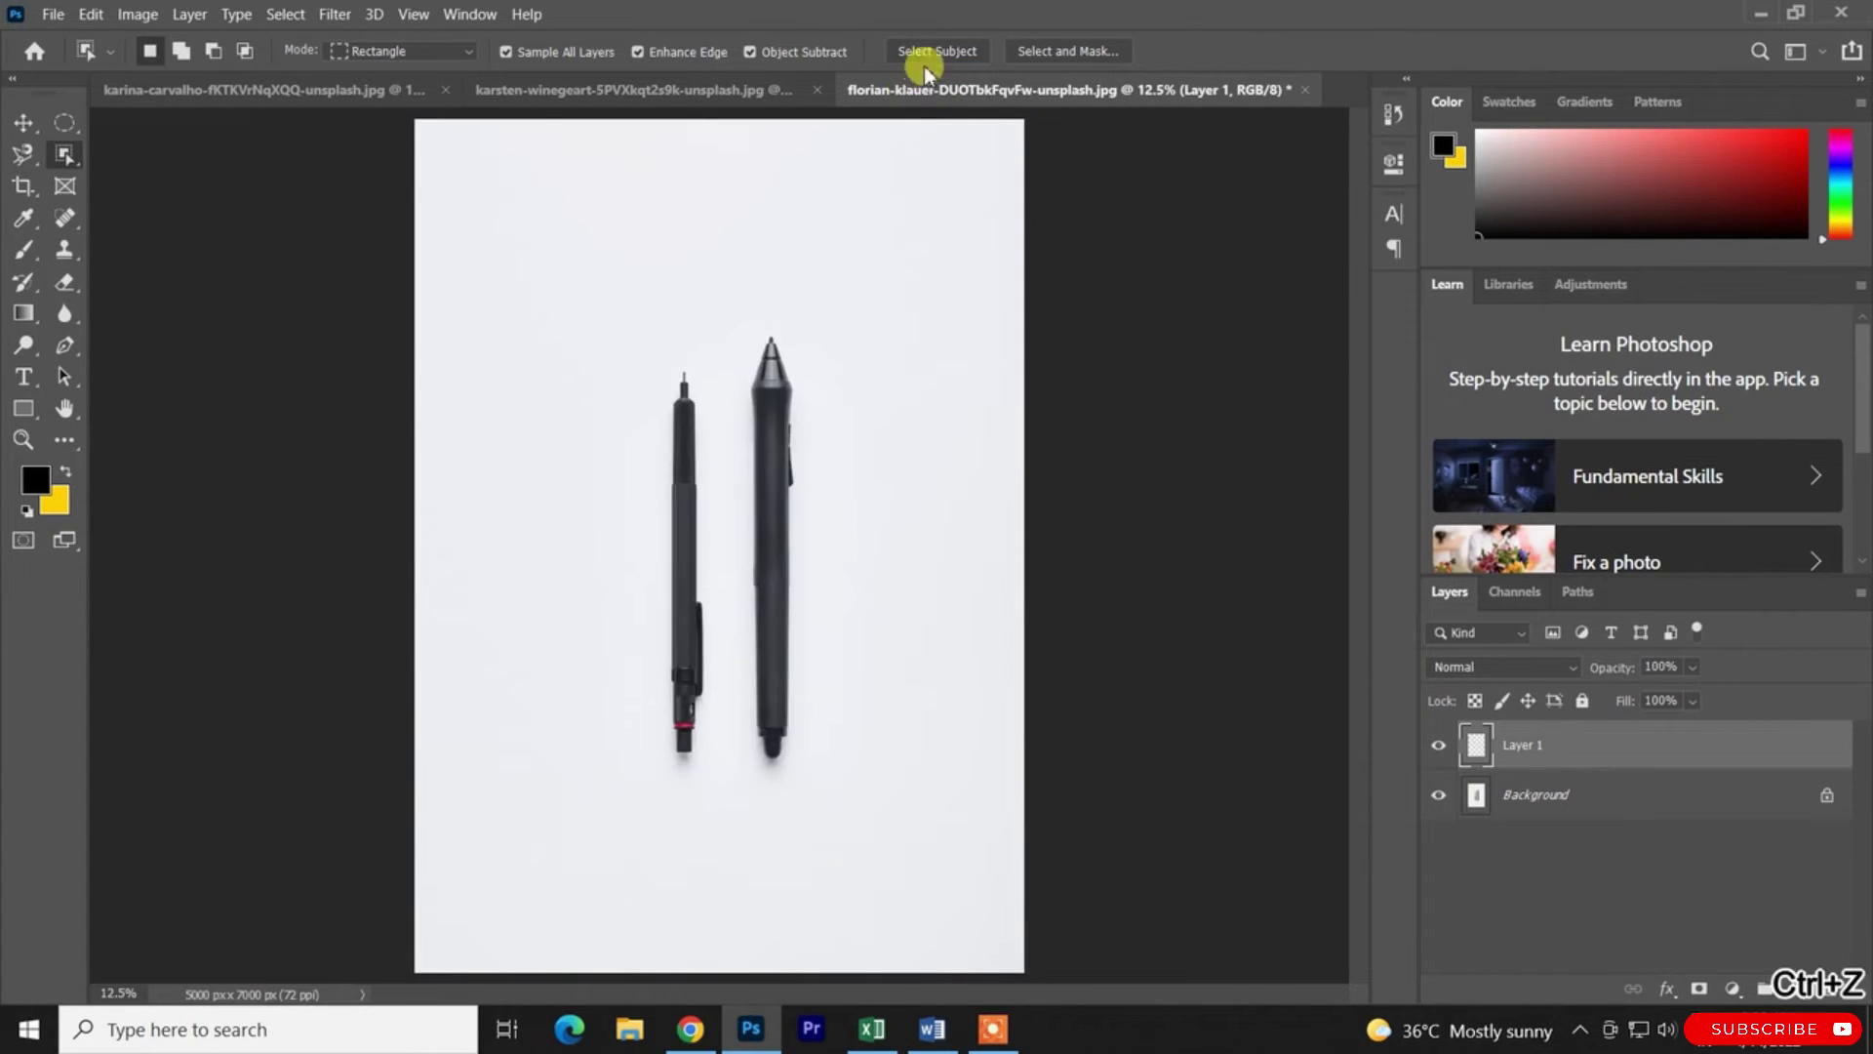
Check the options of the Quick Selection Tool and the Magic Wand Tool for Select Subject, and return to the Object Selection Tool
{"action": "right_click", "coordinate": [57, 159]}
{"action": "left_click", "coordinate": [141, 179]}
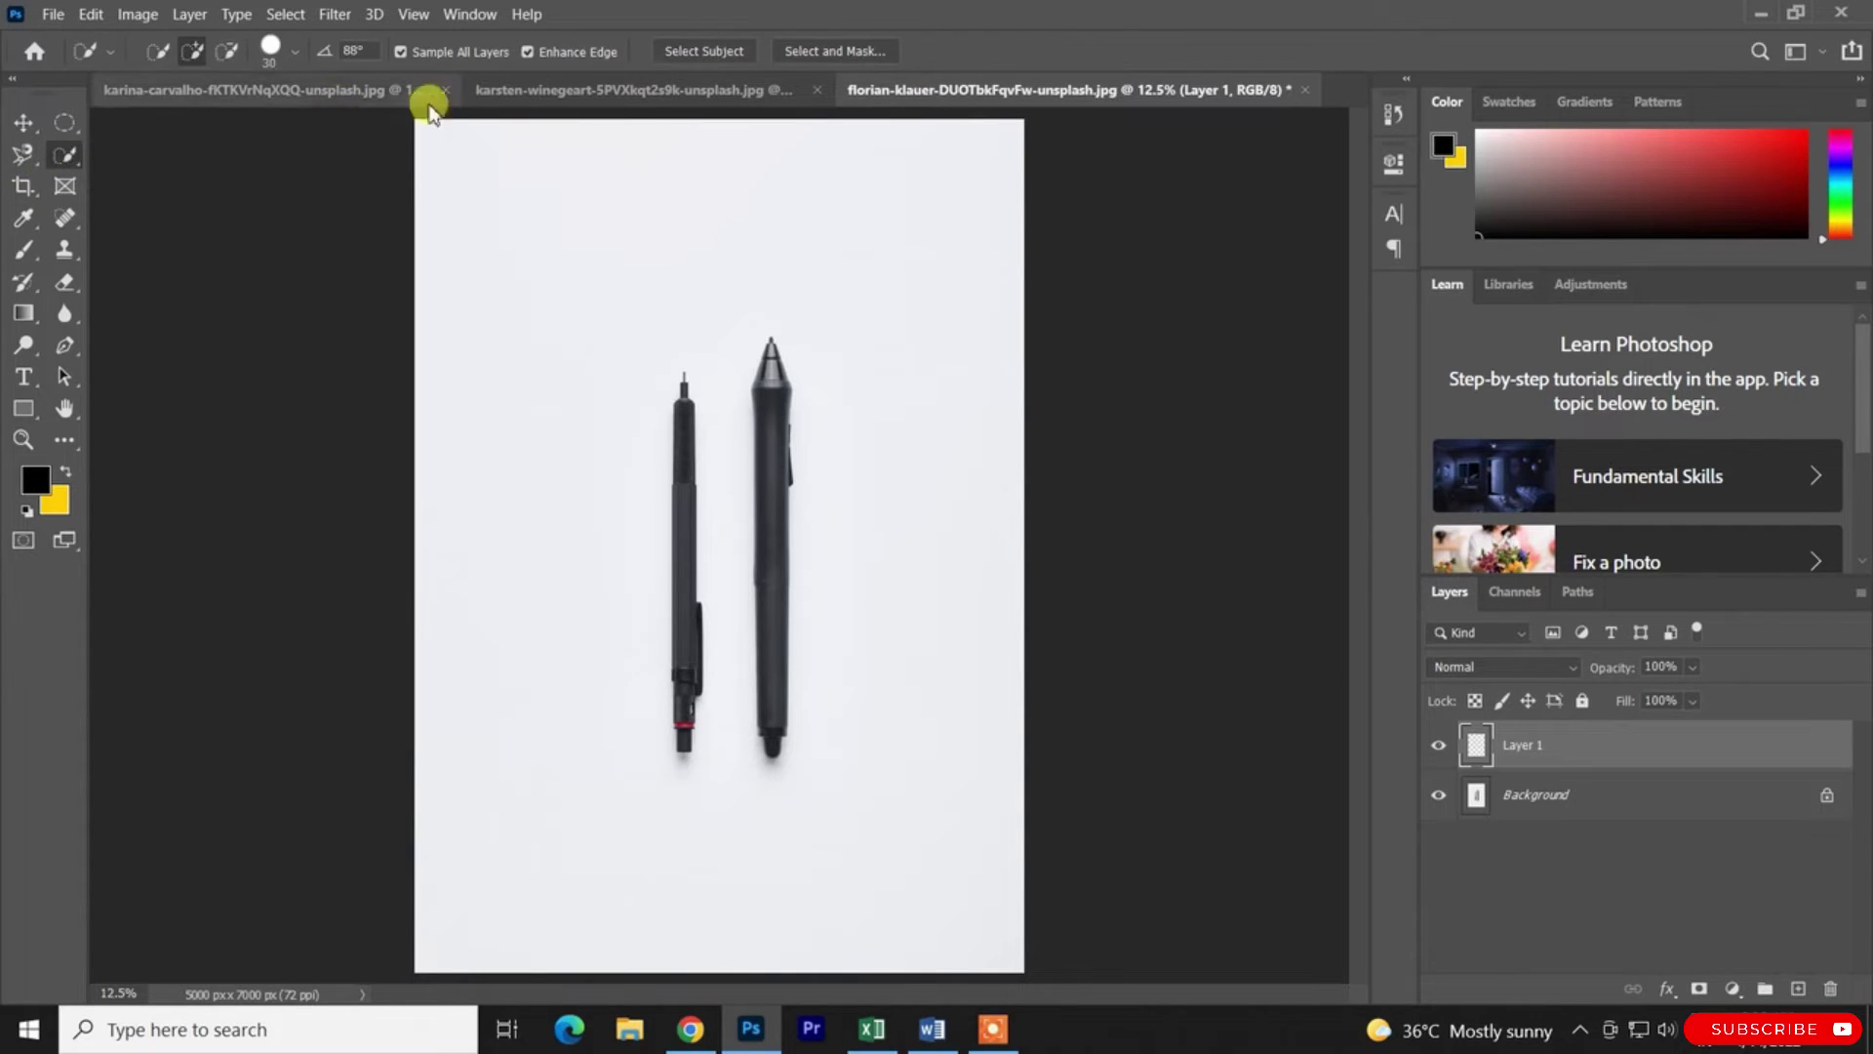
{"action": "right_click", "coordinate": [68, 153]}
{"action": "left_click", "coordinate": [137, 202]}
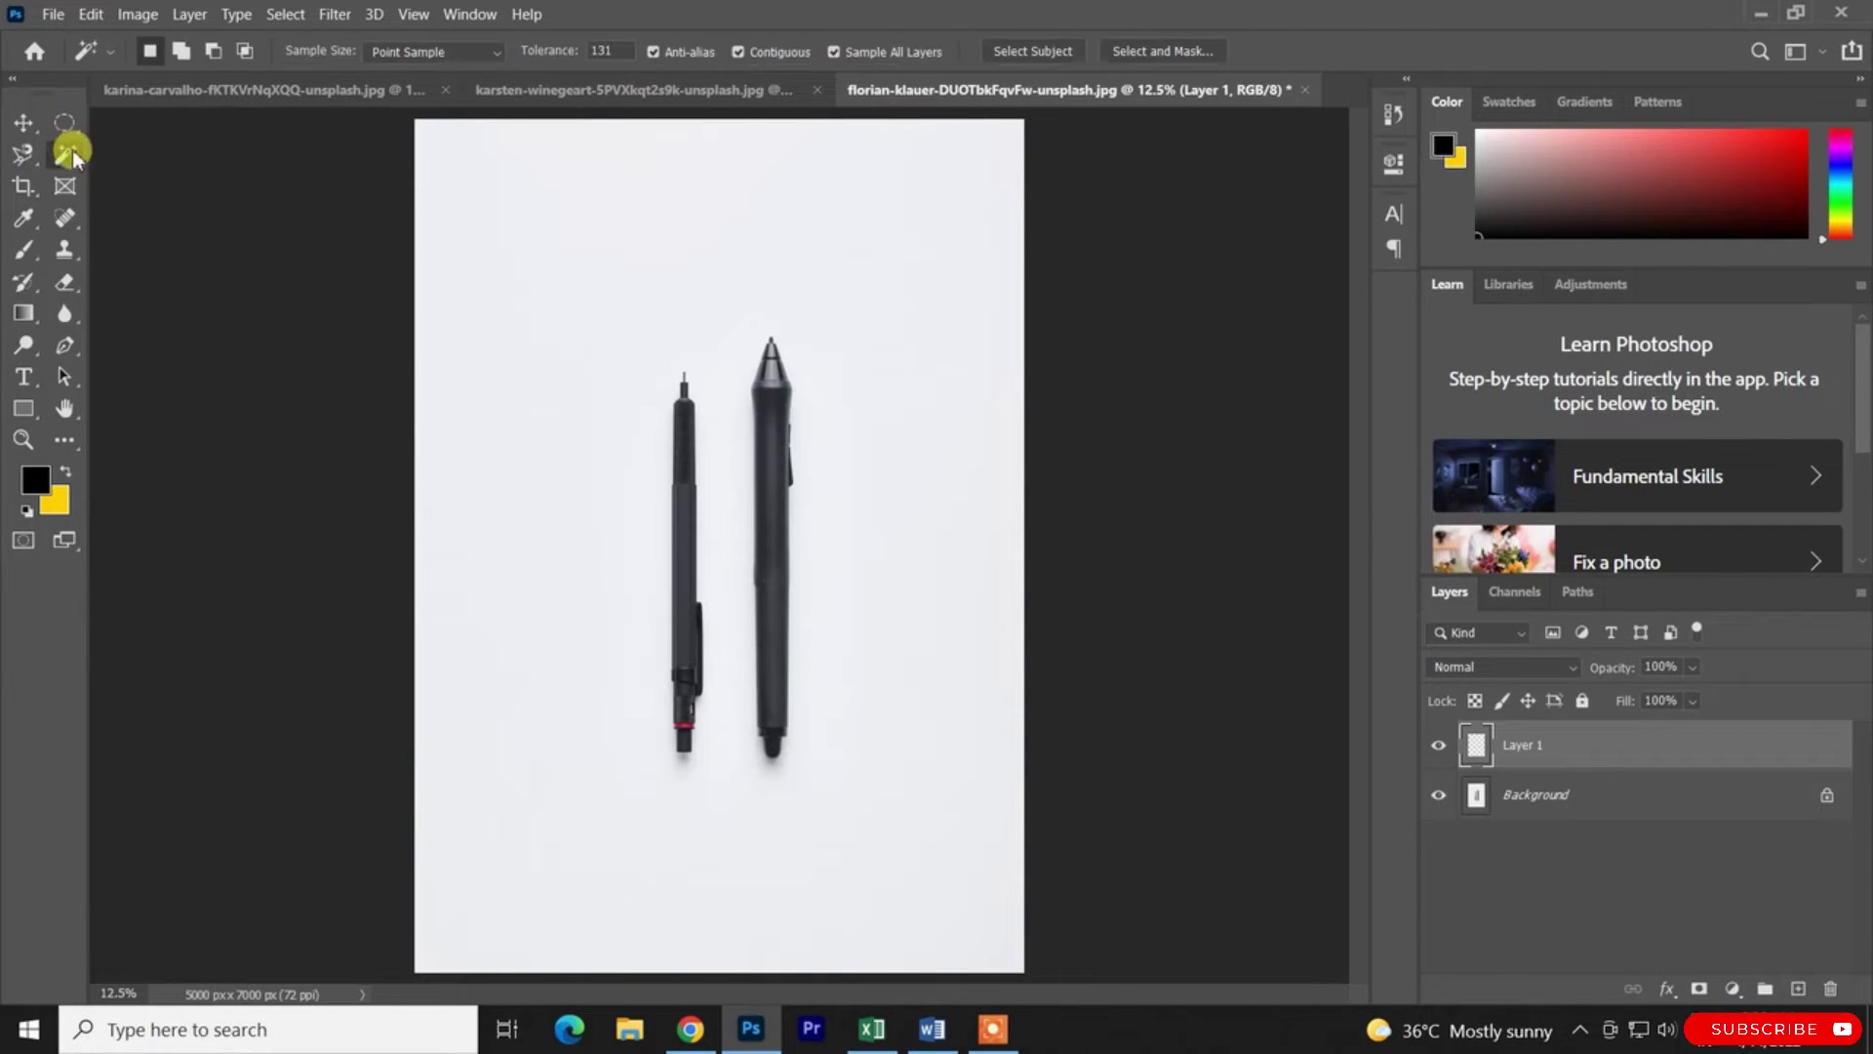
{"action": "right_click", "coordinate": [69, 153]}
{"action": "left_click", "coordinate": [137, 155]}
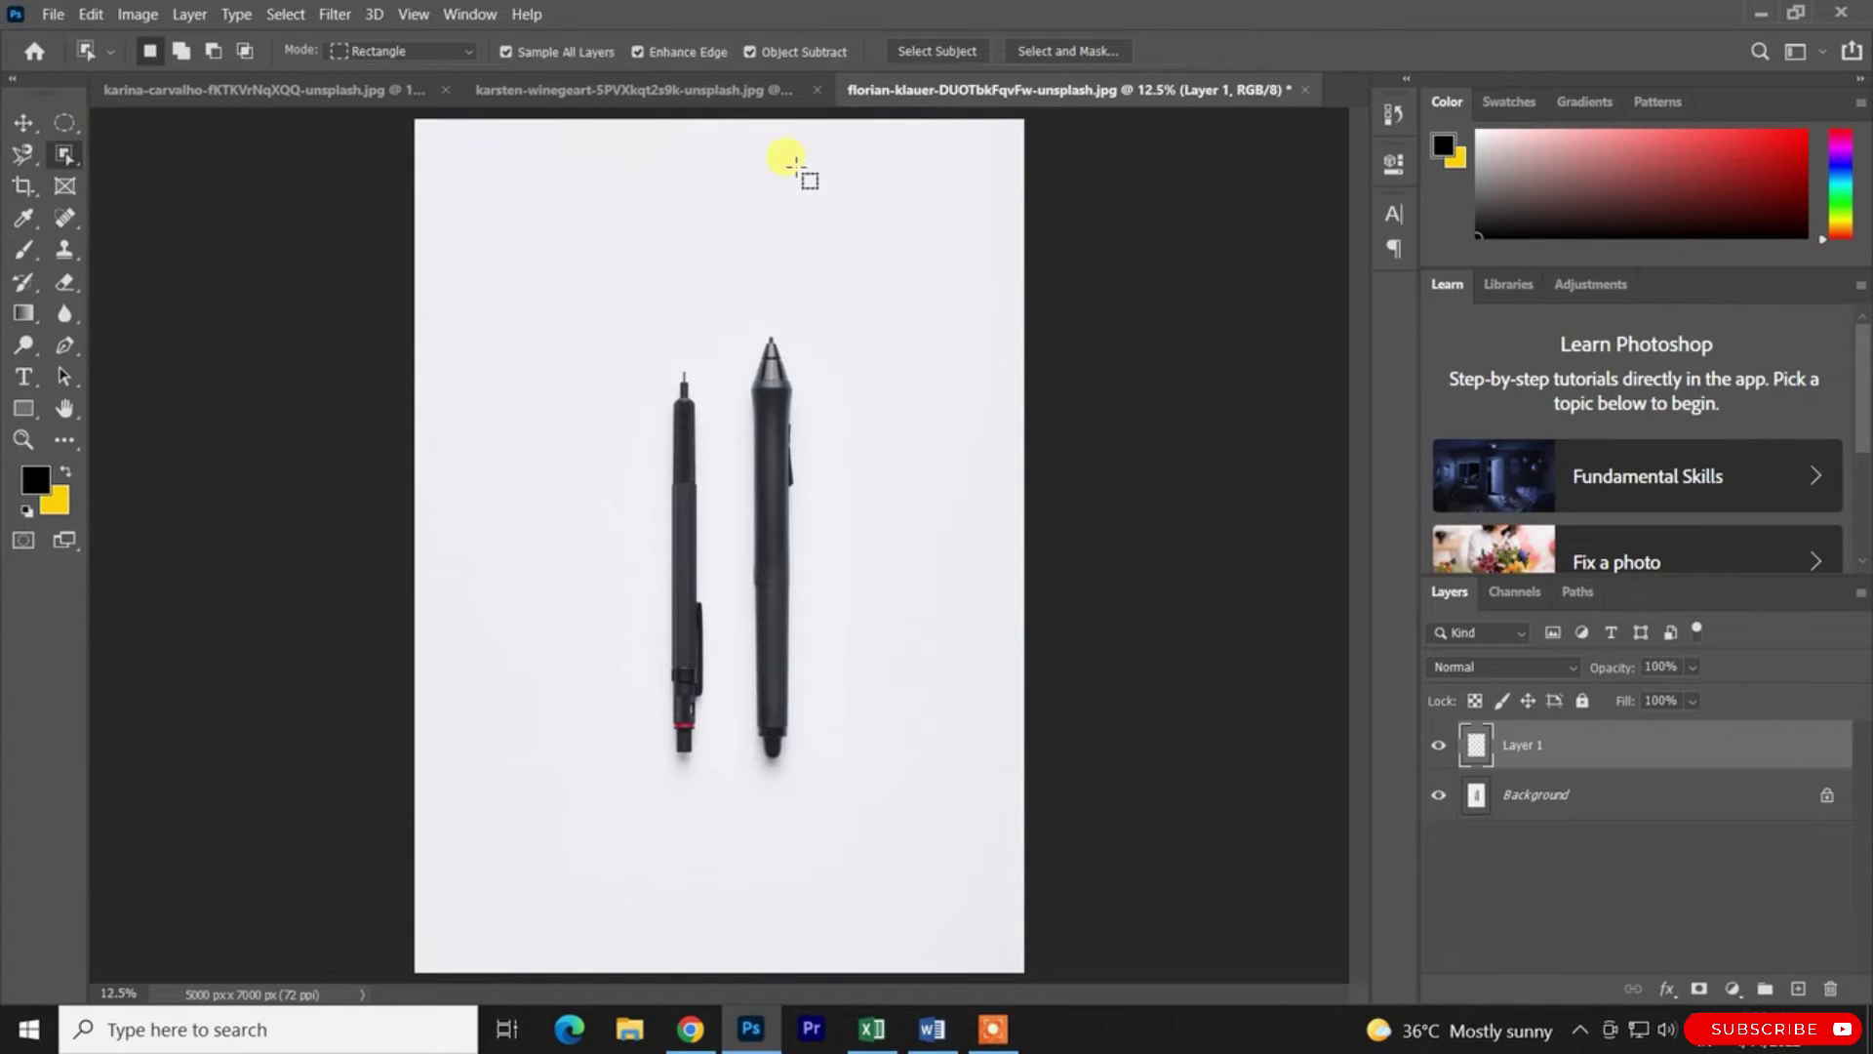
Switch to the photo of the floating man and activate the Quick Selection Tool, comparing its selection modes with the Elliptical Marquee Tool's
{"action": "left_click", "coordinate": [640, 87]}
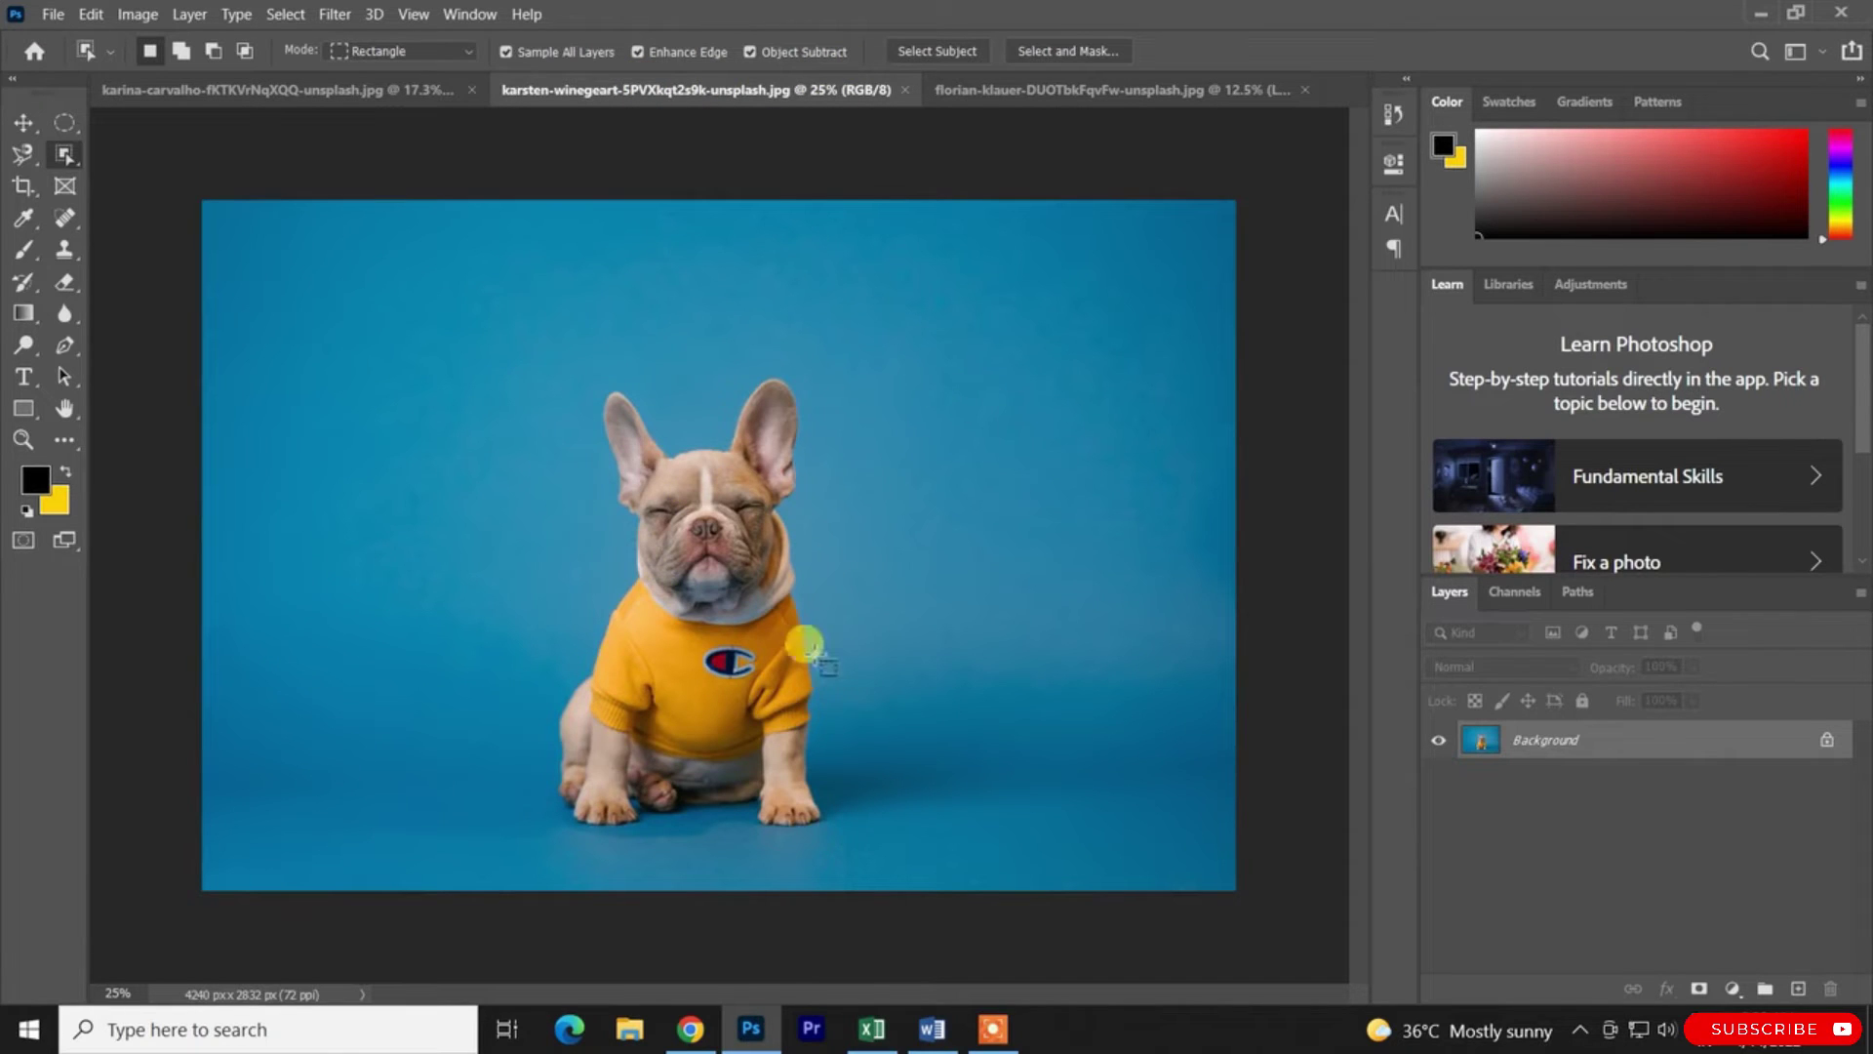
{"action": "left_click", "coordinate": [427, 91]}
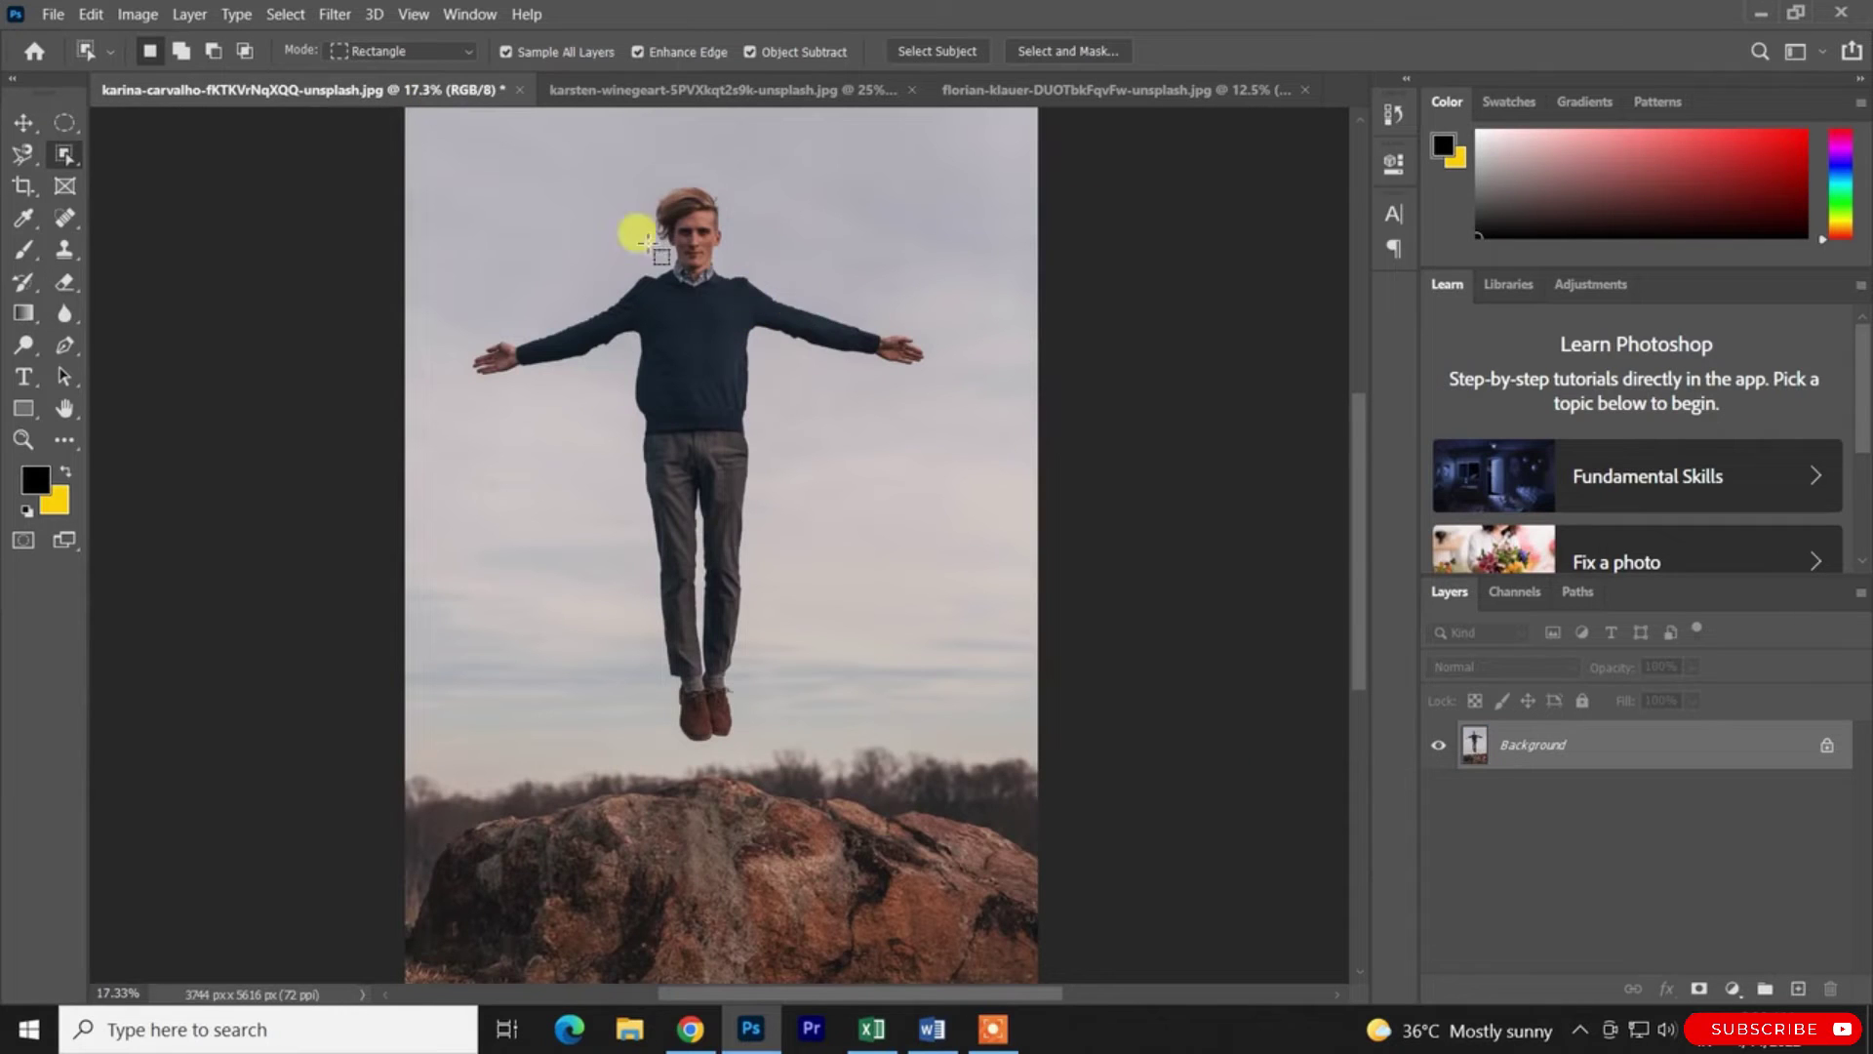
{"action": "left_click_drag", "start_coordinate": [77, 168], "coordinate": [232, 185]}
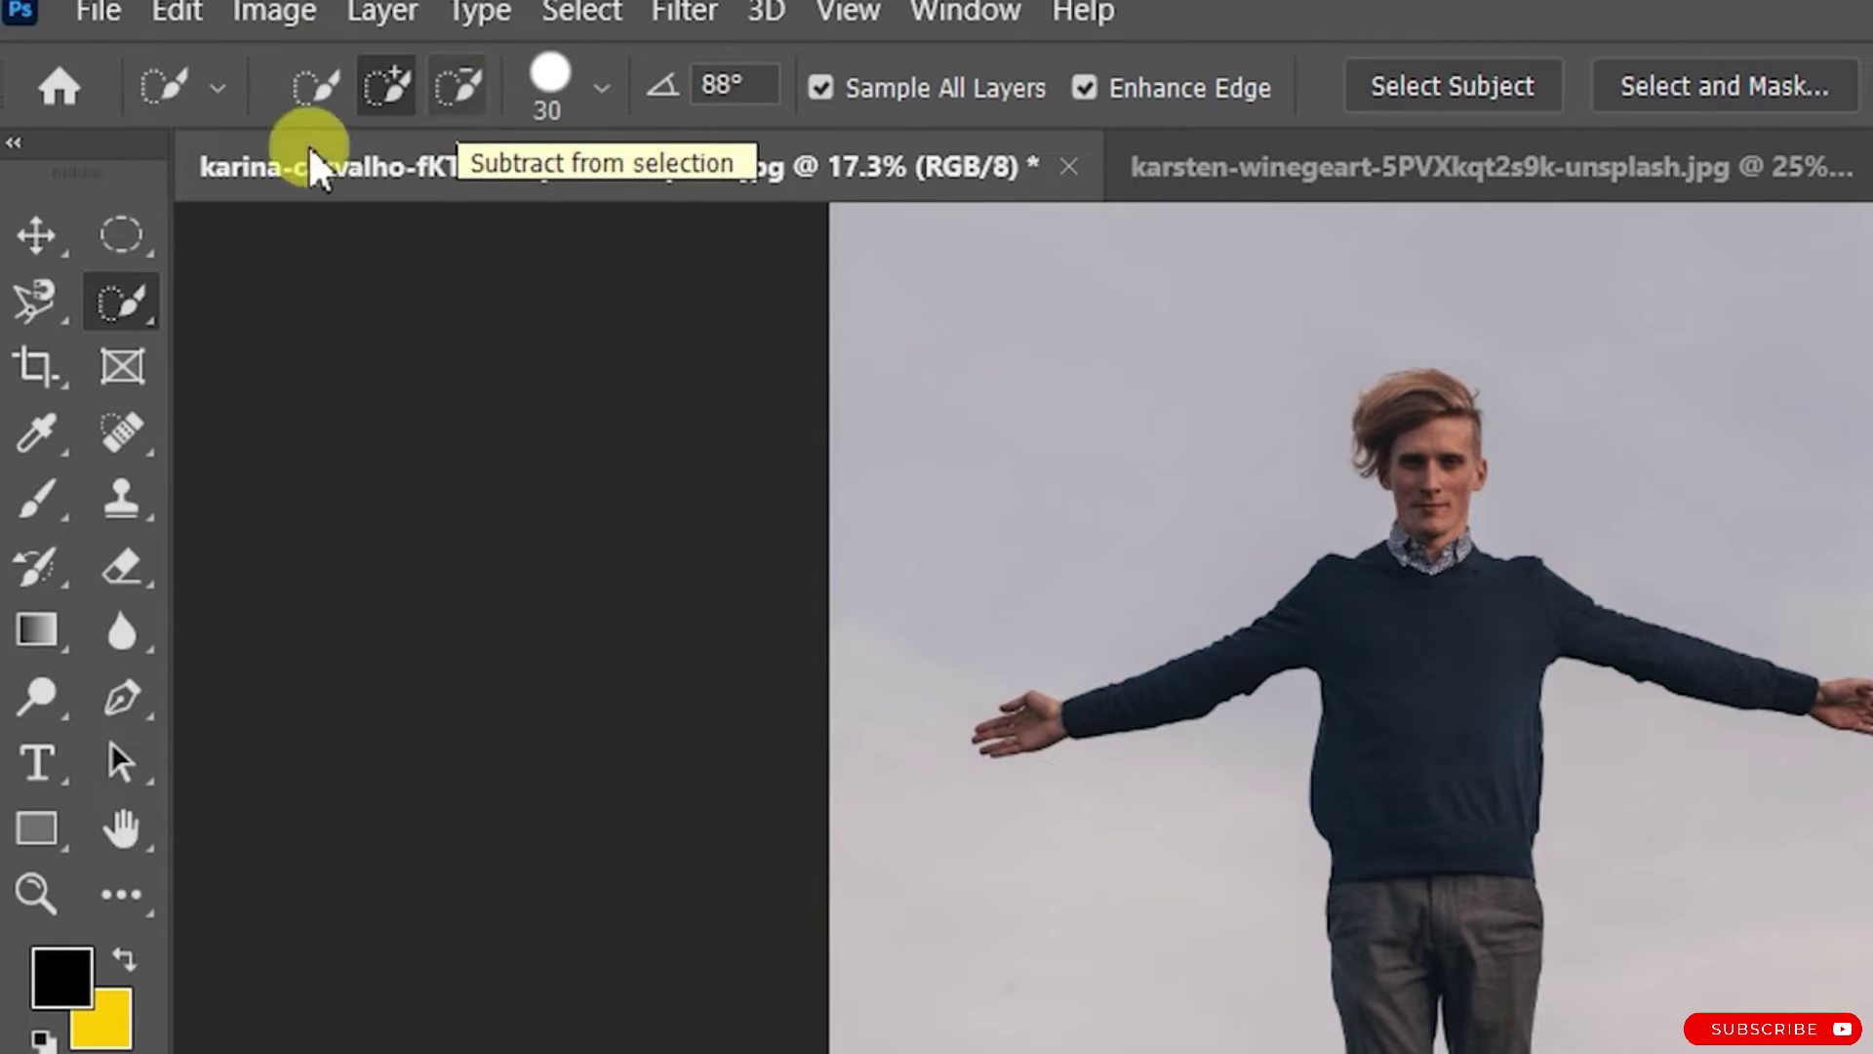
{"action": "left_click", "coordinate": [125, 237]}
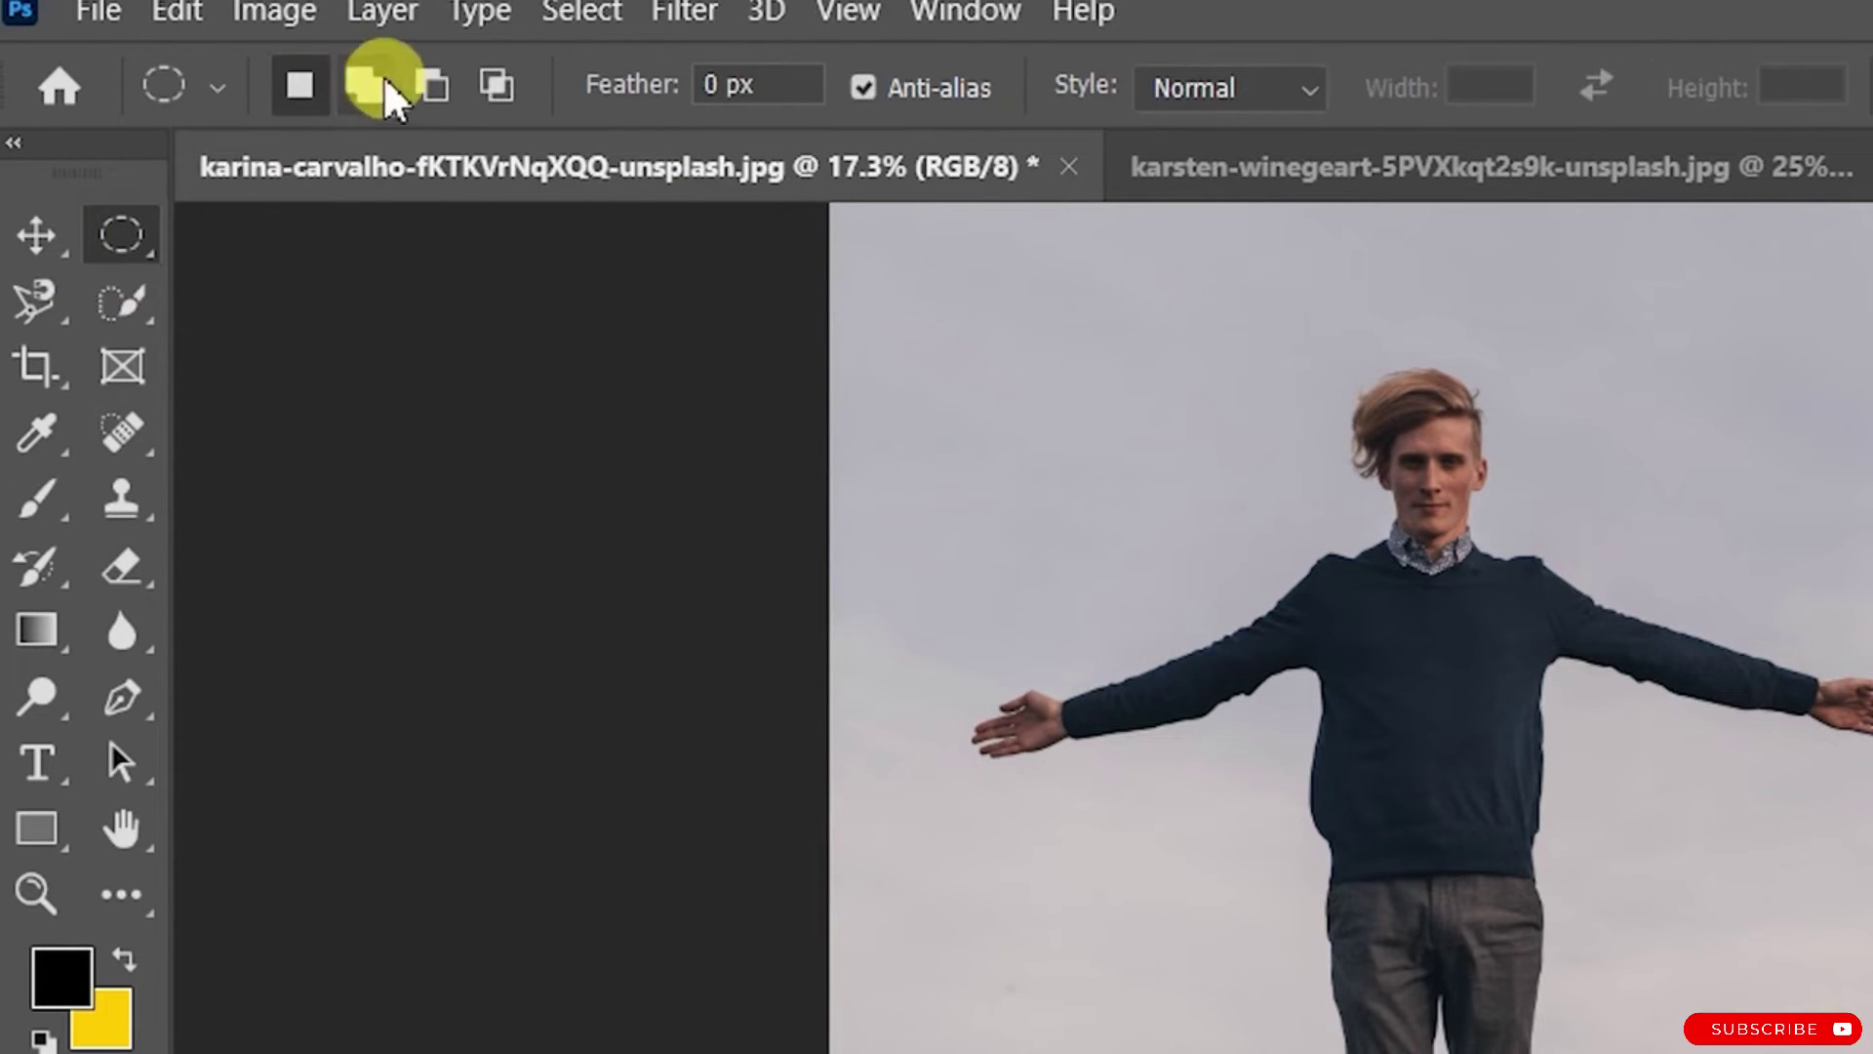
{"action": "left_click", "coordinate": [121, 300]}
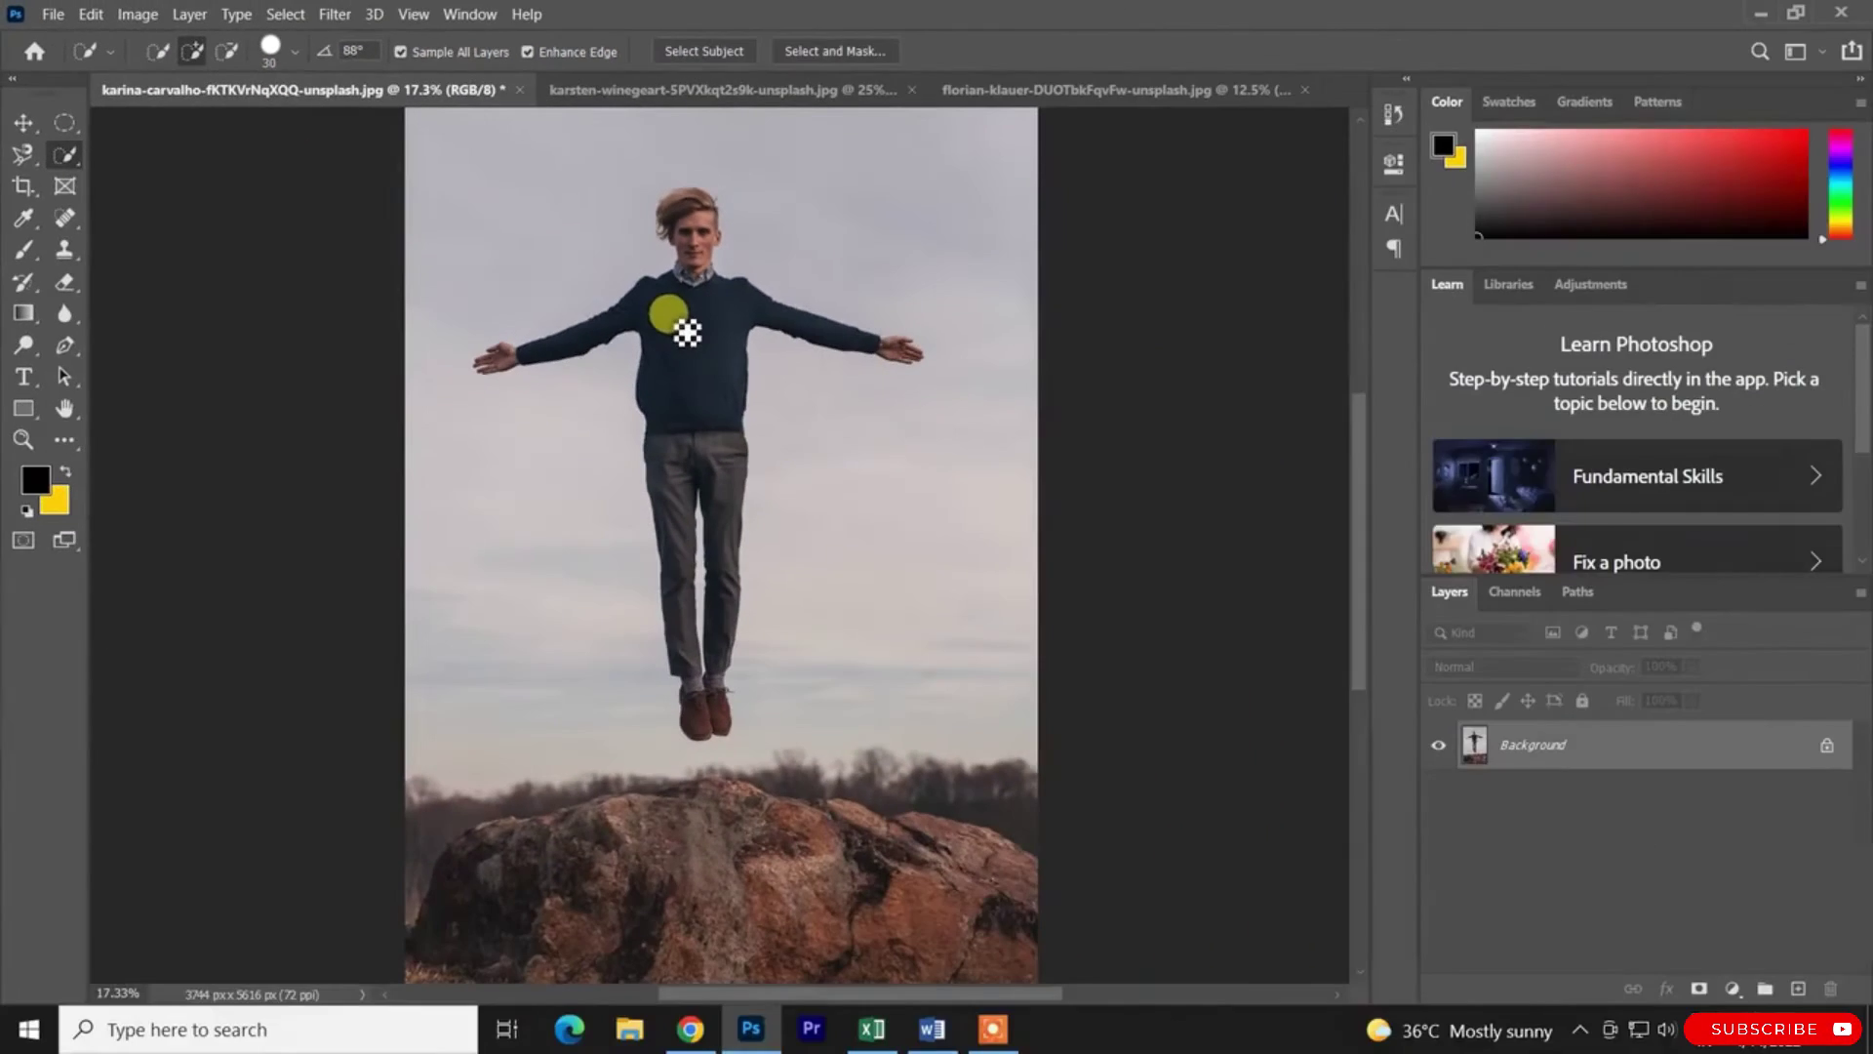
Brush a quick selection over the man's sweater and undo it, then brush over the sweater and trousers and undo again
{"action": "mouse_move", "coordinate": [1249, 551]}
{"action": "left_mouse_down"}
{"action": "mouse_move", "coordinate": [1305, 669]}
{"action": "mouse_move", "coordinate": [1280, 707]}
{"action": "mouse_move", "coordinate": [1312, 728]}
{"action": "left_mouse_up"}
{"action": "key", "text": "ctrl+z"}
{"action": "mouse_move", "coordinate": [710, 341]}
{"action": "left_mouse_down"}
{"action": "mouse_move", "coordinate": [702, 506]}
{"action": "mouse_move", "coordinate": [688, 483]}
{"action": "left_mouse_up"}
{"action": "key", "text": "ctrl+z"}
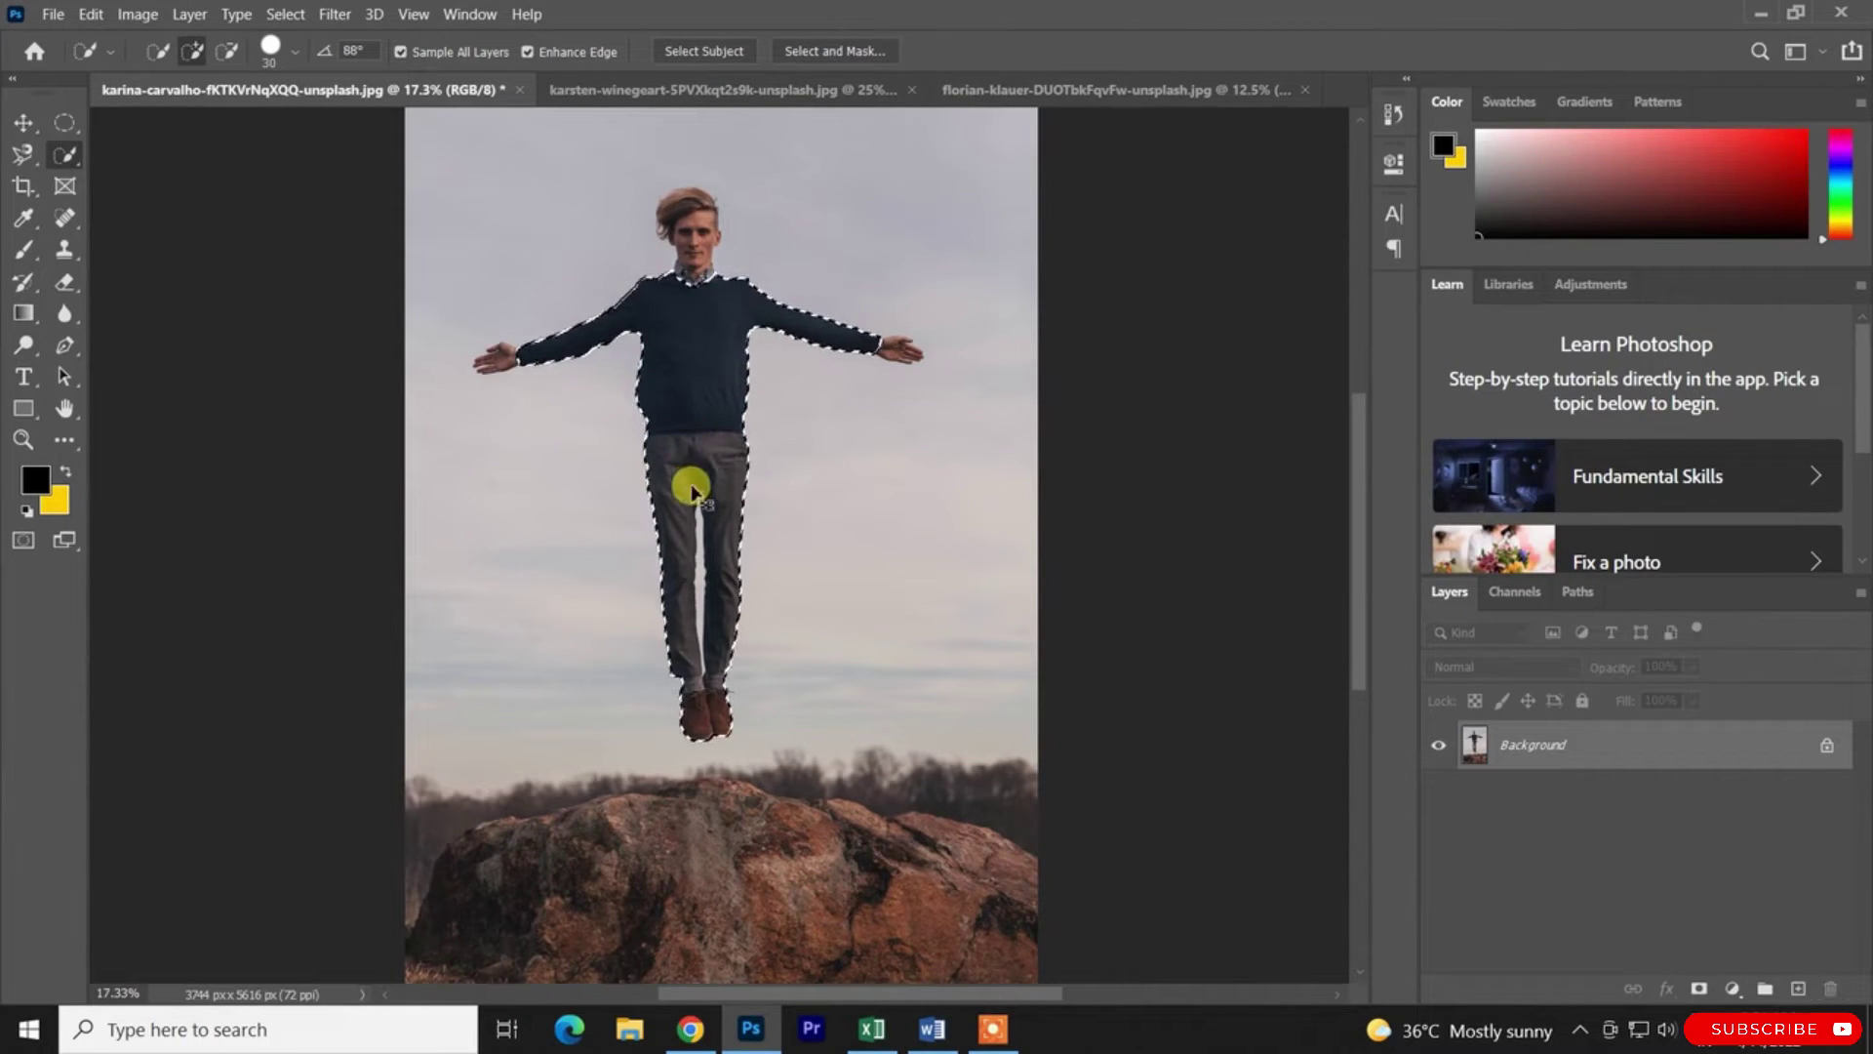
Quick-select the rock below the man and subtract the blurred trees along the rock's upper edge from the selection
{"action": "mouse_move", "coordinate": [517, 867]}
{"action": "left_mouse_down"}
{"action": "mouse_move", "coordinate": [727, 796]}
{"action": "mouse_move", "coordinate": [783, 839]}
{"action": "mouse_move", "coordinate": [935, 847]}
{"action": "mouse_move", "coordinate": [1012, 898]}
{"action": "left_mouse_up"}
{"action": "scroll", "coordinate": [663, 820], "scroll_direction": "up", "scroll_amount": 2}
{"action": "scroll", "coordinate": [667, 824], "scroll_direction": "up", "scroll_amount": 6}
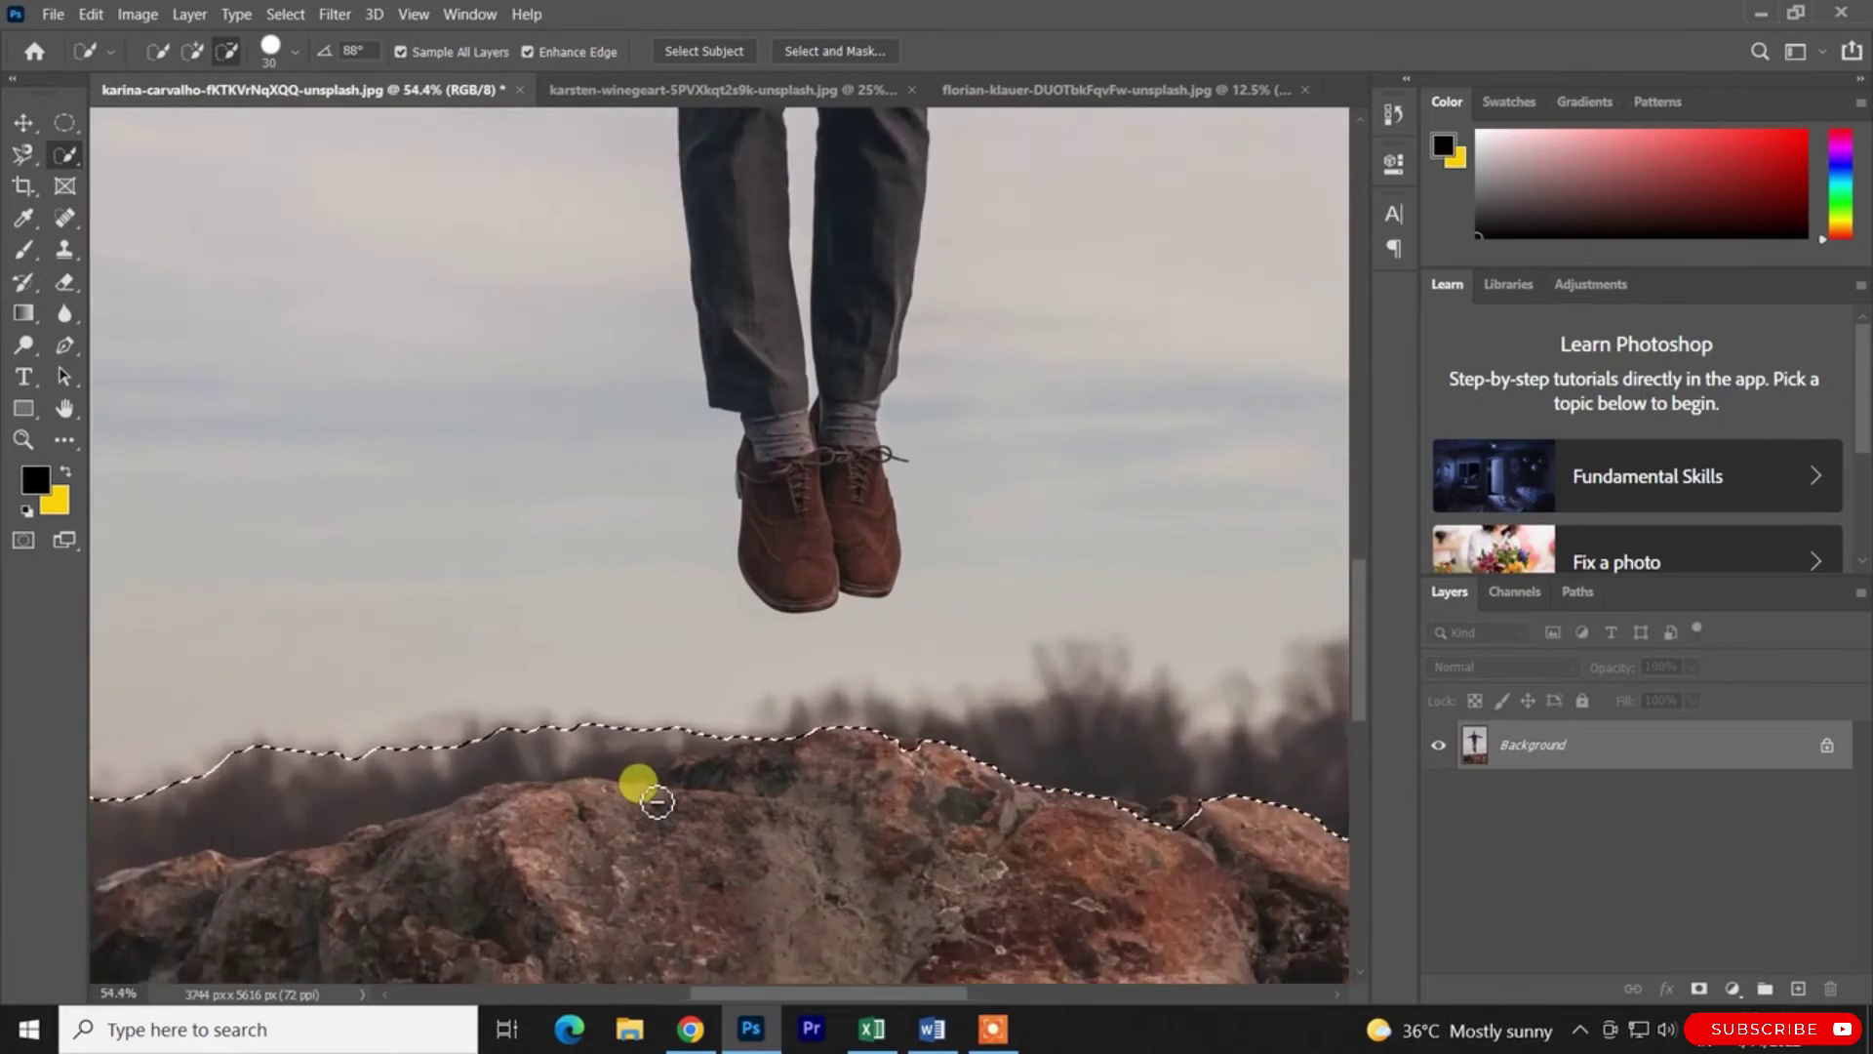
{"action": "mouse_move", "coordinate": [591, 768]}
{"action": "left_mouse_down"}
{"action": "mouse_move", "coordinate": [820, 676]}
{"action": "mouse_move", "coordinate": [648, 715]}
{"action": "left_mouse_up"}
{"action": "left_click", "coordinate": [192, 50]}
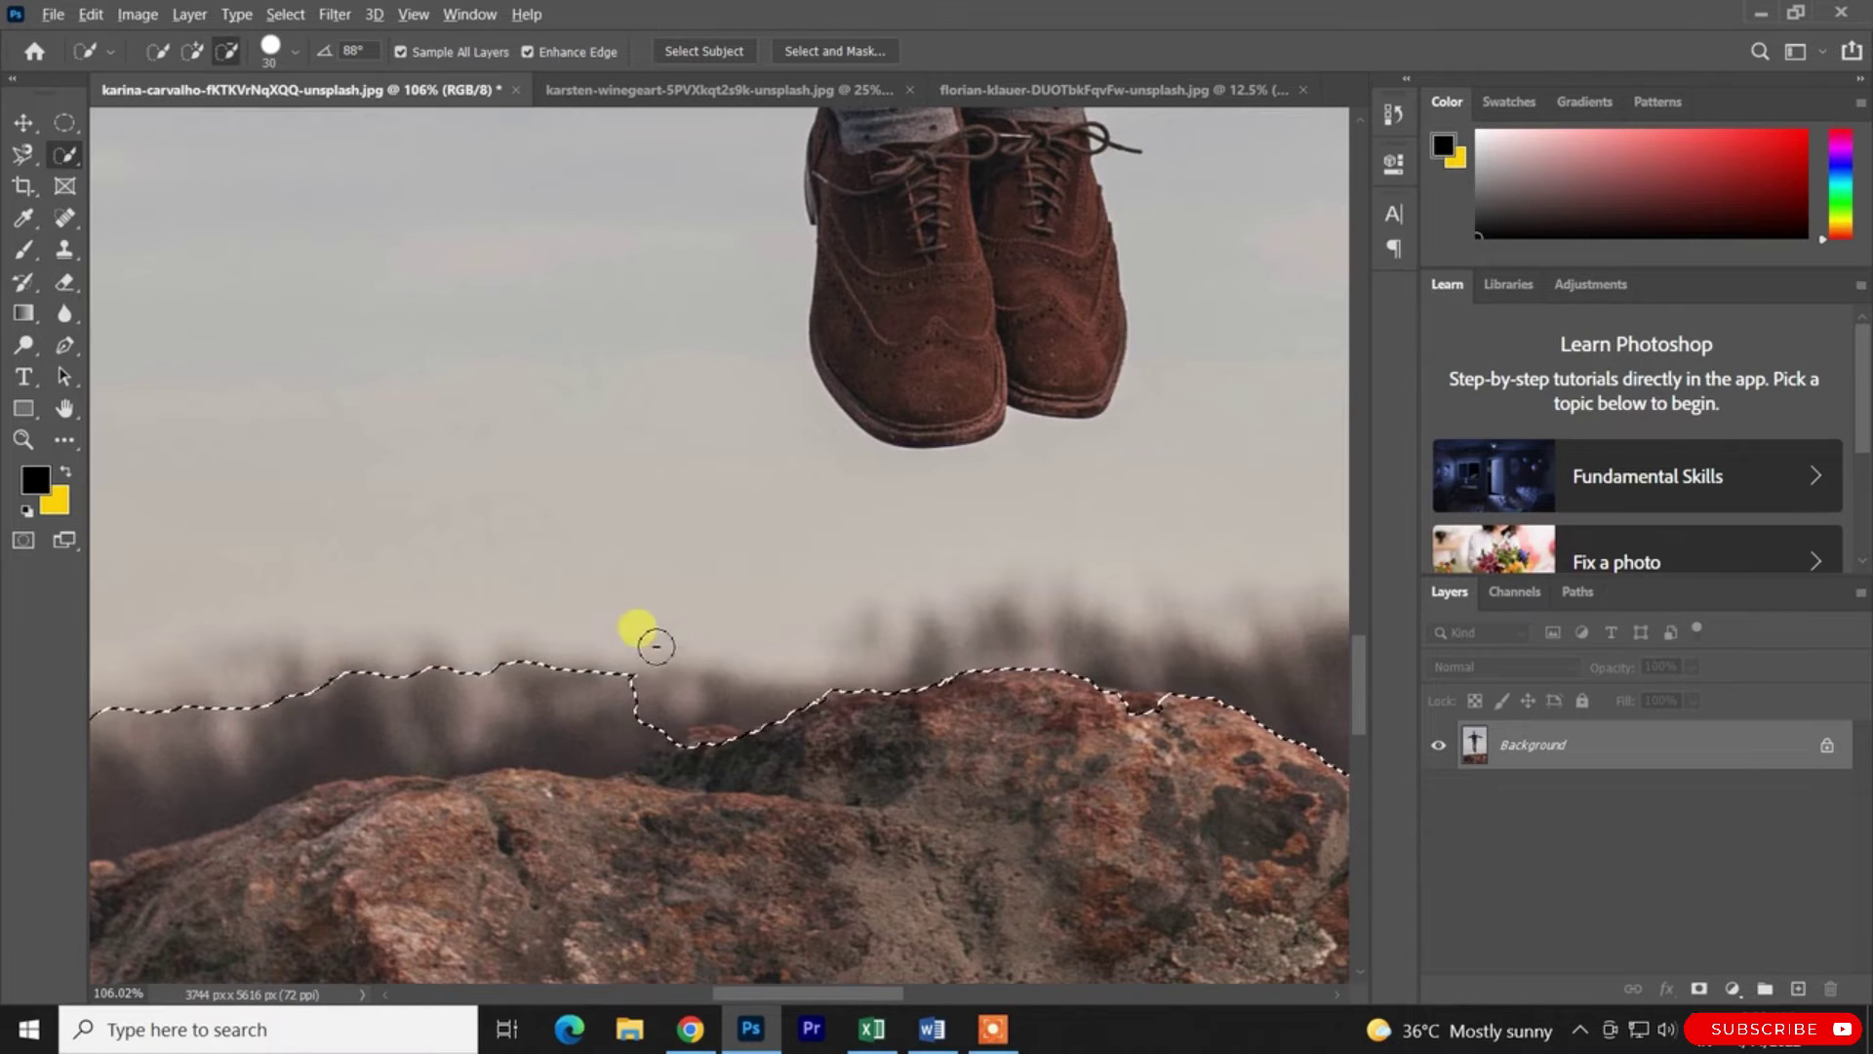
{"action": "mouse_move", "coordinate": [648, 657]}
{"action": "left_mouse_down"}
{"action": "mouse_move", "coordinate": [585, 703]}
{"action": "mouse_move", "coordinate": [230, 744]}
{"action": "mouse_move", "coordinate": [492, 744]}
{"action": "left_mouse_up"}
{"action": "scroll", "coordinate": [619, 842], "scroll_direction": "down", "scroll_amount": 2}
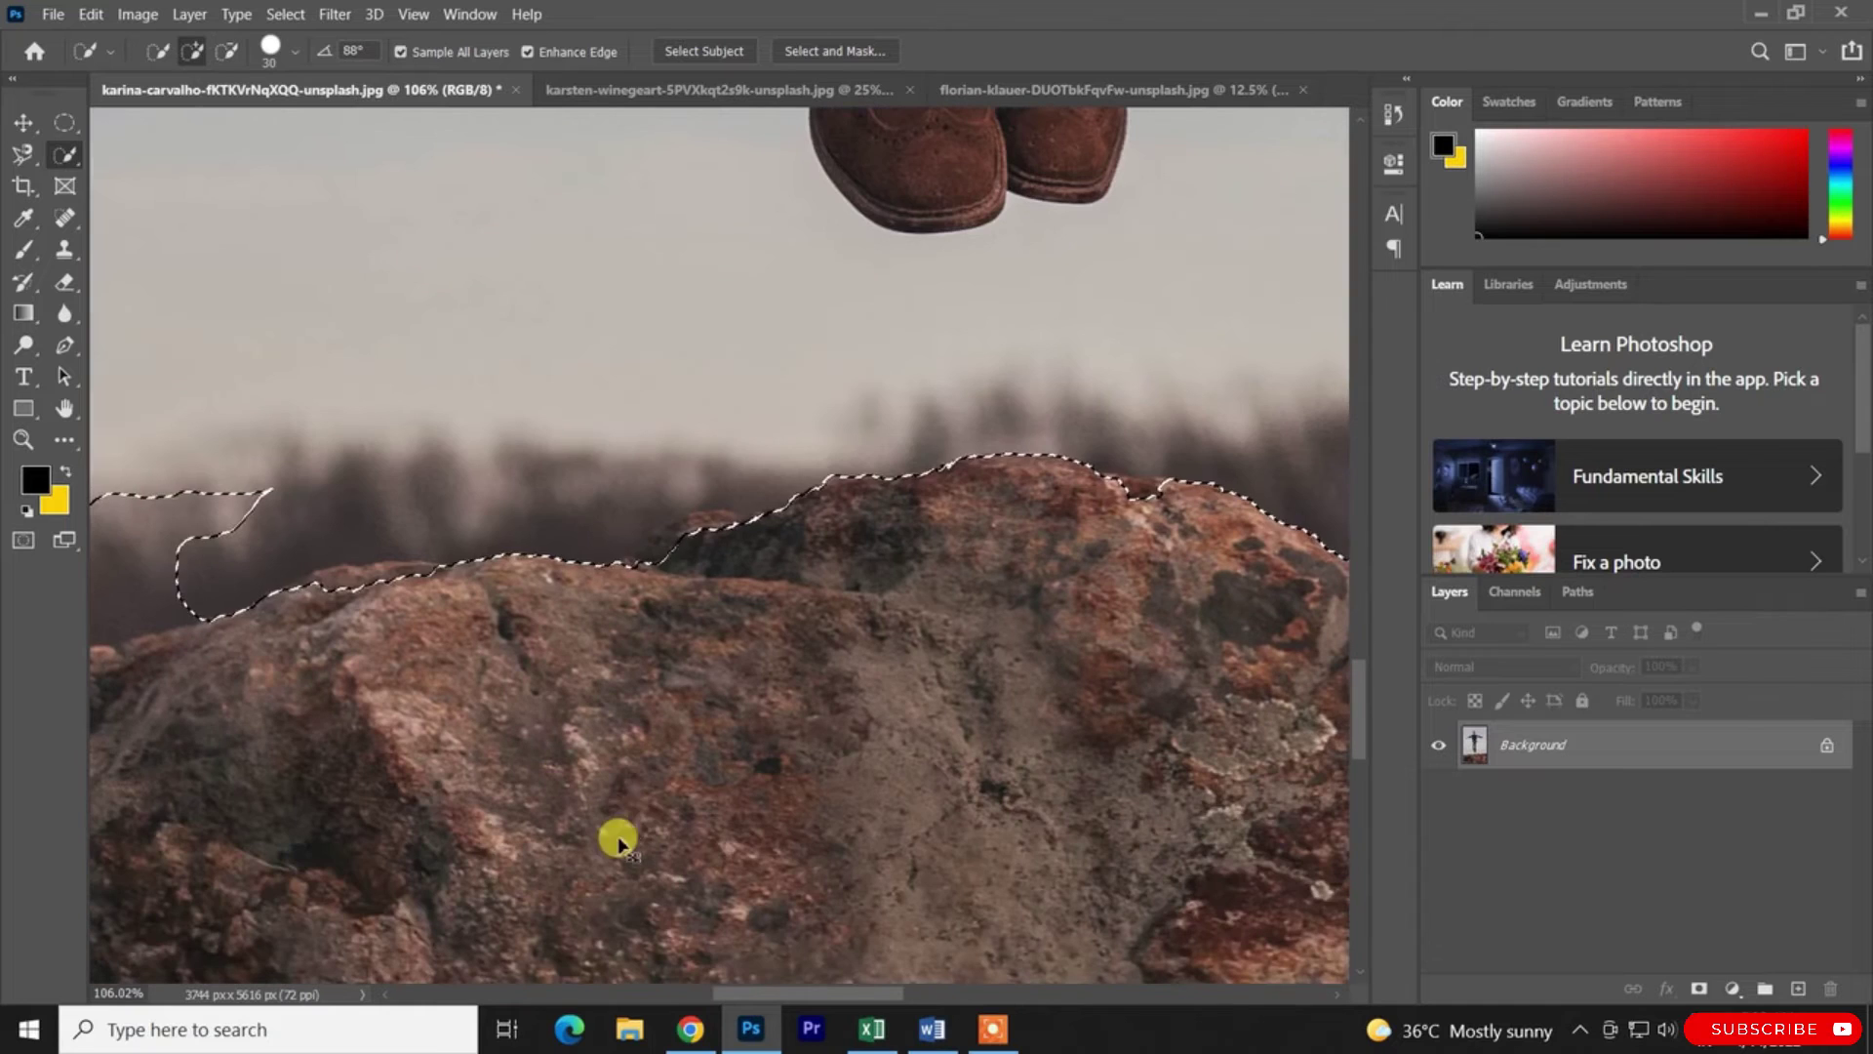
Undo the rock selection and its edge corrections
{"action": "key", "text": "ctrl+z"}
{"action": "key", "text": "ctrl+z"}
{"action": "key", "text": "ctrl+z"}
{"action": "key", "text": "ctrl+z"}
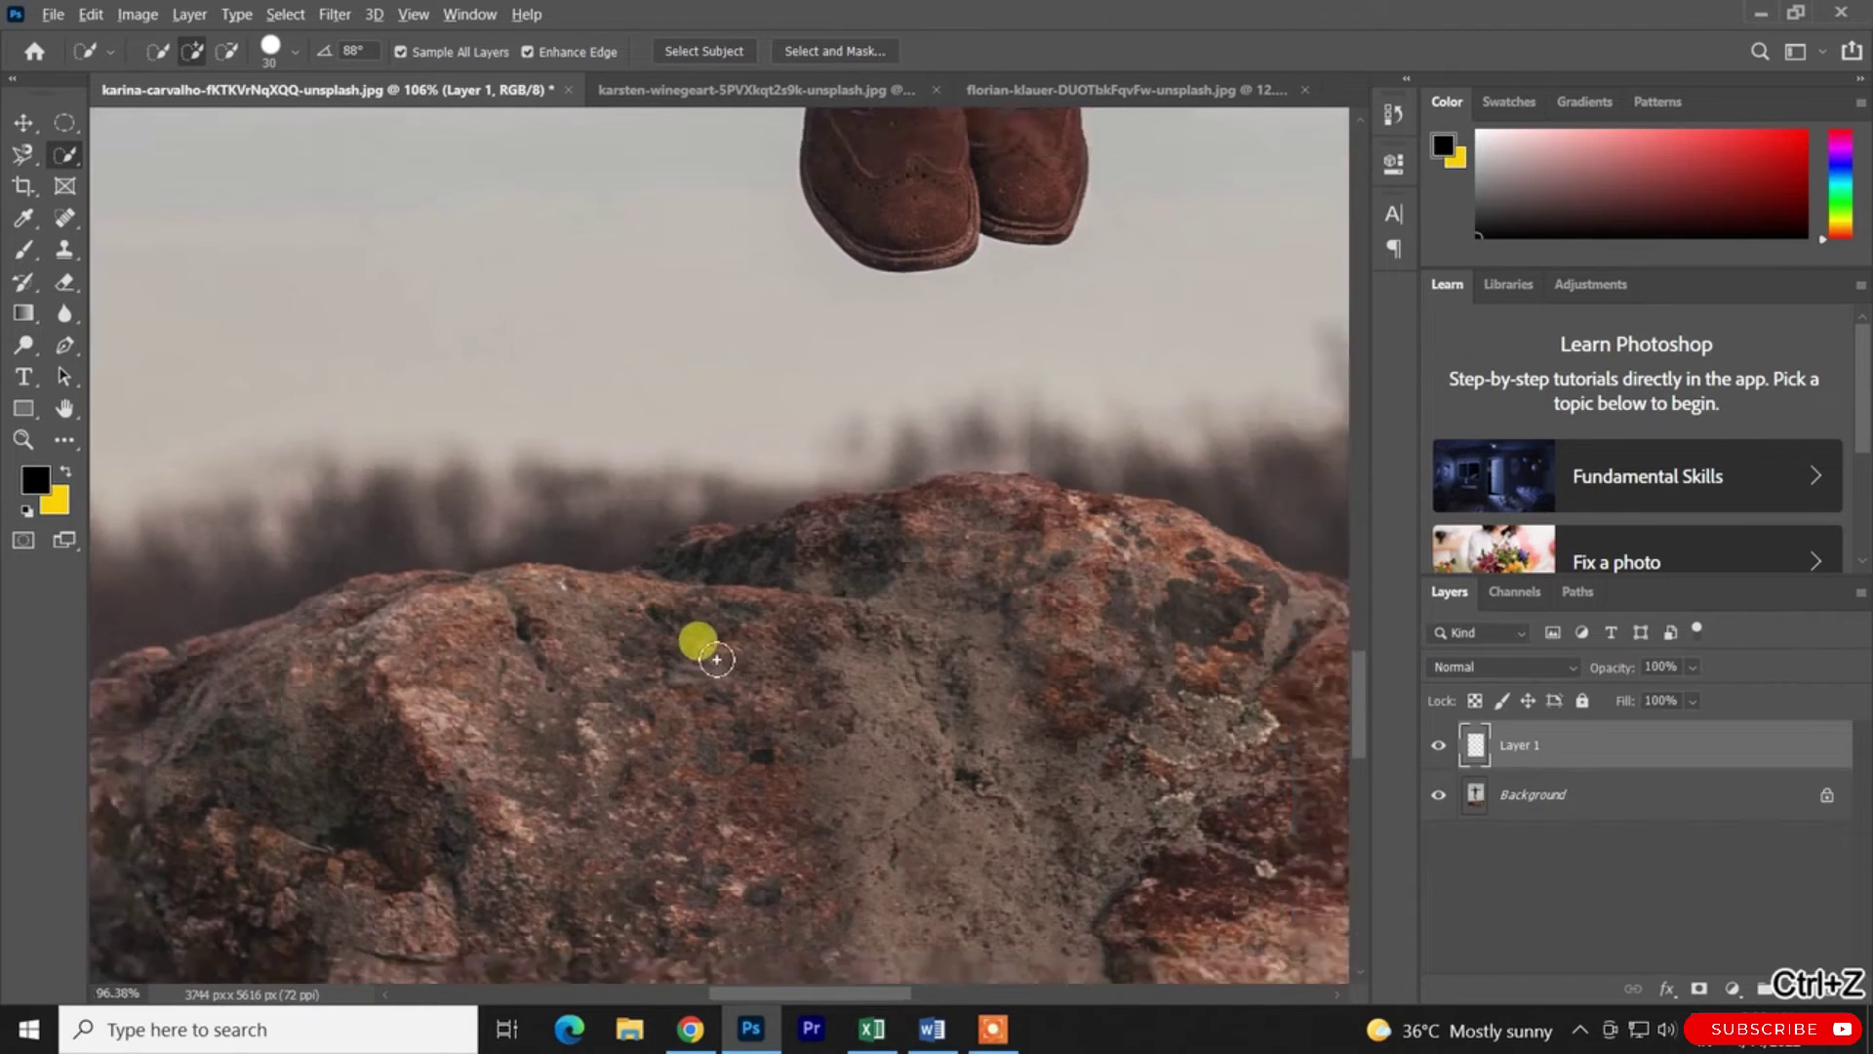
Quick-select the man's sweater, trousers and shoes in one stroke
{"action": "scroll", "coordinate": [711, 648], "scroll_direction": "down", "scroll_amount": 8}
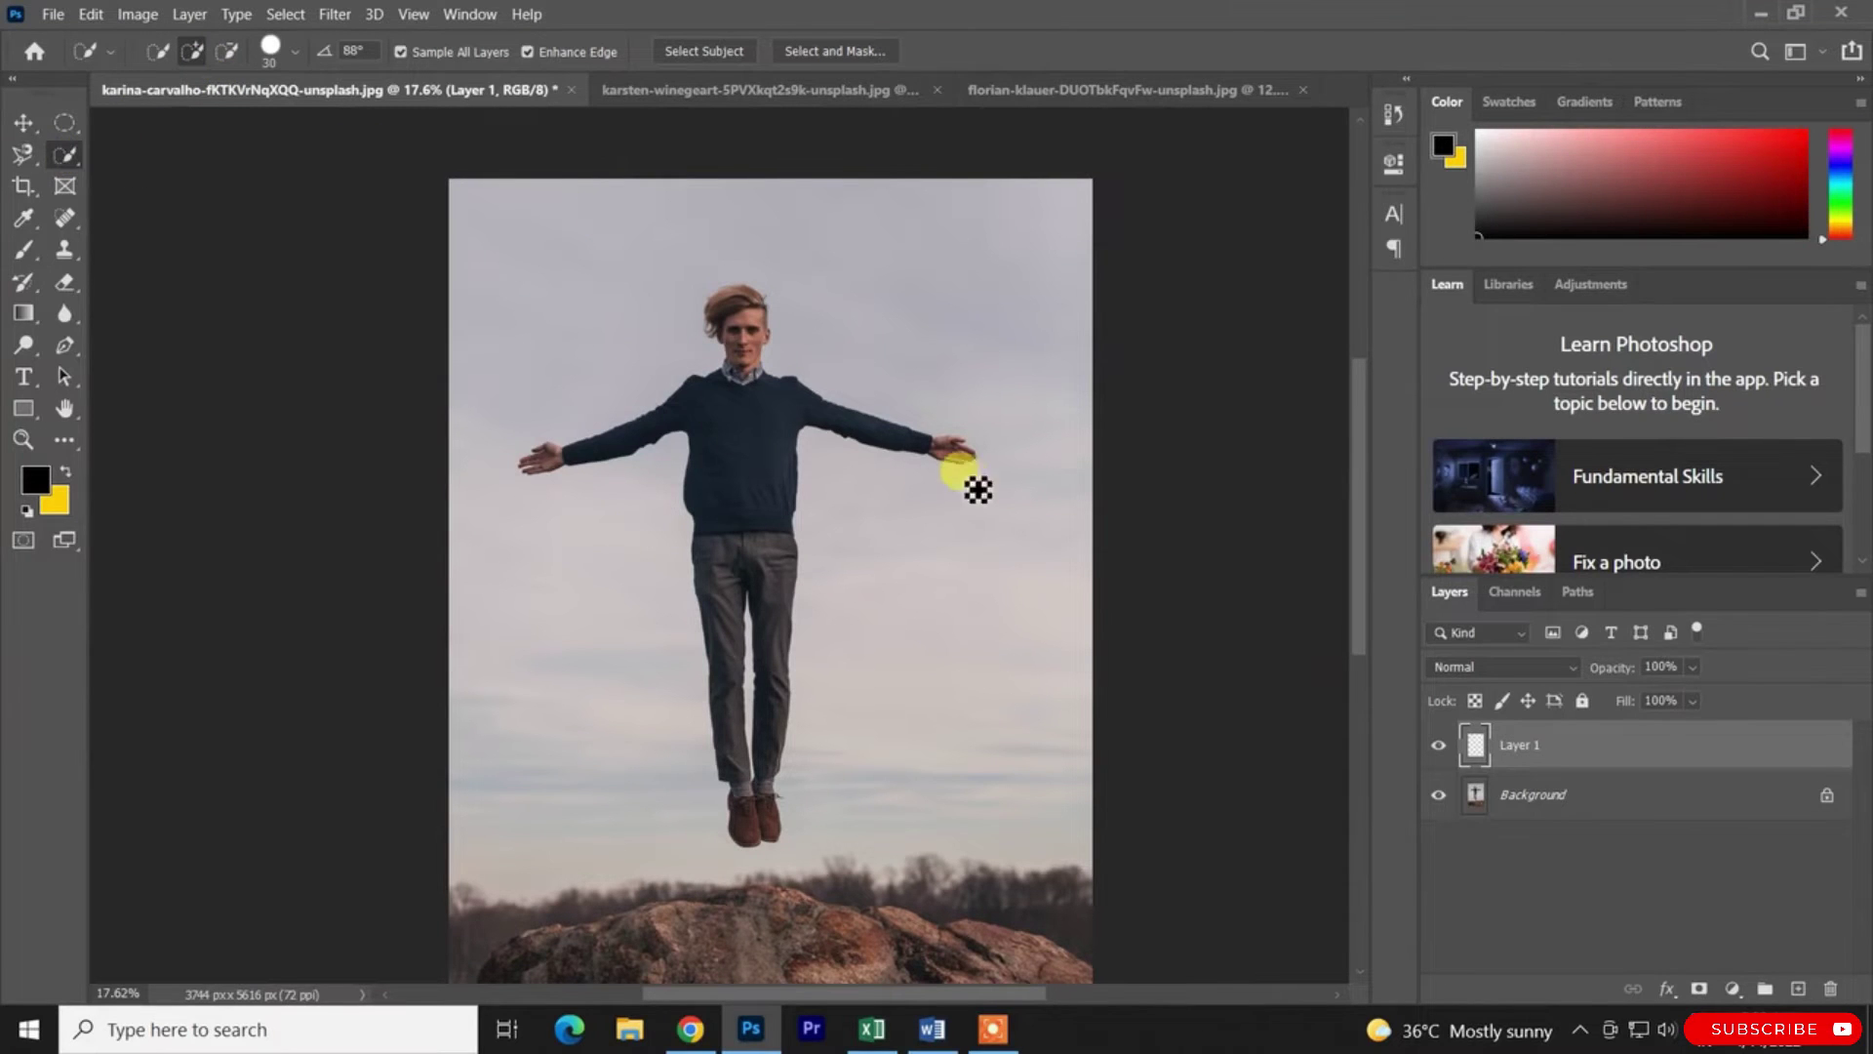
{"action": "mouse_move", "coordinate": [752, 397]}
{"action": "left_mouse_down"}
{"action": "mouse_move", "coordinate": [797, 711]}
{"action": "mouse_move", "coordinate": [743, 786]}
{"action": "left_mouse_up"}
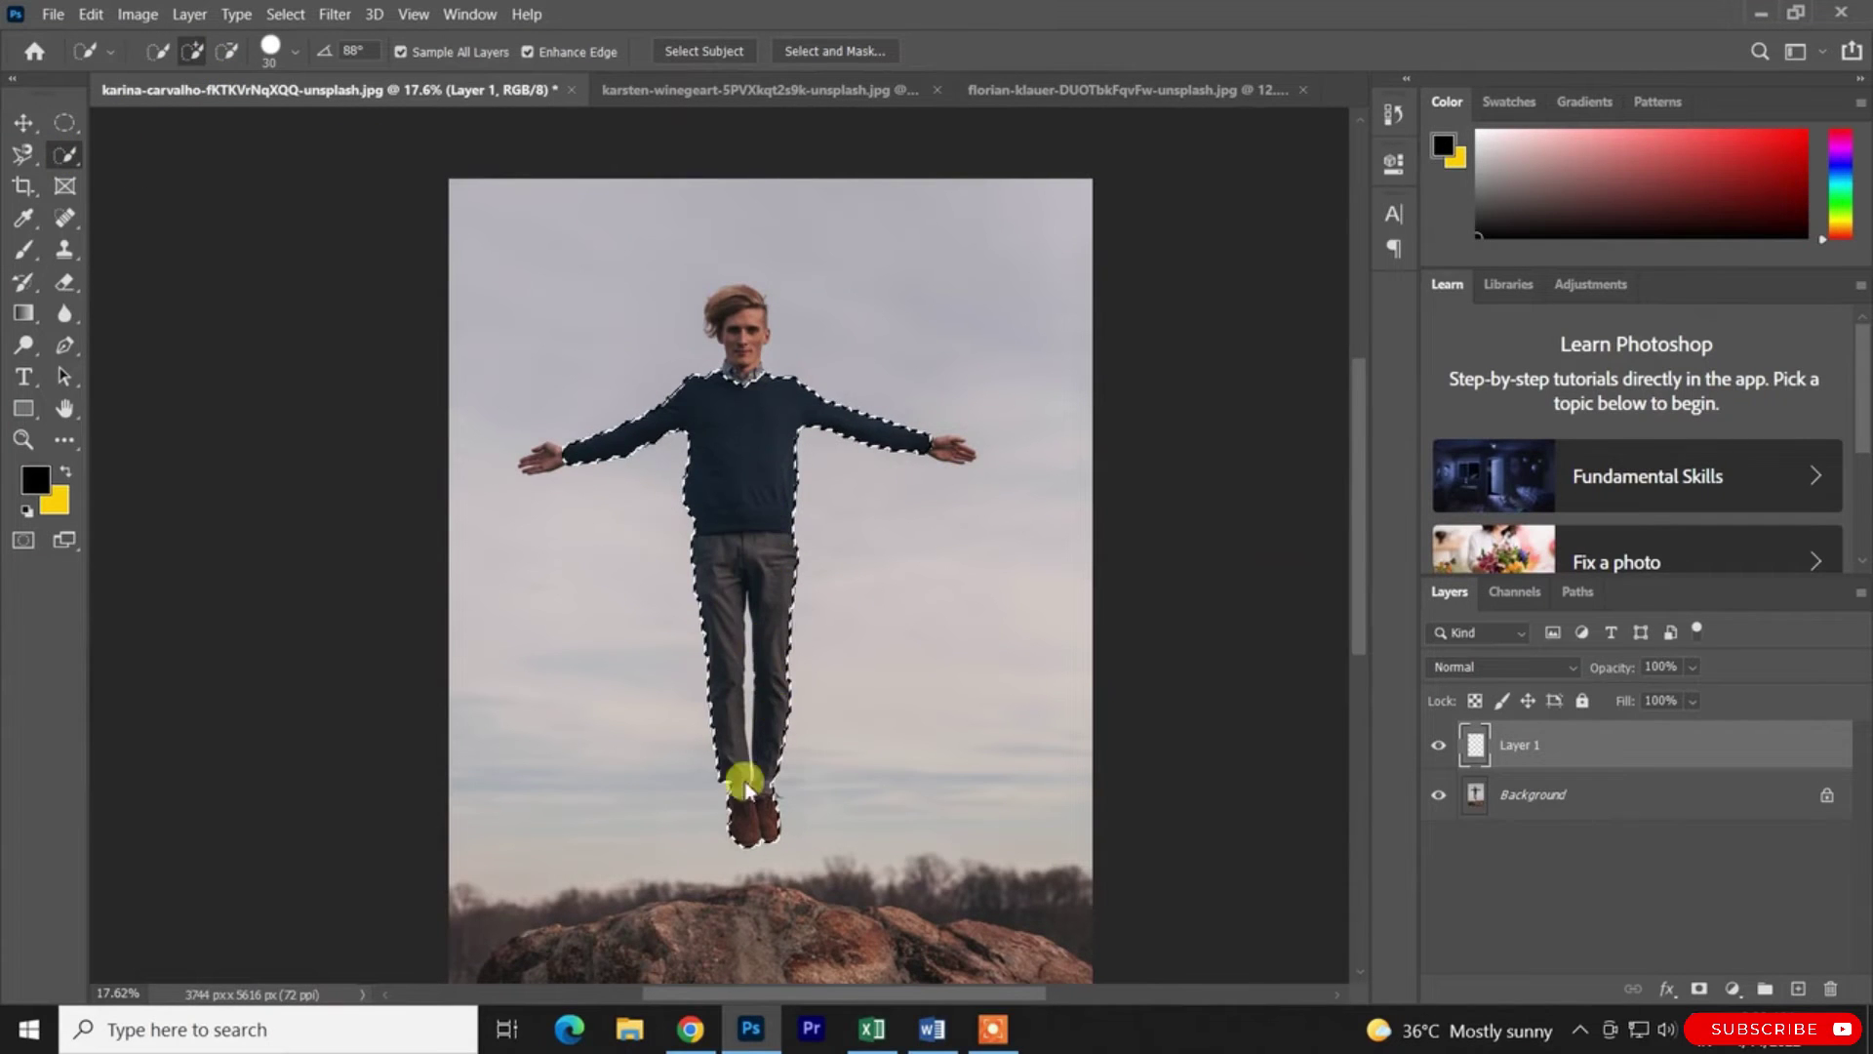
Set the selection brush to a size of 11 px and a hardness of 54%
{"action": "scroll", "coordinate": [744, 683], "scroll_direction": "up", "scroll_amount": 7}
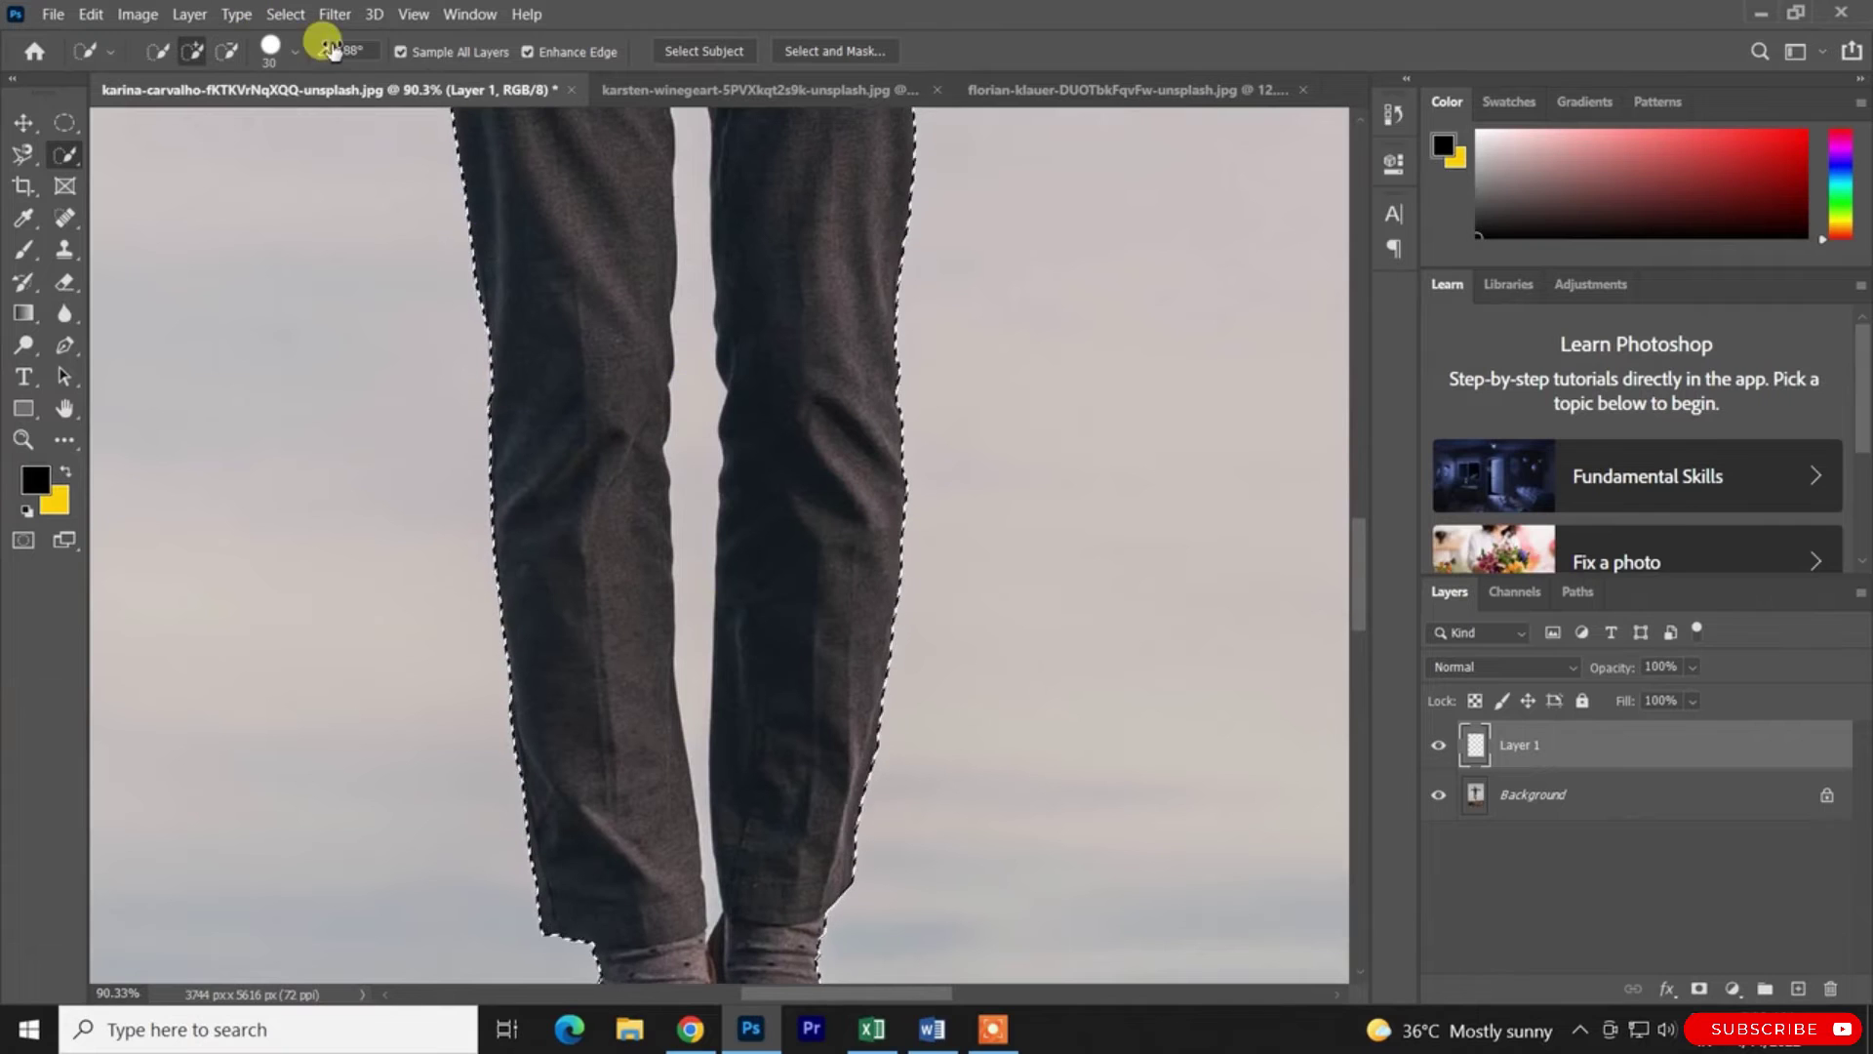
{"action": "left_click", "coordinate": [293, 50]}
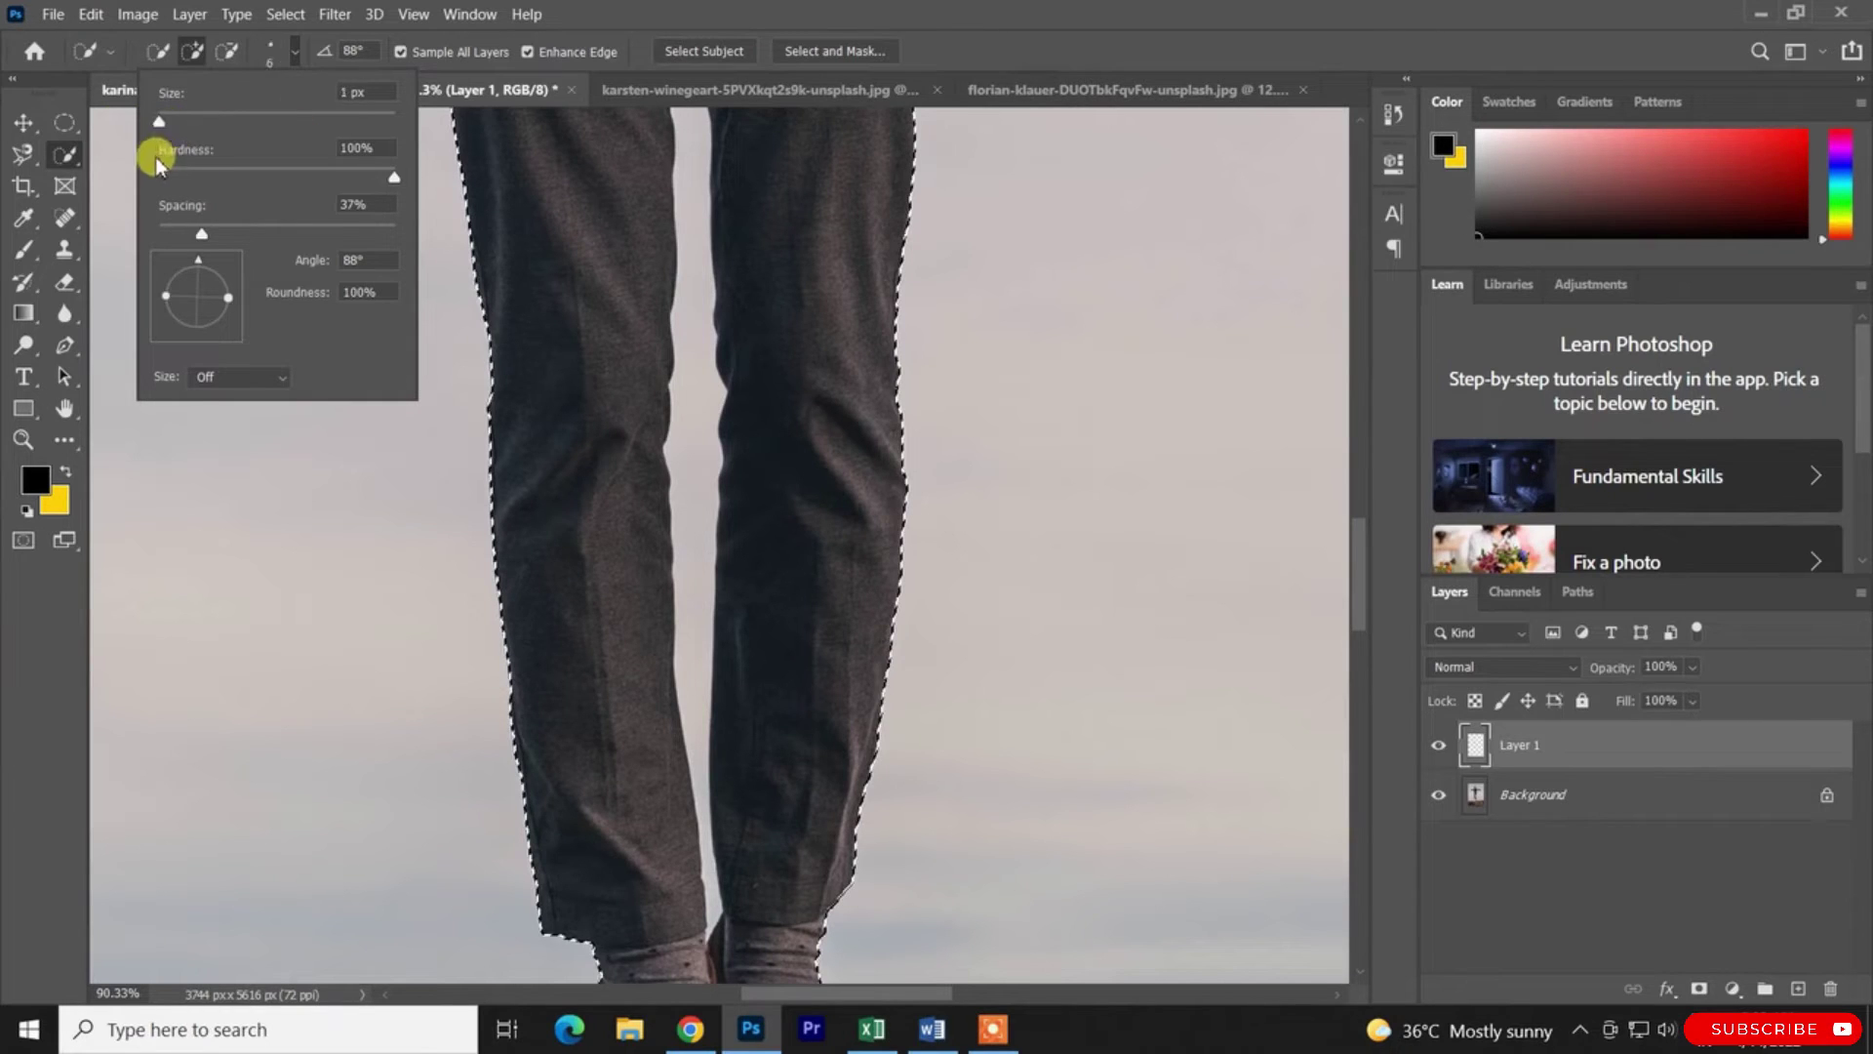
{"action": "left_click_drag", "start_coordinate": [174, 156], "coordinate": [176, 156]}
{"action": "left_click", "coordinate": [381, 174]}
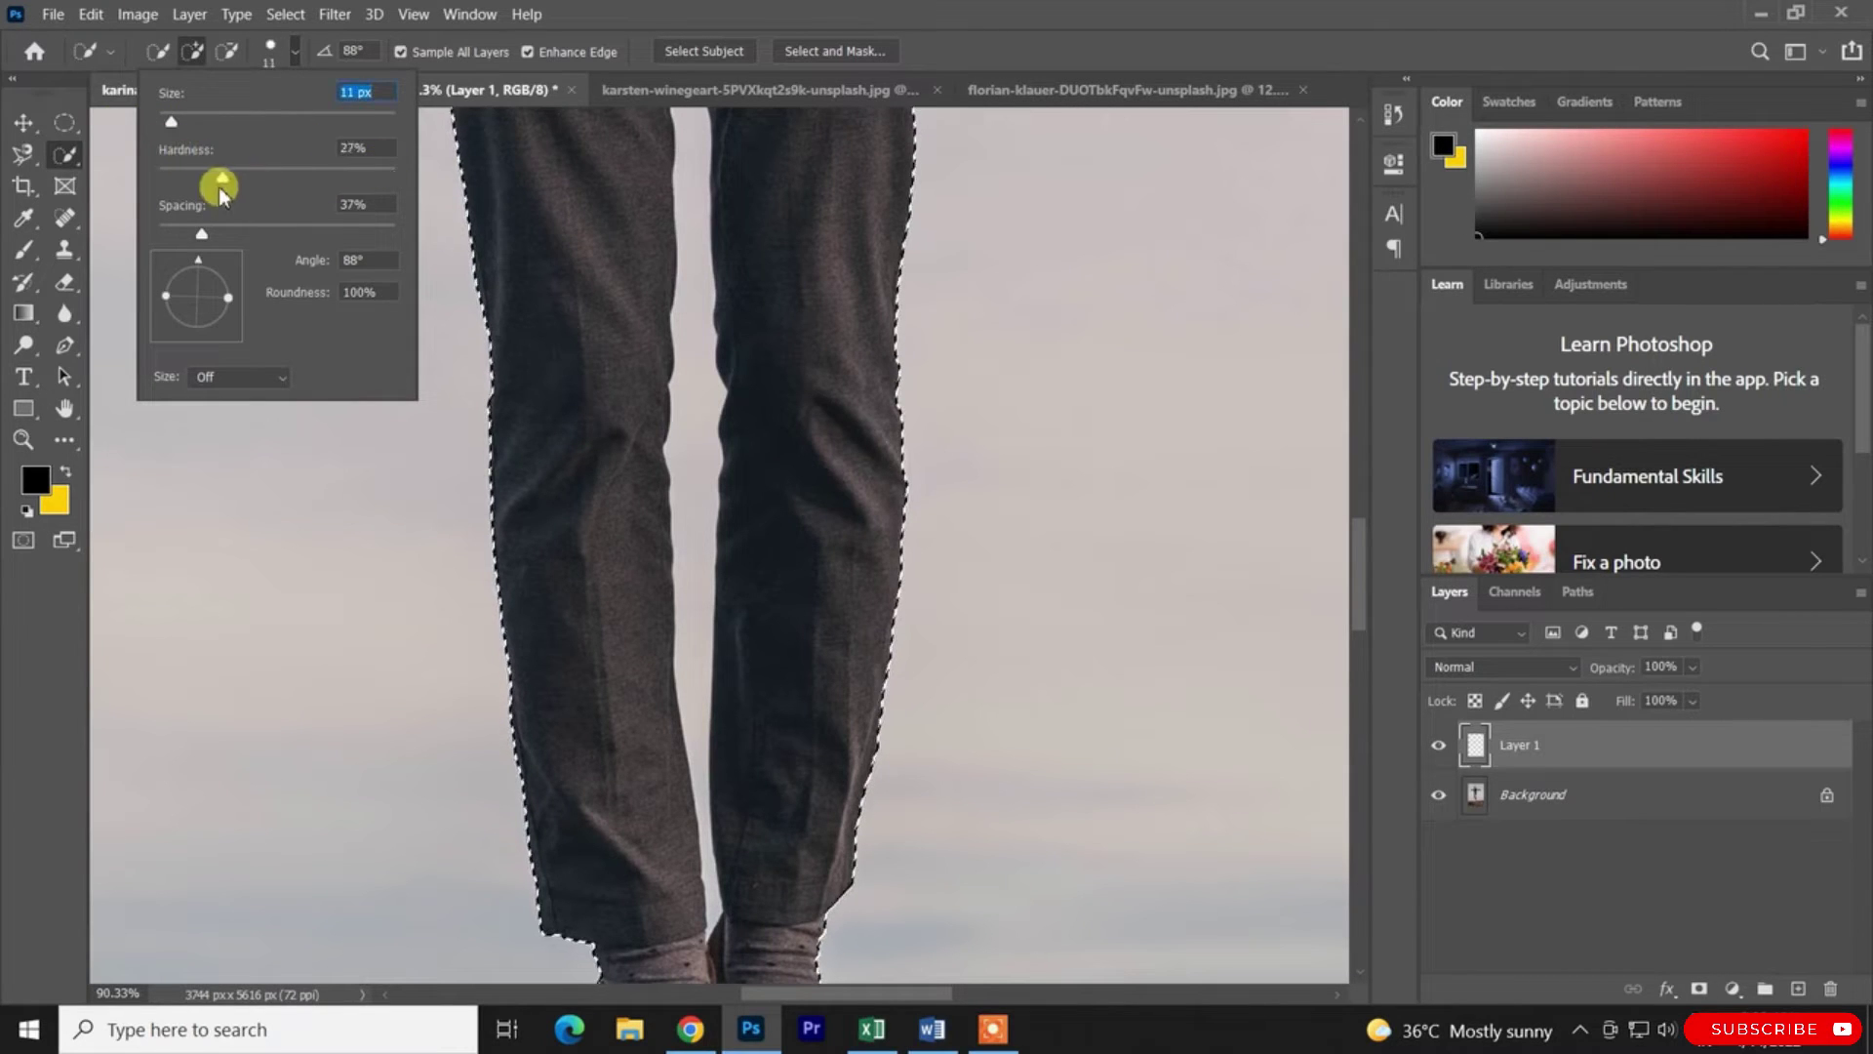
{"action": "left_click_drag", "start_coordinate": [289, 221], "coordinate": [288, 222]}
Subtract the background between the trouser legs from the selection and add the clipped inner leg edge back
{"action": "left_click_drag", "start_coordinate": [697, 393], "coordinate": [693, 316]}
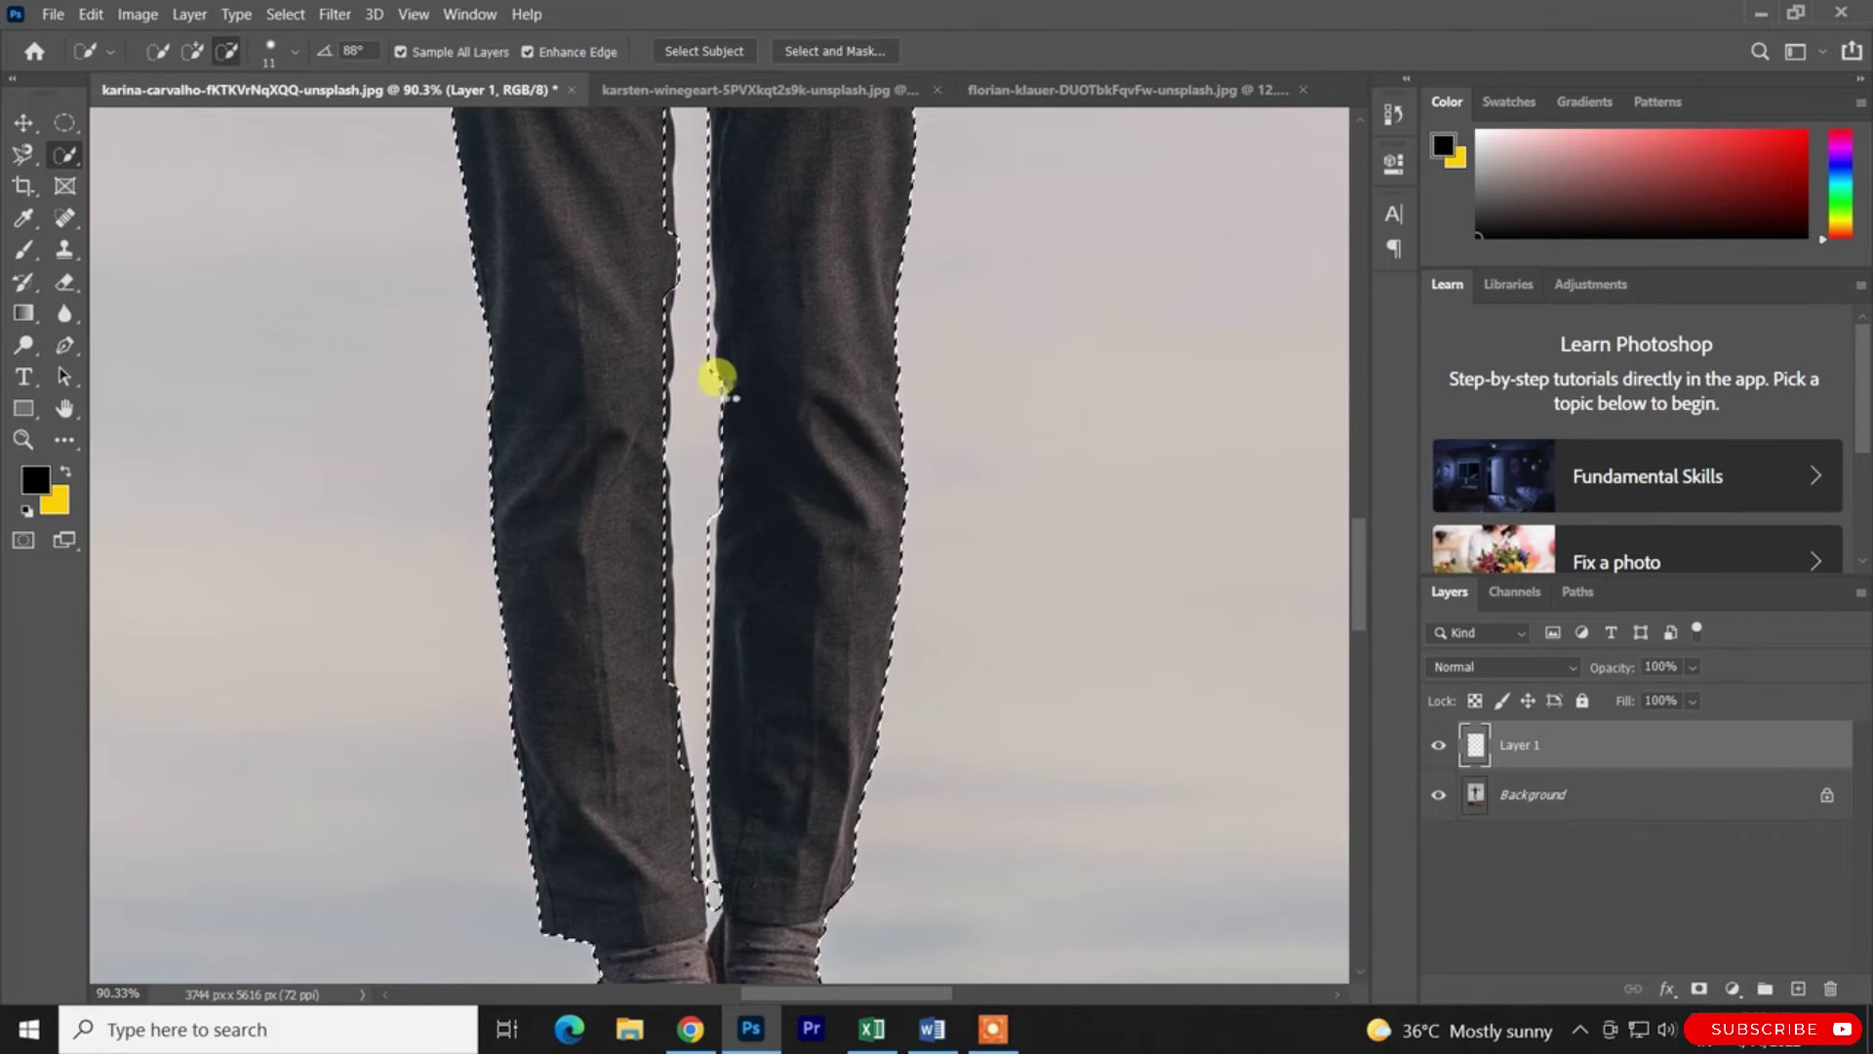
{"action": "scroll", "coordinate": [719, 485], "scroll_direction": "up", "scroll_amount": 3}
{"action": "mouse_move", "coordinate": [726, 493]}
{"action": "left_mouse_down"}
{"action": "mouse_move", "coordinate": [682, 443]}
{"action": "mouse_move", "coordinate": [676, 498]}
{"action": "mouse_move", "coordinate": [673, 460]}
{"action": "left_mouse_up"}
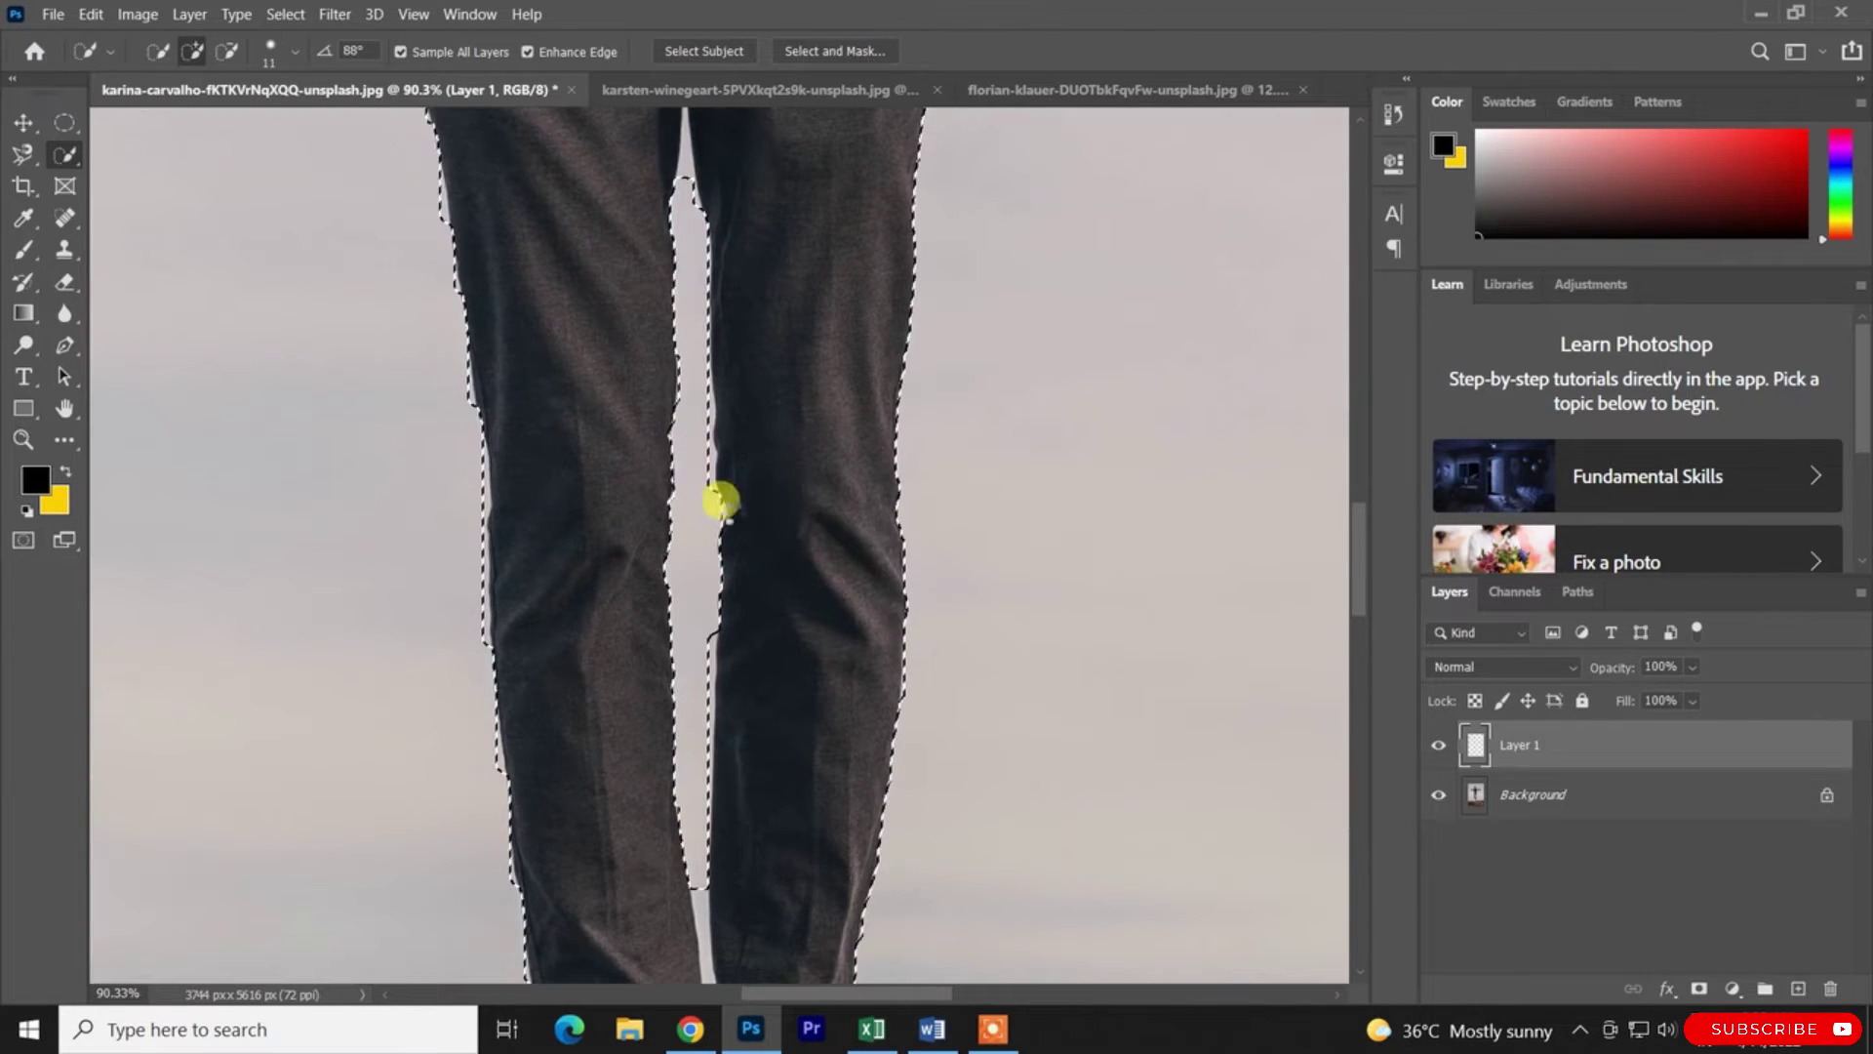
Reduce the brush to 6 px, subtract the narrow gap between the lower trouser legs and restore the clipped trouser edges
{"action": "scroll", "coordinate": [724, 496], "scroll_direction": "up", "scroll_amount": 4}
{"action": "scroll", "coordinate": [637, 649], "scroll_direction": "down", "scroll_amount": 7}
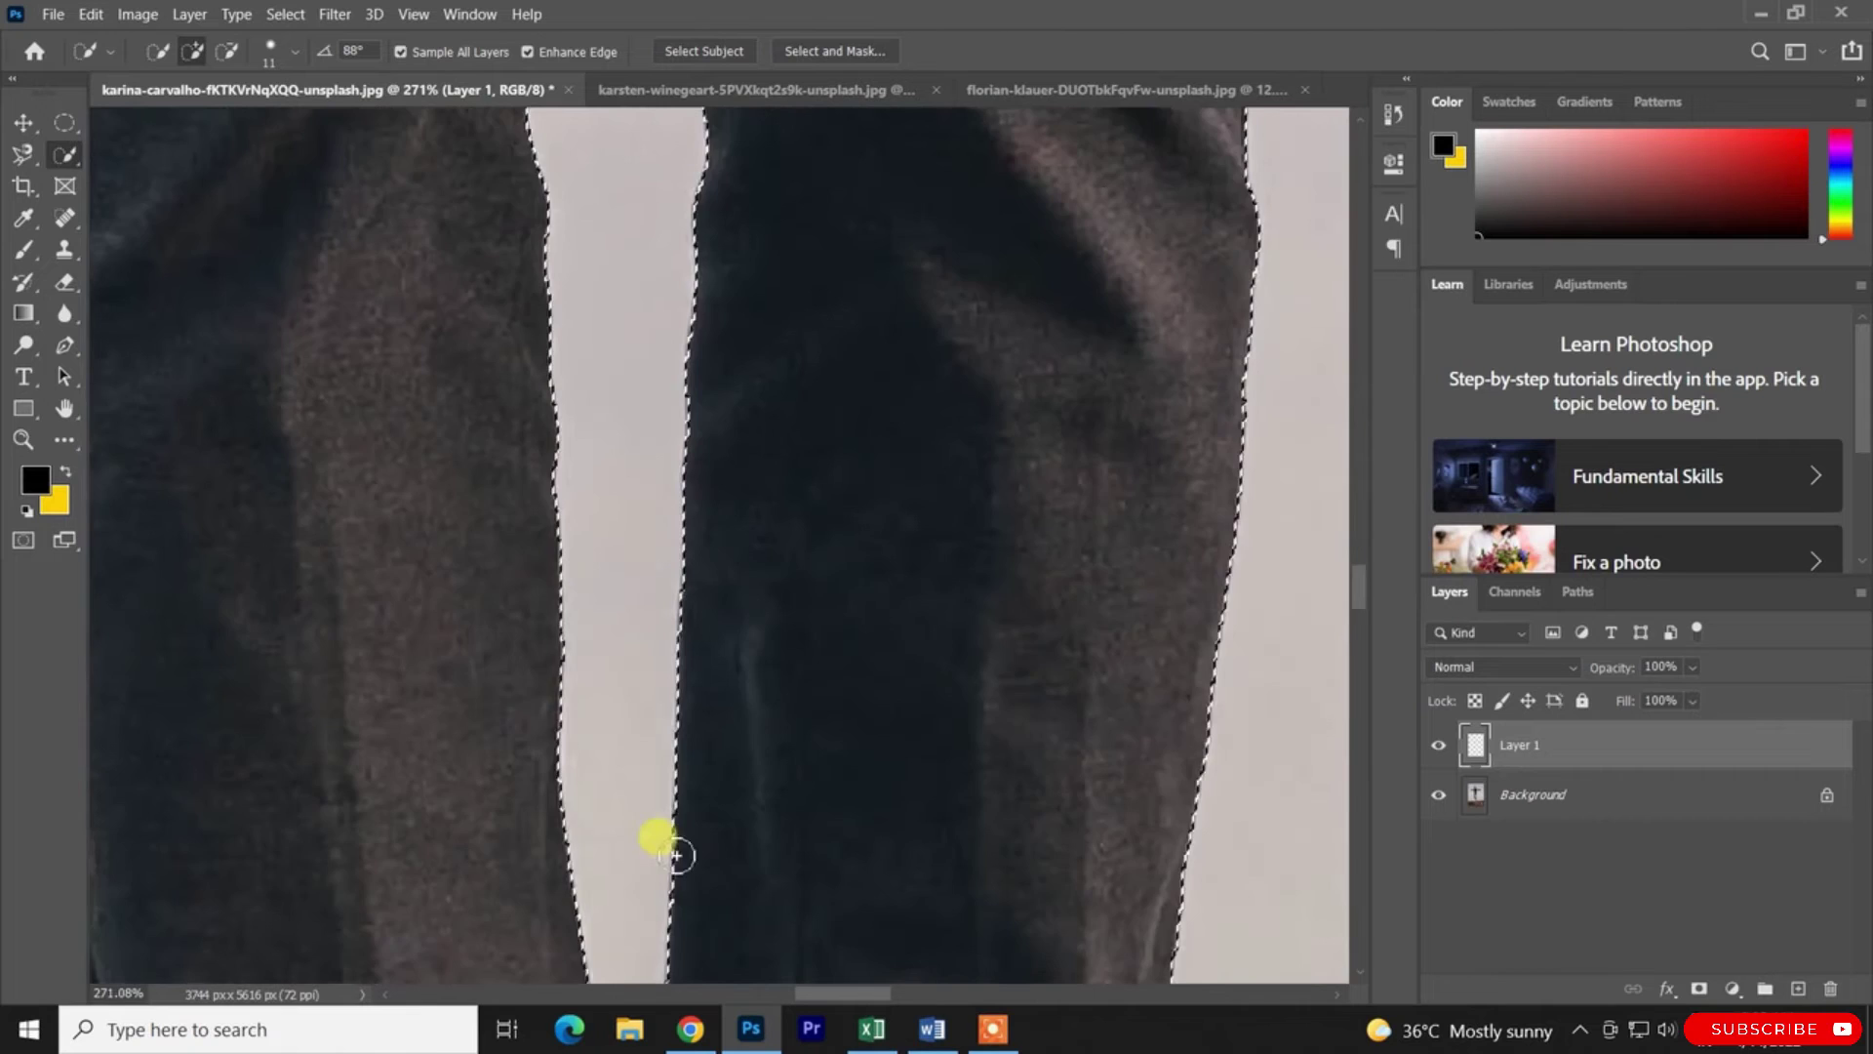
{"action": "right_click", "coordinate": [632, 659], "text": "alt"}
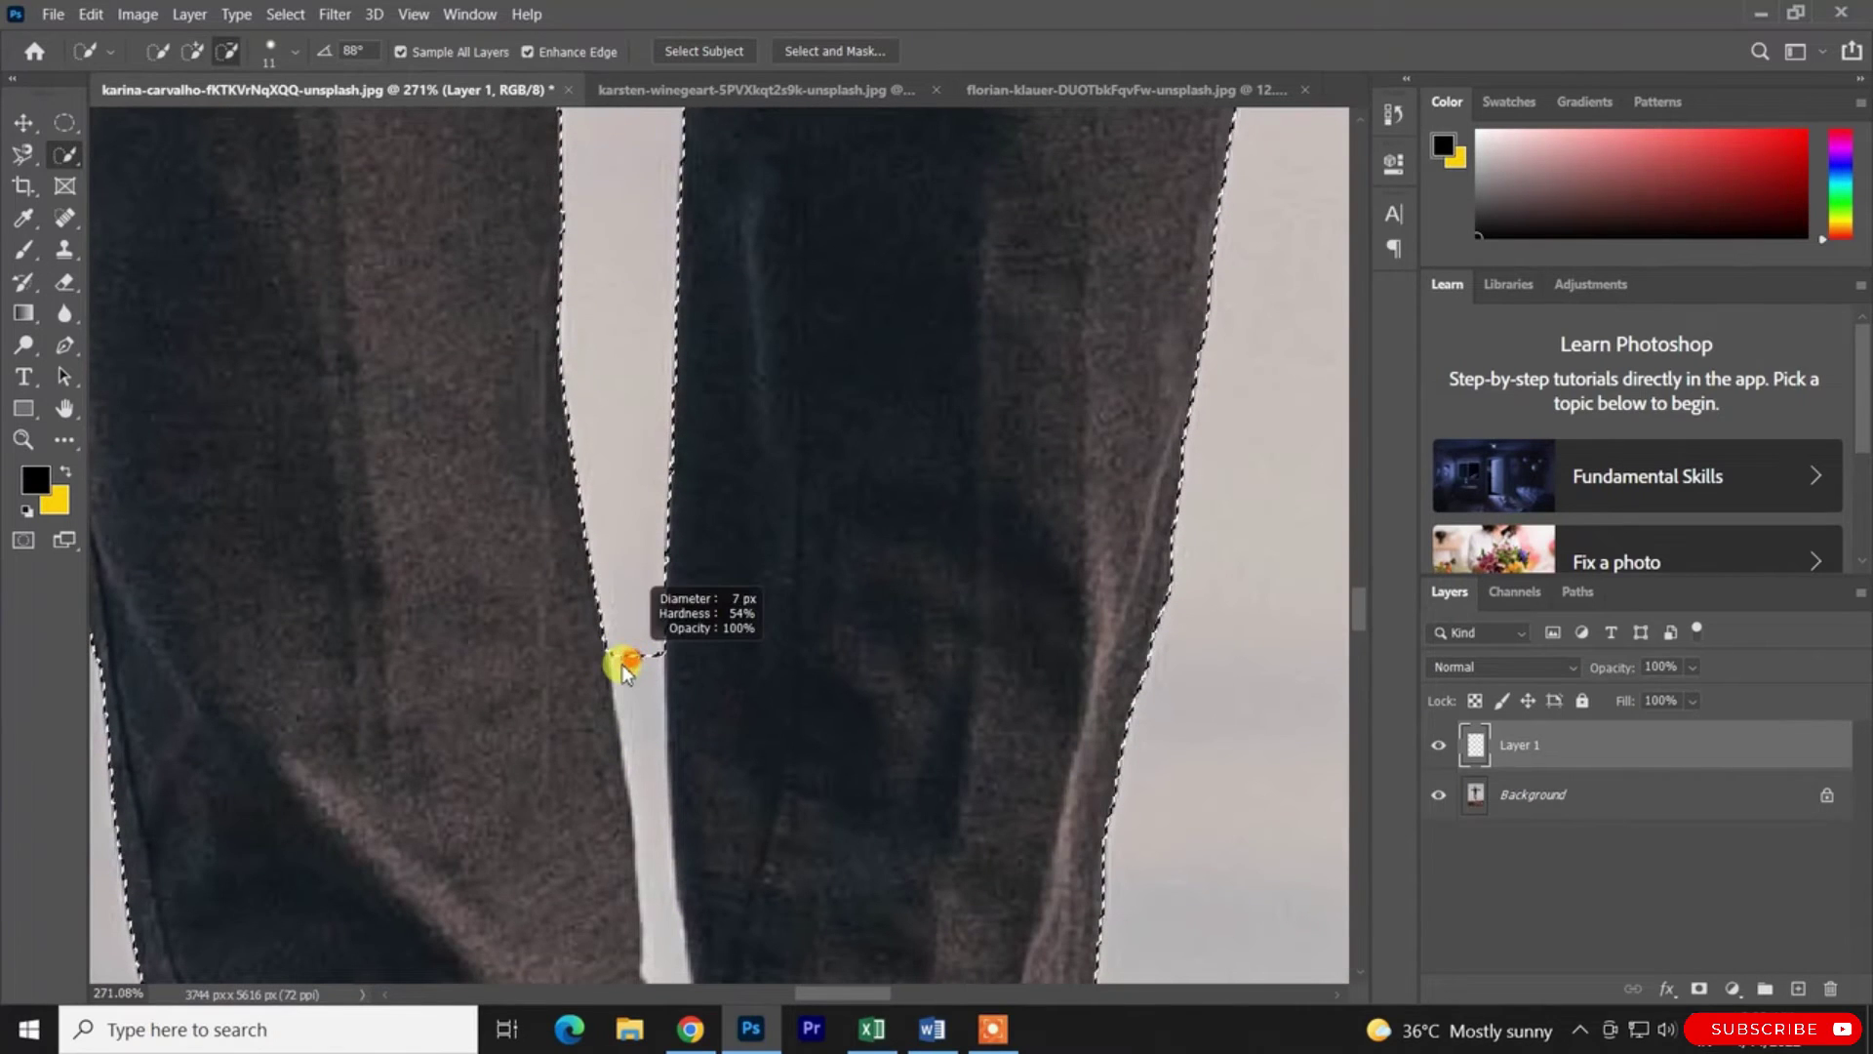
{"action": "left_click", "coordinate": [631, 665]}
{"action": "left_click_drag", "start_coordinate": [633, 666], "coordinate": [673, 881]}
{"action": "left_click_drag", "start_coordinate": [681, 946], "coordinate": [678, 952]}
{"action": "left_click", "coordinate": [656, 630]}
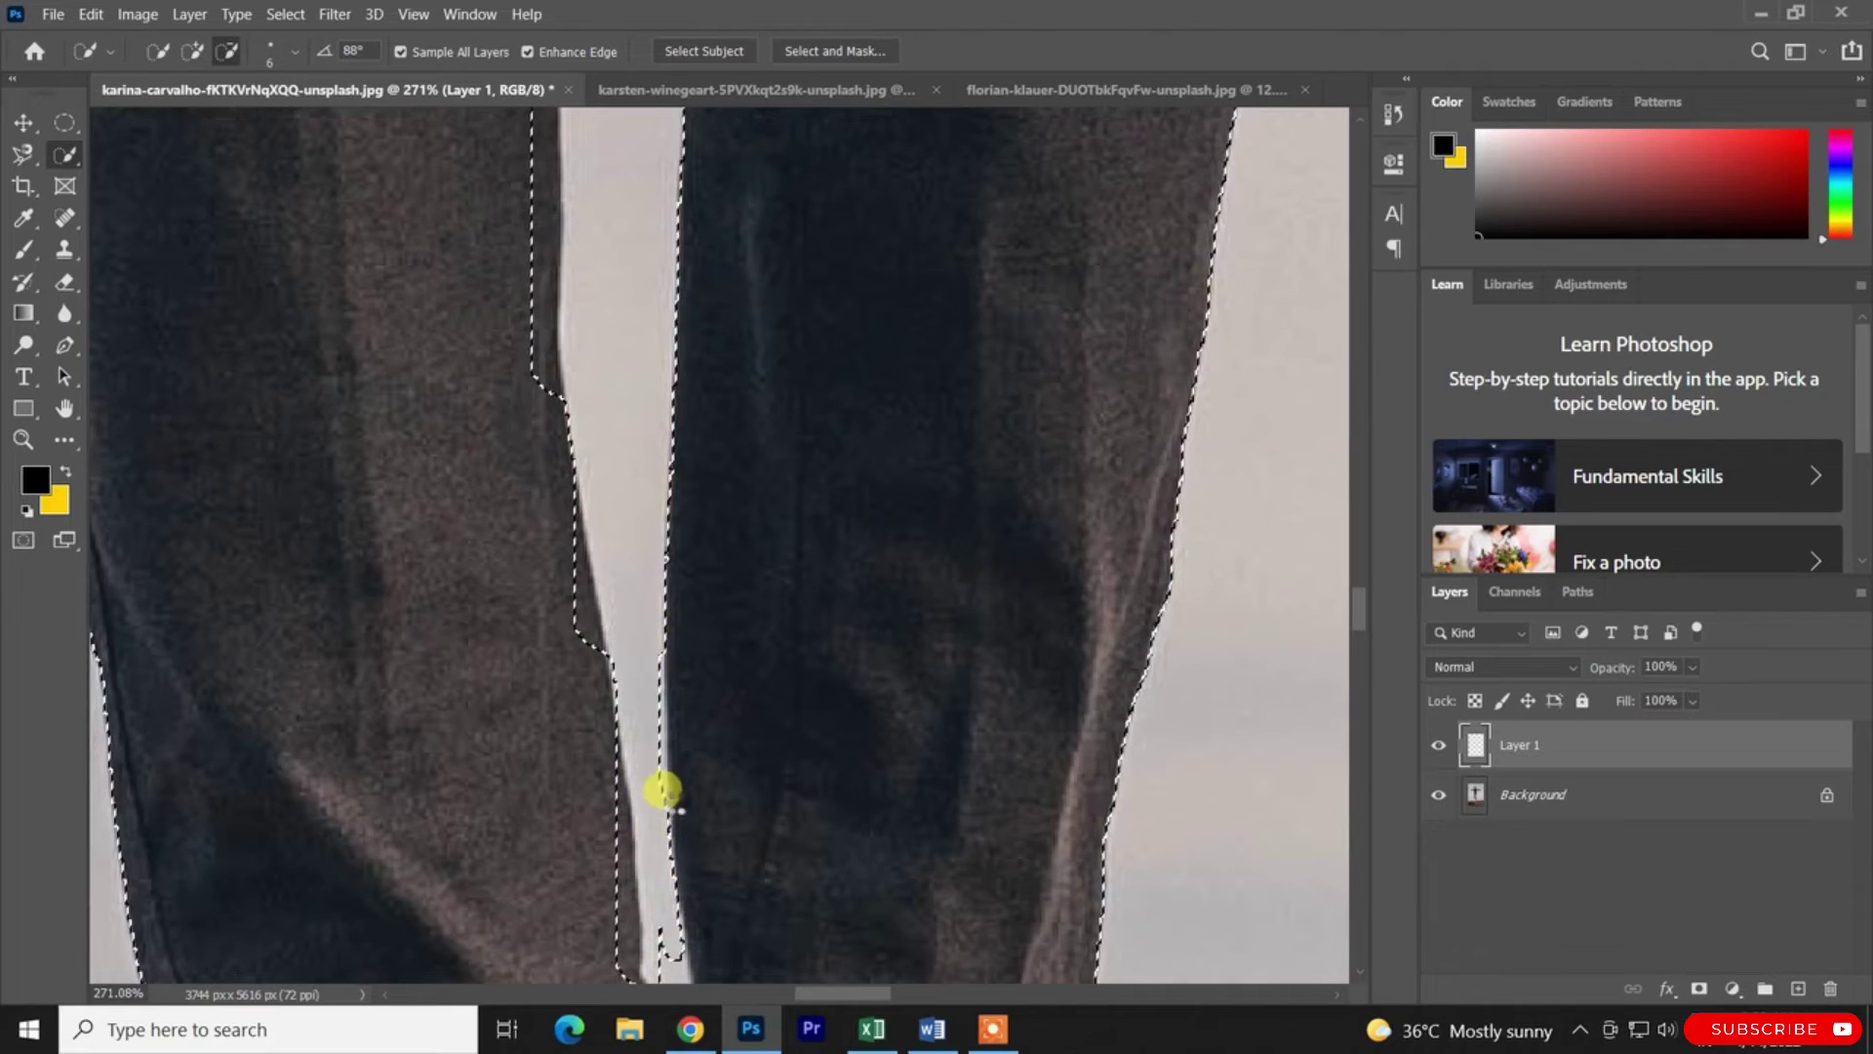
{"action": "scroll", "coordinate": [662, 788], "scroll_direction": "down", "scroll_amount": 3}
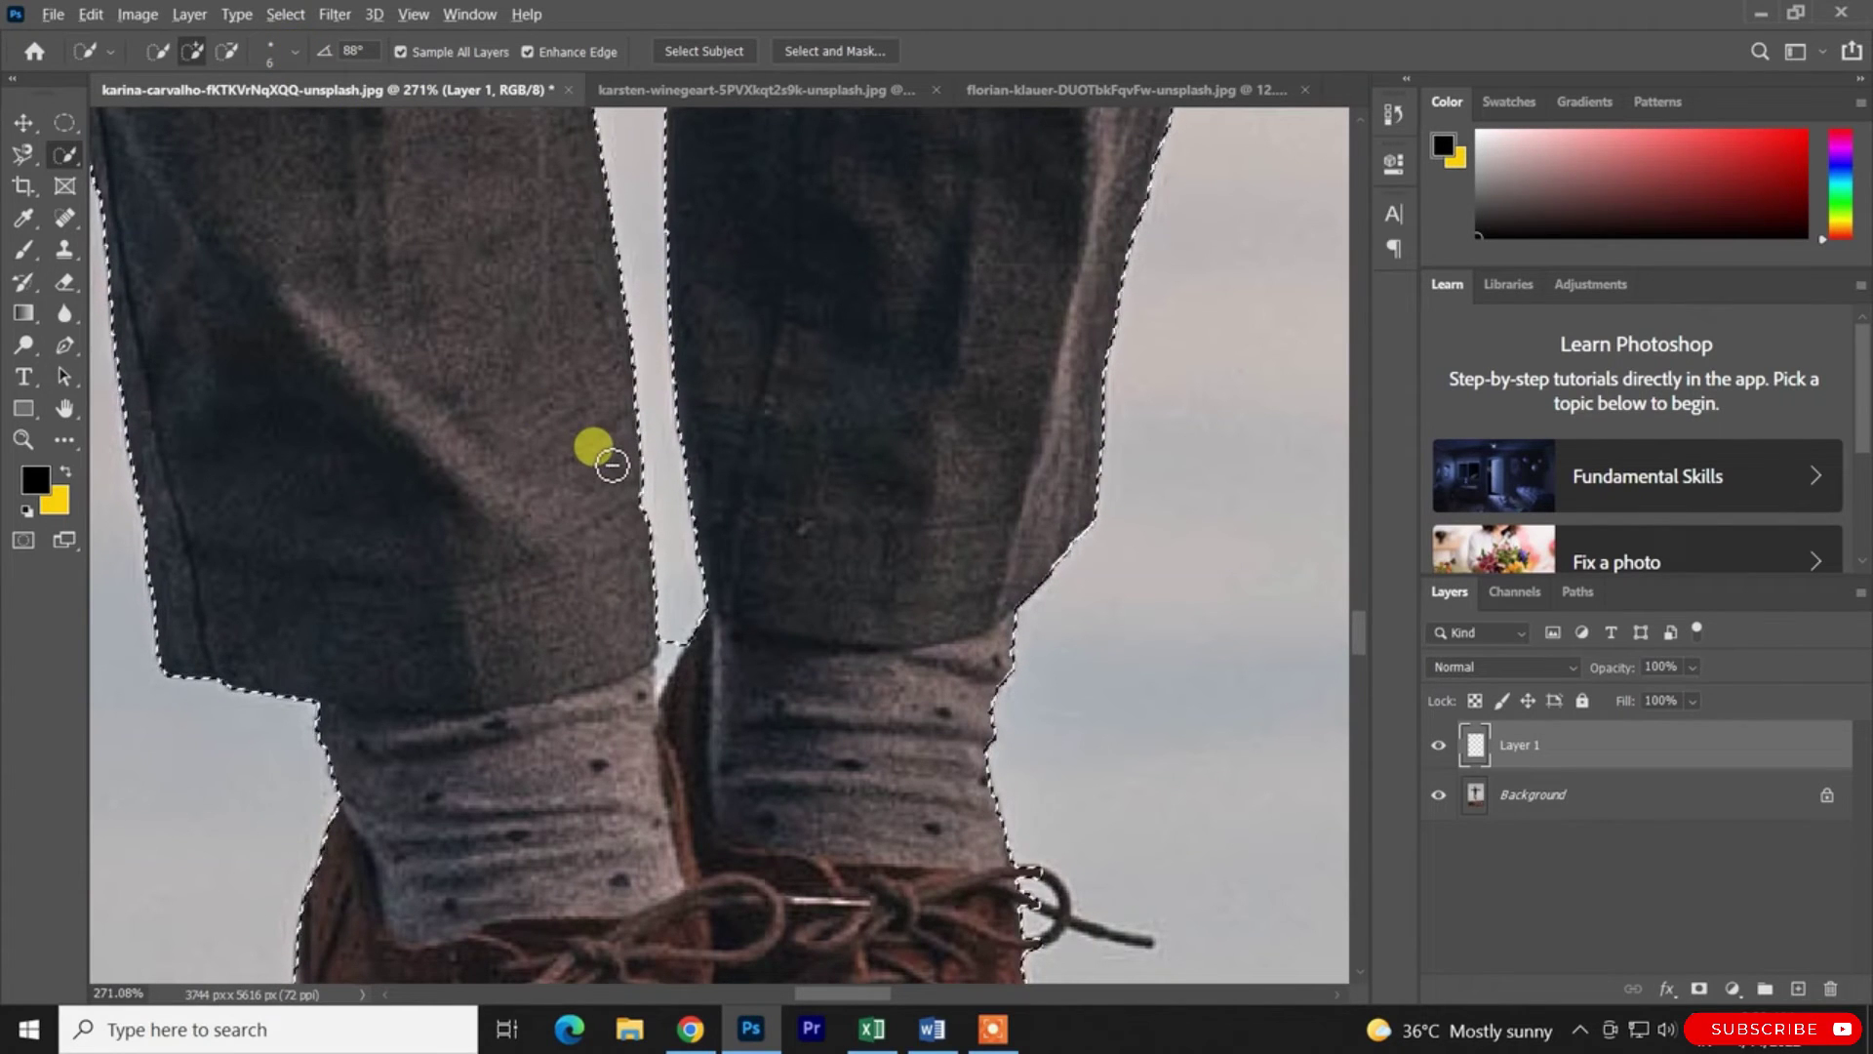
Adjust the brush directly on the canvas, trying a 110 px diameter and 0% hardness before settling on 3 px and 100%
{"action": "key", "text": "alt+x"}
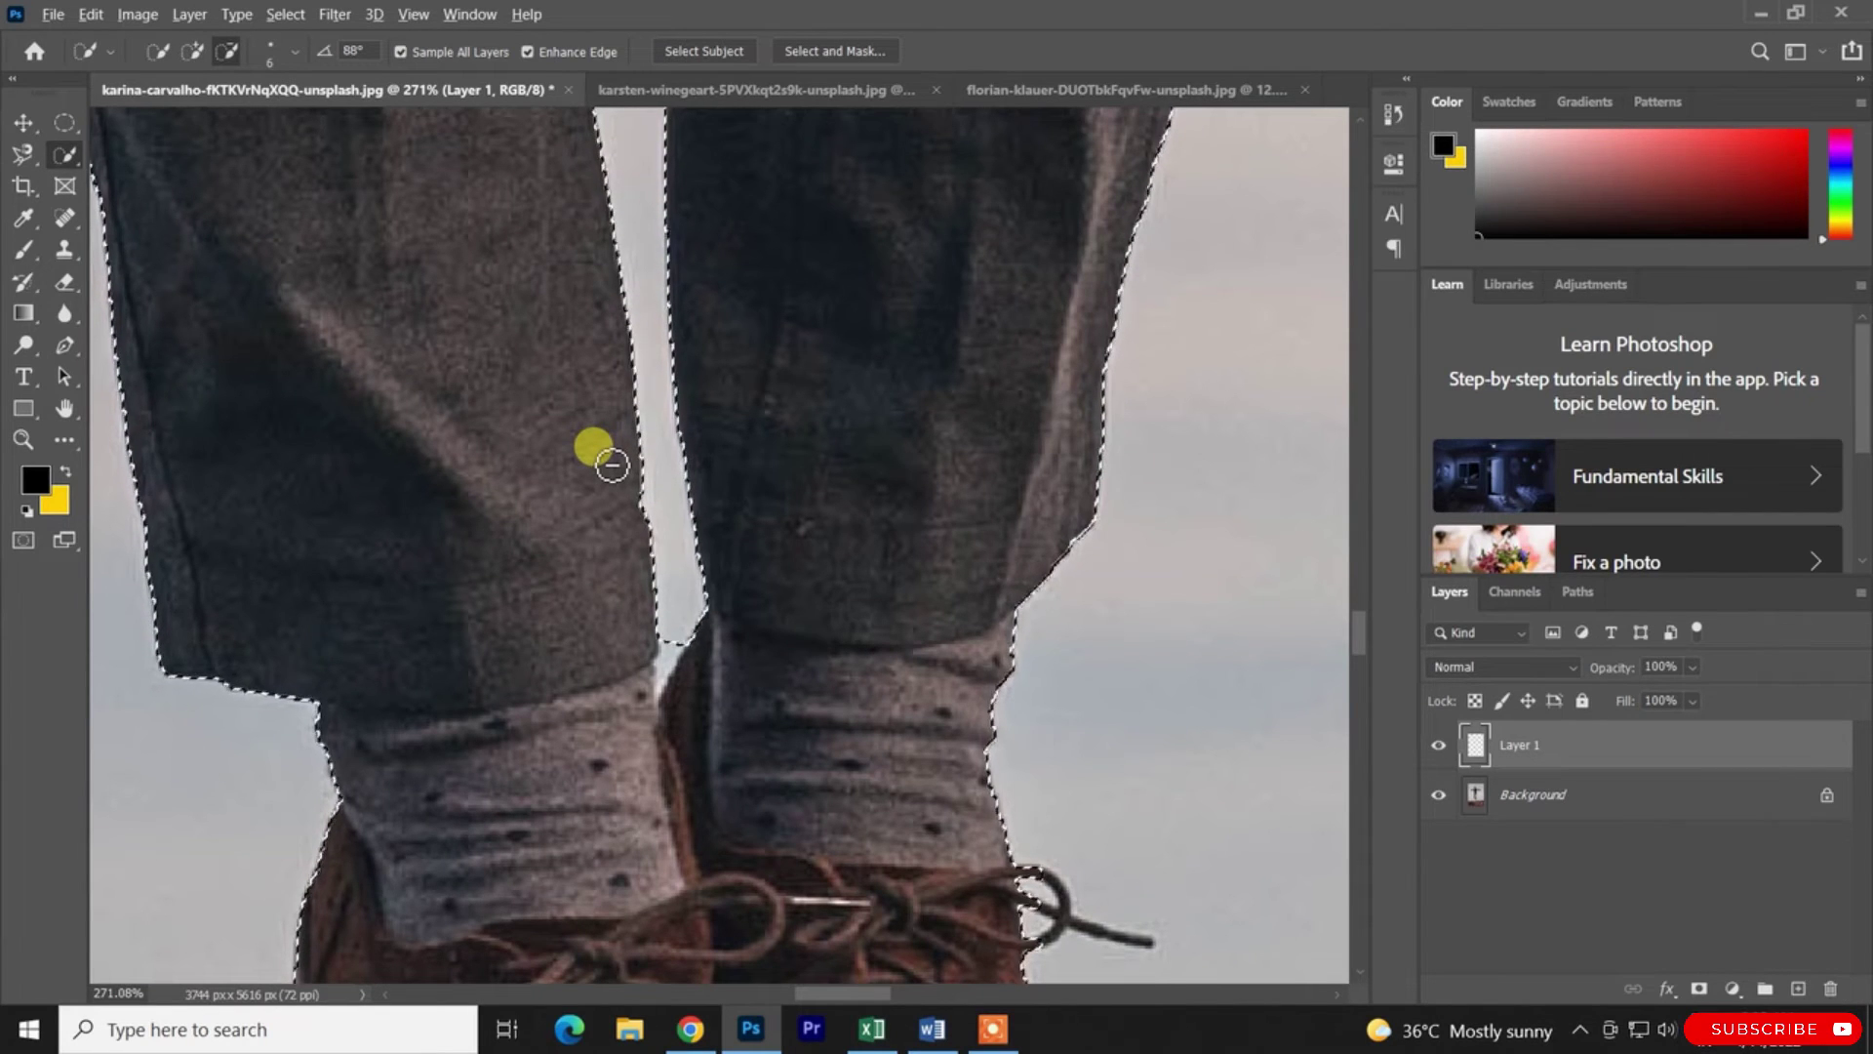
{"action": "right_click", "coordinate": [602, 459], "text": "alt"}
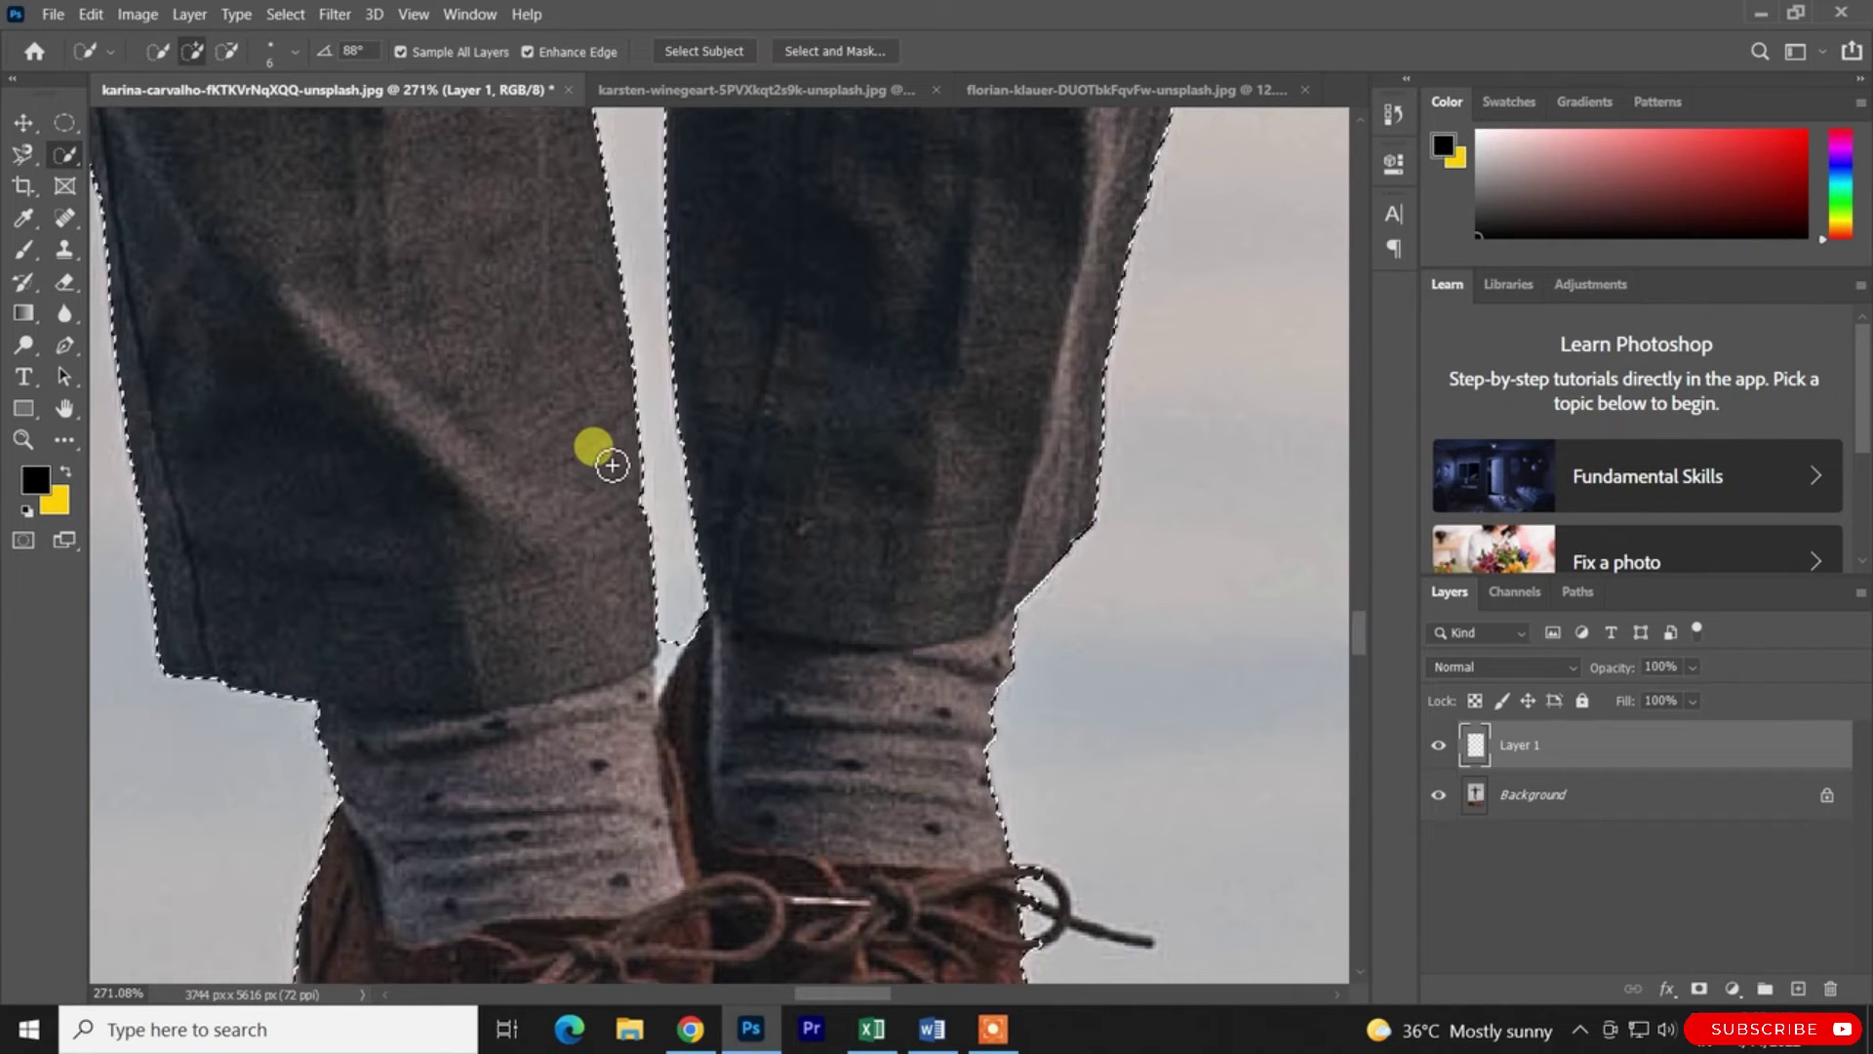
{"action": "right_click", "coordinate": [567, 444], "text": "alt"}
{"action": "left_click_drag", "start_coordinate": [607, 450], "coordinate": [743, 442]}
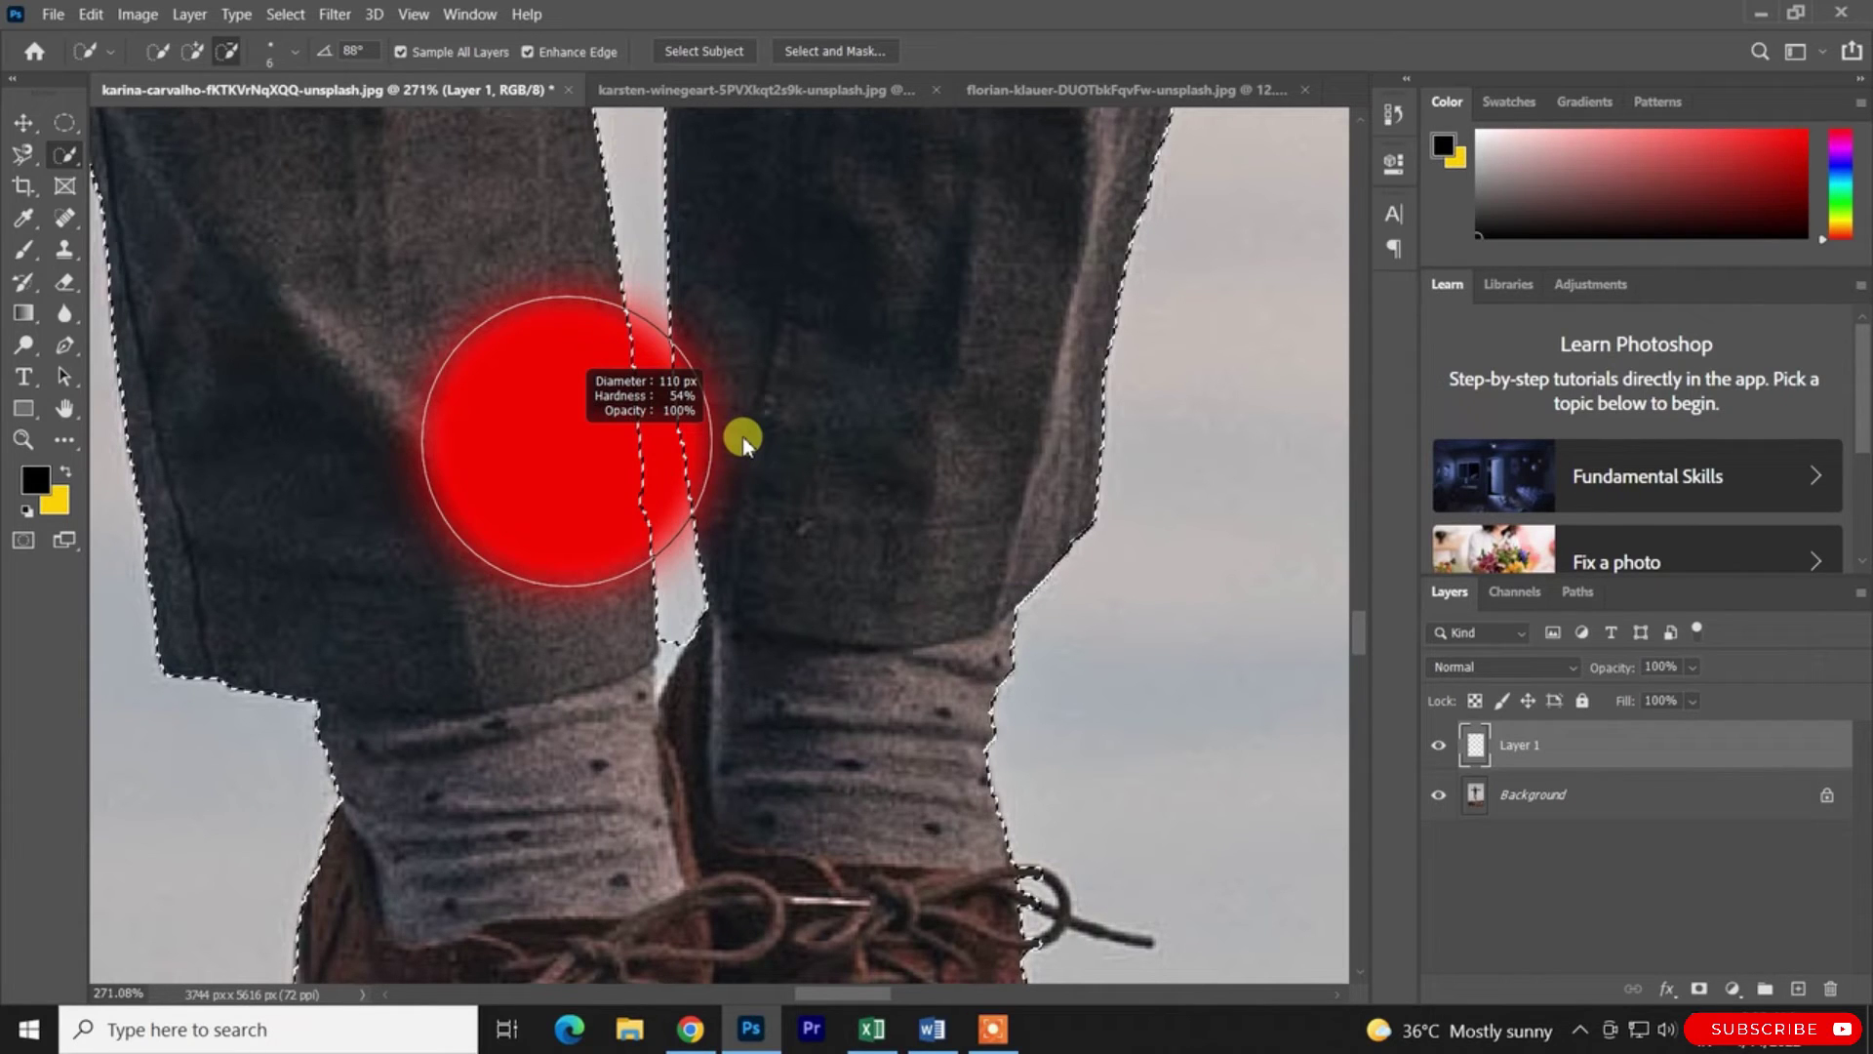
{"action": "mouse_move", "coordinate": [742, 437]}
{"action": "left_mouse_down"}
{"action": "mouse_move", "coordinate": [1300, 469]}
{"action": "mouse_move", "coordinate": [1016, 510]}
{"action": "mouse_move", "coordinate": [473, 511]}
{"action": "mouse_move", "coordinate": [741, 510]}
{"action": "mouse_move", "coordinate": [506, 494]}
{"action": "left_mouse_up"}
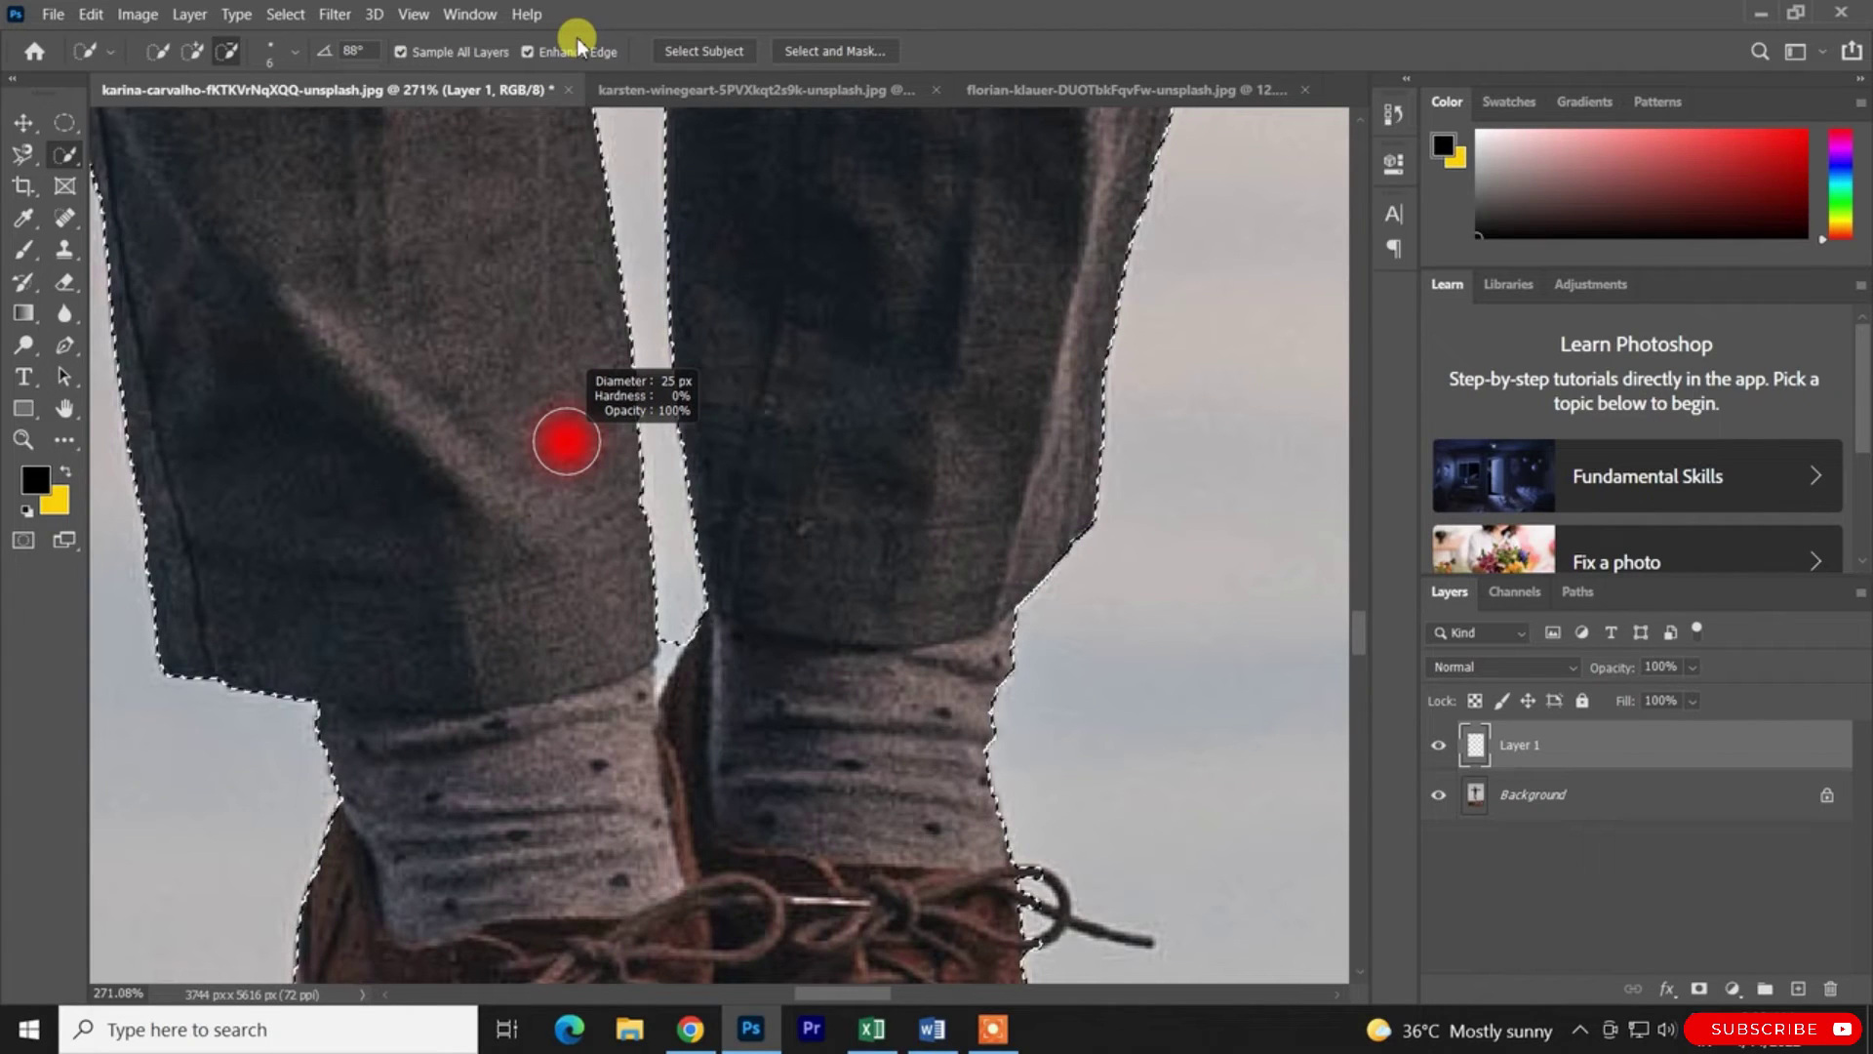
{"action": "left_click_drag", "start_coordinate": [577, 37], "coordinate": [571, 314]}
{"action": "left_click_drag", "start_coordinate": [548, 780], "coordinate": [549, 763]}
Subtract the remaining sliver of background between the socks and trouser hems from the selection
{"action": "scroll", "coordinate": [712, 507], "scroll_direction": "up", "scroll_amount": 7}
{"action": "left_click_drag", "start_coordinate": [682, 636], "coordinate": [599, 671]}
{"action": "mouse_move", "coordinate": [648, 753]}
{"action": "left_mouse_down"}
{"action": "mouse_move", "coordinate": [607, 879]}
{"action": "mouse_move", "coordinate": [619, 736]}
{"action": "mouse_move", "coordinate": [628, 765]}
{"action": "mouse_move", "coordinate": [615, 616]}
{"action": "left_mouse_up"}
{"action": "scroll", "coordinate": [610, 607], "scroll_direction": "down", "scroll_amount": 10}
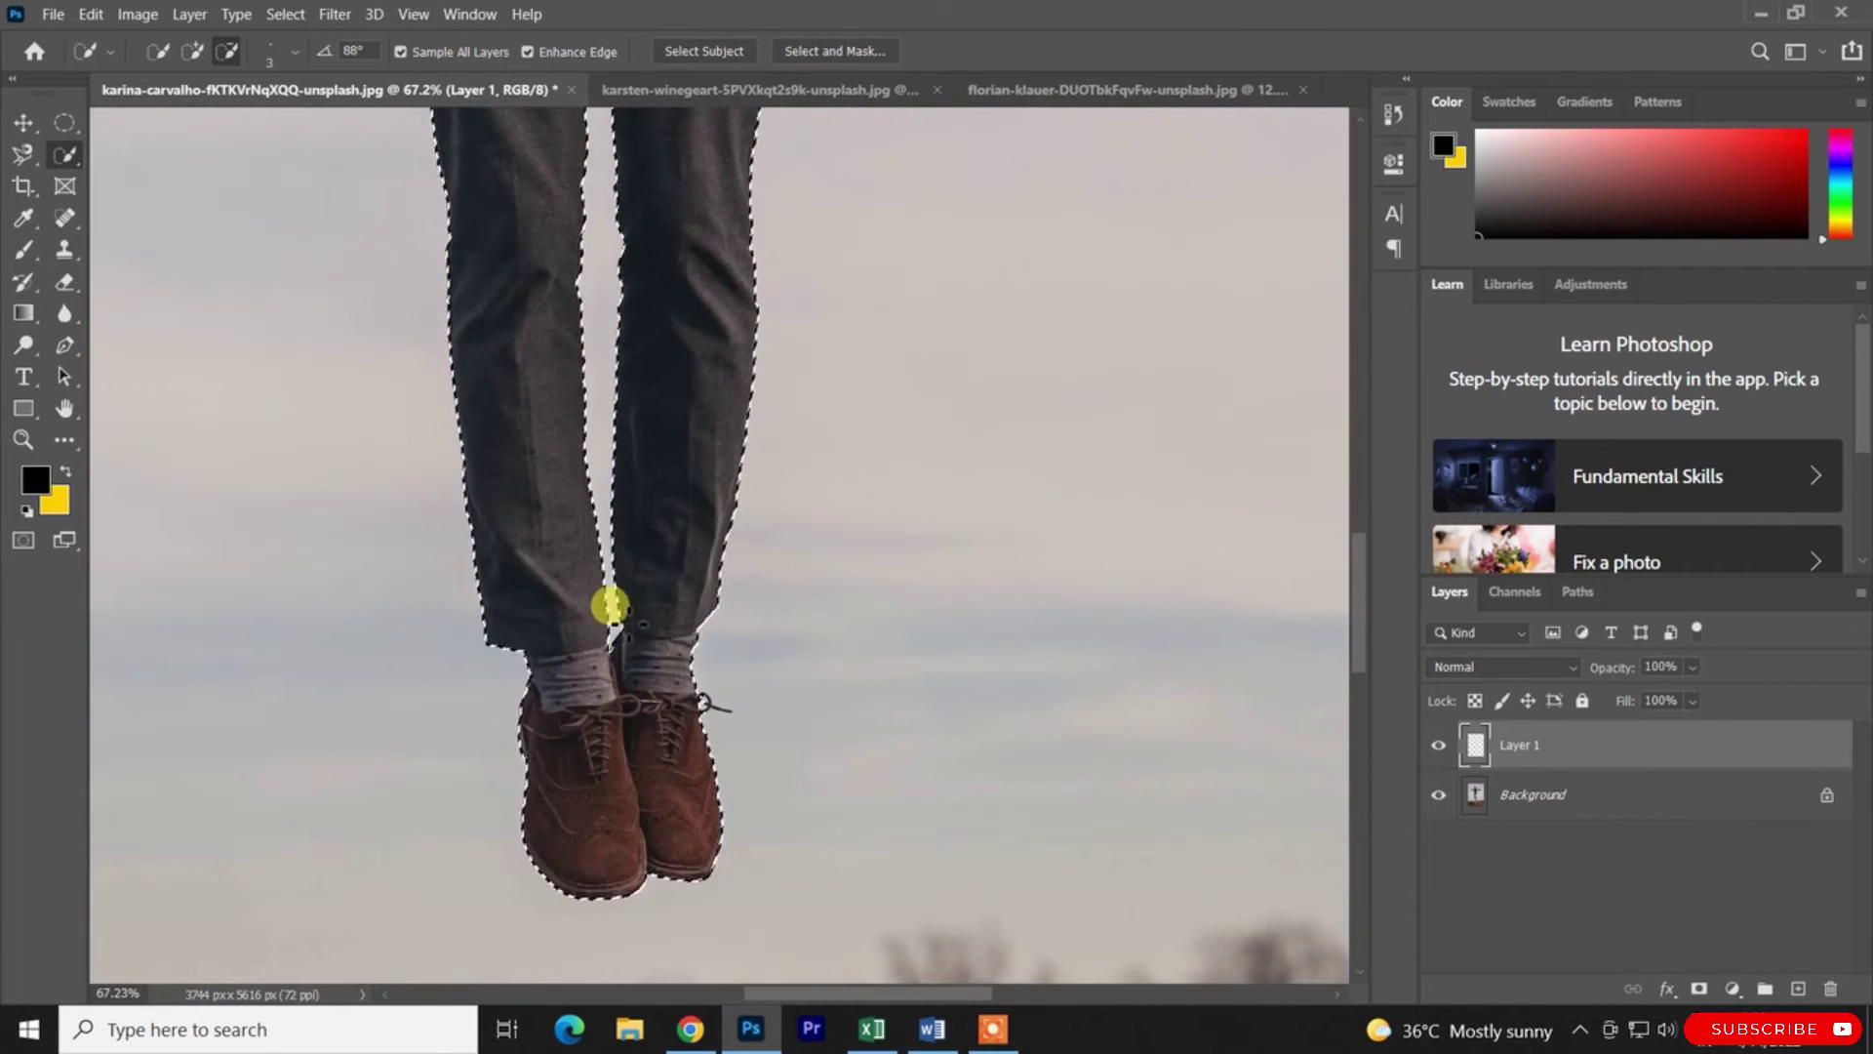
Subtract the narrow wedge of background at the top of the gap between the man's legs from the selection
{"action": "scroll", "coordinate": [629, 593], "scroll_direction": "down", "scroll_amount": 3}
{"action": "scroll", "coordinate": [640, 543], "scroll_direction": "up", "scroll_amount": 10}
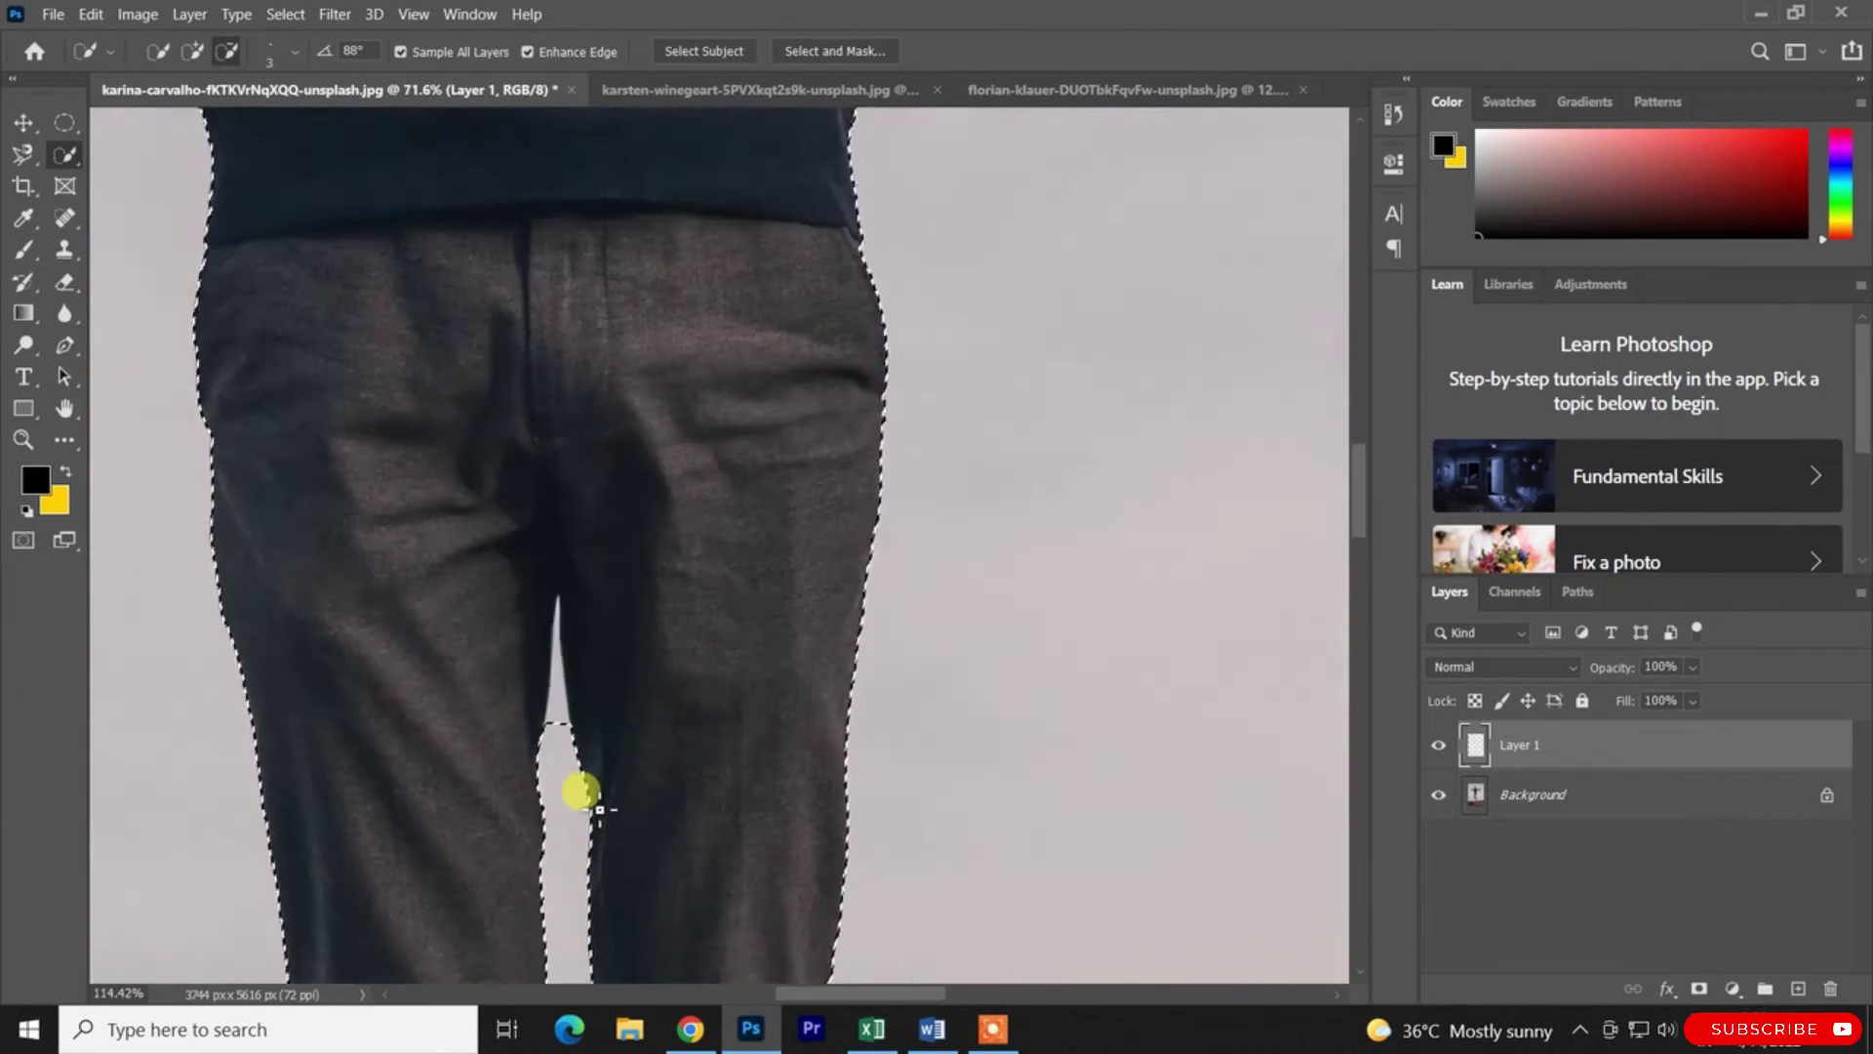
{"action": "mouse_move", "coordinate": [534, 554]}
{"action": "left_mouse_down"}
{"action": "mouse_move", "coordinate": [558, 377]}
{"action": "mouse_move", "coordinate": [544, 475]}
{"action": "left_mouse_up"}
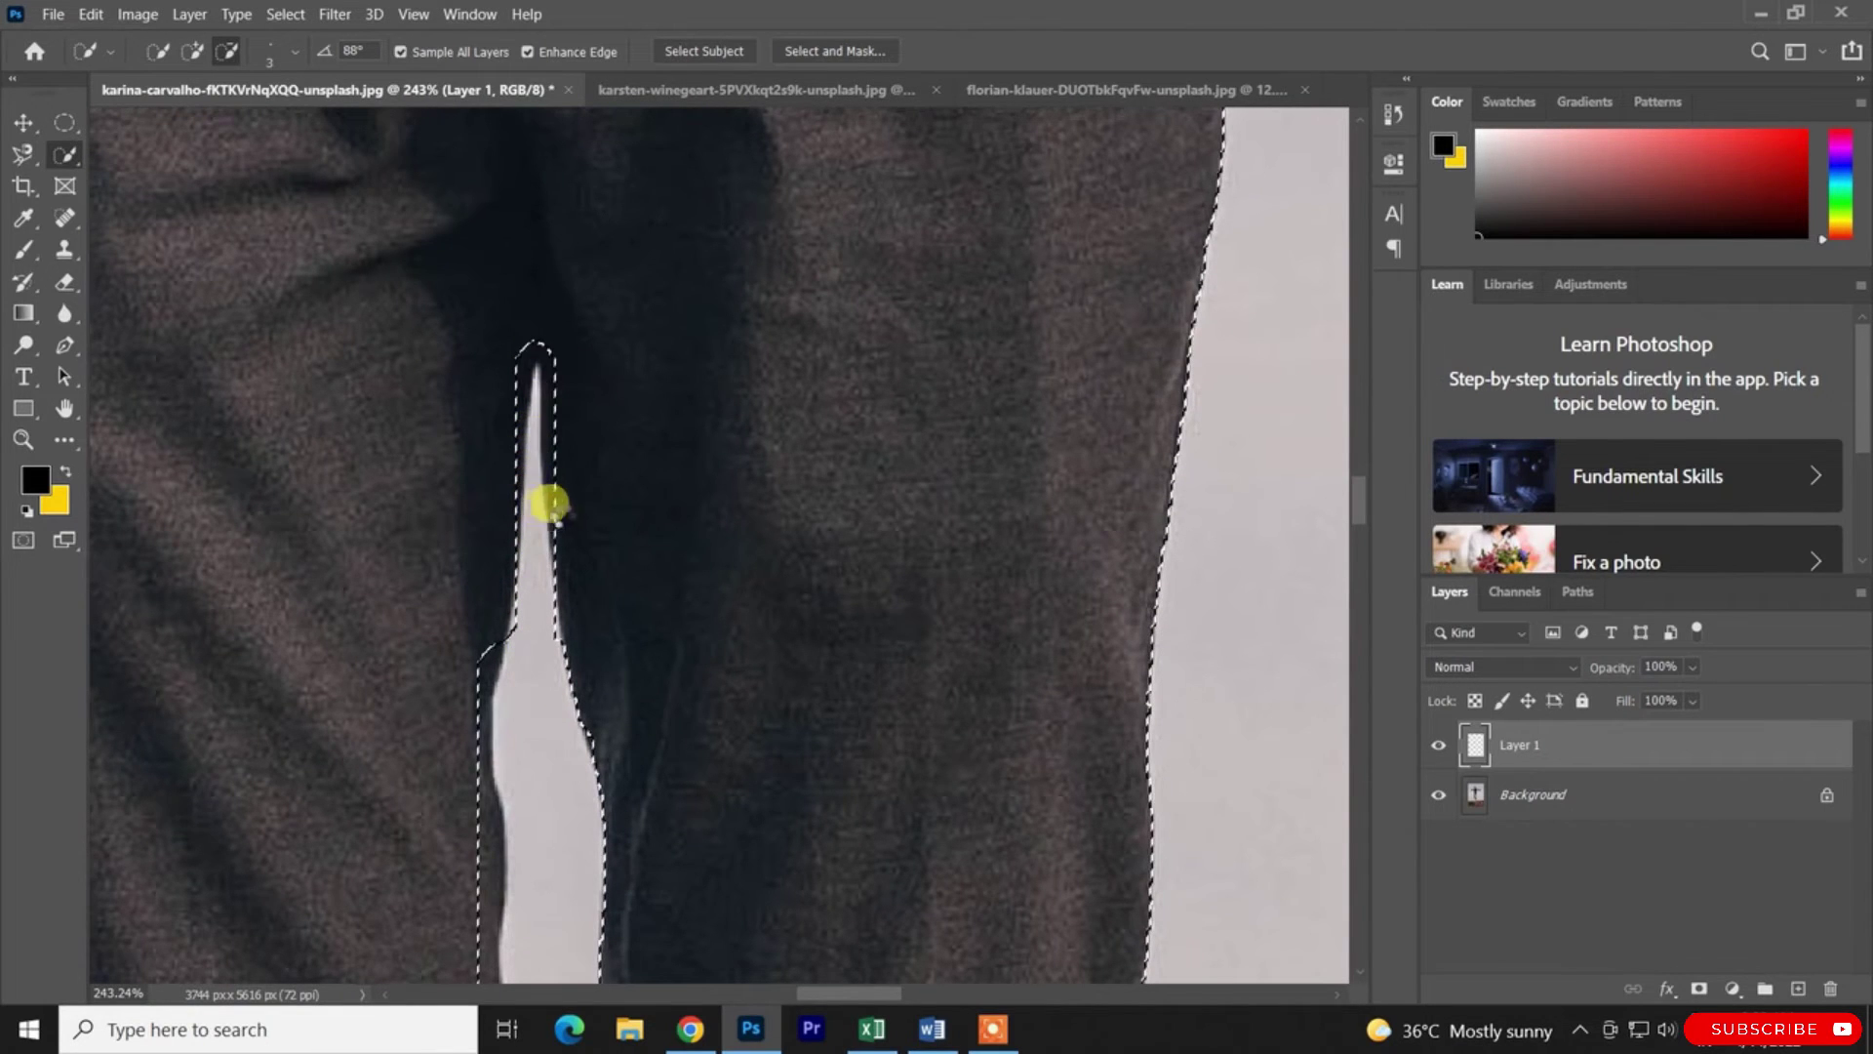
Rotate the Quick Selection brush tip, trying angles such as 116° before settling on 66°
{"action": "scroll", "coordinate": [602, 491], "scroll_direction": "down", "scroll_amount": 7}
{"action": "scroll", "coordinate": [602, 410], "scroll_direction": "up", "scroll_amount": 3}
{"action": "scroll", "coordinate": [604, 370], "scroll_direction": "up", "scroll_amount": 10}
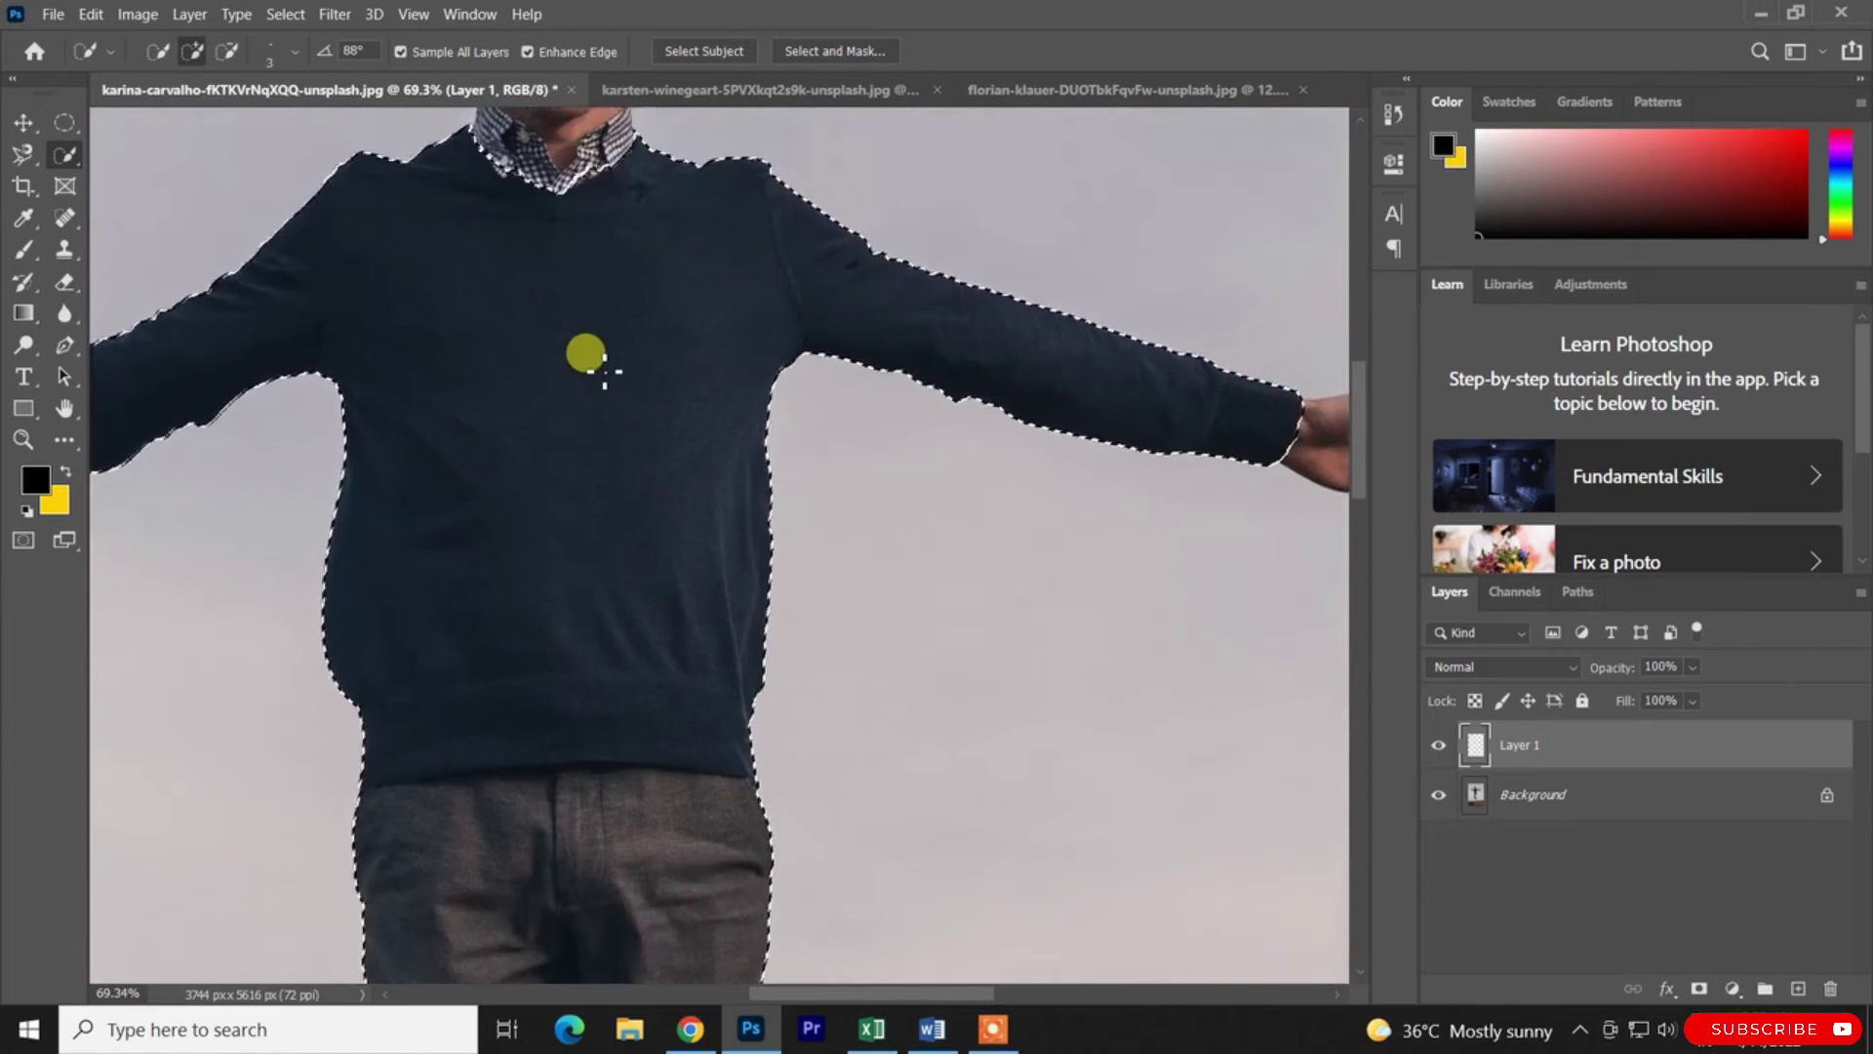
{"action": "scroll", "coordinate": [595, 347], "scroll_direction": "up", "scroll_amount": 2}
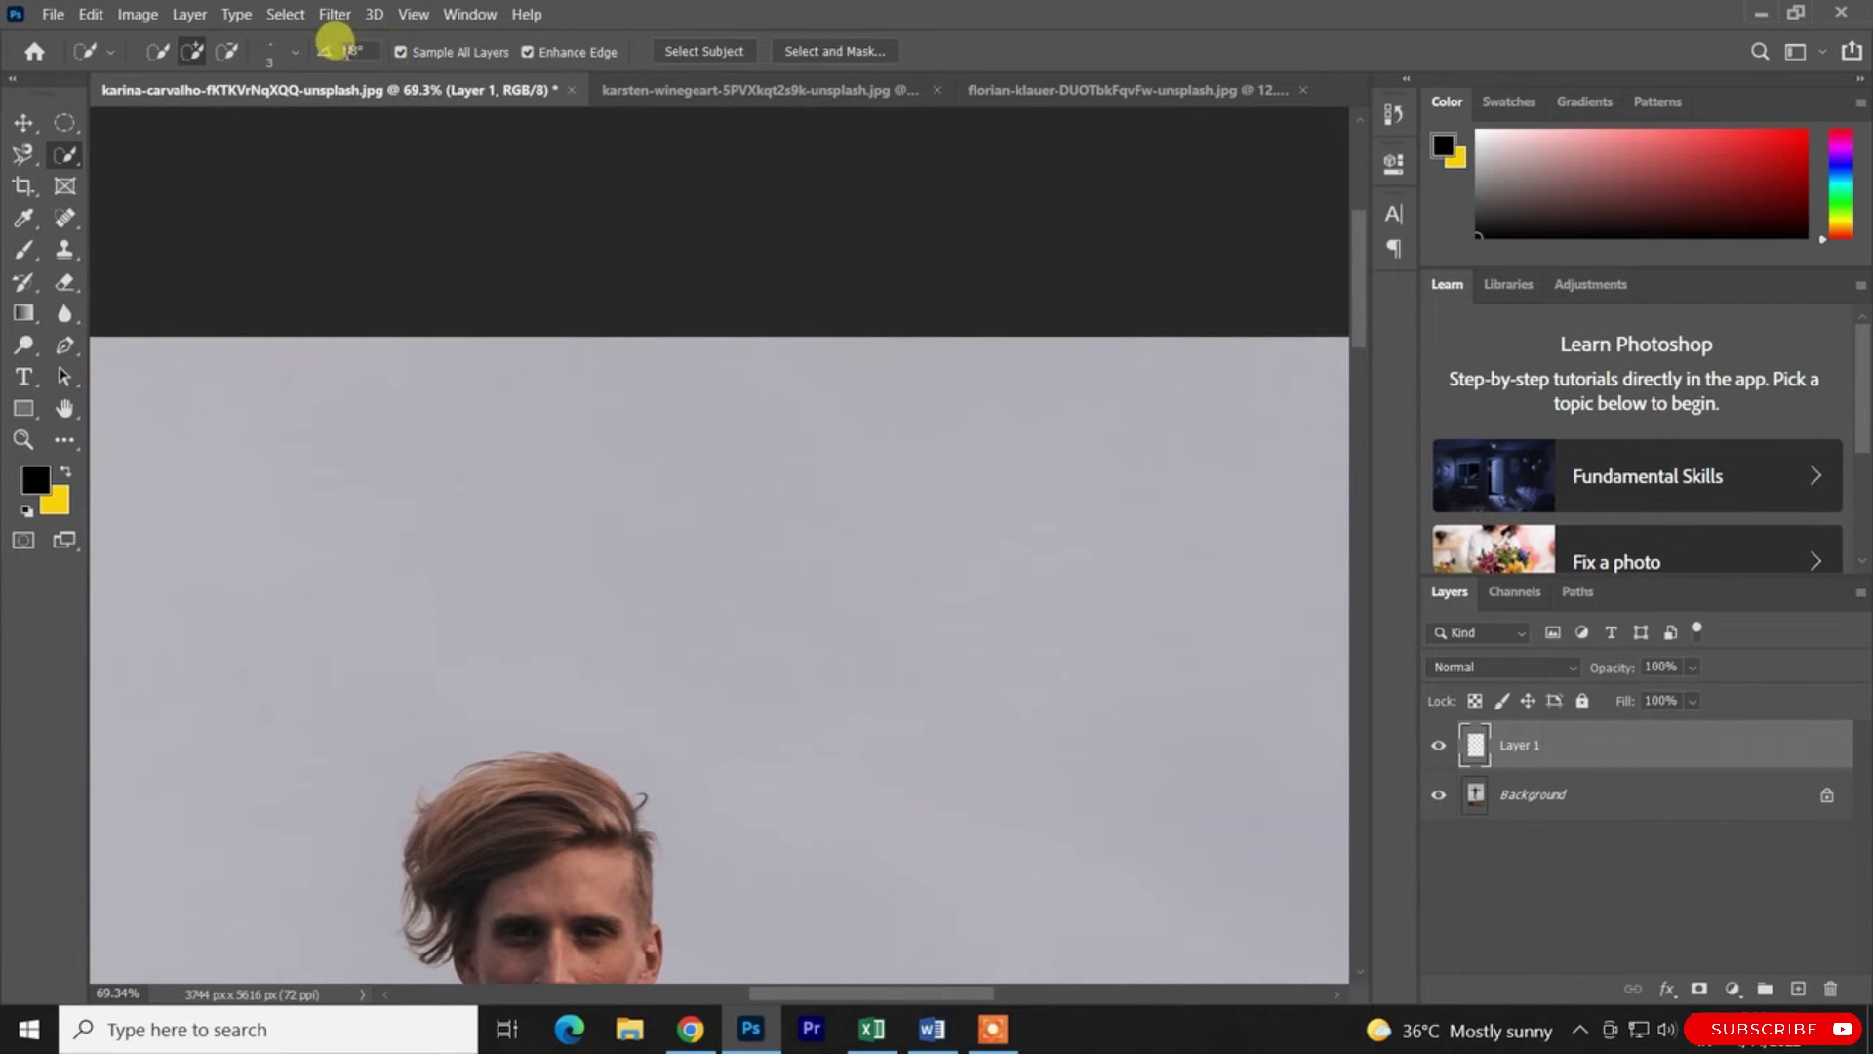
{"action": "left_click", "coordinate": [290, 54]}
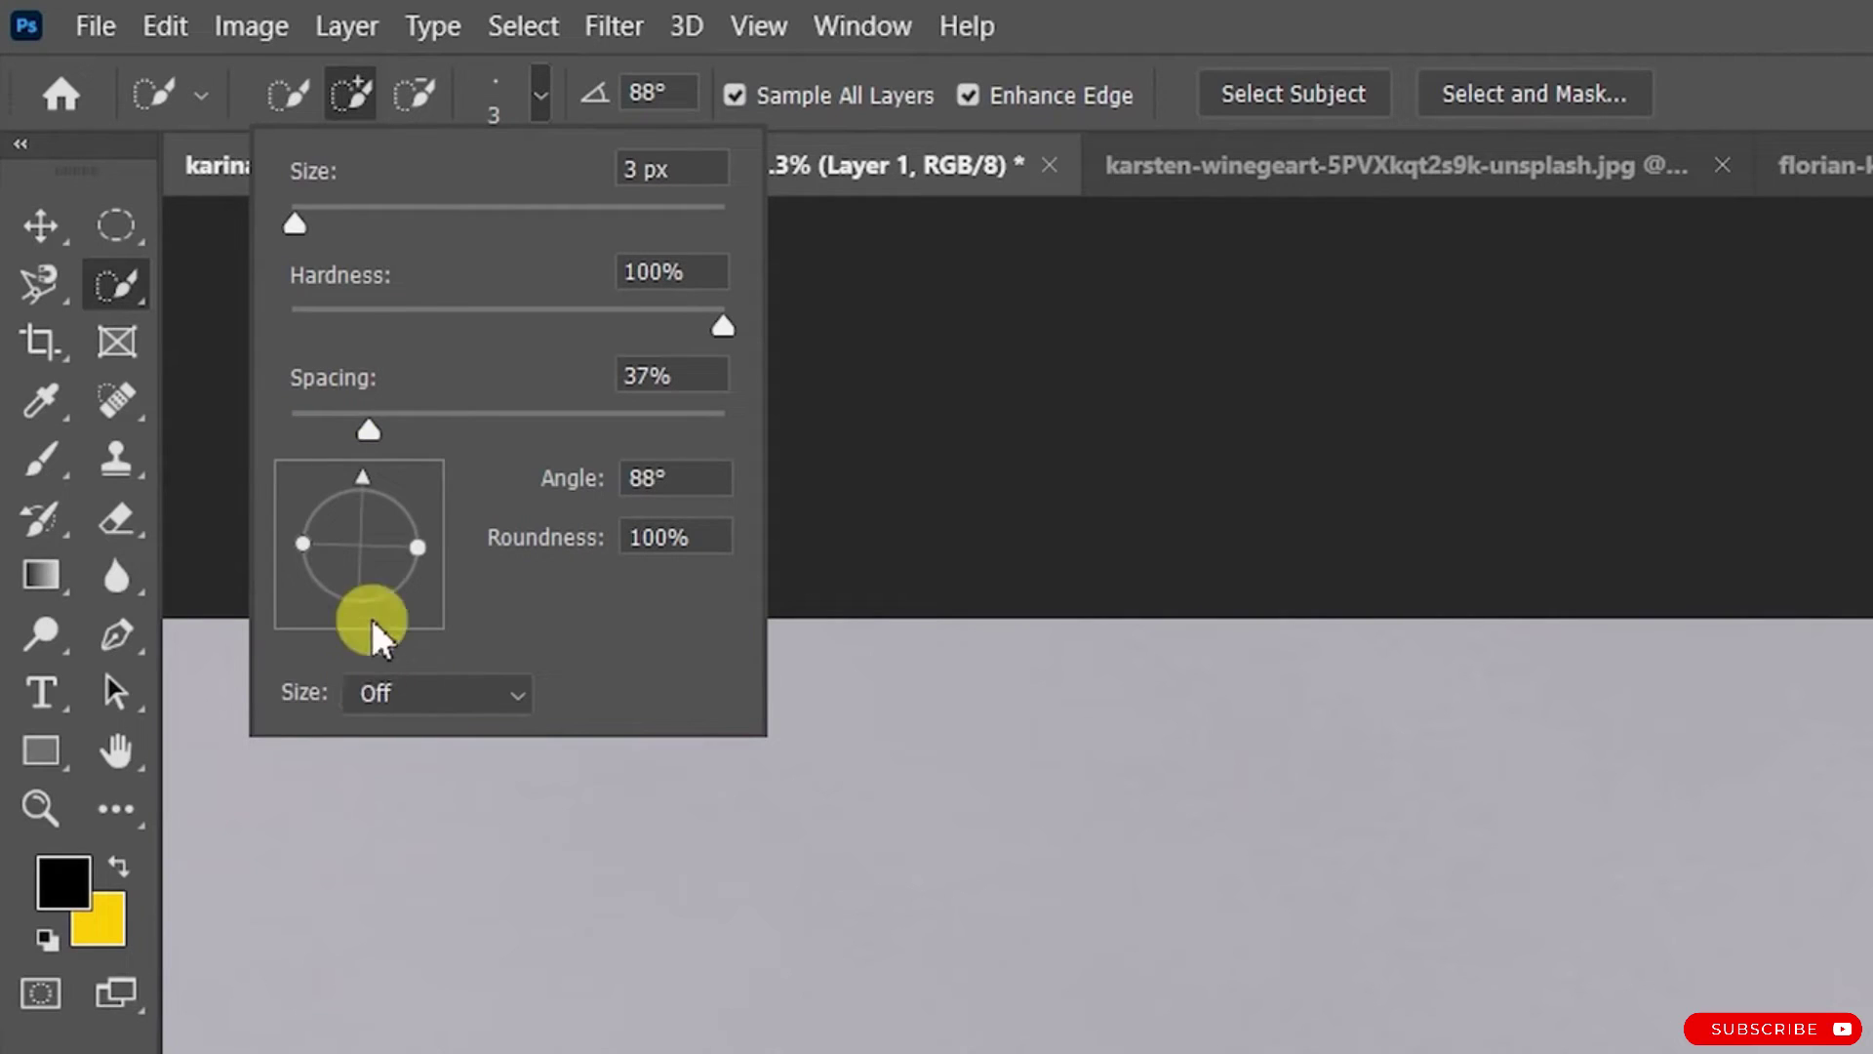
{"action": "mouse_move", "coordinate": [361, 501]}
{"action": "left_mouse_down"}
{"action": "mouse_move", "coordinate": [361, 484]}
{"action": "mouse_move", "coordinate": [363, 537]}
{"action": "mouse_move", "coordinate": [393, 512]}
{"action": "mouse_move", "coordinate": [390, 564]}
{"action": "mouse_move", "coordinate": [373, 560]}
{"action": "mouse_move", "coordinate": [454, 581]}
{"action": "left_mouse_up"}
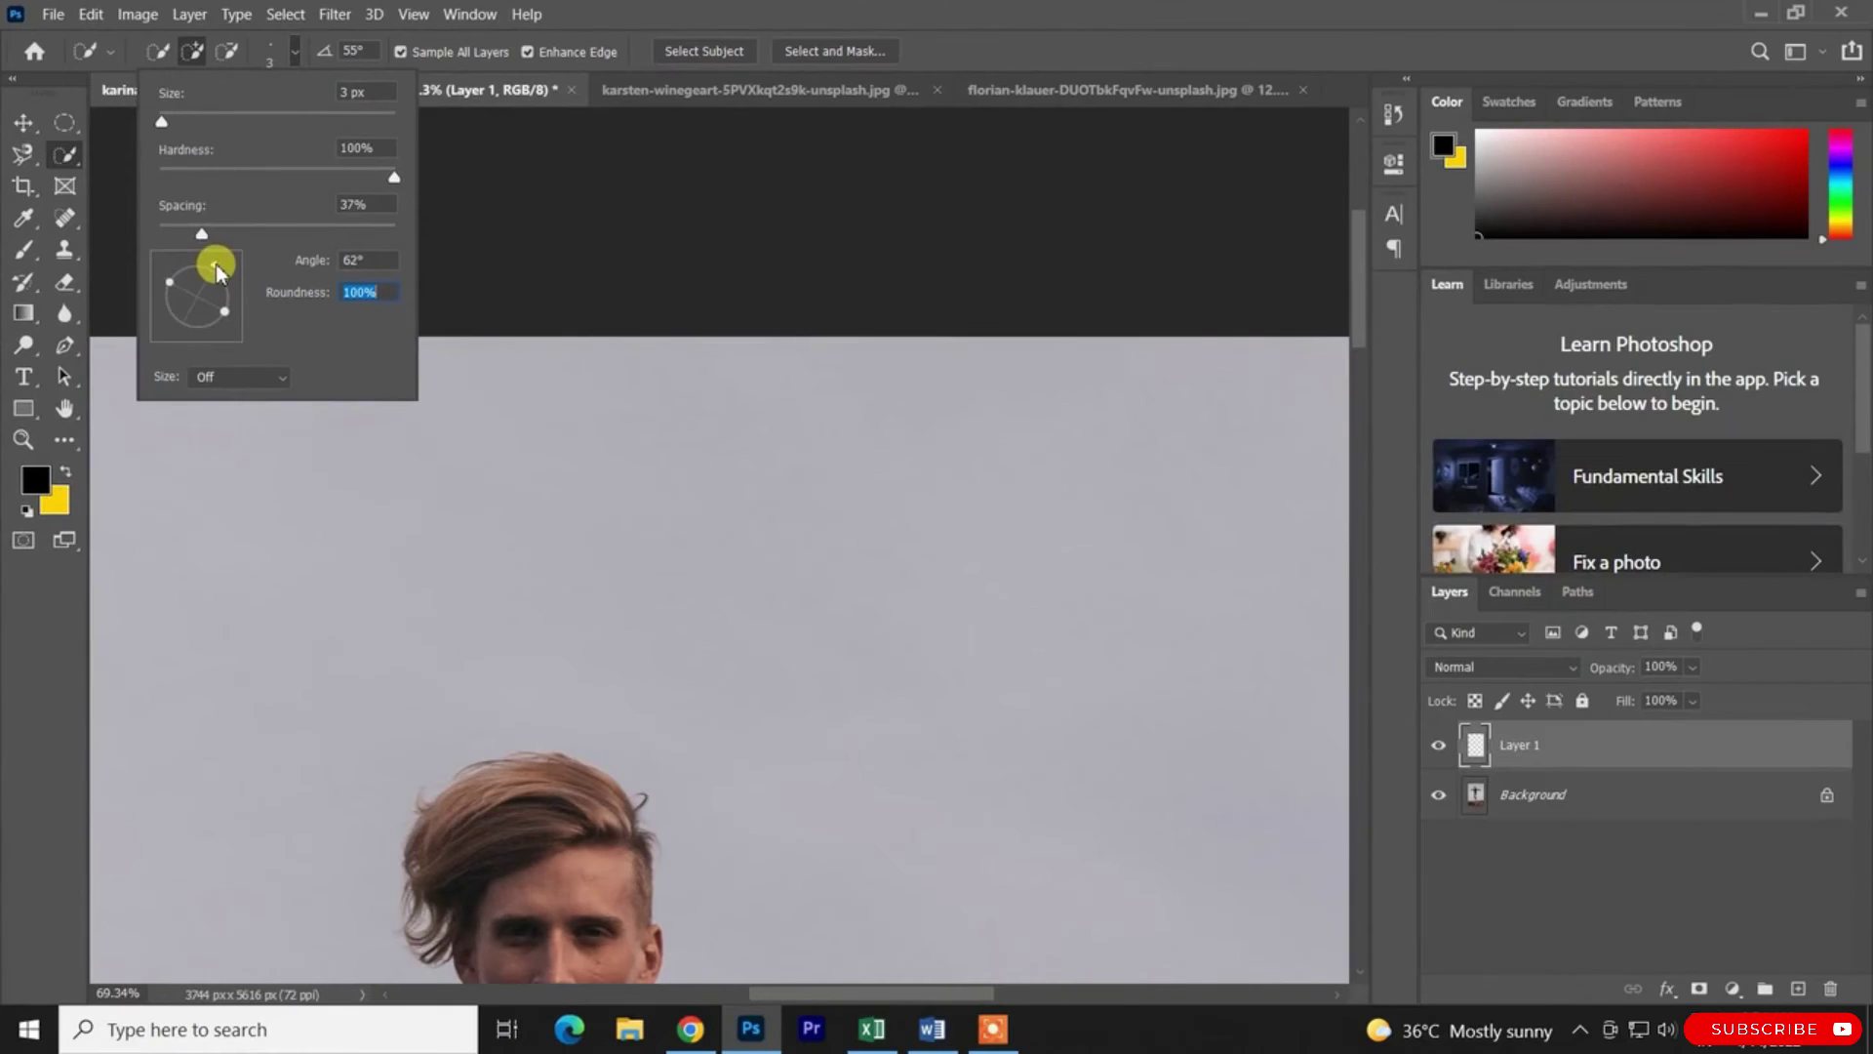
{"action": "left_click_drag", "start_coordinate": [379, 484], "coordinate": [371, 478]}
{"action": "left_click_drag", "start_coordinate": [203, 259], "coordinate": [182, 262]}
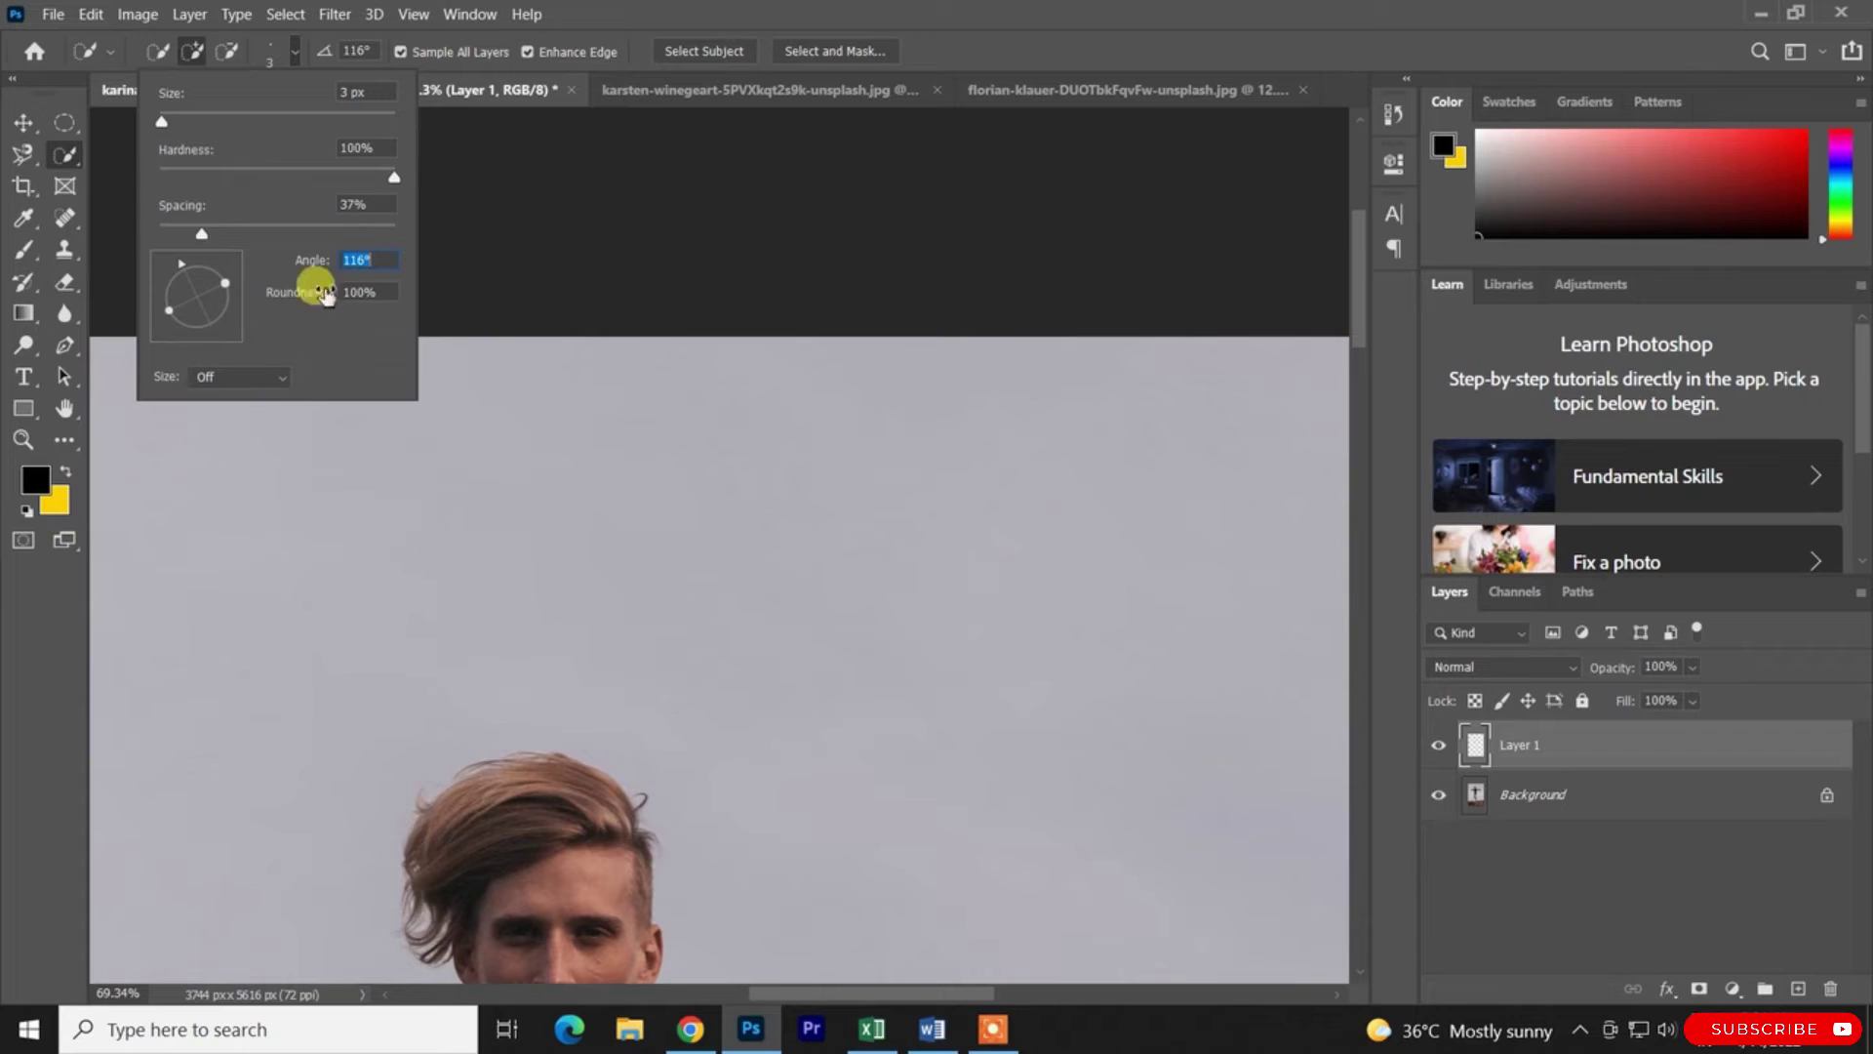
{"action": "mouse_move", "coordinate": [303, 260]}
{"action": "left_mouse_down"}
{"action": "mouse_move", "coordinate": [361, 273]}
{"action": "mouse_move", "coordinate": [227, 304]}
{"action": "left_mouse_up"}
{"action": "left_click_drag", "start_coordinate": [245, 217], "coordinate": [243, 197]}
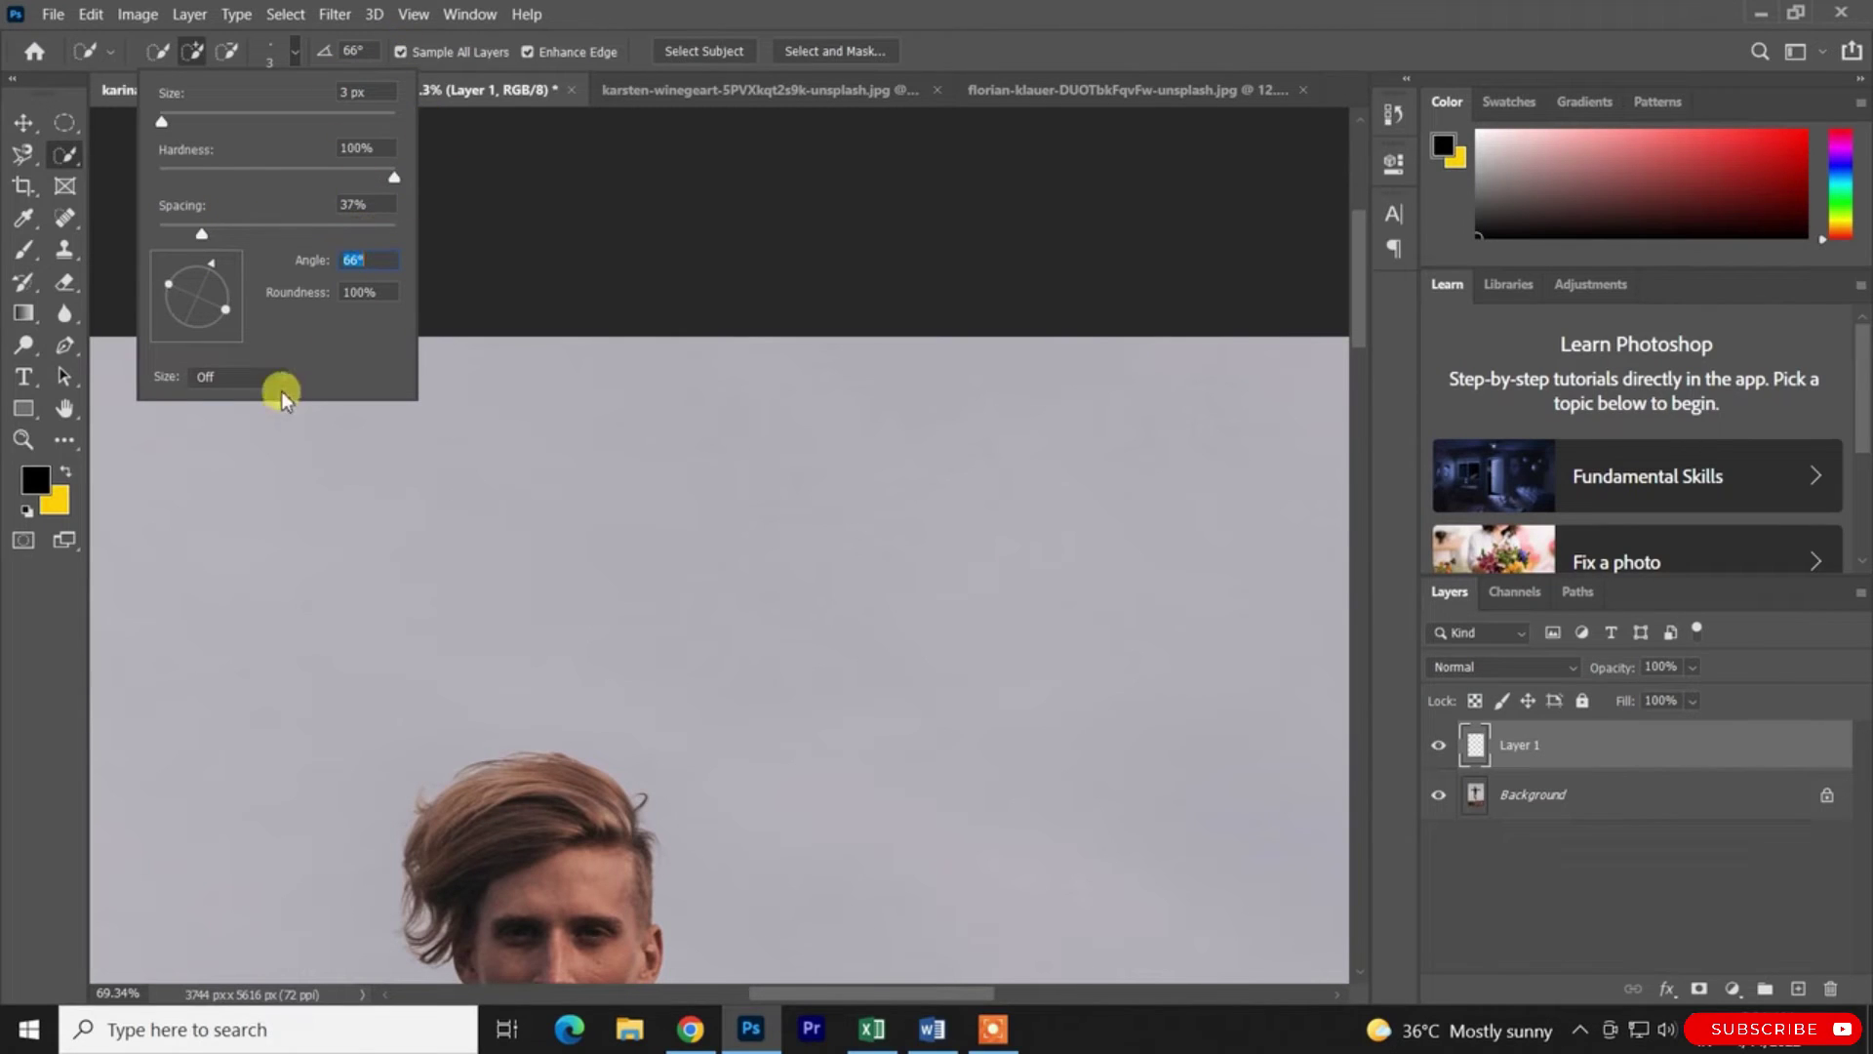
{"action": "left_click", "coordinate": [221, 377]}
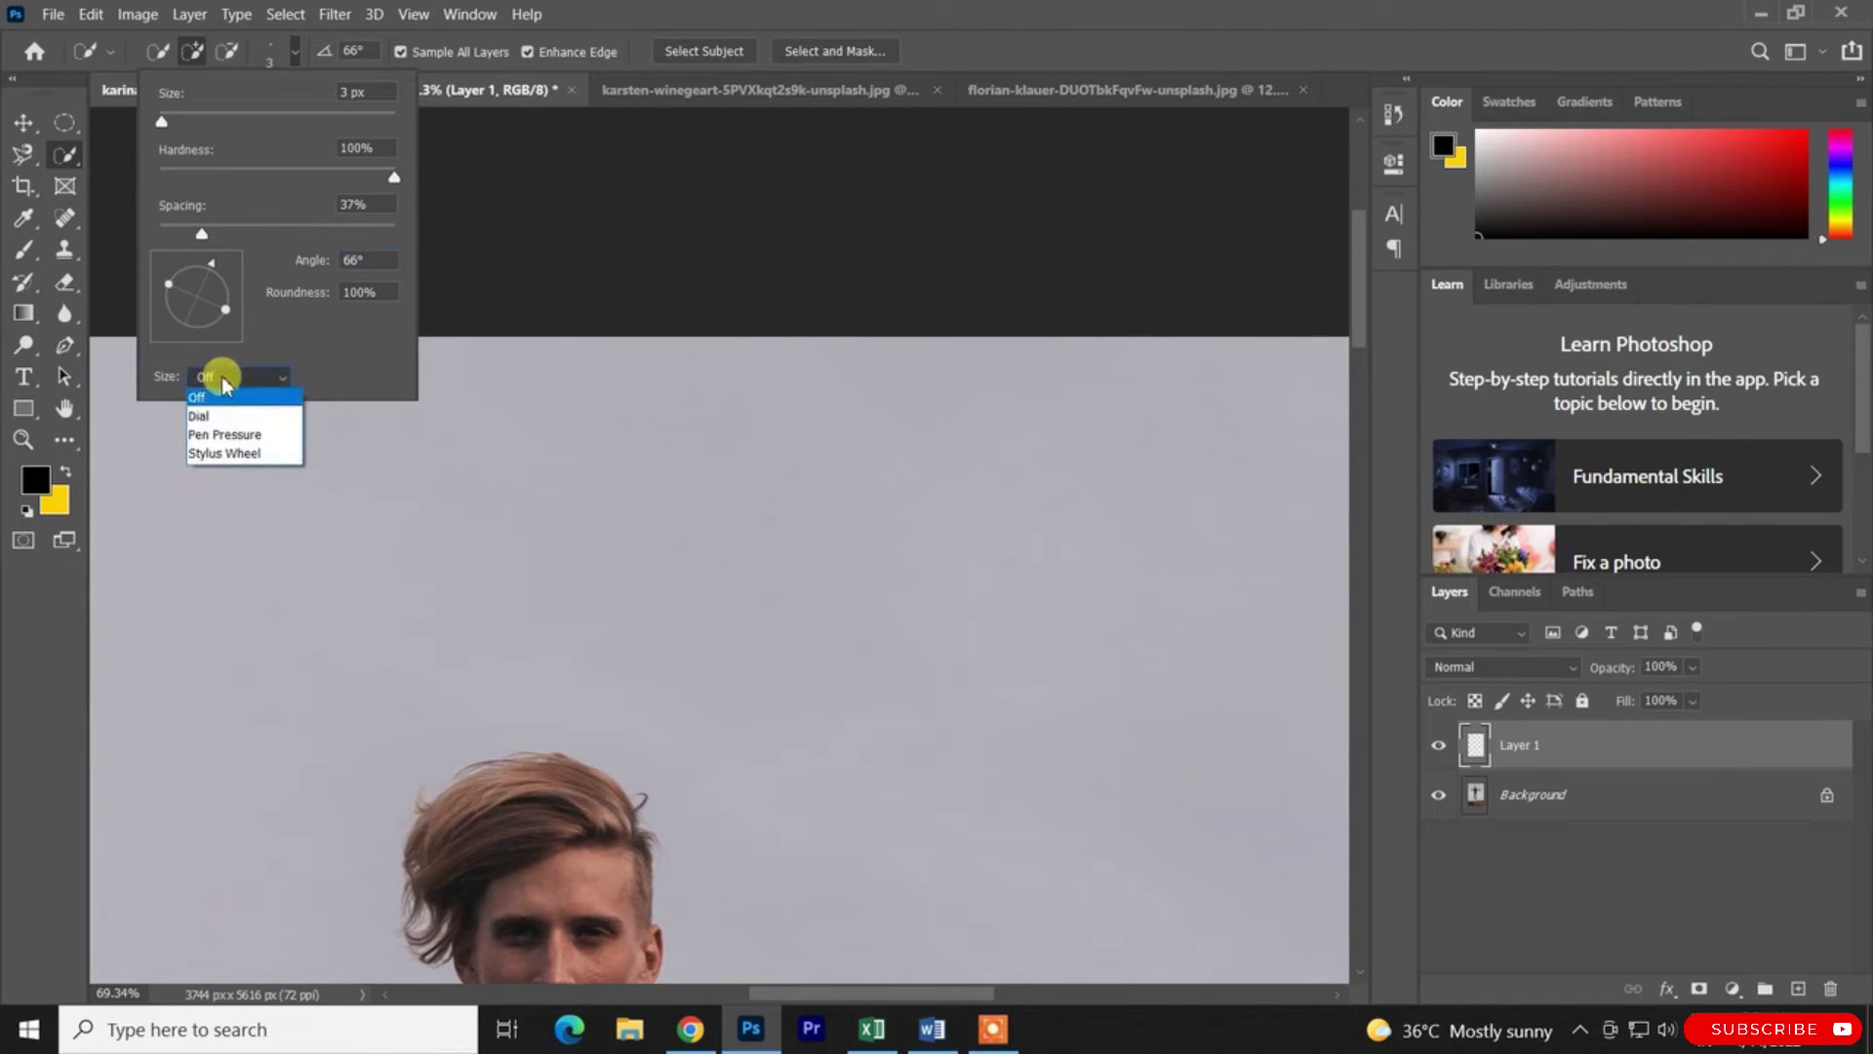
{"action": "left_click", "coordinate": [227, 435]}
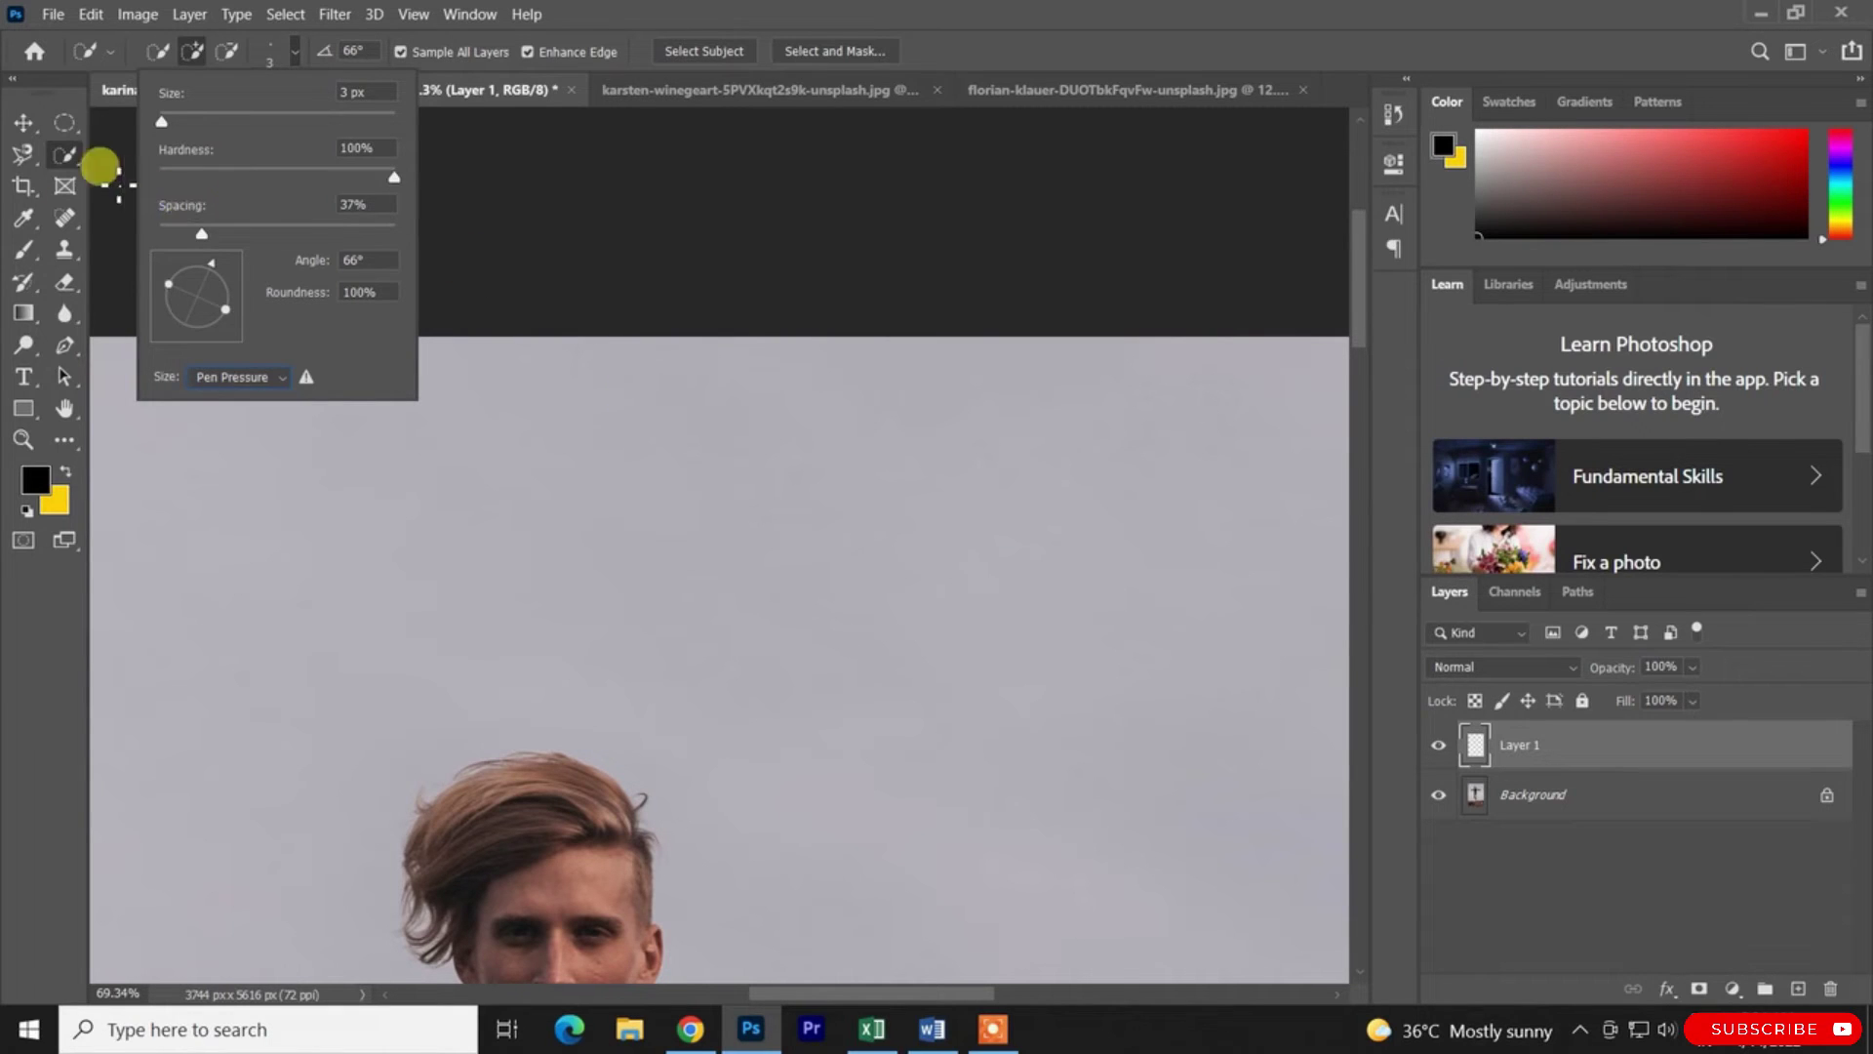
{"action": "left_click", "coordinate": [23, 155]}
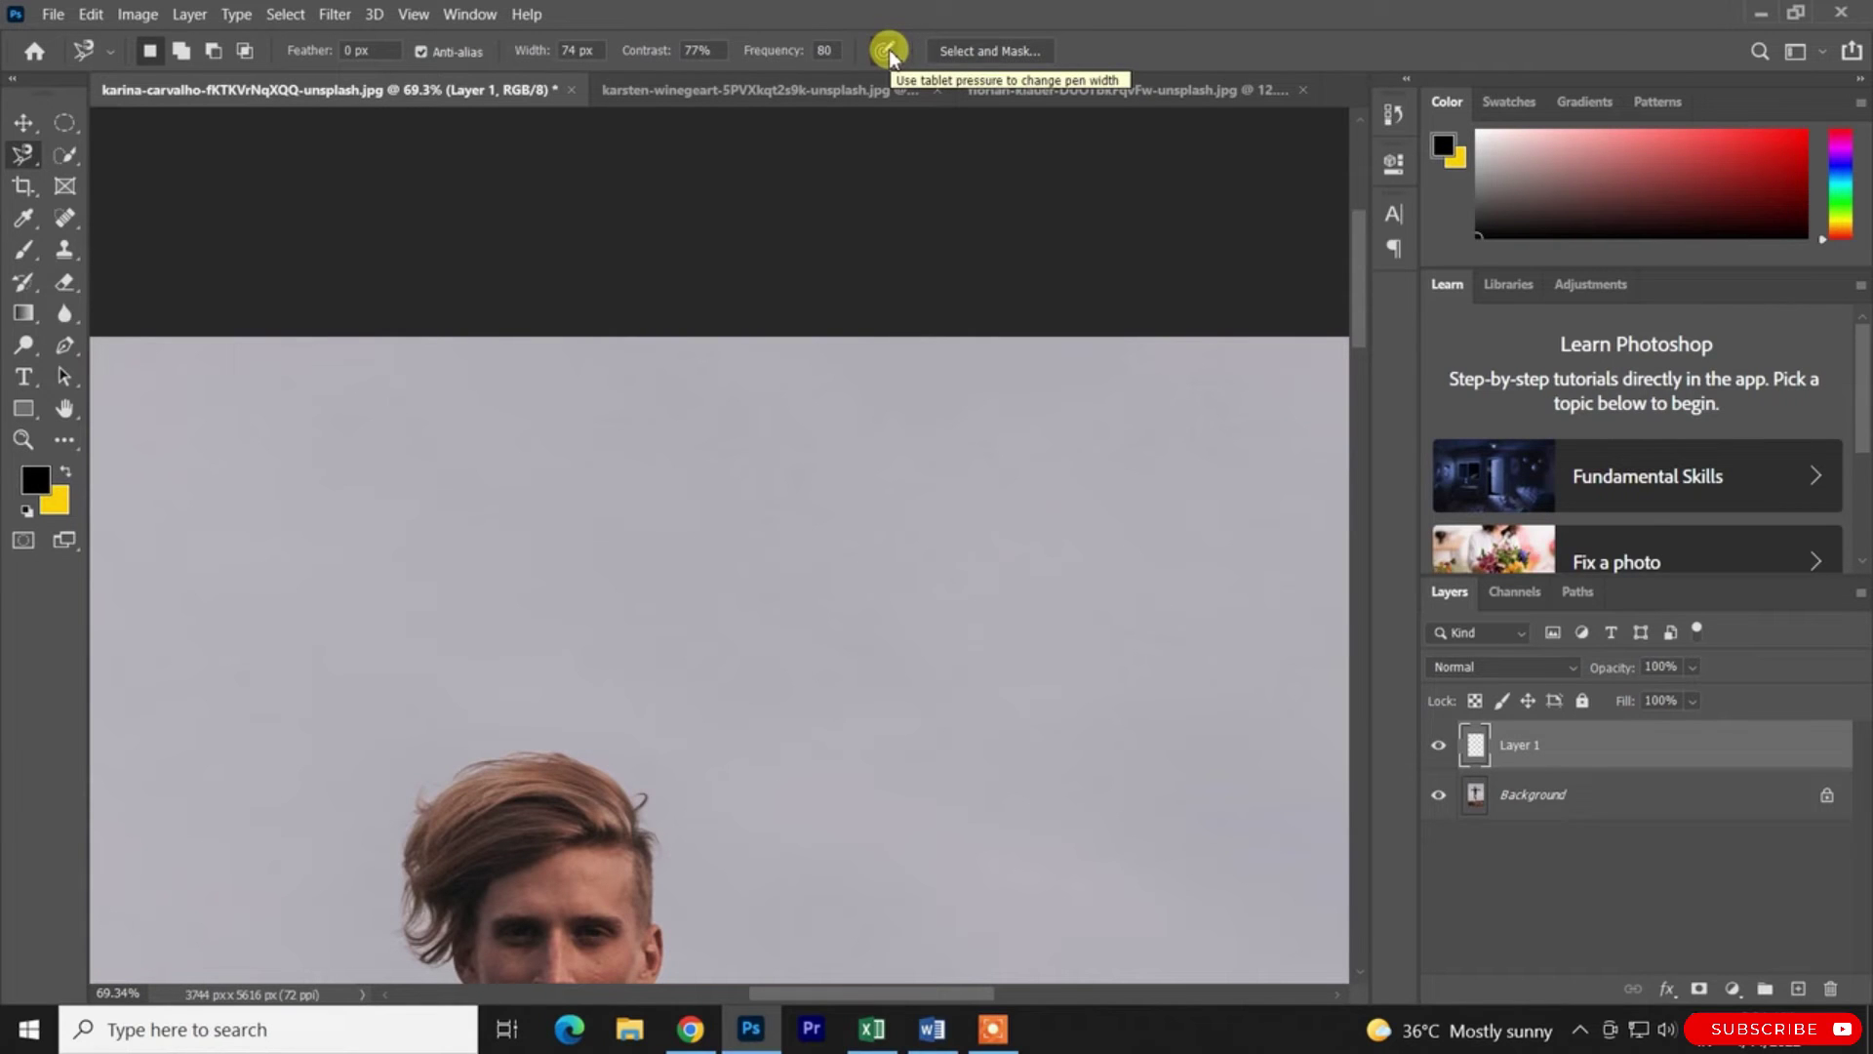
{"action": "scroll", "coordinate": [859, 363], "scroll_direction": "down", "scroll_amount": 3}
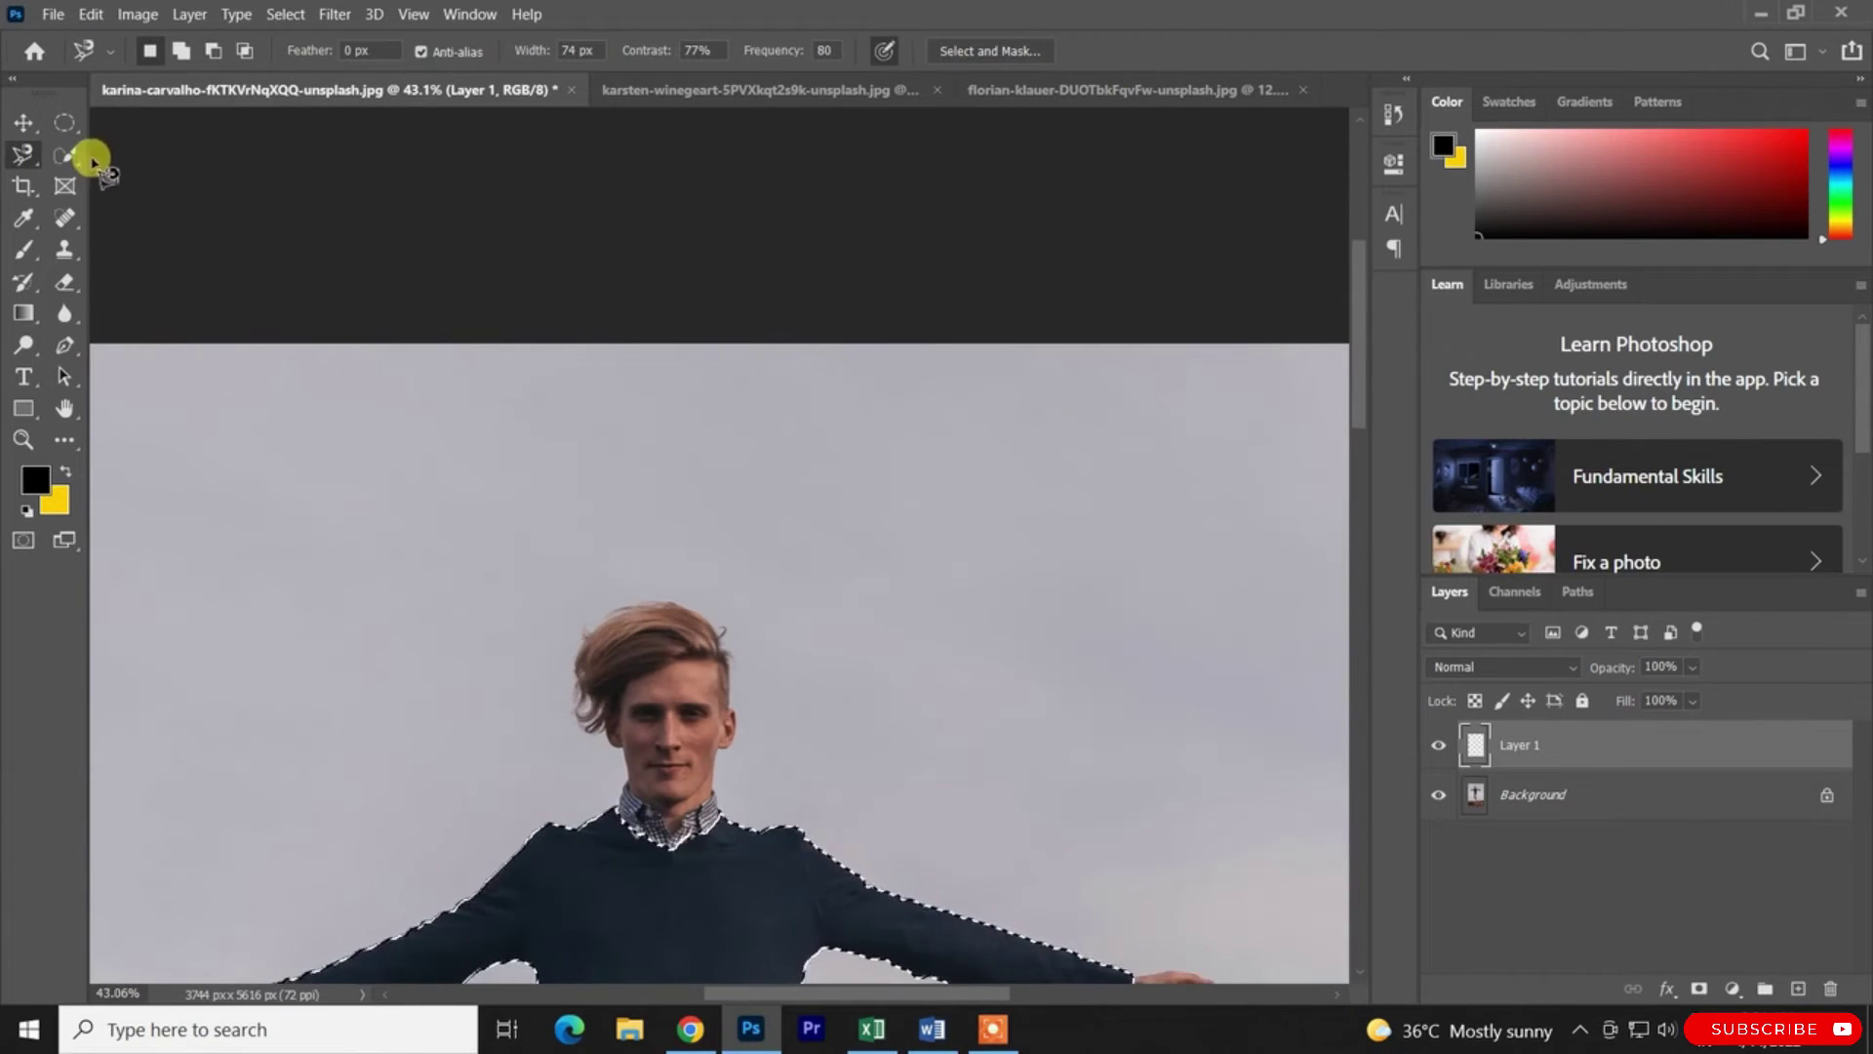
{"action": "left_click", "coordinate": [64, 154]}
{"action": "left_click", "coordinate": [295, 50]}
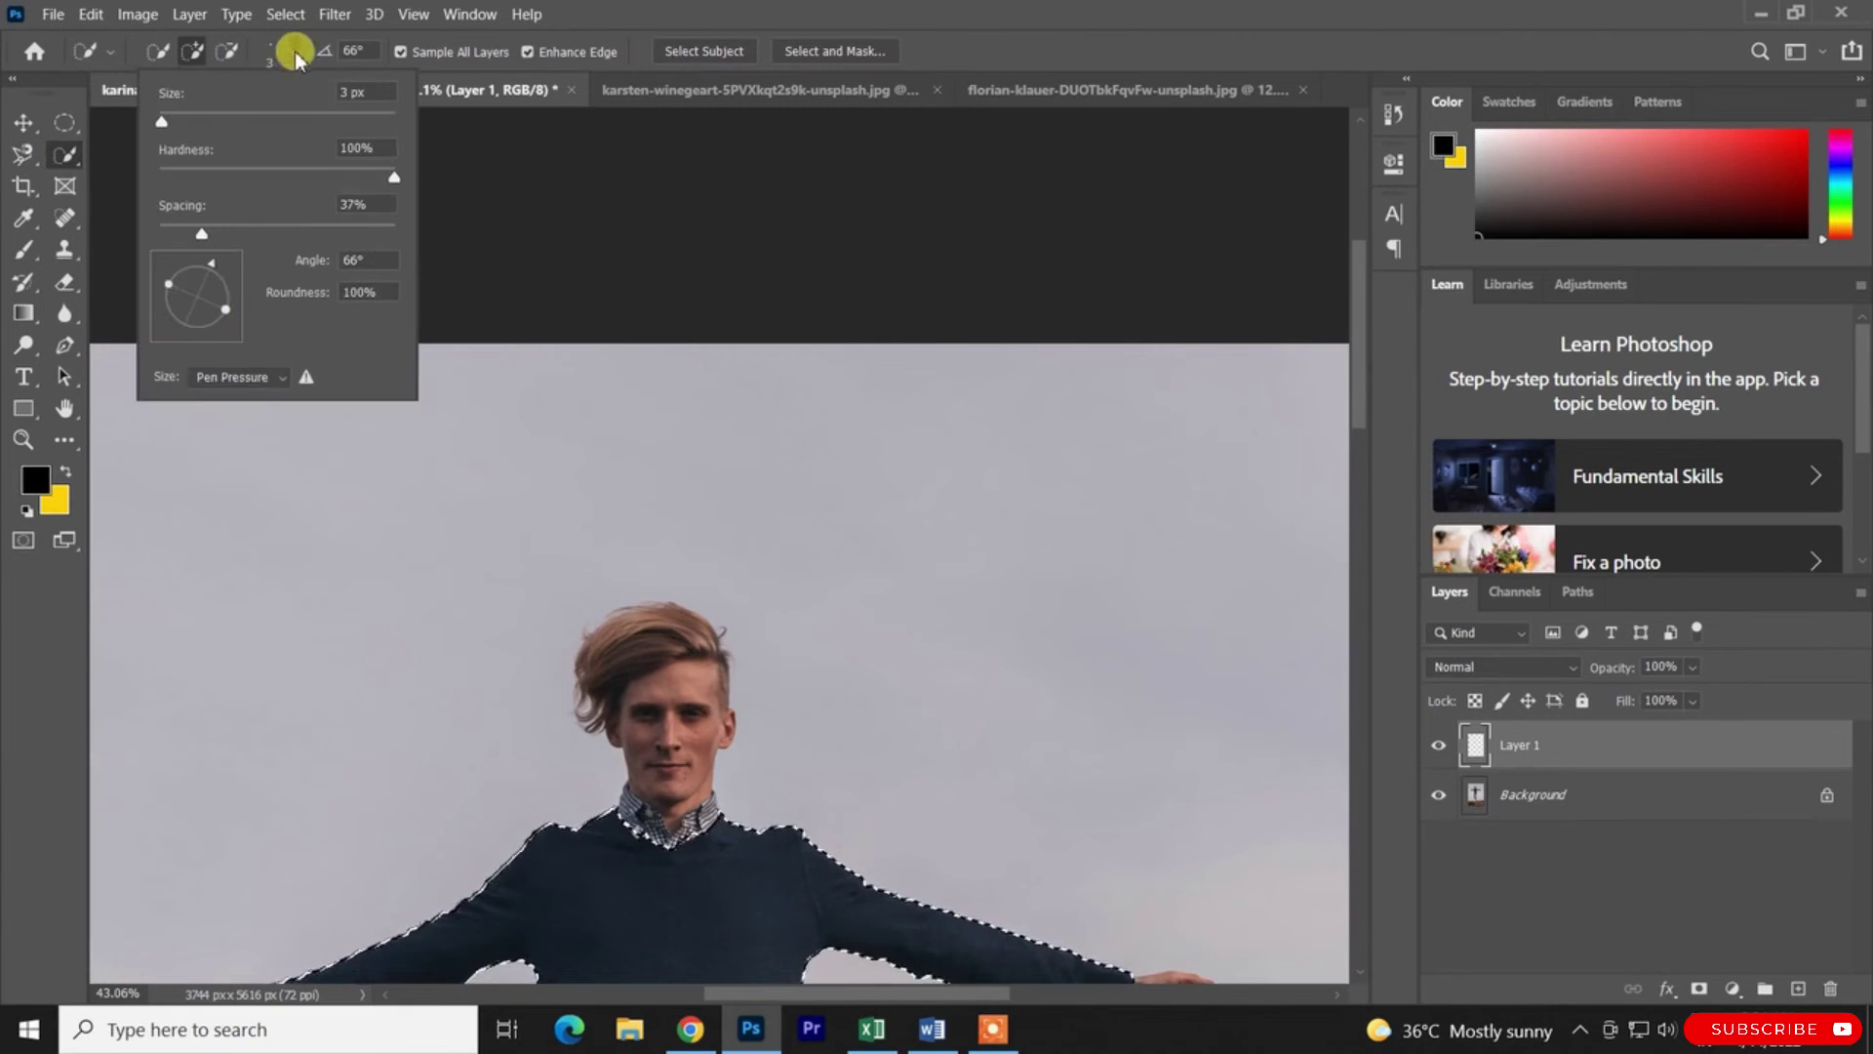
{"action": "left_click", "coordinate": [246, 379]}
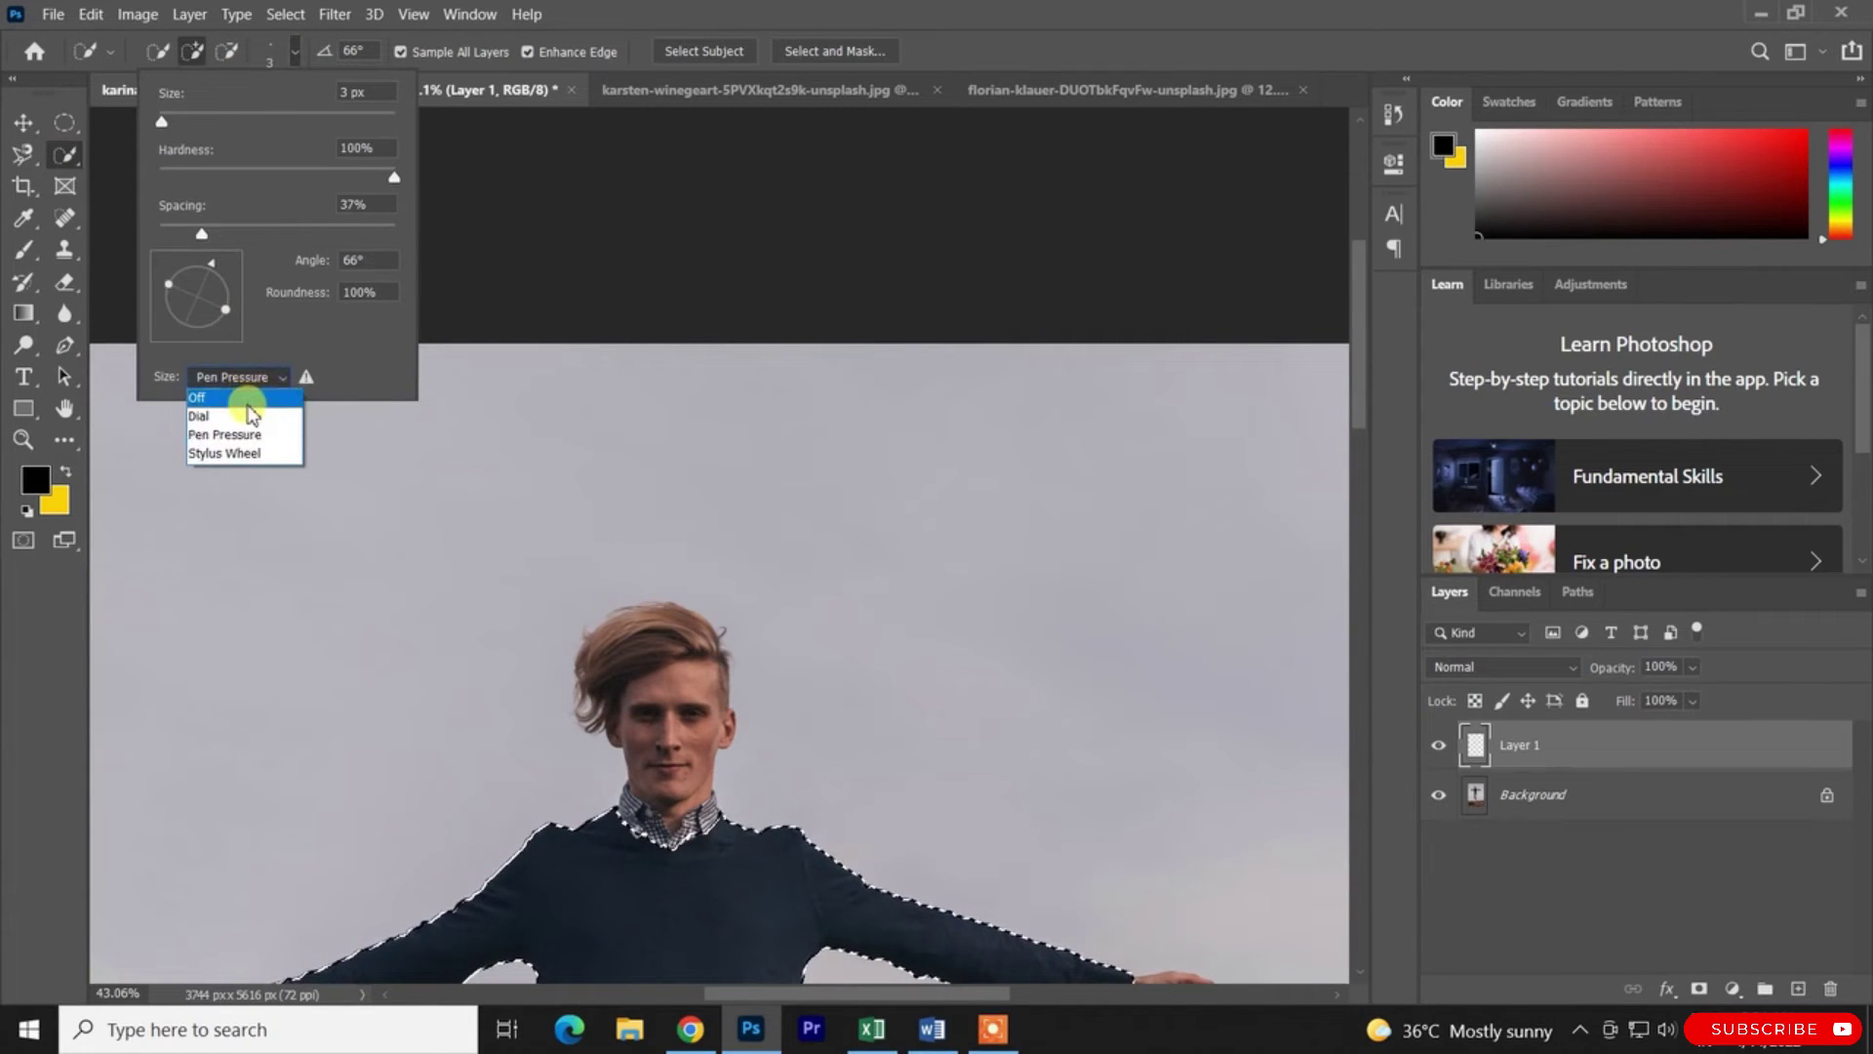
{"action": "left_click", "coordinate": [245, 441]}
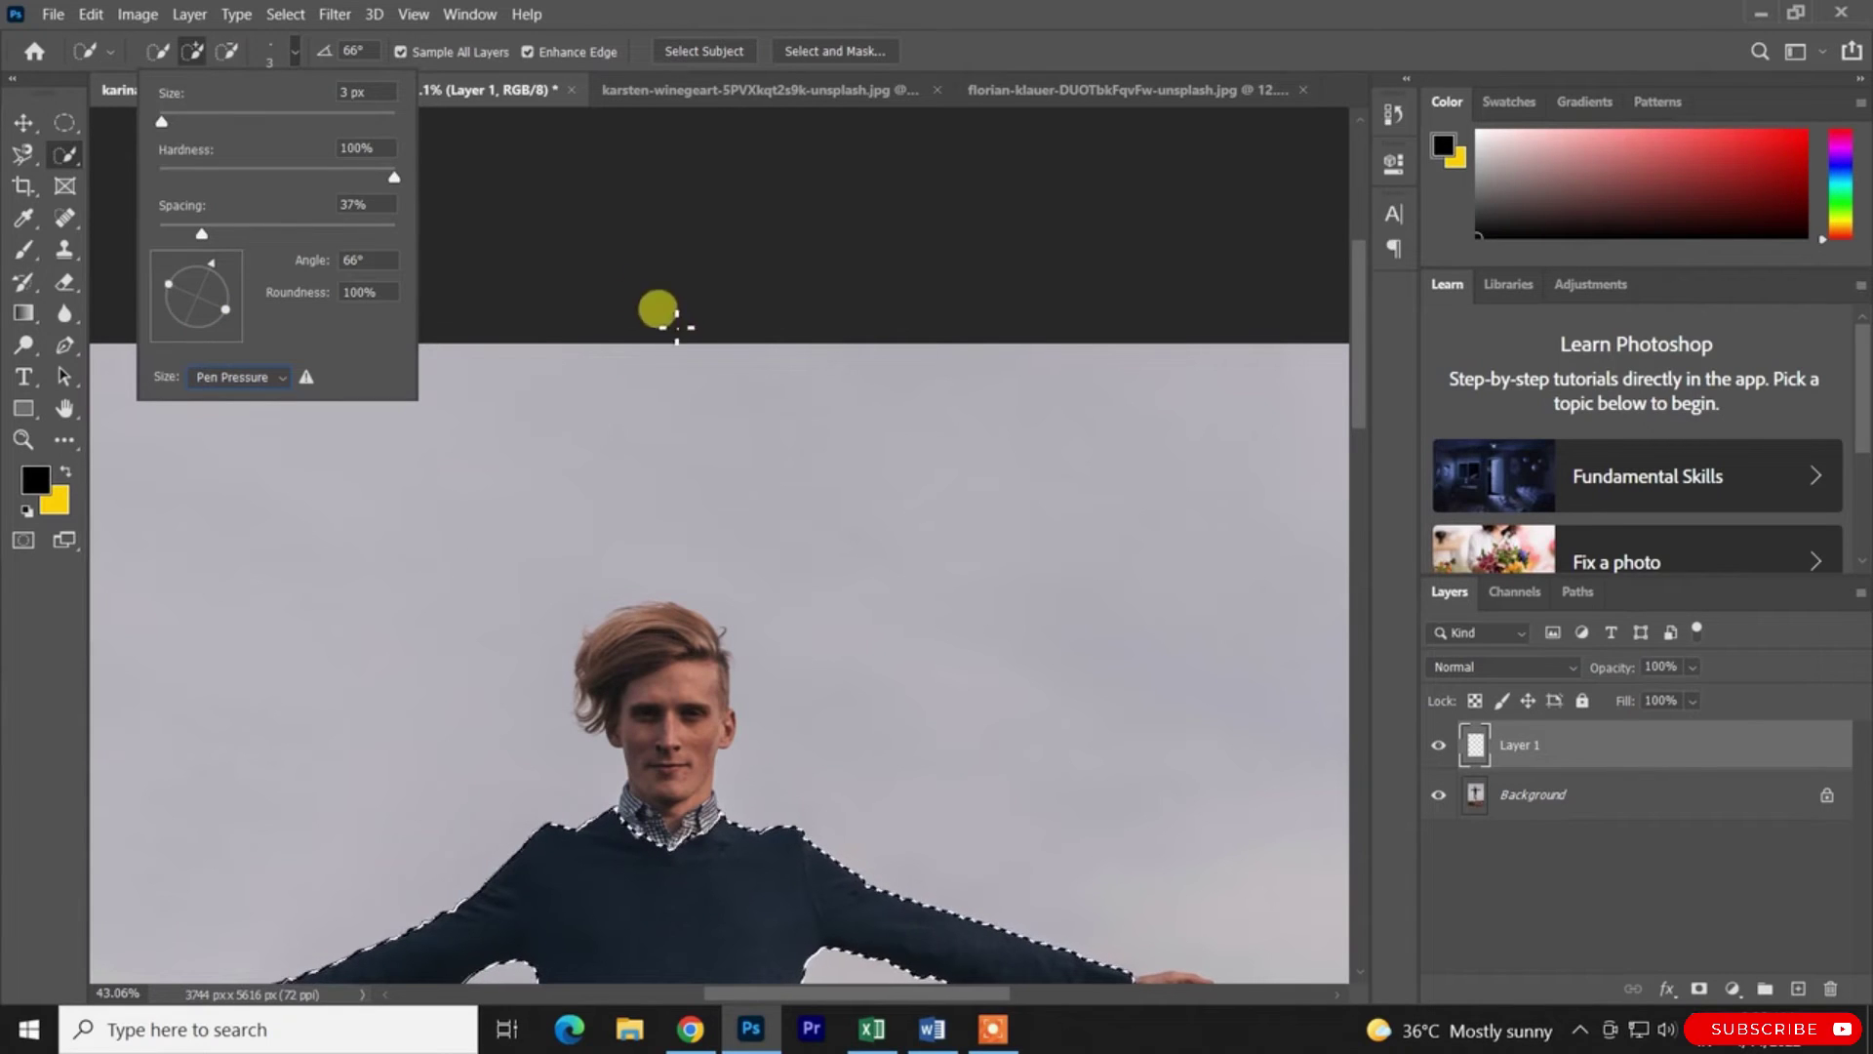
{"action": "left_click", "coordinate": [272, 379]}
{"action": "left_click", "coordinate": [262, 399]}
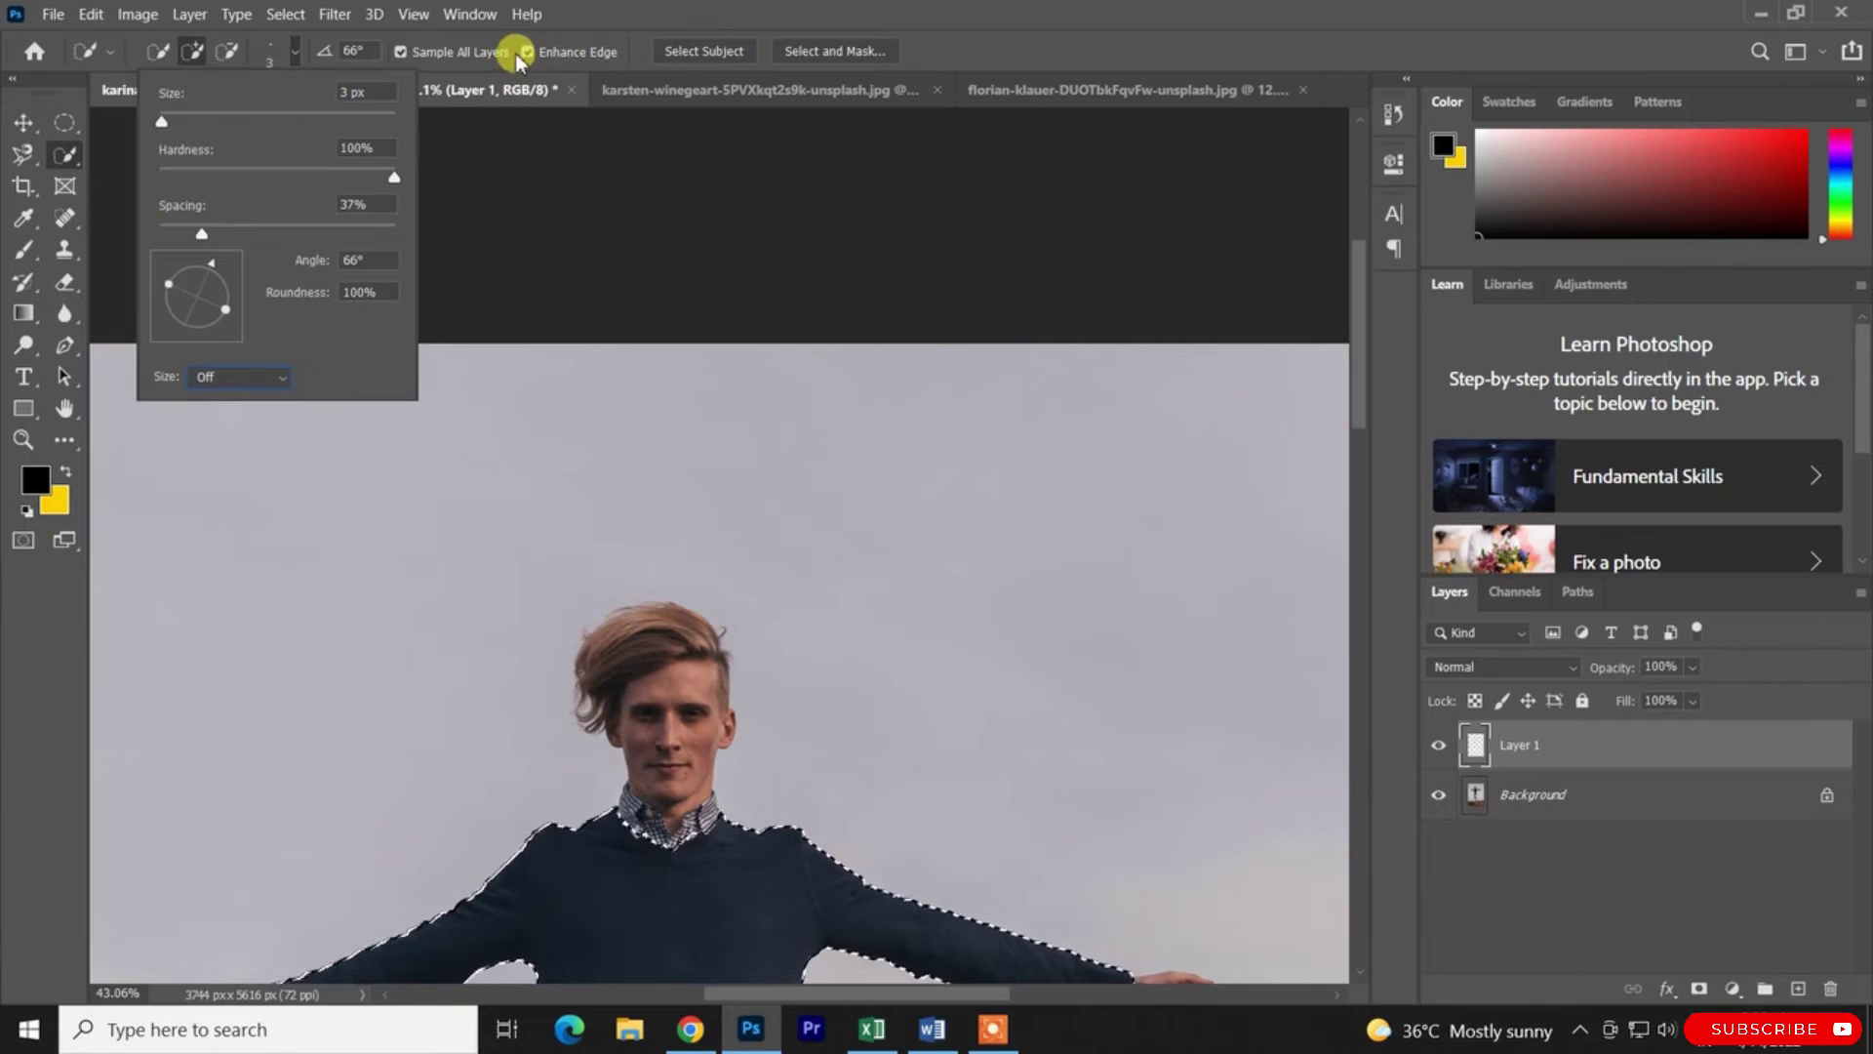
{"action": "left_click", "coordinate": [508, 80]}
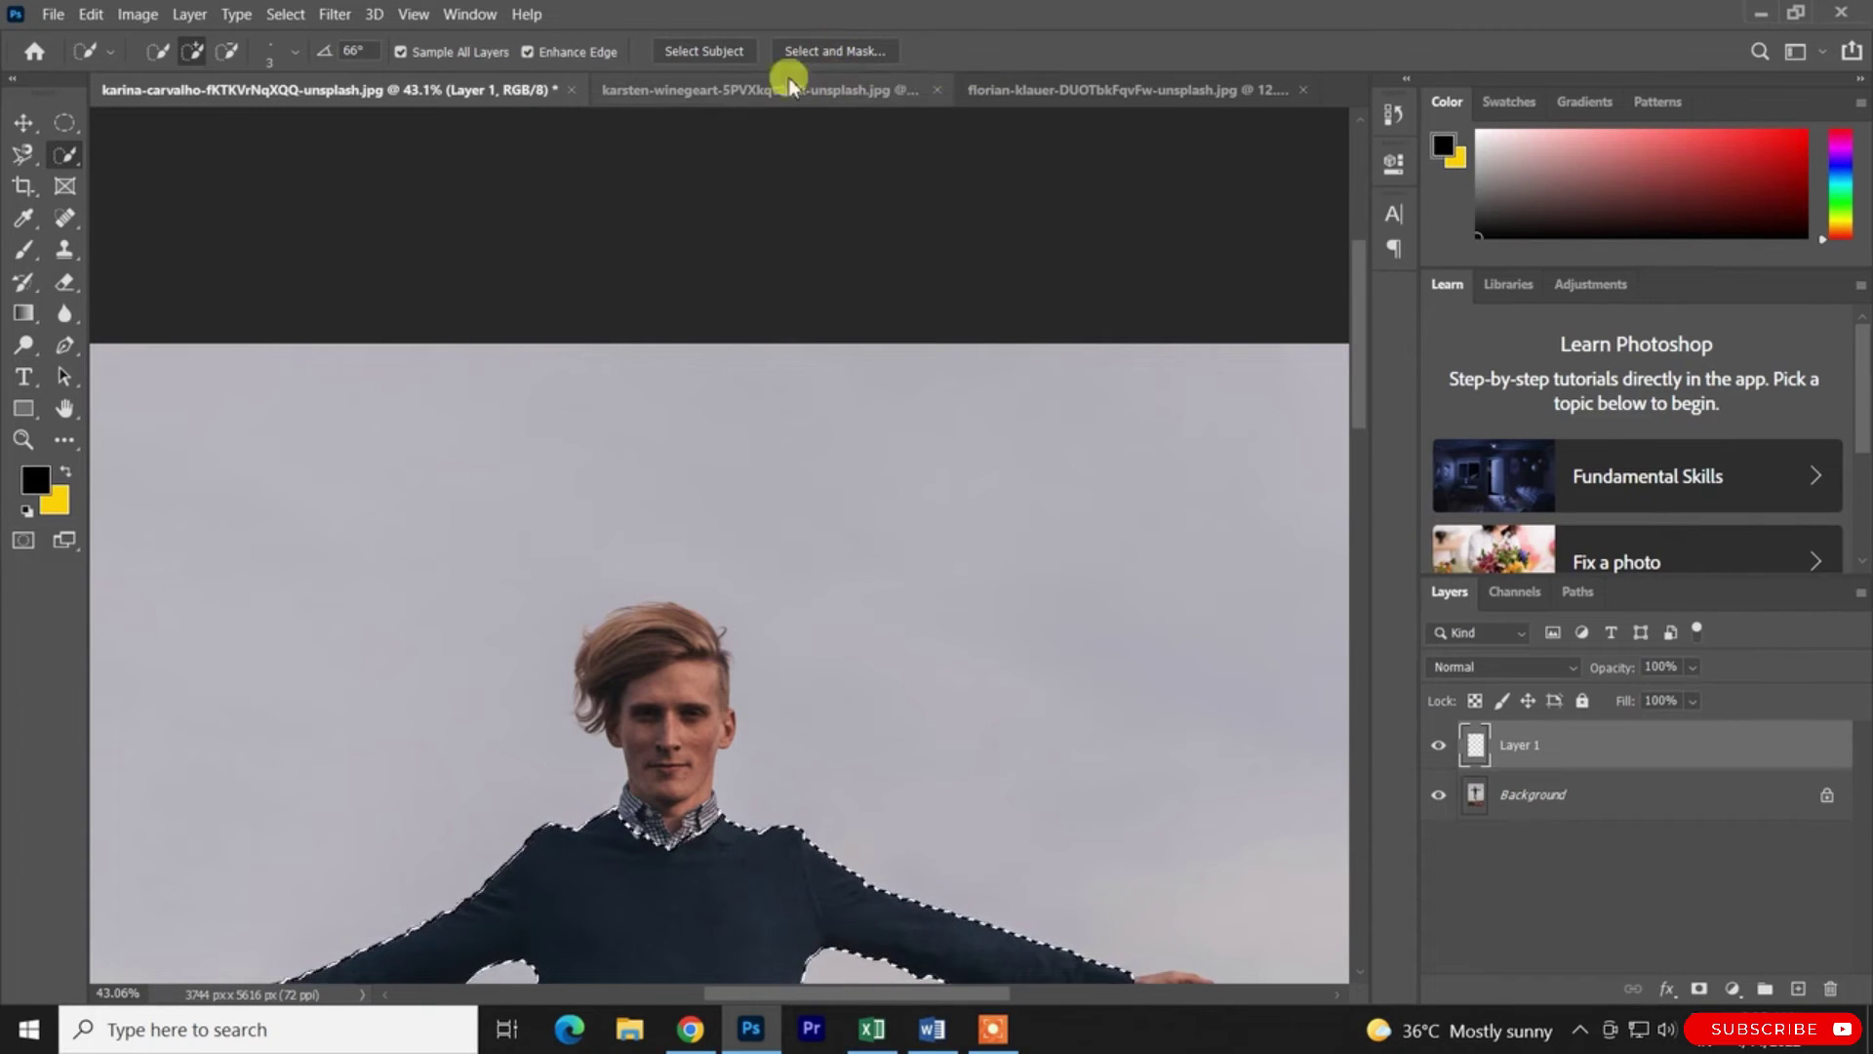
Add the man's face to the quick selection and adjust the brush on the canvas to 72 px with 0% hardness
{"action": "right_click", "coordinate": [78, 162]}
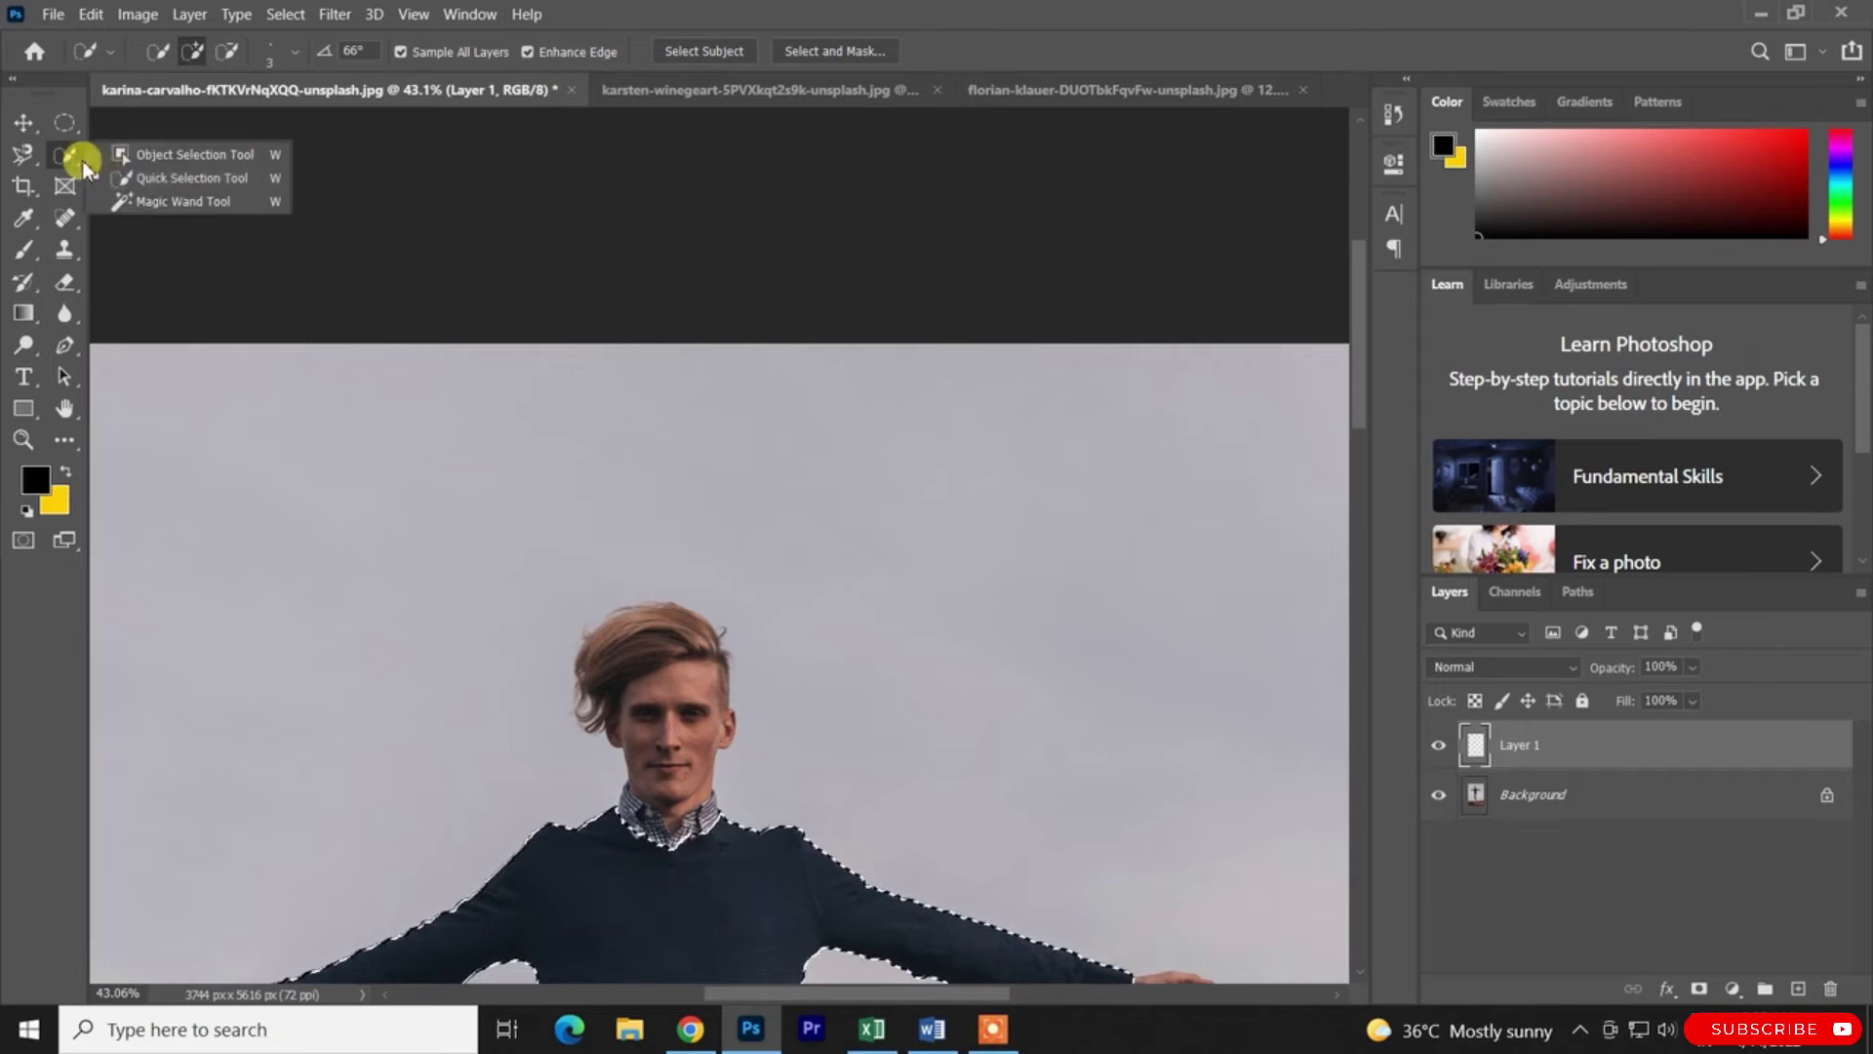
{"action": "left_click", "coordinate": [160, 174]}
{"action": "scroll", "coordinate": [898, 766], "scroll_direction": "up", "scroll_amount": 5}
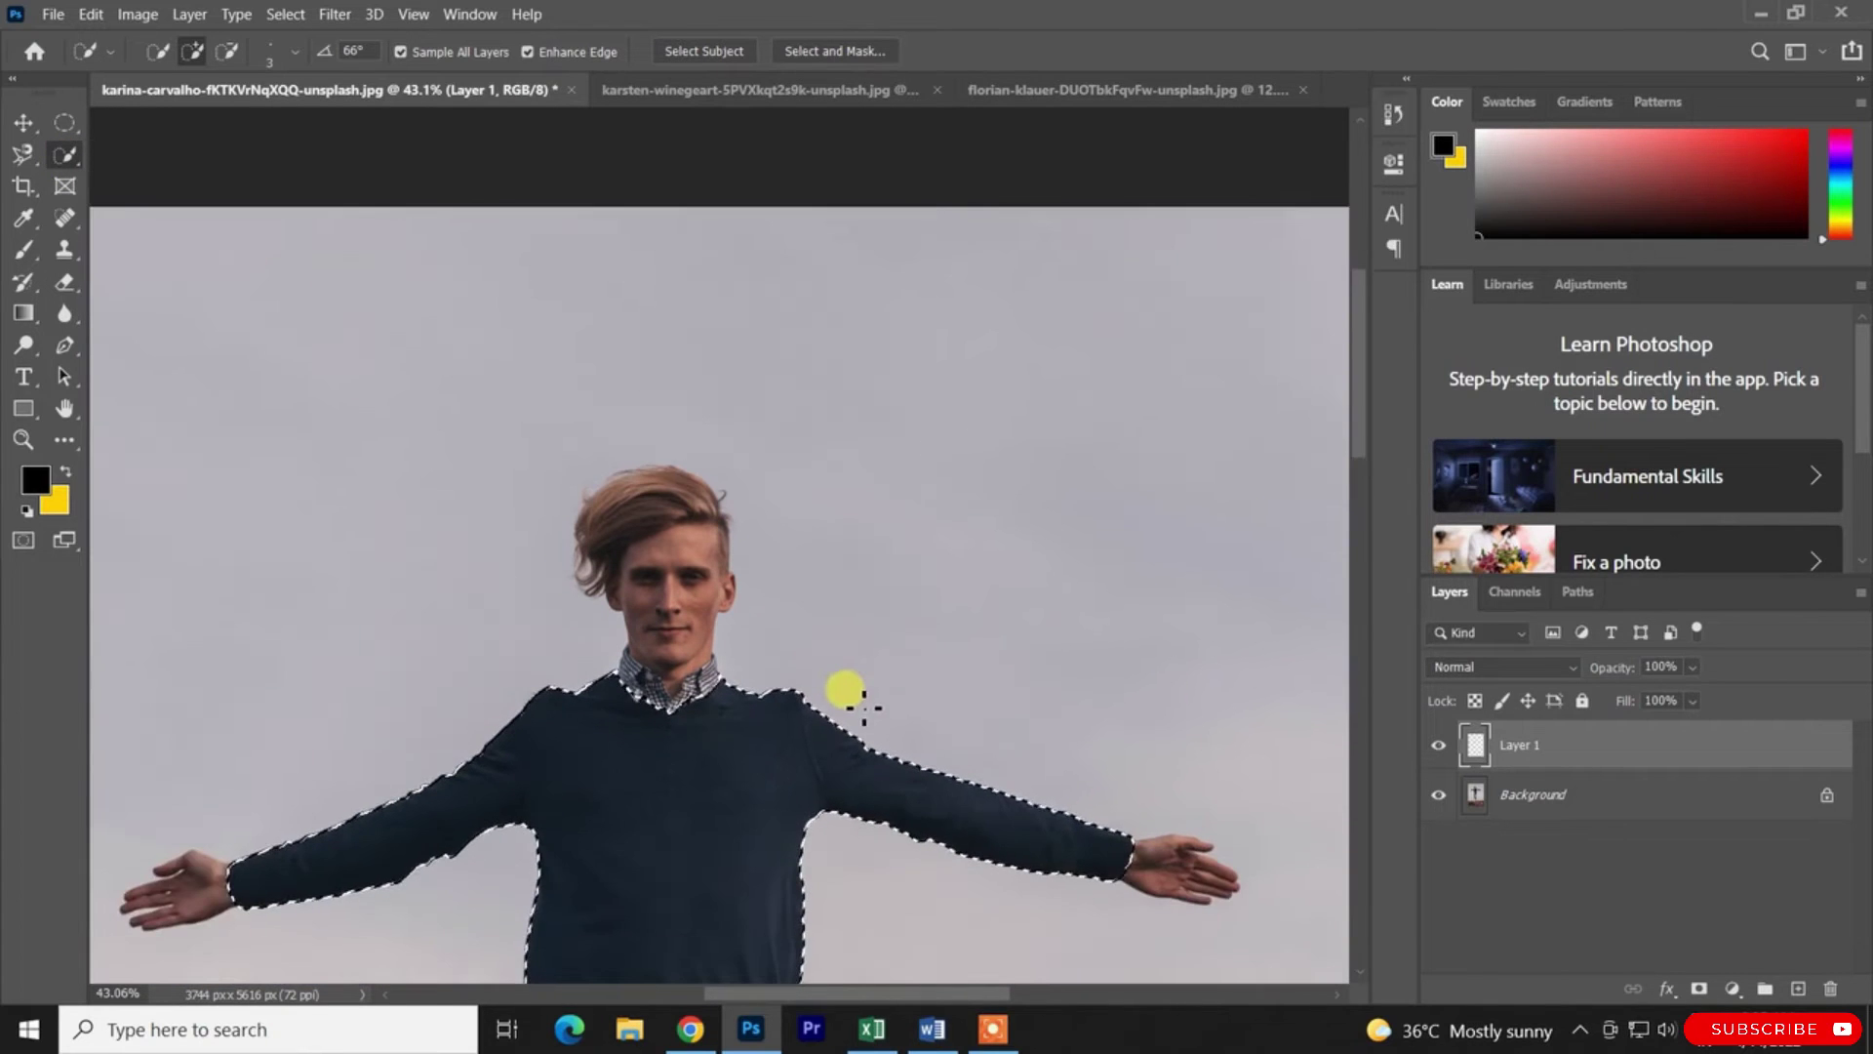
{"action": "mouse_move", "coordinate": [708, 571]}
{"action": "left_mouse_down"}
{"action": "mouse_move", "coordinate": [686, 331]}
{"action": "mouse_move", "coordinate": [673, 519]}
{"action": "mouse_move", "coordinate": [728, 331]}
{"action": "mouse_move", "coordinate": [690, 481]}
{"action": "mouse_move", "coordinate": [619, 384]}
{"action": "mouse_move", "coordinate": [764, 419]}
{"action": "mouse_move", "coordinate": [1220, 379]}
{"action": "mouse_move", "coordinate": [658, 465]}
{"action": "mouse_move", "coordinate": [763, 496]}
{"action": "mouse_move", "coordinate": [719, 424]}
{"action": "mouse_move", "coordinate": [724, 554]}
{"action": "mouse_move", "coordinate": [744, 148]}
{"action": "left_mouse_up"}
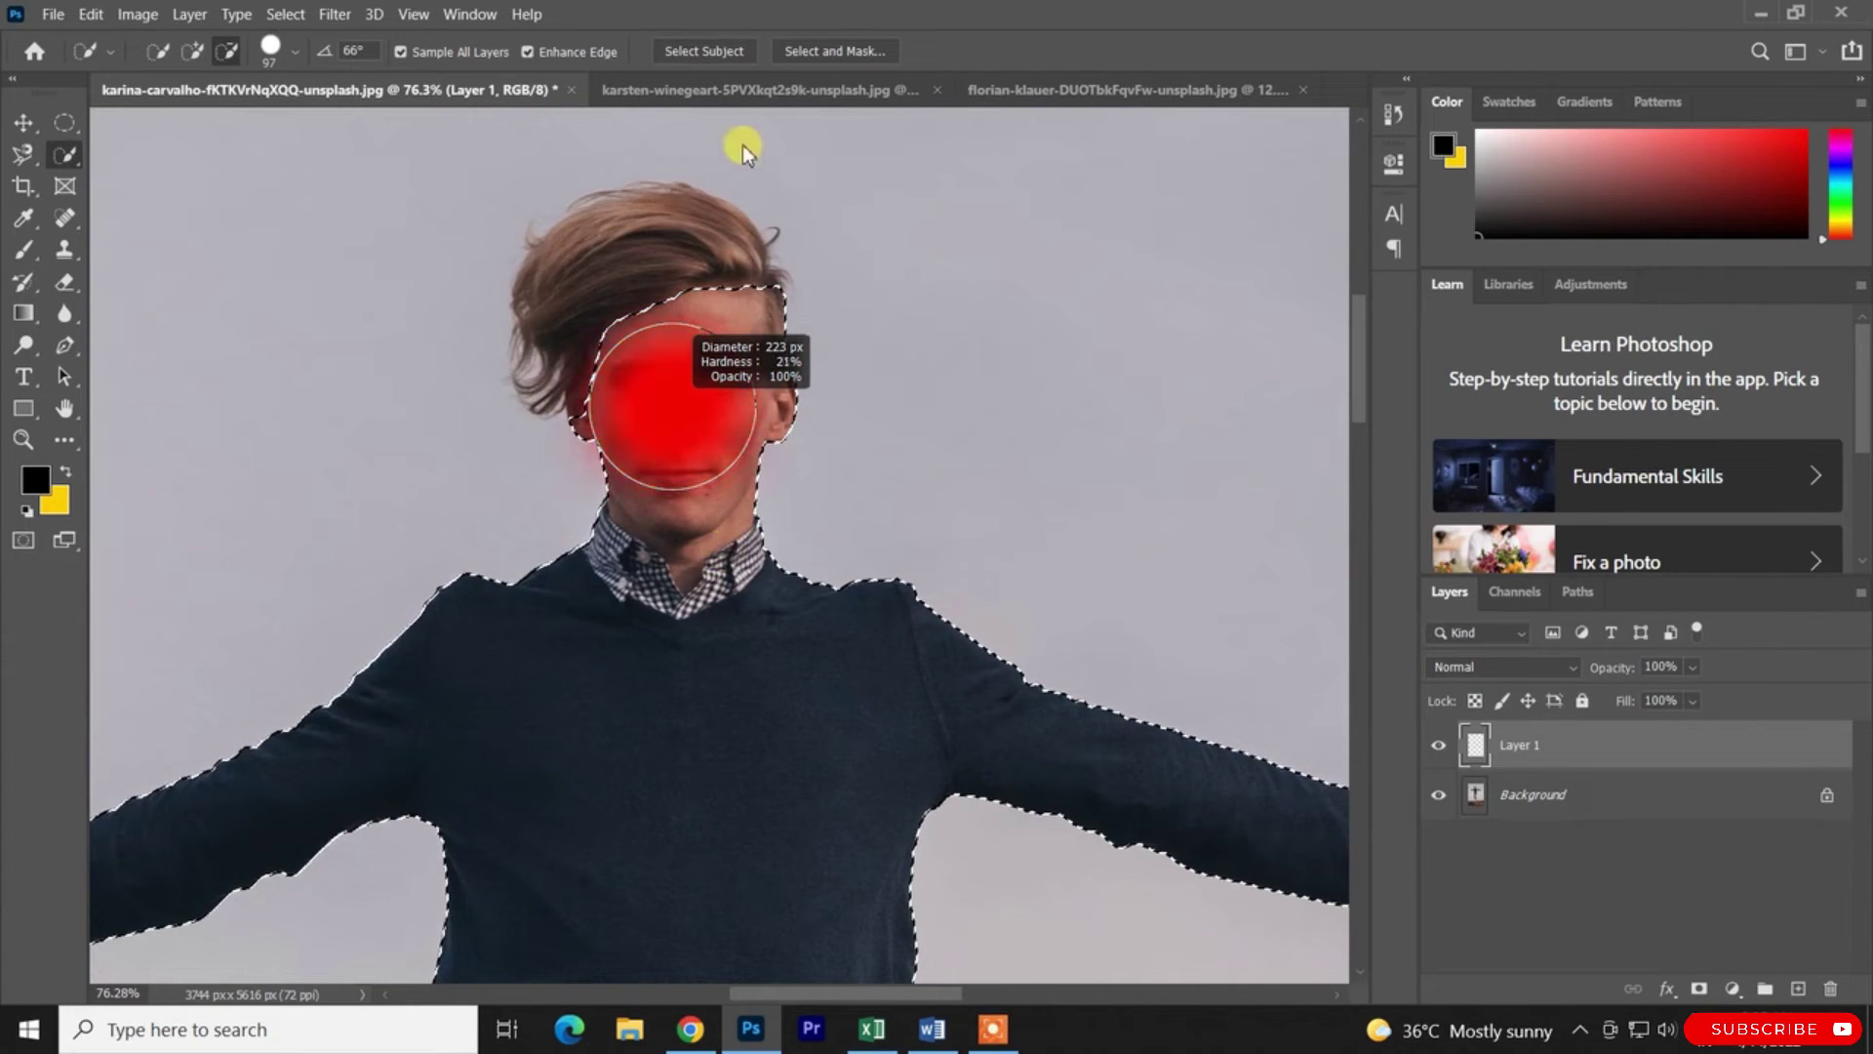
{"action": "mouse_move", "coordinate": [739, 56]}
{"action": "left_mouse_down"}
{"action": "mouse_move", "coordinate": [739, 35]}
{"action": "mouse_move", "coordinate": [723, 78]}
{"action": "mouse_move", "coordinate": [651, 92]}
{"action": "mouse_move", "coordinate": [685, 925]}
{"action": "mouse_move", "coordinate": [693, 171]}
{"action": "left_mouse_up"}
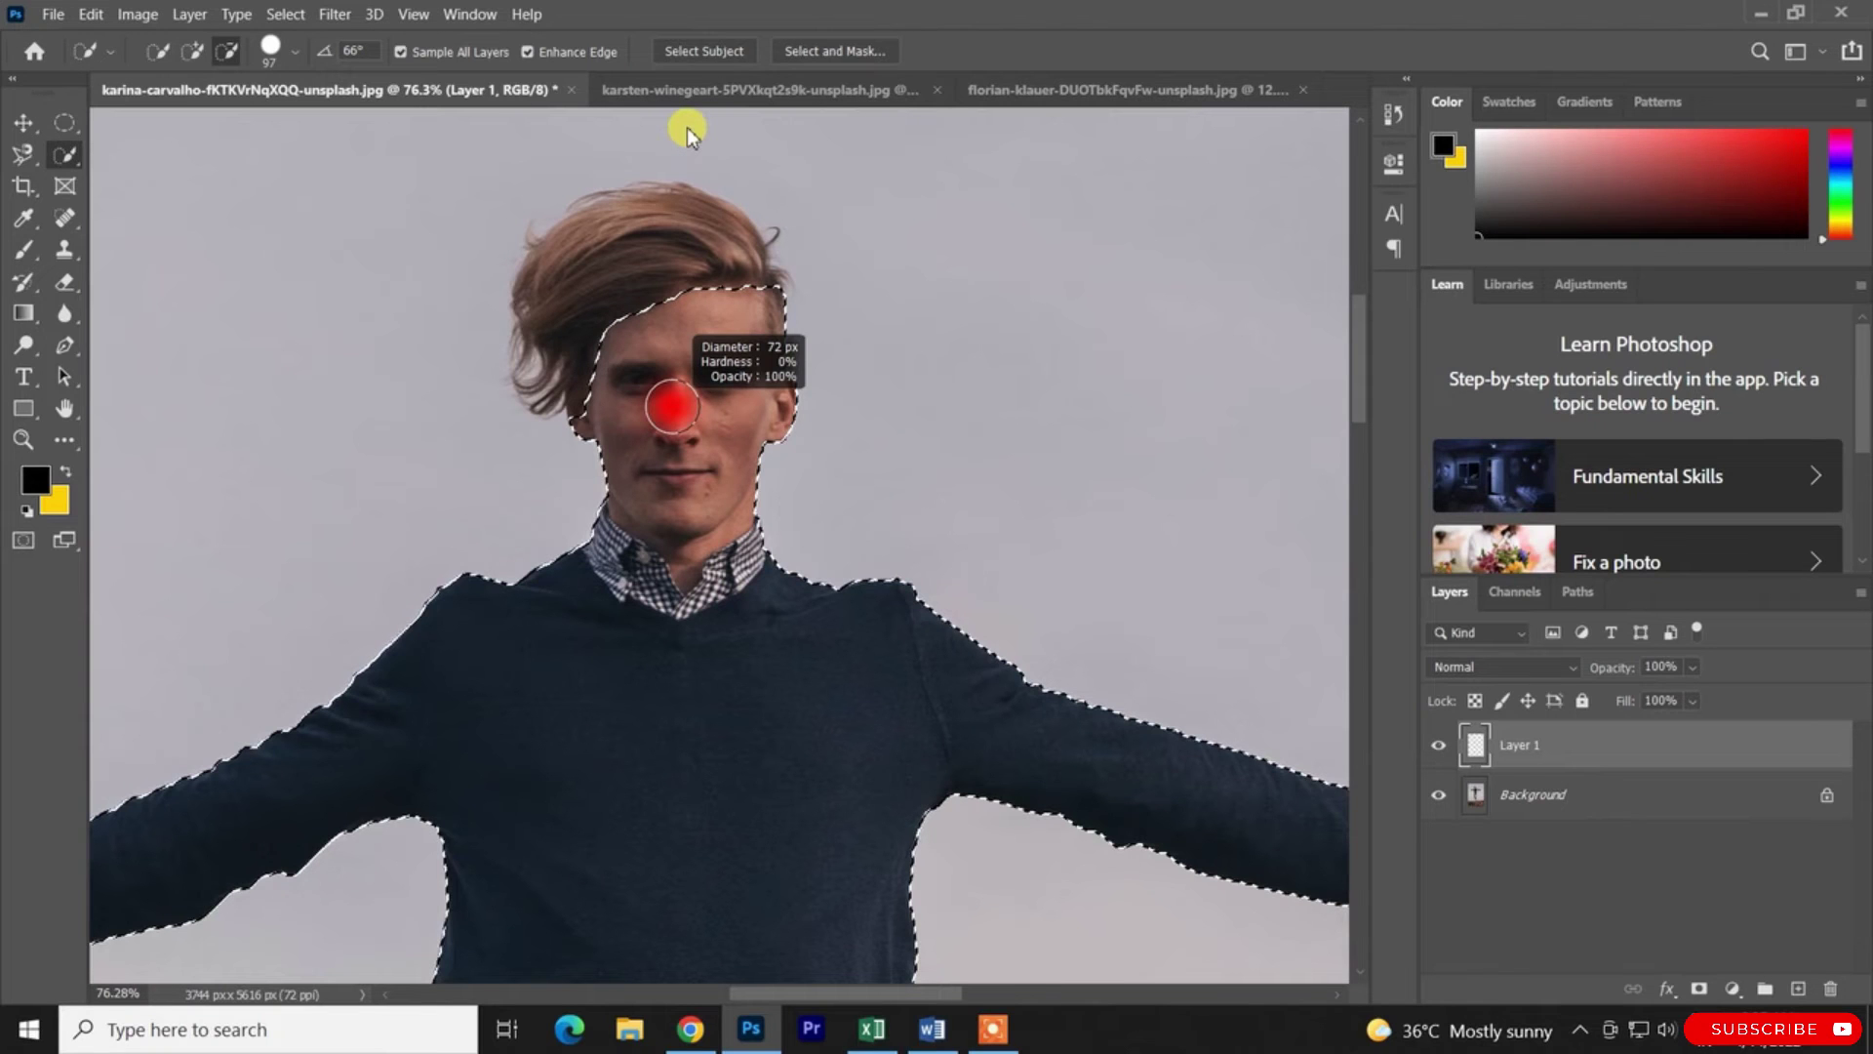
{"action": "left_click_drag", "start_coordinate": [687, 127], "coordinate": [687, 127]}
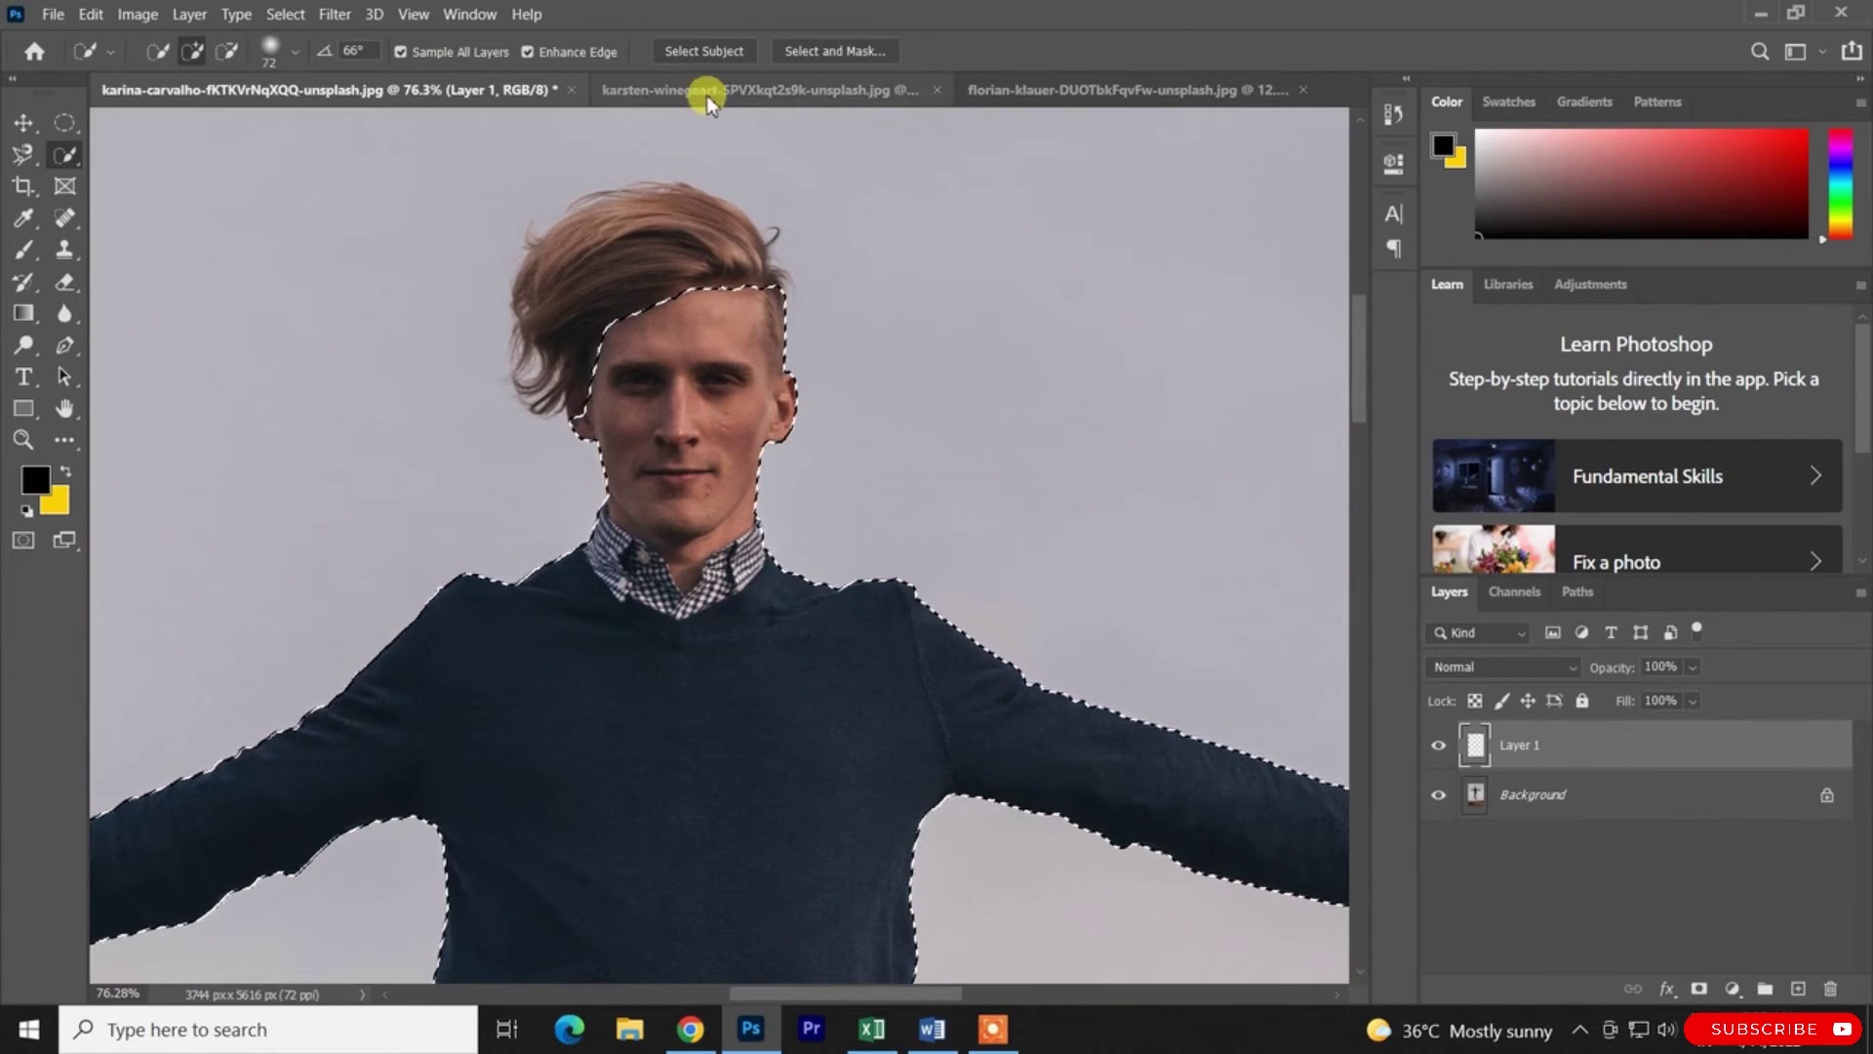
Activate the Magic Wand Tool and bring up the photo of the dog in the yellow sweater
{"action": "right_click", "coordinate": [74, 151]}
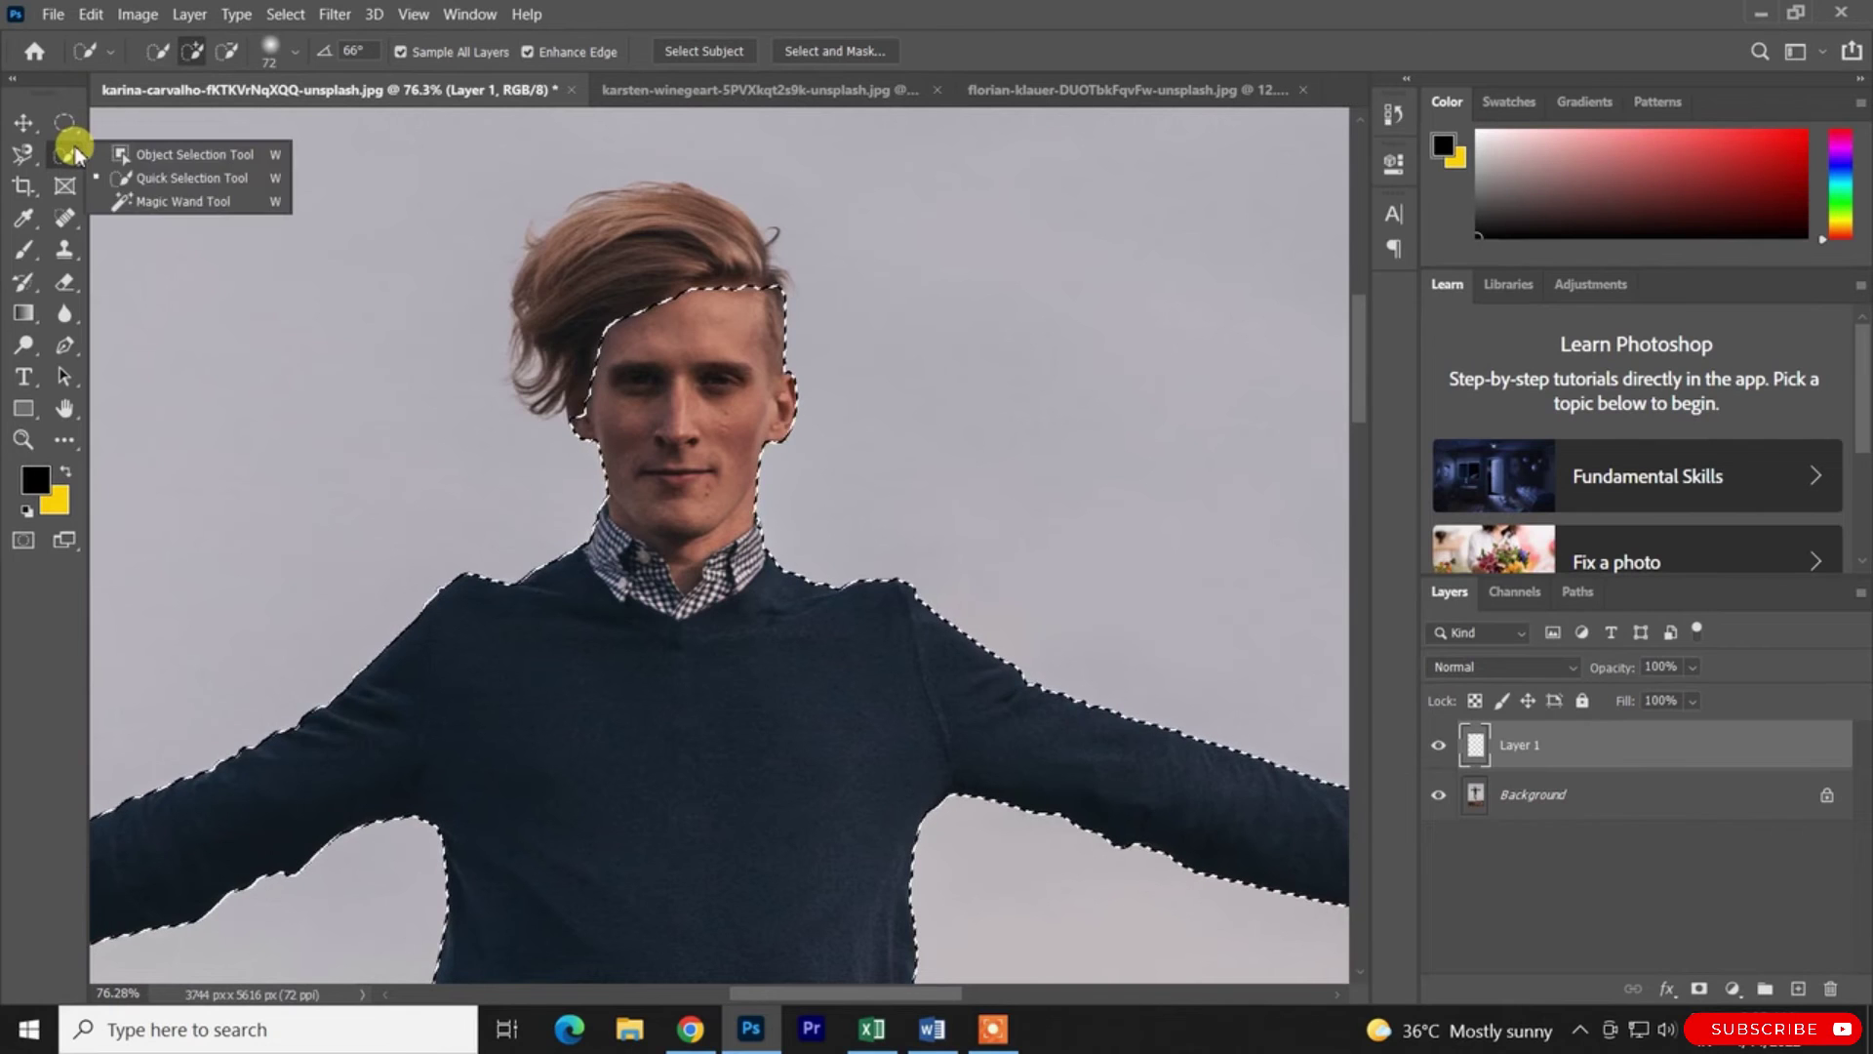
{"action": "left_click", "coordinate": [166, 201]}
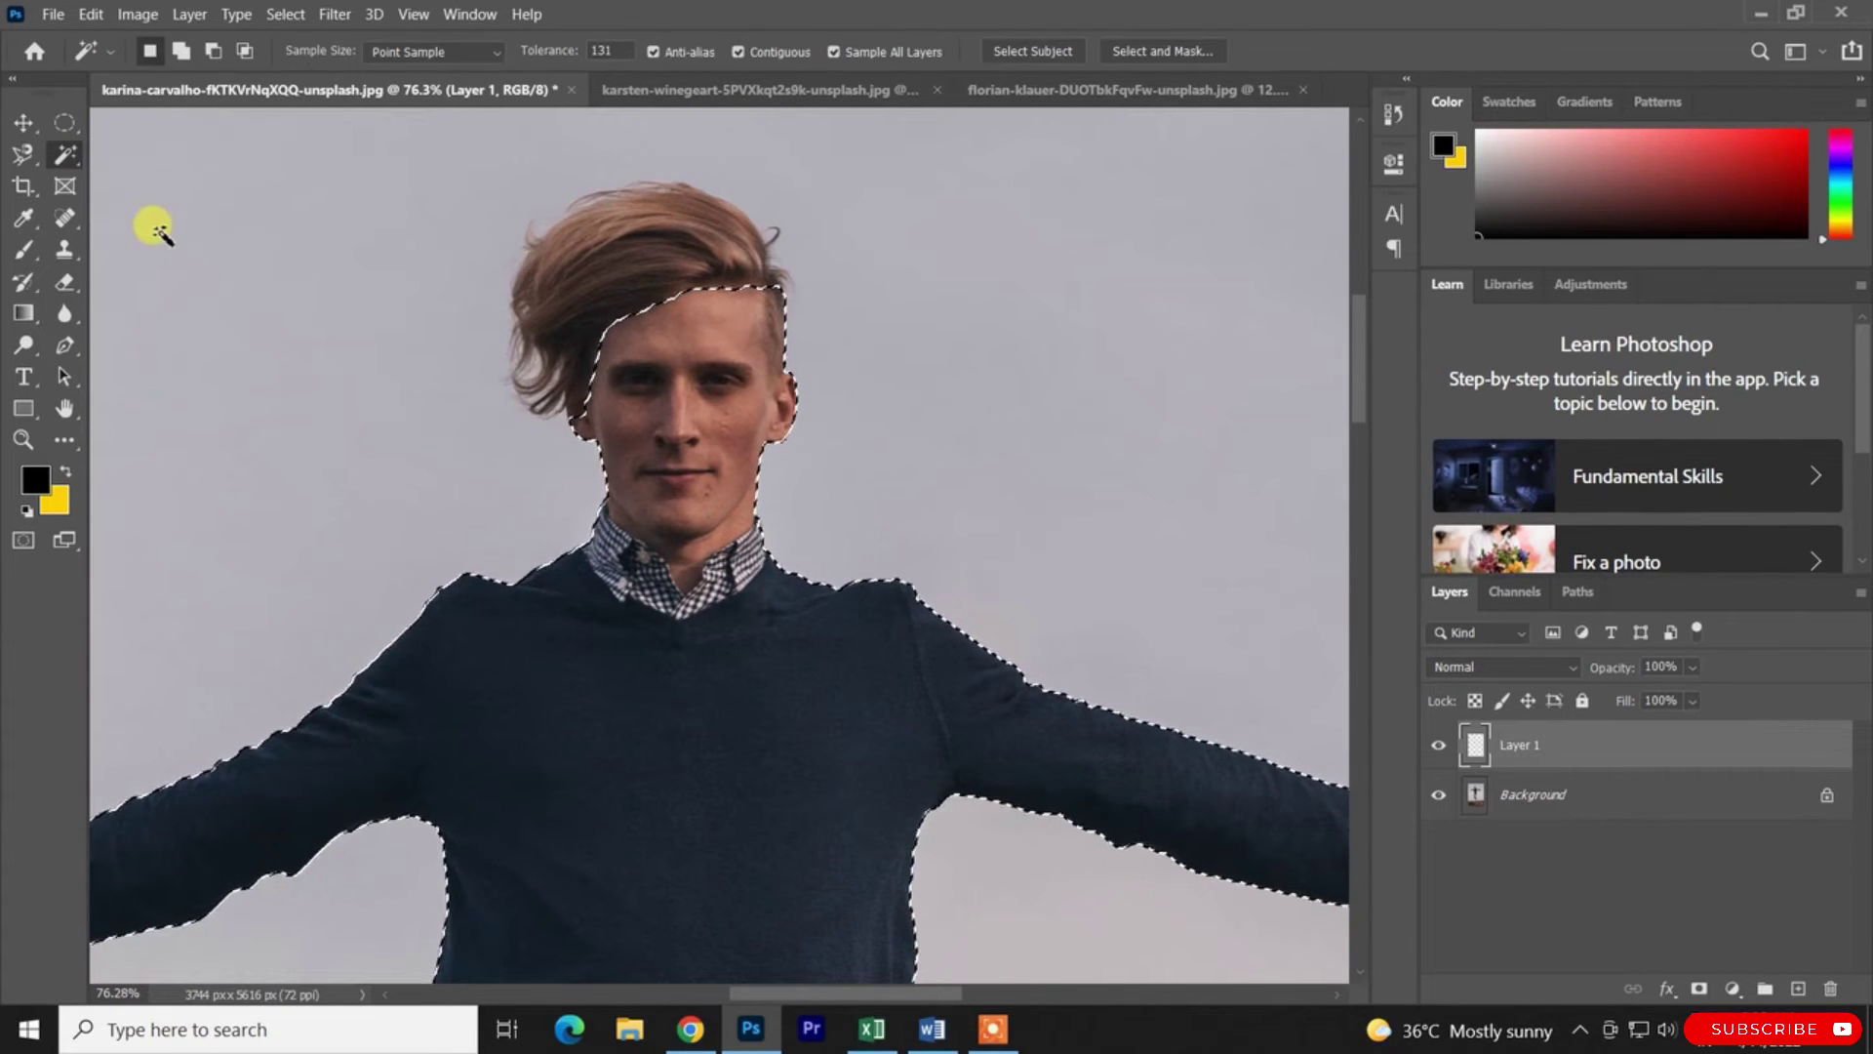
{"action": "left_click", "coordinate": [714, 93]}
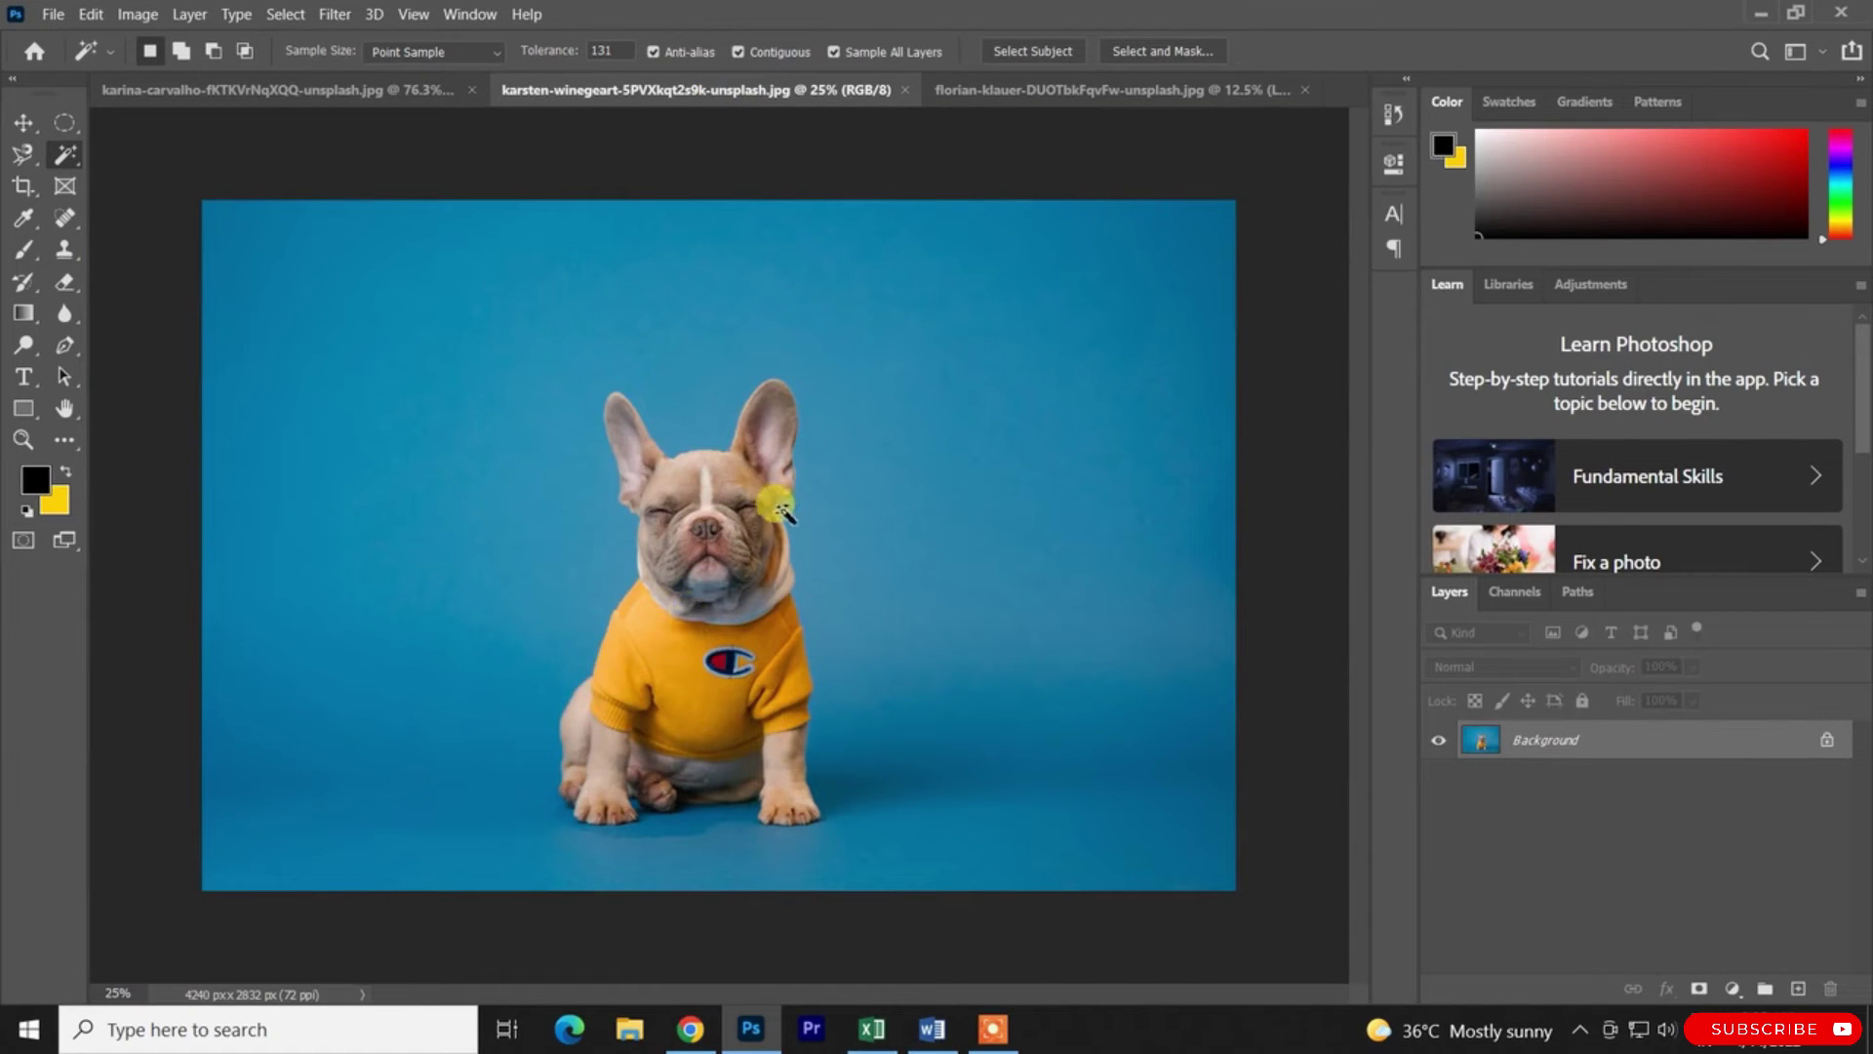
{"action": "right_click", "coordinate": [63, 162]}
{"action": "left_click", "coordinate": [154, 195]}
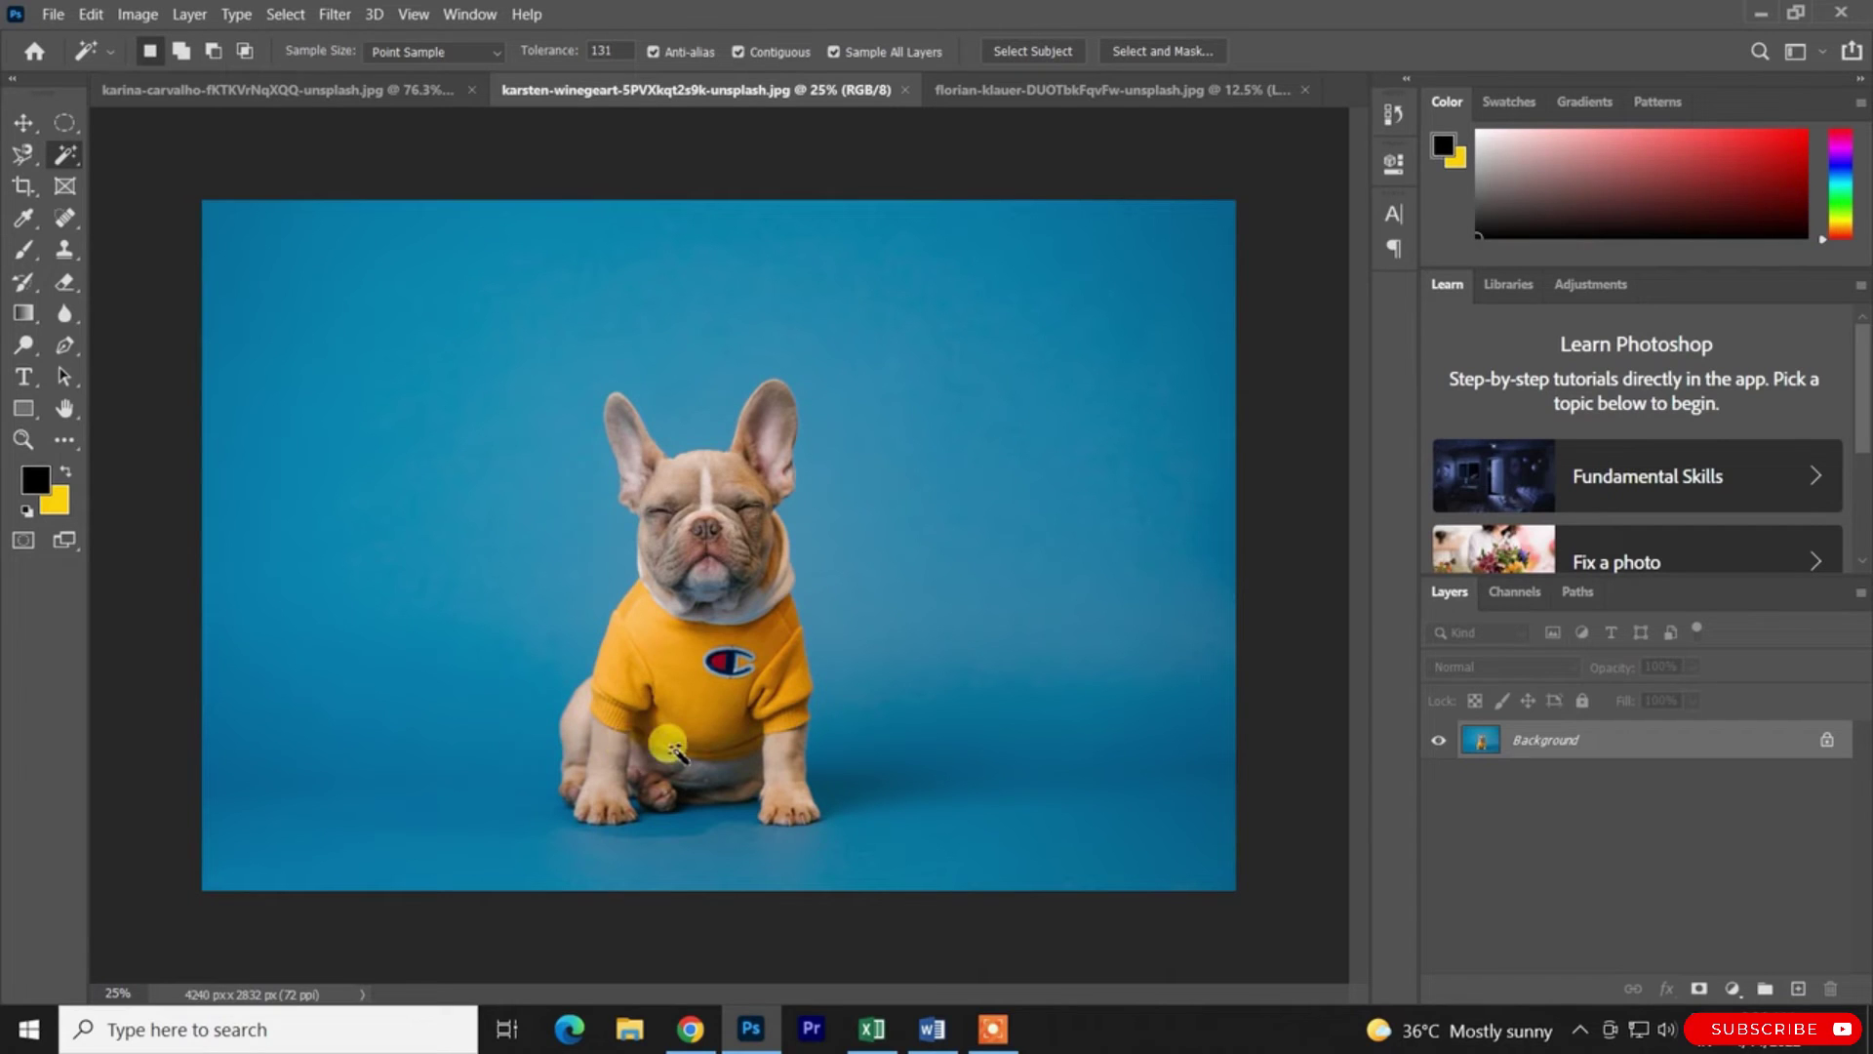
Review the Magic Wand's sample size options, from 3 by 3 to 101 by 101 Average, keeping Point Sample
{"action": "right_click", "coordinate": [76, 150]}
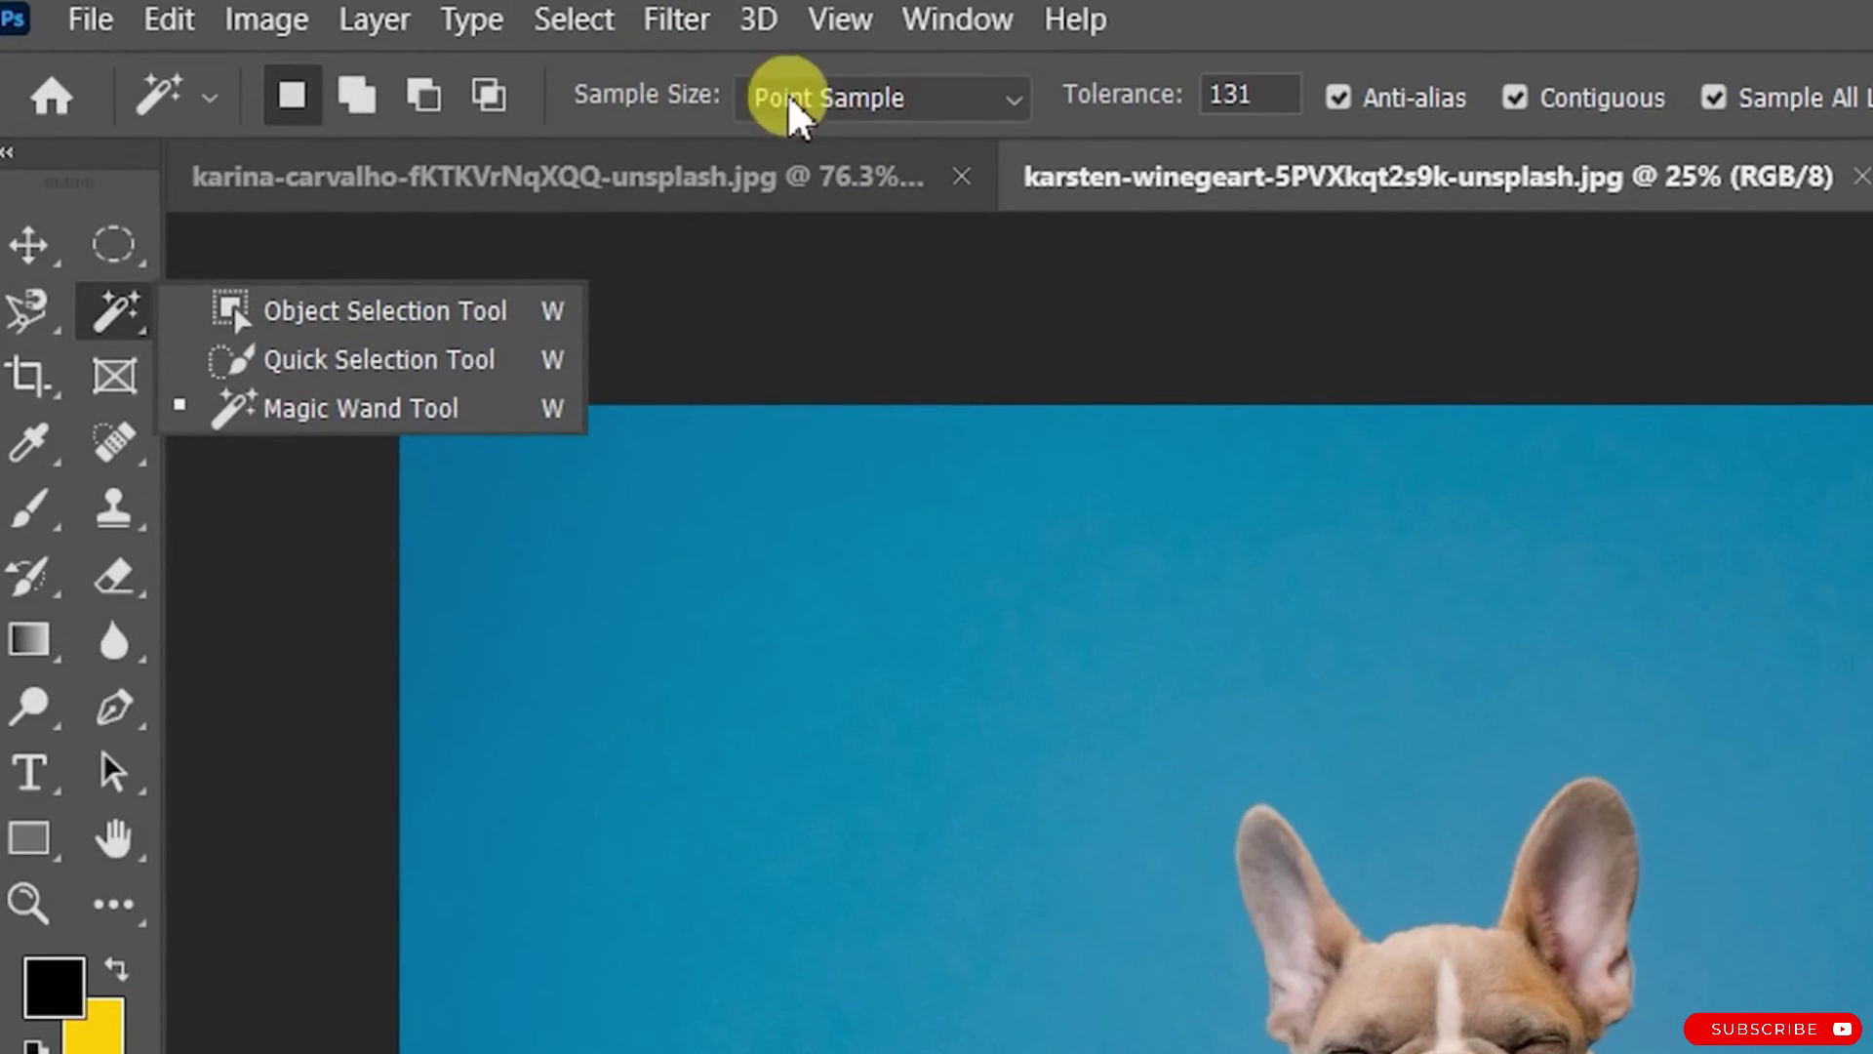
{"action": "left_click", "coordinate": [790, 98]}
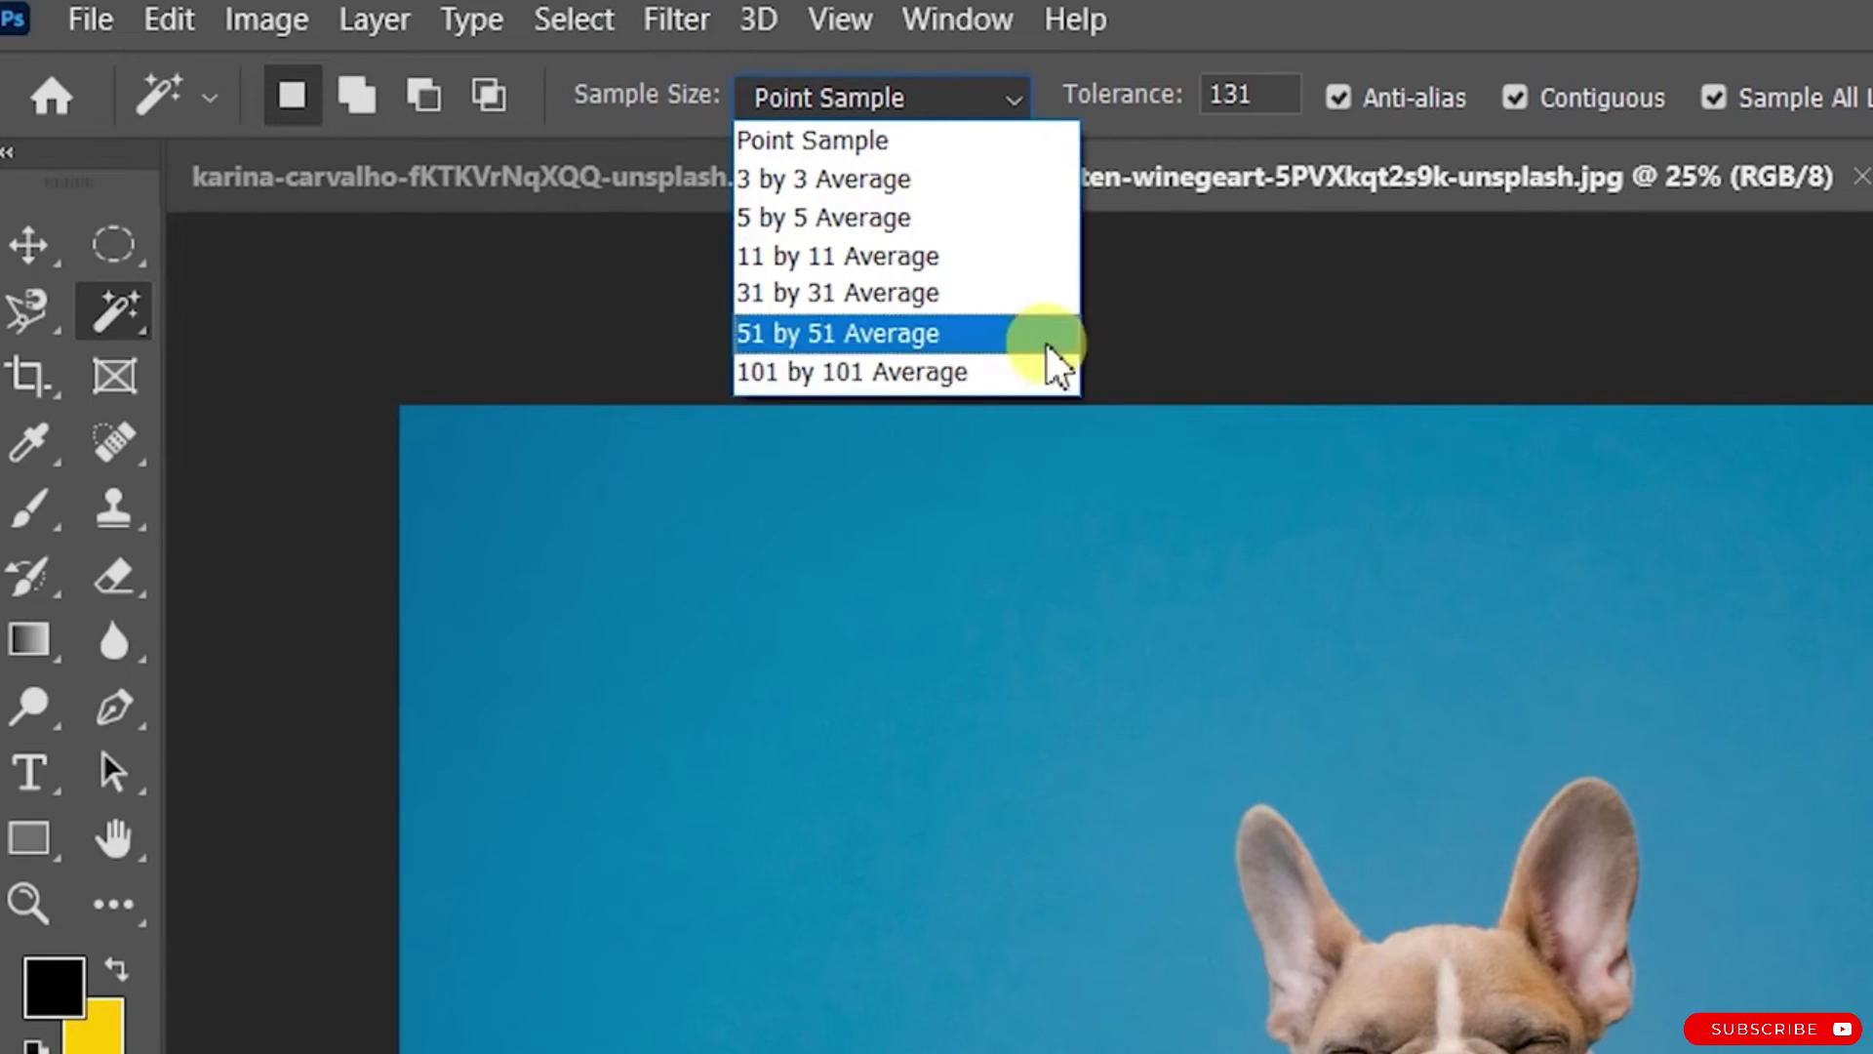
{"action": "left_click", "coordinate": [883, 139]}
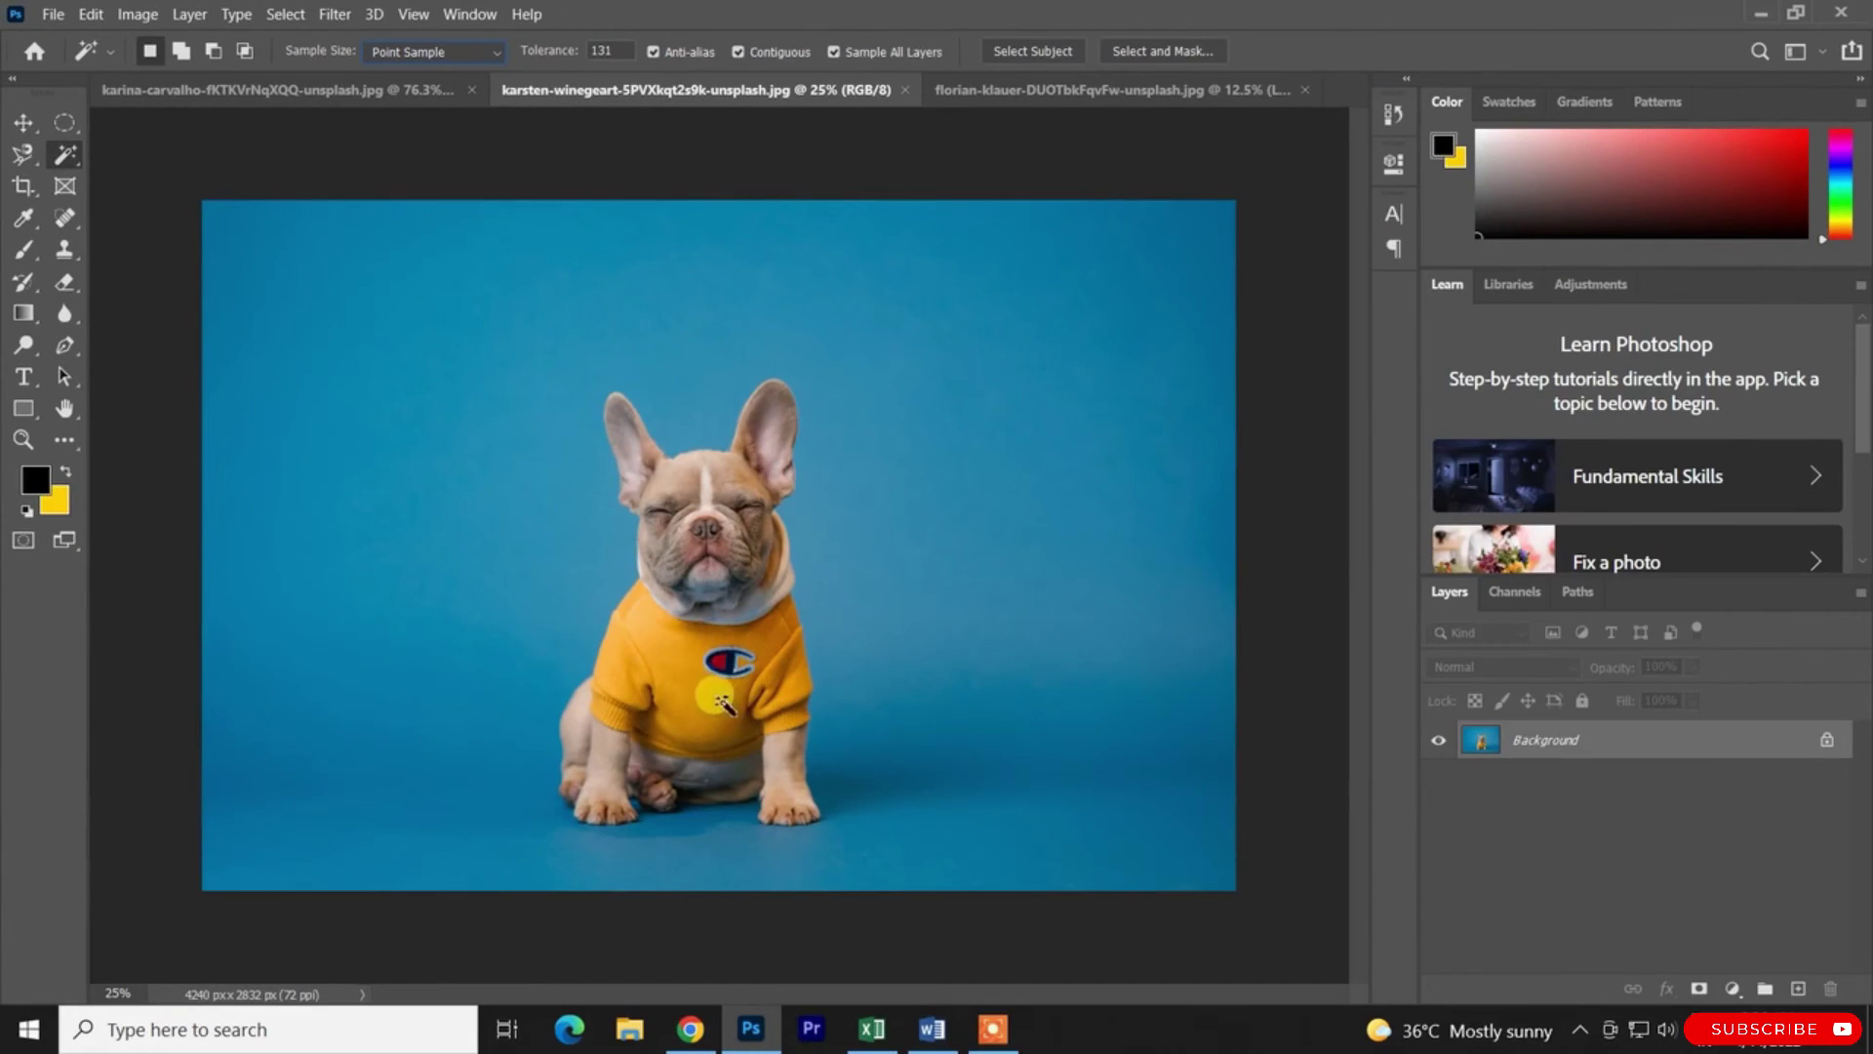
{"action": "left_click", "coordinate": [408, 50]}
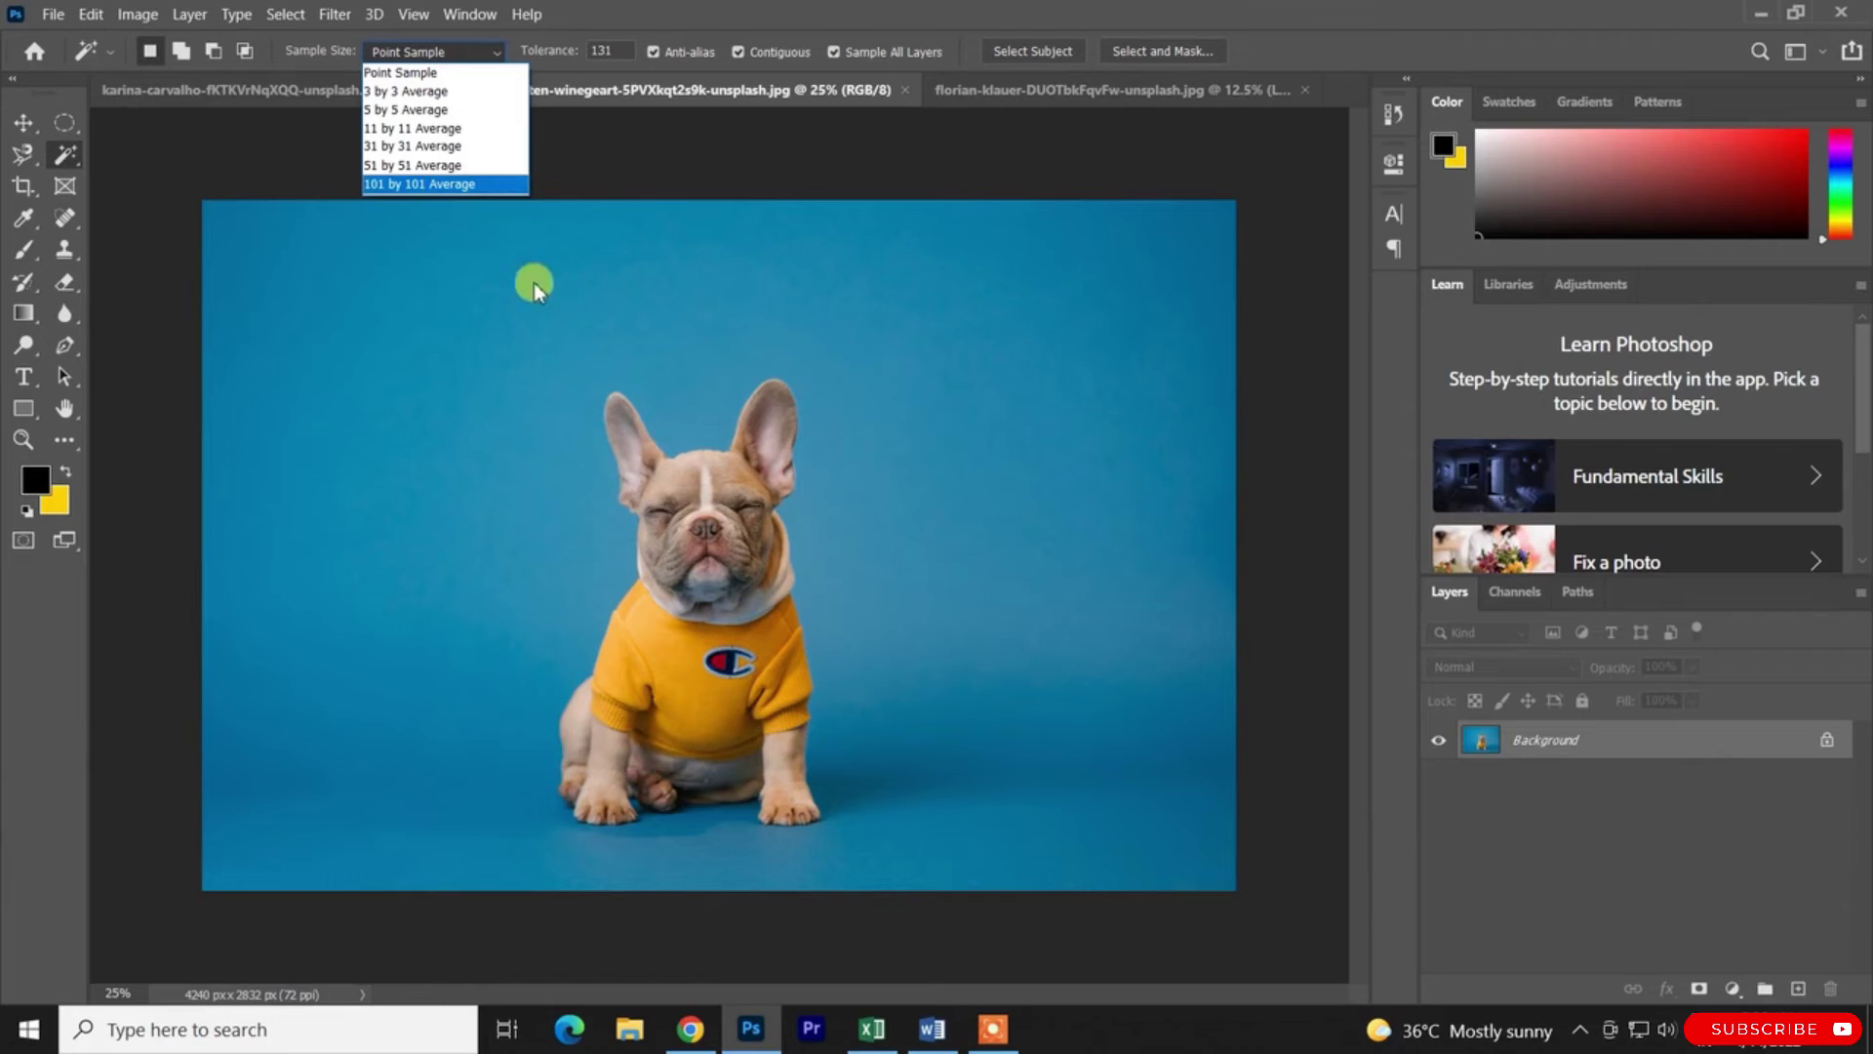
{"action": "left_click", "coordinate": [425, 71]}
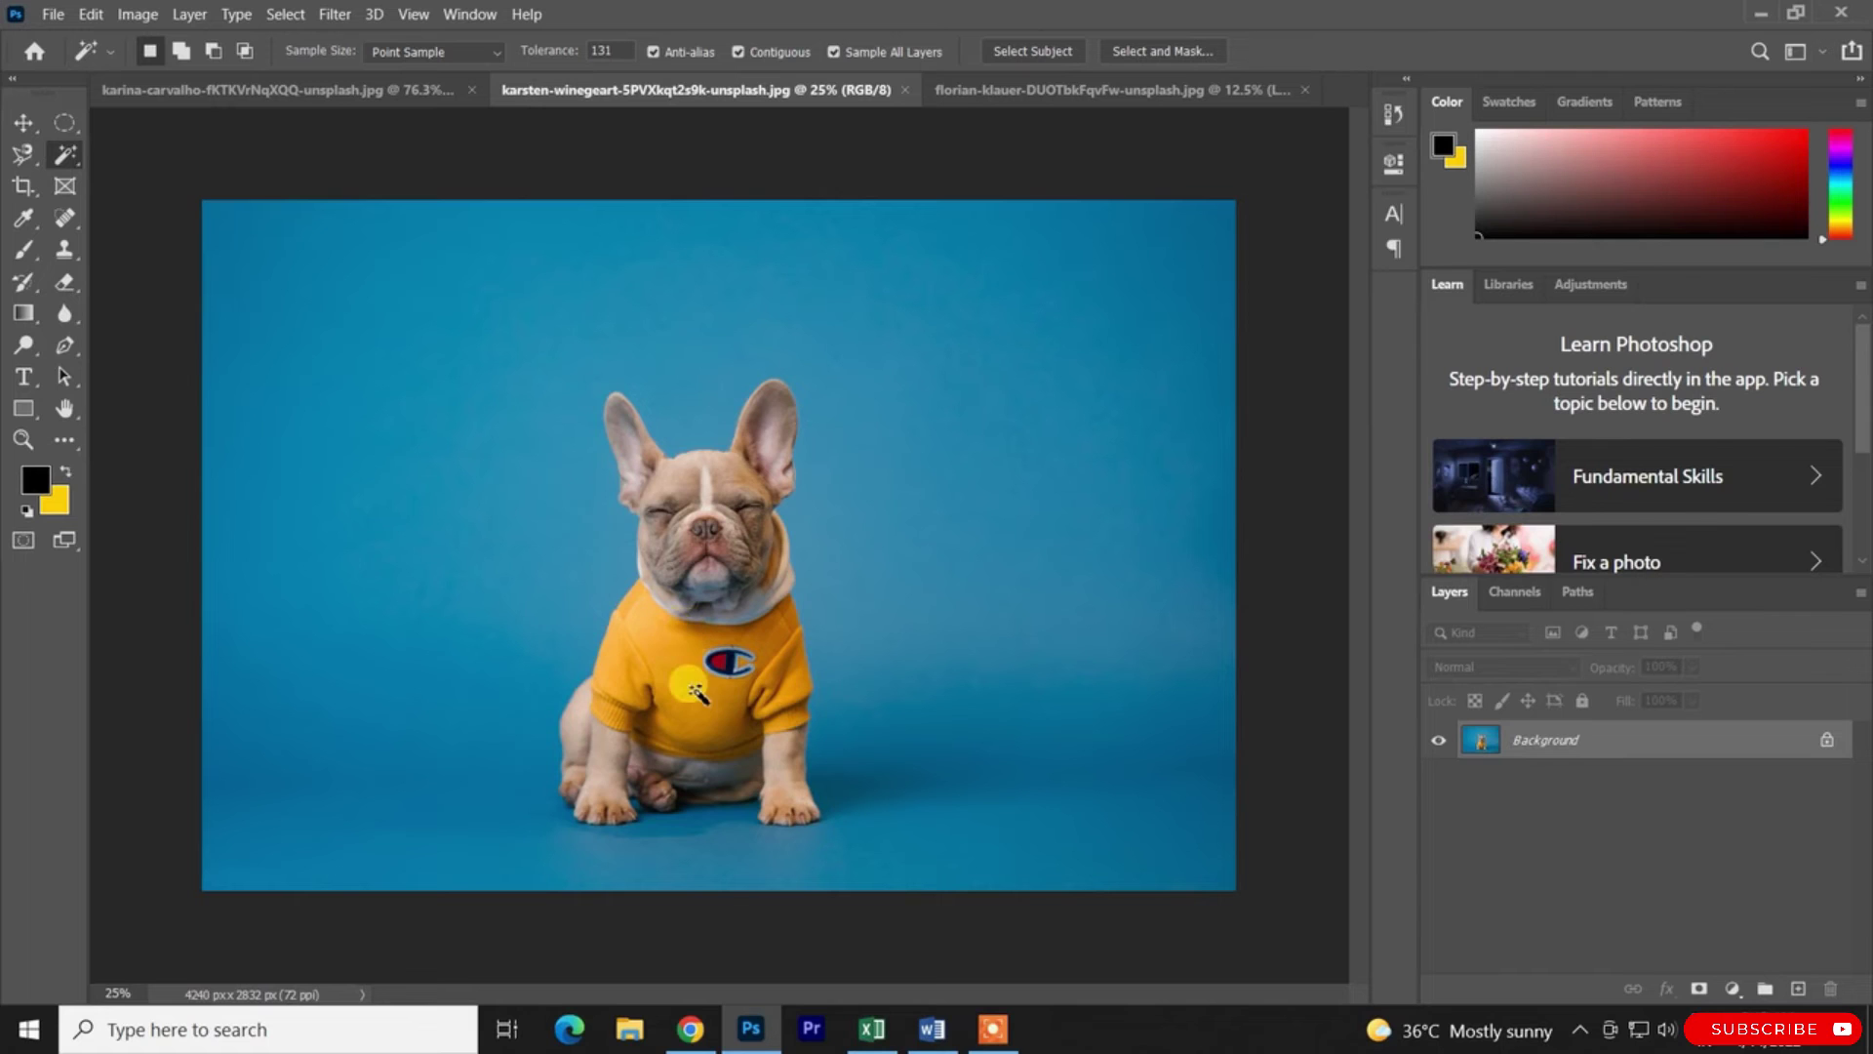
Try selecting the dog's yellow sweater with the Quick Selection Tool twice, undoing each attempt
{"action": "right_click", "coordinate": [66, 152]}
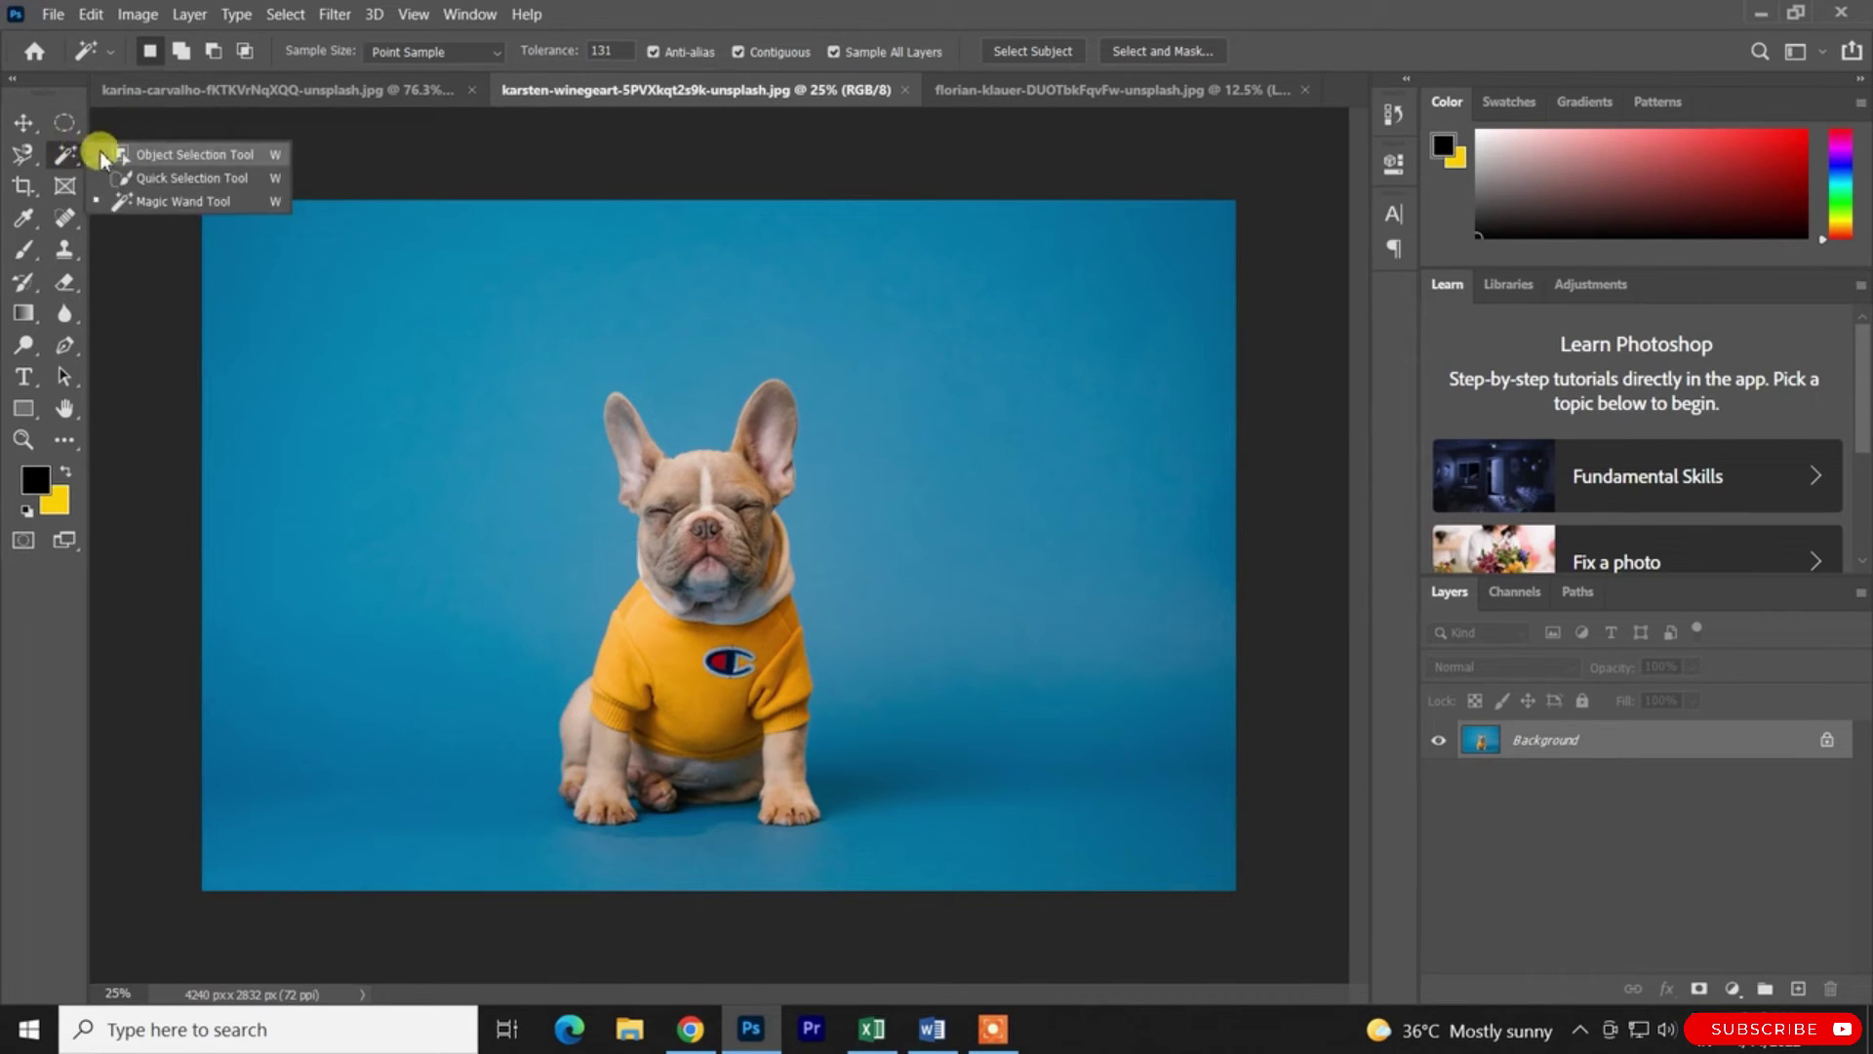
{"action": "left_click", "coordinate": [185, 177]}
{"action": "left_click_drag", "start_coordinate": [672, 688], "coordinate": [662, 647]}
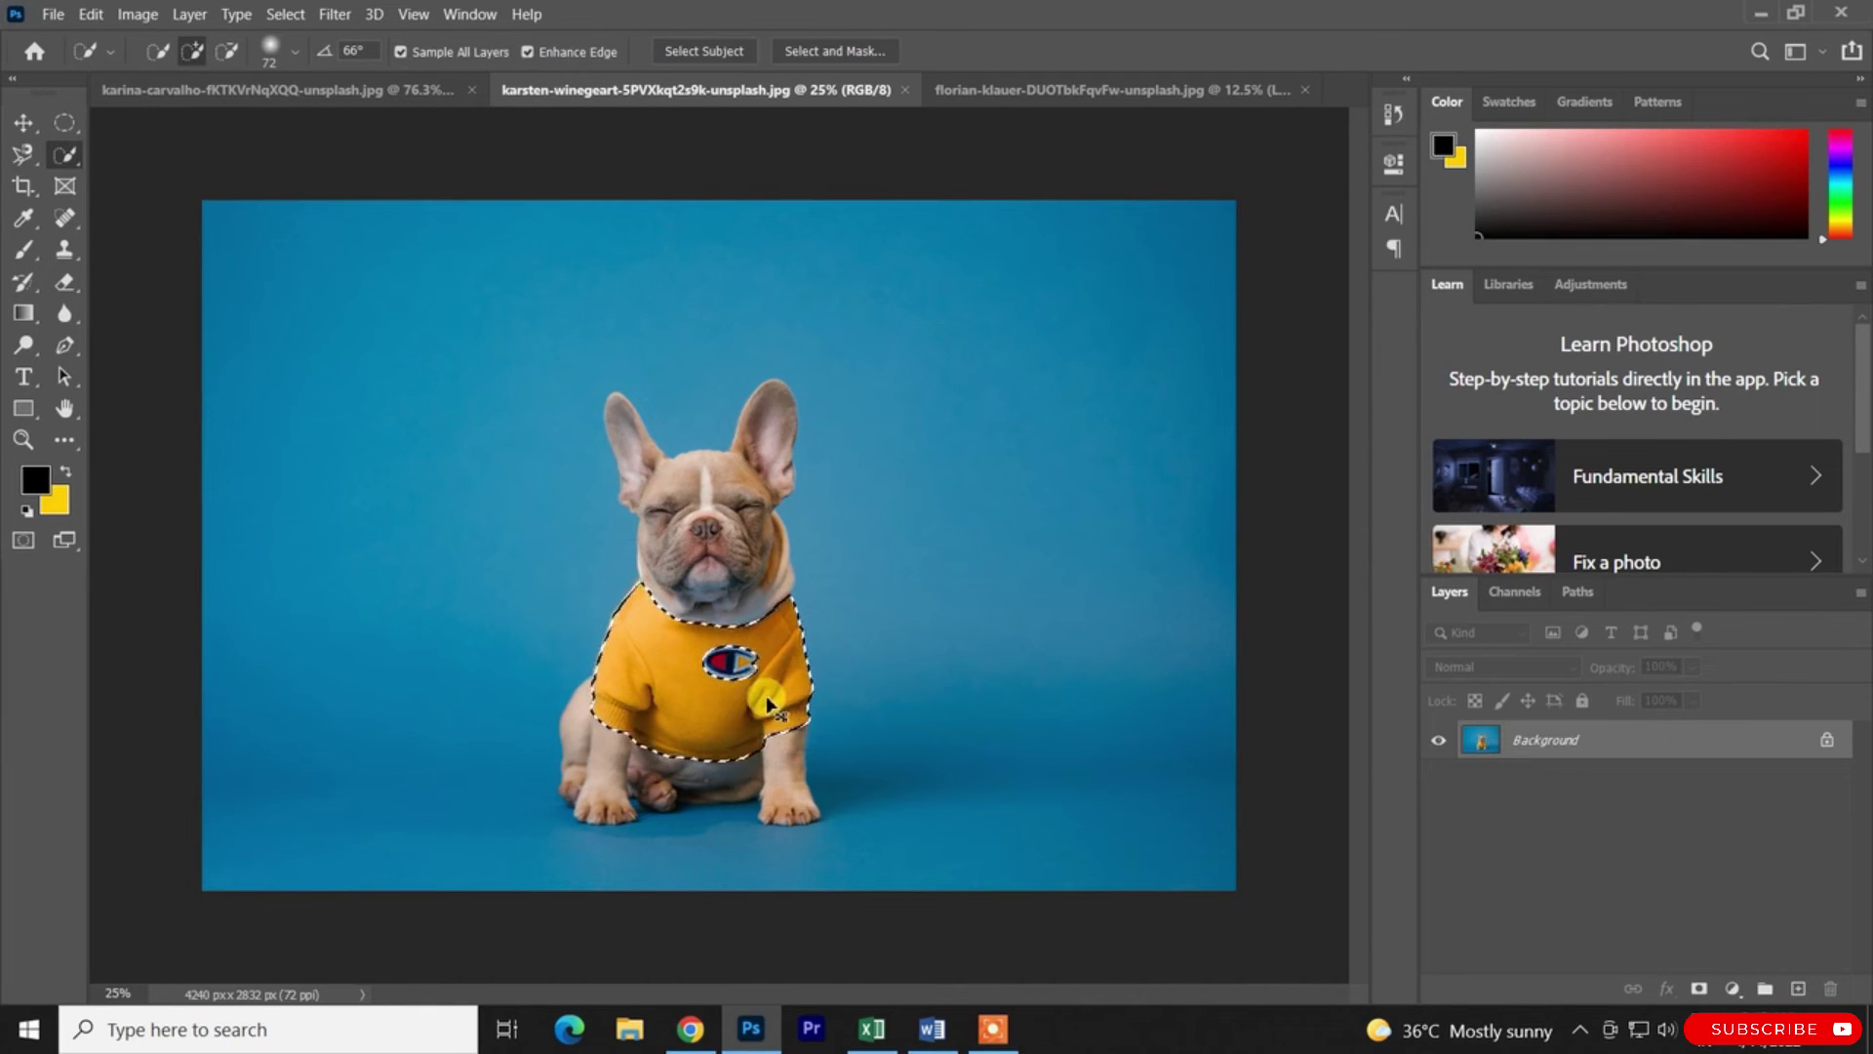
{"action": "key", "text": "ctrl+z"}
{"action": "scroll", "coordinate": [691, 728], "scroll_direction": "up", "scroll_amount": 3}
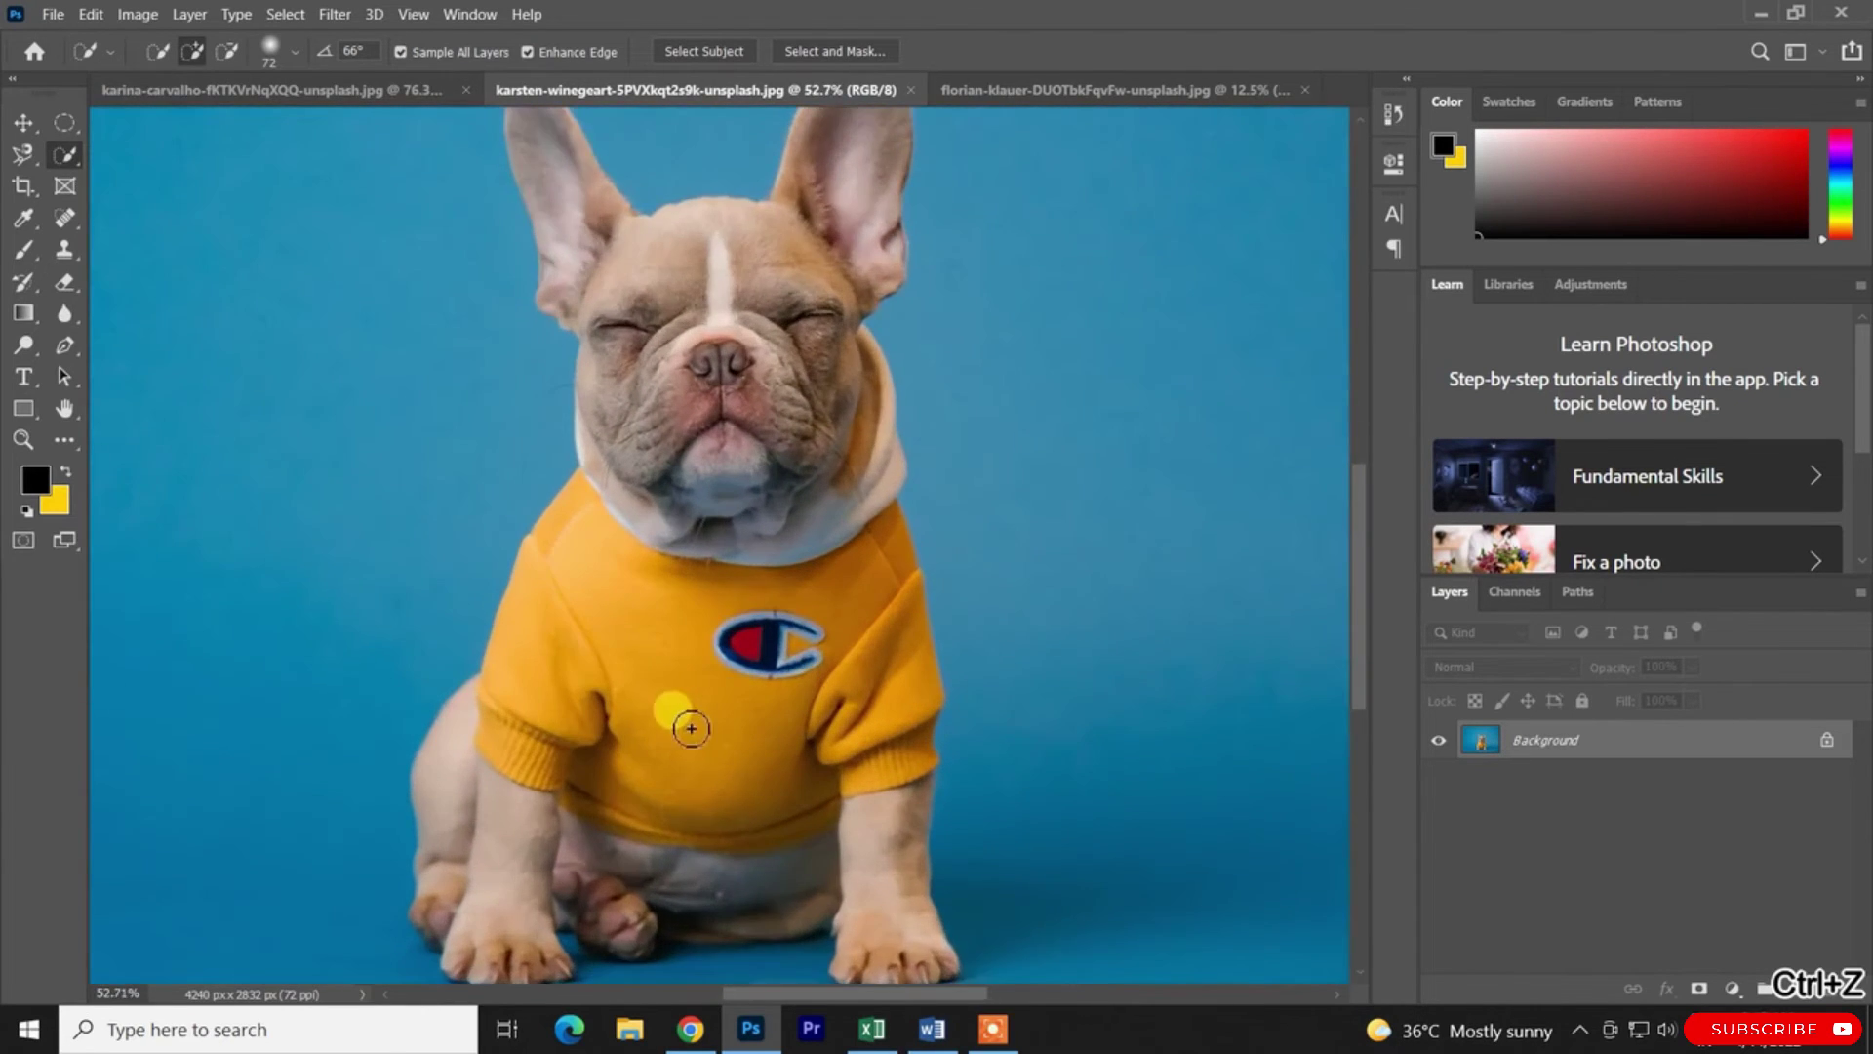
{"action": "scroll", "coordinate": [691, 727], "scroll_direction": "up", "scroll_amount": 2}
{"action": "mouse_move", "coordinate": [610, 699]}
{"action": "left_mouse_down"}
{"action": "mouse_move", "coordinate": [597, 758]}
{"action": "mouse_move", "coordinate": [640, 807]}
{"action": "left_mouse_up"}
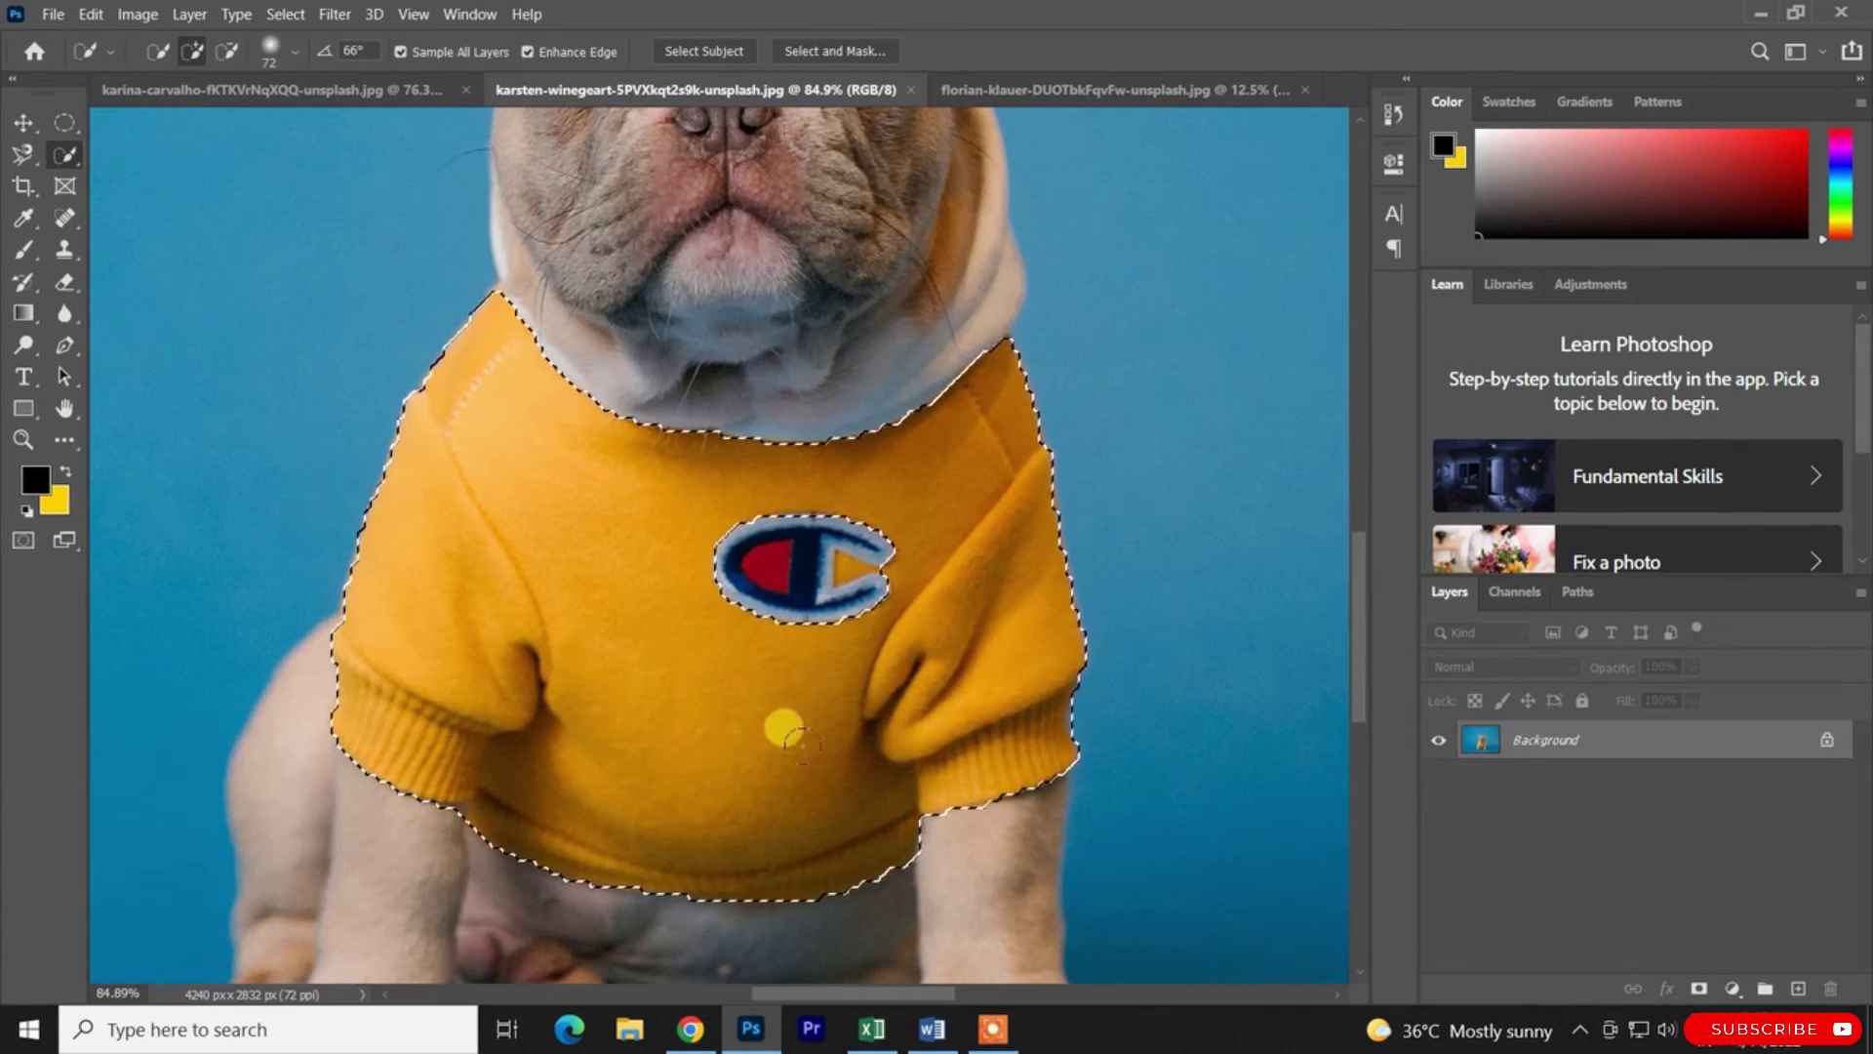
{"action": "key", "text": "ctrl+z"}
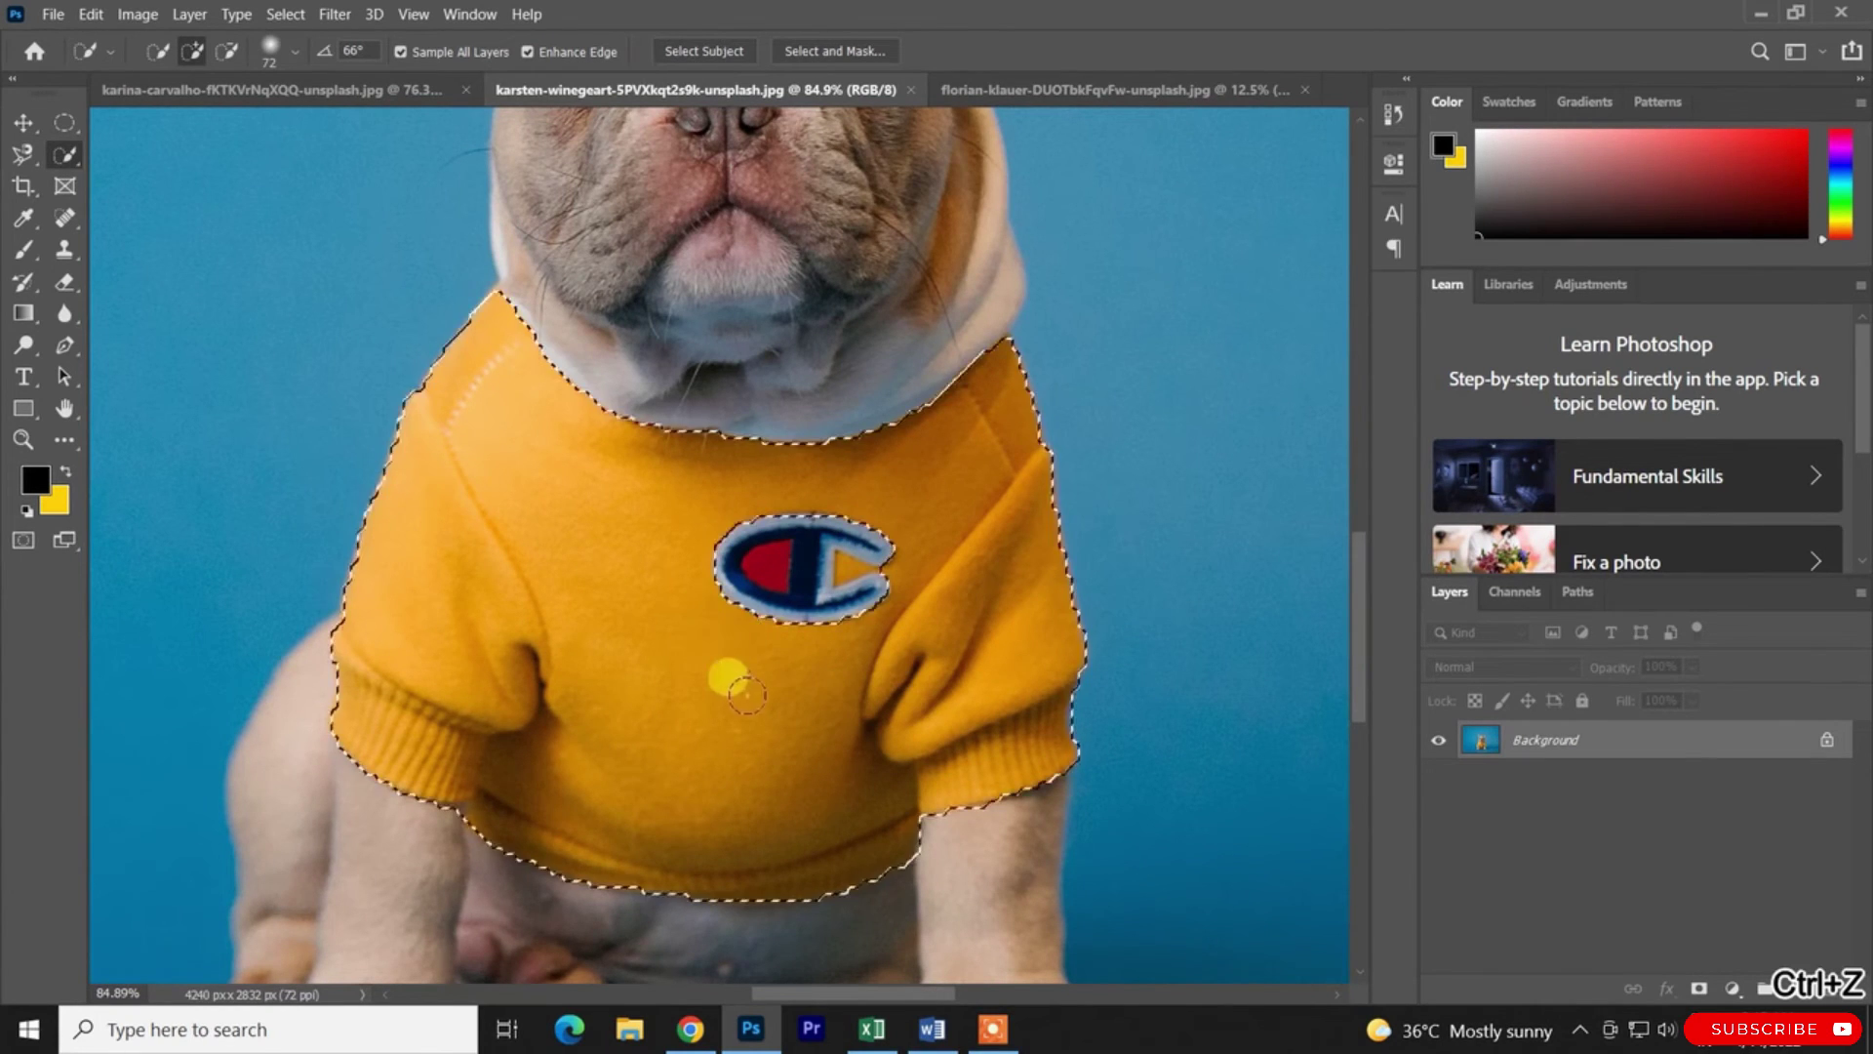
Reduce the brush to 11 px over the sweater's logo and clear the current selection
{"action": "scroll", "coordinate": [868, 605], "scroll_direction": "up", "scroll_amount": 5}
{"action": "right_click", "coordinate": [847, 488], "text": "alt"}
{"action": "left_click_drag", "start_coordinate": [847, 488], "coordinate": [747, 489]}
{"action": "left_click_drag", "start_coordinate": [925, 490], "coordinate": [898, 489]}
{"action": "key", "text": "ctrl+d"}
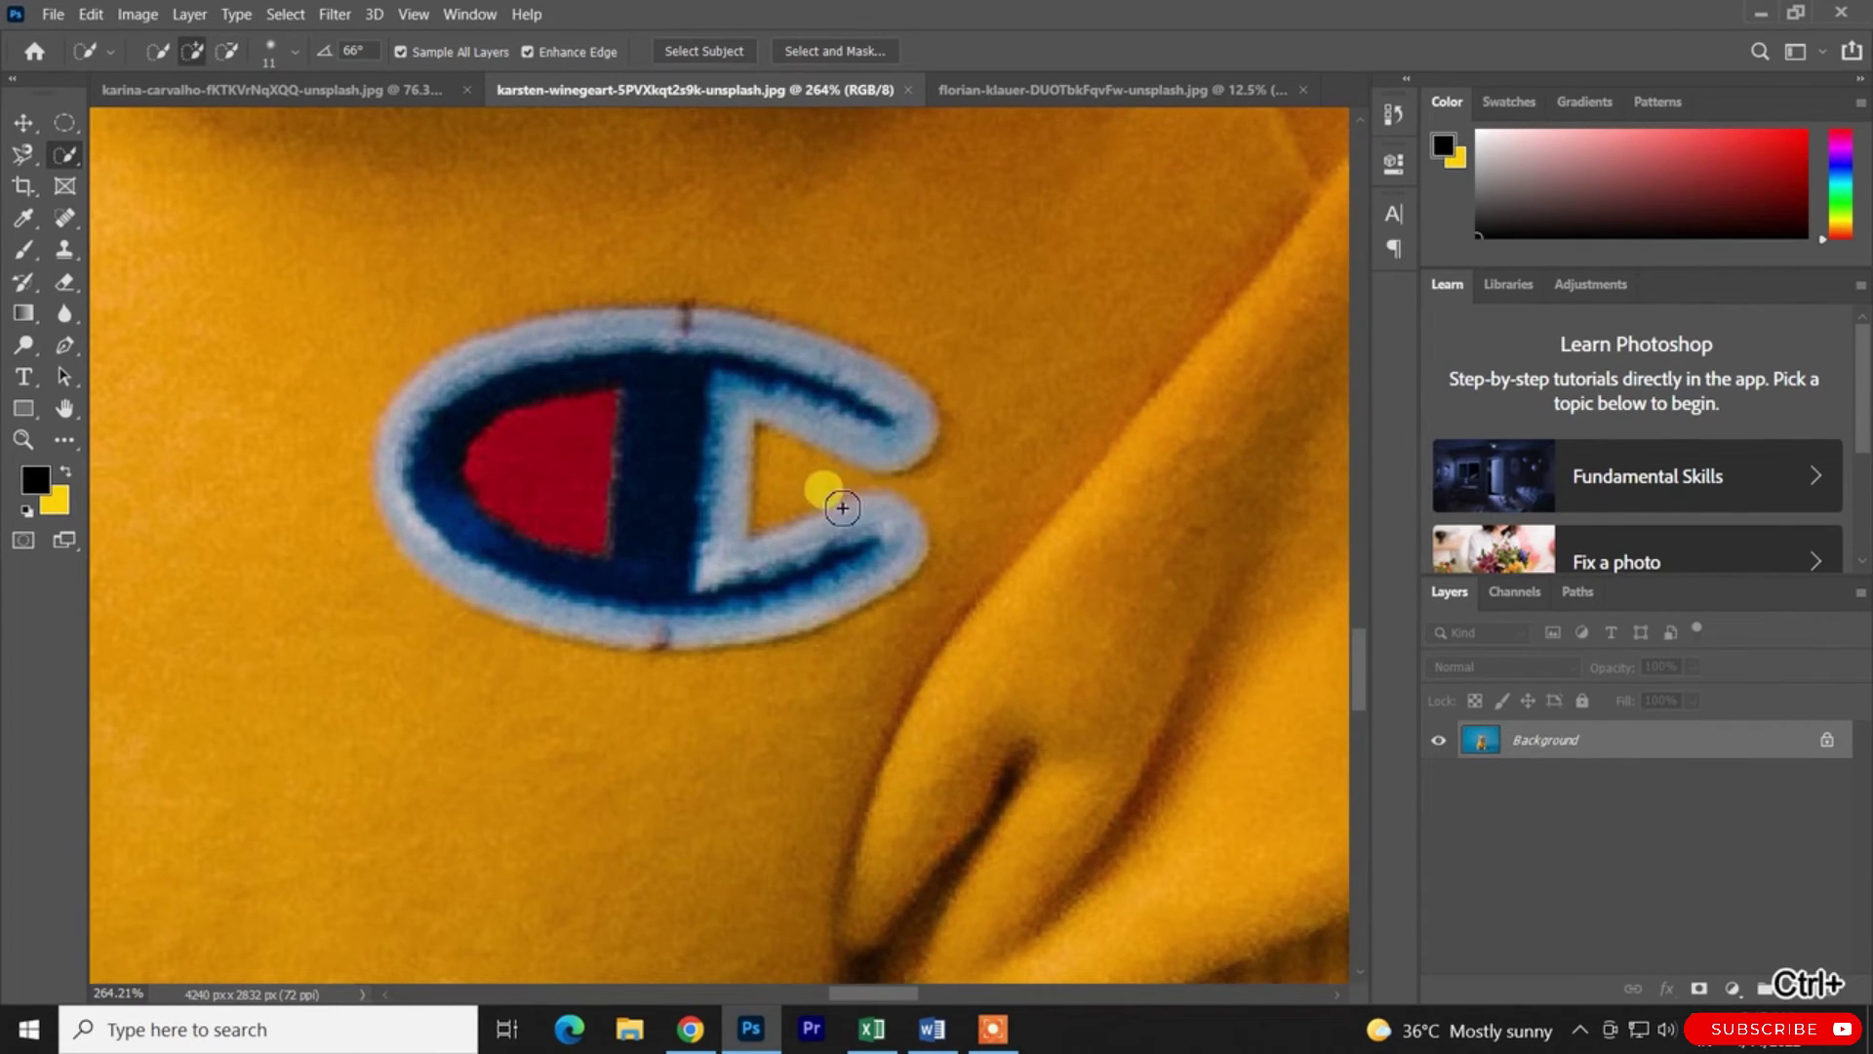
Try selecting the sweater with the Quick Selection Tool and subtracting the chest logo with a smaller 14 px brush
{"action": "scroll", "coordinate": [918, 619], "scroll_direction": "down", "scroll_amount": 8}
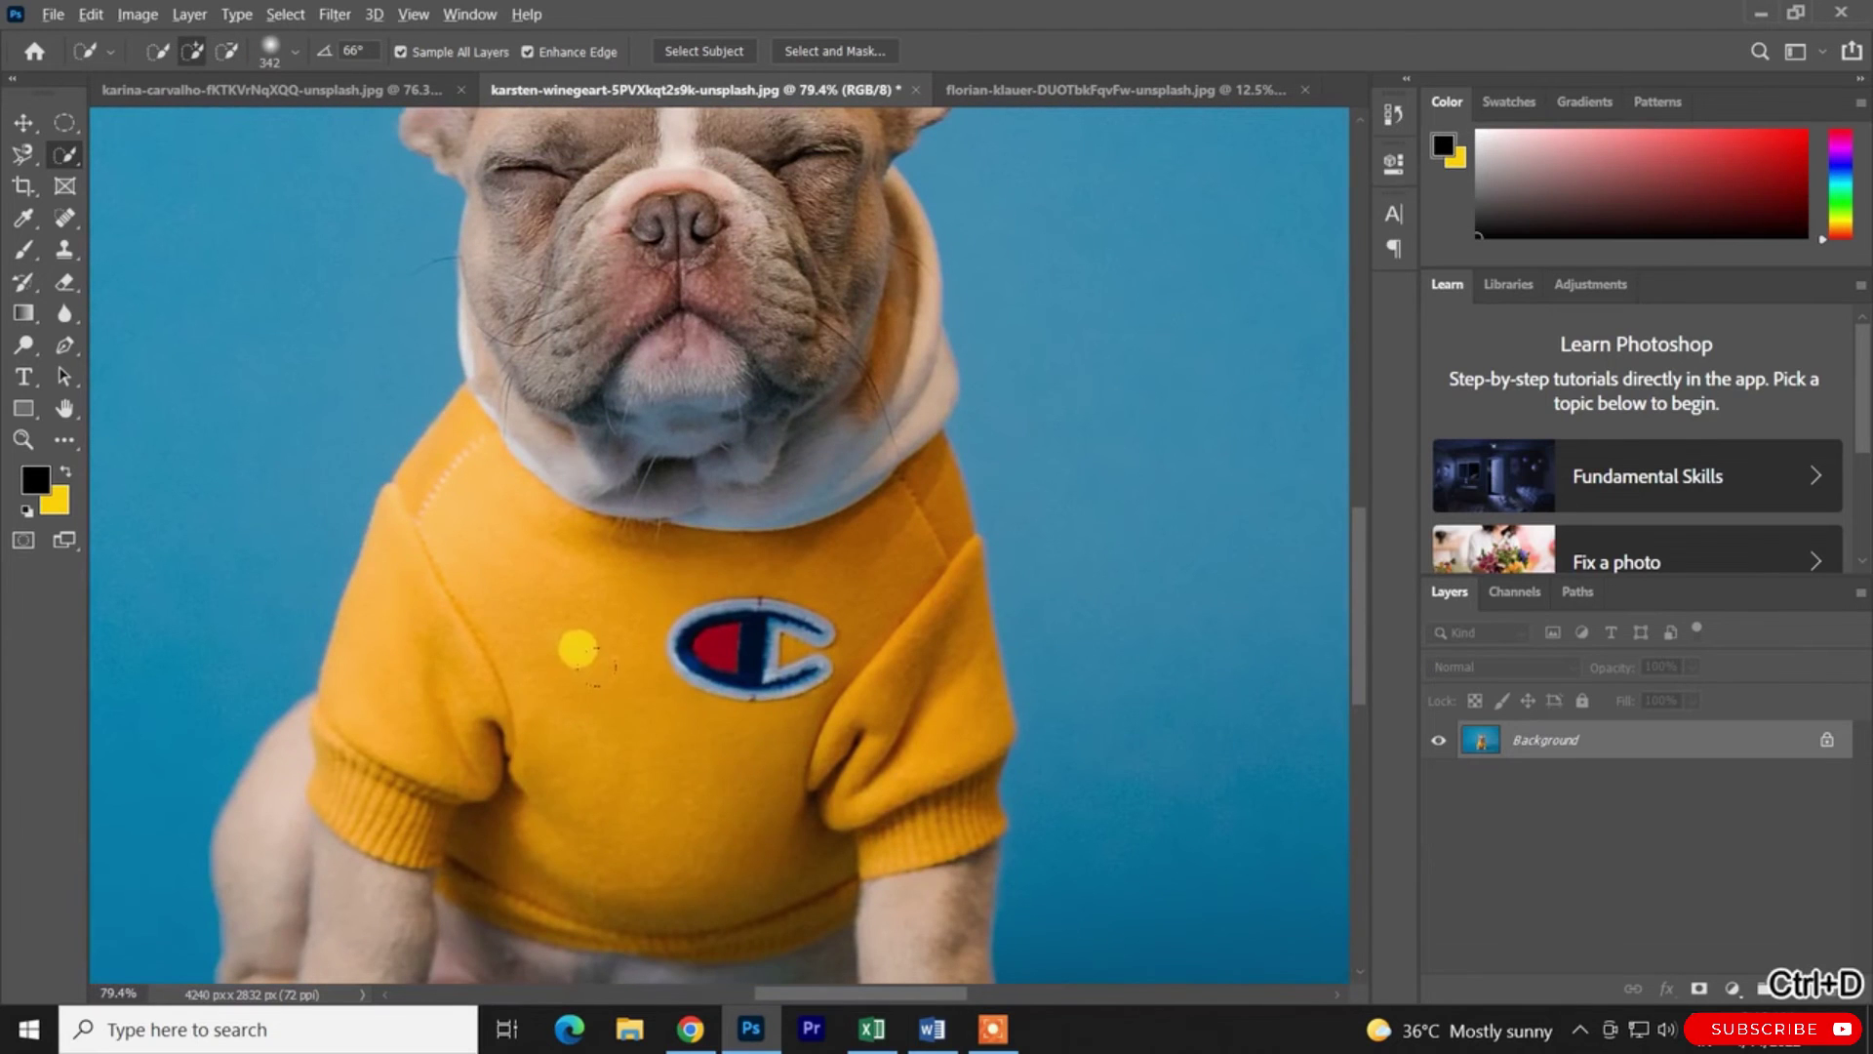
{"action": "mouse_move", "coordinate": [684, 745]}
{"action": "left_mouse_down"}
{"action": "mouse_move", "coordinate": [549, 739]}
{"action": "mouse_move", "coordinate": [619, 761]}
{"action": "left_mouse_up"}
{"action": "scroll", "coordinate": [732, 703], "scroll_direction": "up", "scroll_amount": 5}
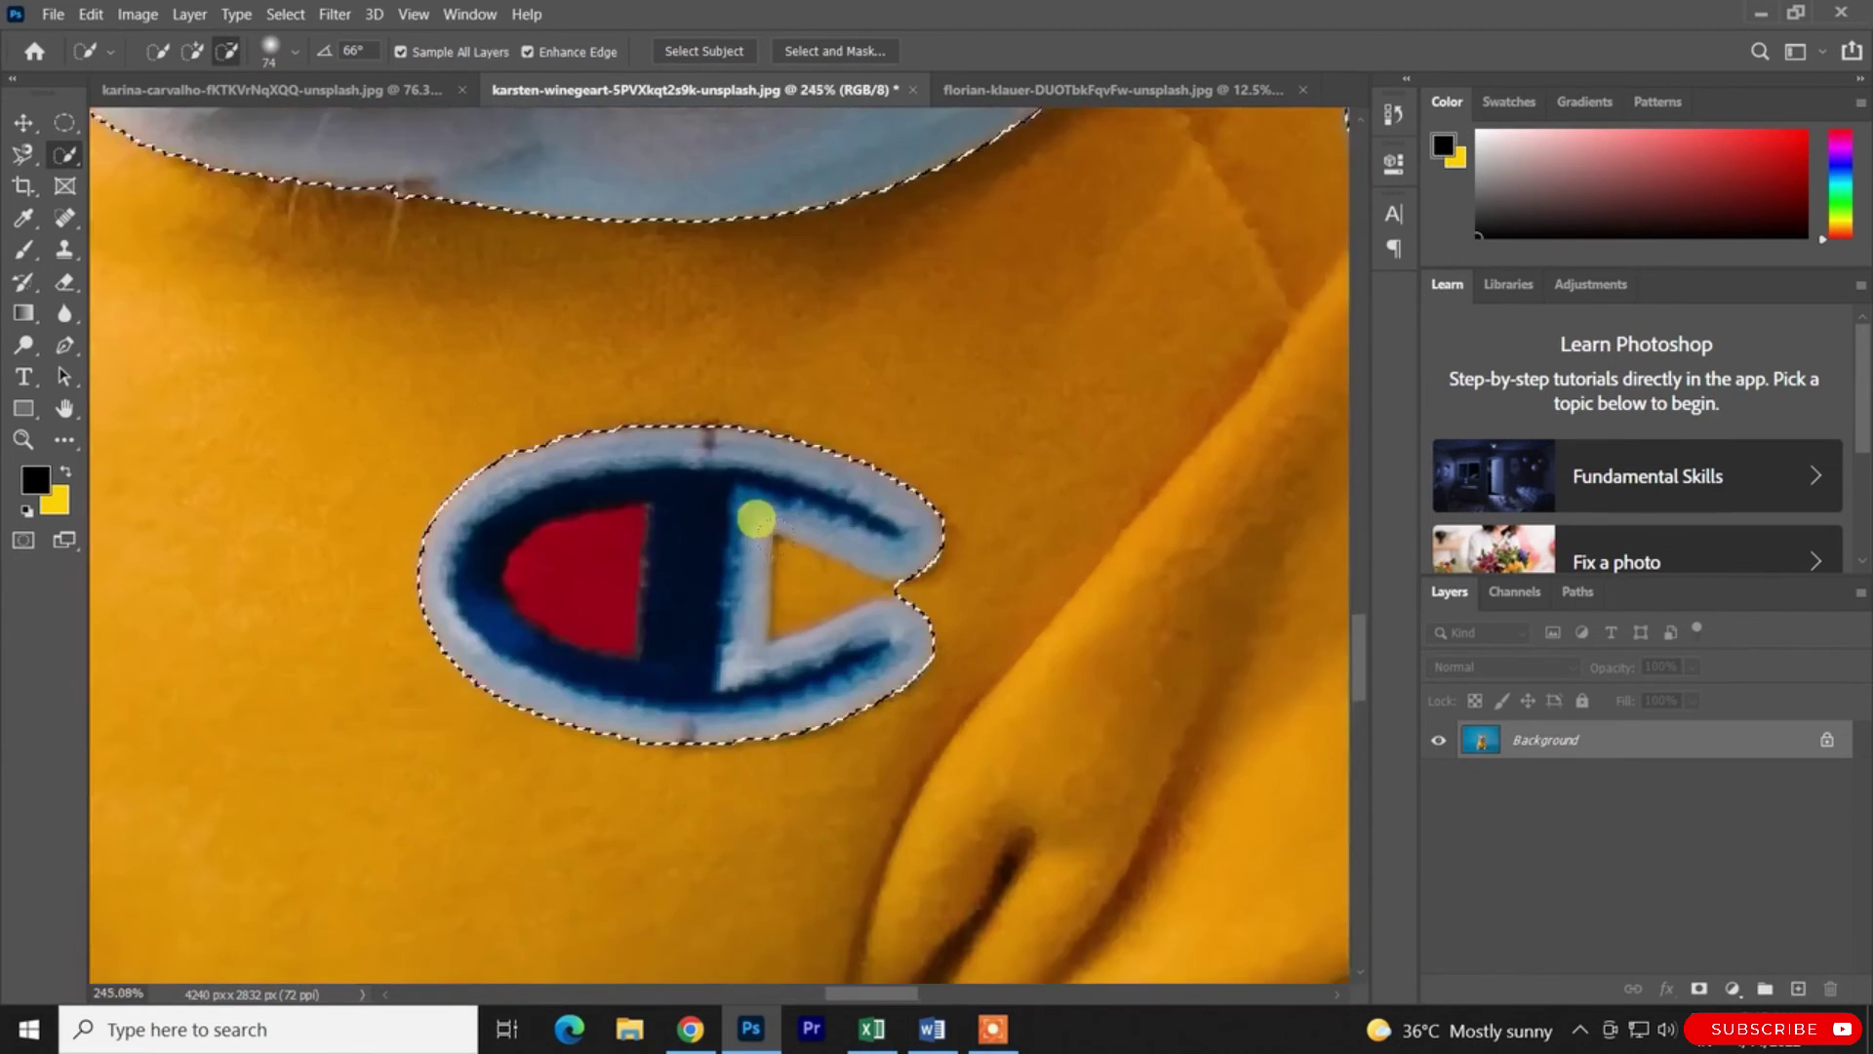
{"action": "left_click_drag", "start_coordinate": [873, 598], "coordinate": [712, 632]}
{"action": "mouse_move", "coordinate": [944, 593]}
{"action": "left_mouse_down"}
{"action": "mouse_move", "coordinate": [947, 571]}
{"action": "mouse_move", "coordinate": [946, 589]}
{"action": "mouse_move", "coordinate": [807, 565]}
{"action": "left_mouse_up"}
{"action": "scroll", "coordinate": [781, 576], "scroll_direction": "down", "scroll_amount": 5}
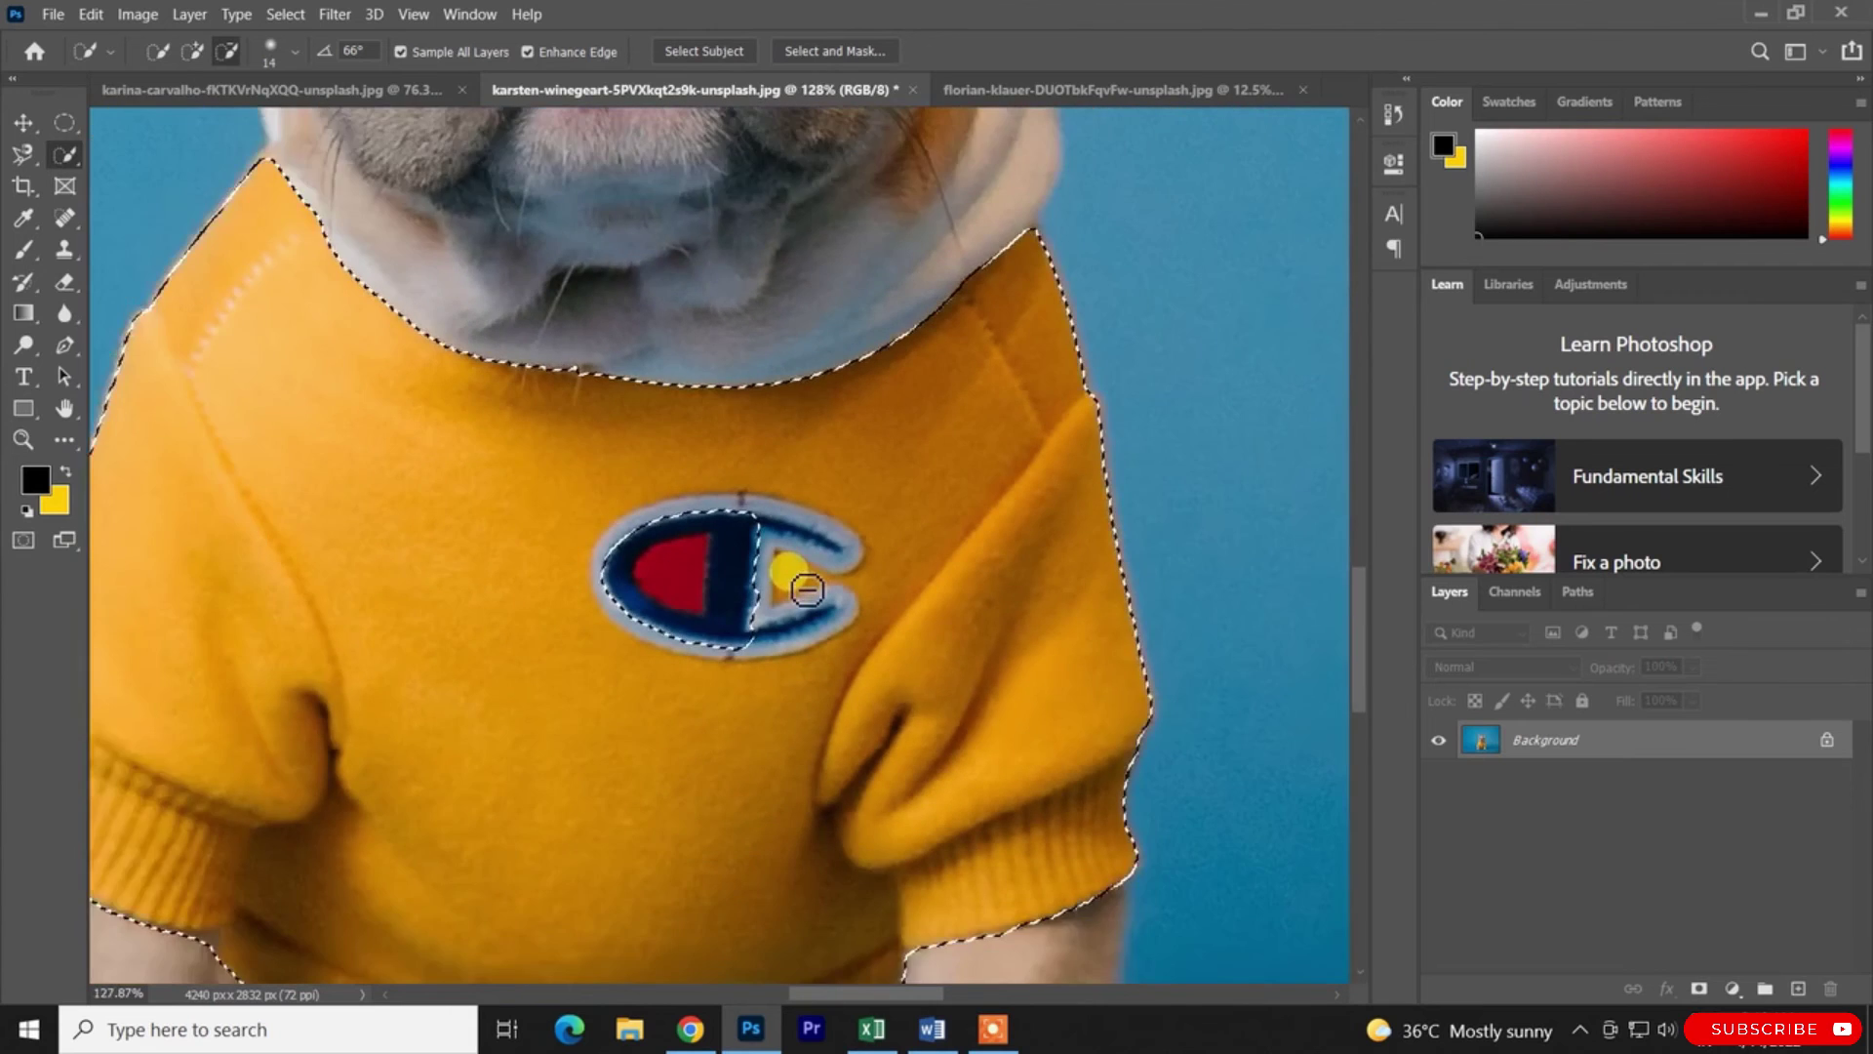
Examine the selection edge around the chest logo, and undo the Quick Selection strokes
{"action": "scroll", "coordinate": [796, 582], "scroll_direction": "up", "scroll_amount": 3}
{"action": "scroll", "coordinate": [669, 483], "scroll_direction": "up", "scroll_amount": 3}
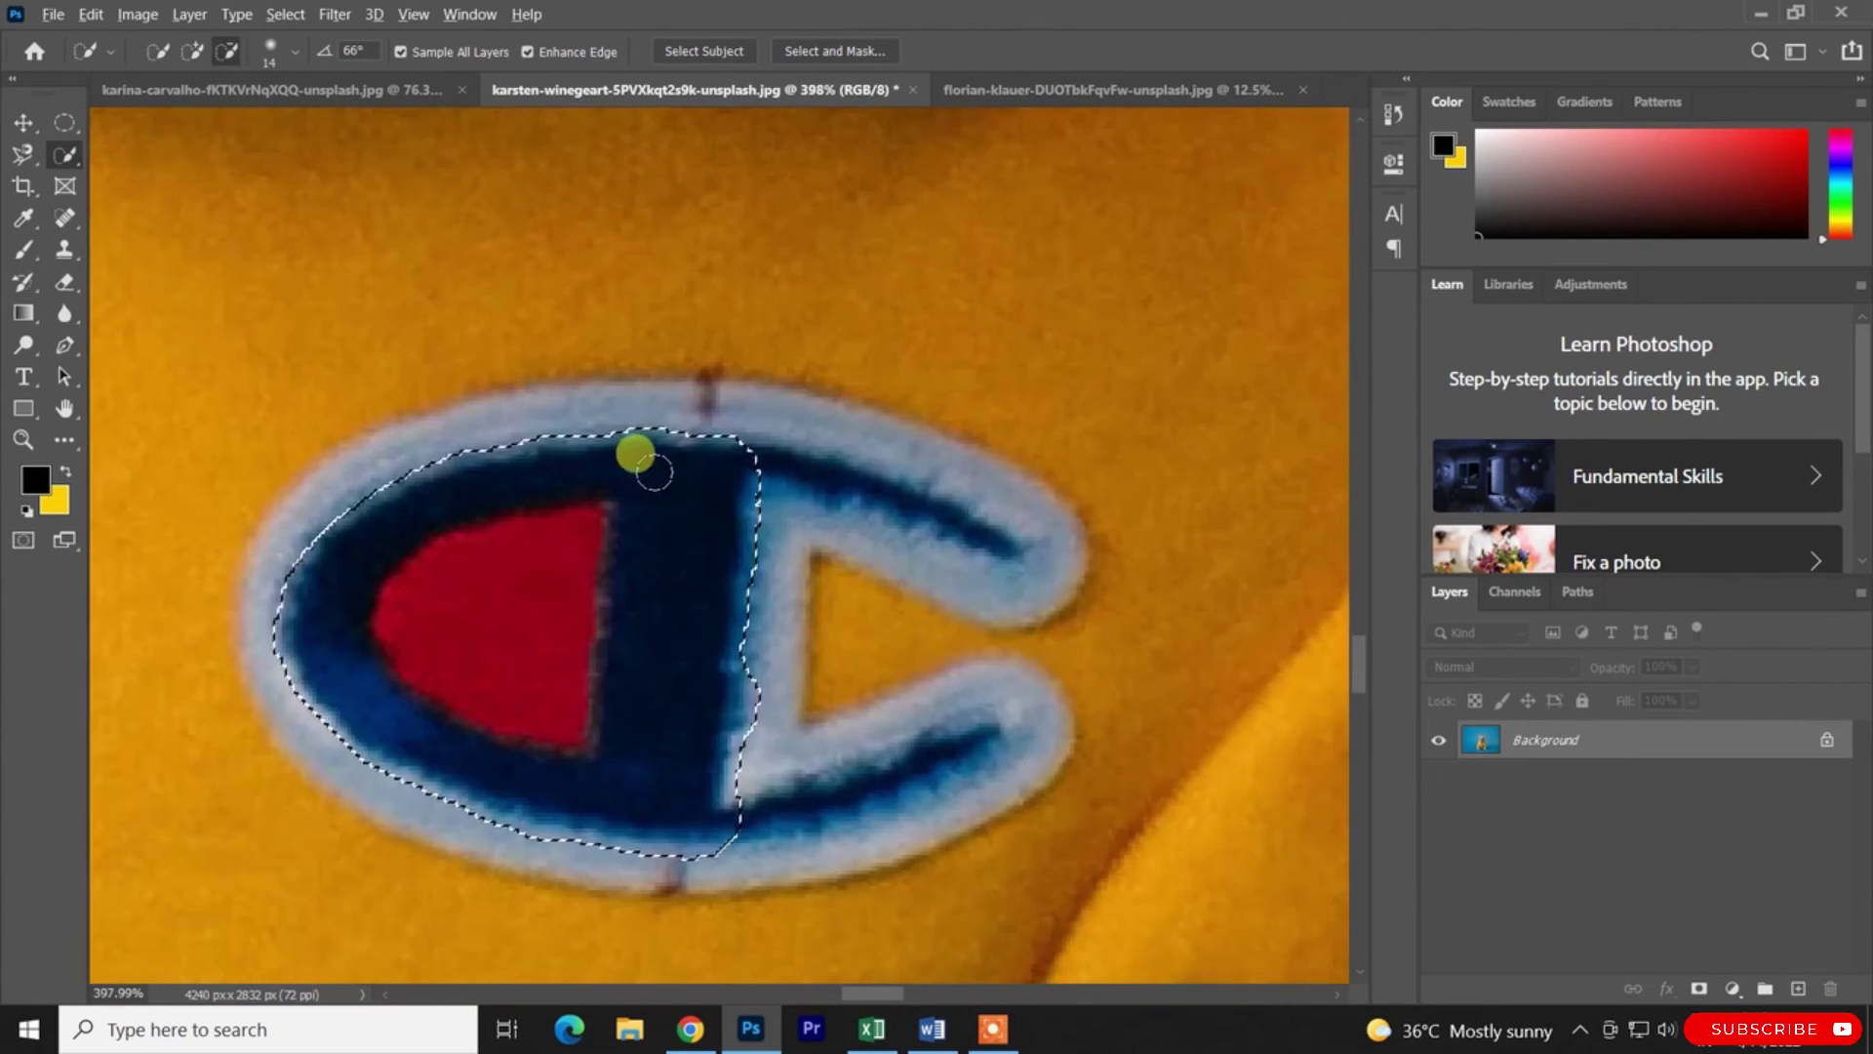
{"action": "scroll", "coordinate": [635, 447], "scroll_direction": "down", "scroll_amount": 4}
{"action": "scroll", "coordinate": [527, 600], "scroll_direction": "down", "scroll_amount": 3}
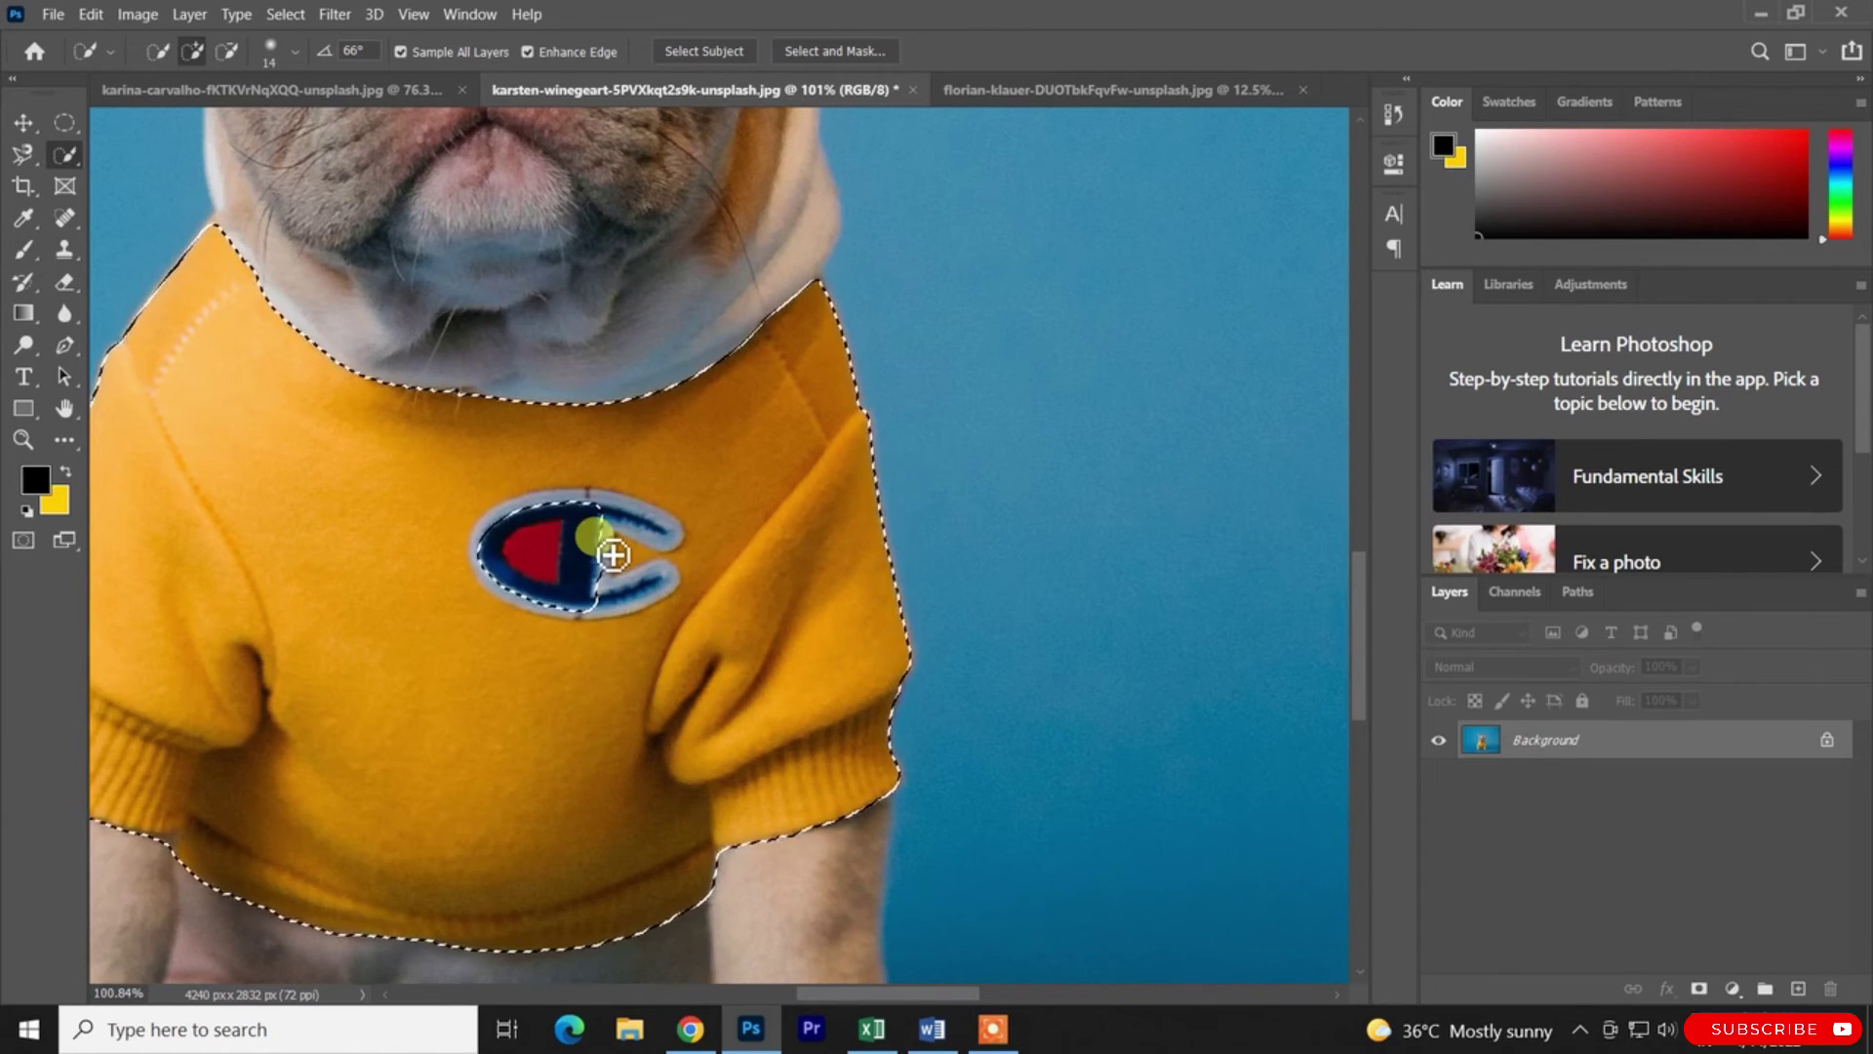
{"action": "scroll", "coordinate": [601, 551], "scroll_direction": "up", "scroll_amount": 2}
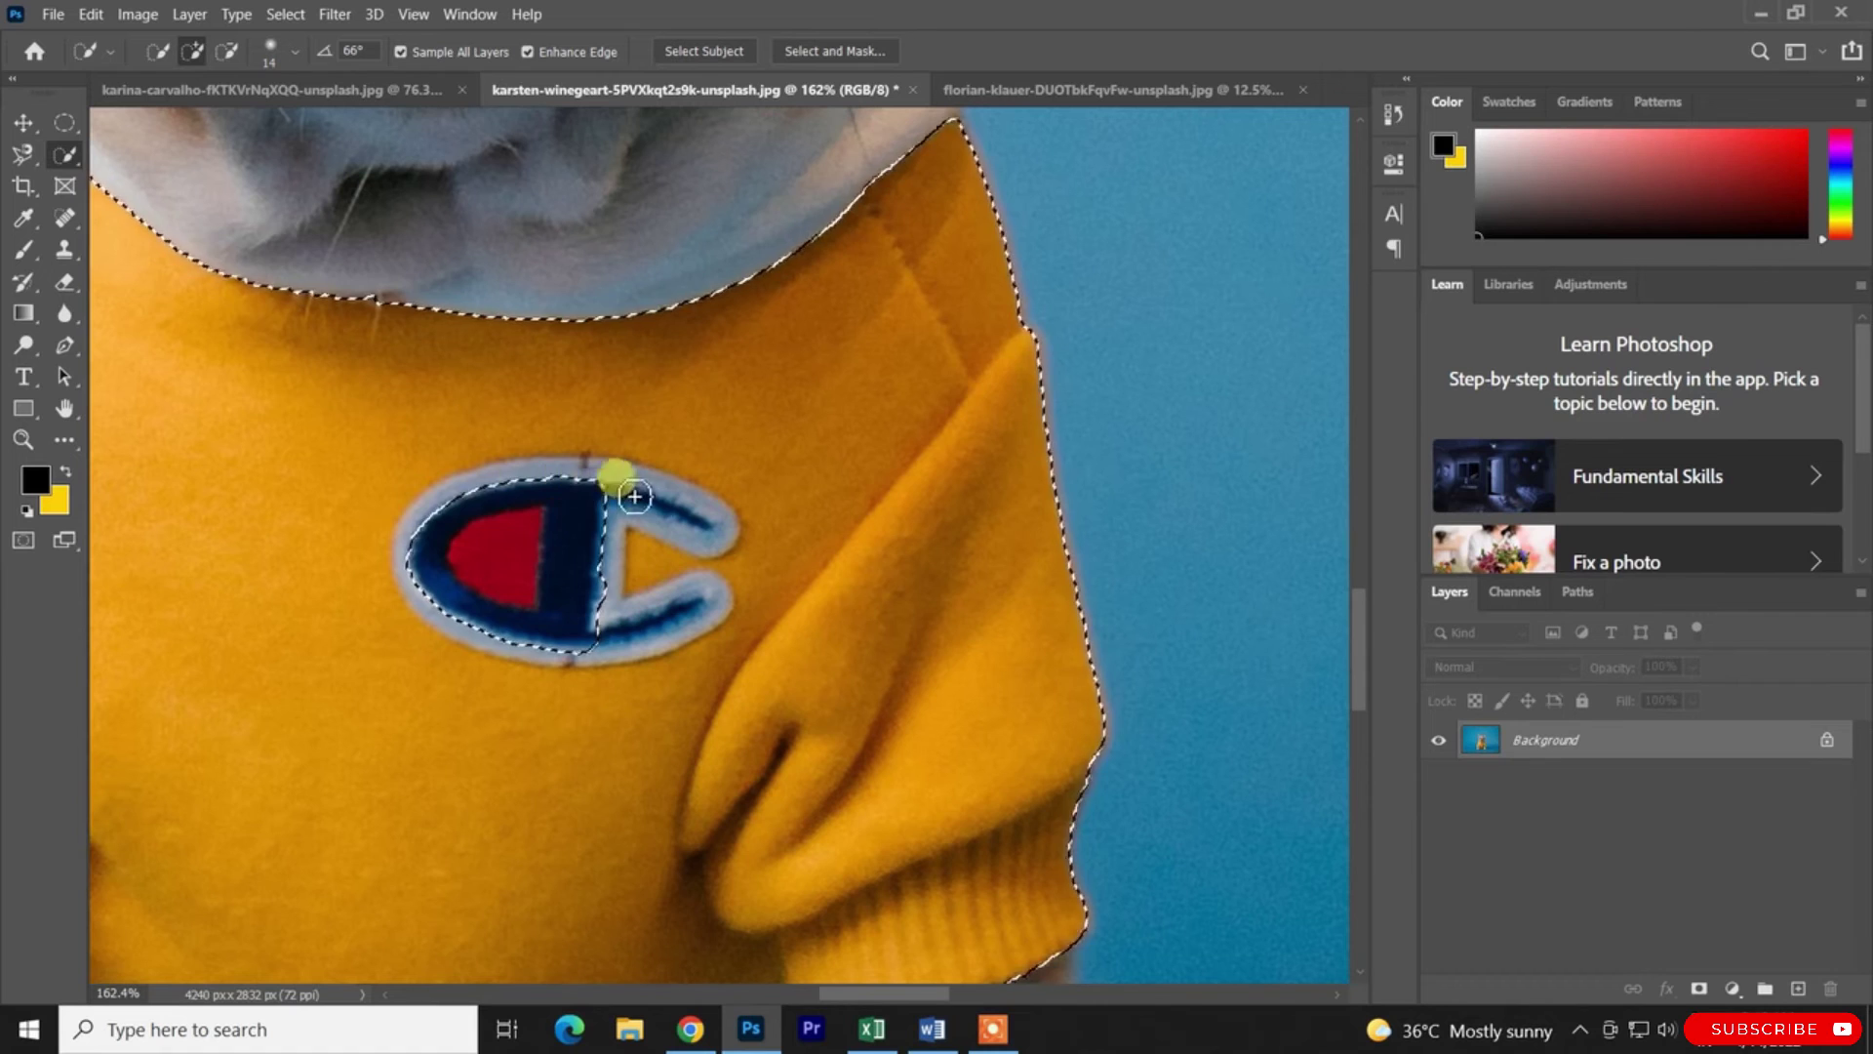
{"action": "key", "text": "ctrl+z"}
{"action": "key", "text": "ctrl+z"}
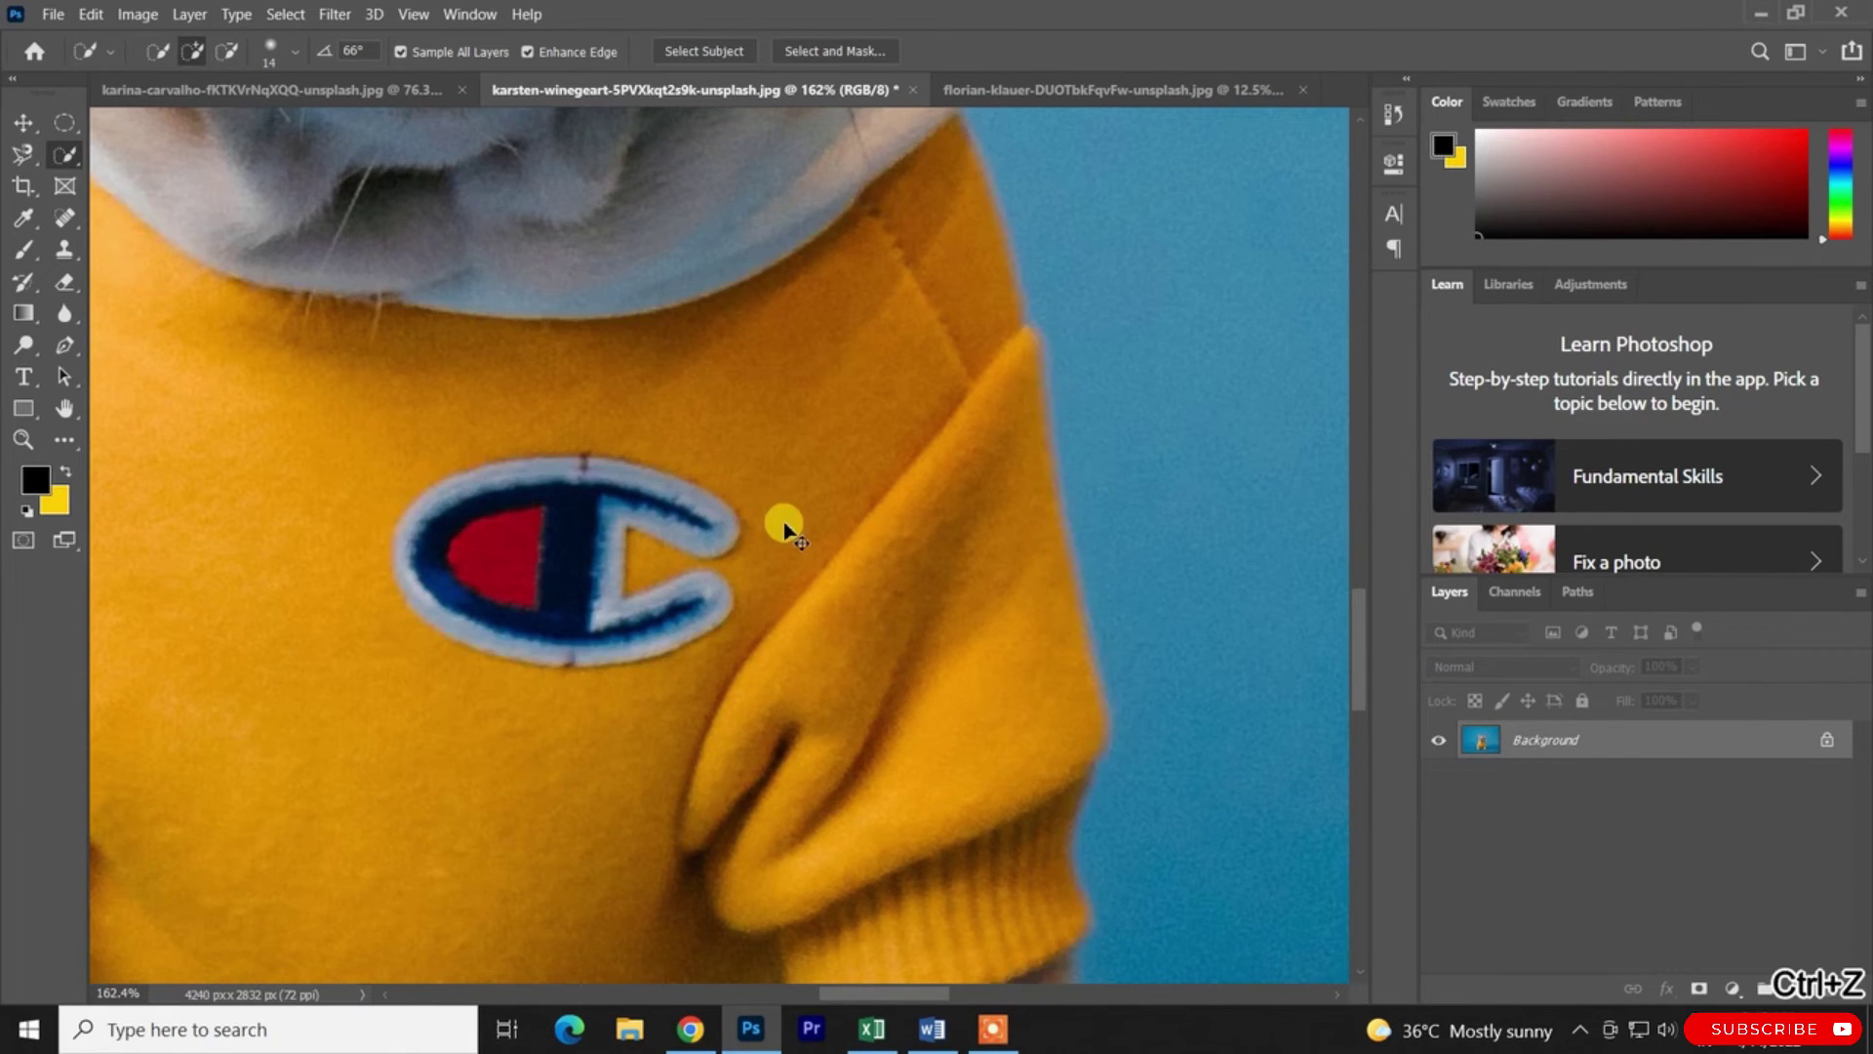
Activate the Magic Wand Tool and select the yellow sweater with a tolerance of 131
{"action": "scroll", "coordinate": [793, 533], "scroll_direction": "down", "scroll_amount": 5}
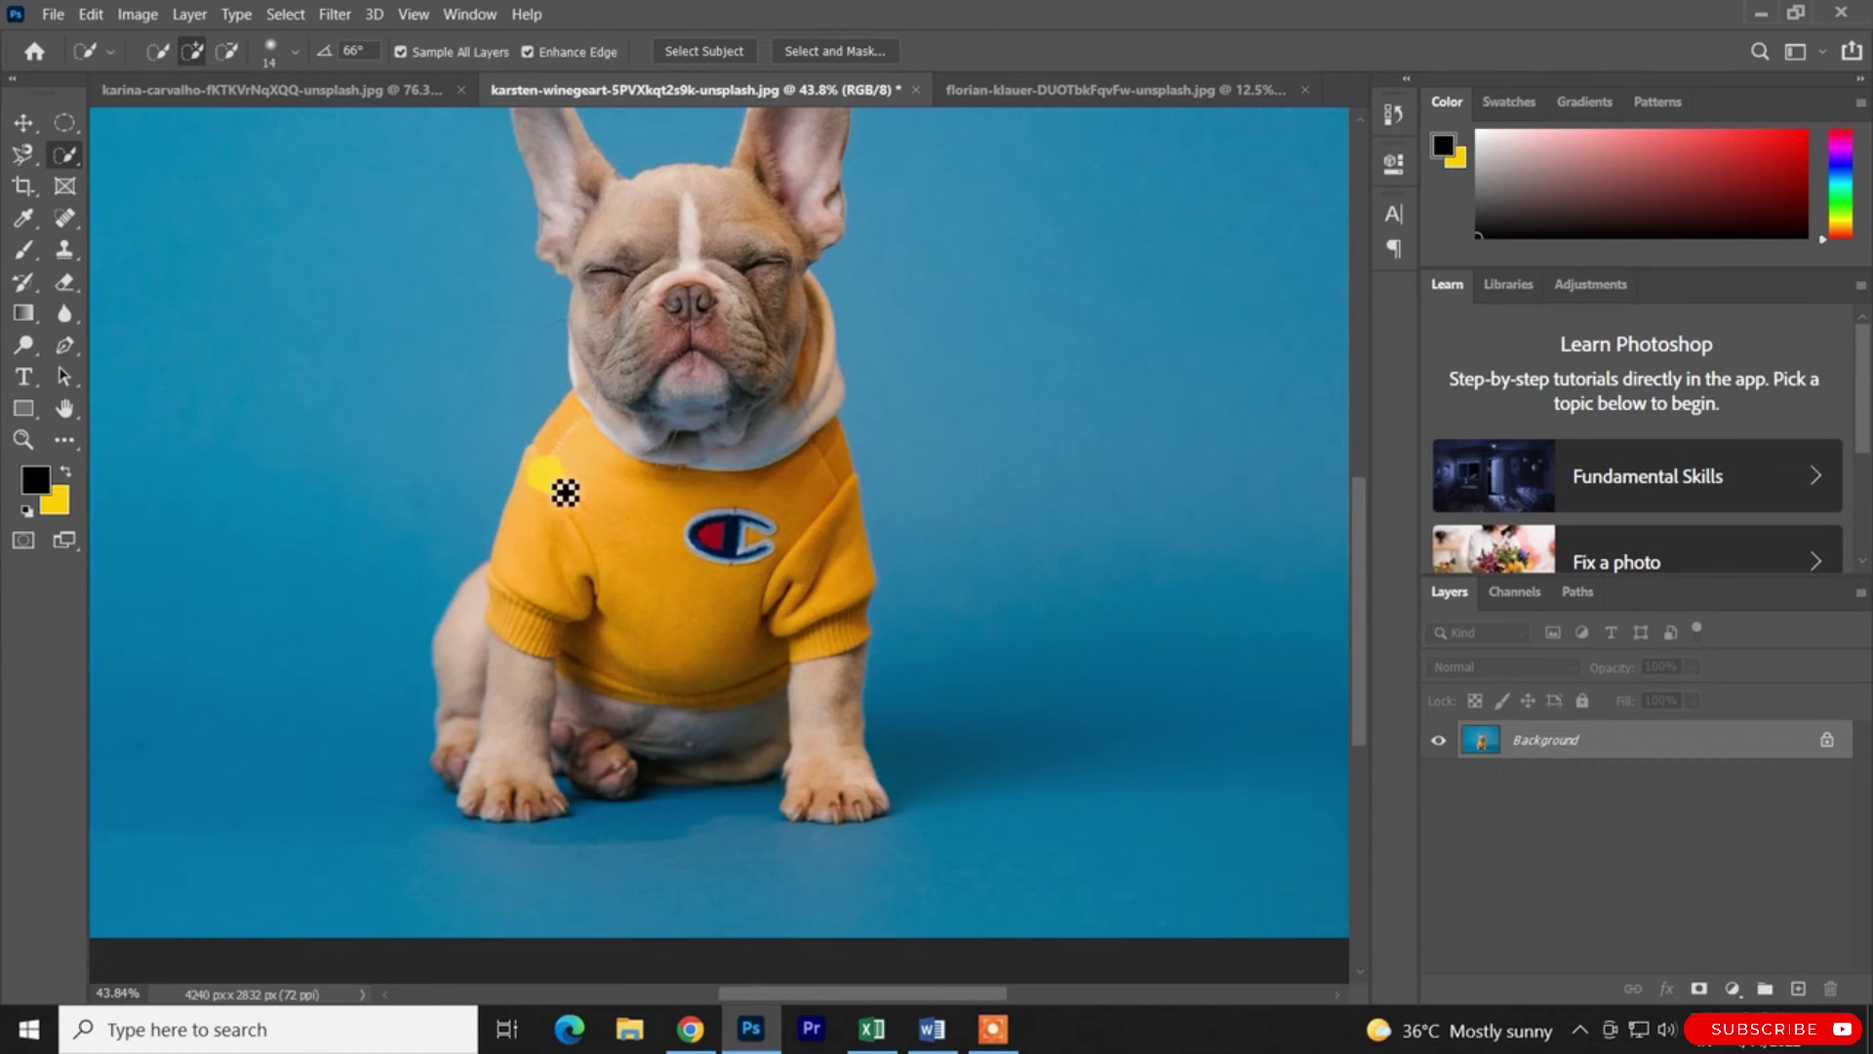
{"action": "right_click", "coordinate": [78, 153]}
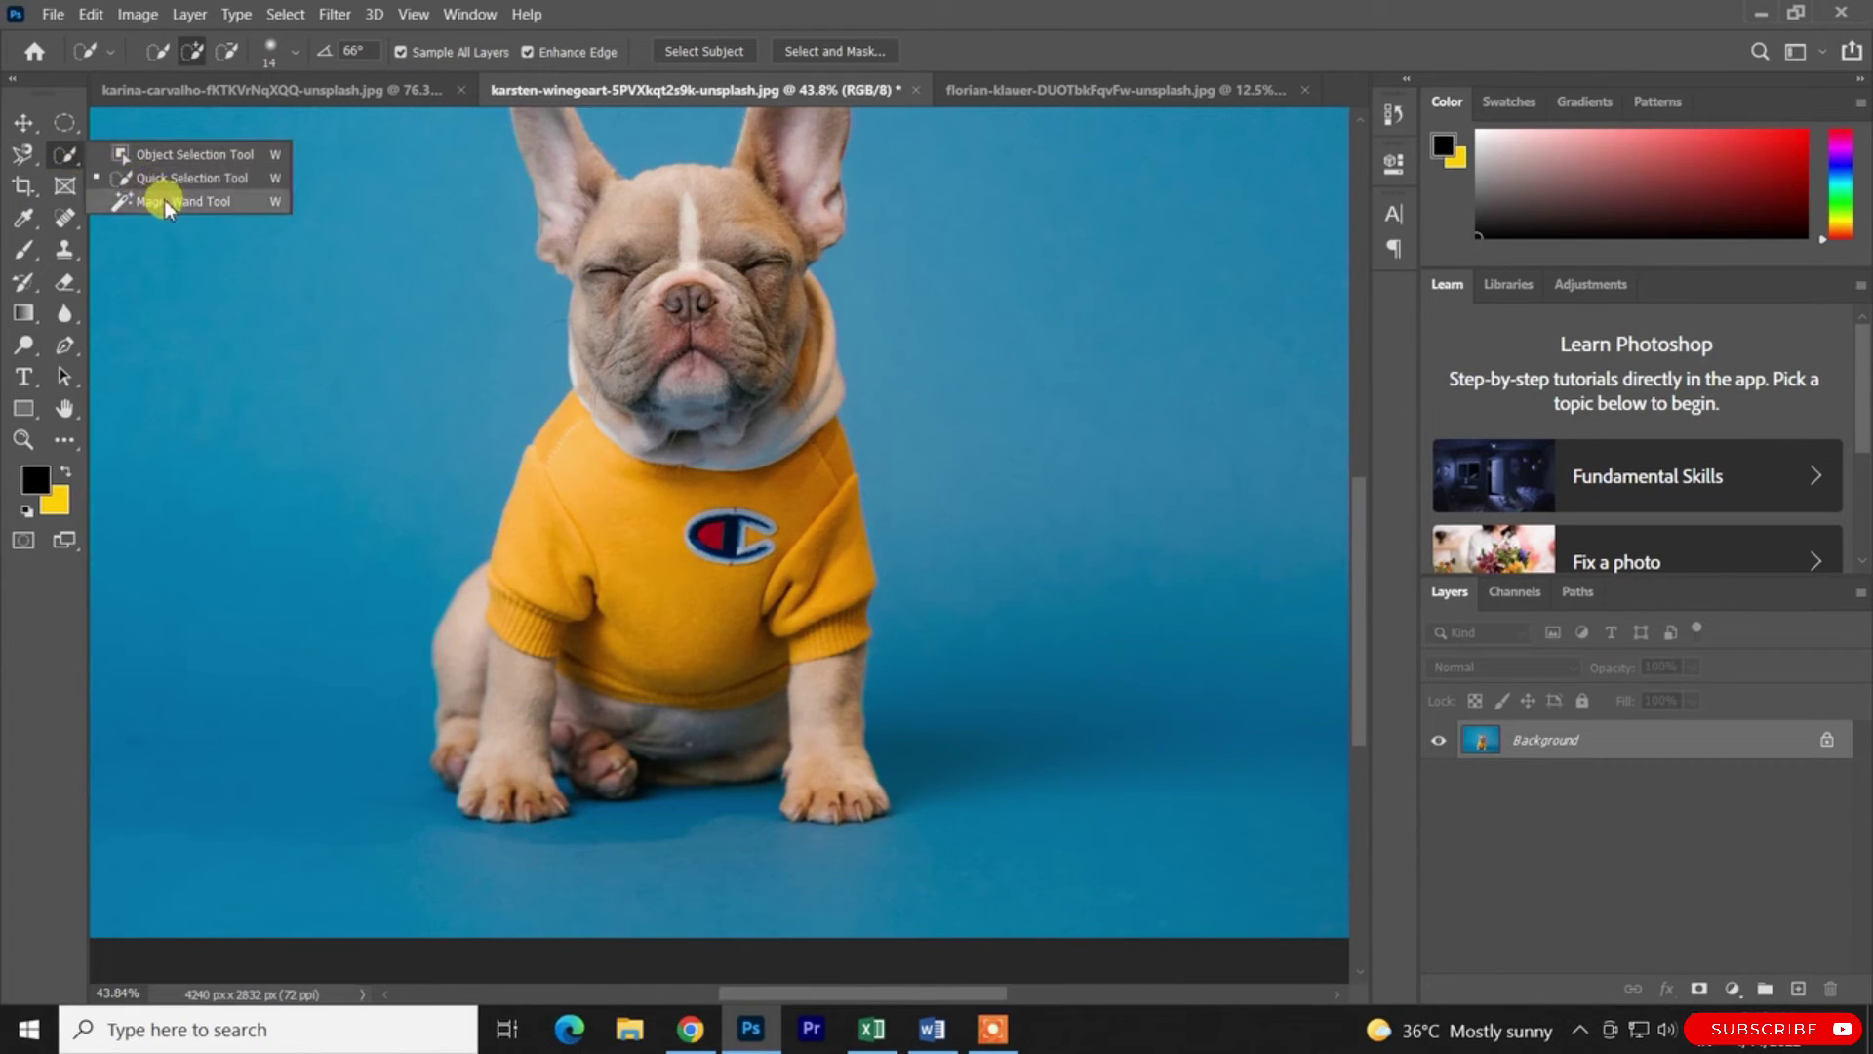
{"action": "left_click", "coordinate": [164, 199]}
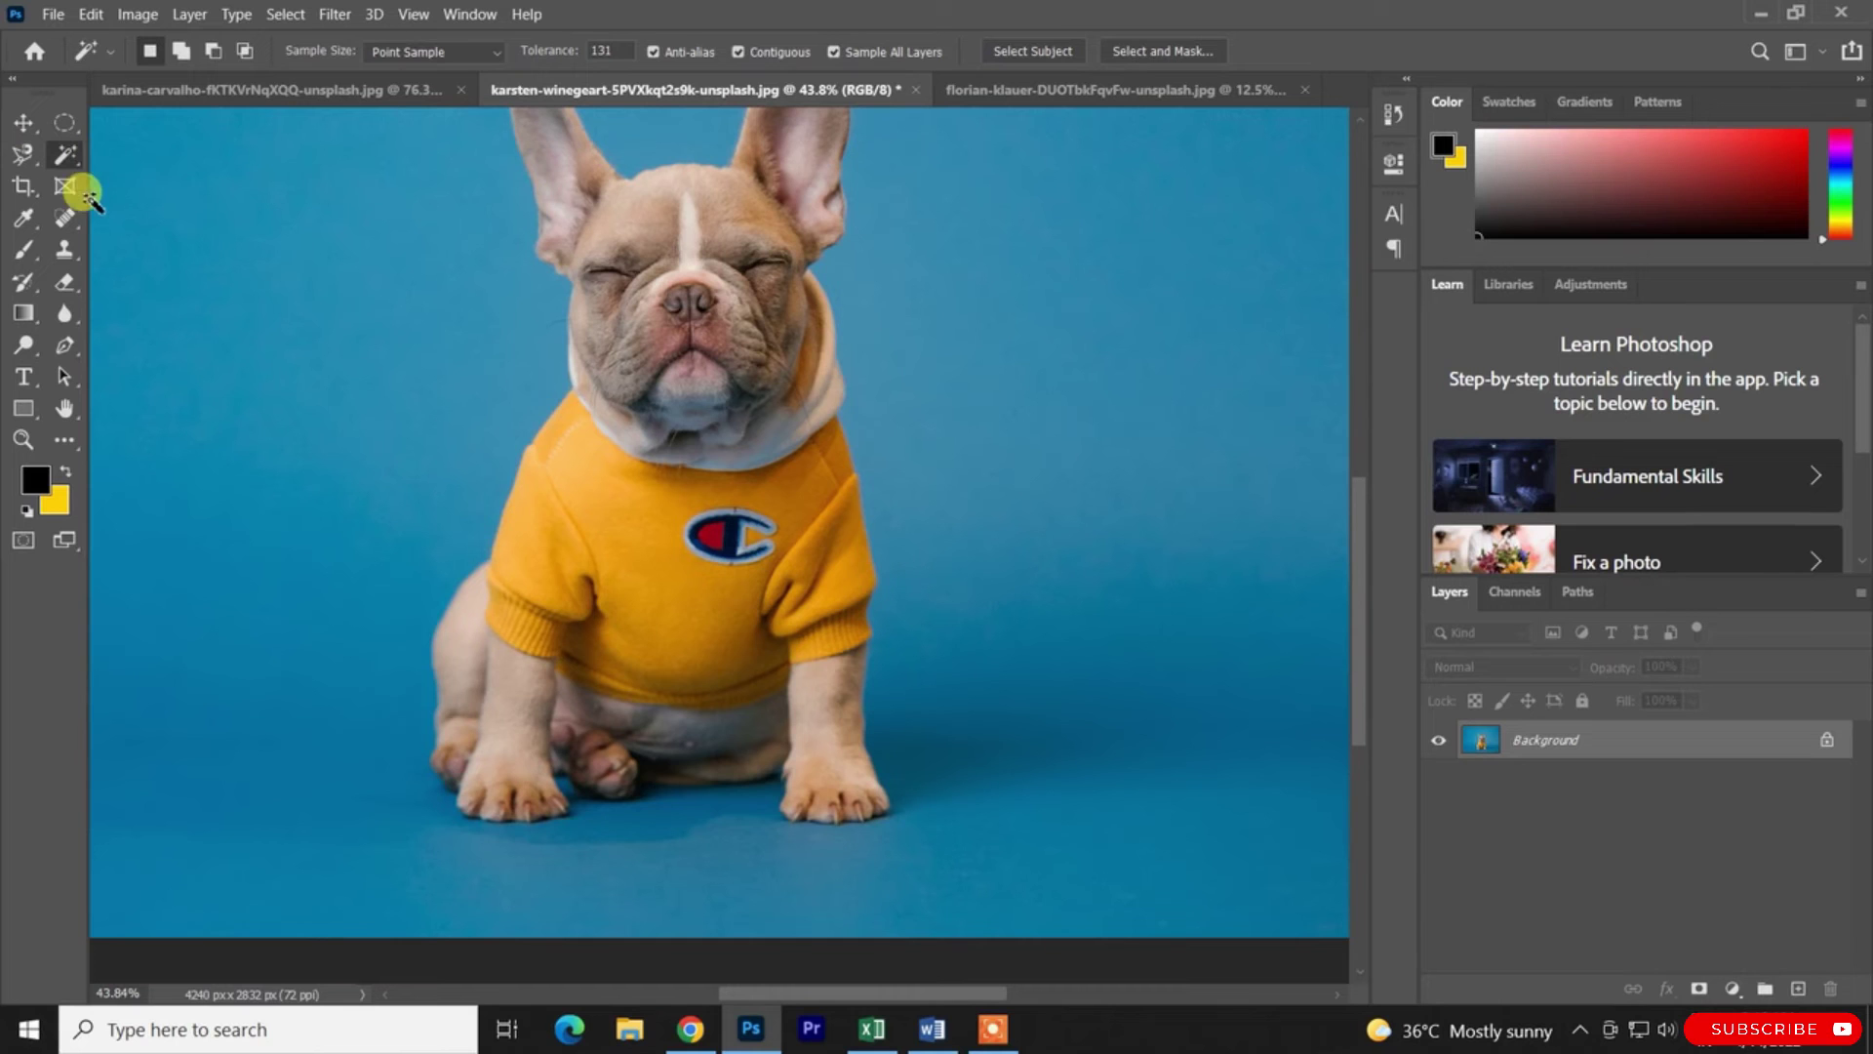
{"action": "left_click", "coordinate": [660, 625]}
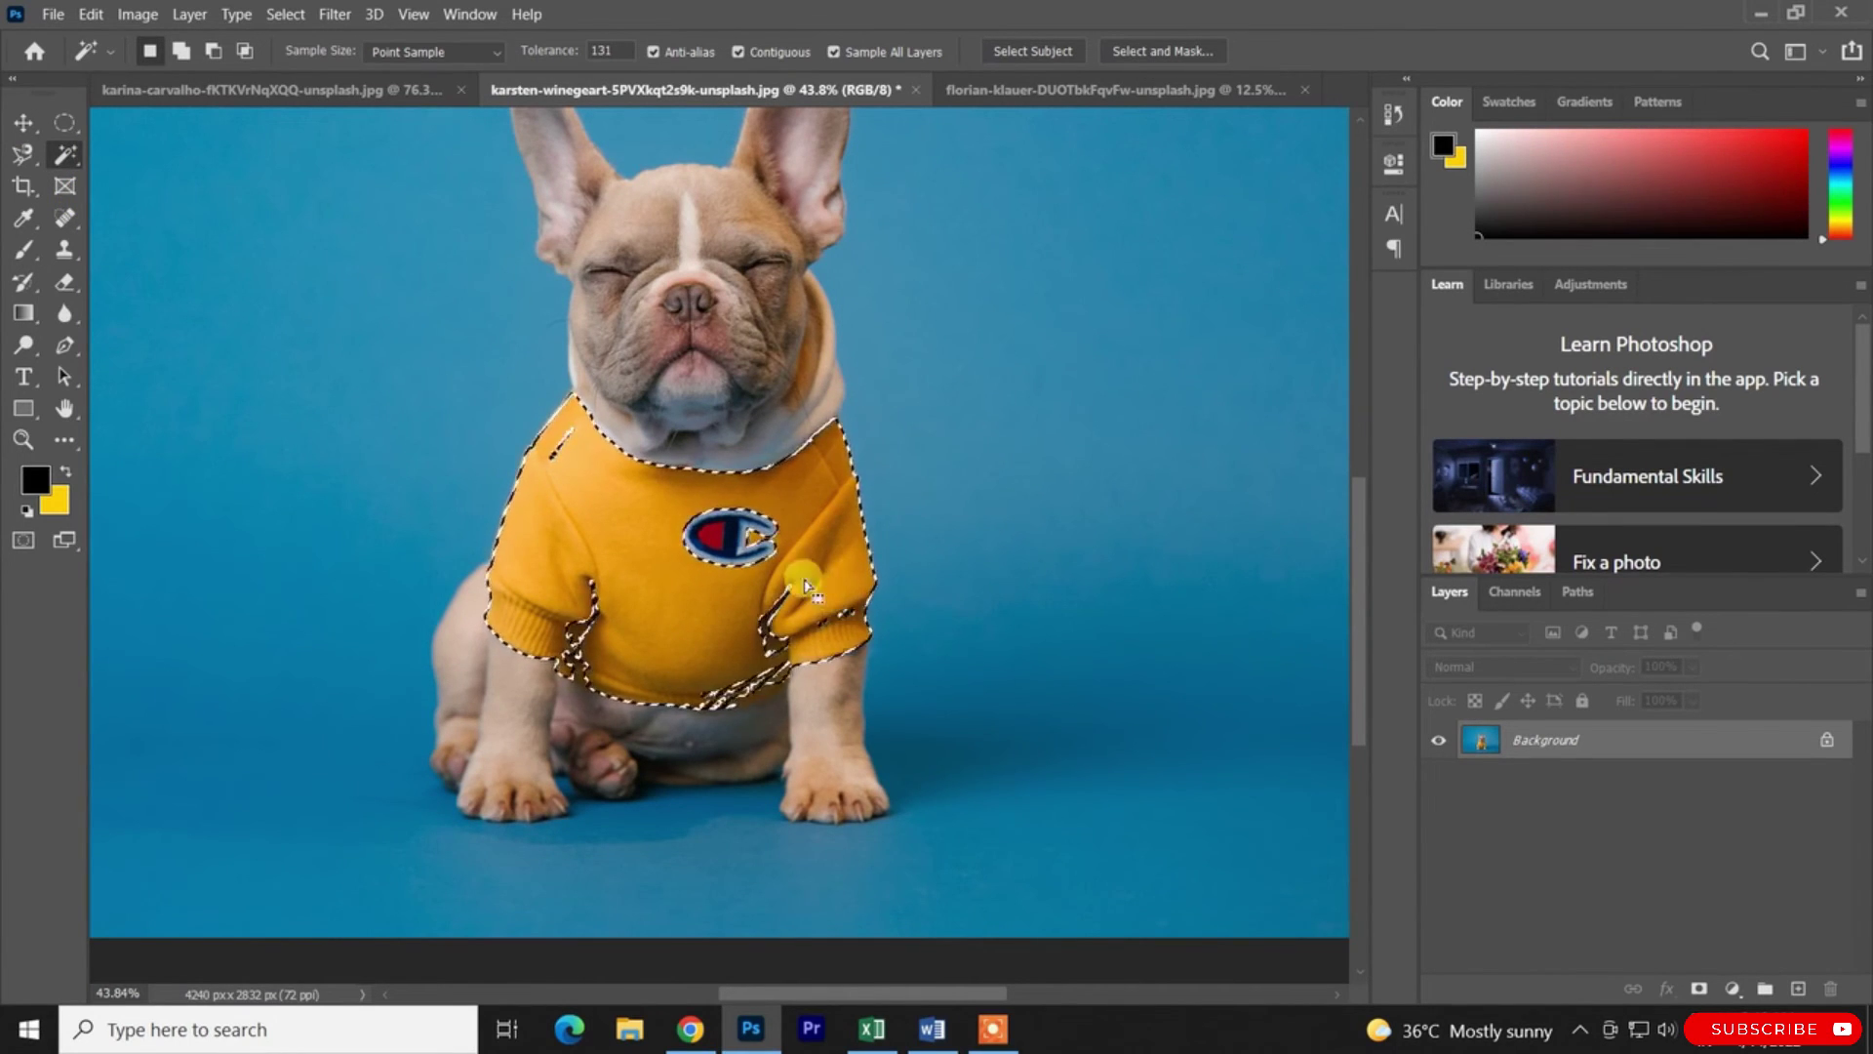
Examine the Magic Wand selection along the sleeve folds, shoulder stitching and chest logo
{"action": "scroll", "coordinate": [776, 605], "scroll_direction": "up", "scroll_amount": 5, "text": "alt"}
{"action": "scroll", "coordinate": [777, 672], "scroll_direction": "down", "scroll_amount": 5, "text": "alt"}
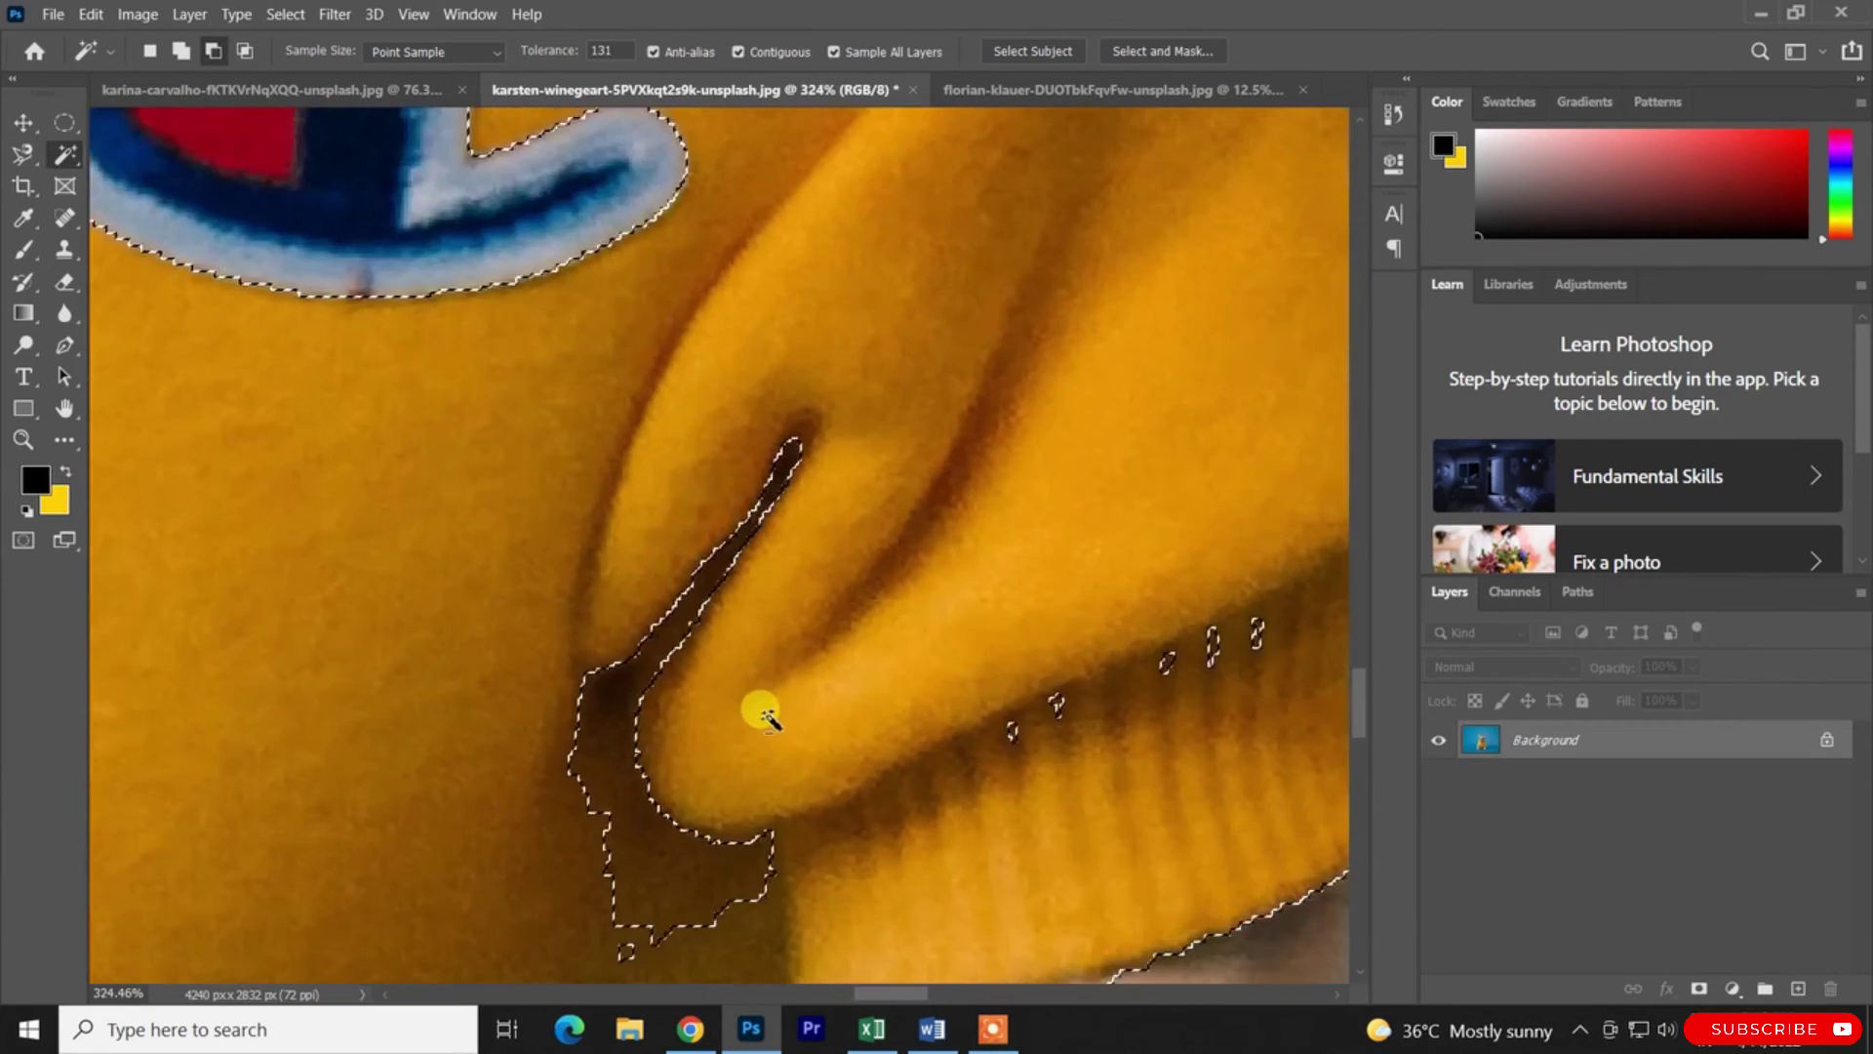
{"action": "scroll", "coordinate": [508, 621], "scroll_direction": "up", "scroll_amount": 8}
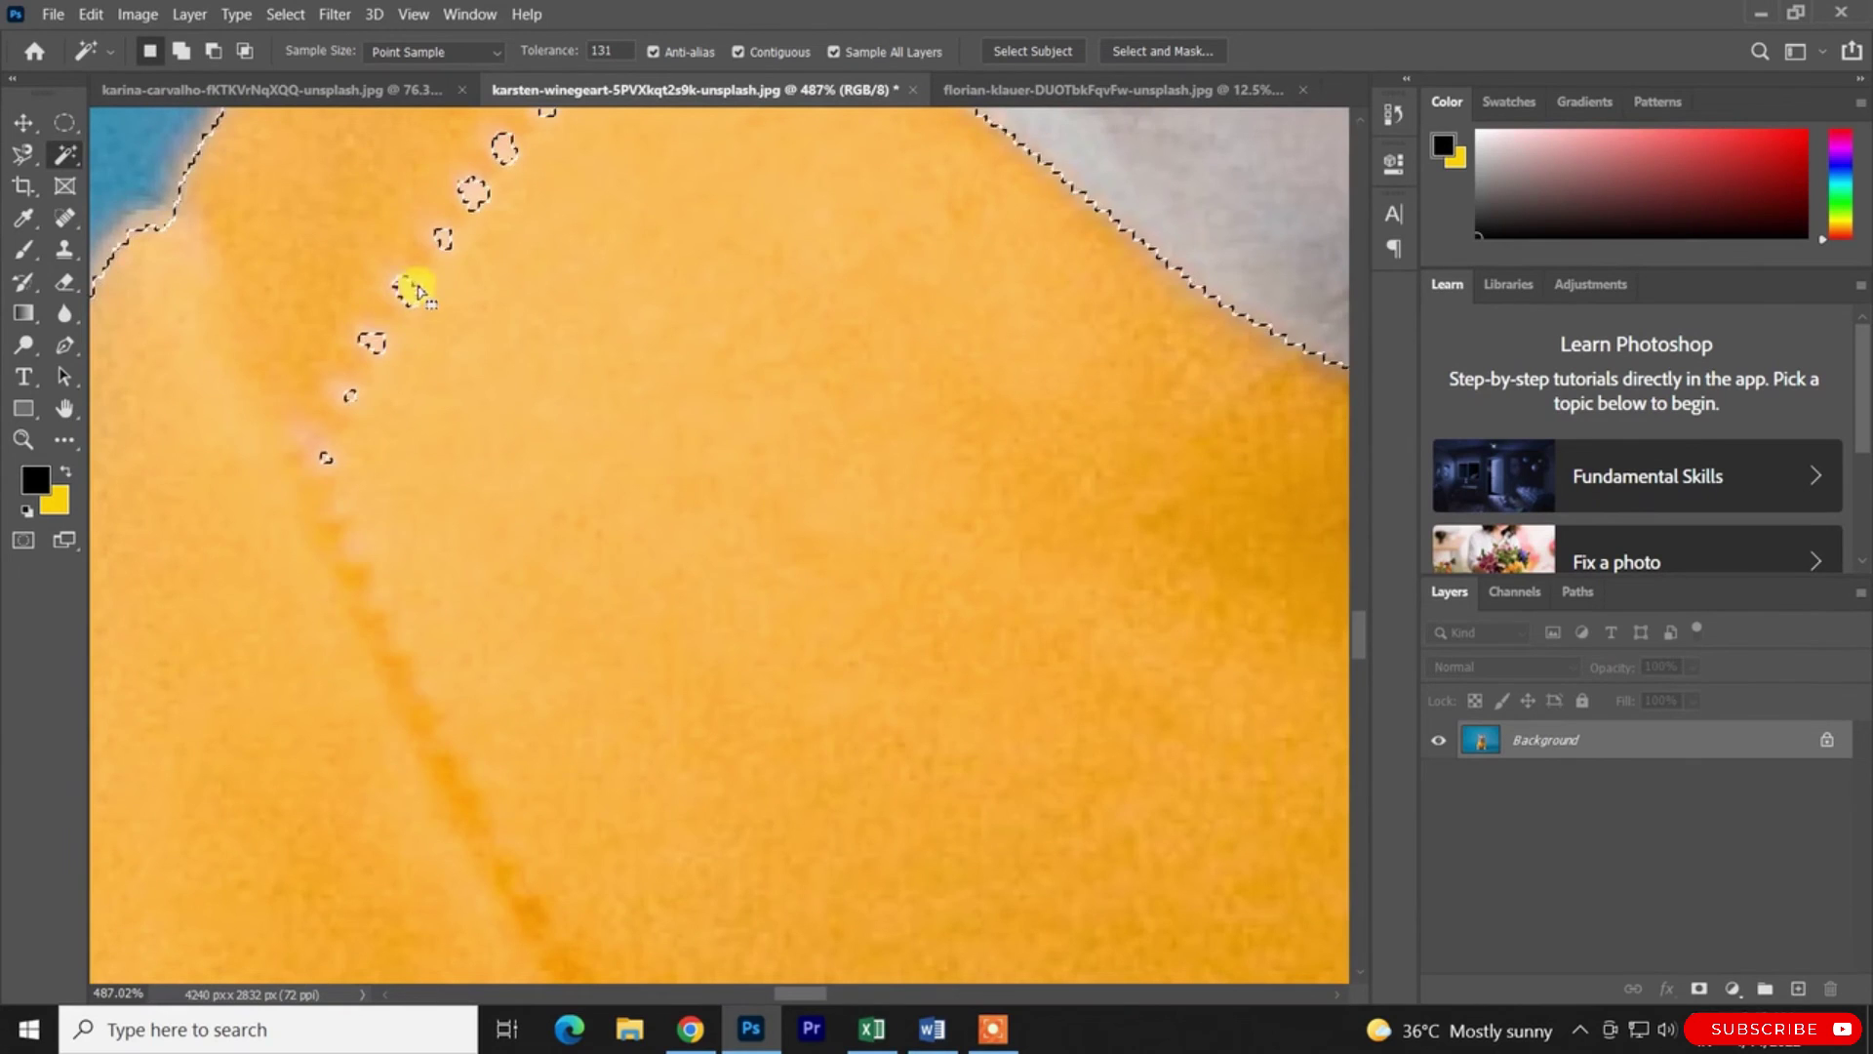
{"action": "scroll", "coordinate": [542, 458], "scroll_direction": "down", "scroll_amount": 6, "text": "alt"}
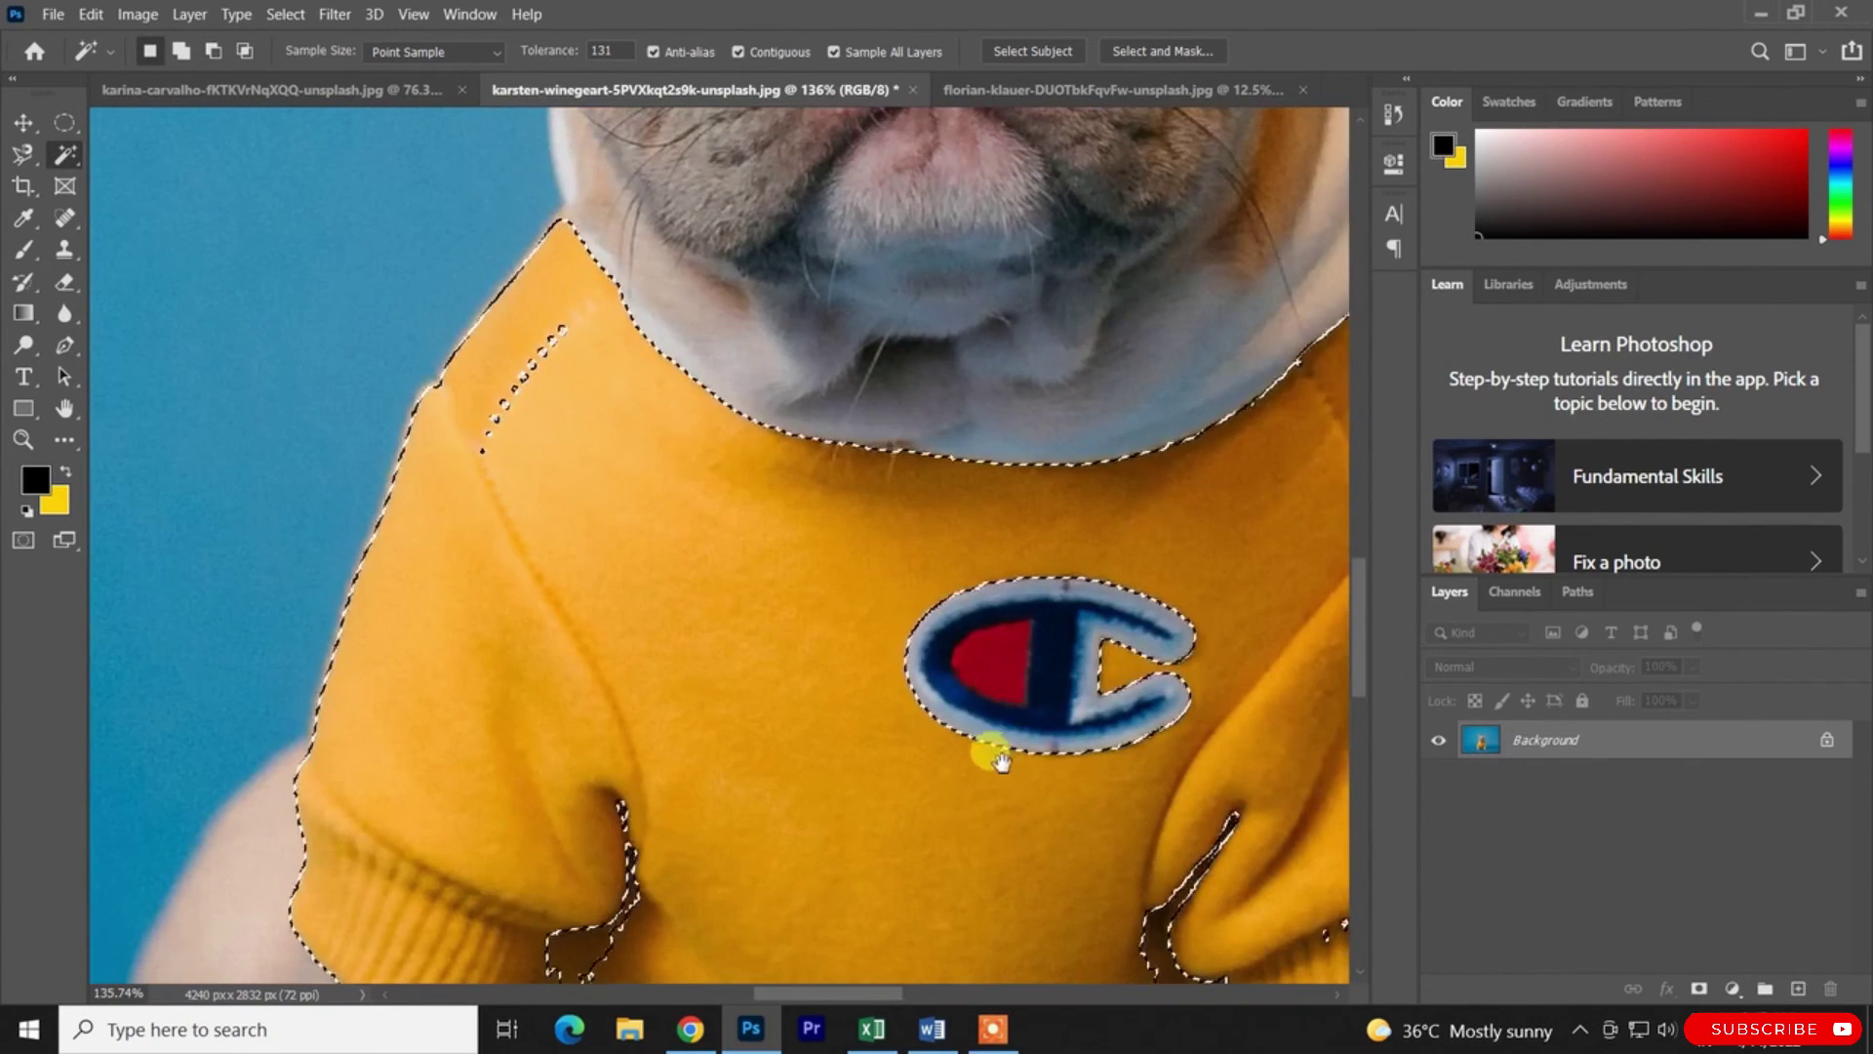
{"action": "left_click_drag", "start_coordinate": [991, 758], "coordinate": [627, 481]}
{"action": "scroll", "coordinate": [942, 693], "scroll_direction": "up", "scroll_amount": 3, "text": "alt"}
{"action": "scroll", "coordinate": [946, 653], "scroll_direction": "down", "scroll_amount": 5, "text": "alt"}
{"action": "scroll", "coordinate": [830, 746], "scroll_direction": "down", "scroll_amount": 3, "text": "alt"}
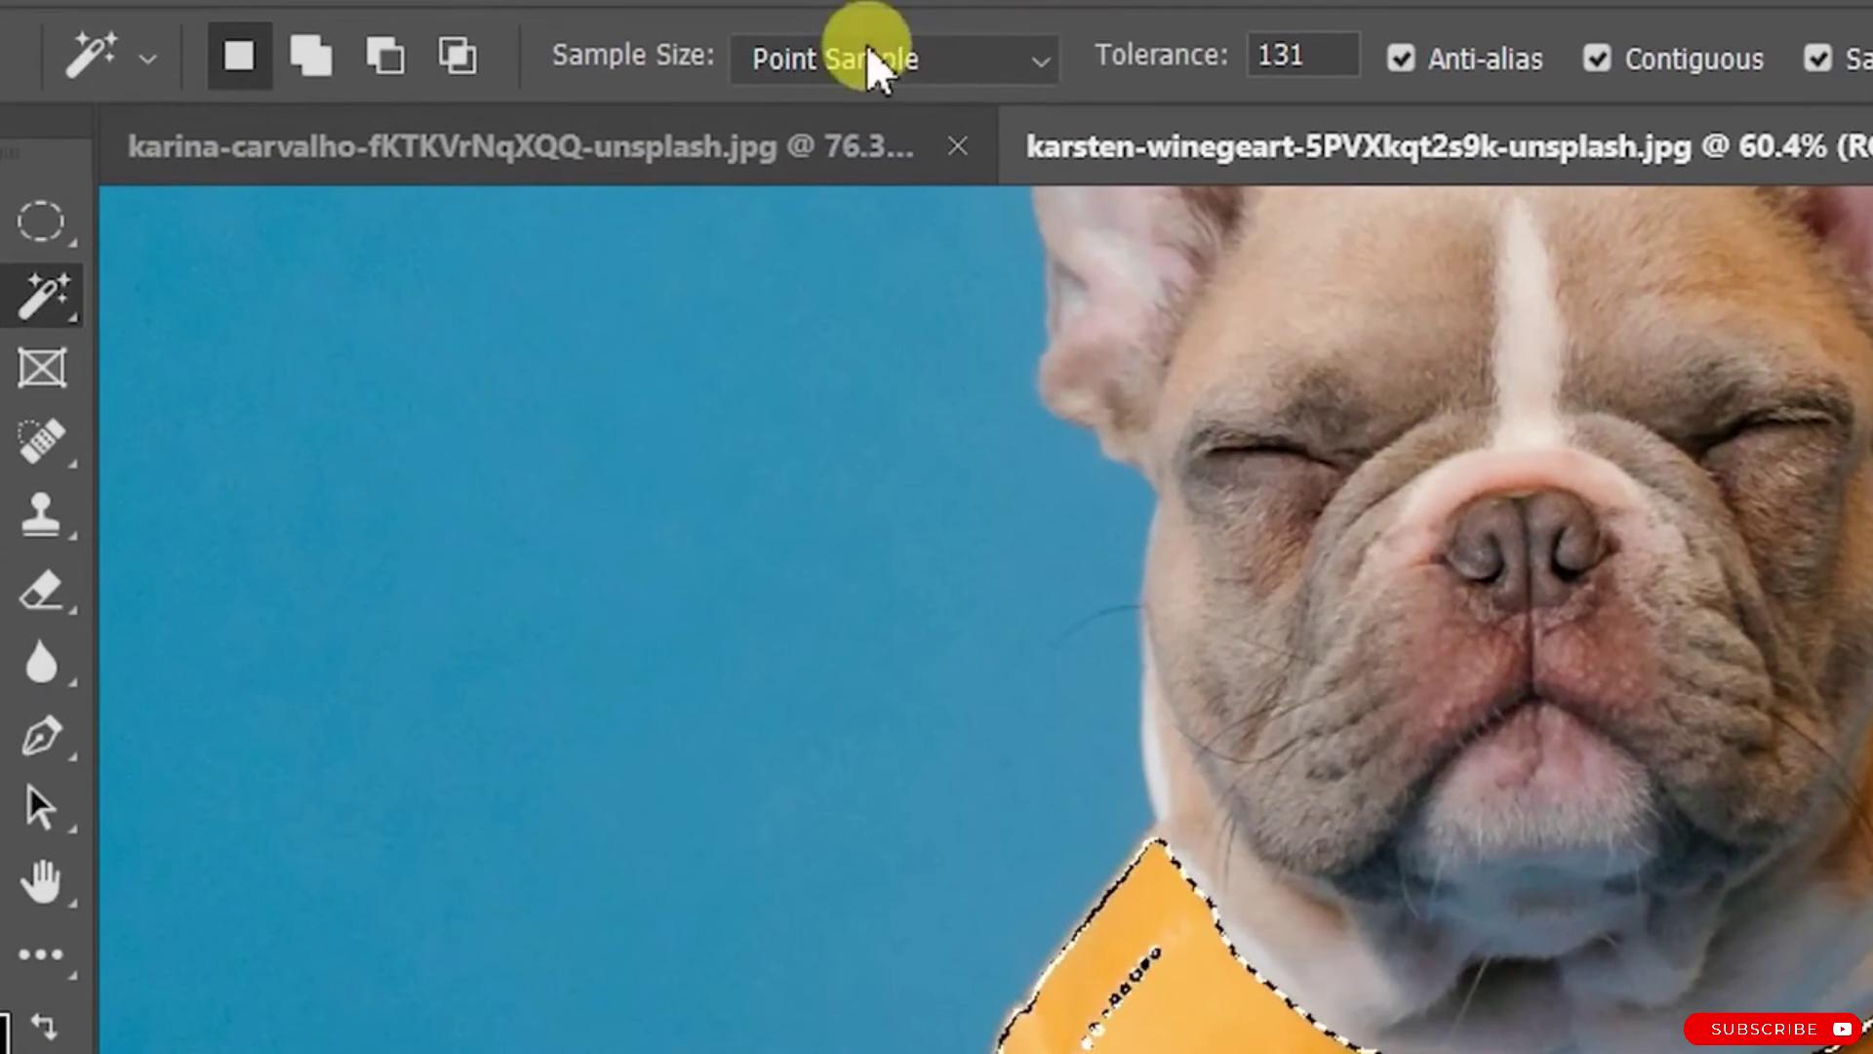
Clear the selection, set the tolerance to 255 and try Magic Wand selections on the photo, undoing each one
{"action": "key", "text": "ctrl+d"}
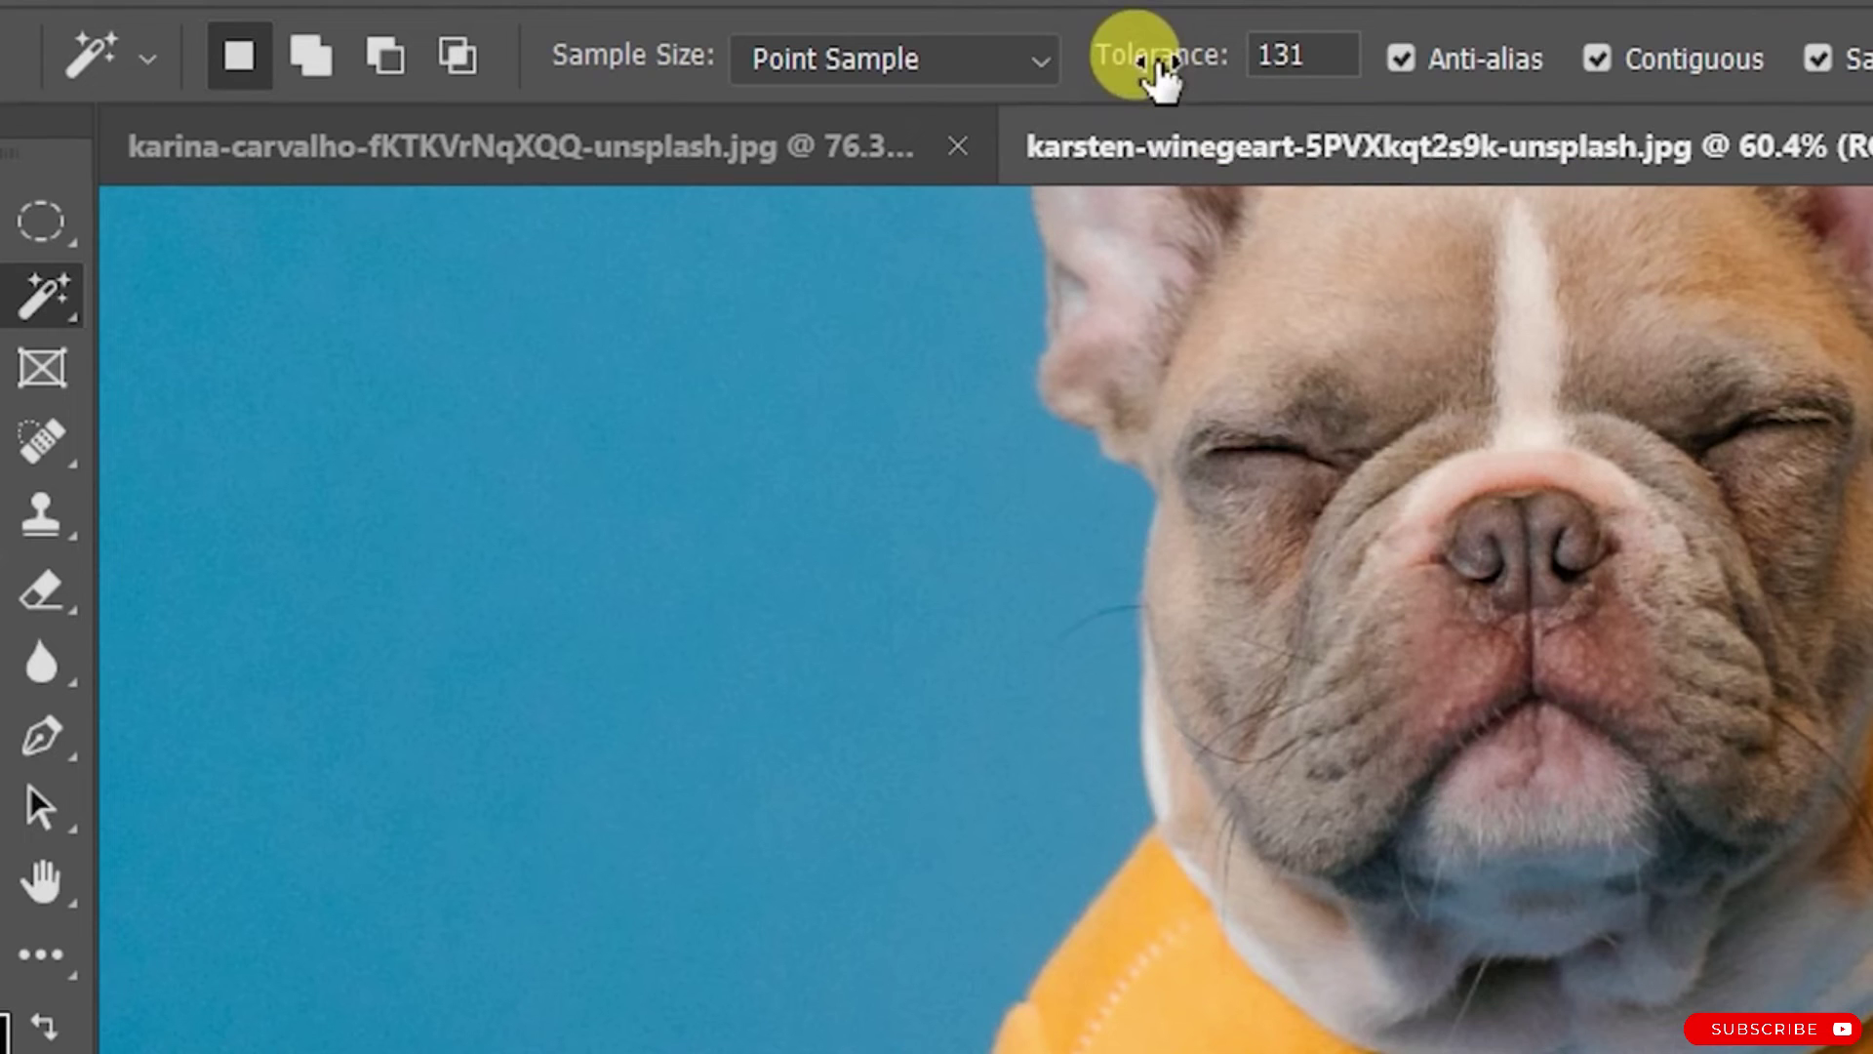
{"action": "left_click_drag", "start_coordinate": [1161, 73], "coordinate": [1519, 92]}
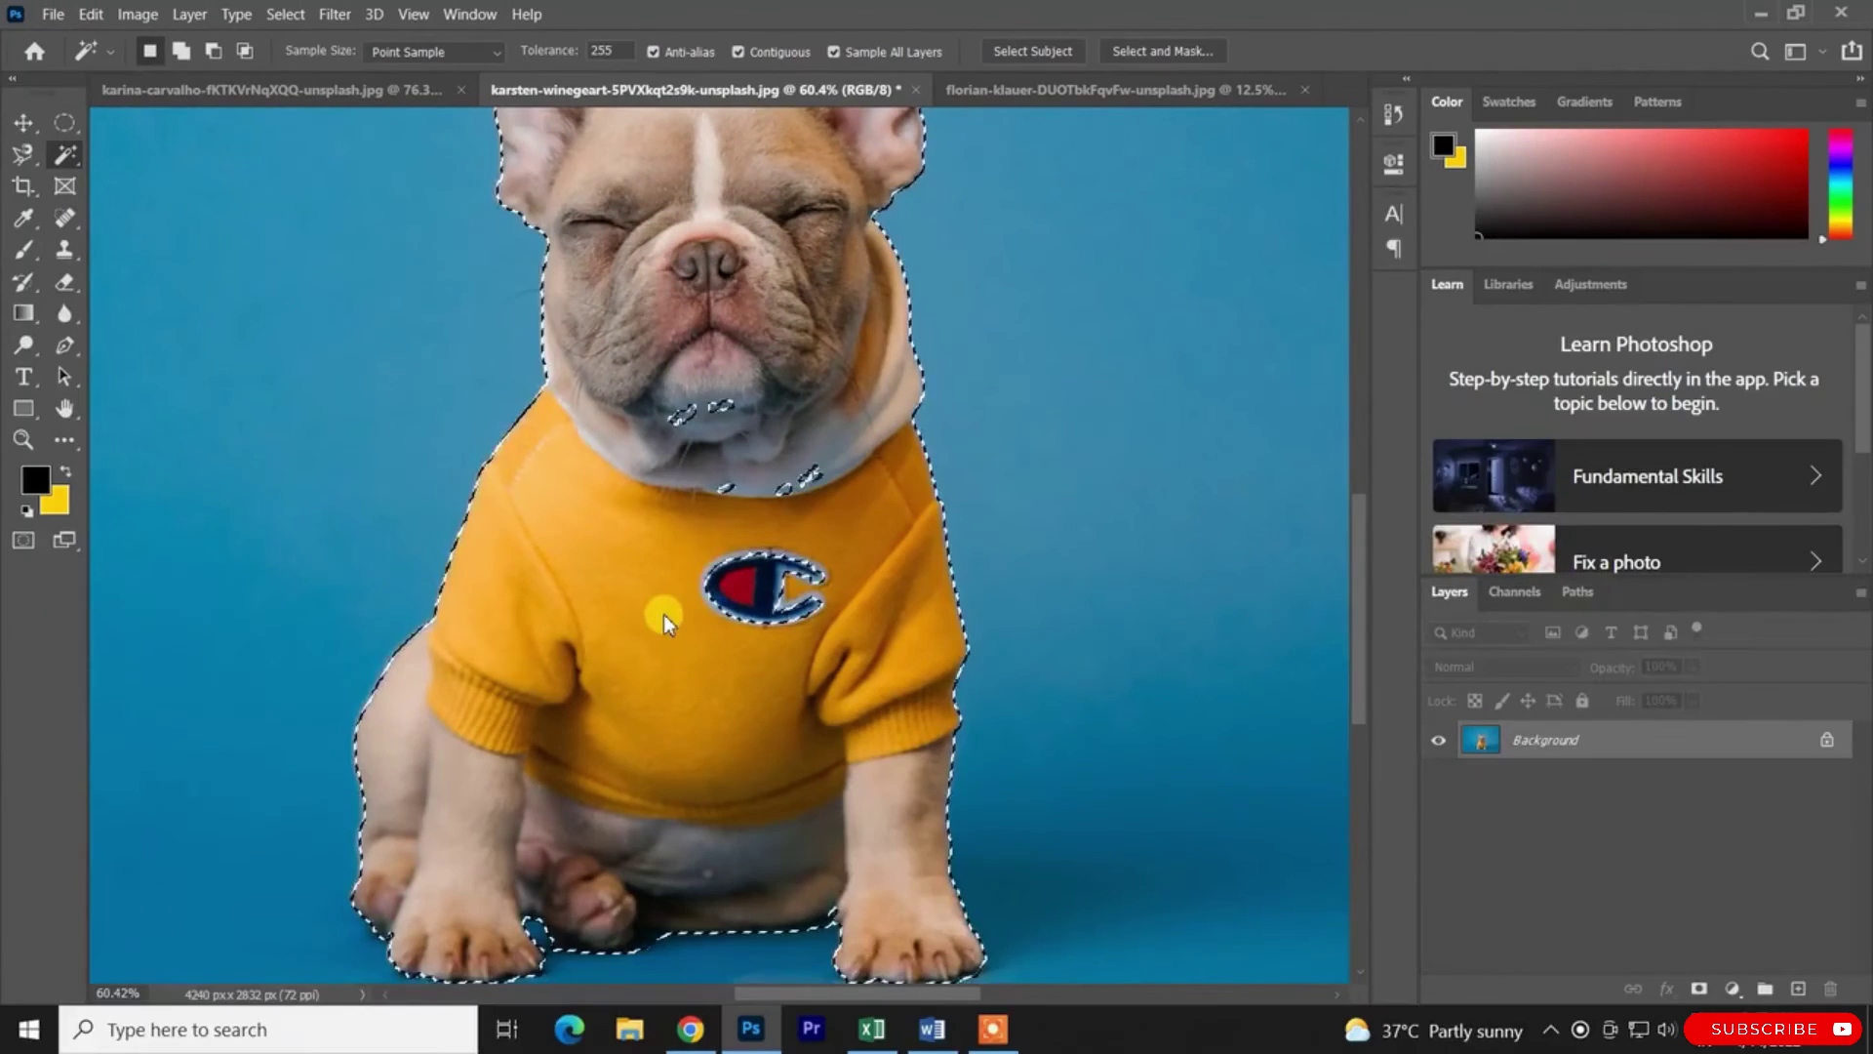
{"action": "key", "text": "ctrl+z"}
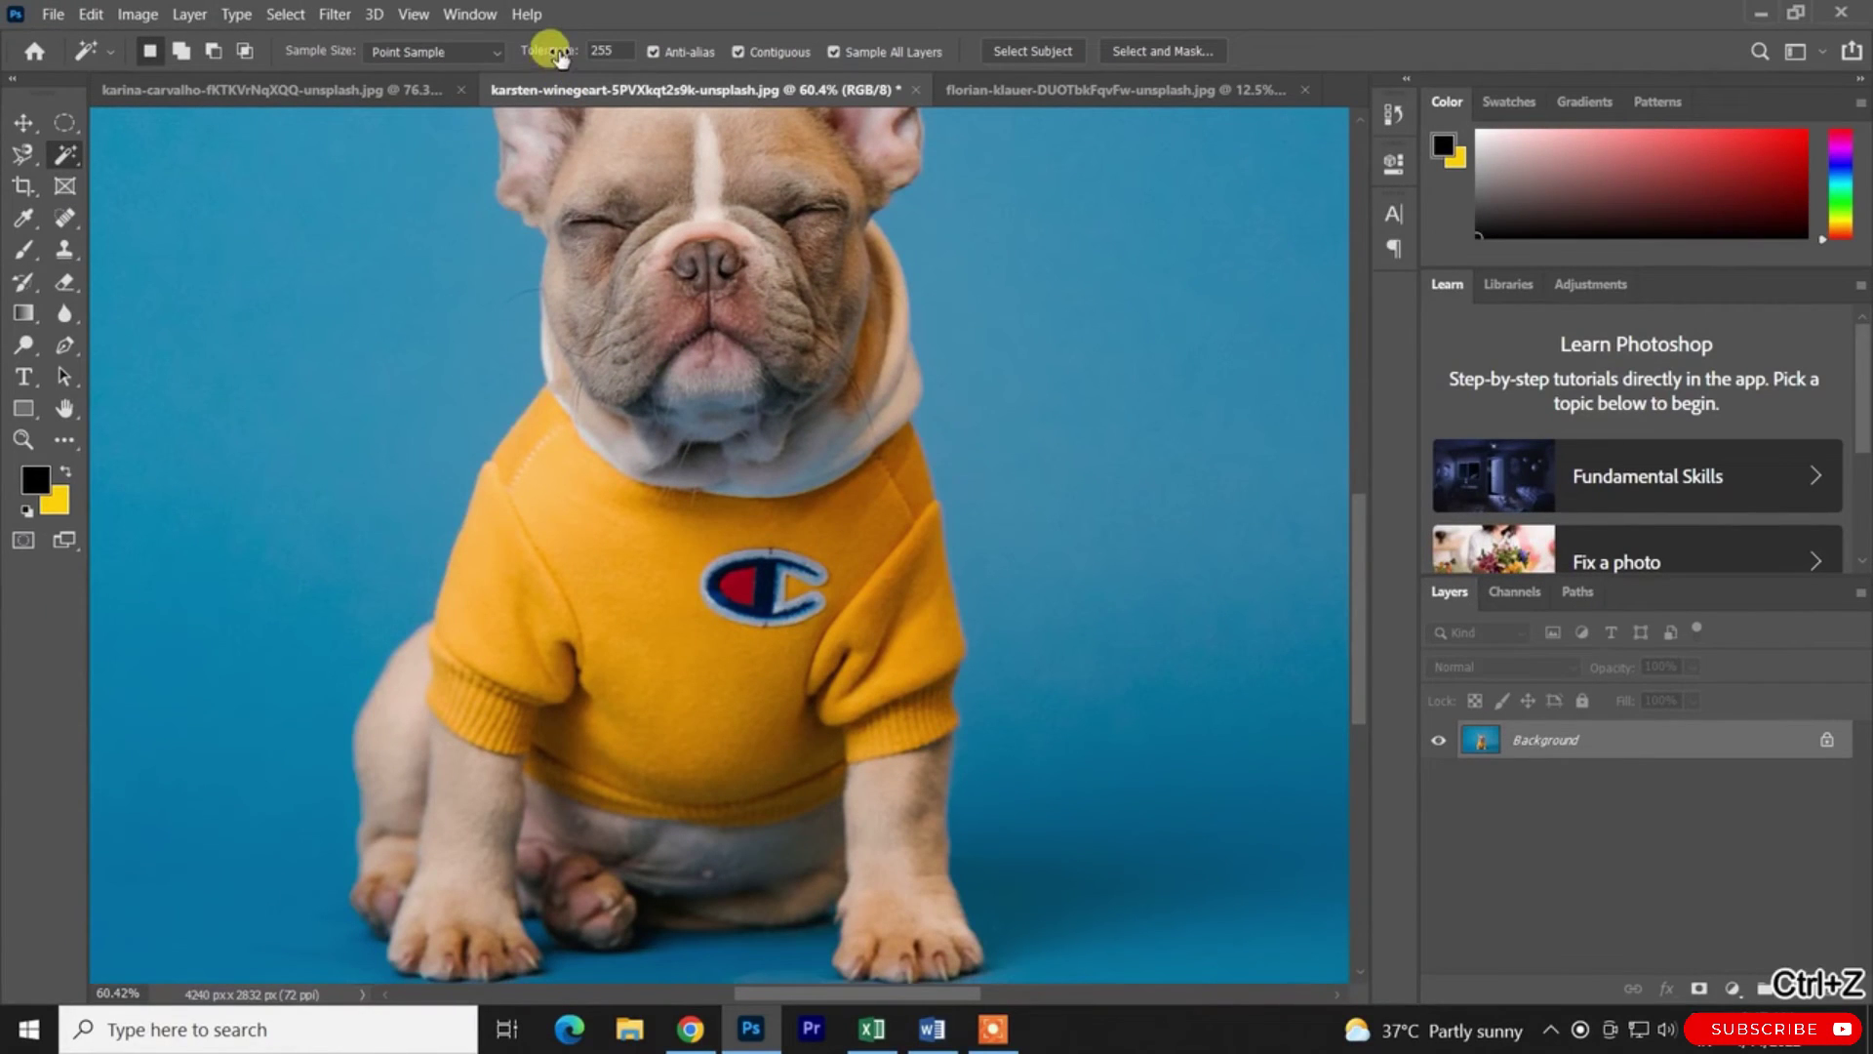
{"action": "left_click", "coordinate": [634, 589]}
{"action": "key", "text": "ctrl+z"}
{"action": "left_click", "coordinate": [582, 588]}
{"action": "key", "text": "ctrl+z"}
Try selecting the sweater with tolerances of 48 and 86, undoing each selection
{"action": "left_click_drag", "start_coordinate": [561, 61], "coordinate": [406, 66]}
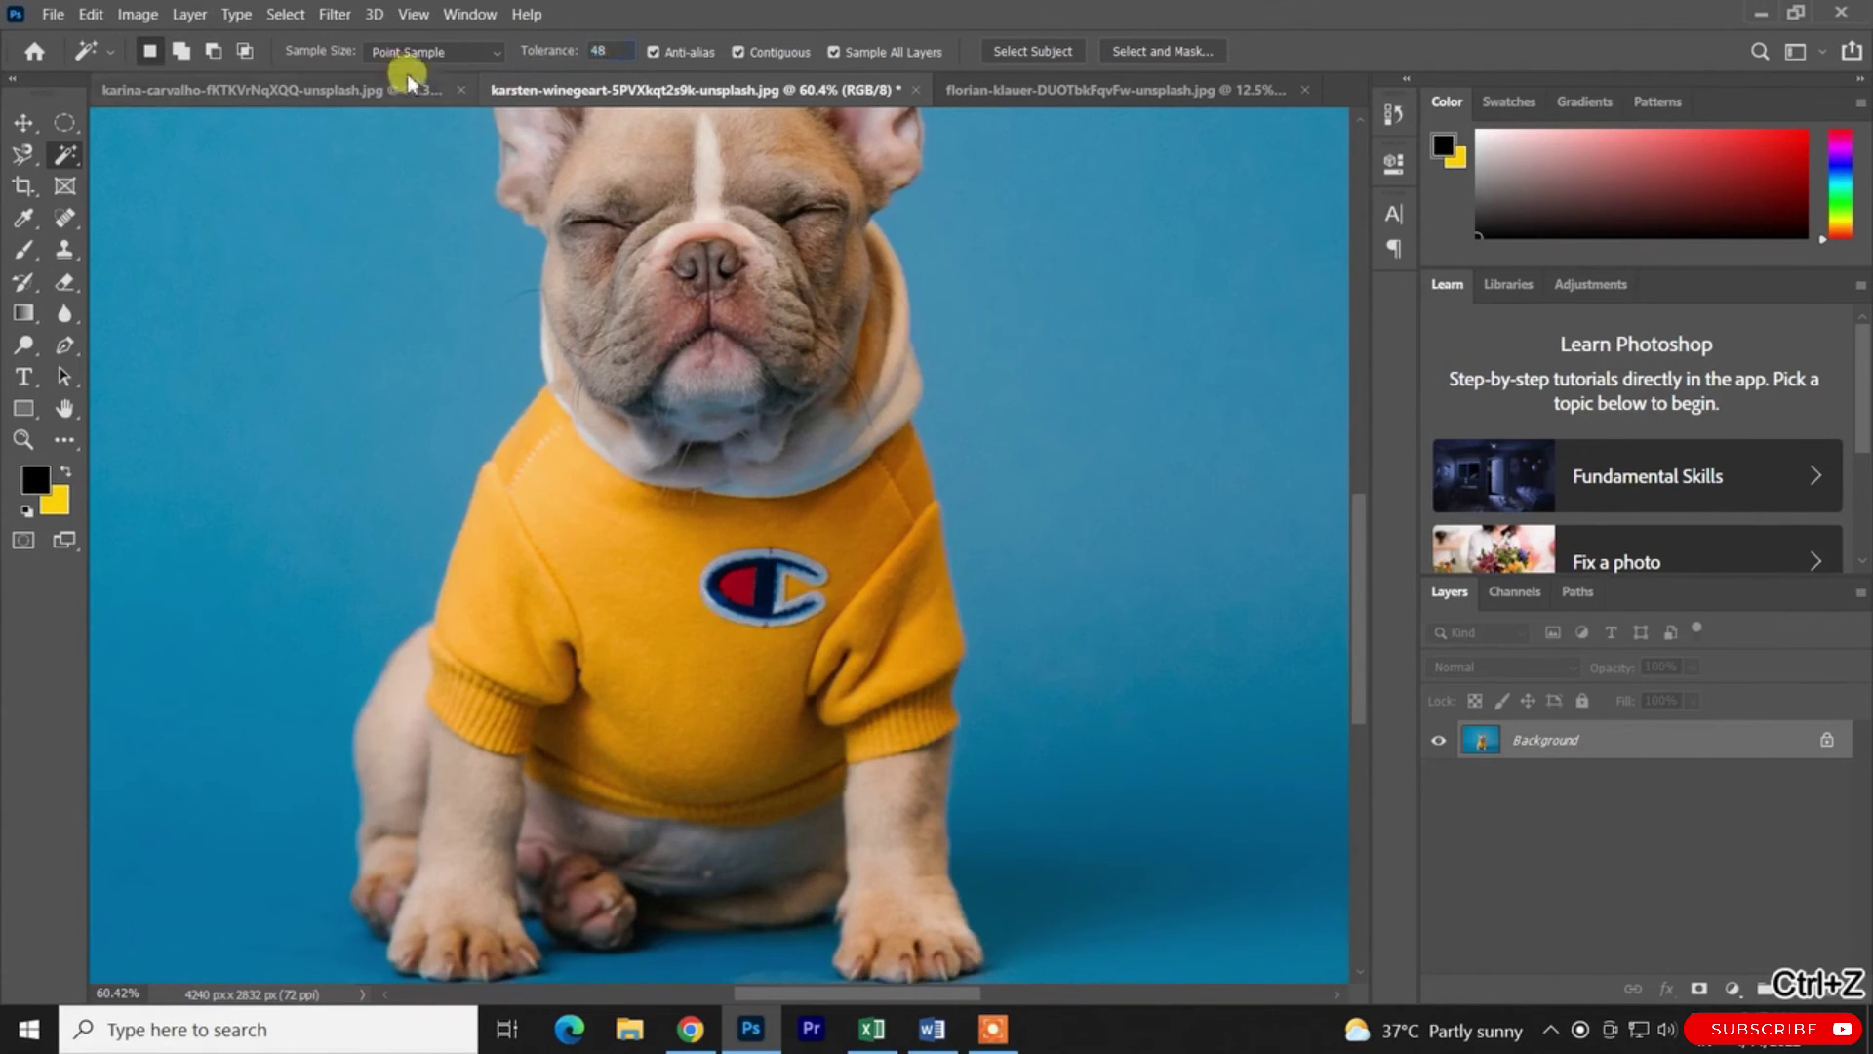
{"action": "left_click", "coordinate": [595, 561]}
{"action": "key", "text": "ctrl+z"}
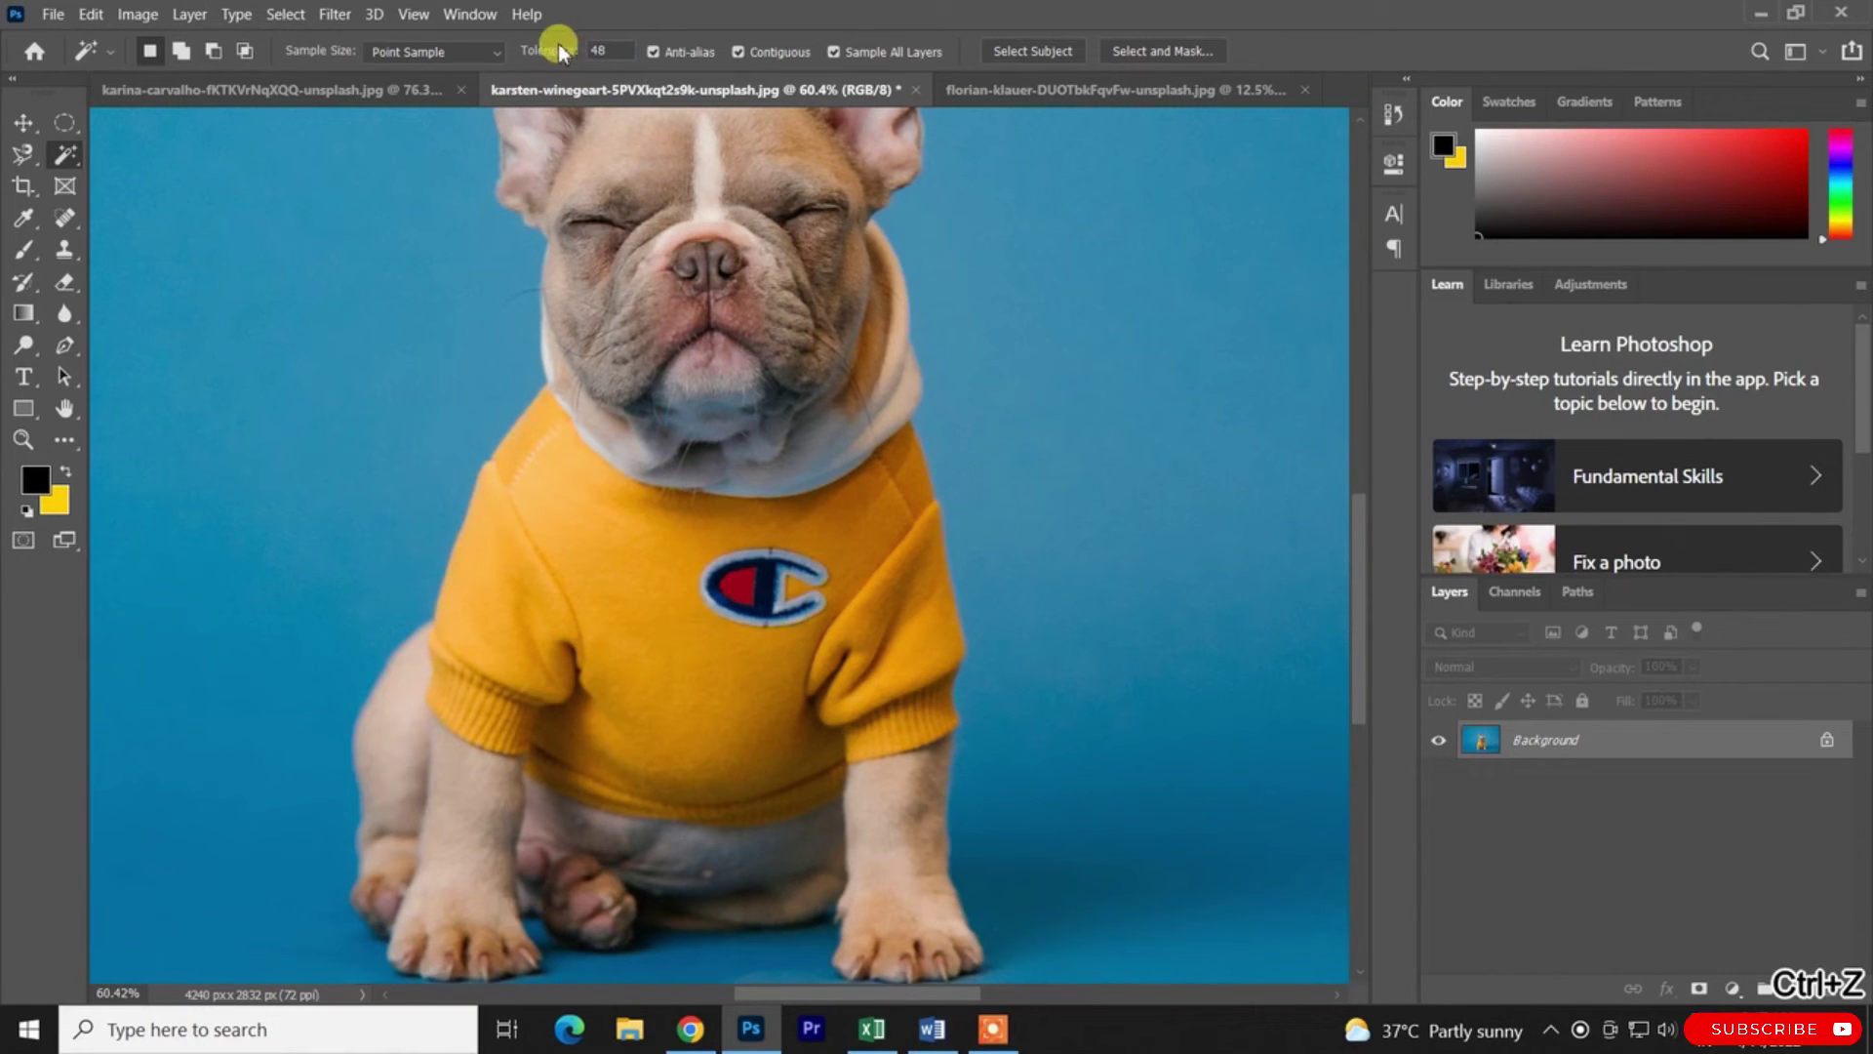
{"action": "left_click", "coordinate": [518, 632]}
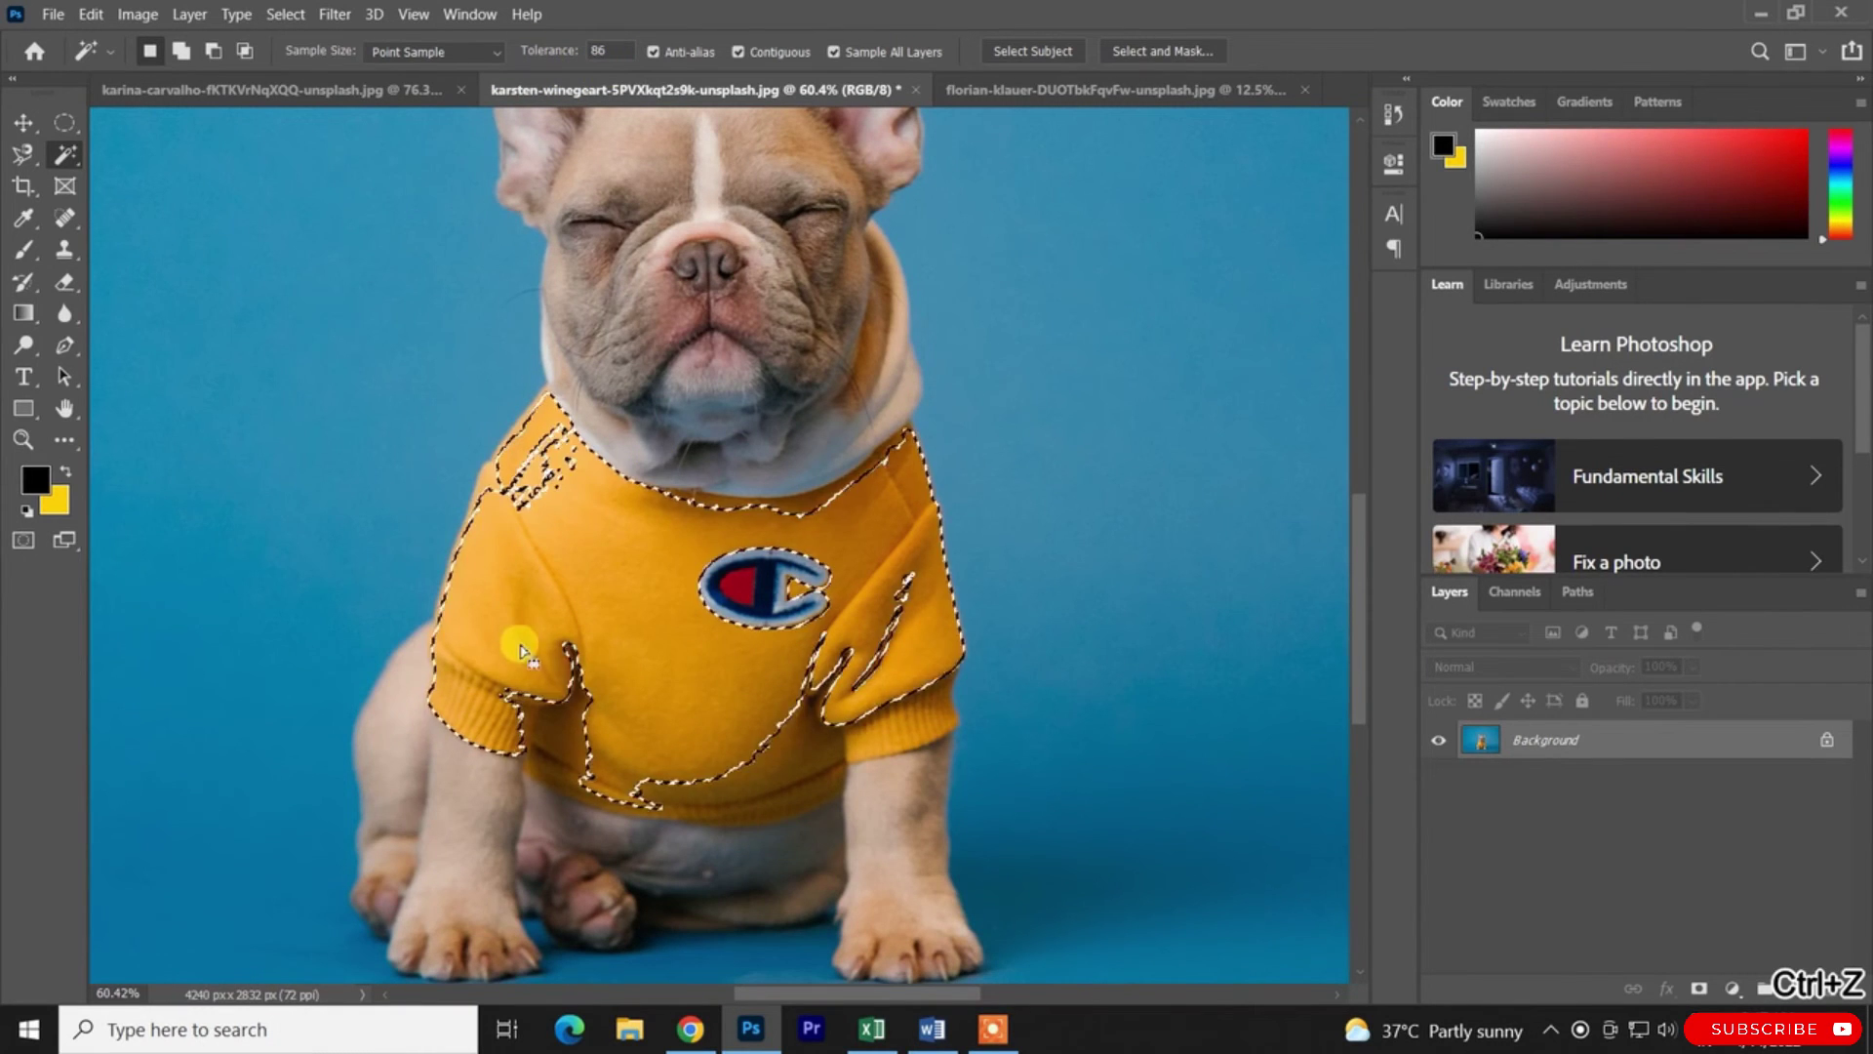
{"action": "key", "text": "ctrl+z"}
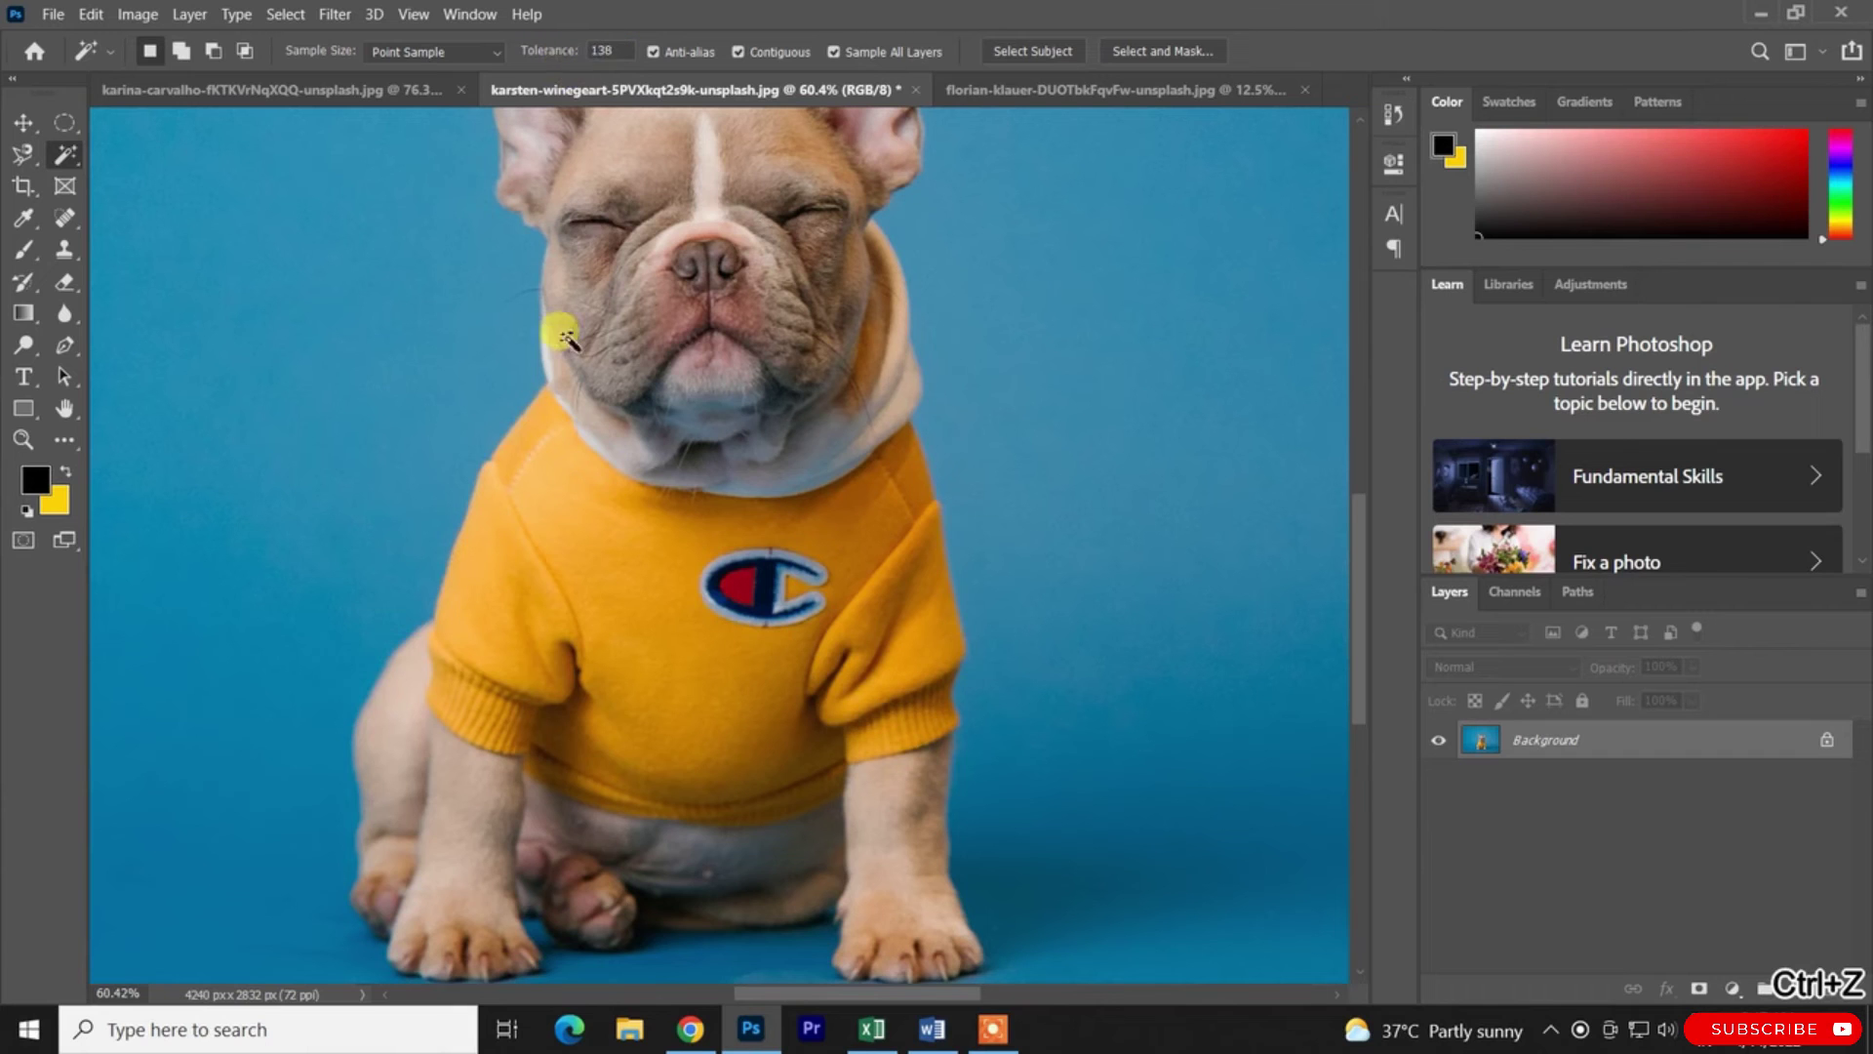
Raise the tolerance to 138 and try selecting the sweater from two different sample points
{"action": "left_click", "coordinate": [536, 605]}
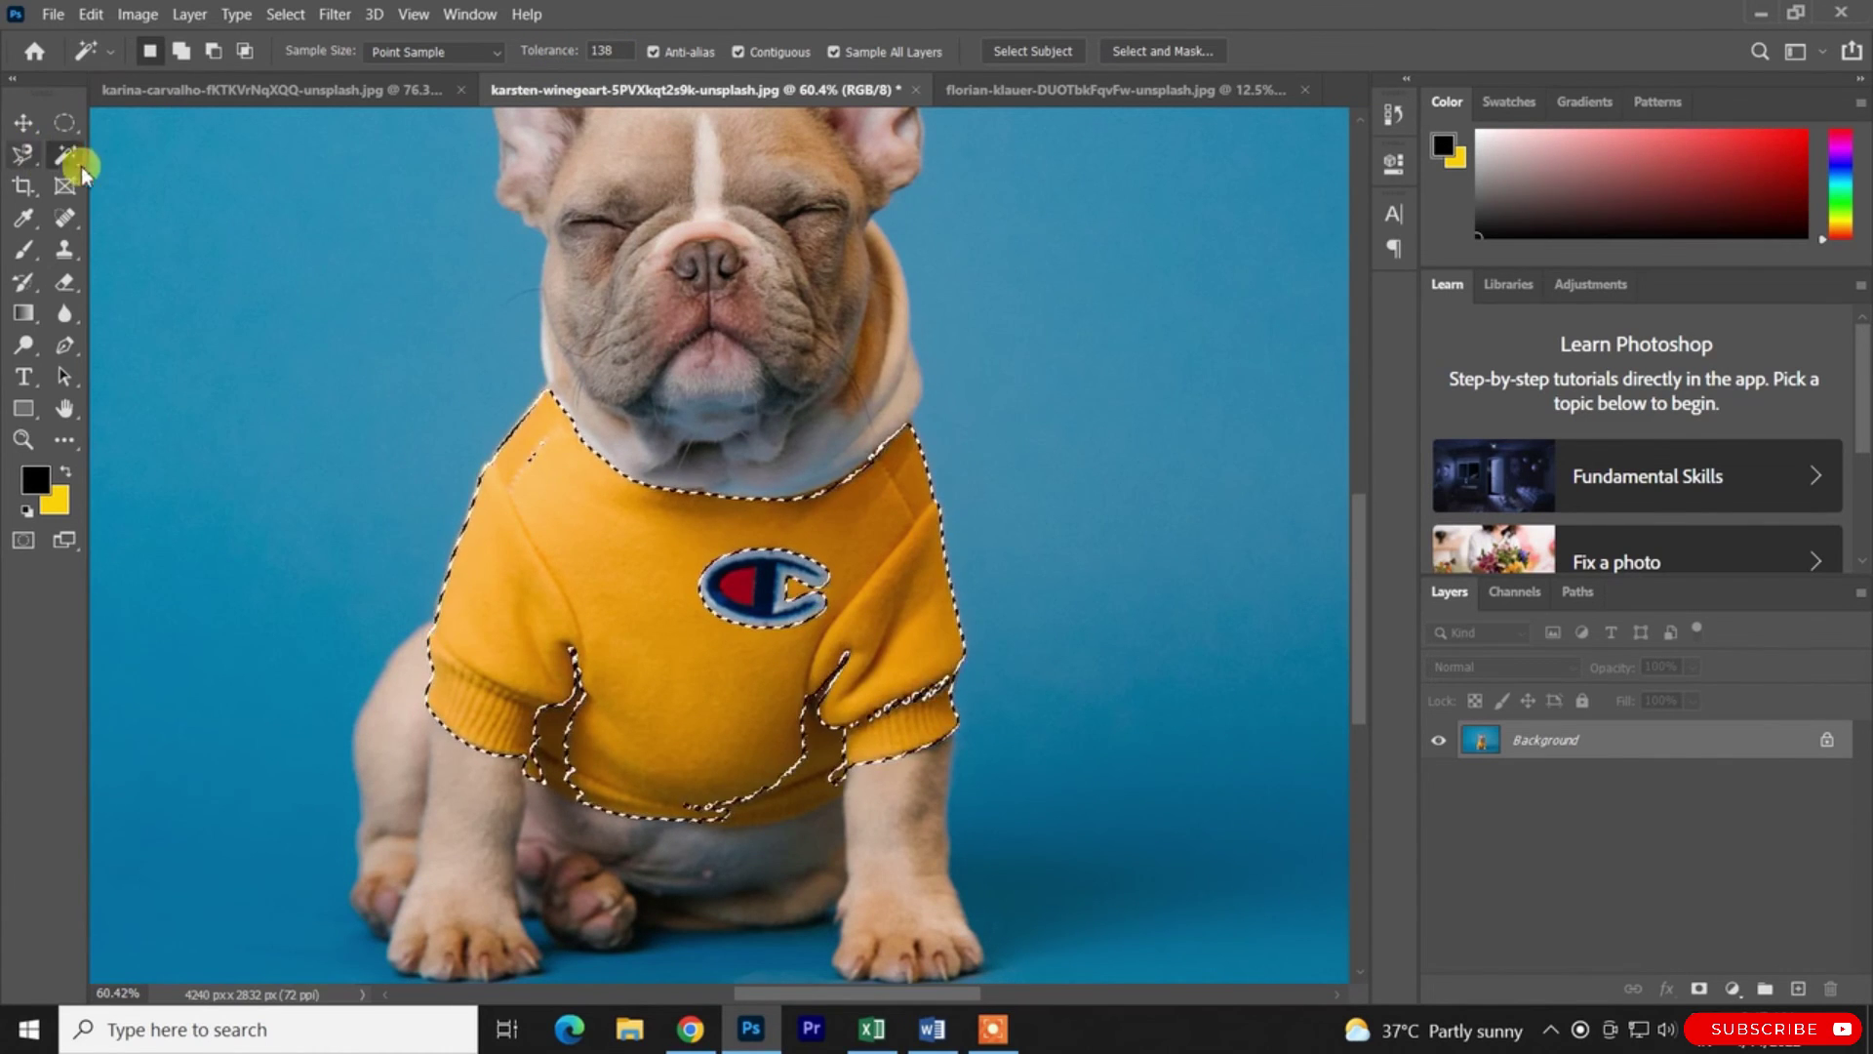
{"action": "key", "text": "ctrl+z"}
{"action": "left_click", "coordinate": [939, 576]}
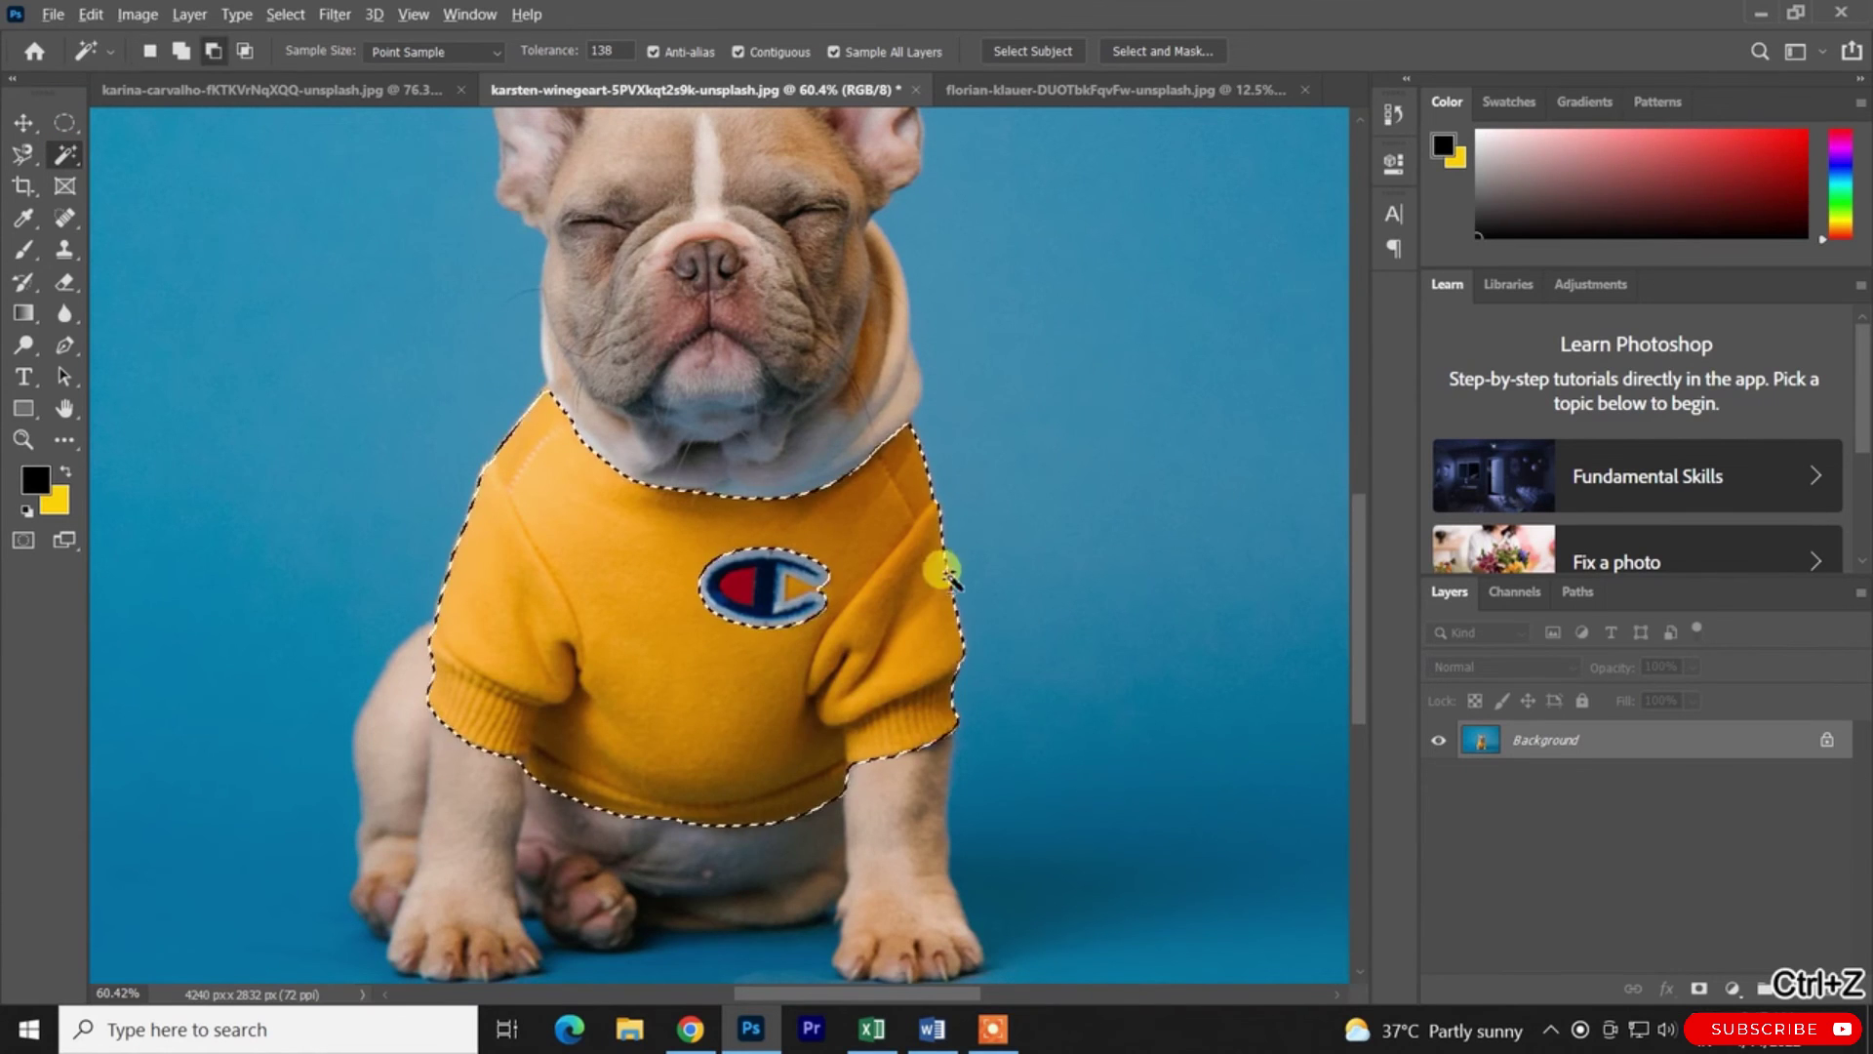
Try selecting the blue background around the dog at tolerance 138, and undo the selection
{"action": "scroll", "coordinate": [925, 517], "scroll_direction": "down", "scroll_amount": 3}
{"action": "scroll", "coordinate": [532, 402], "scroll_direction": "down", "scroll_amount": 3}
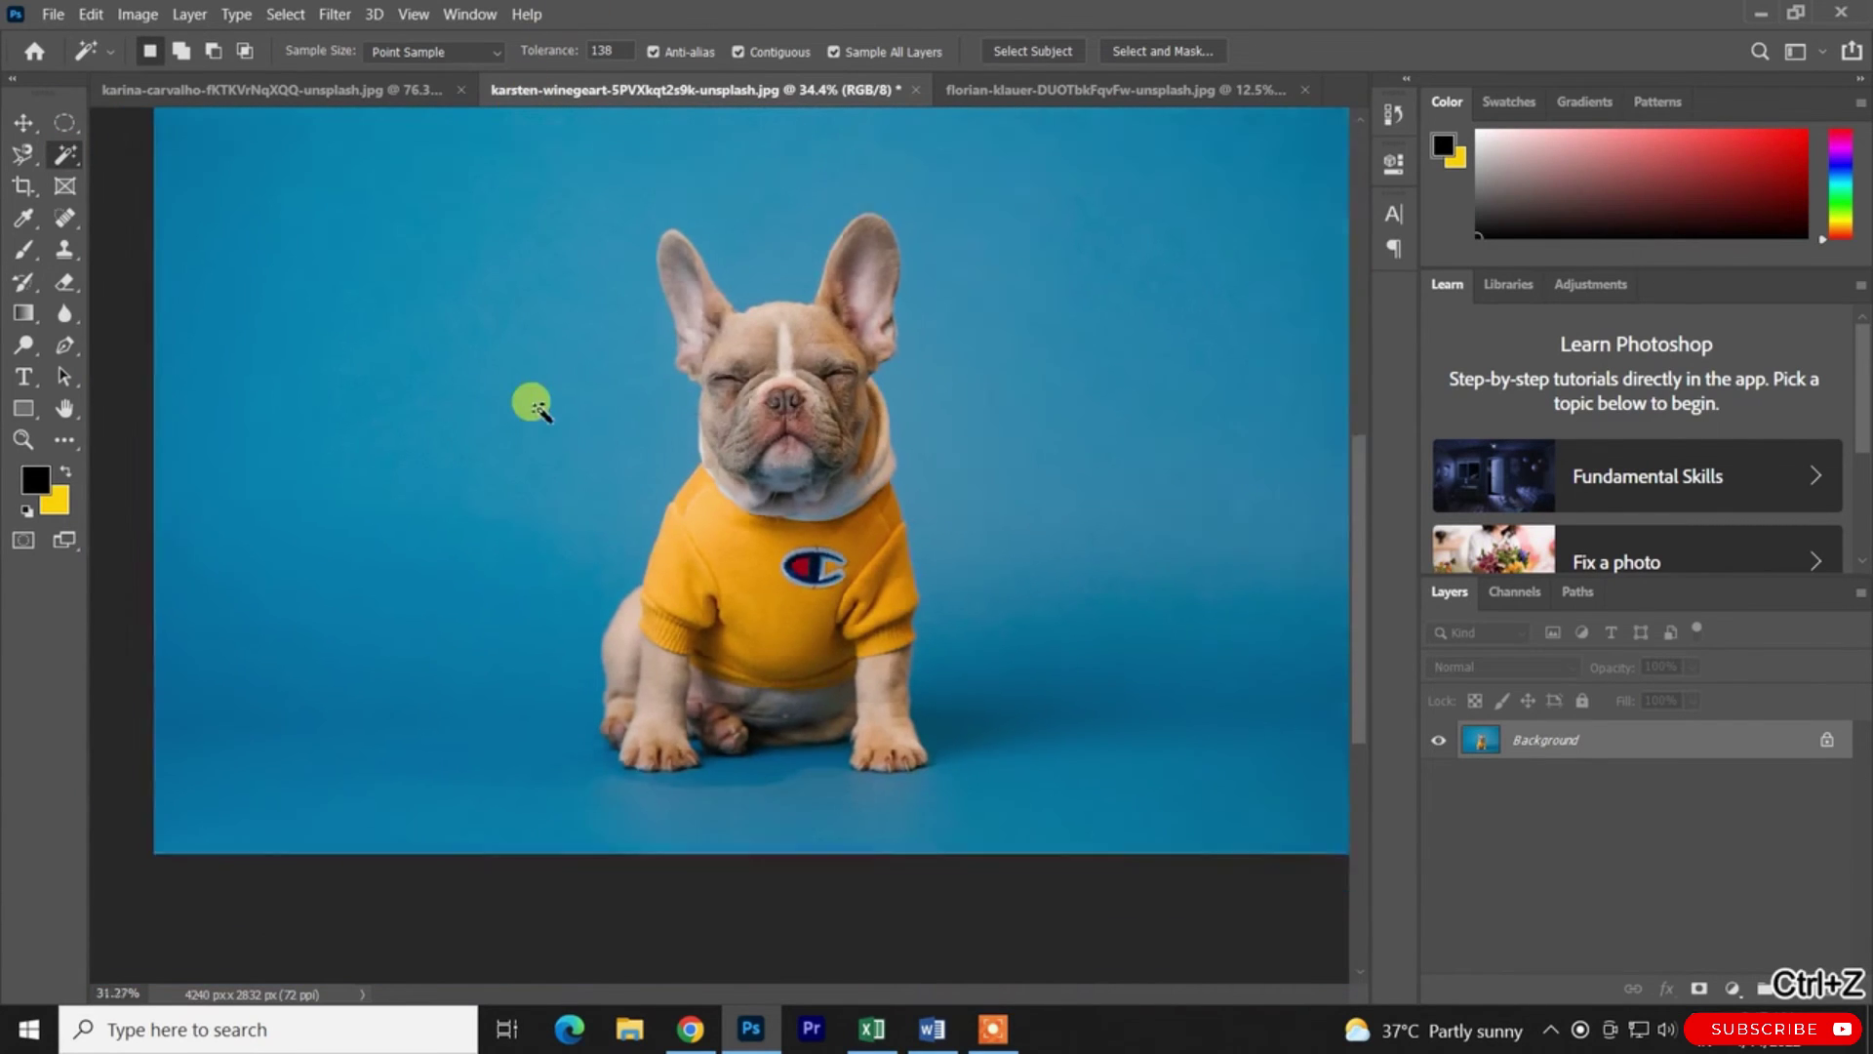
{"action": "scroll", "coordinate": [776, 511], "scroll_direction": "up", "scroll_amount": 3}
{"action": "scroll", "coordinate": [654, 256], "scroll_direction": "down", "scroll_amount": 2}
{"action": "left_click", "coordinate": [673, 363]}
{"action": "scroll", "coordinate": [719, 858], "scroll_direction": "up", "scroll_amount": 4}
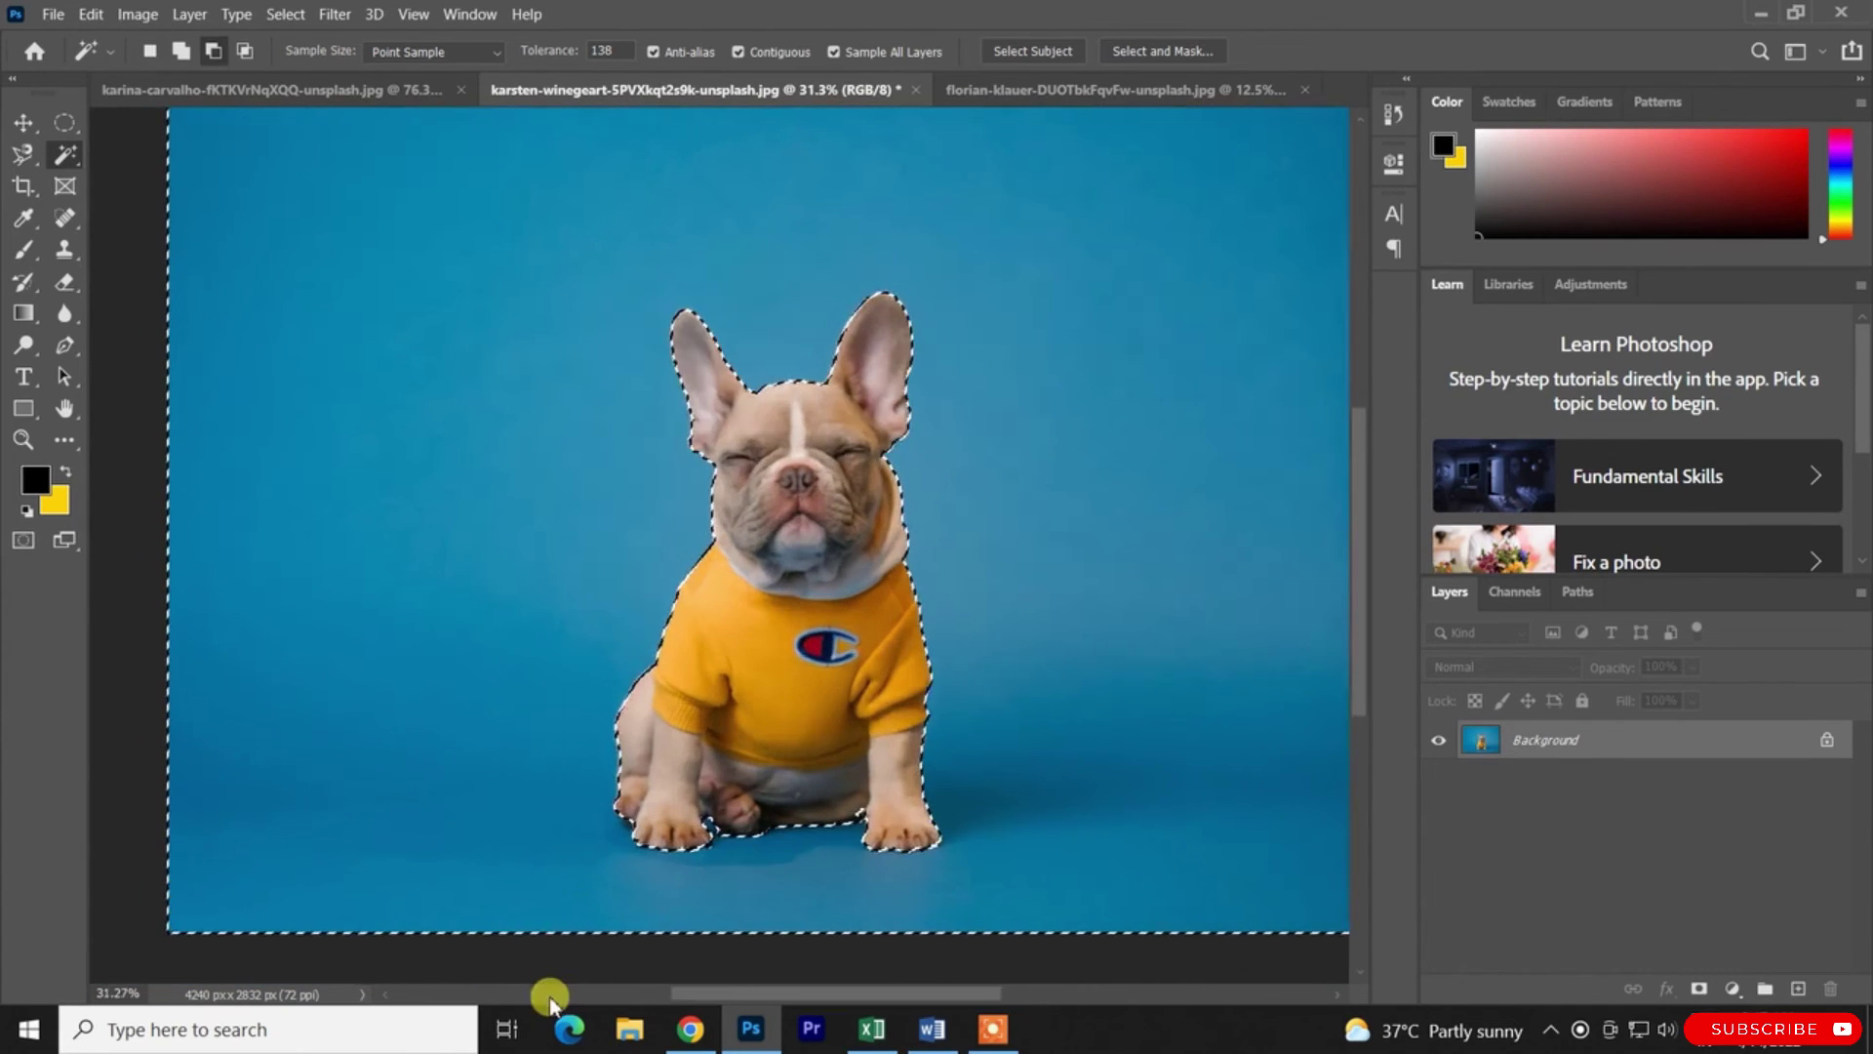
{"action": "scroll", "coordinate": [766, 839], "scroll_direction": "down", "scroll_amount": 3}
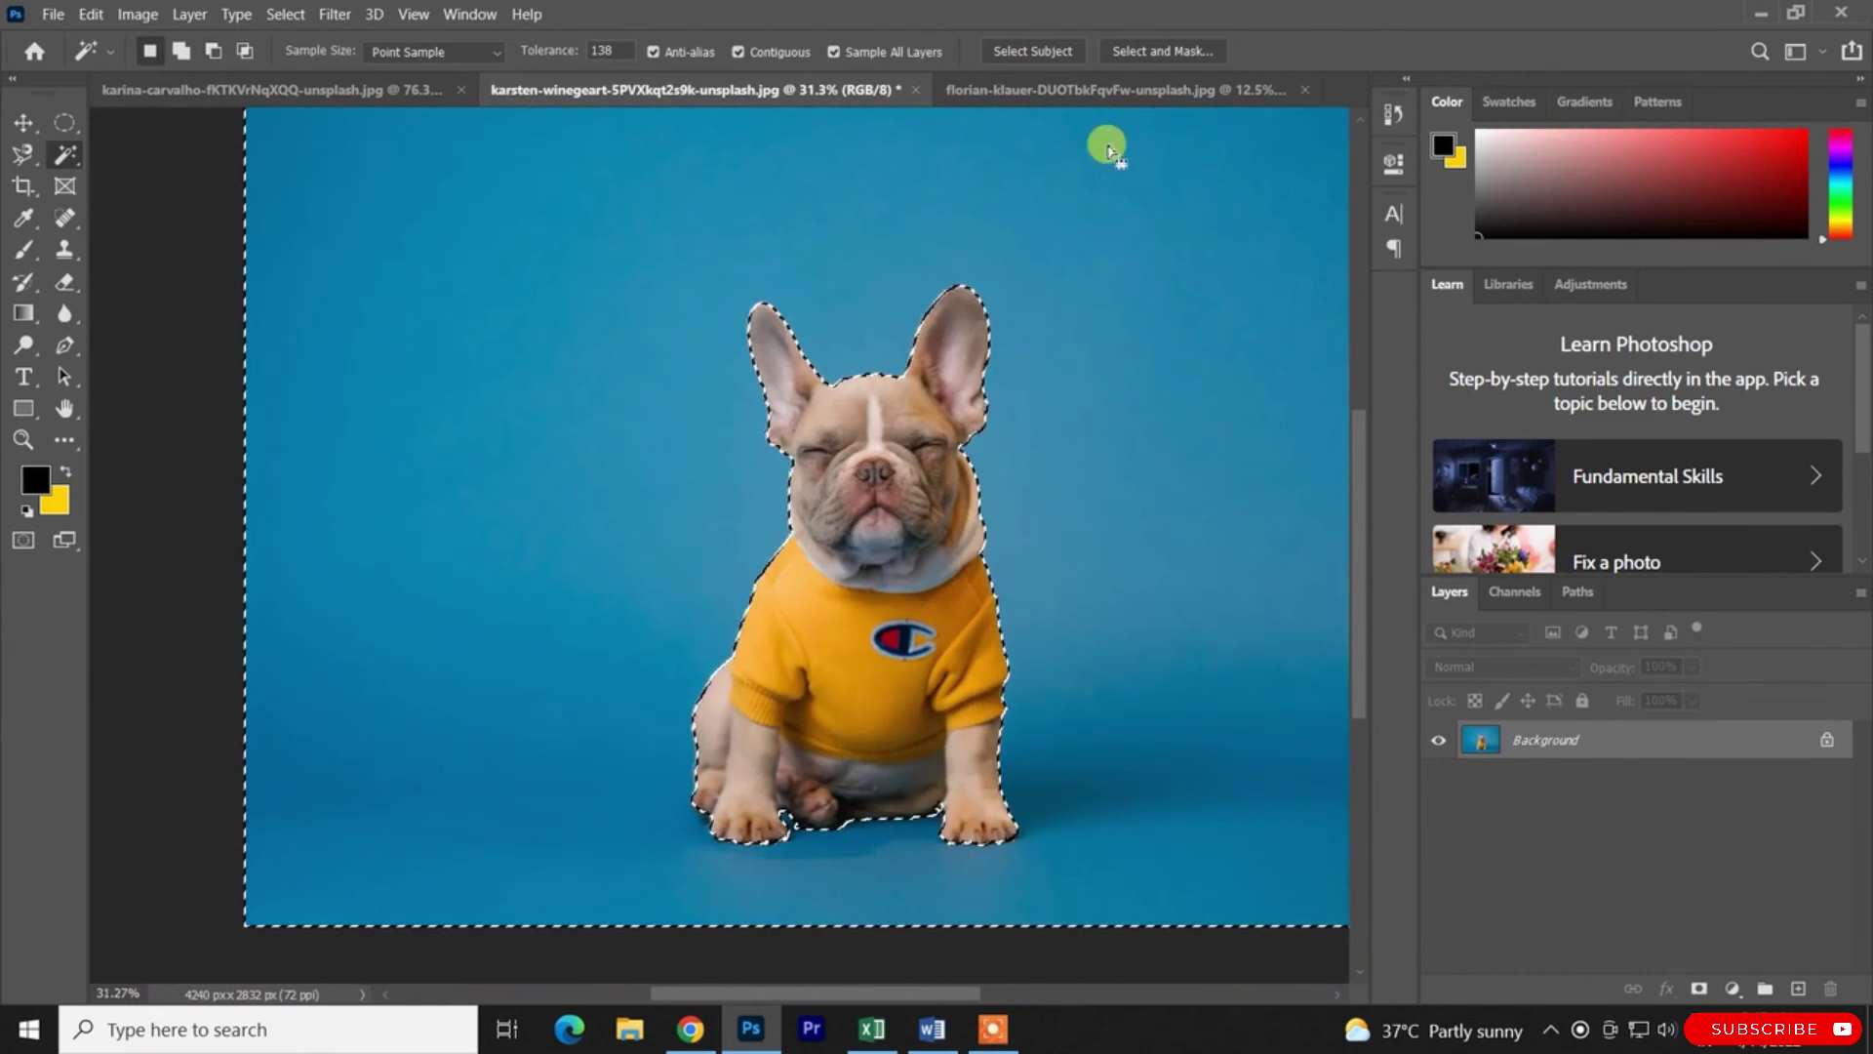
{"action": "key", "text": "ctrl+z"}
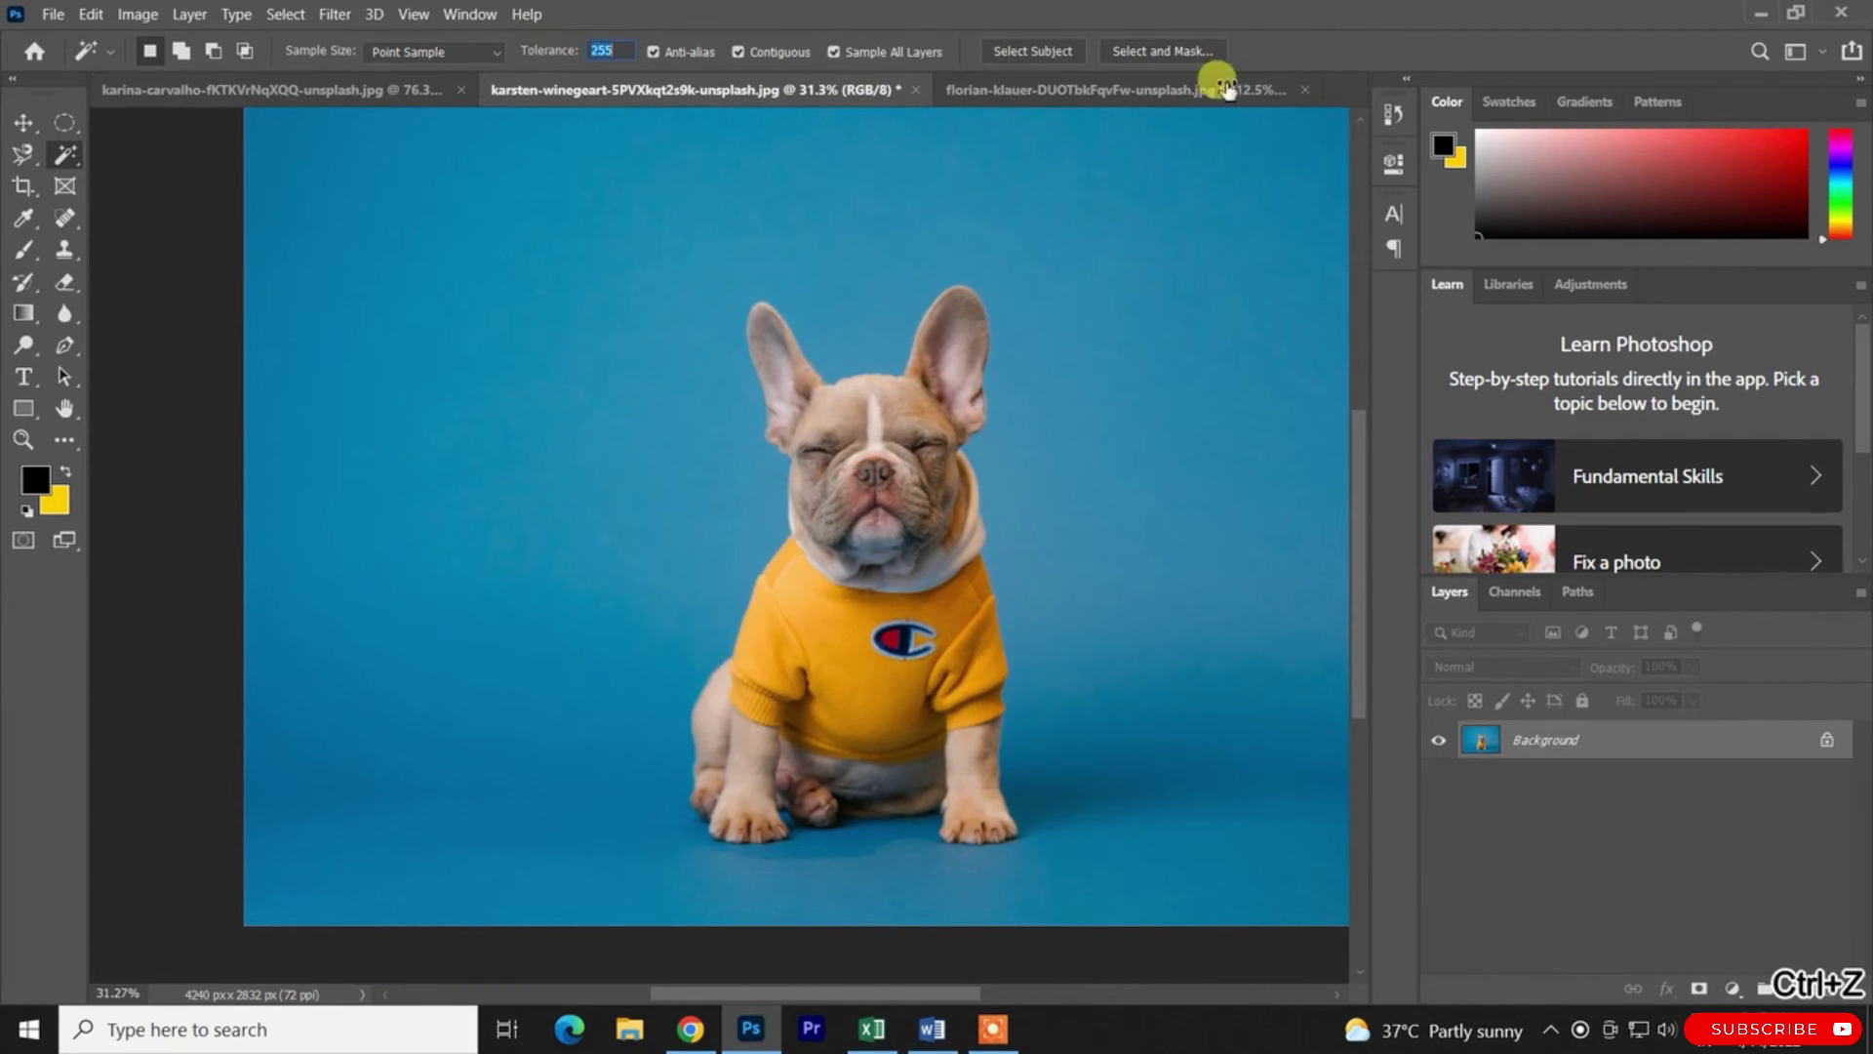
Try selecting the blue background with a tolerance of 255 and examine the edge along the sleeve, undoing each selection
{"action": "left_click", "coordinate": [606, 555]}
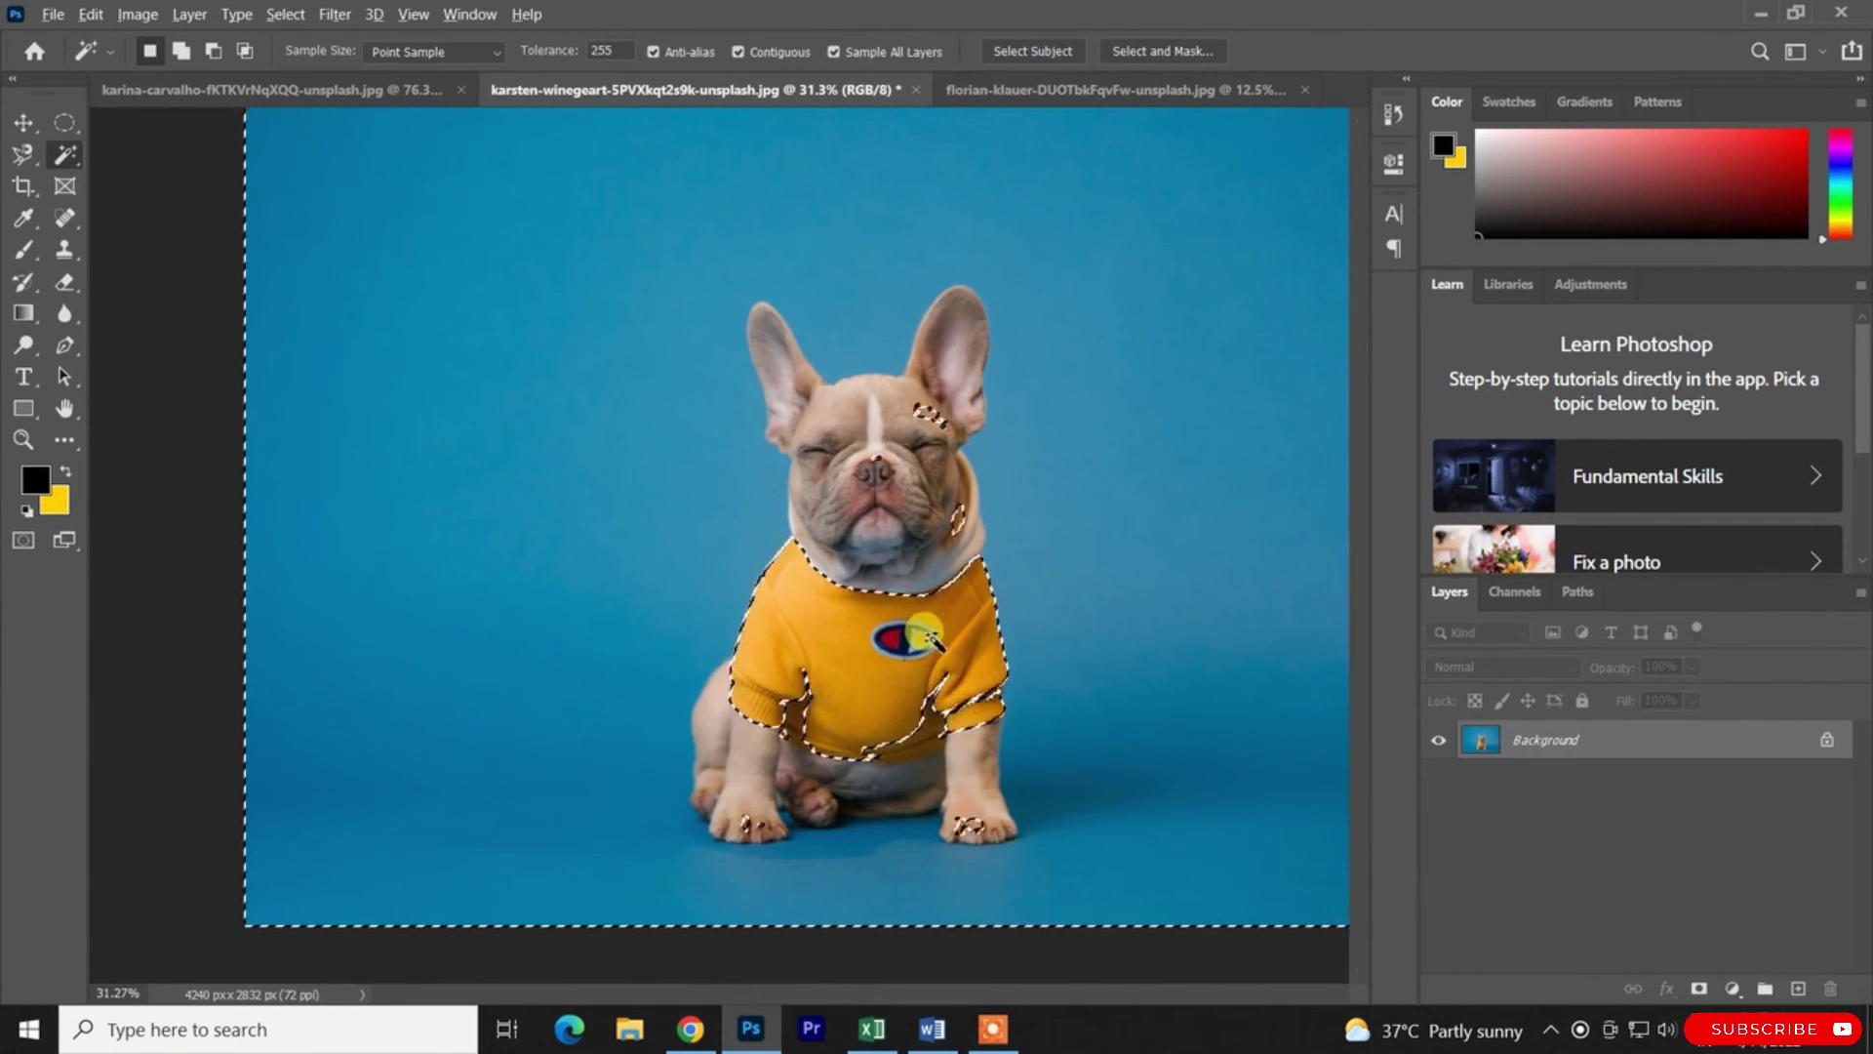
{"action": "scroll", "coordinate": [888, 422], "scroll_direction": "down", "scroll_amount": 3}
{"action": "key", "text": "ctrl+z"}
{"action": "scroll", "coordinate": [771, 566], "scroll_direction": "up", "scroll_amount": 3}
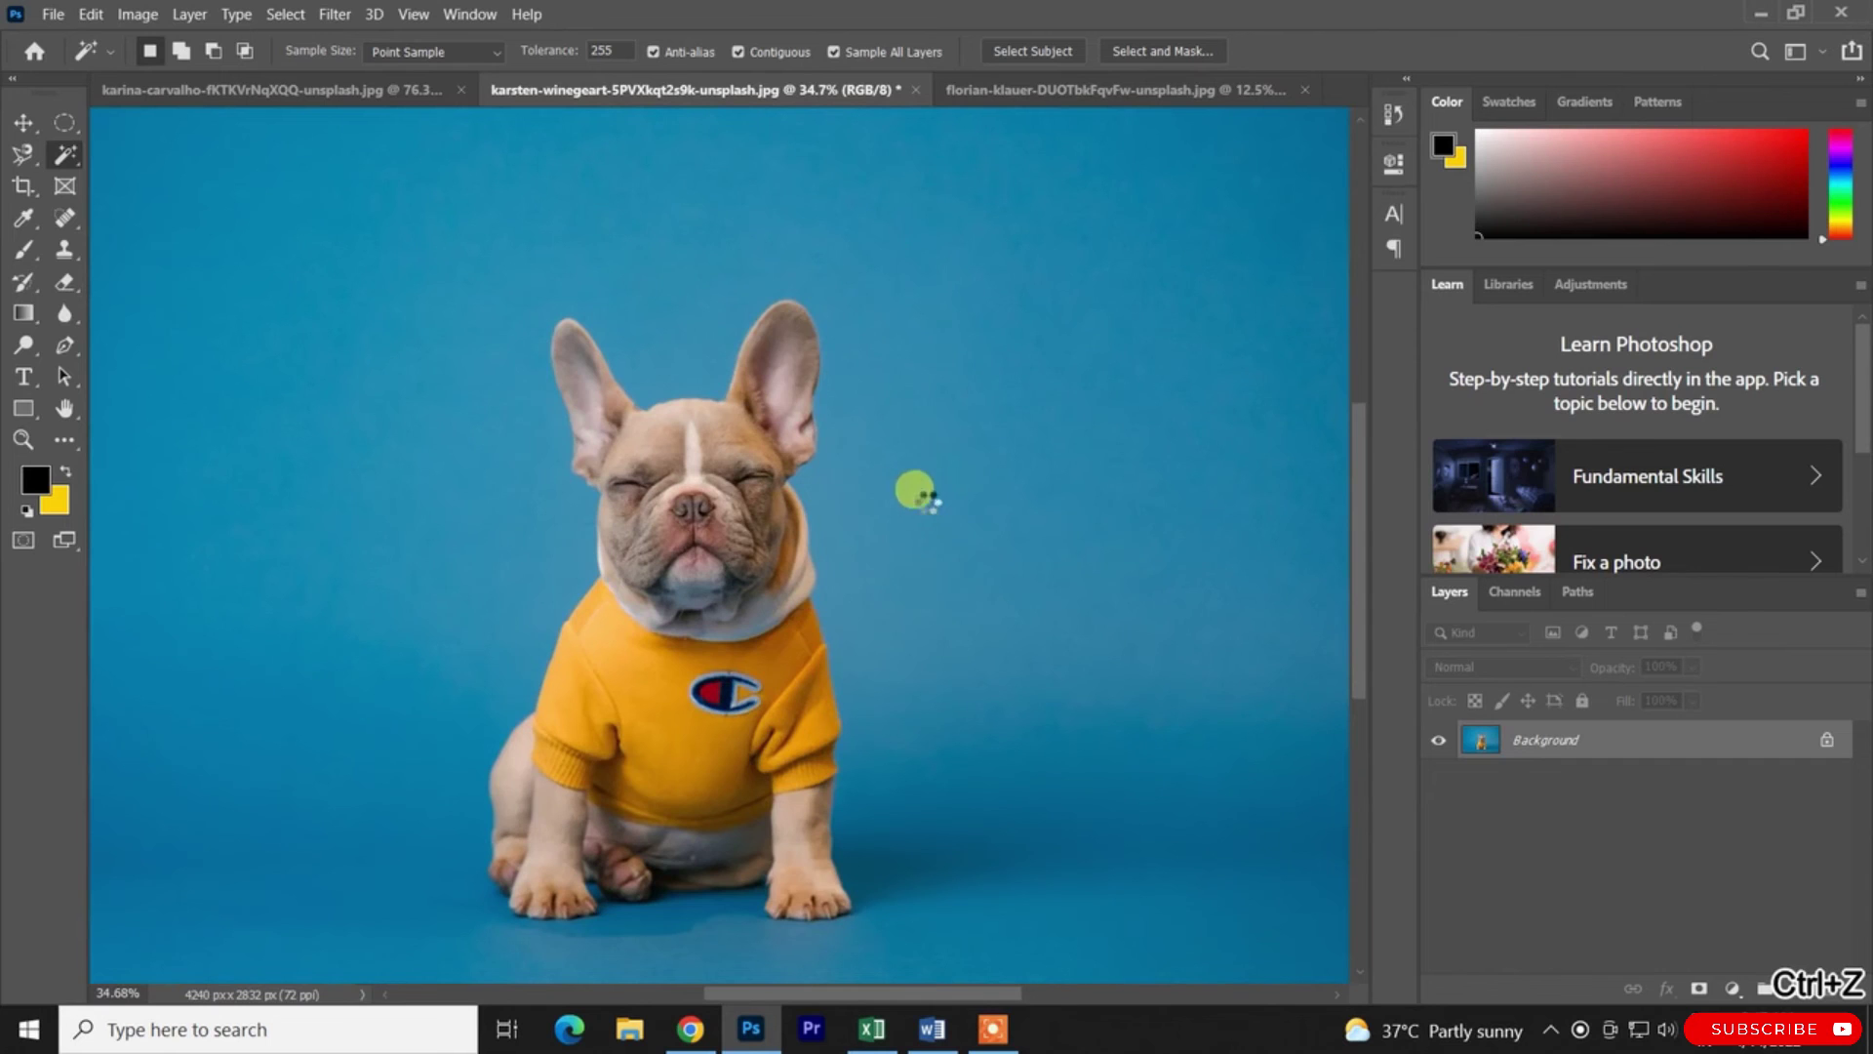
{"action": "scroll", "coordinate": [803, 813], "scroll_direction": "up", "scroll_amount": 10}
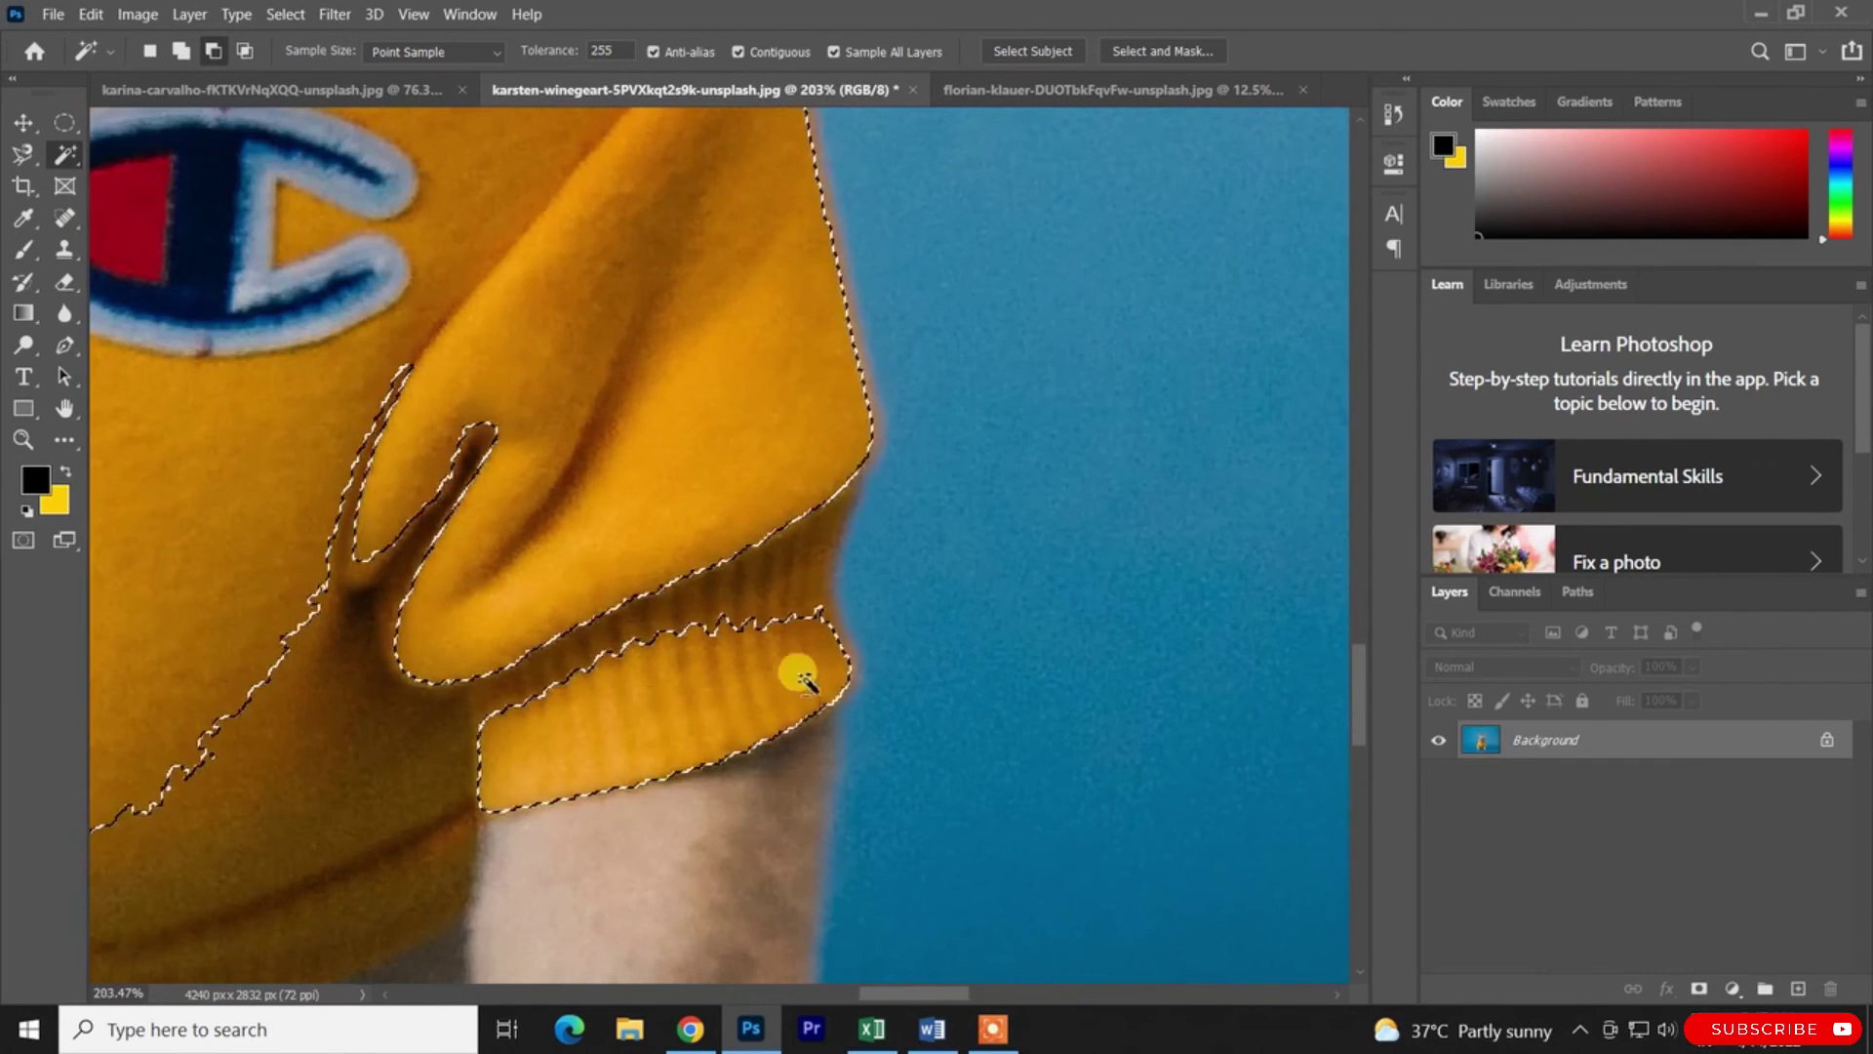
{"action": "scroll", "coordinate": [800, 675], "scroll_direction": "down", "scroll_amount": 10}
{"action": "key", "text": "ctrl+z"}
{"action": "scroll", "coordinate": [1025, 517], "scroll_direction": "down", "scroll_amount": 1}
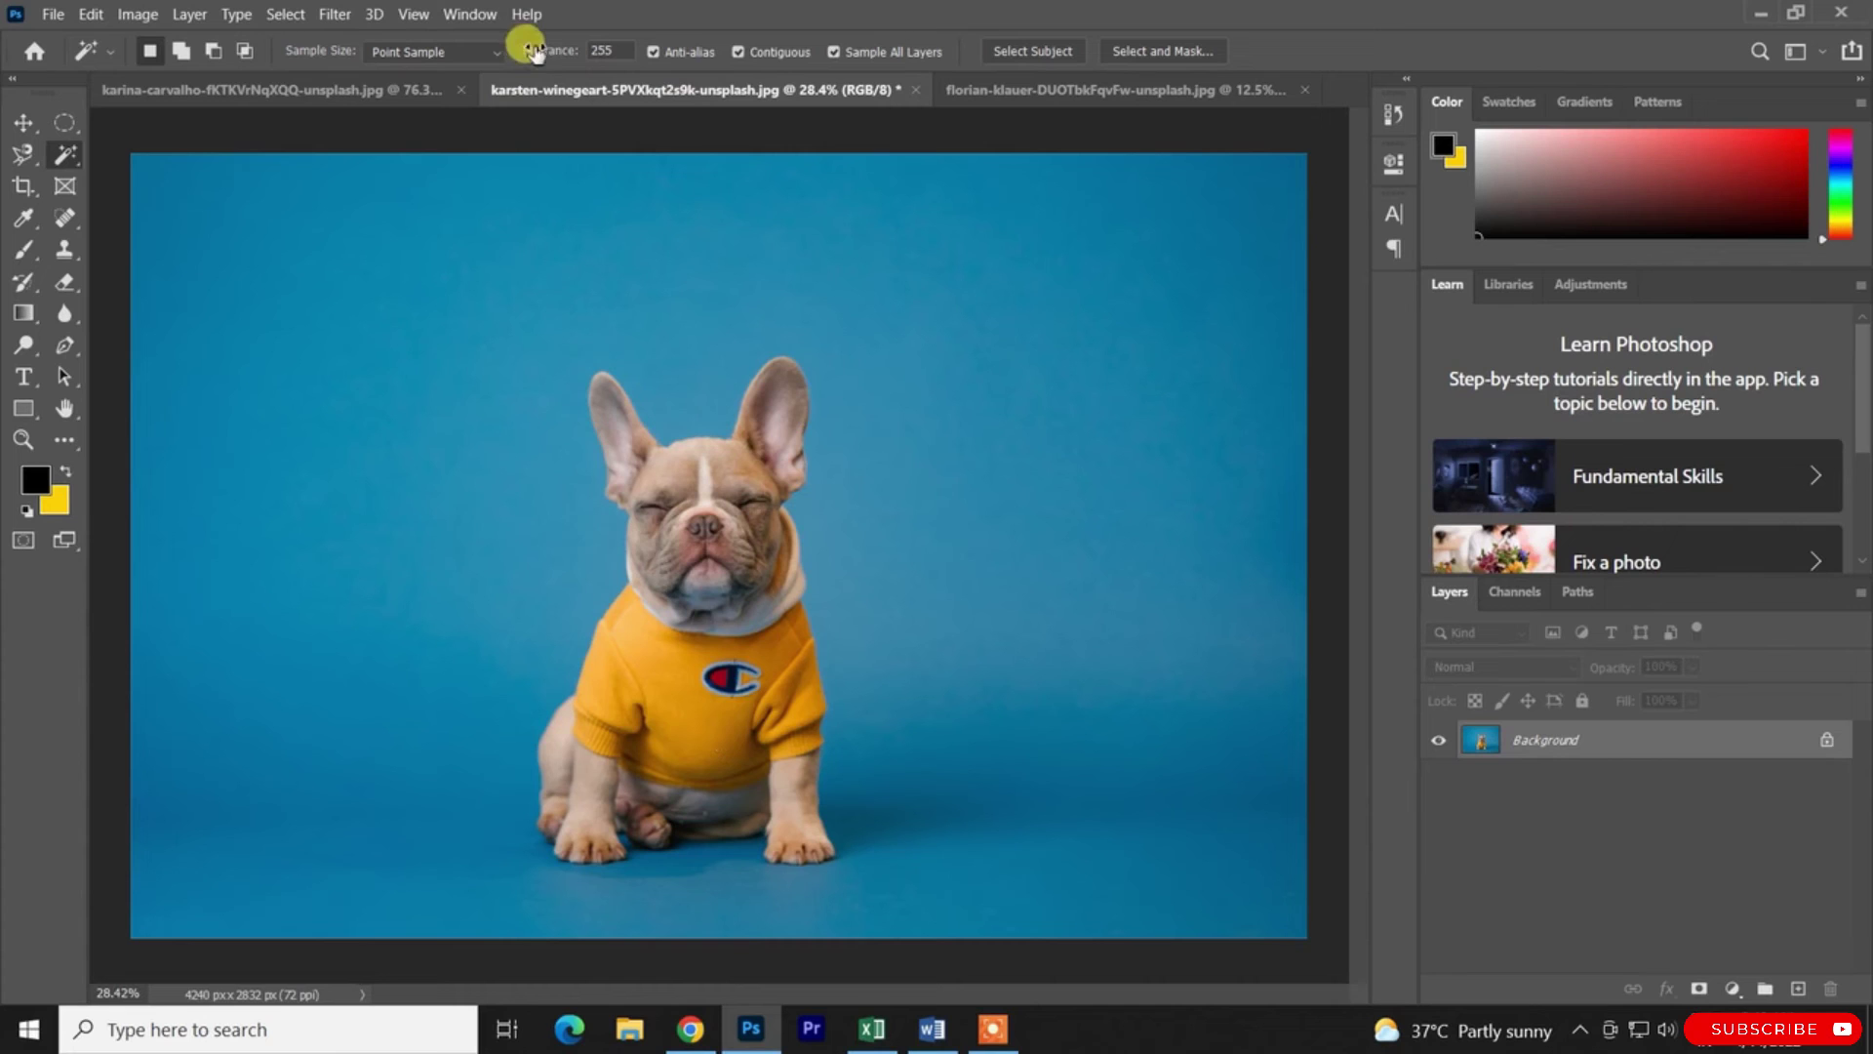
Select the yellow sweater with the Magic Wand at a tolerance of 123 and activate the Lasso Tool
{"action": "left_click", "coordinate": [708, 730]}
{"action": "key", "text": "ctrl+z"}
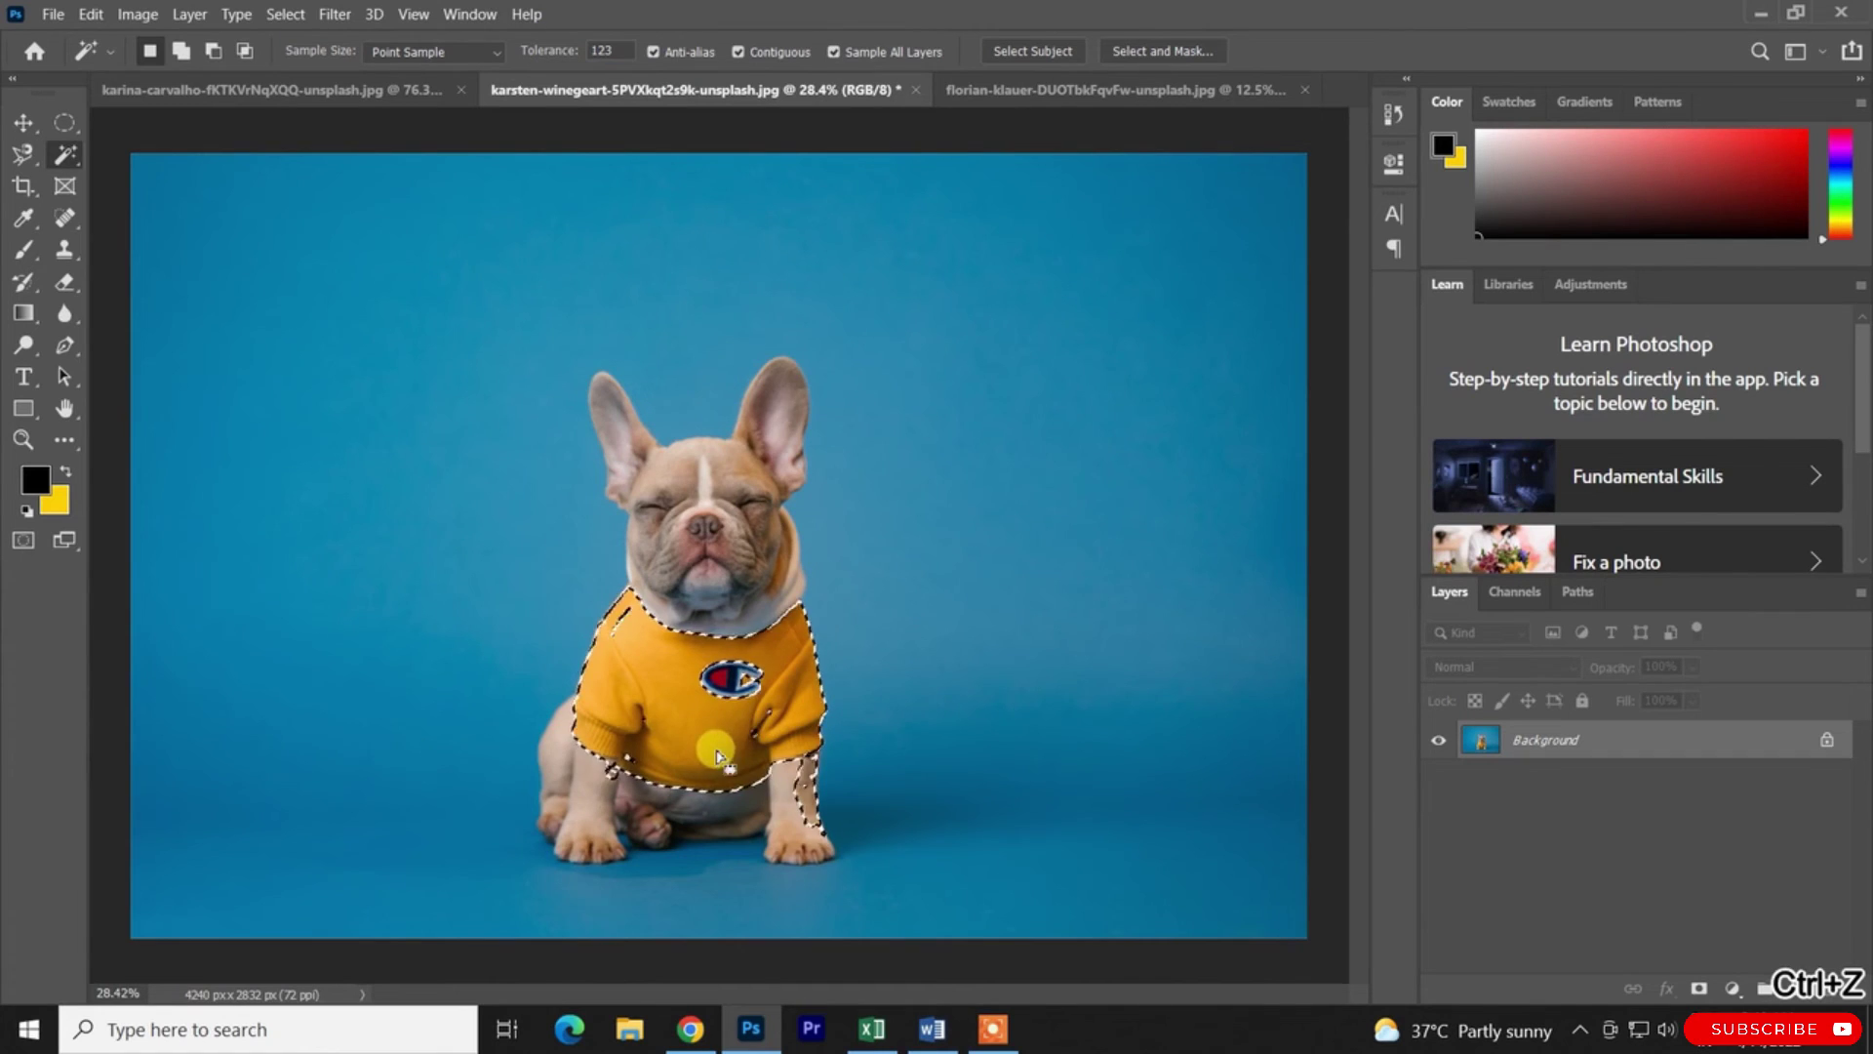
{"action": "scroll", "coordinate": [741, 742], "scroll_direction": "up", "scroll_amount": 5}
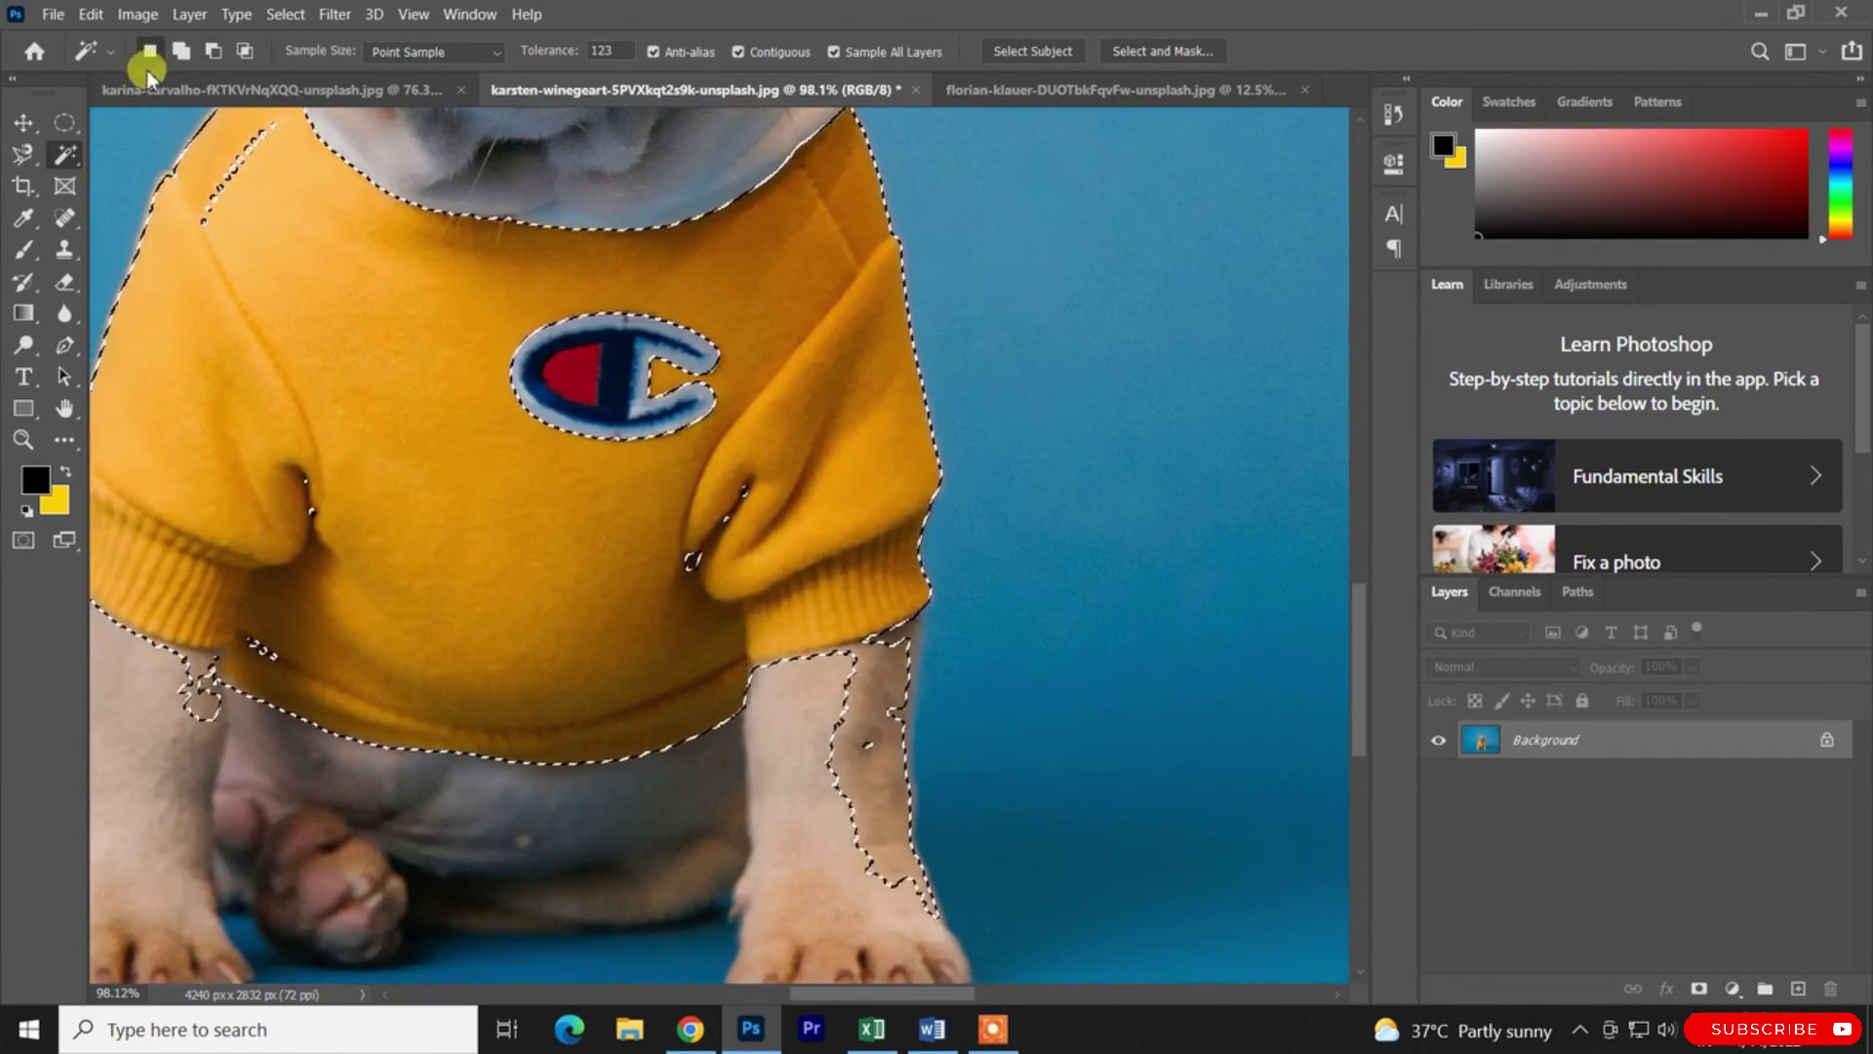
{"action": "left_click", "coordinate": [22, 155]}
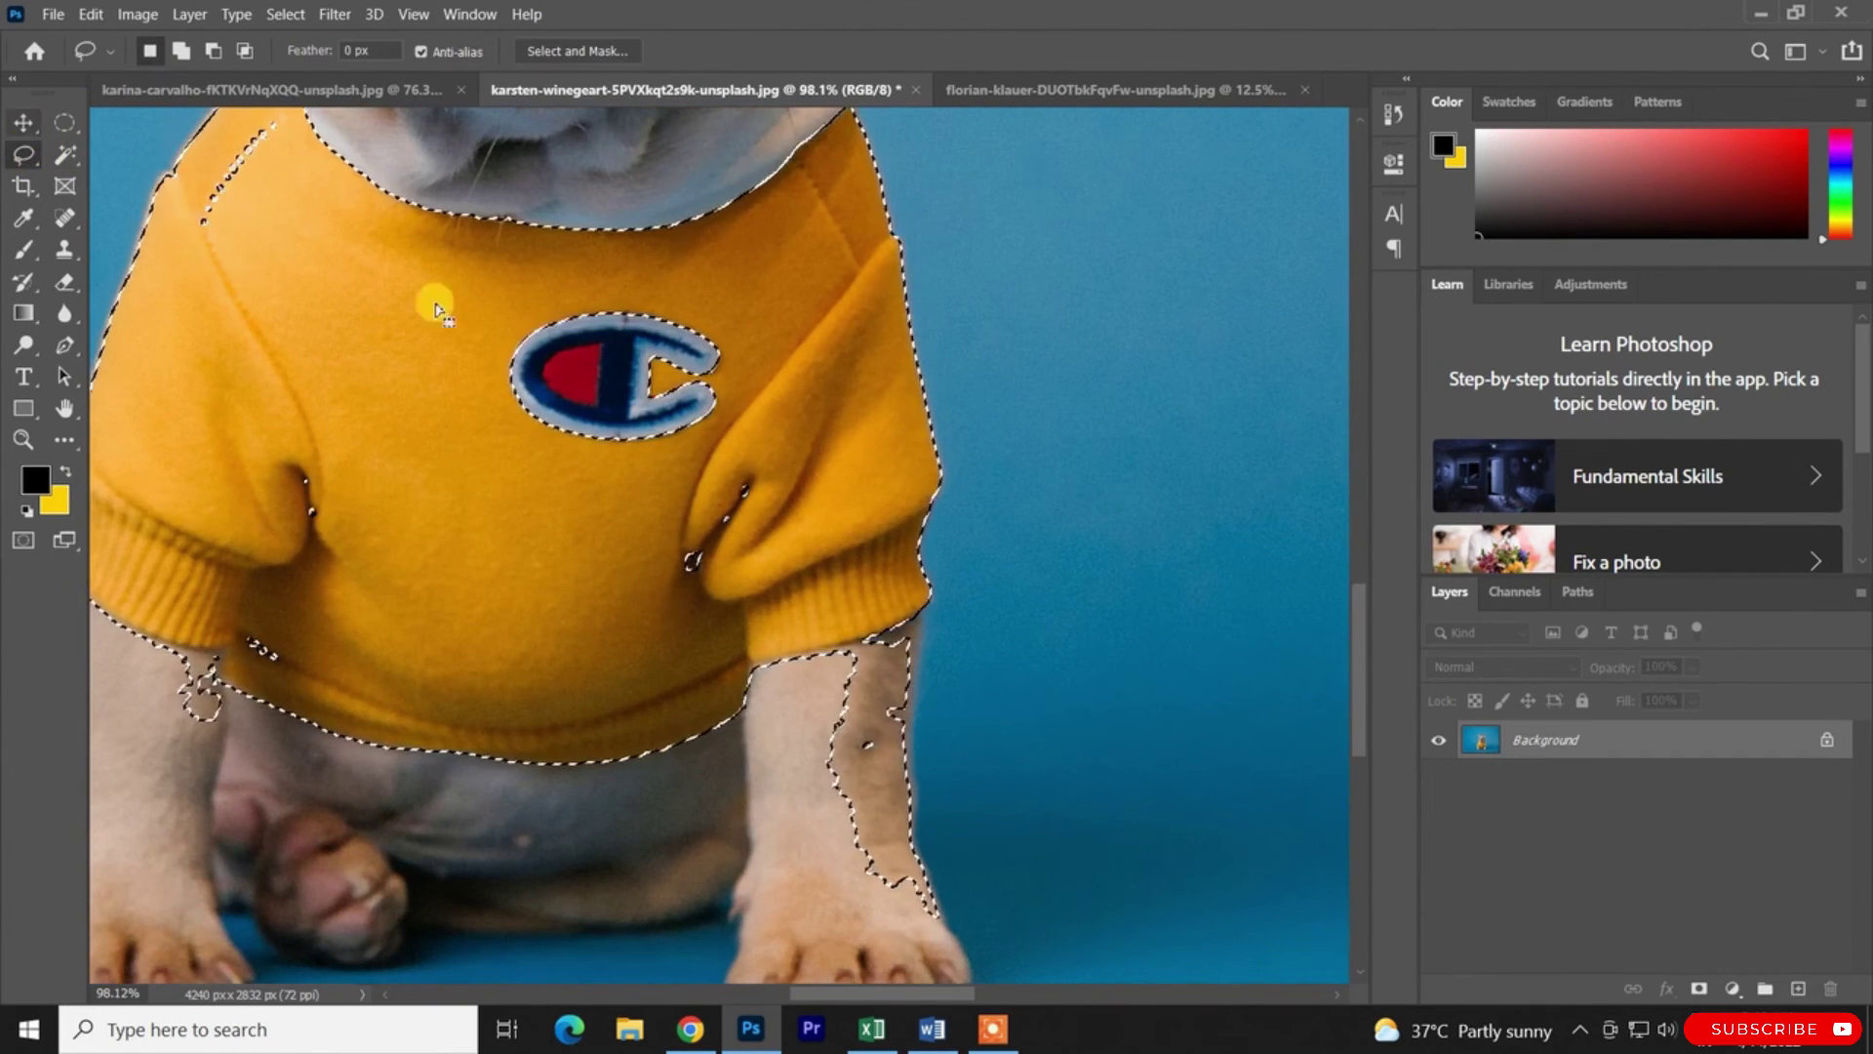
With the Lasso Tool, subtract the stray area on the right foreleg and add the unselected sleeve fold above it to the sweater selection
{"action": "mouse_move", "coordinate": [907, 633]}
{"action": "left_mouse_down"}
{"action": "mouse_move", "coordinate": [863, 654]}
{"action": "mouse_move", "coordinate": [909, 646]}
{"action": "mouse_move", "coordinate": [875, 663]}
{"action": "mouse_move", "coordinate": [882, 631]}
{"action": "mouse_move", "coordinate": [856, 646]}
{"action": "left_mouse_up"}
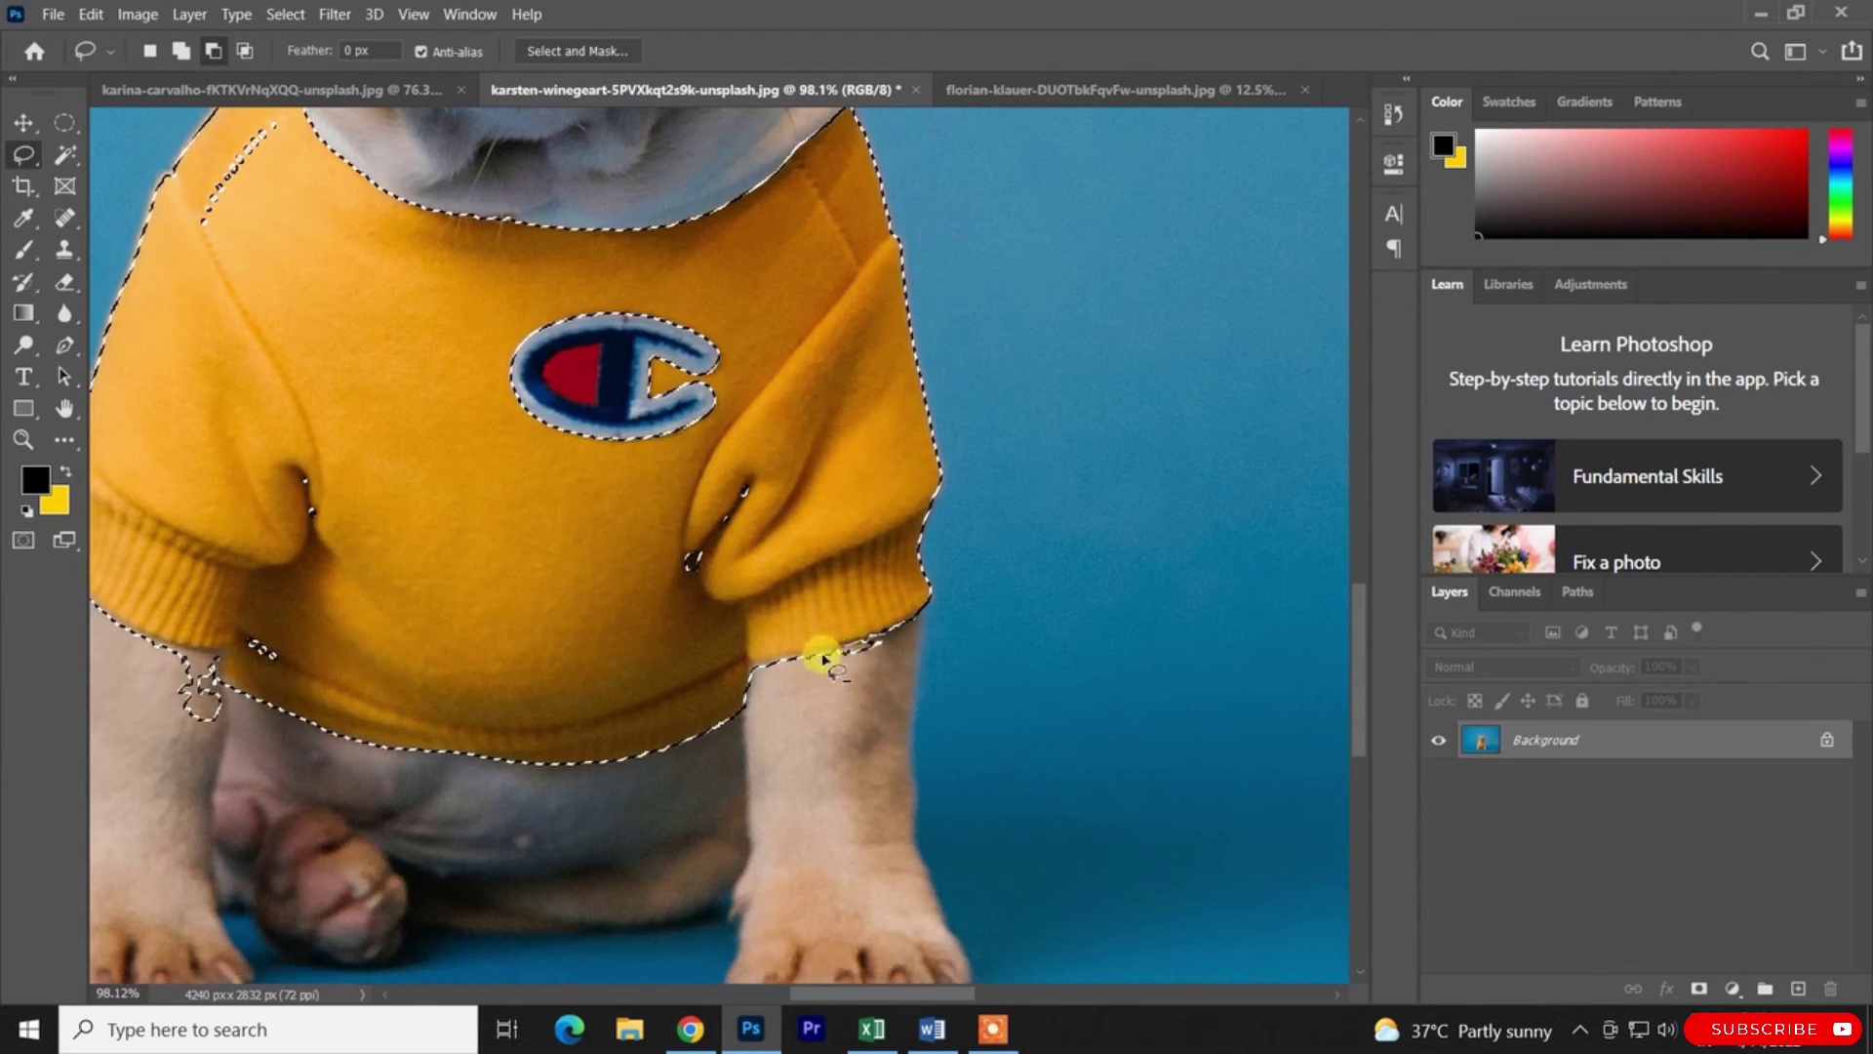
{"action": "left_click_drag", "start_coordinate": [788, 699], "coordinate": [780, 688]}
{"action": "left_click_drag", "start_coordinate": [747, 477], "coordinate": [659, 641]}
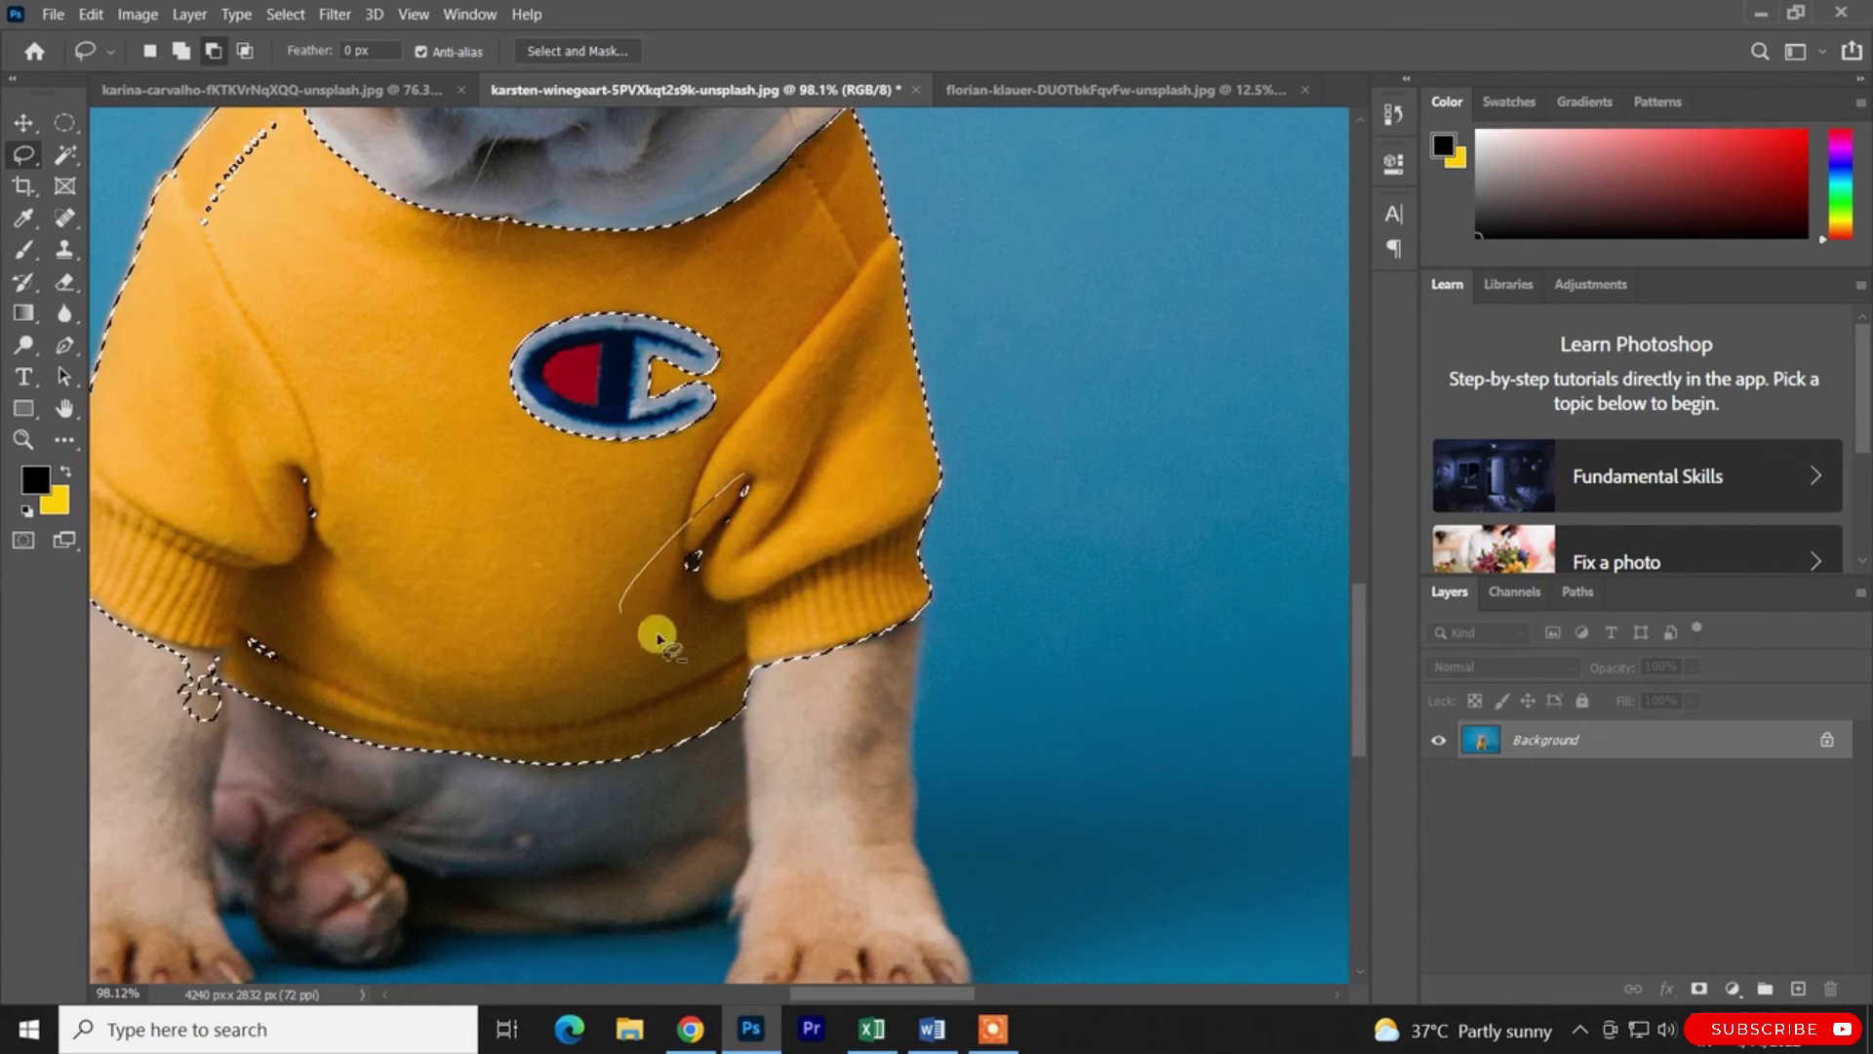
{"action": "key", "text": "ctrl+z"}
{"action": "left_click_drag", "start_coordinate": [753, 472], "coordinate": [680, 593]}
{"action": "key", "text": "ctrl+z"}
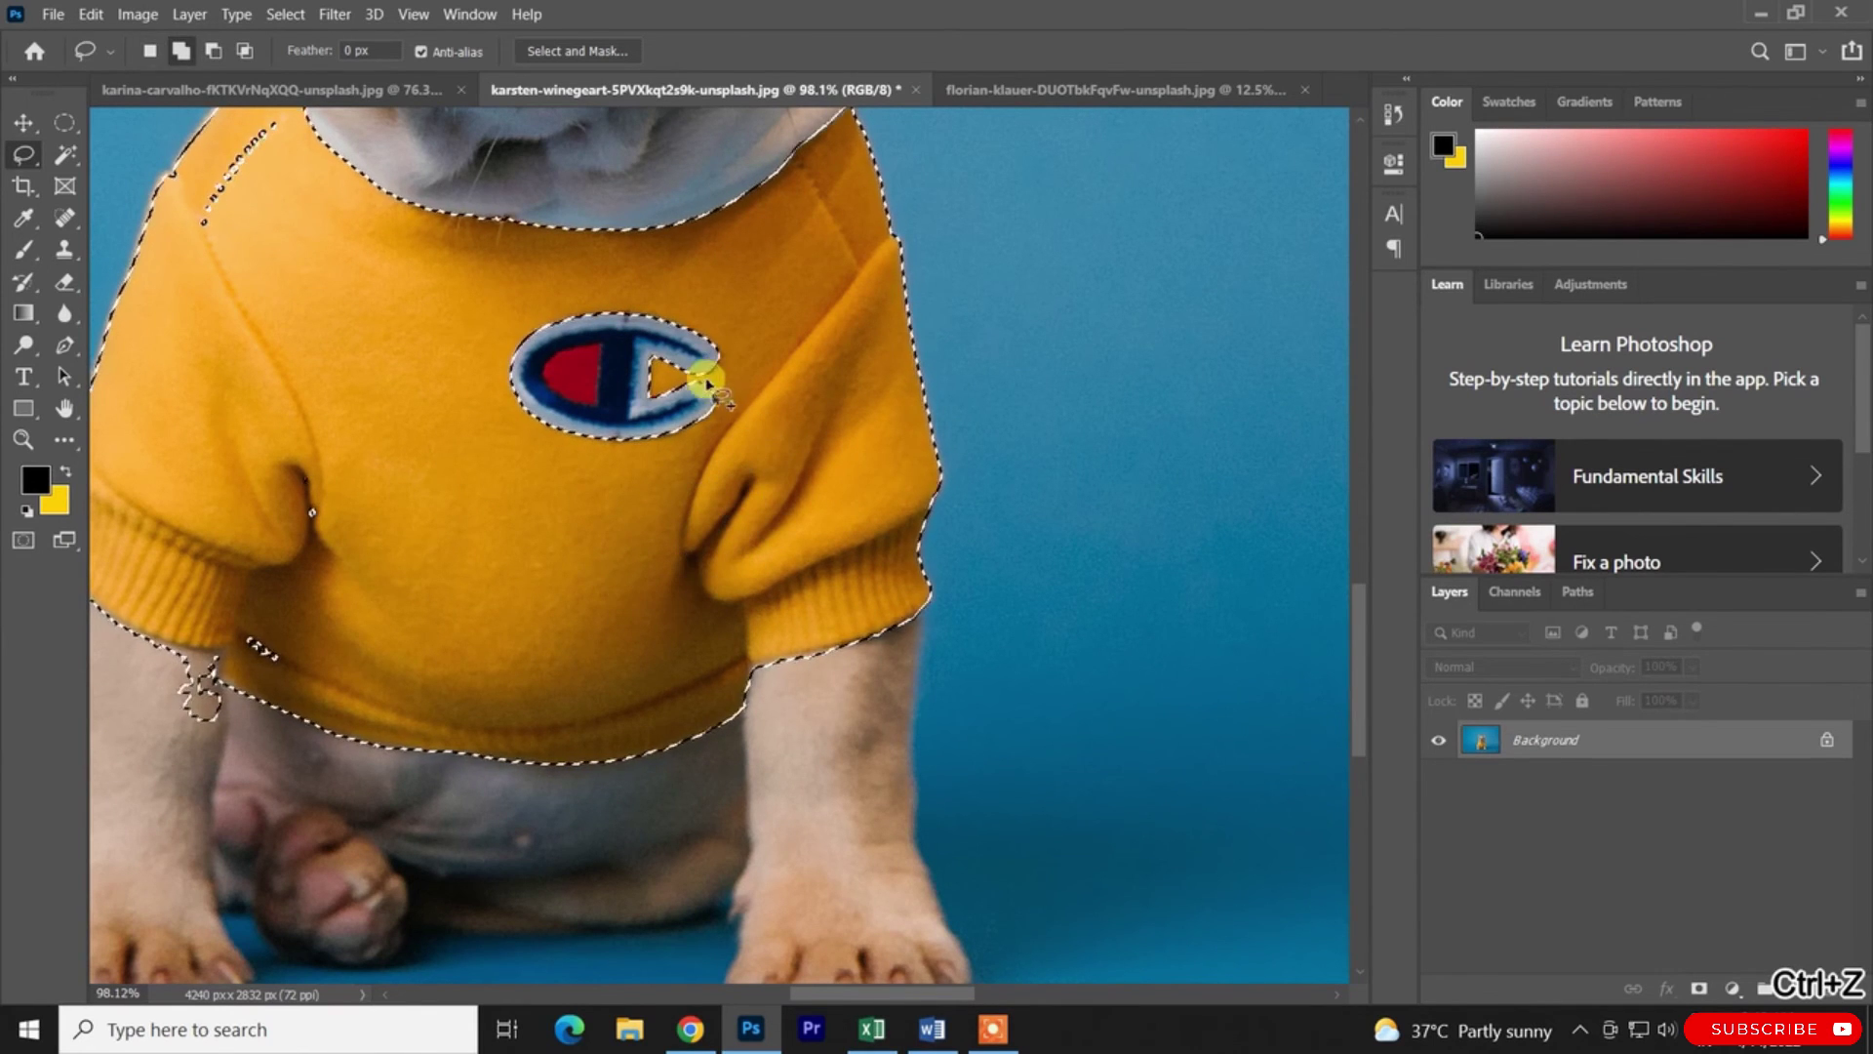
Add the gaps at the other sleeve fold and shoulder seam to the sweater selection, and subtract the stray patch below the left cuff
{"action": "left_click_drag", "start_coordinate": [277, 400], "coordinate": [381, 387]}
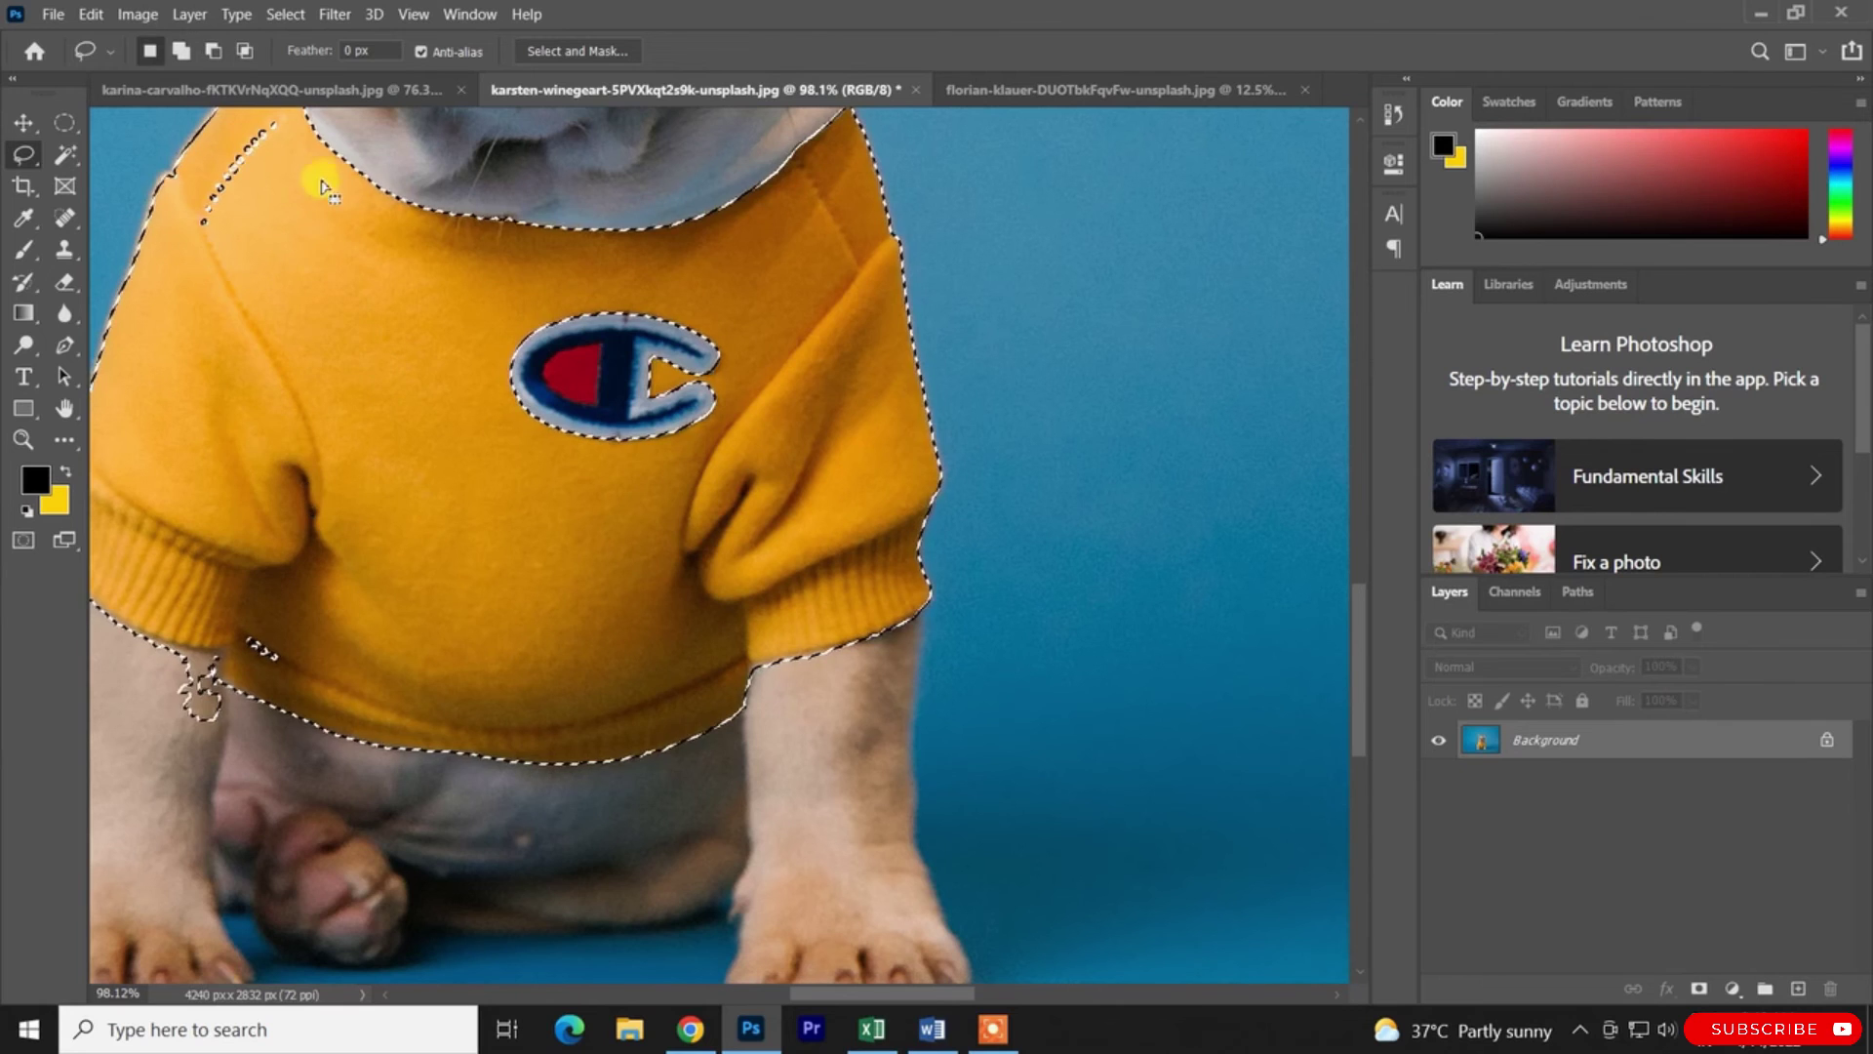
{"action": "left_click_drag", "start_coordinate": [302, 121], "coordinate": [220, 139]}
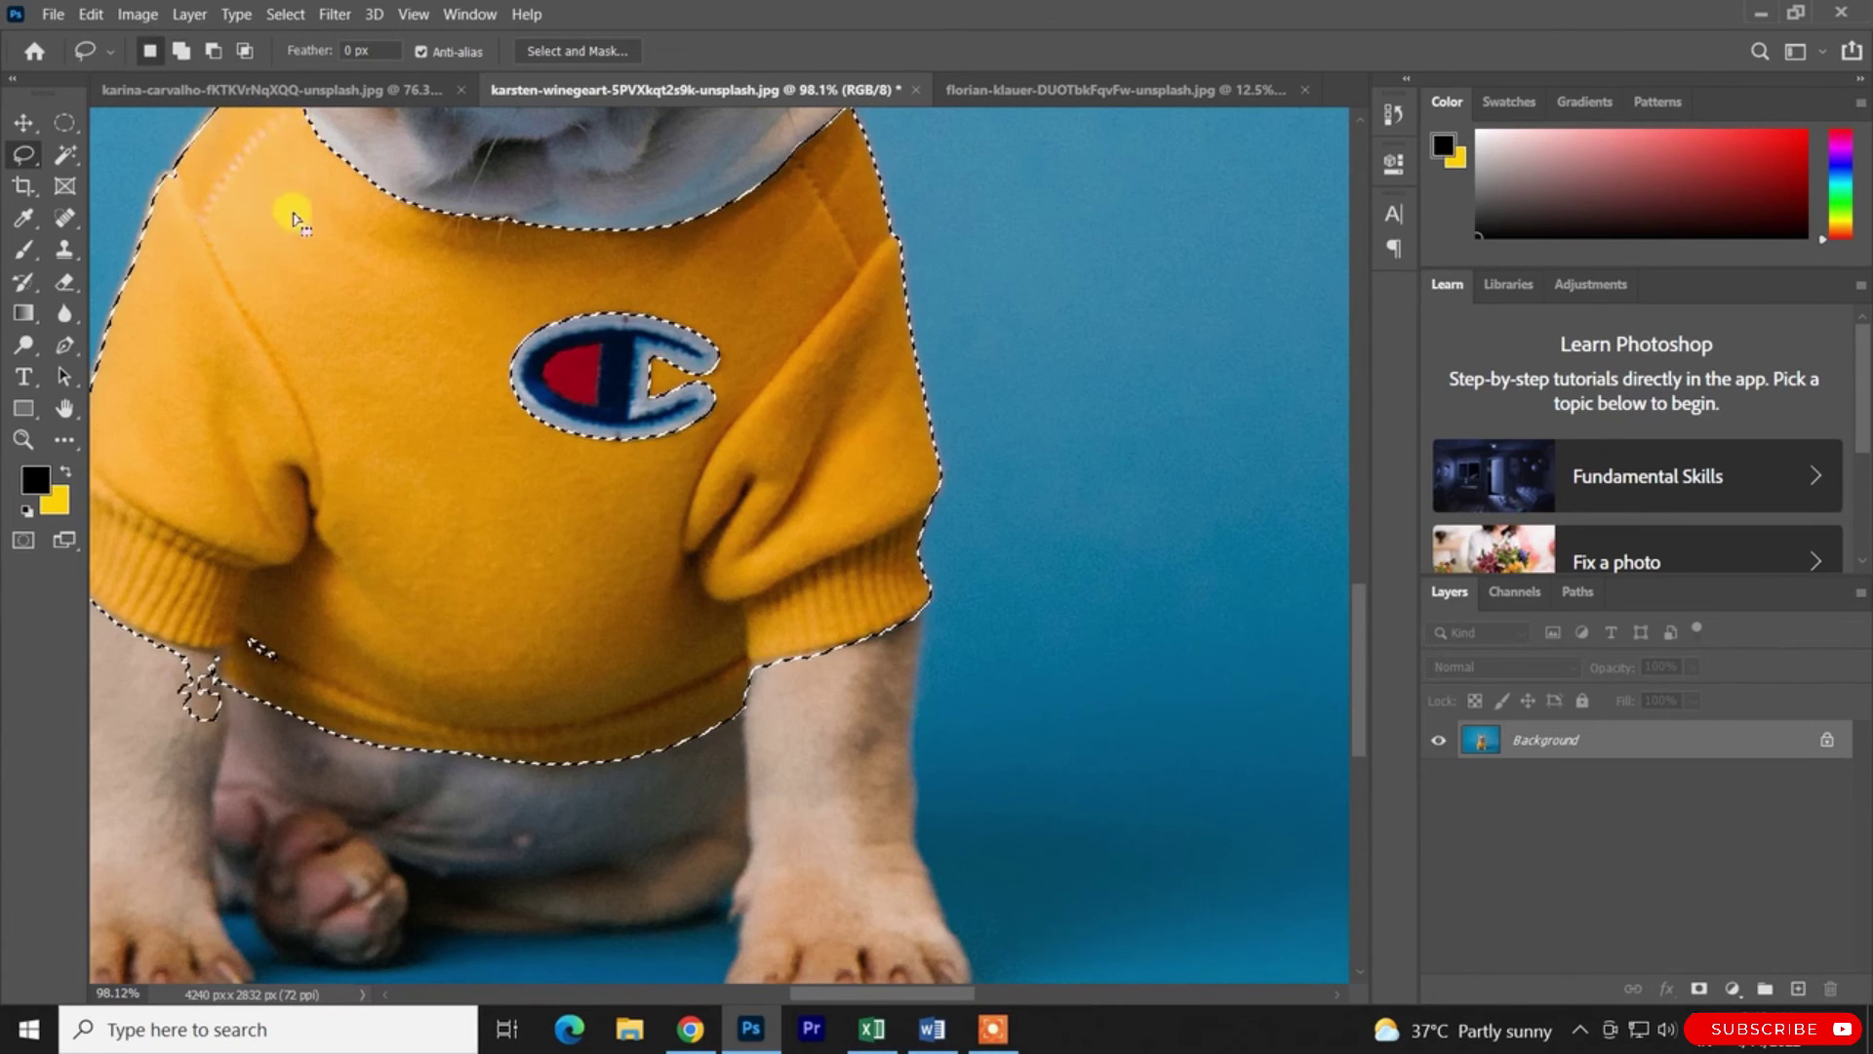
{"action": "left_click_drag", "start_coordinate": [240, 614], "coordinate": [273, 688]}
{"action": "key", "text": "alt"}
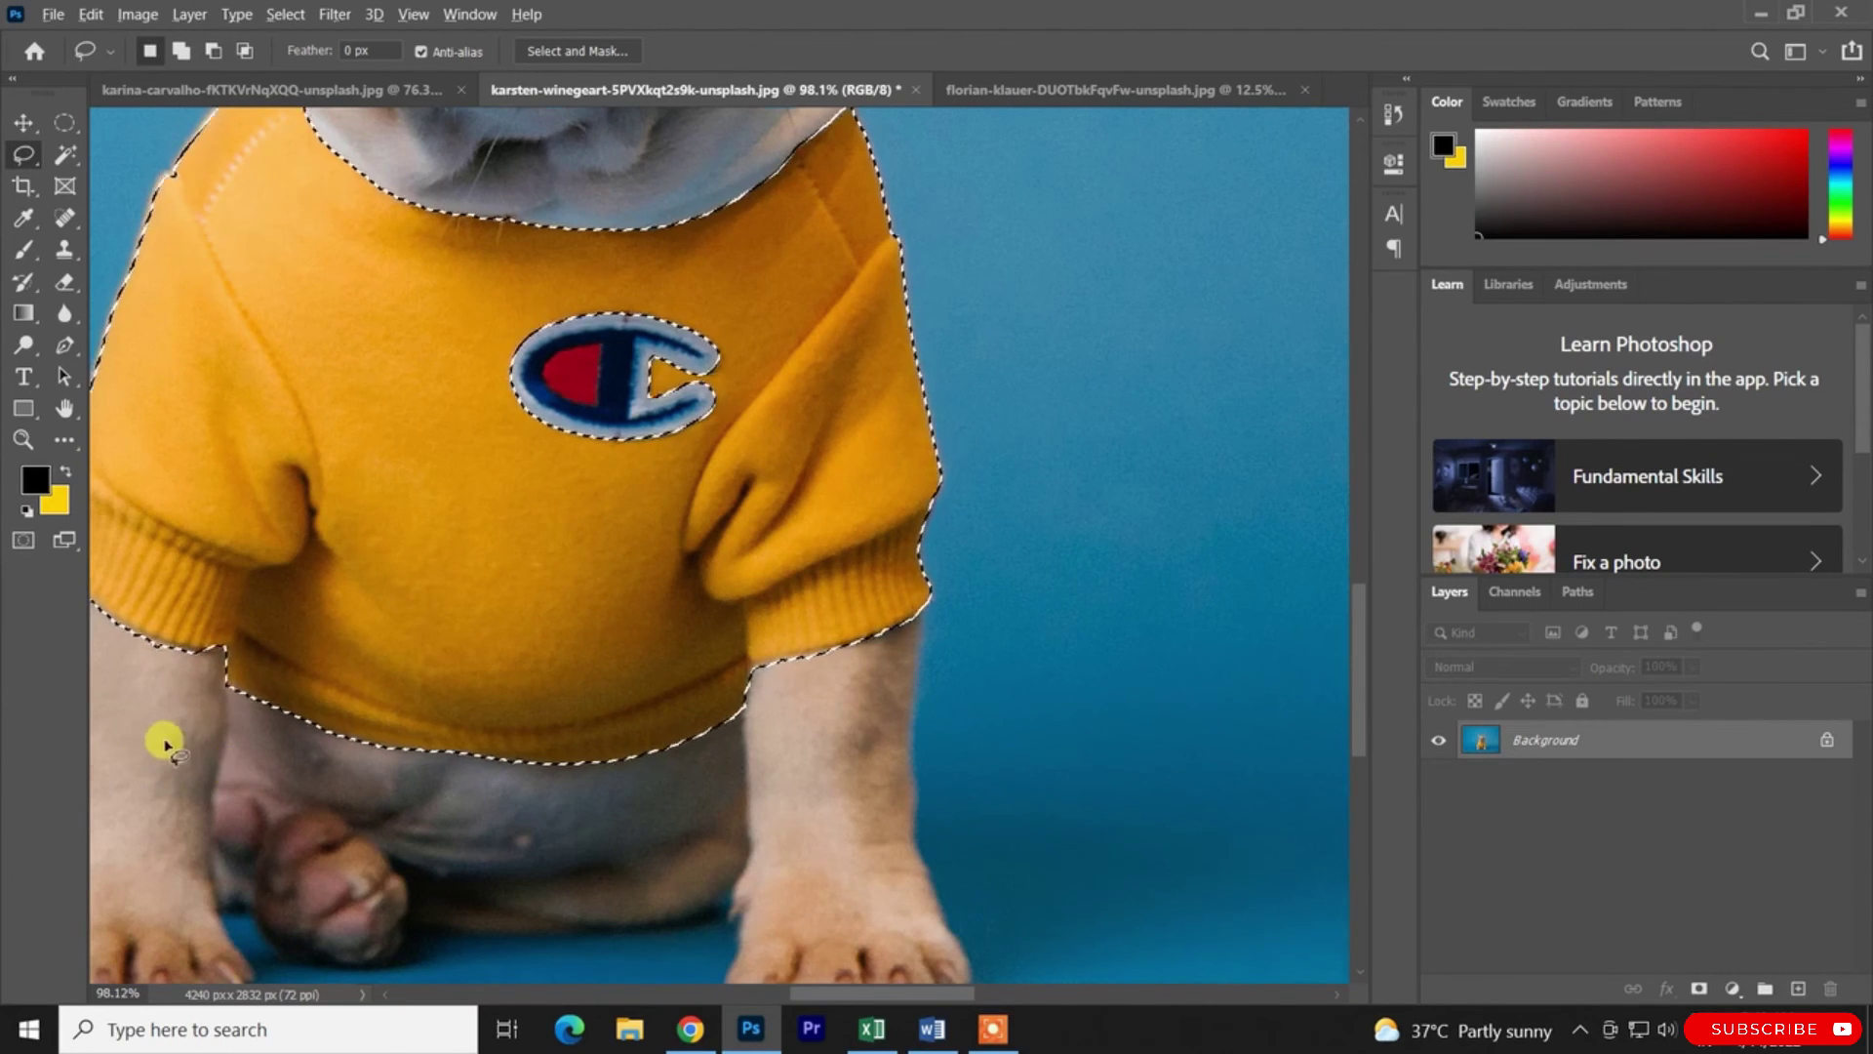
Switch to the florian-klauer image with the two pens and activate the Magic Wand Tool
{"action": "key", "text": "ctrl+0"}
{"action": "left_click", "coordinate": [984, 90]}
{"action": "scroll", "coordinate": [753, 513], "scroll_direction": "up", "scroll_amount": 3}
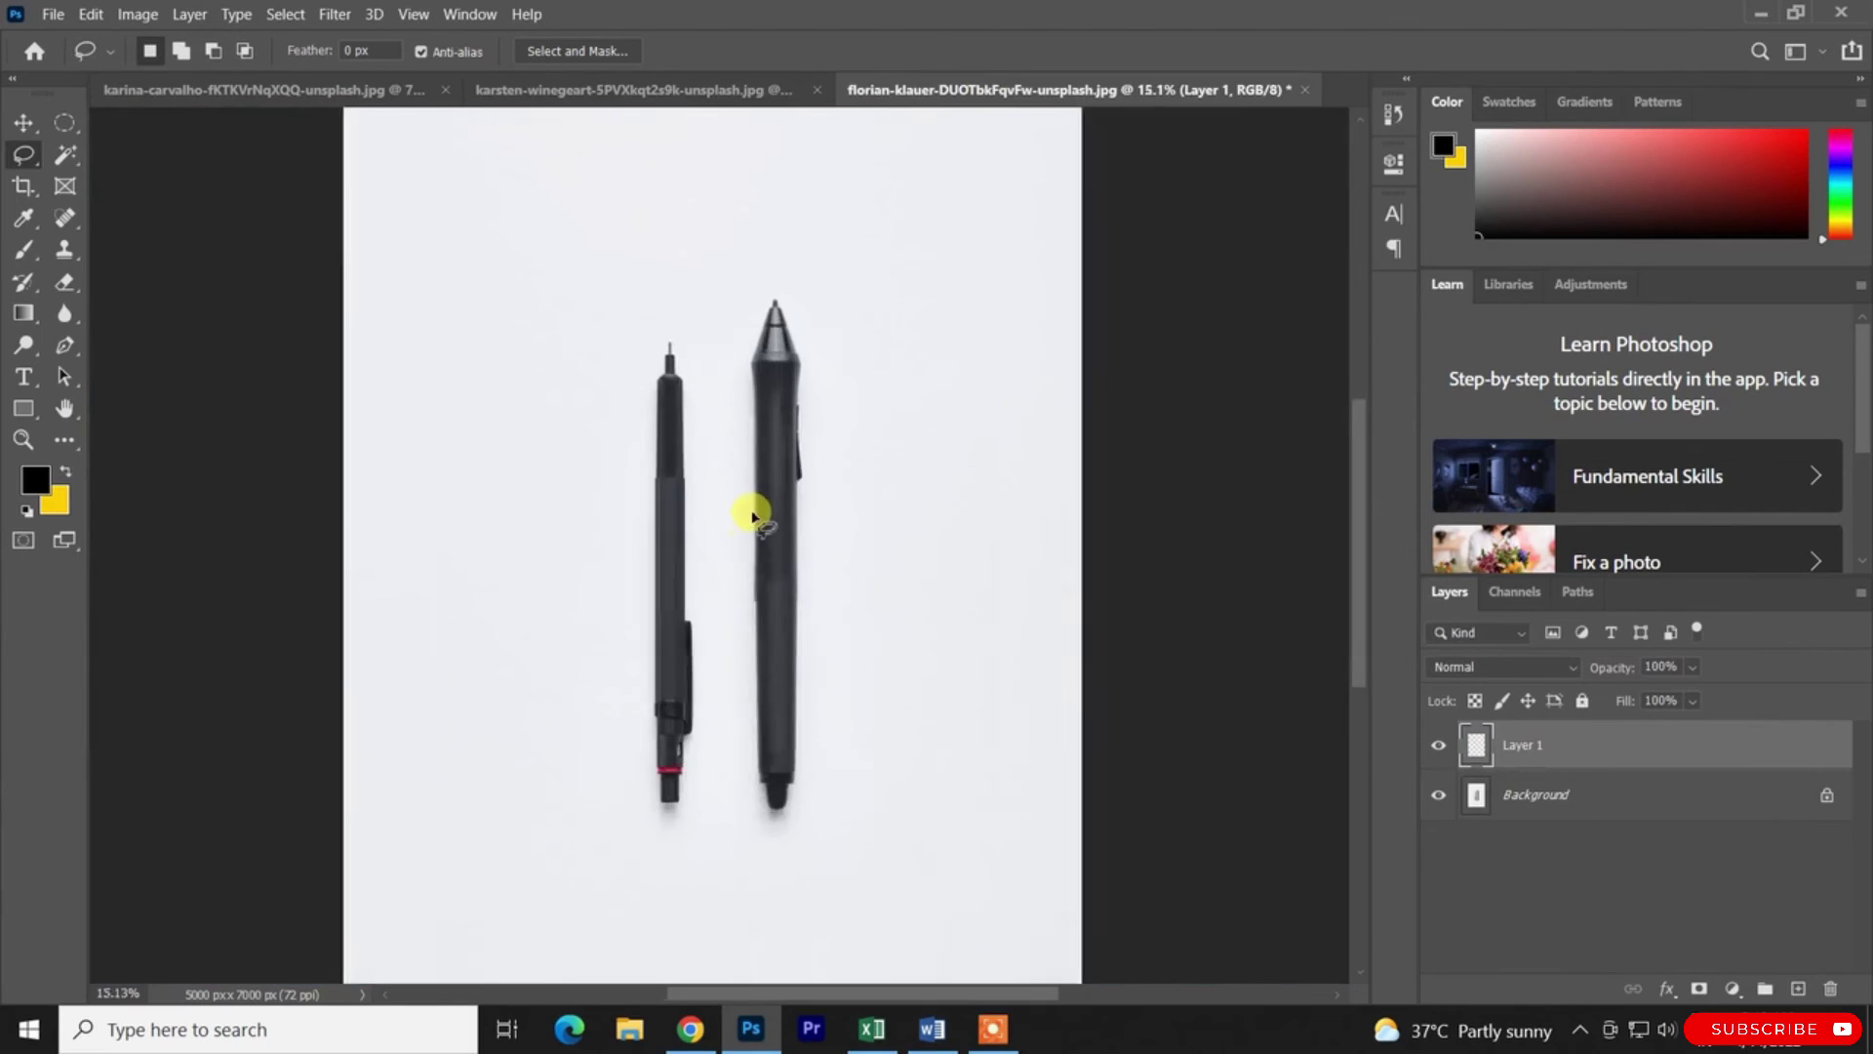
{"action": "scroll", "coordinate": [752, 514], "scroll_direction": "down", "scroll_amount": 1}
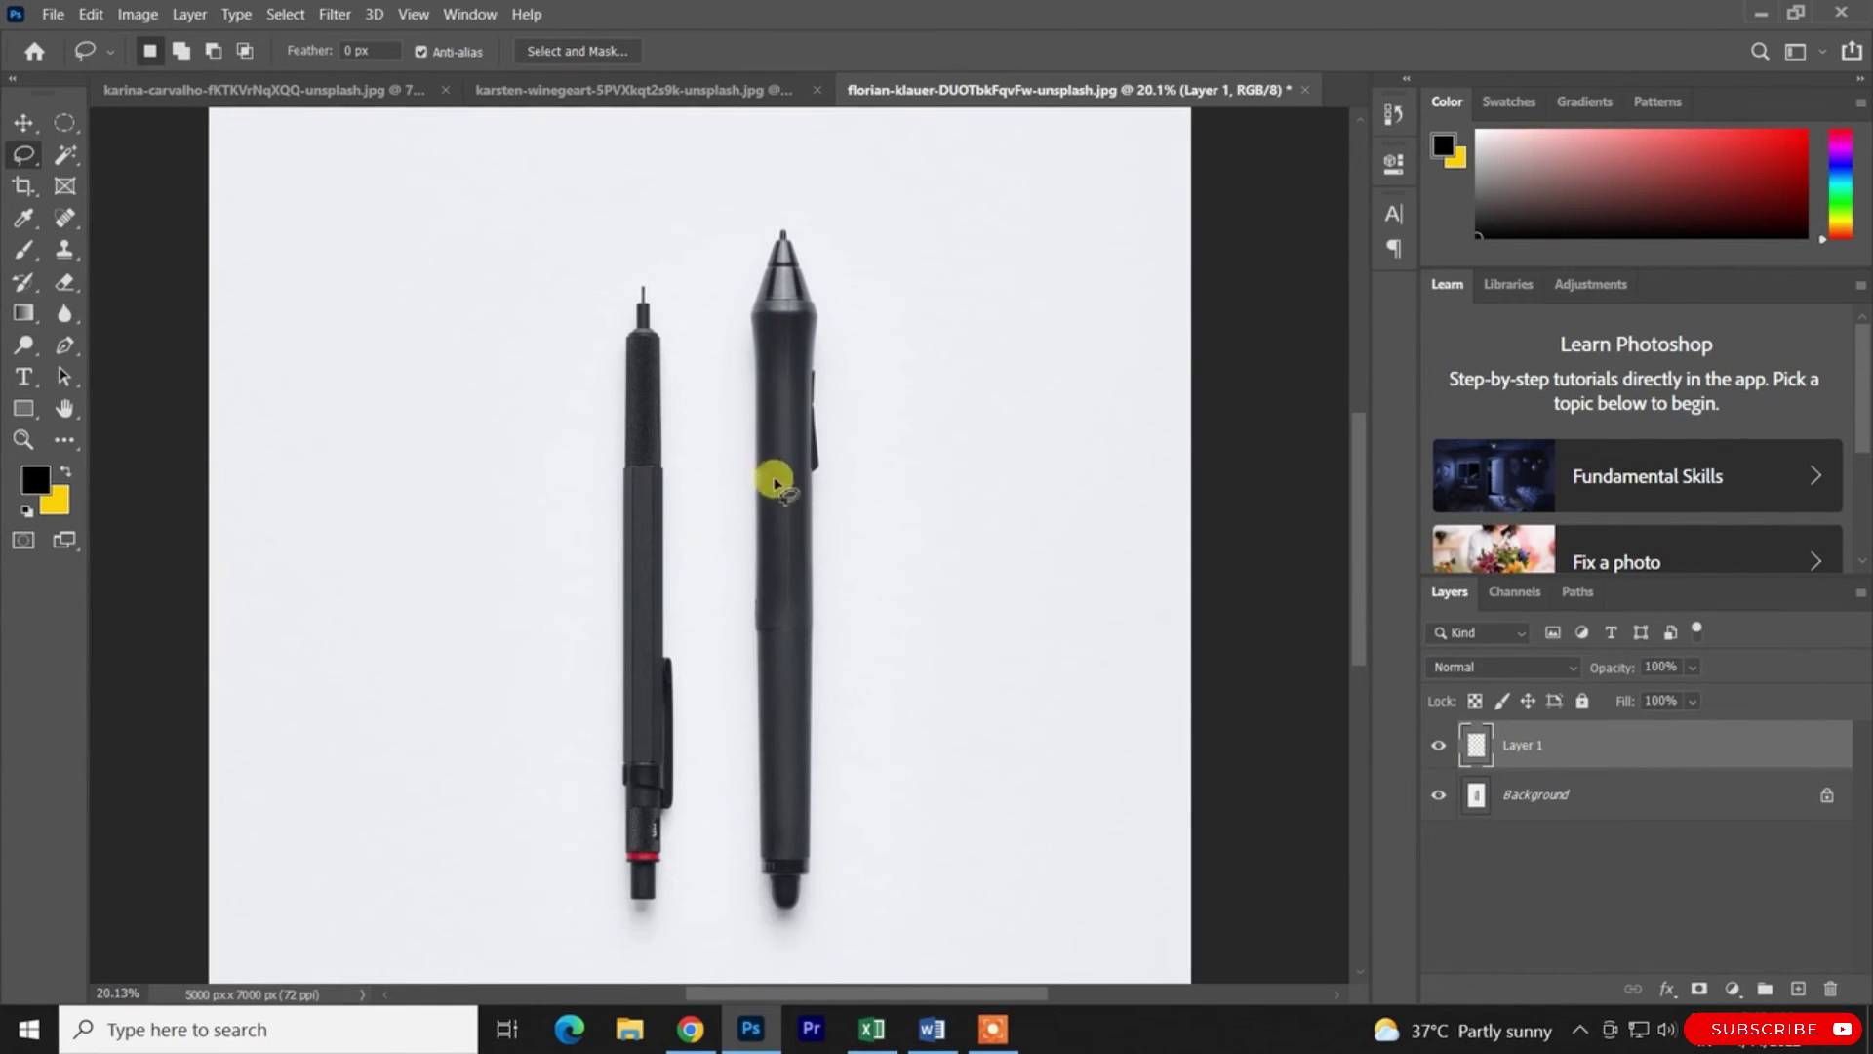
{"action": "left_click", "coordinate": [94, 159]}
Try selecting the thicker black pen at tolerances of 123 and 199, undoing each selection
{"action": "left_click", "coordinate": [778, 430]}
{"action": "scroll", "coordinate": [786, 439], "scroll_direction": "up", "scroll_amount": 5}
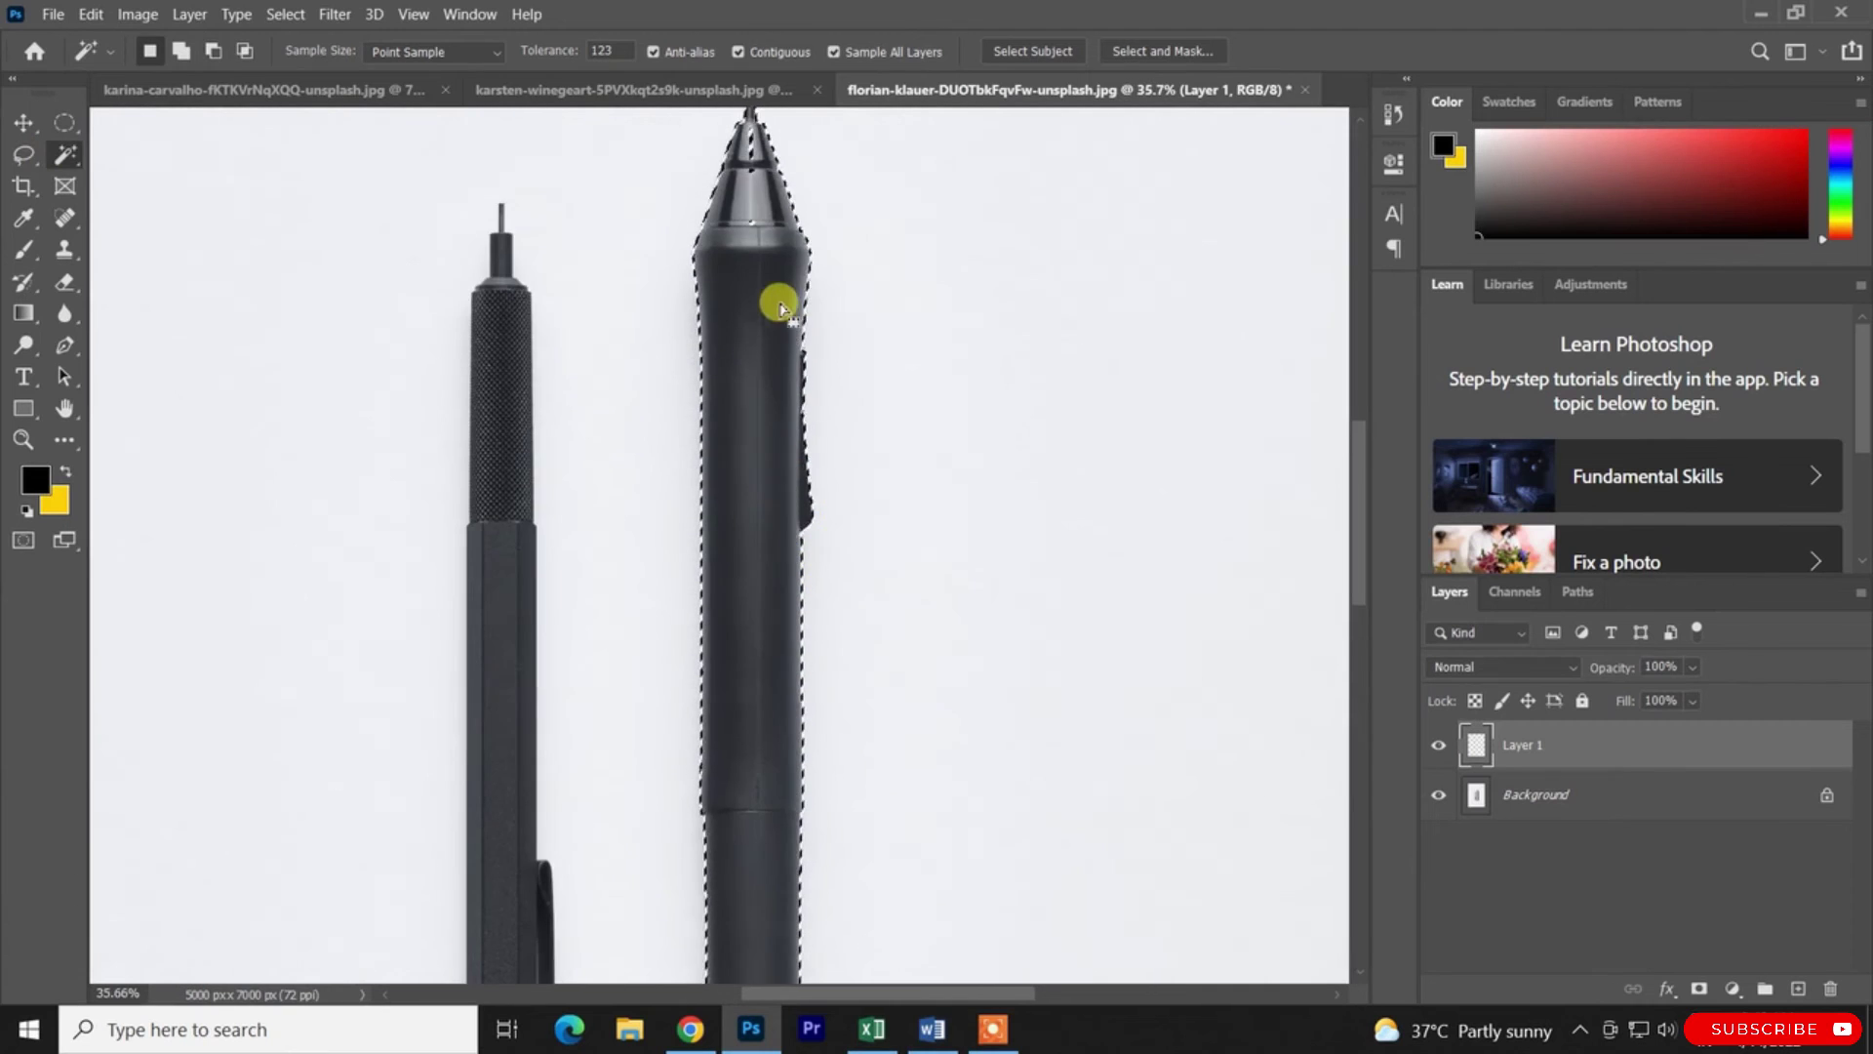
{"action": "scroll", "coordinate": [771, 312], "scroll_direction": "up", "scroll_amount": 2}
{"action": "key", "text": "ctrl+z"}
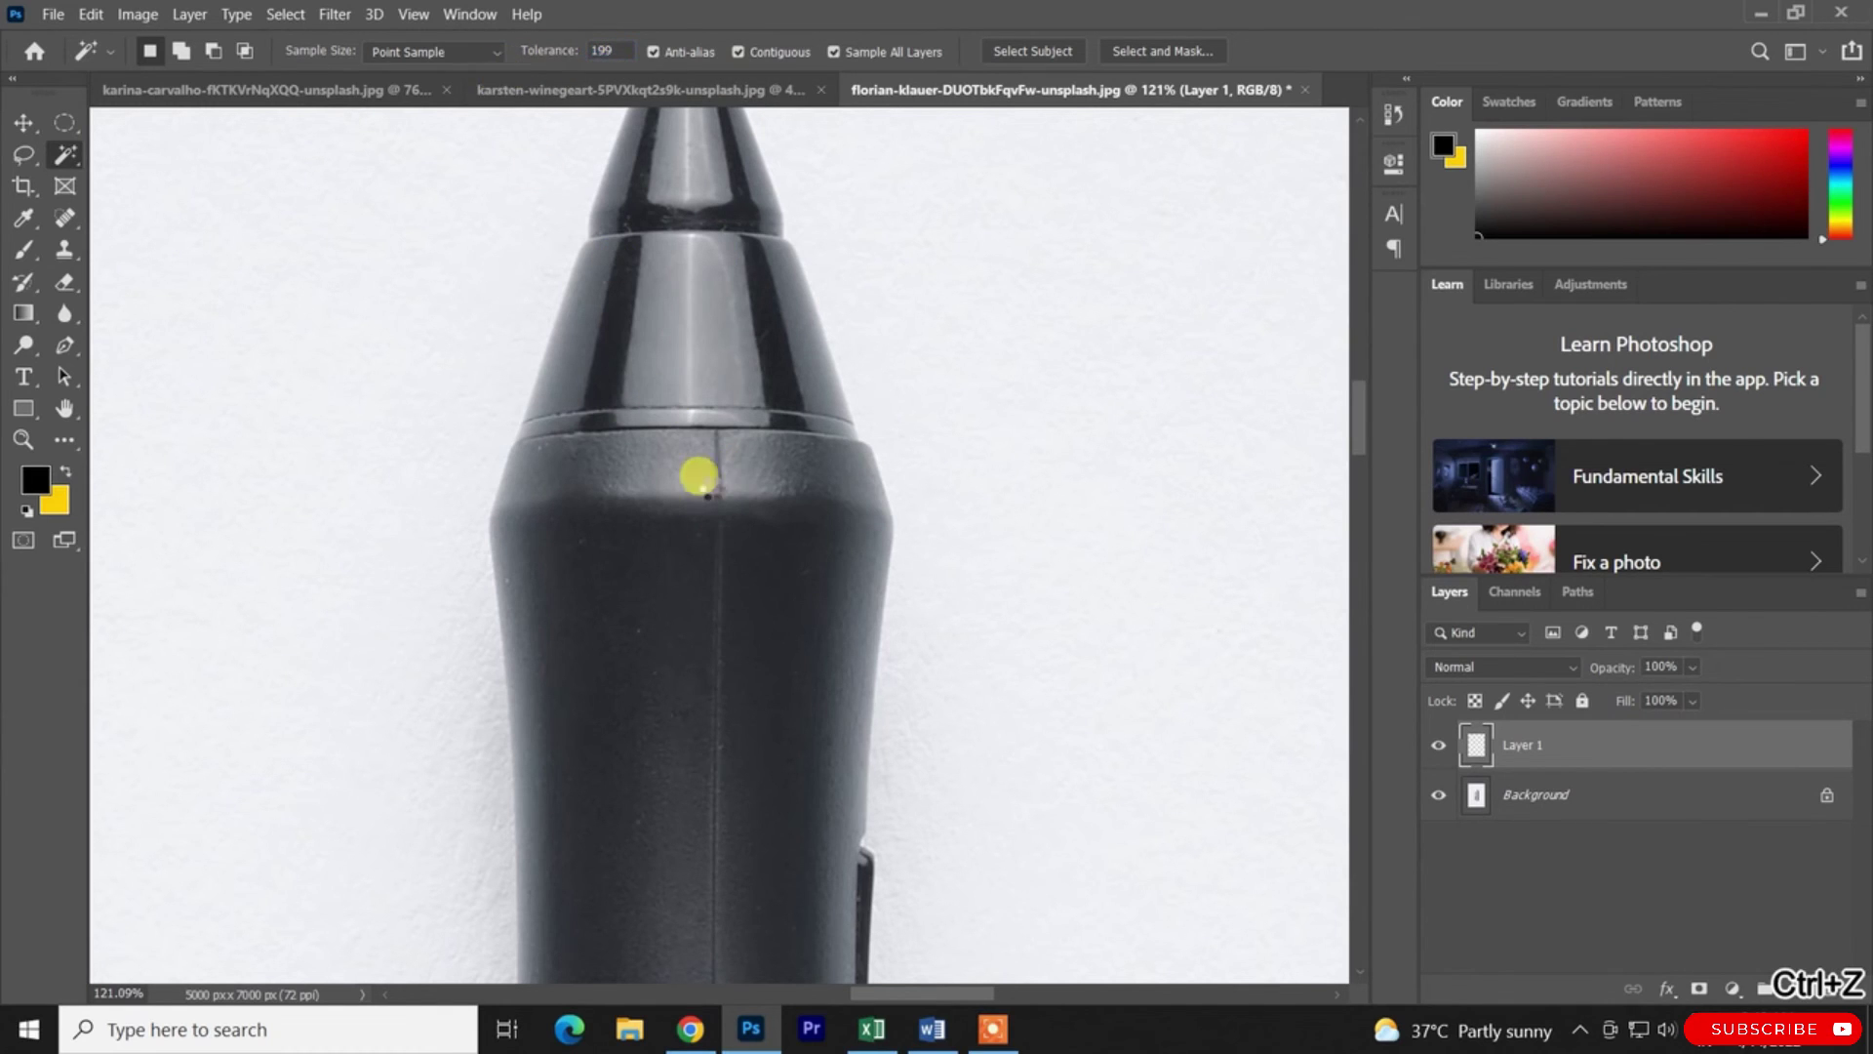
{"action": "scroll", "coordinate": [730, 554], "scroll_direction": "down", "scroll_amount": 6}
{"action": "key", "text": "ctrl+z"}
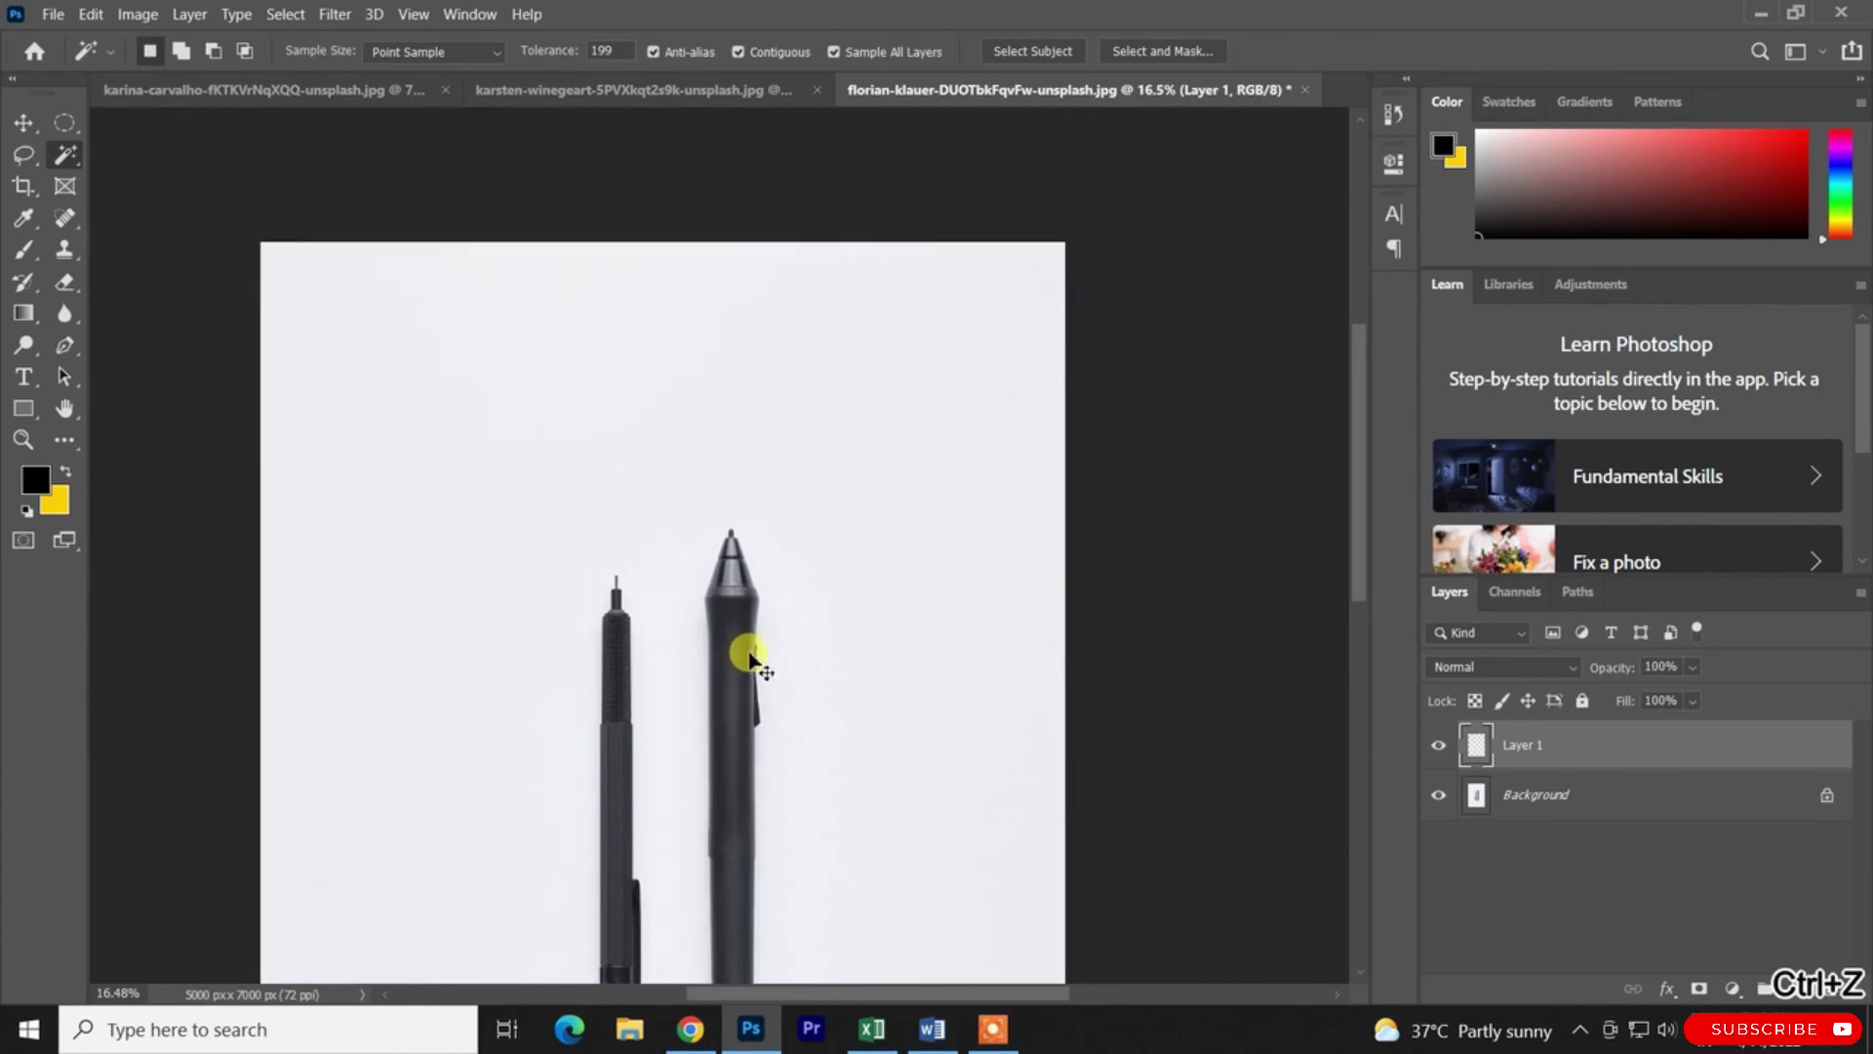
{"action": "key", "text": "ctrl+z"}
Try selecting the thicker pen at tolerances of 148 and 159, undoing each selection
{"action": "scroll", "coordinate": [727, 749], "scroll_direction": "up", "scroll_amount": 6}
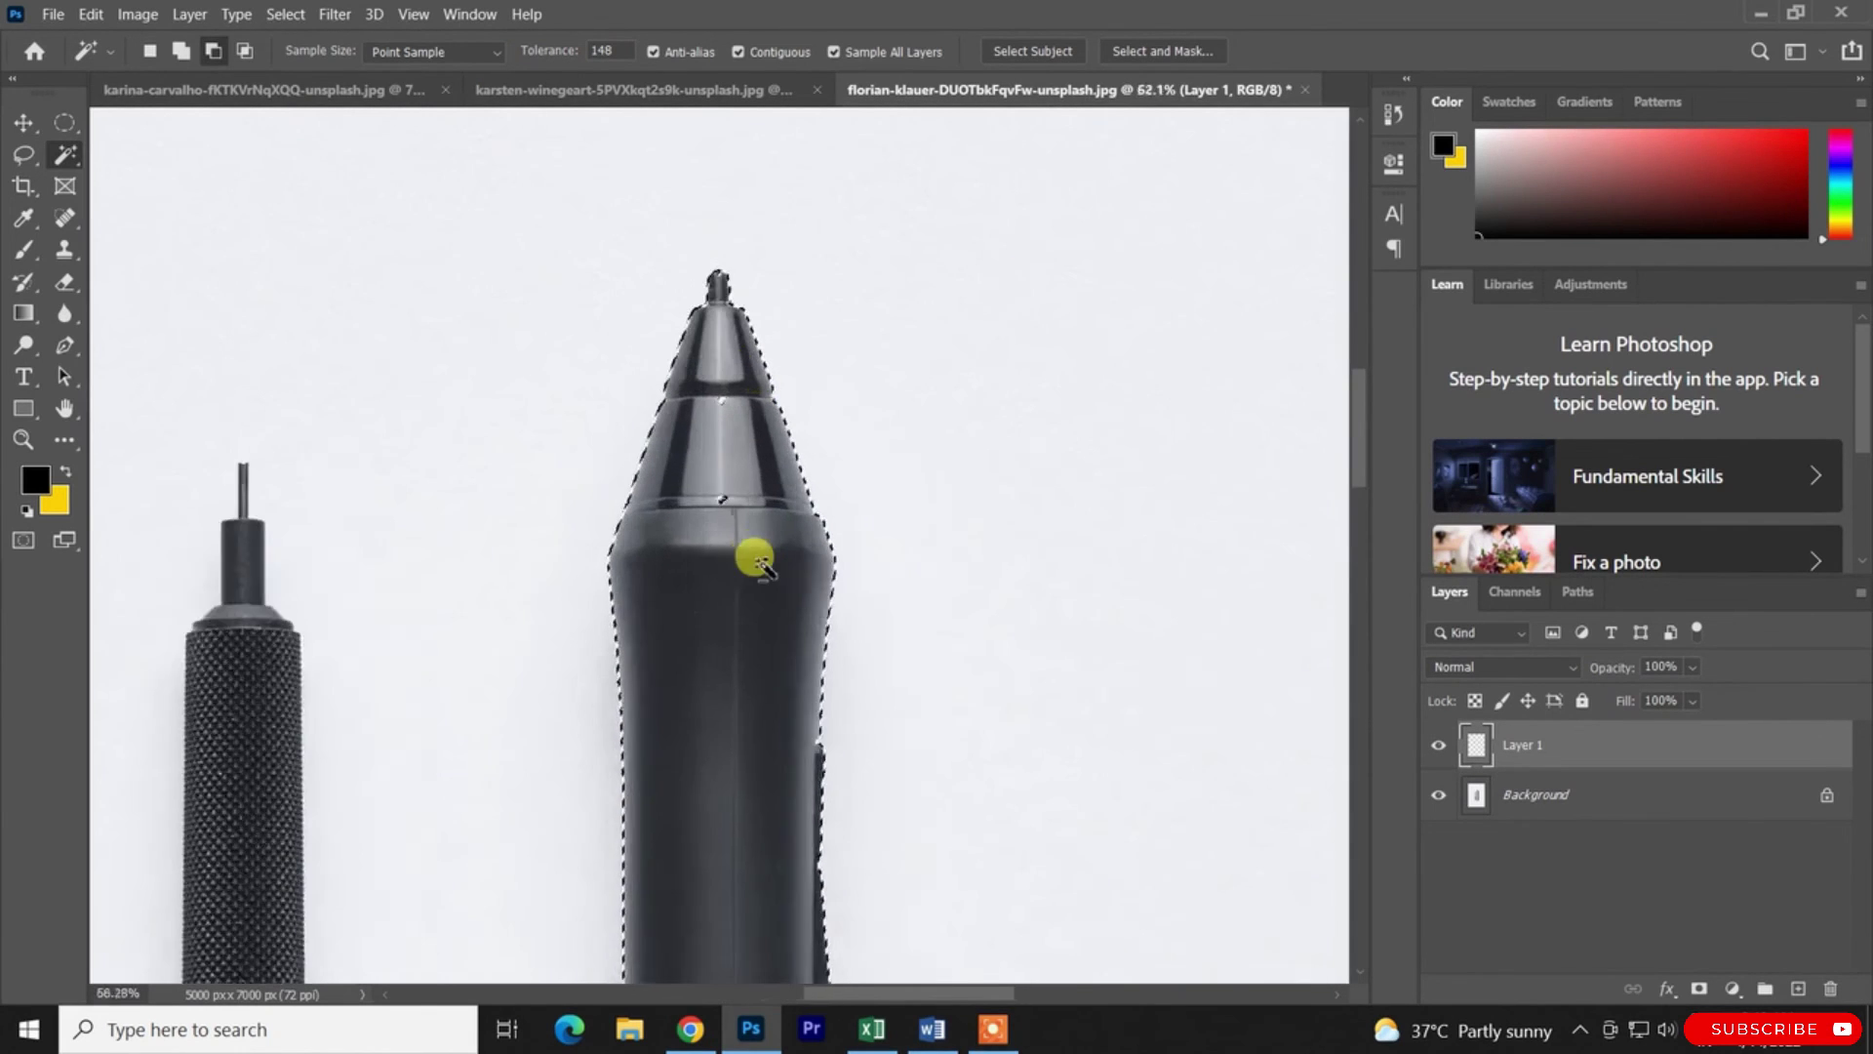
{"action": "key", "text": "ctrl+z"}
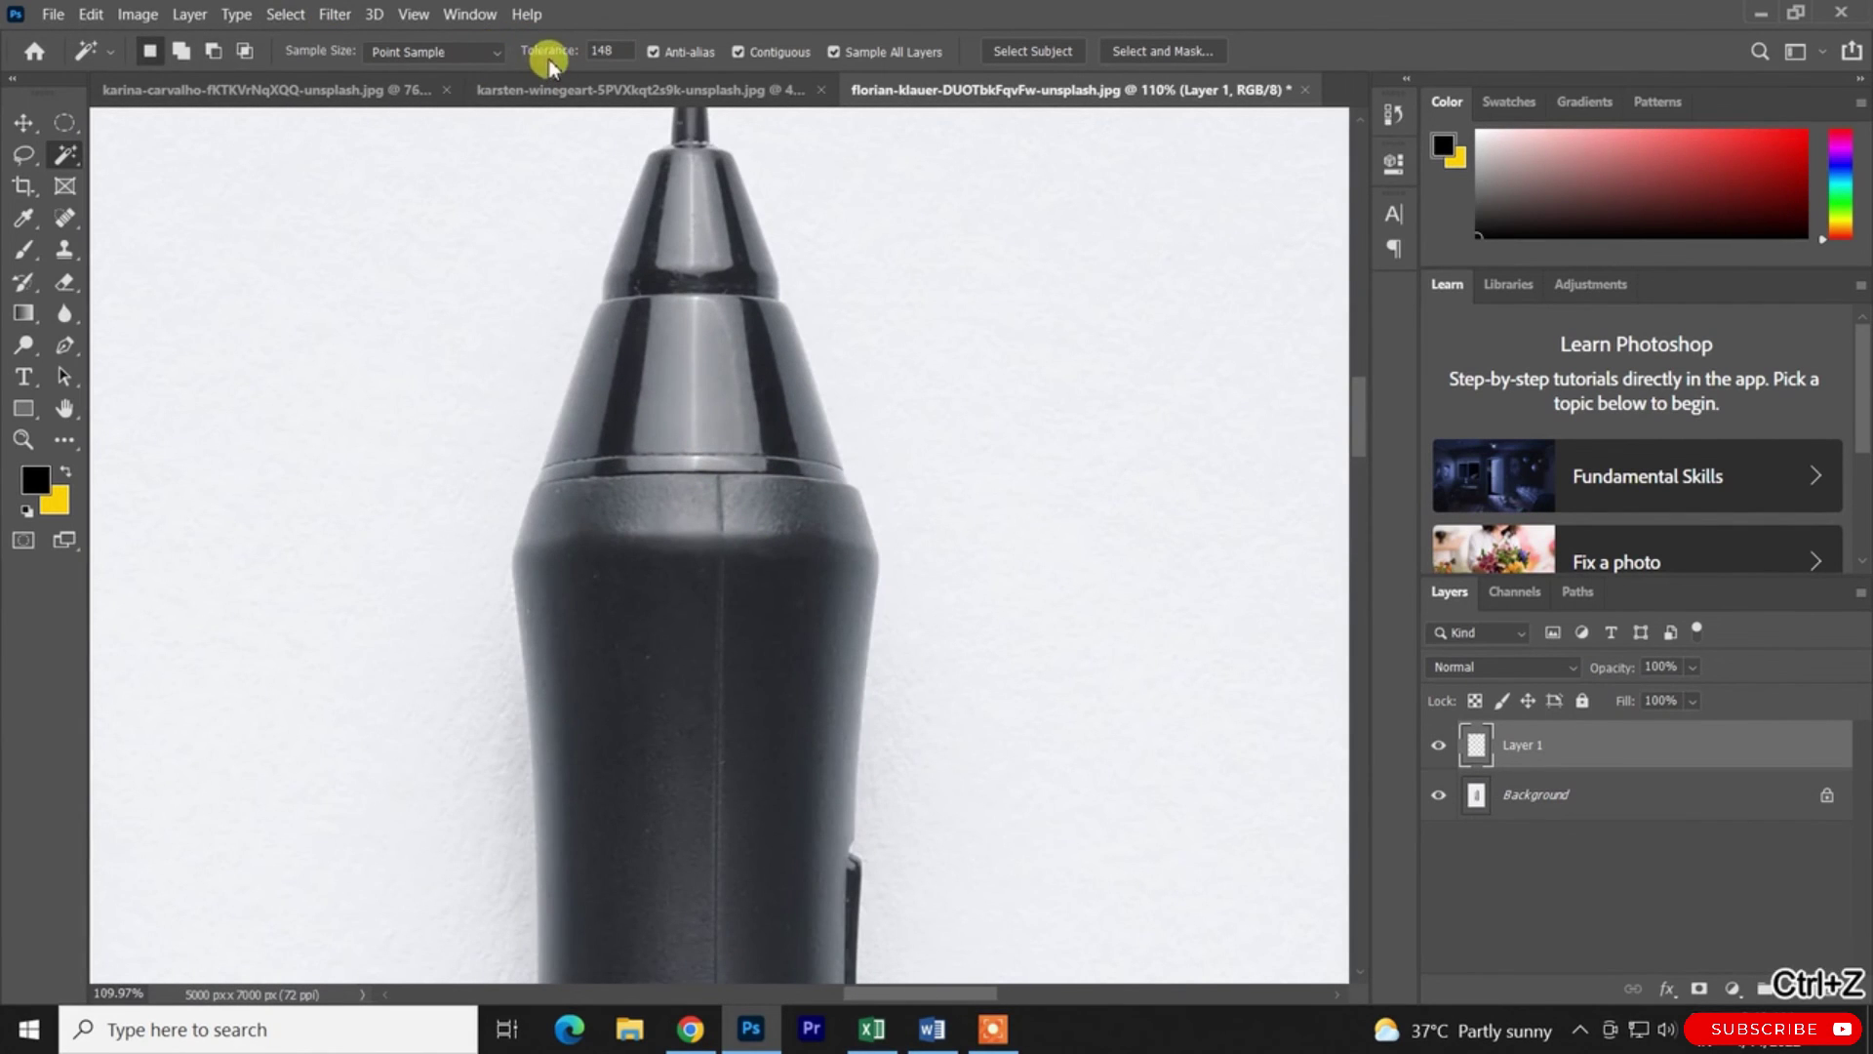
{"action": "left_click", "coordinate": [751, 400]}
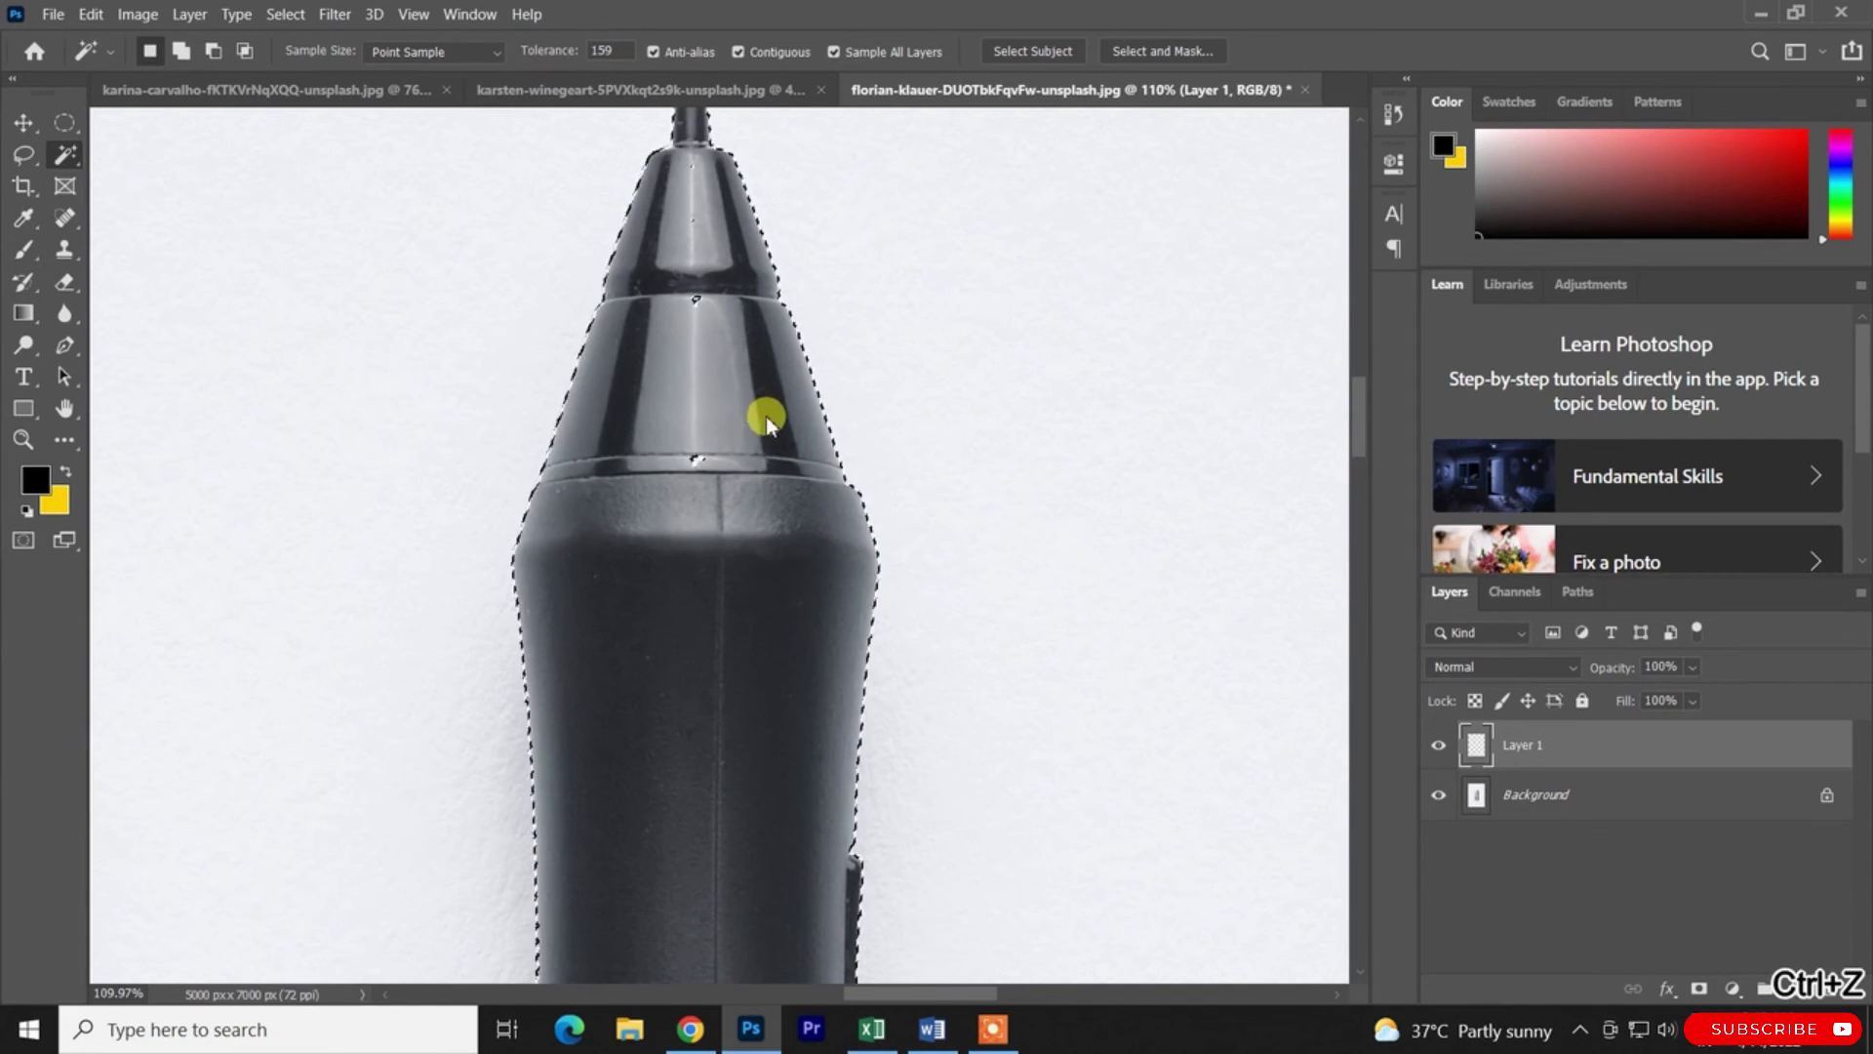
{"action": "key", "text": "ctrl+z"}
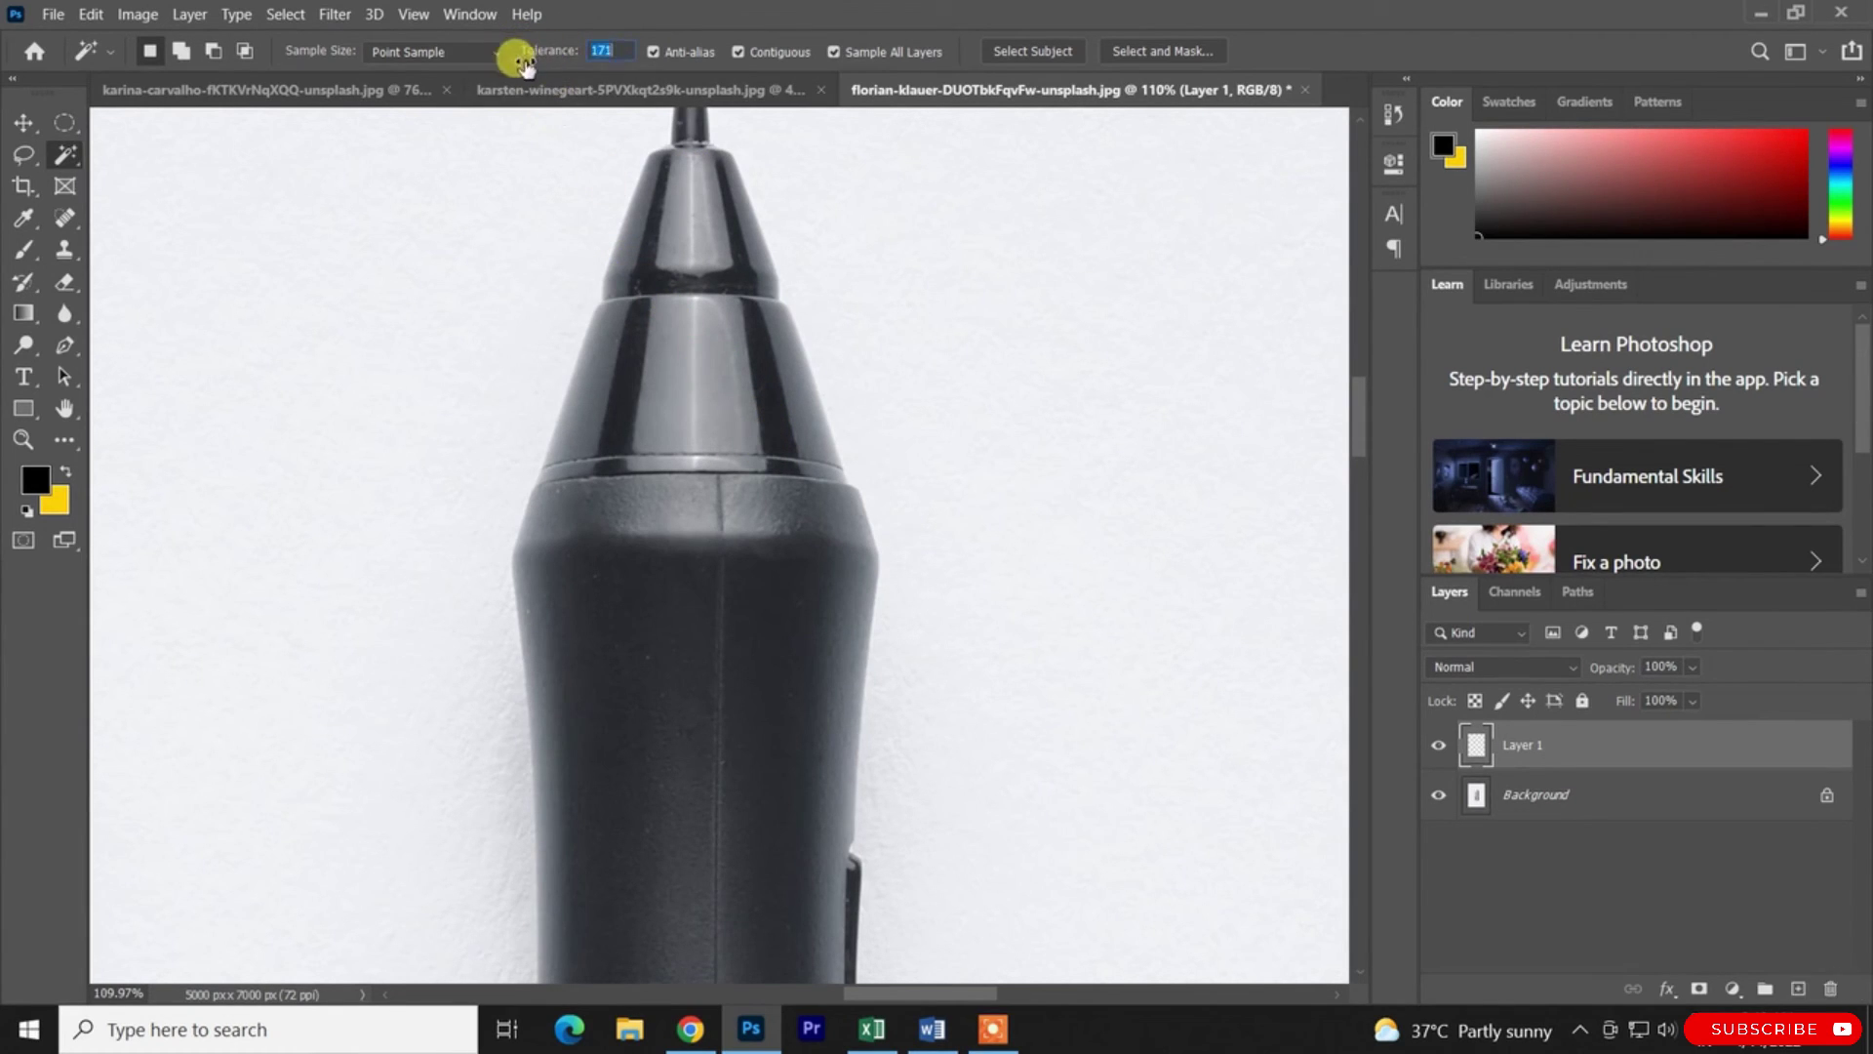
Select the thicker pen at a tolerance of 171 and add the small gaps in its metallic tip with the Lasso Tool
{"action": "left_click", "coordinate": [759, 388]}
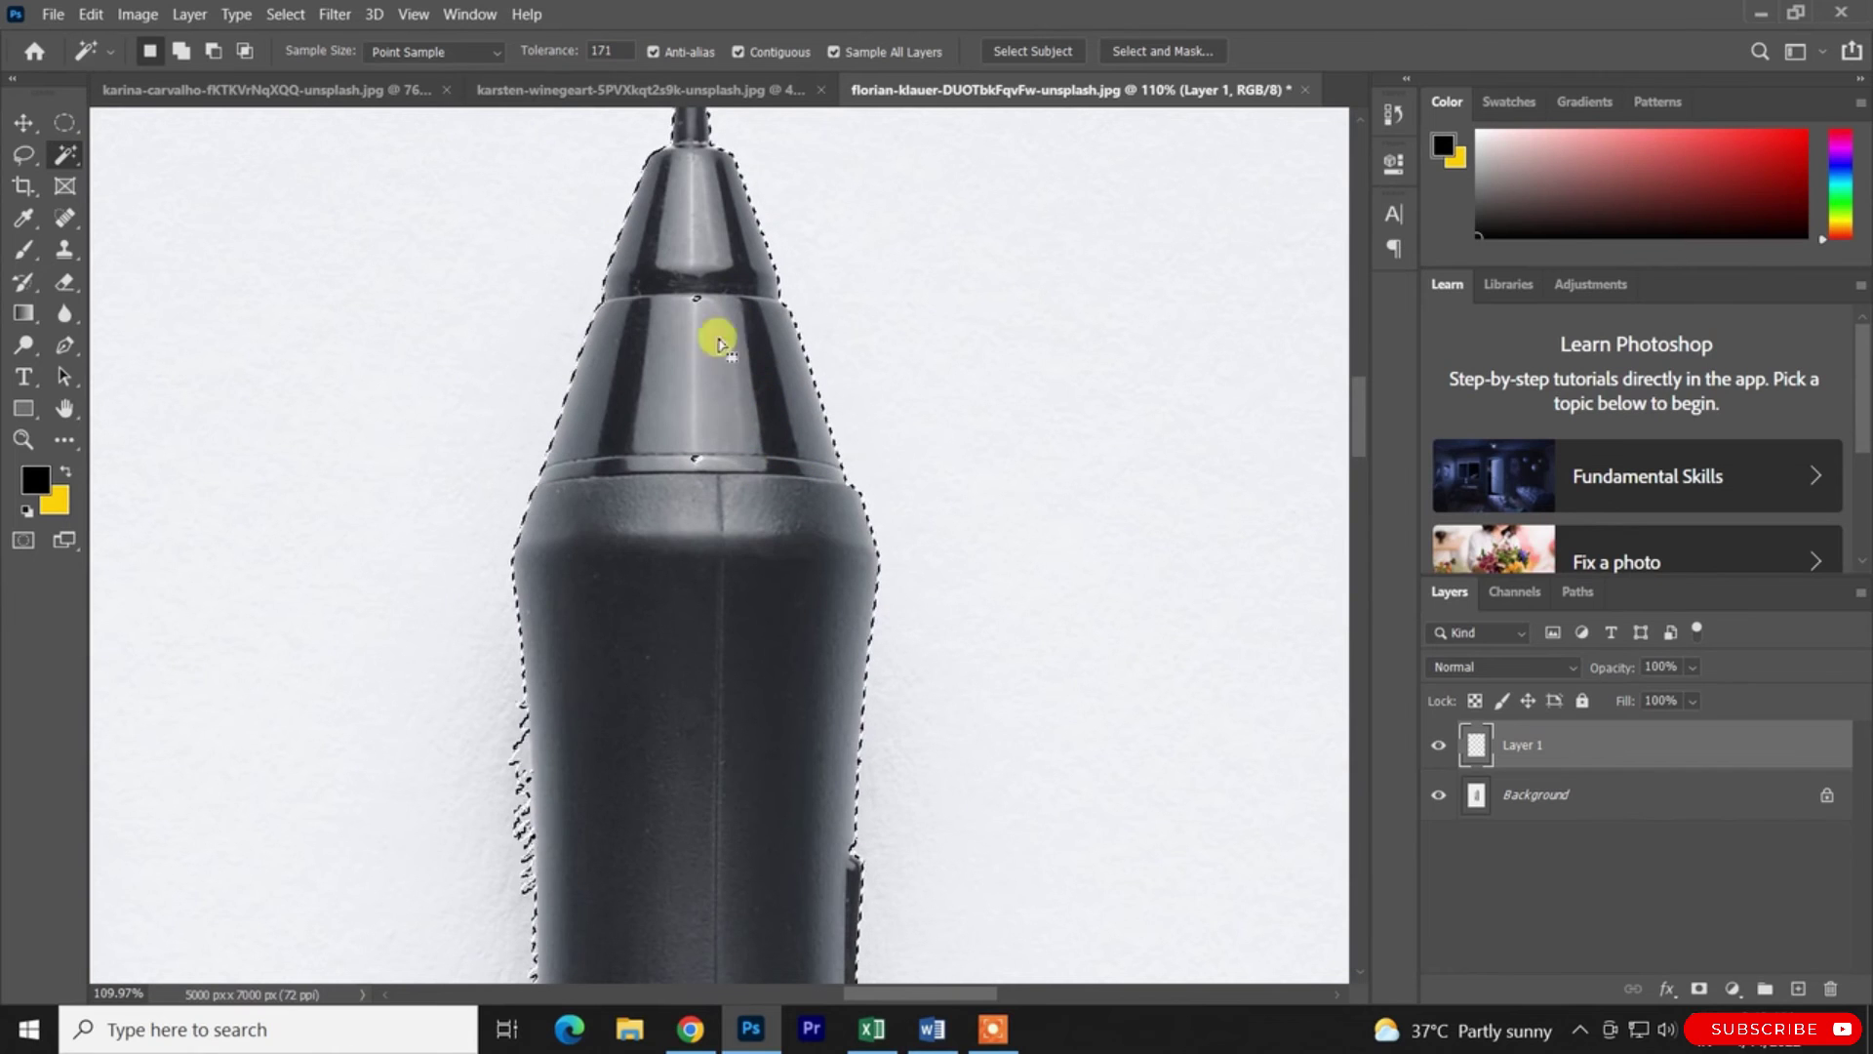
{"action": "left_click", "coordinate": [27, 155]}
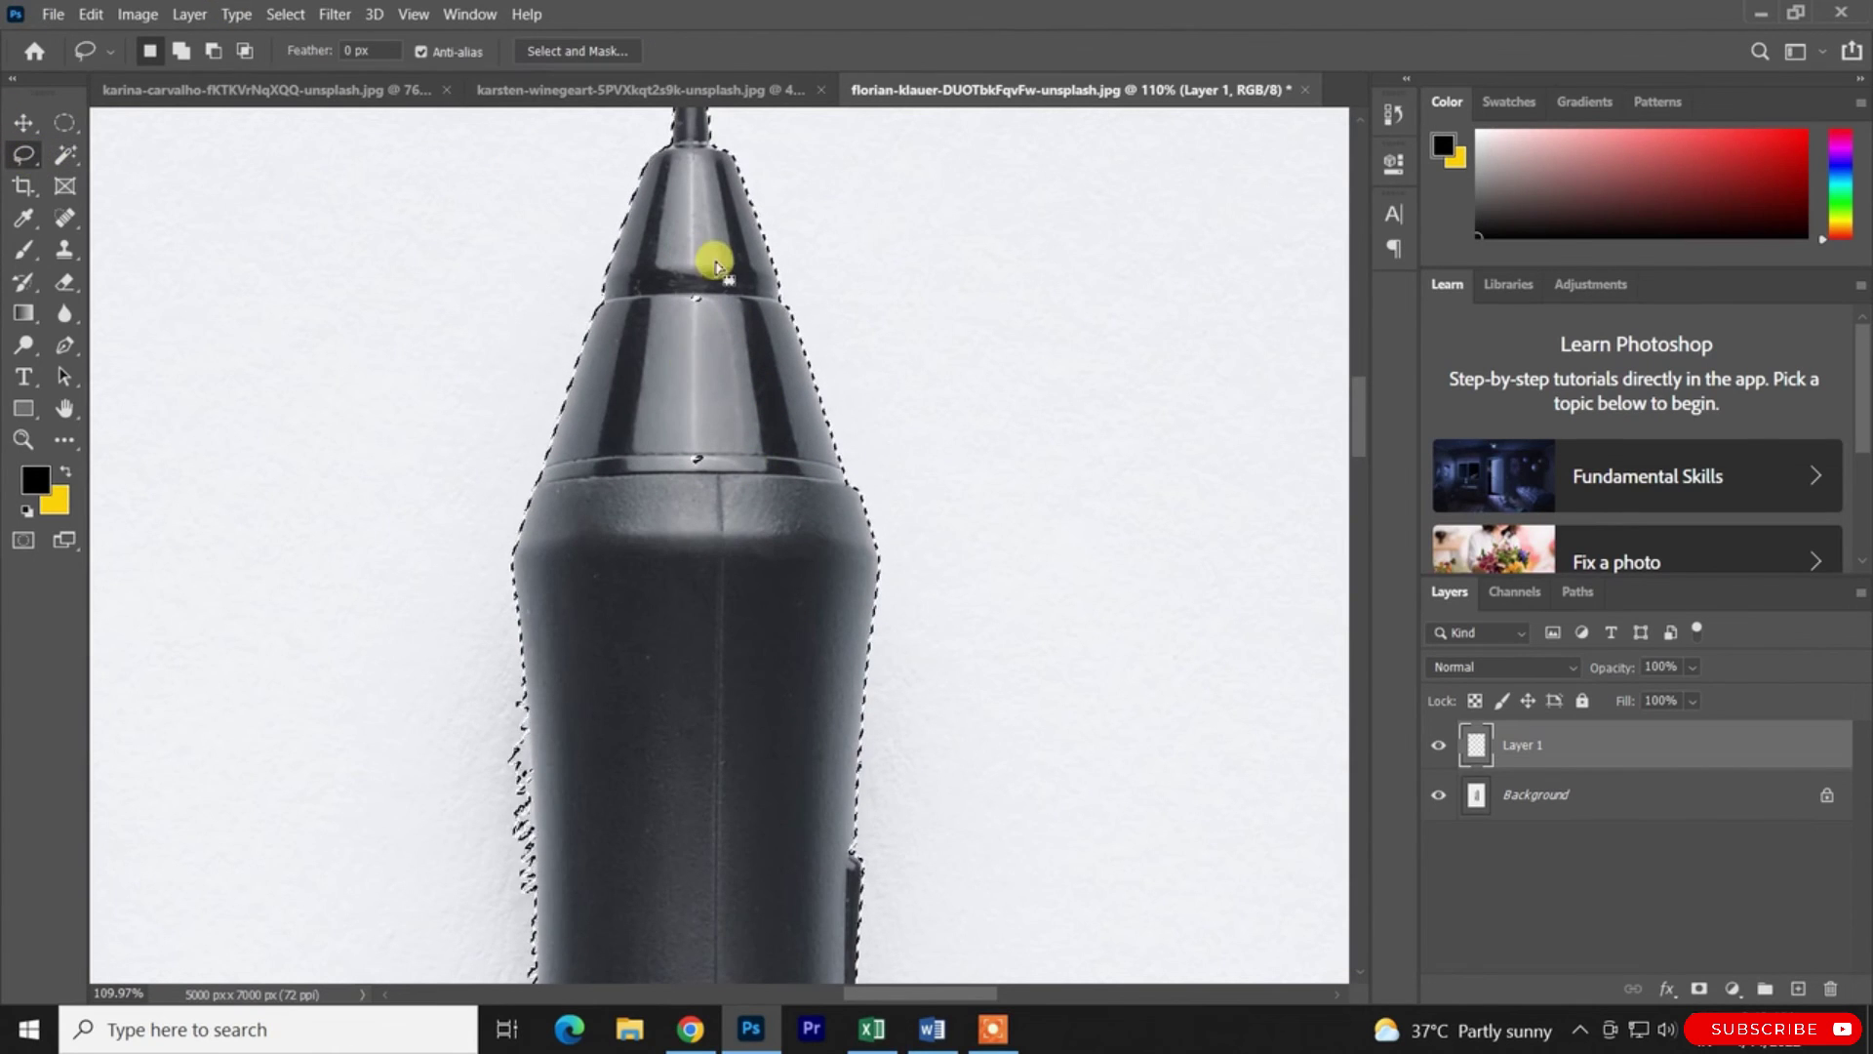
{"action": "left_click_drag", "start_coordinate": [707, 281], "coordinate": [658, 315]}
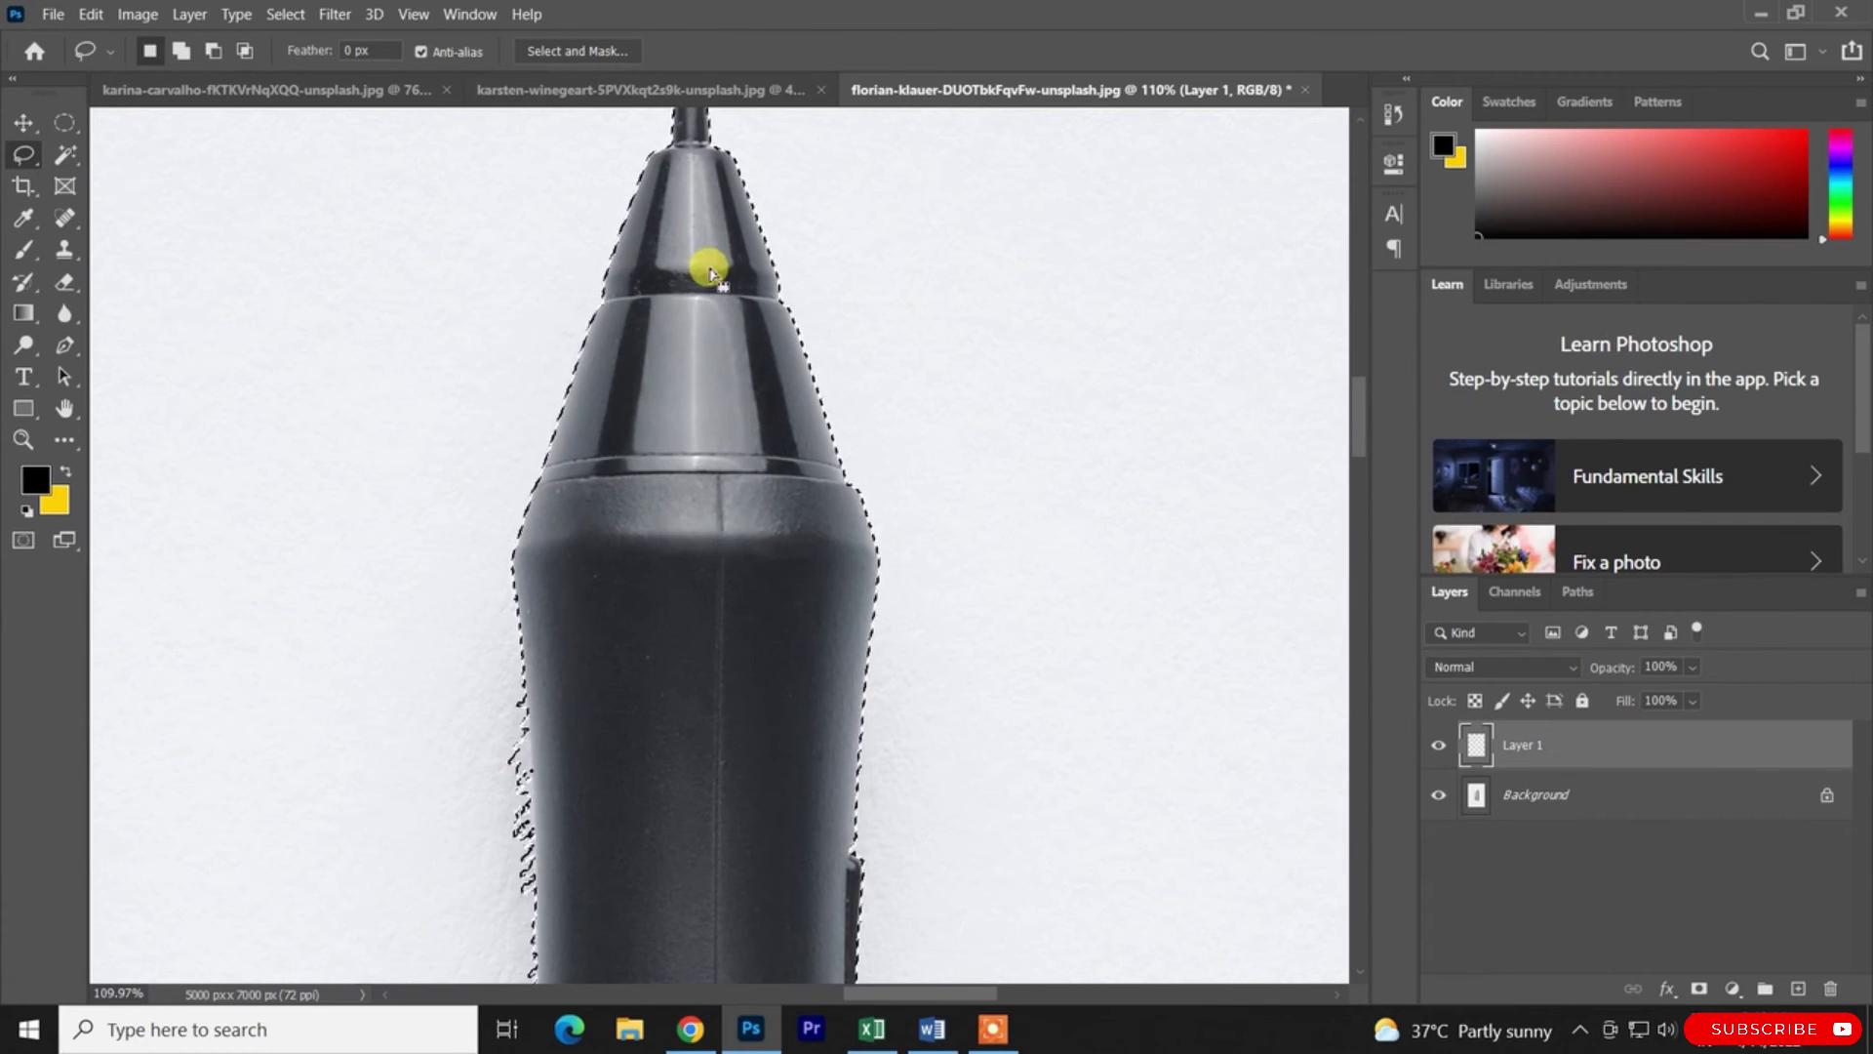
Subtract the stray shadow bits along the left edge of the thicker pen's lower barrel with the Lasso Tool, and deselect
{"action": "scroll", "coordinate": [683, 371], "scroll_direction": "down", "scroll_amount": 5, "text": "alt"}
{"action": "scroll", "coordinate": [732, 548], "scroll_direction": "down", "scroll_amount": 5}
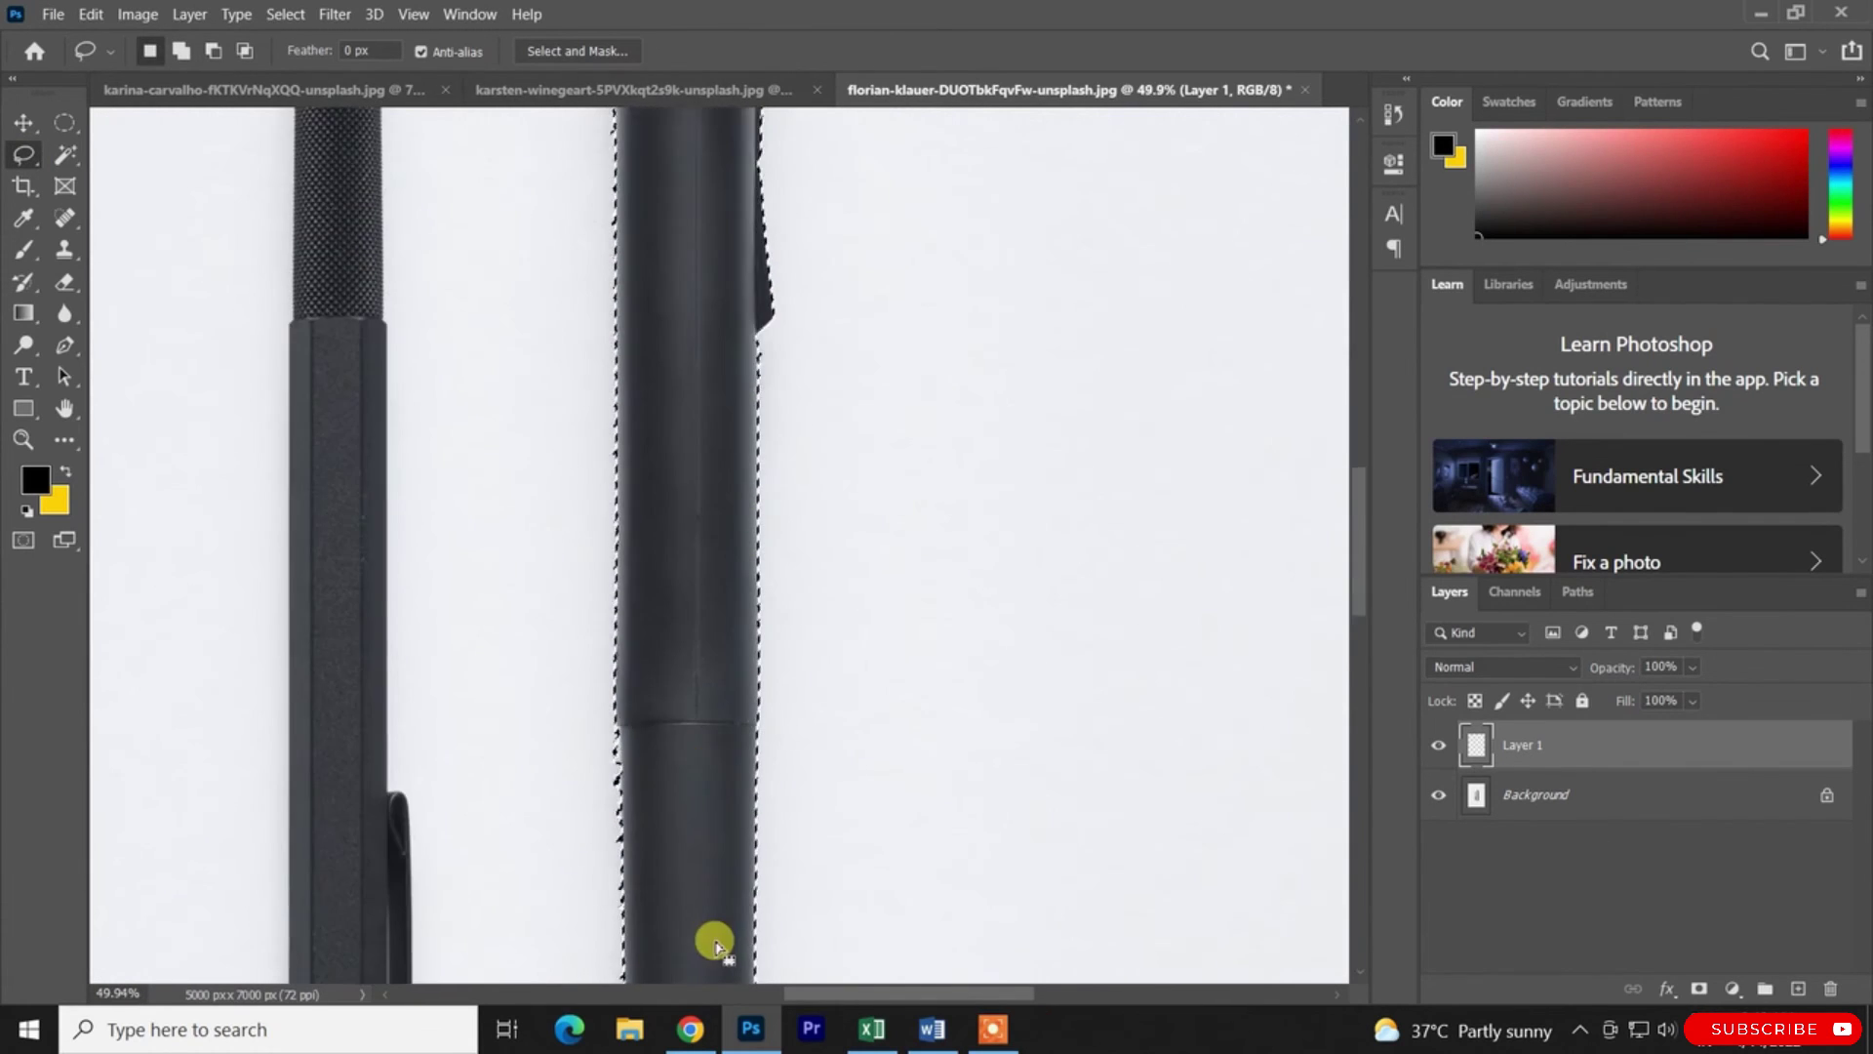
{"action": "scroll", "coordinate": [715, 944], "scroll_direction": "down", "scroll_amount": 5}
{"action": "scroll", "coordinate": [606, 640], "scroll_direction": "up", "scroll_amount": 4}
{"action": "scroll", "coordinate": [573, 327], "scroll_direction": "up", "scroll_amount": 5, "text": "alt"}
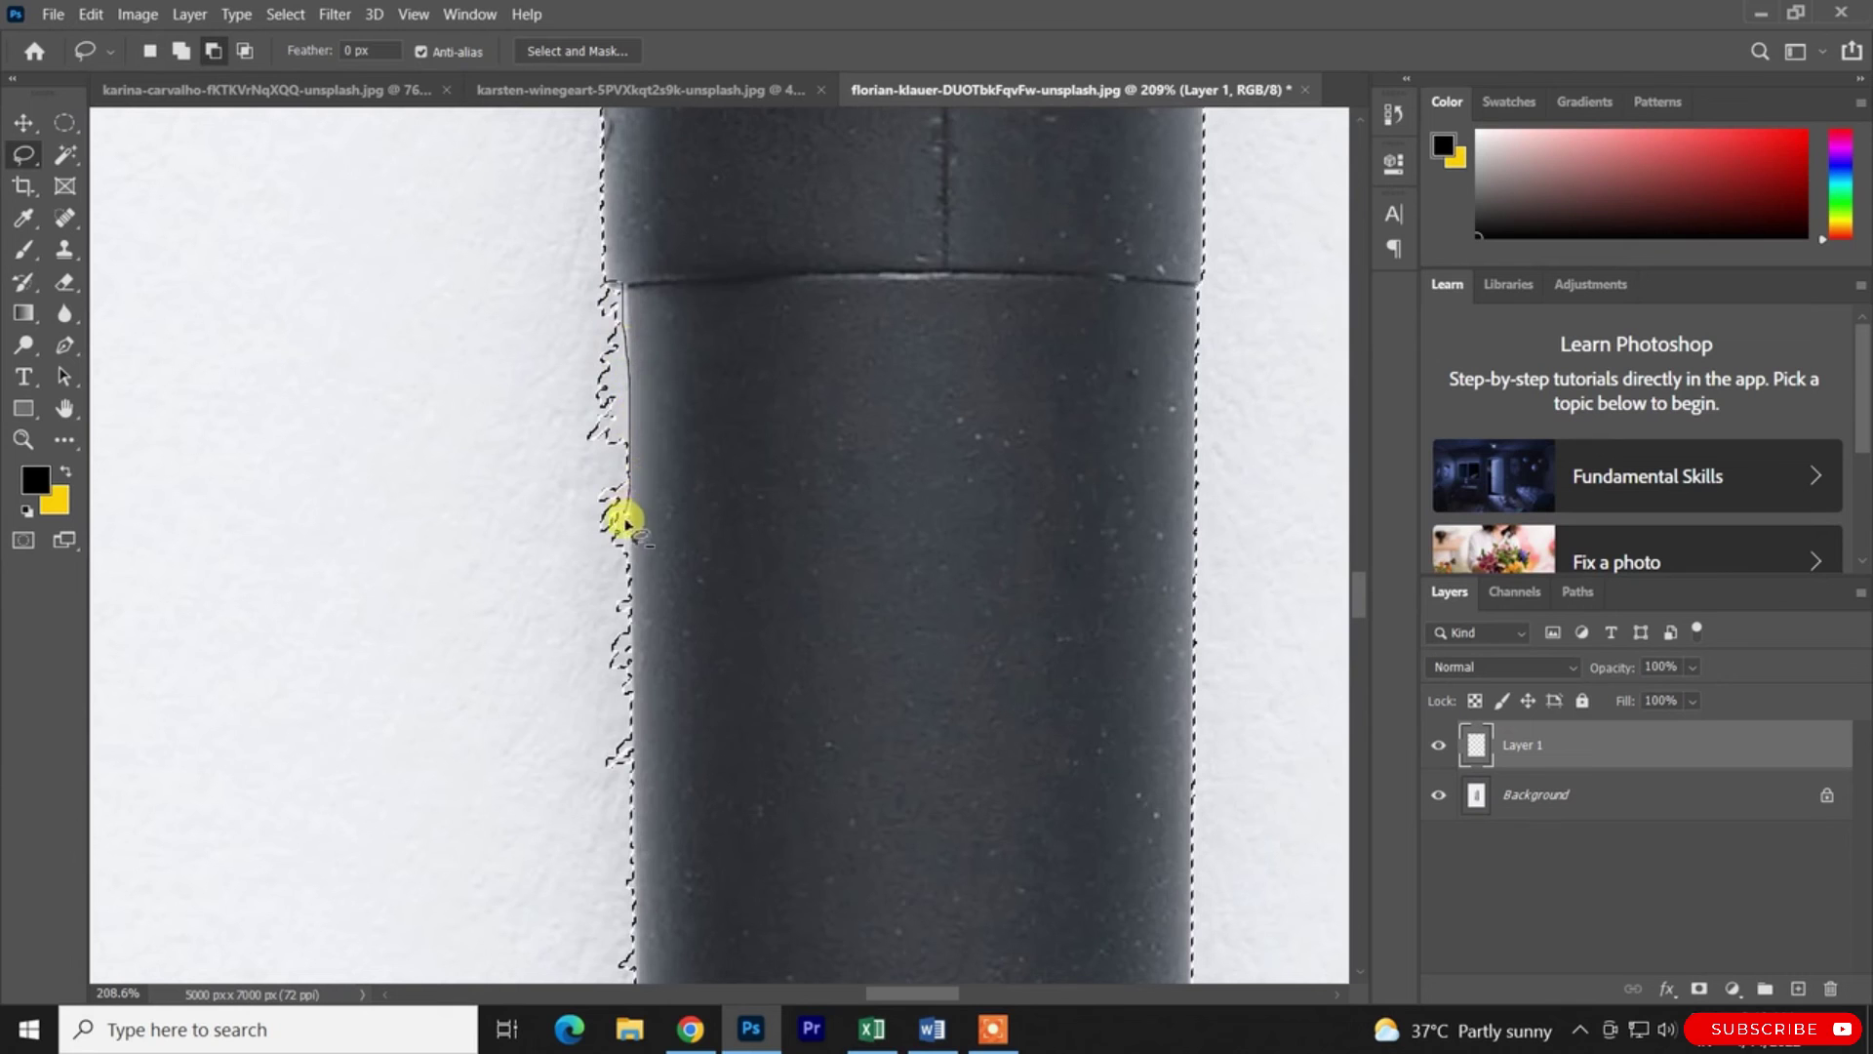
{"action": "left_click_drag", "start_coordinate": [491, 403], "coordinate": [586, 544]}
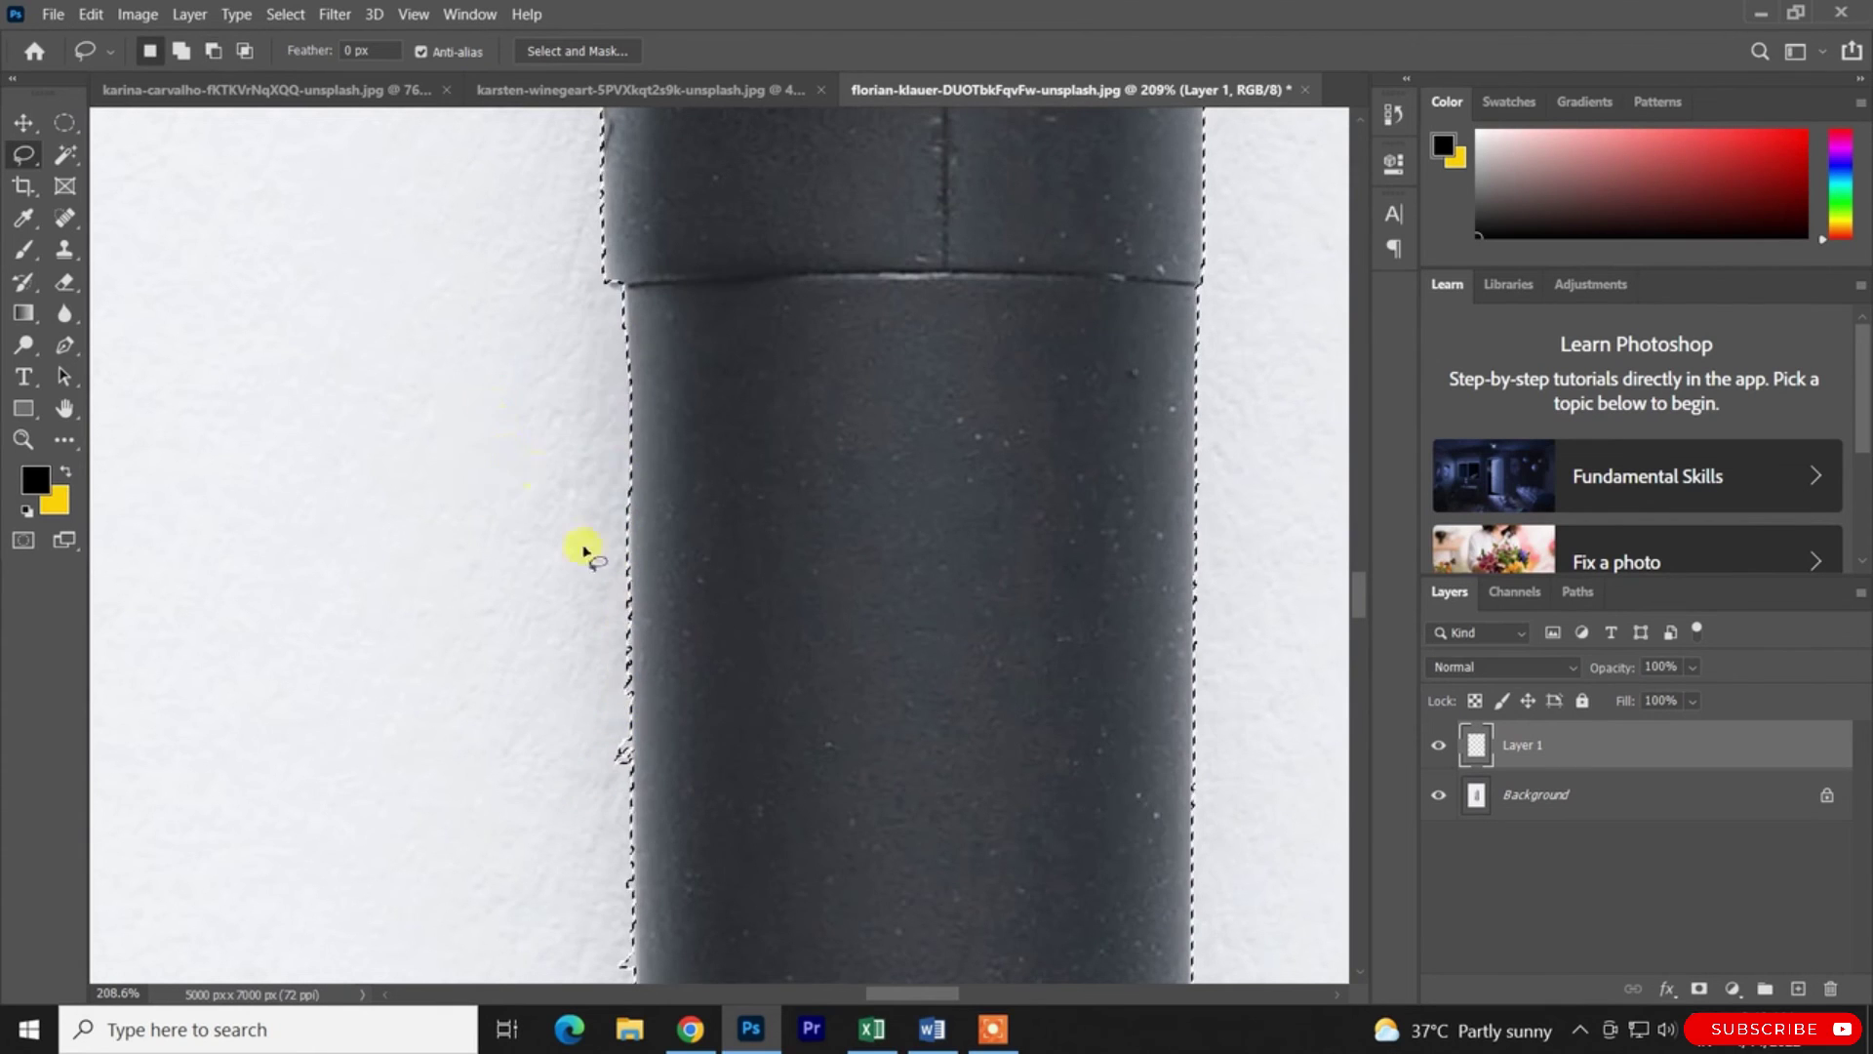
{"action": "scroll", "coordinate": [648, 598], "scroll_direction": "down", "scroll_amount": 3}
{"action": "mouse_move", "coordinate": [627, 357]}
{"action": "left_mouse_down"}
{"action": "mouse_move", "coordinate": [619, 846]}
{"action": "mouse_move", "coordinate": [502, 550]}
{"action": "left_mouse_up"}
{"action": "scroll", "coordinate": [894, 565], "scroll_direction": "down", "scroll_amount": 10}
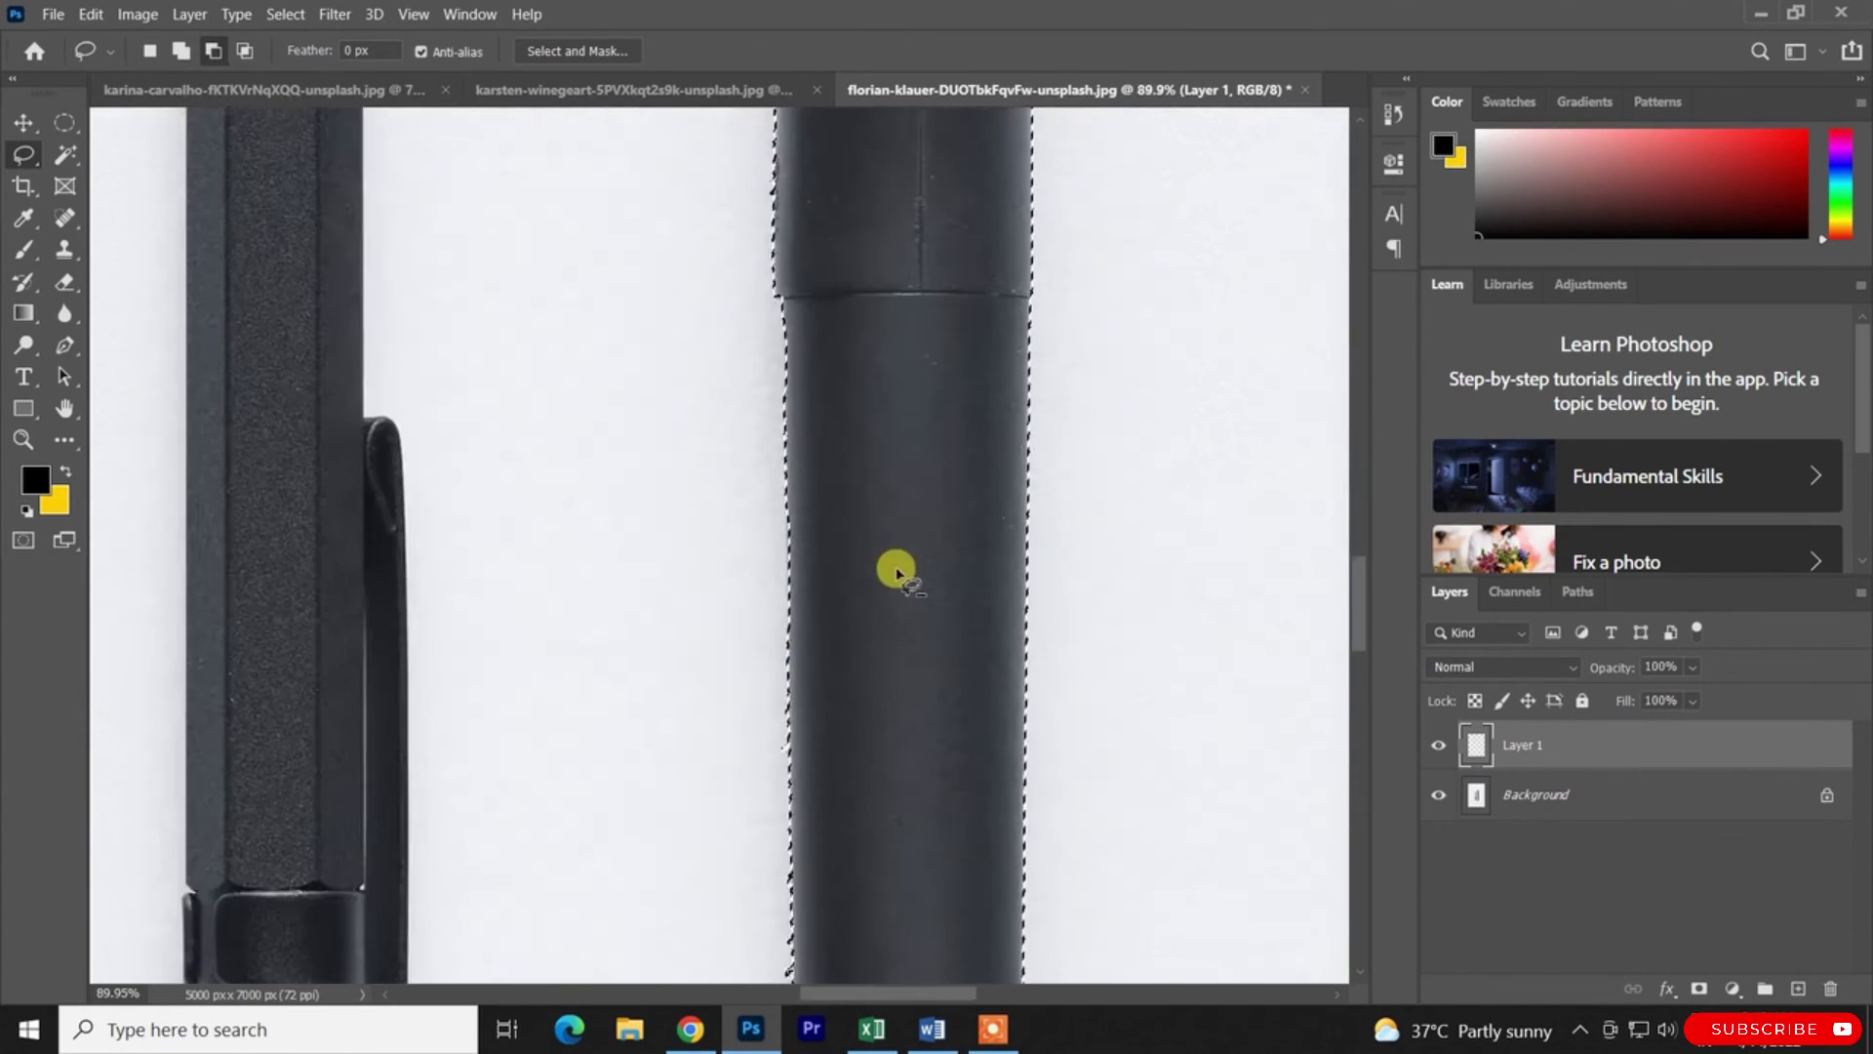
{"action": "scroll", "coordinate": [865, 717], "scroll_direction": "down", "scroll_amount": 2}
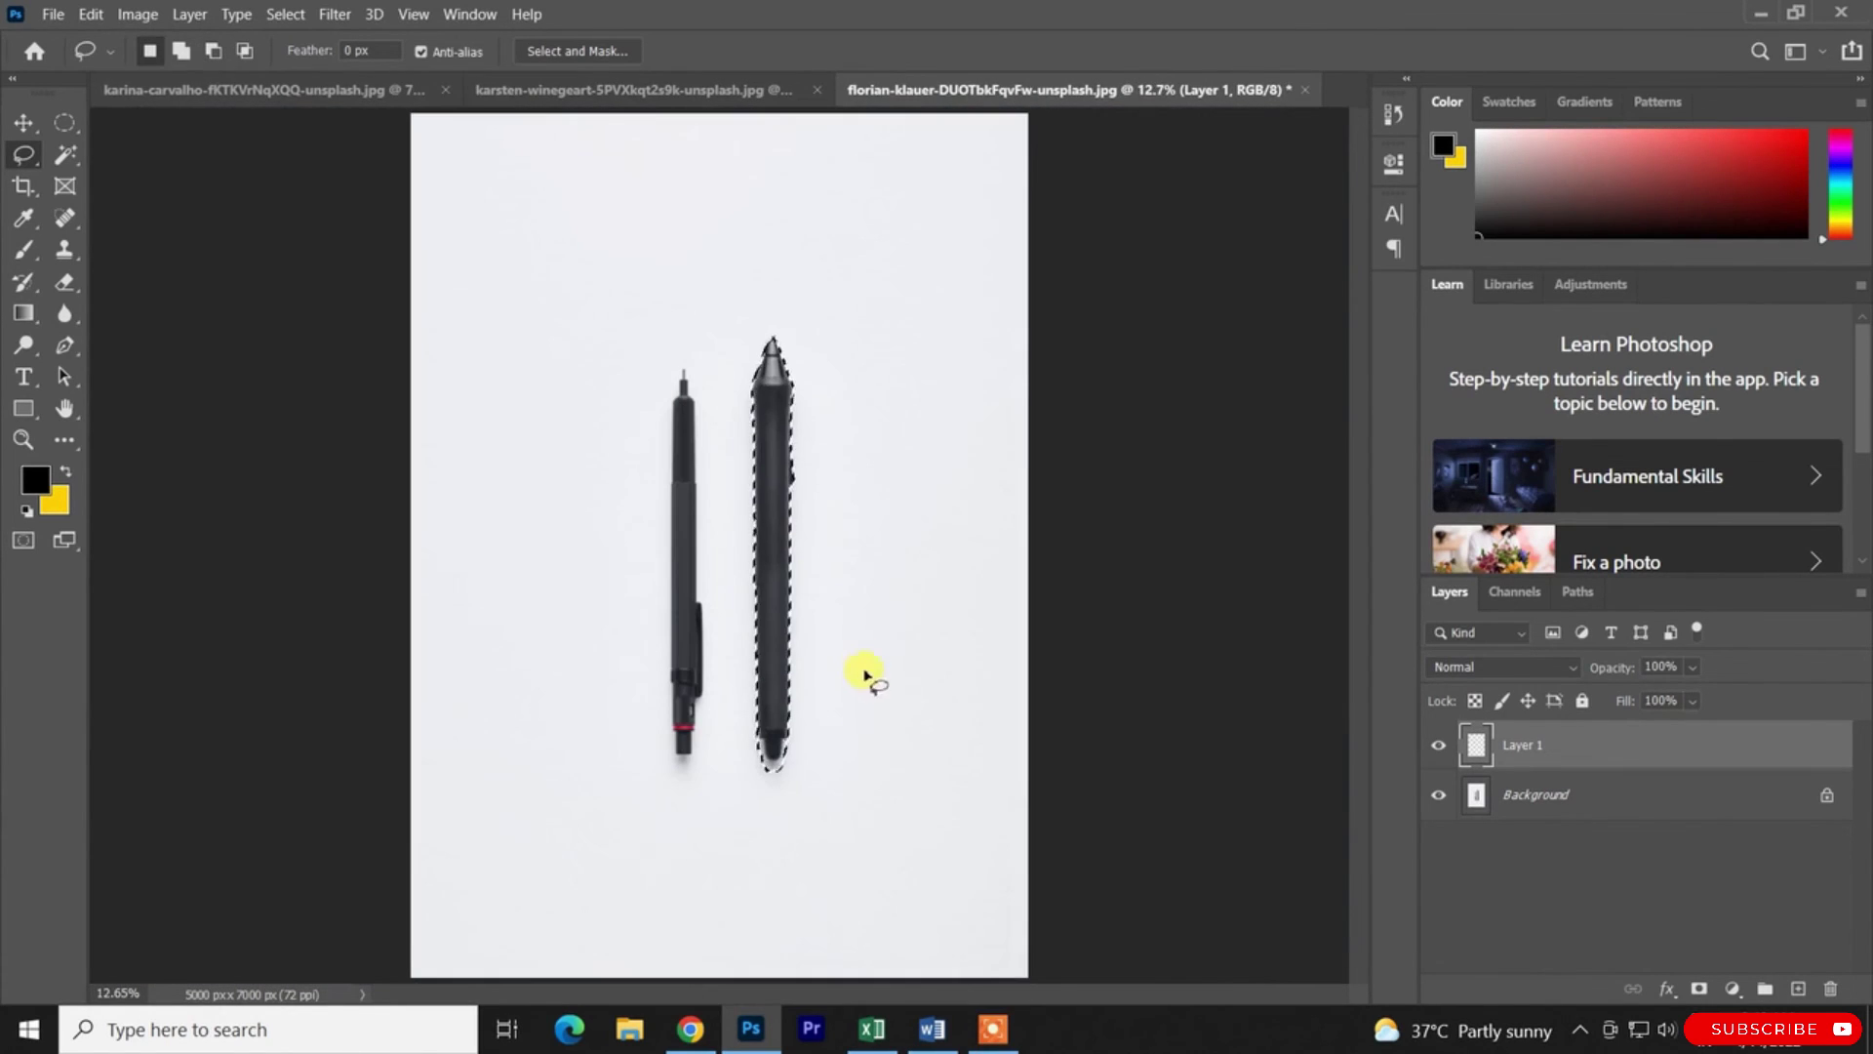
{"action": "key", "text": "ctrl+d"}
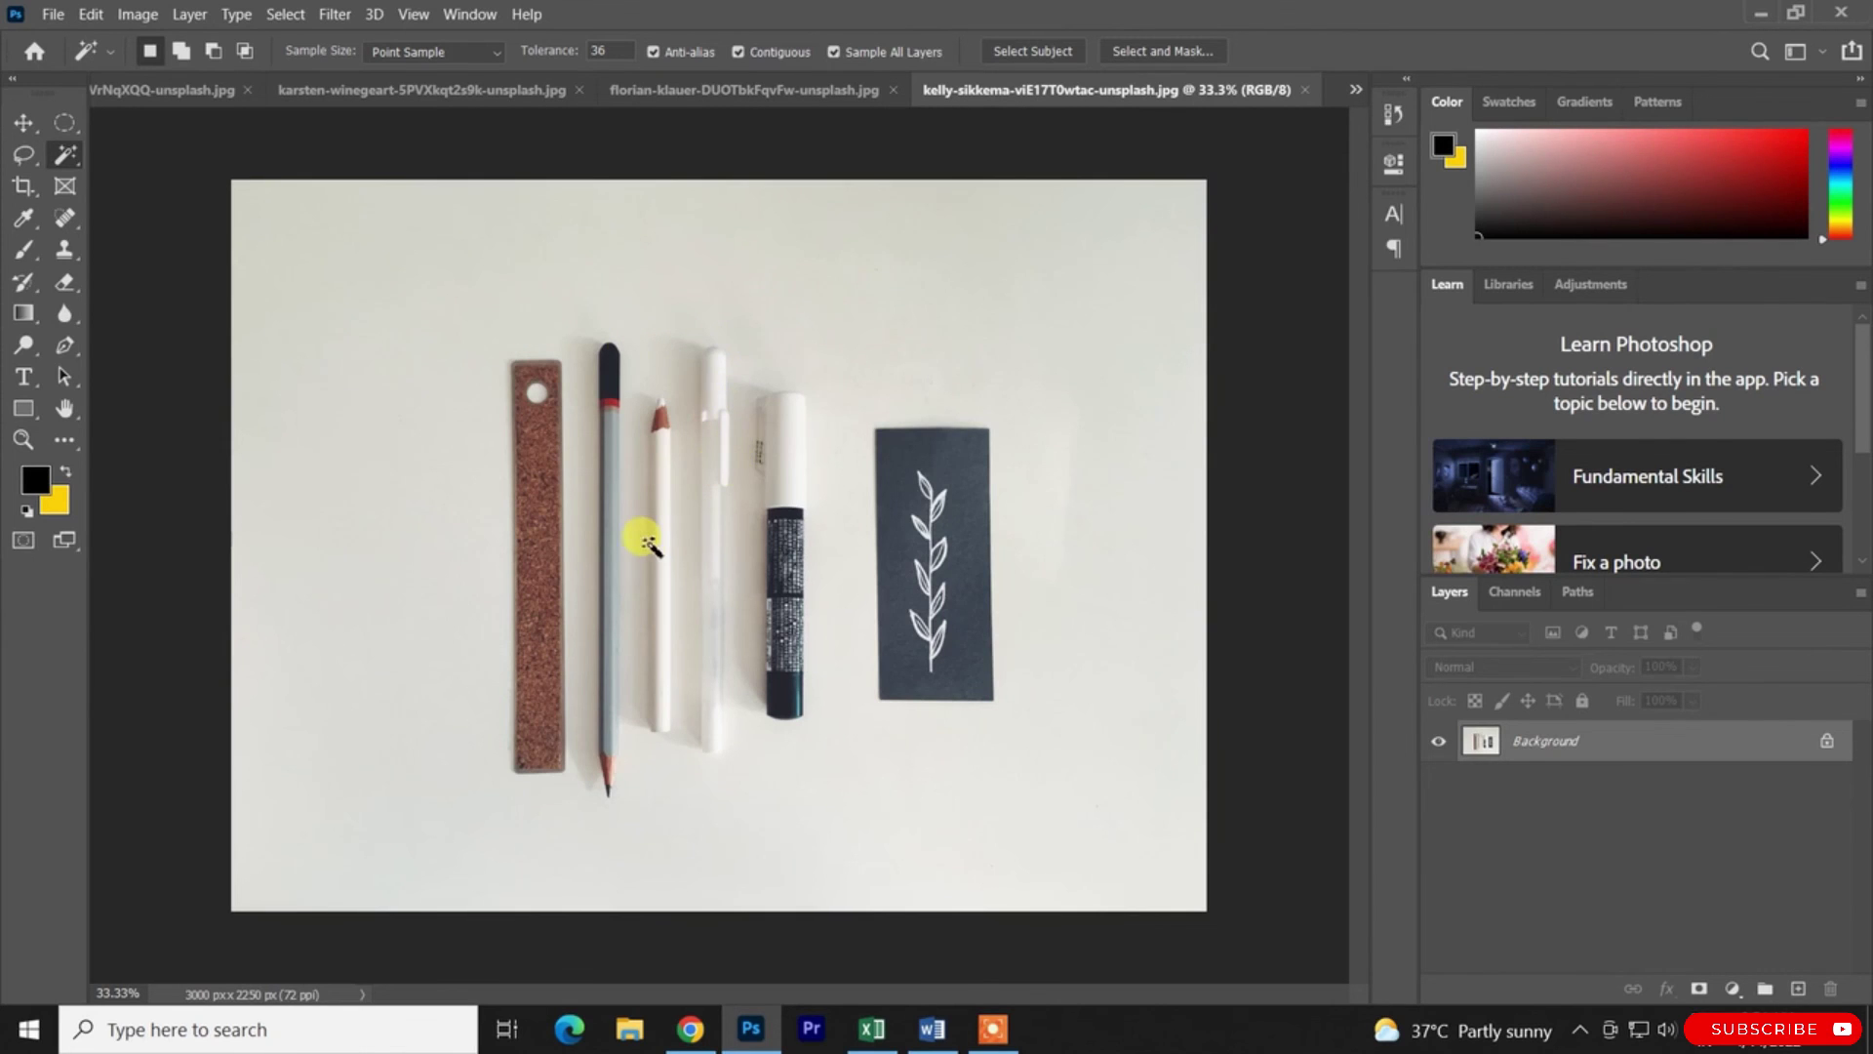
Select the dark card with the leaf drawing in the kelly-sikkema image, using the Magic Wand at a tolerance of 36
{"action": "scroll", "coordinate": [649, 544], "scroll_direction": "up", "scroll_amount": 3}
{"action": "scroll", "coordinate": [1005, 668], "scroll_direction": "up", "scroll_amount": 3}
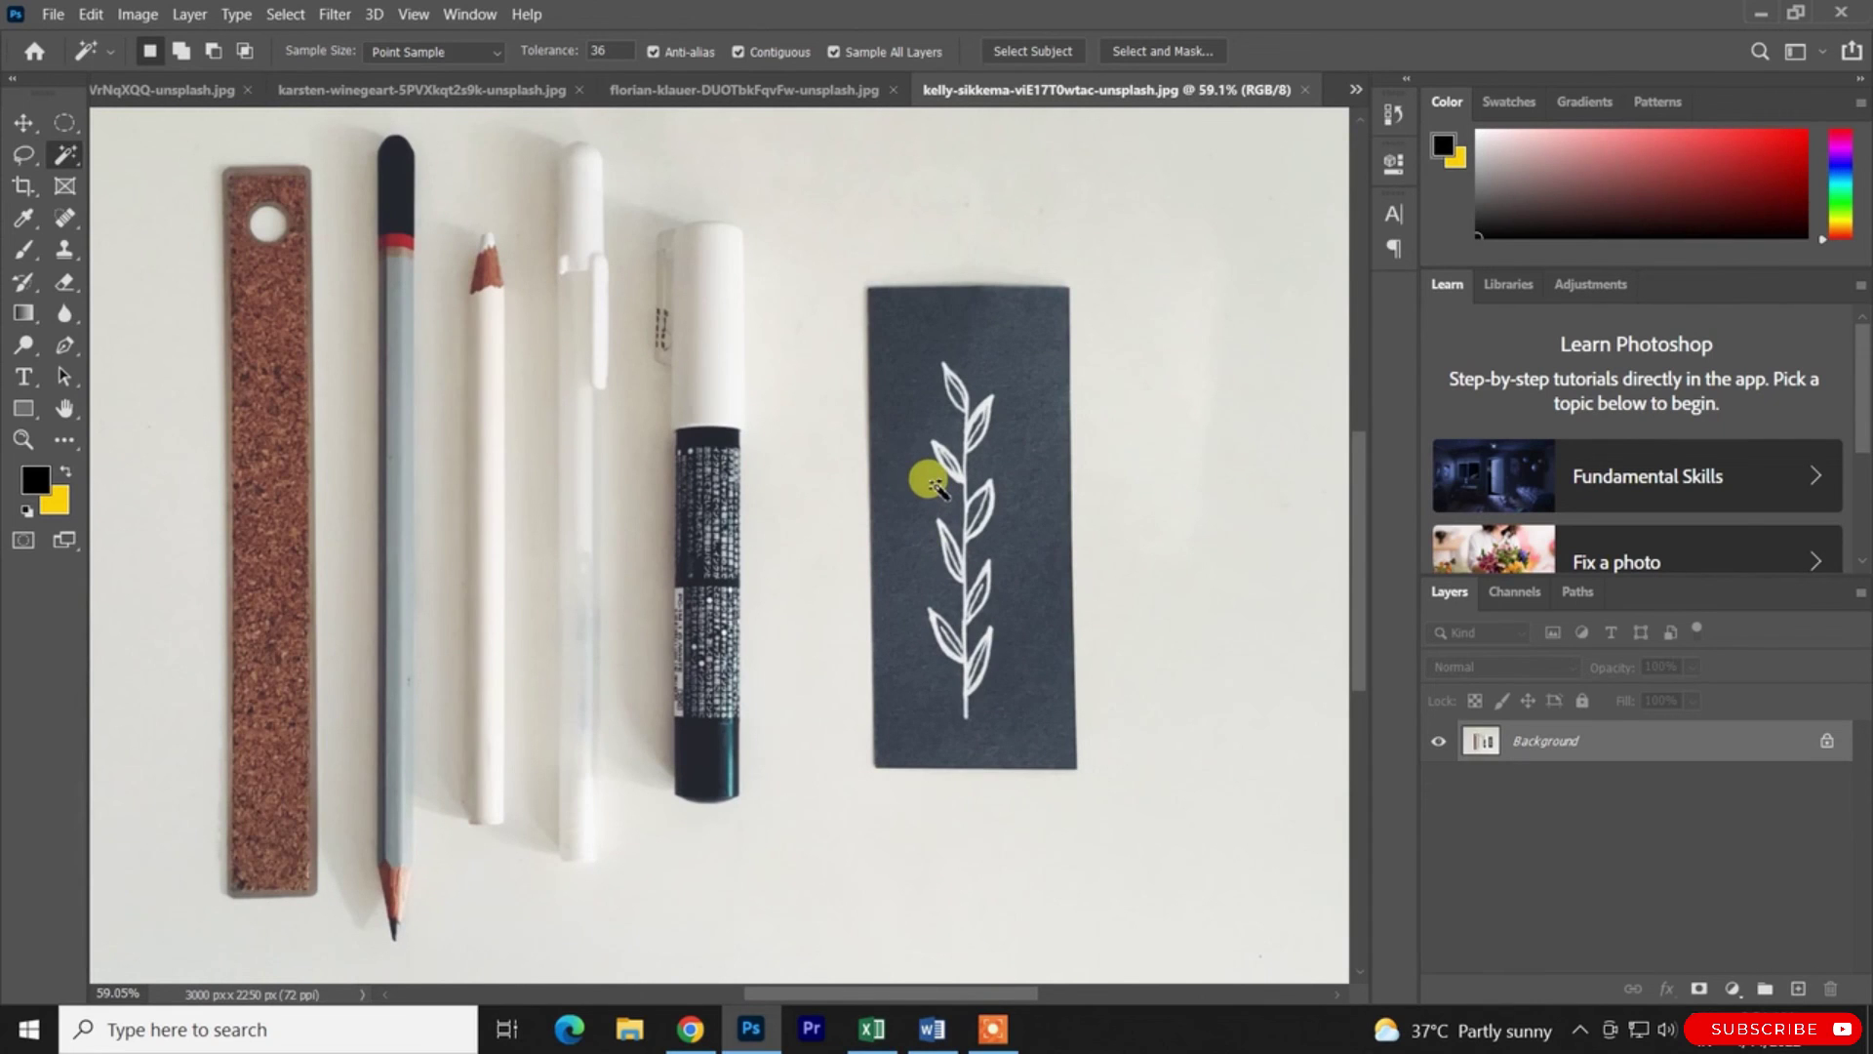
{"action": "left_click", "coordinate": [898, 498]}
Add the dark areas inside the two middle leaves of the drawing to the card selection
{"action": "scroll", "coordinate": [889, 493], "scroll_direction": "up", "scroll_amount": 5}
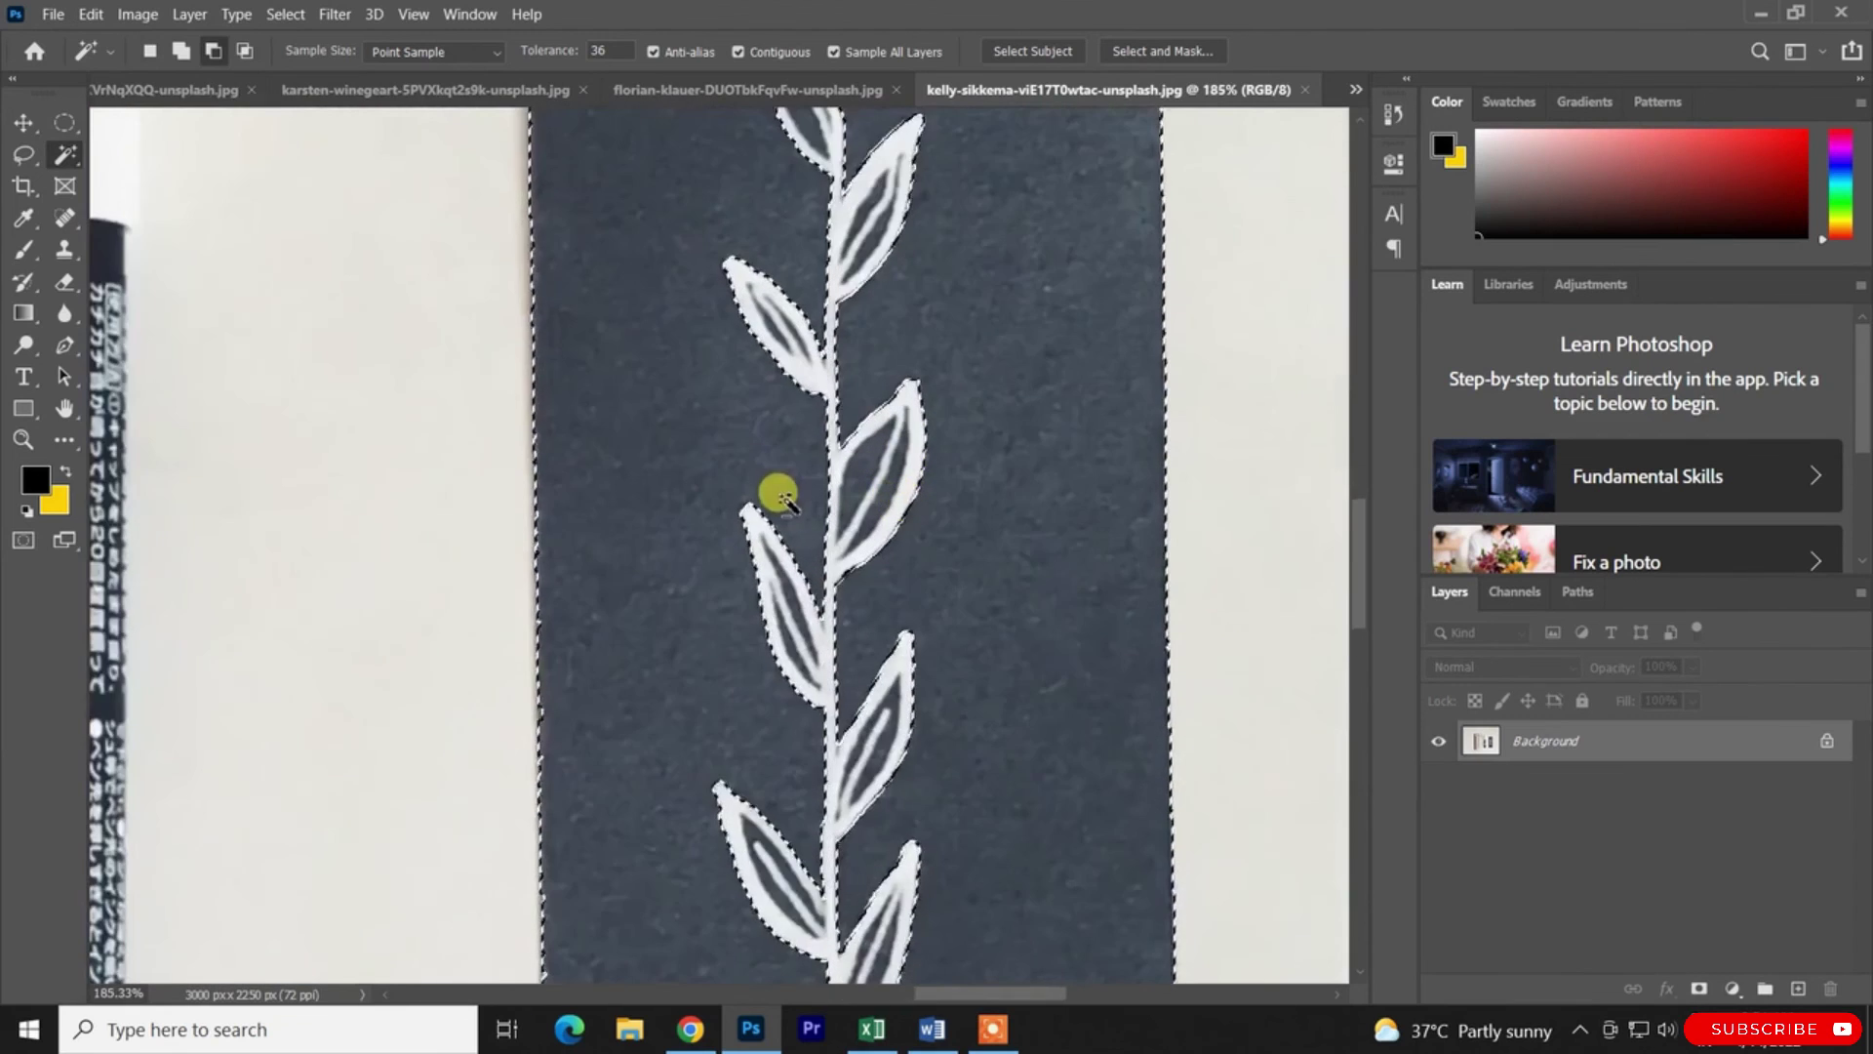
{"action": "scroll", "coordinate": [780, 498], "scroll_direction": "up", "scroll_amount": 2}
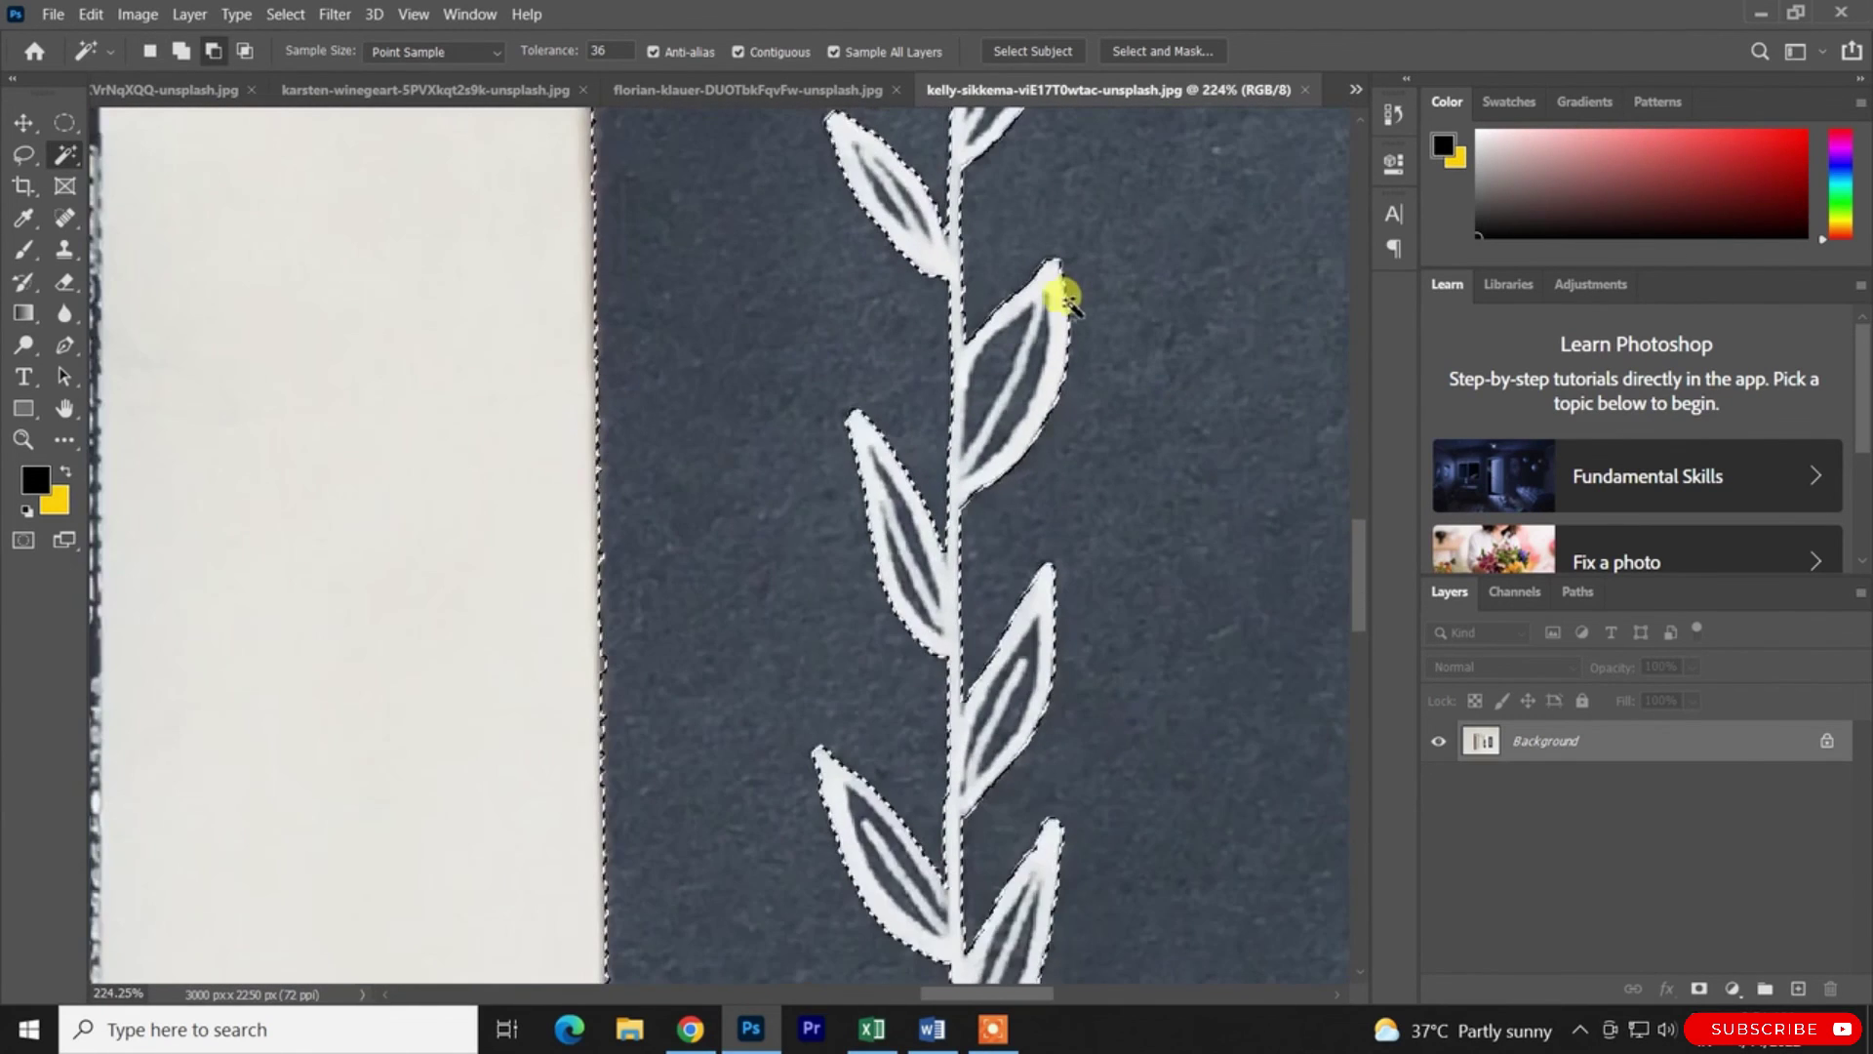
{"action": "scroll", "coordinate": [995, 478], "scroll_direction": "up", "scroll_amount": 4}
{"action": "left_click", "coordinate": [981, 289], "text": "shift"}
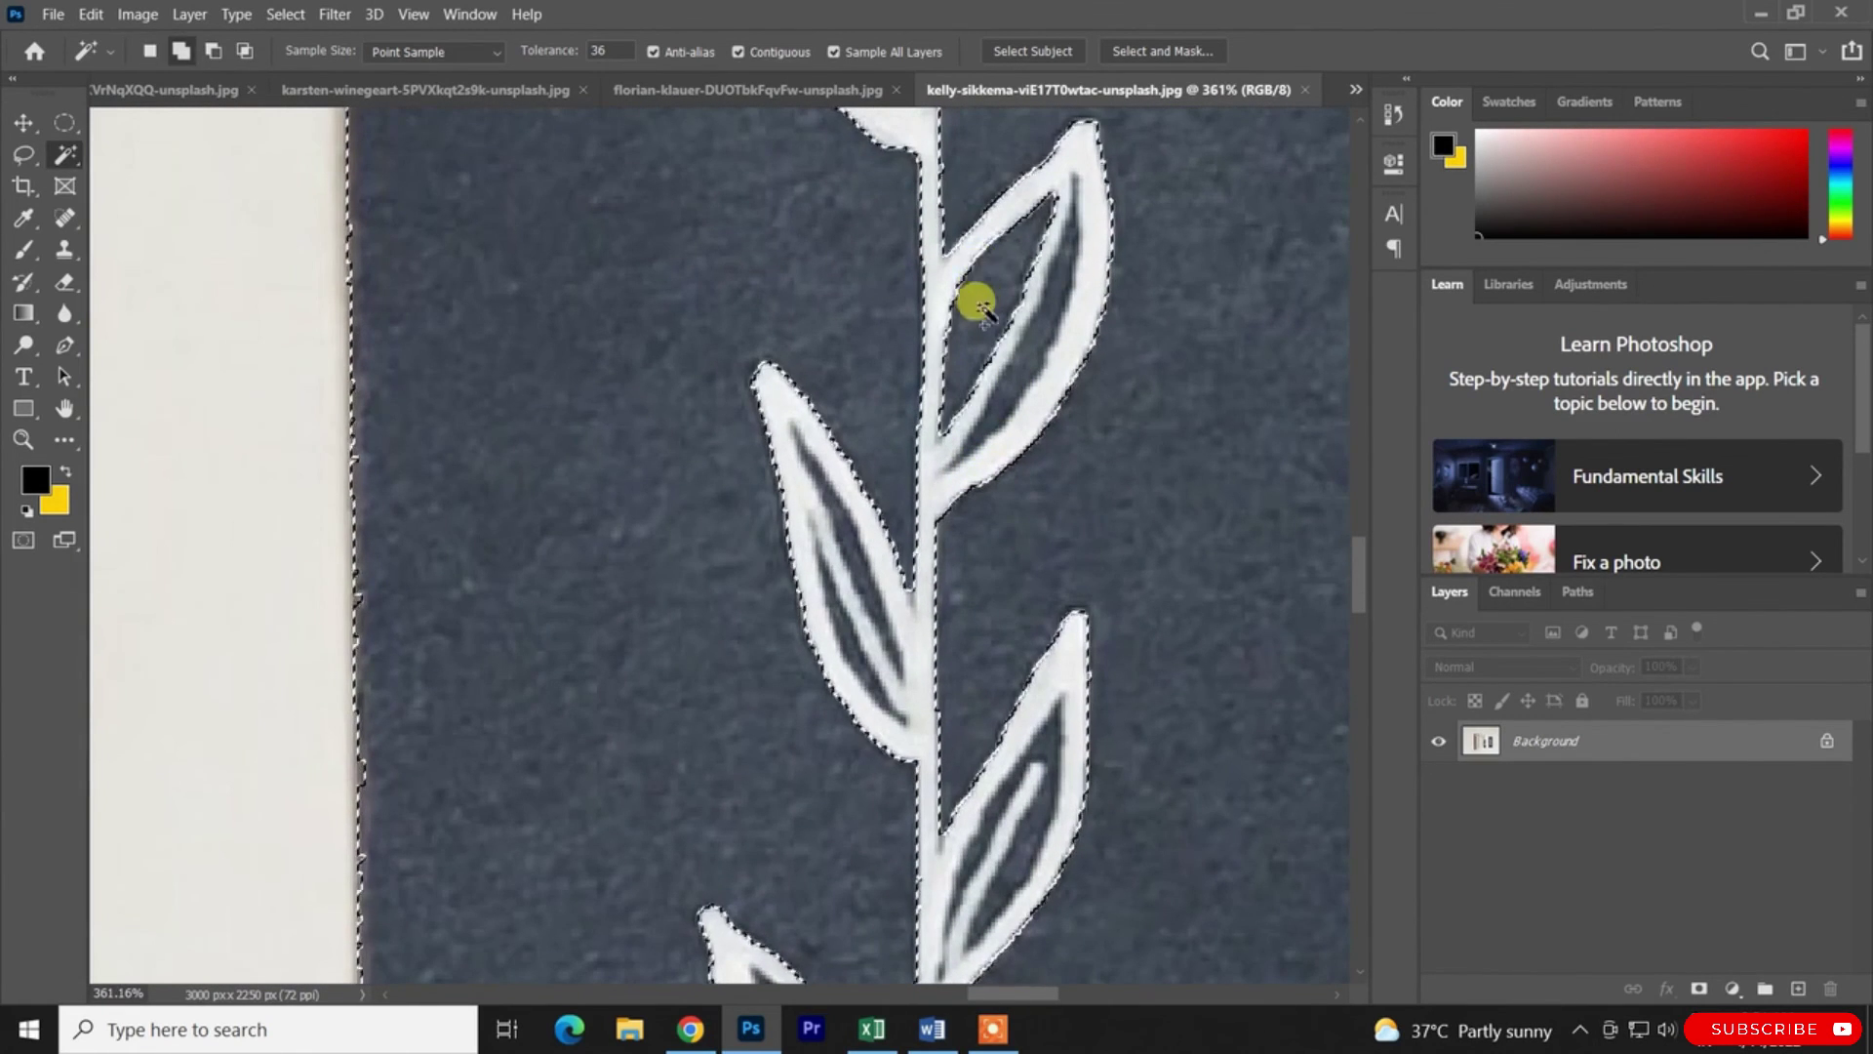
{"action": "left_click", "coordinate": [840, 551], "text": "shift"}
{"action": "left_click", "coordinate": [847, 647], "text": "shift"}
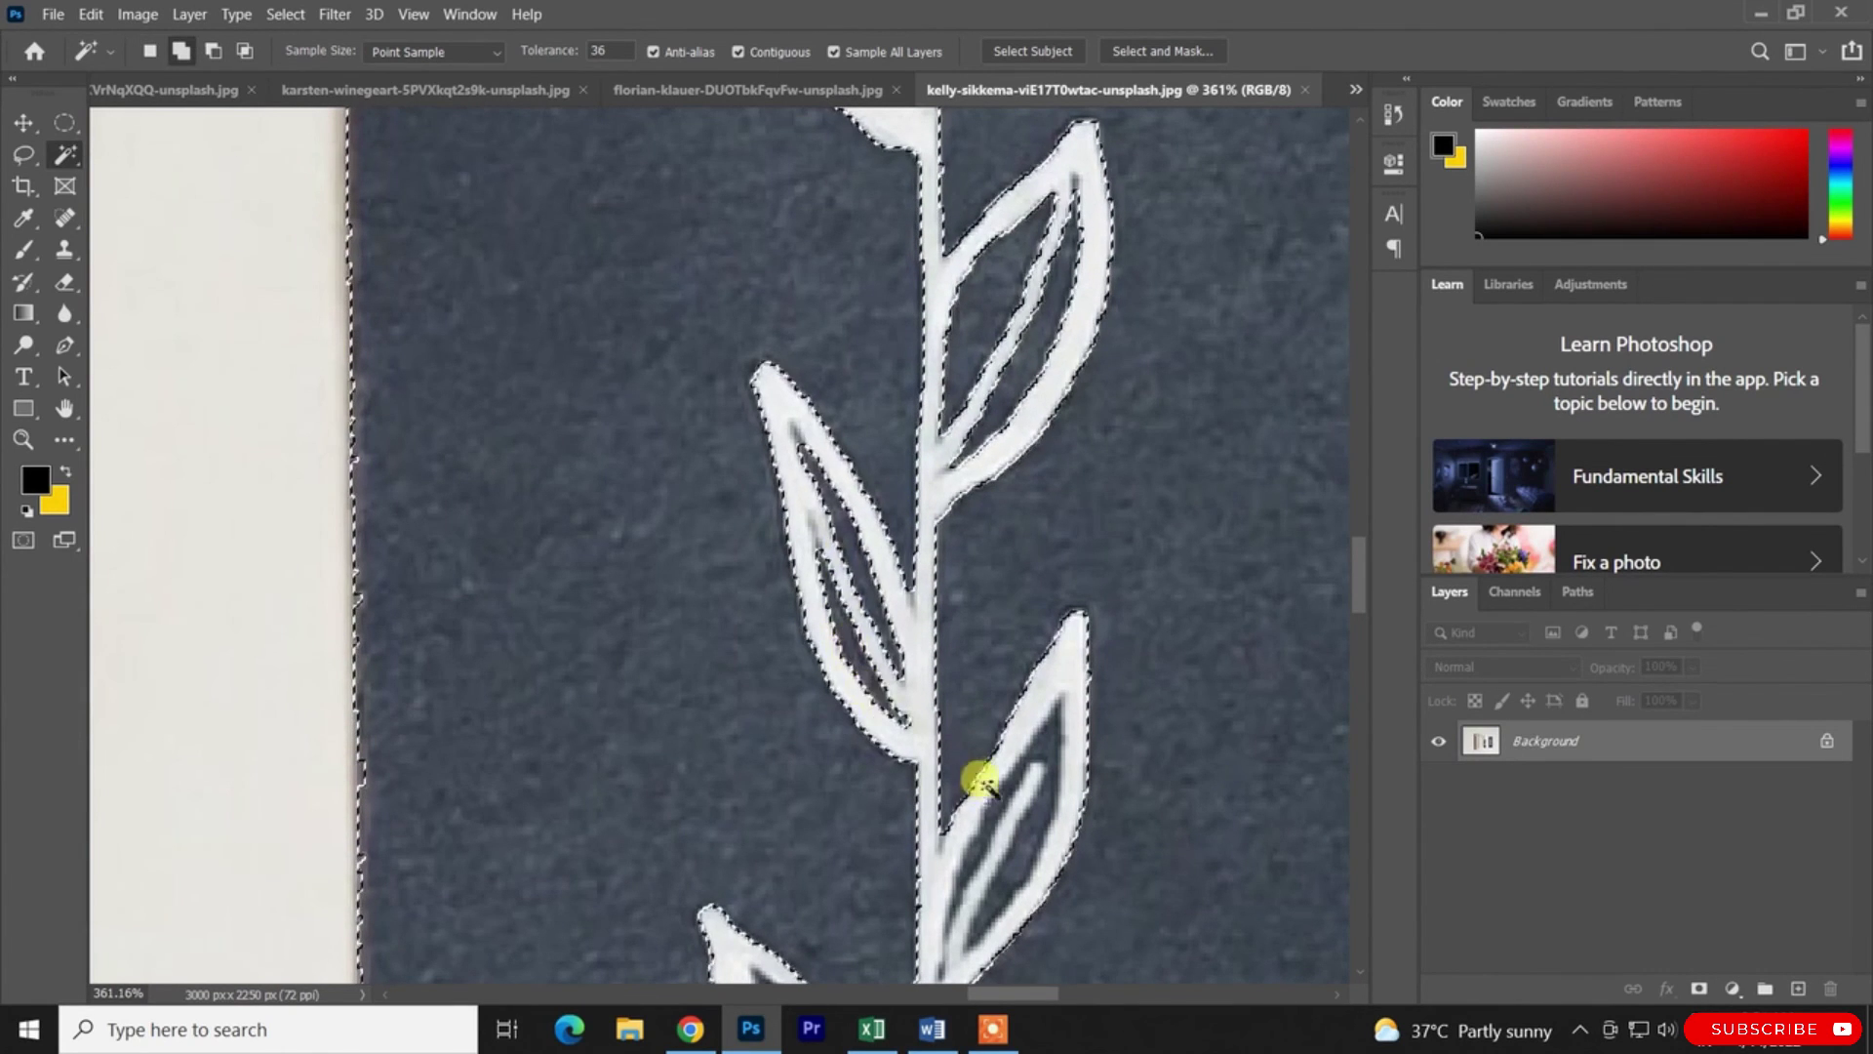
Add the dark areas inside the lower leaves to the card selection, undoing the unwanted addition in the lowest leaf
{"action": "scroll", "coordinate": [1025, 744], "scroll_direction": "down", "scroll_amount": 3}
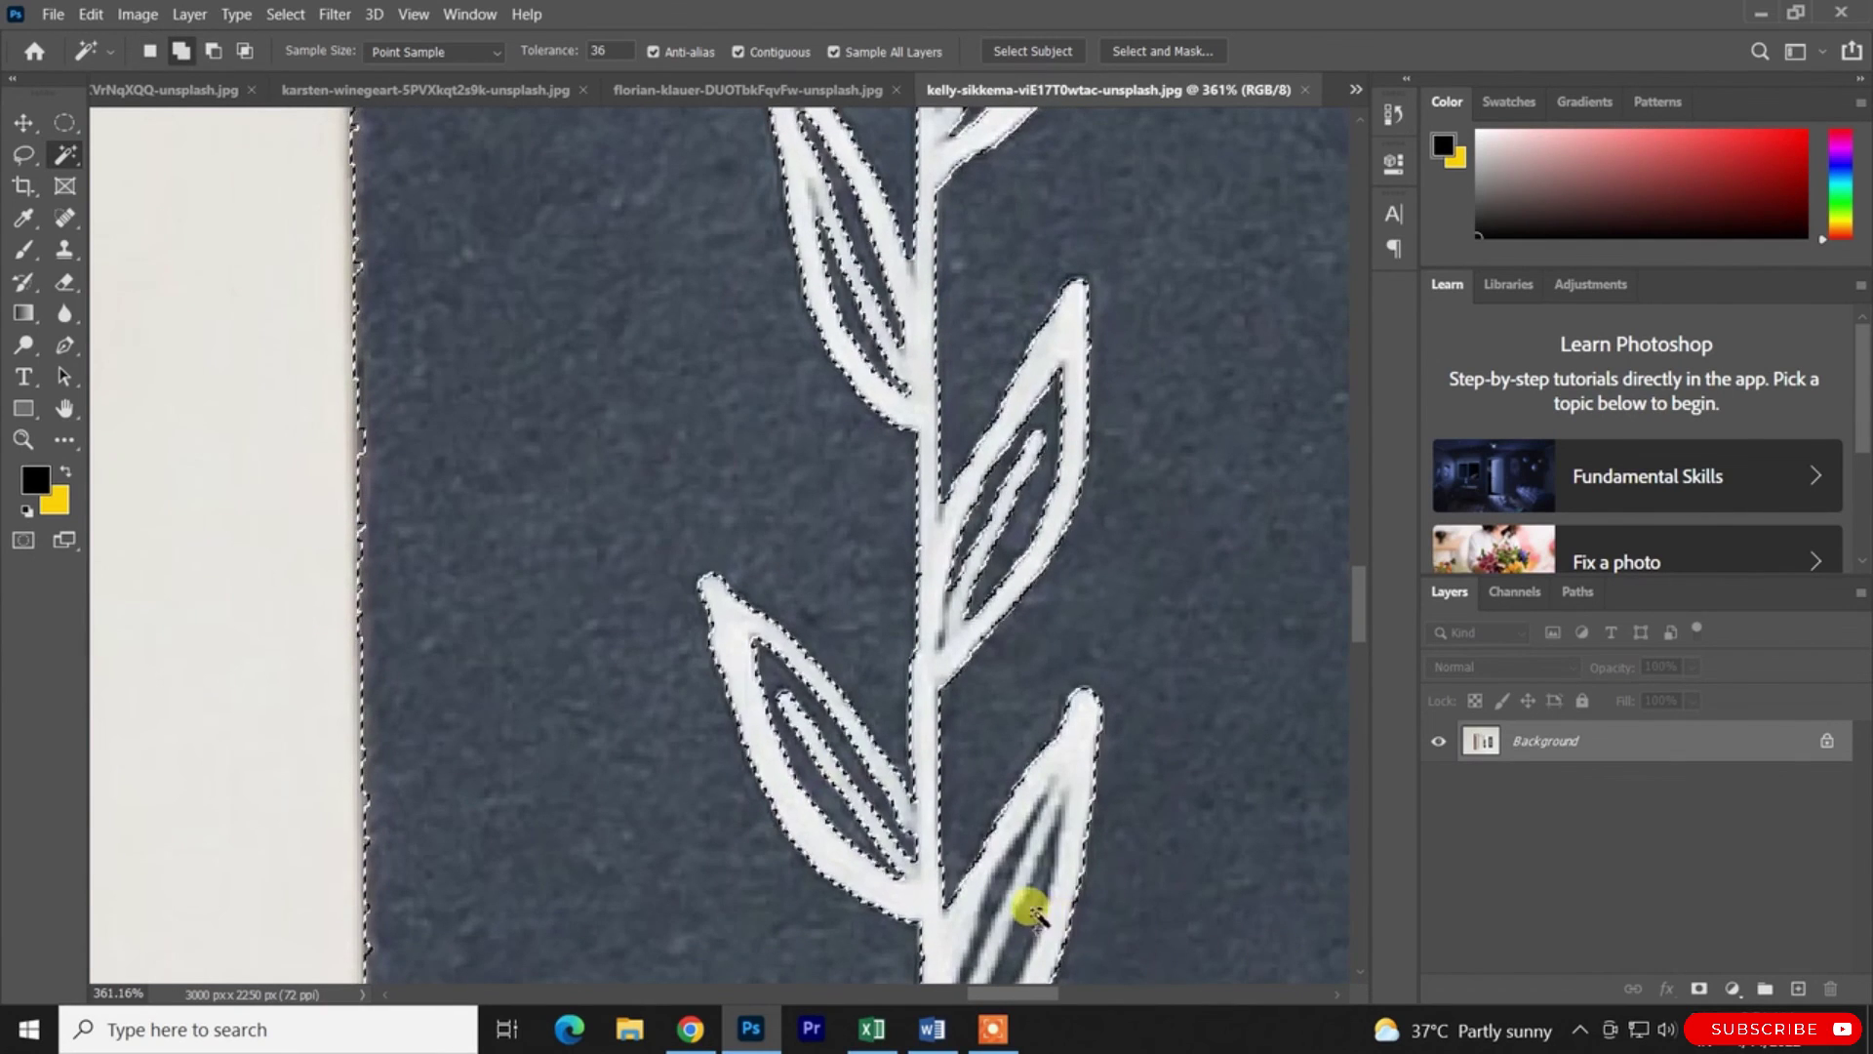
{"action": "scroll", "coordinate": [1025, 780], "scroll_direction": "down", "scroll_amount": 5}
{"action": "scroll", "coordinate": [1032, 812], "scroll_direction": "up", "scroll_amount": 3}
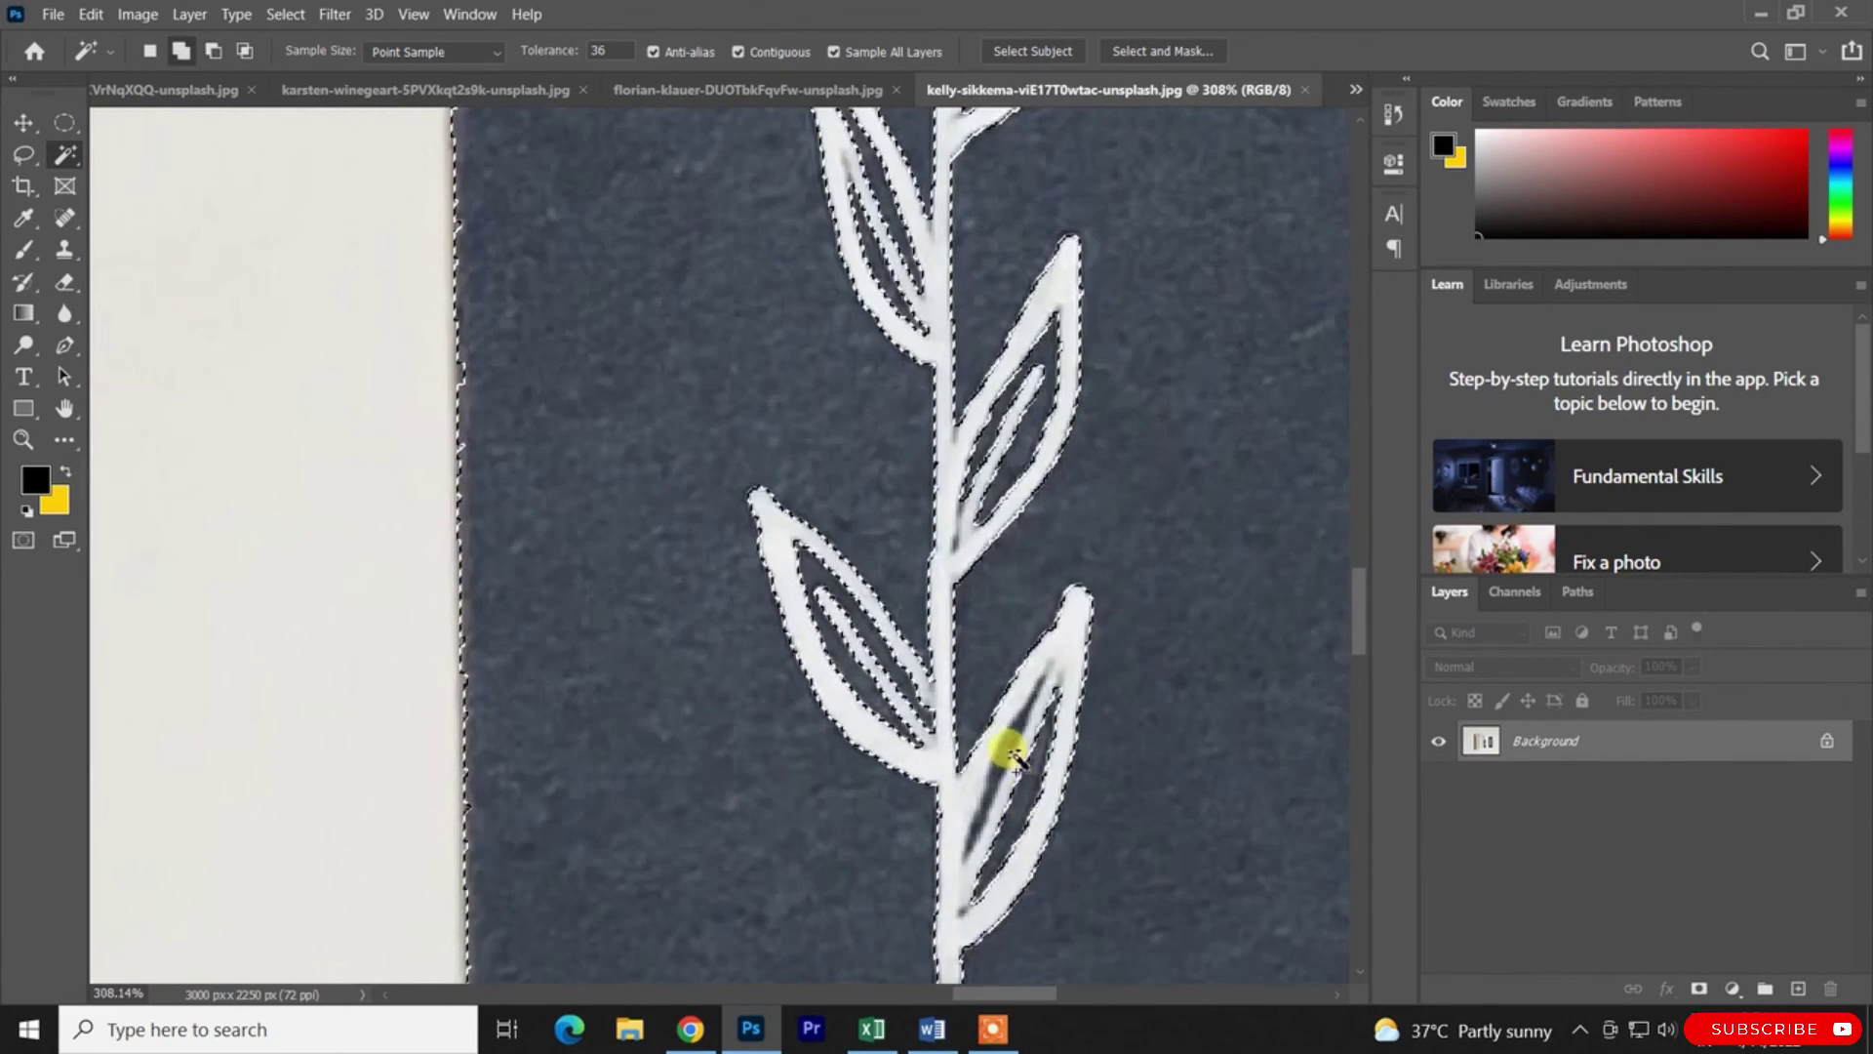
{"action": "key", "text": "ctrl+z"}
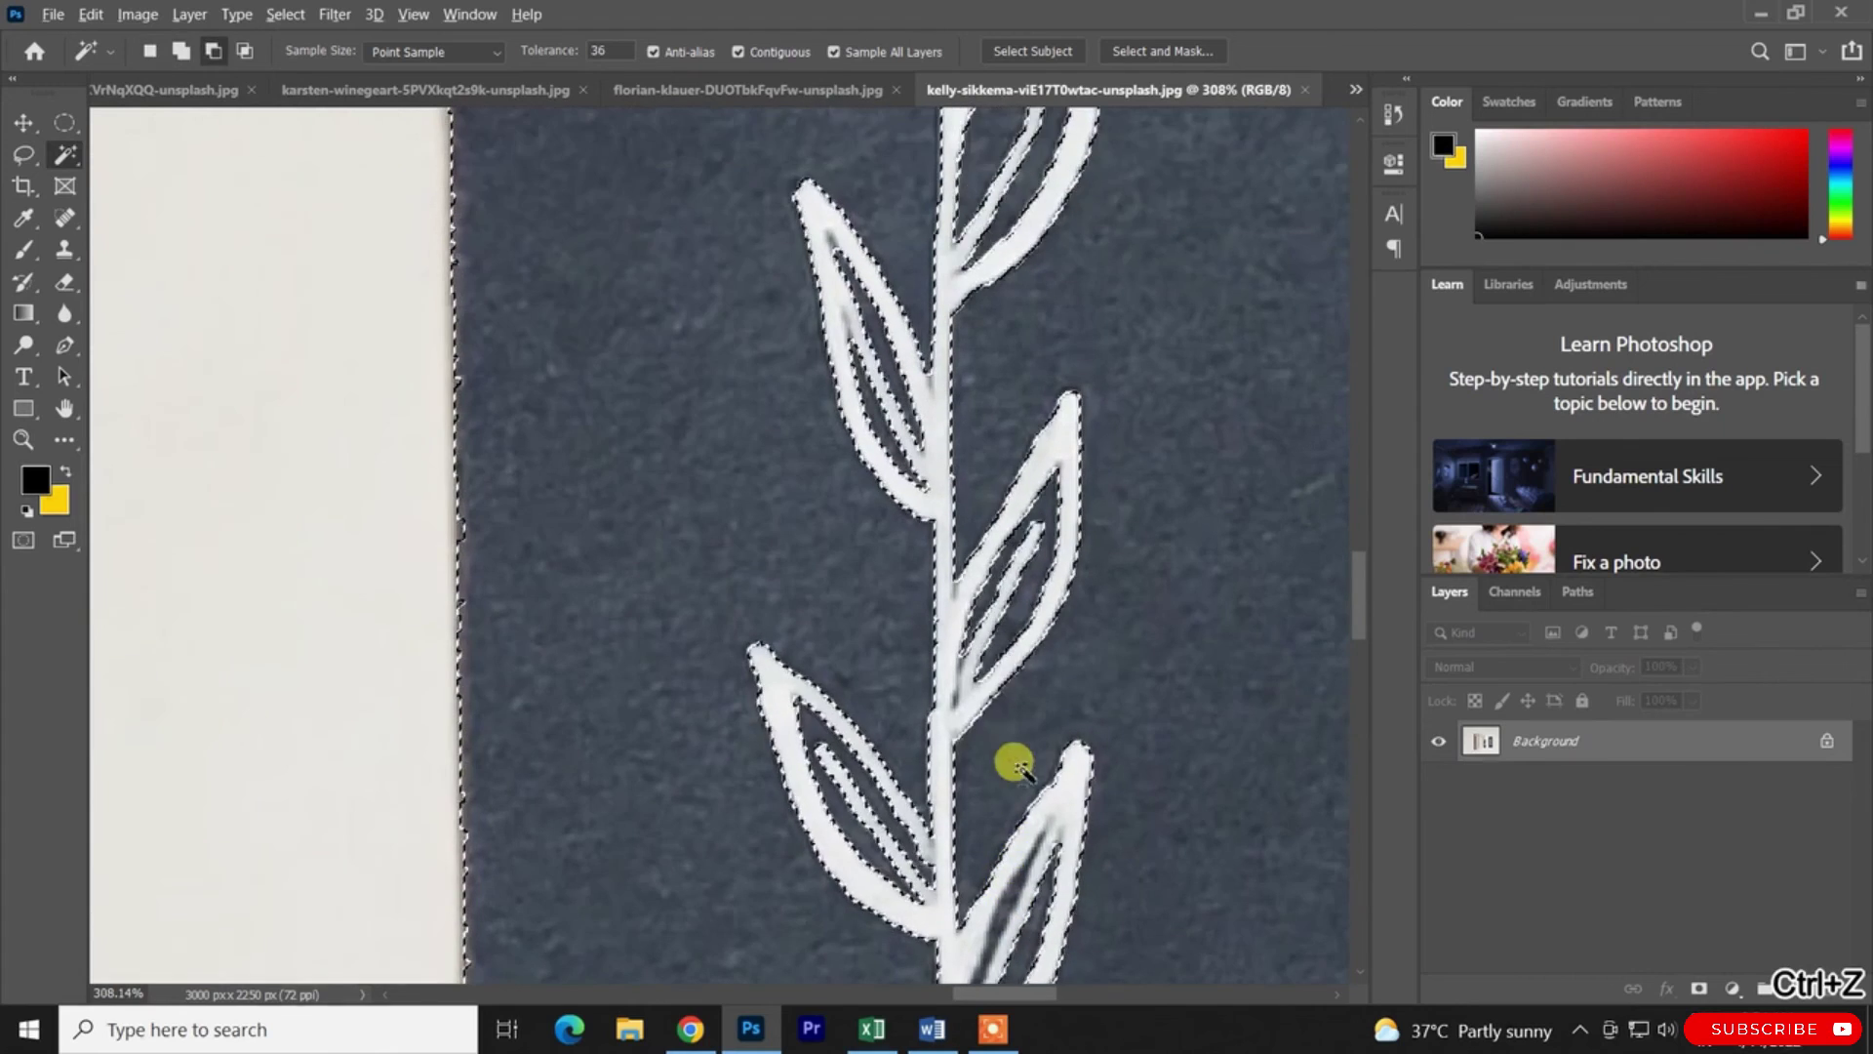
{"action": "scroll", "coordinate": [1015, 781], "scroll_direction": "up", "scroll_amount": 3}
{"action": "scroll", "coordinate": [997, 771], "scroll_direction": "up", "scroll_amount": 1}
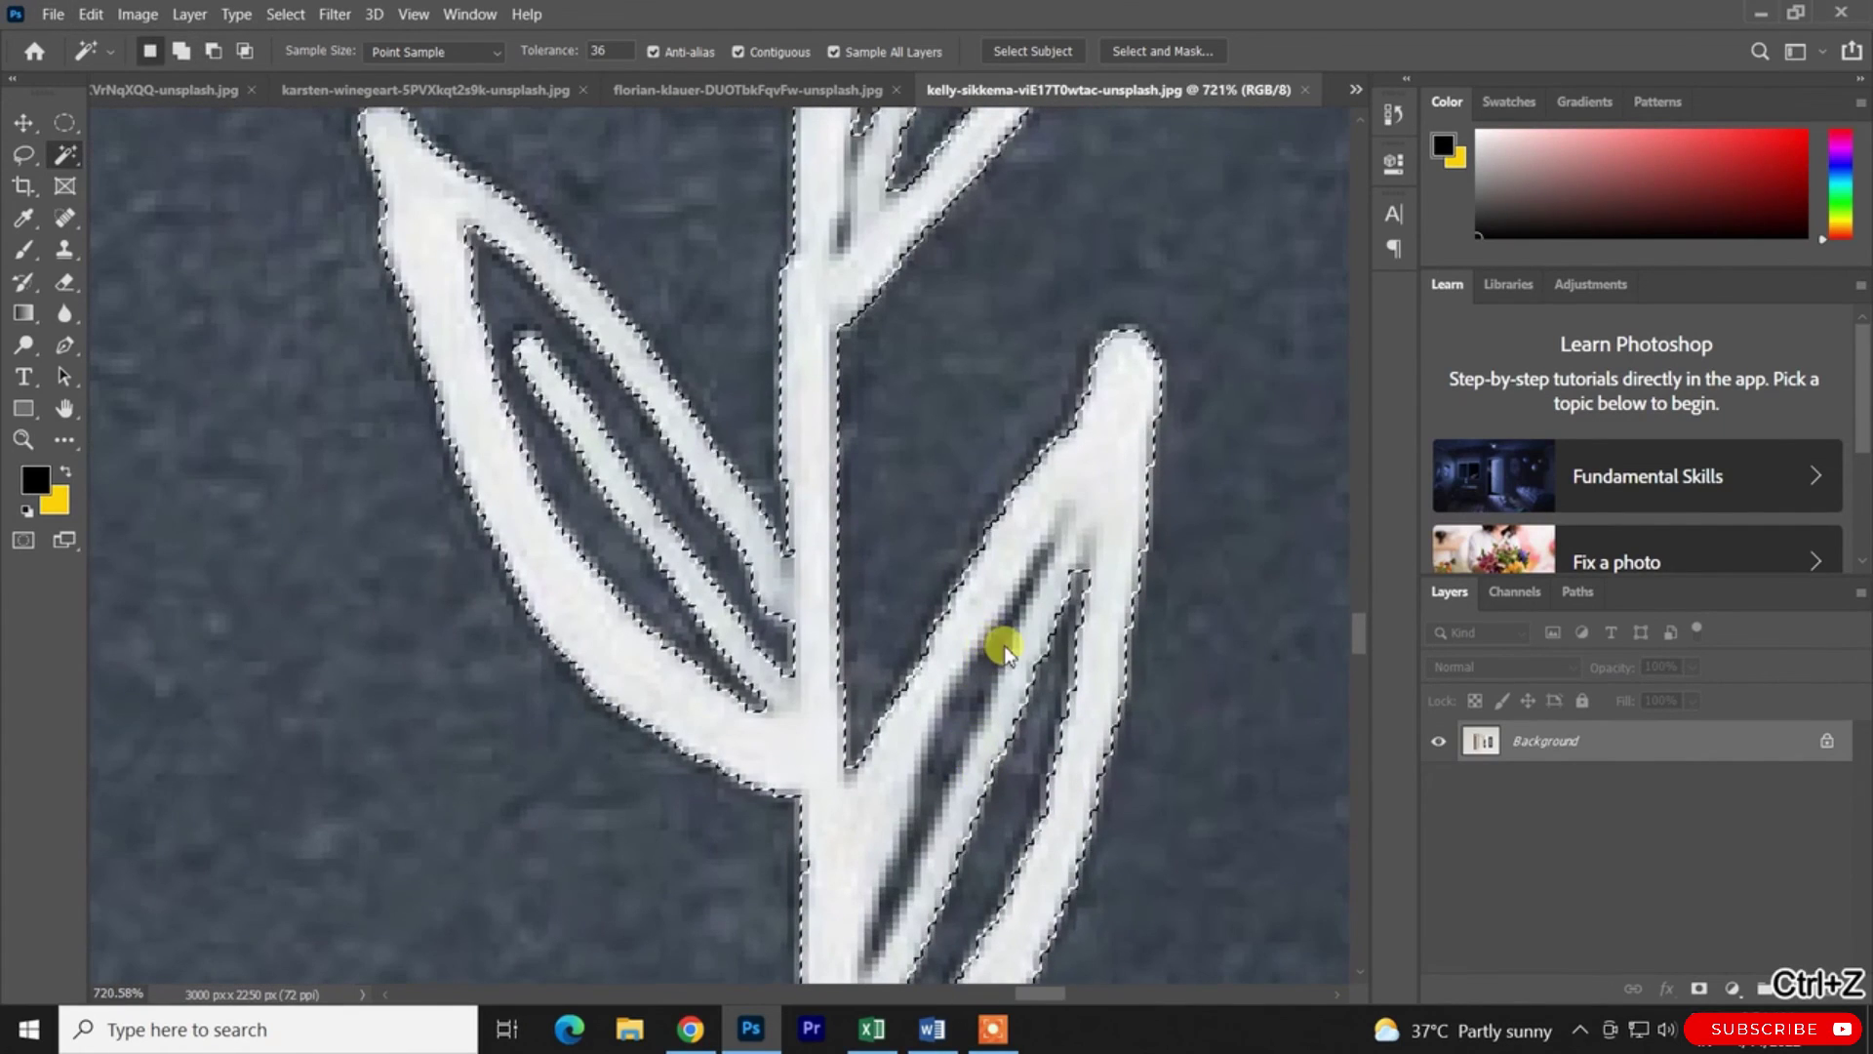
{"action": "scroll", "coordinate": [907, 834], "scroll_direction": "down", "scroll_amount": 5}
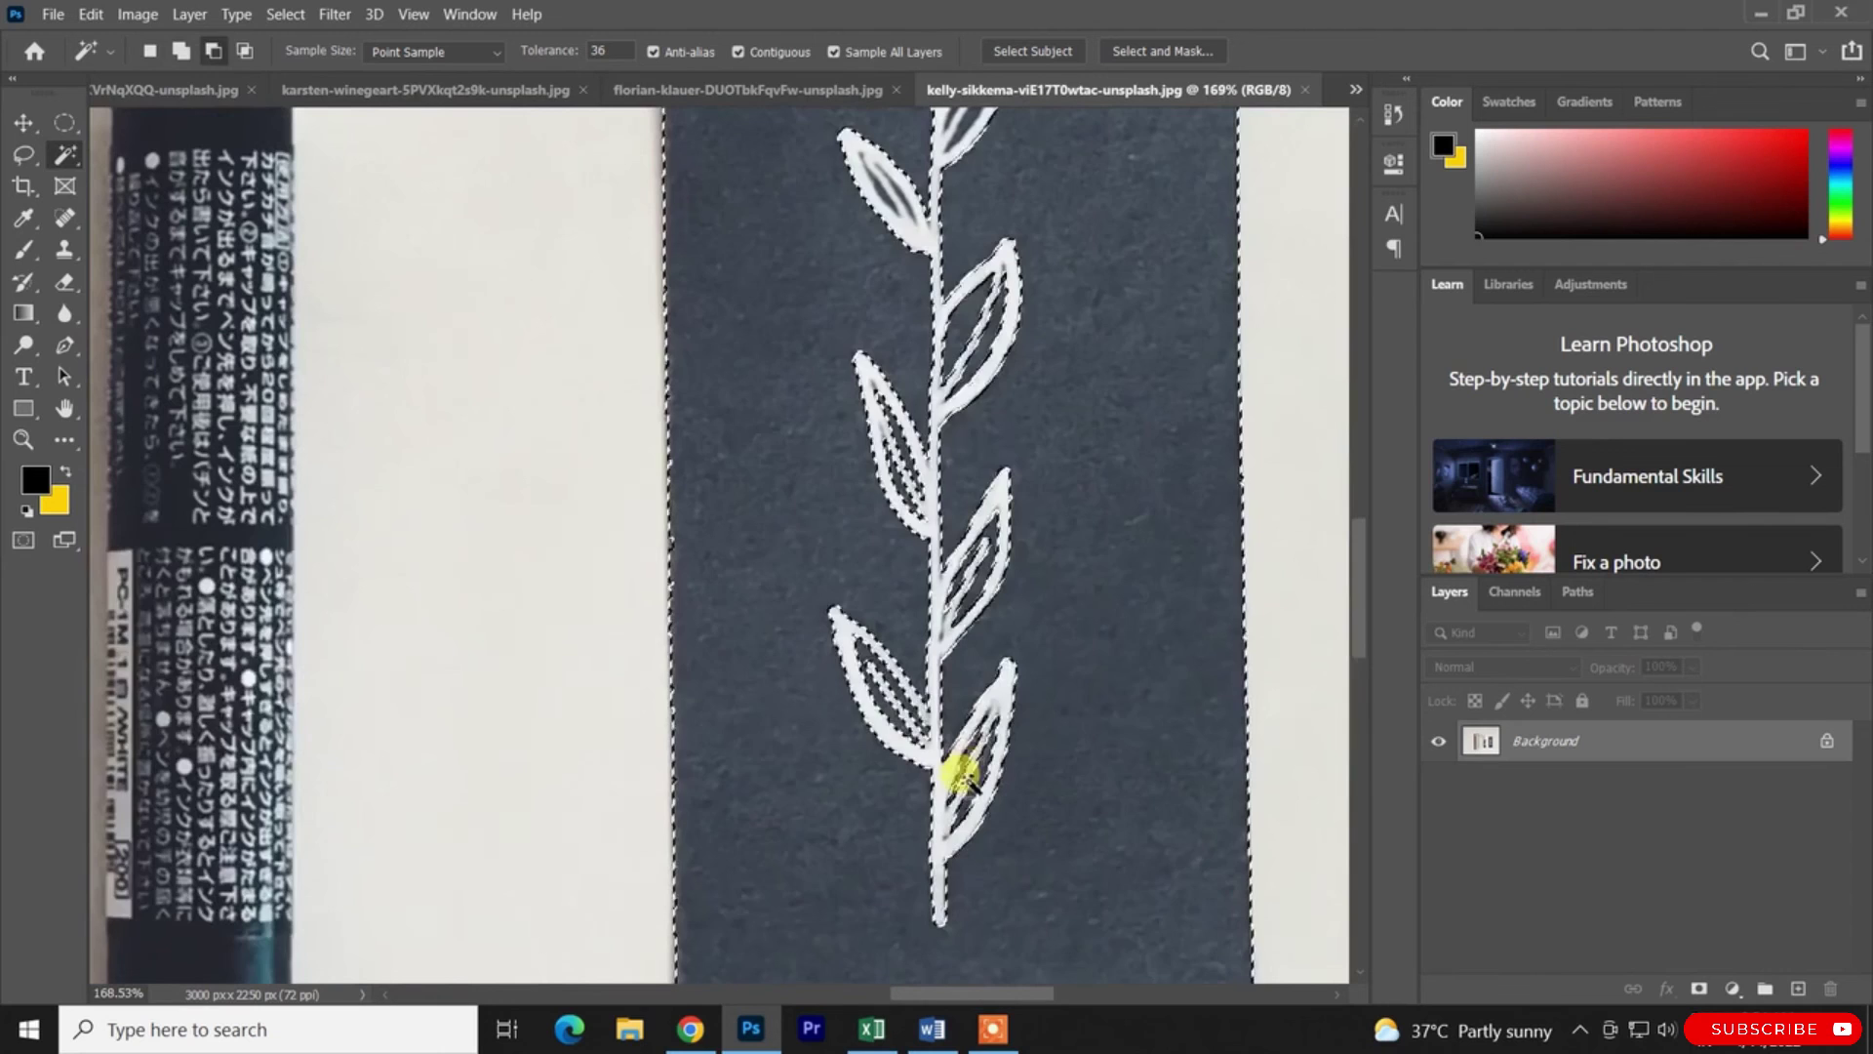
Add the dark areas inside the upper leaves of the drawing to the card selection, and deselect everything
{"action": "scroll", "coordinate": [939, 293], "scroll_direction": "up", "scroll_amount": 2}
{"action": "scroll", "coordinate": [939, 292], "scroll_direction": "up", "scroll_amount": 2}
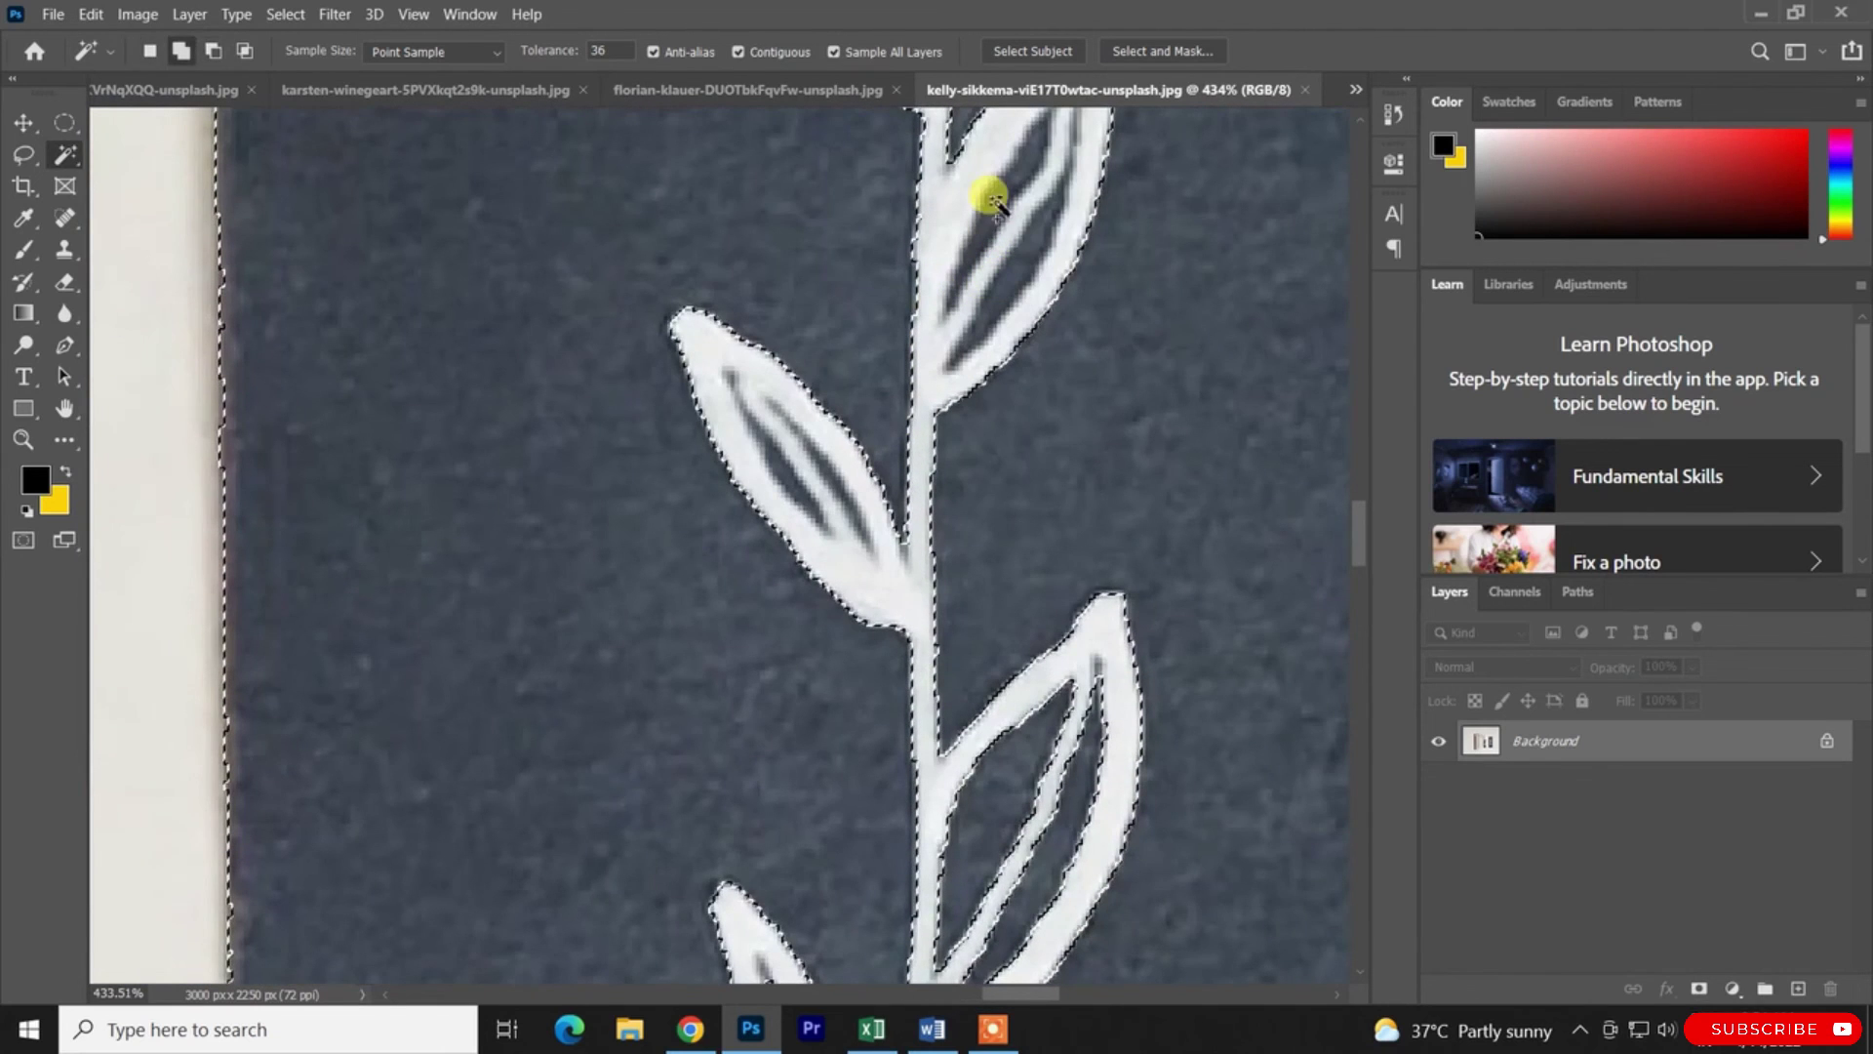
{"action": "left_click", "coordinate": [794, 468], "text": "alt"}
{"action": "scroll", "coordinate": [878, 471], "scroll_direction": "up", "scroll_amount": 3}
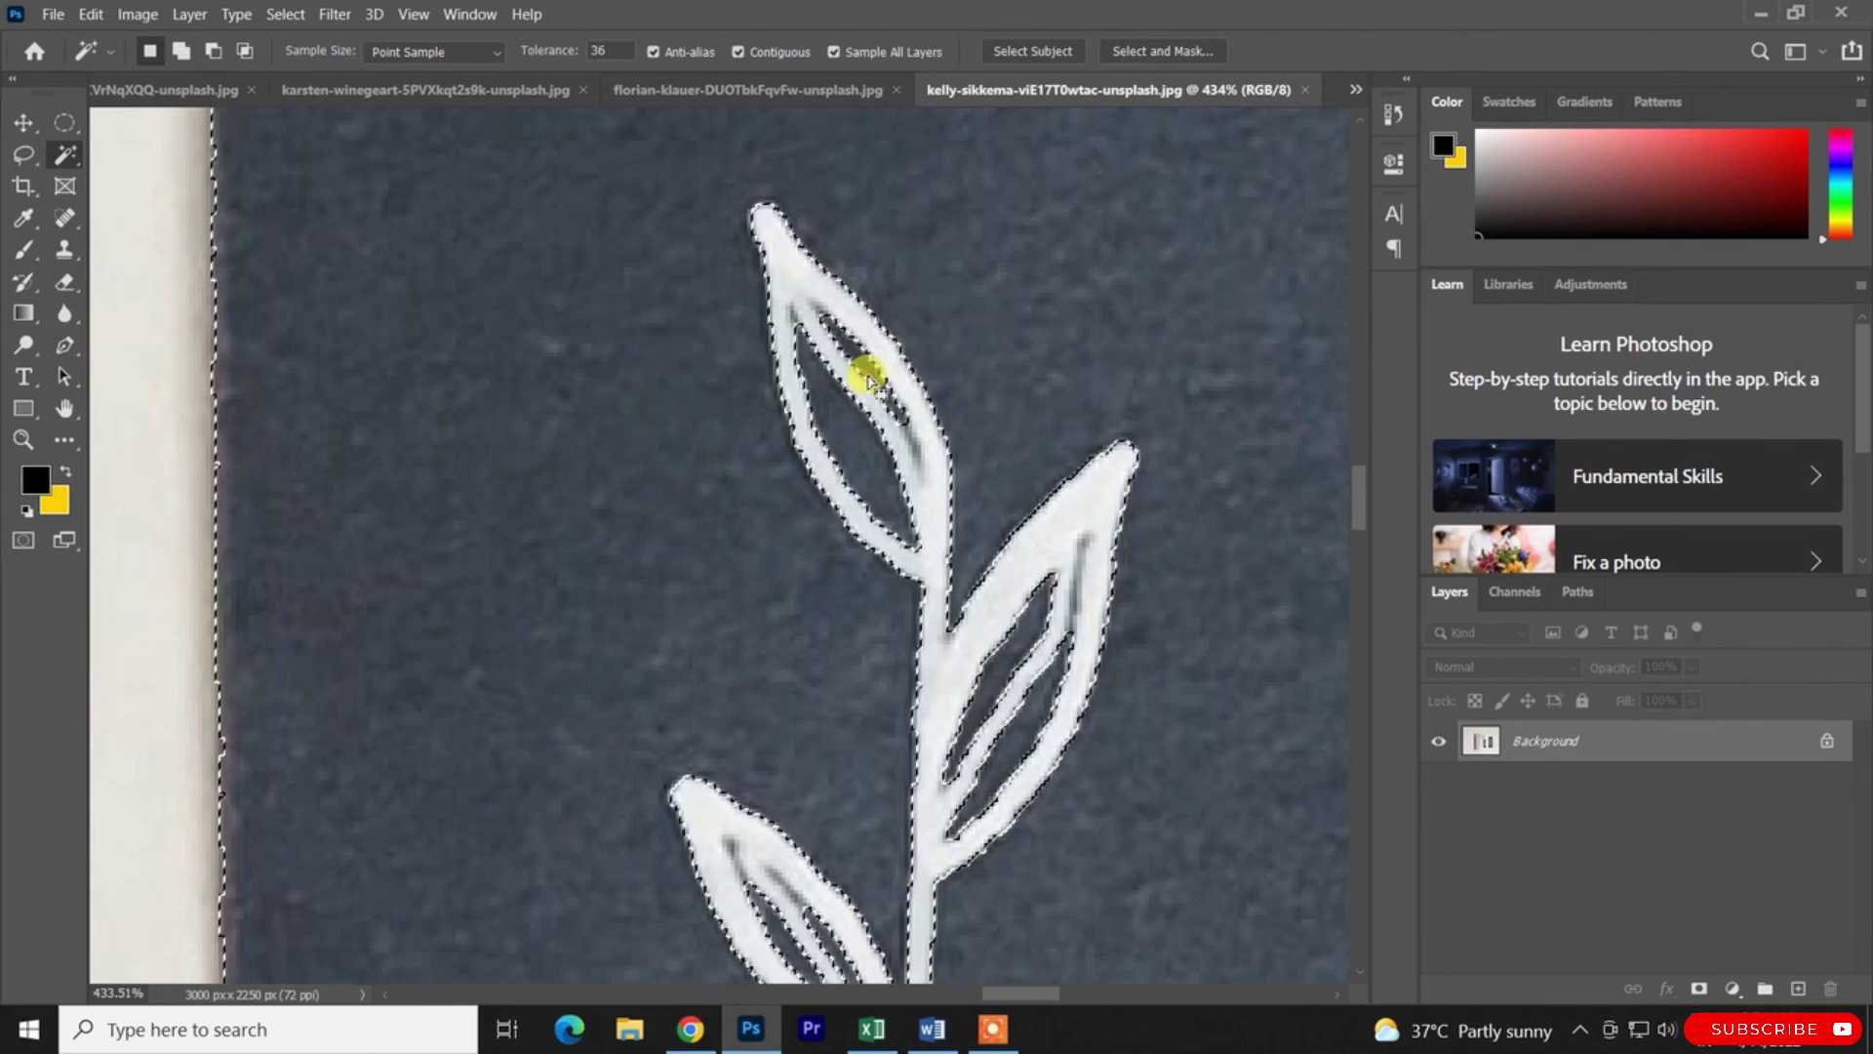
{"action": "scroll", "coordinate": [859, 390], "scroll_direction": "down", "scroll_amount": 5}
{"action": "key", "text": "ctrl+z"}
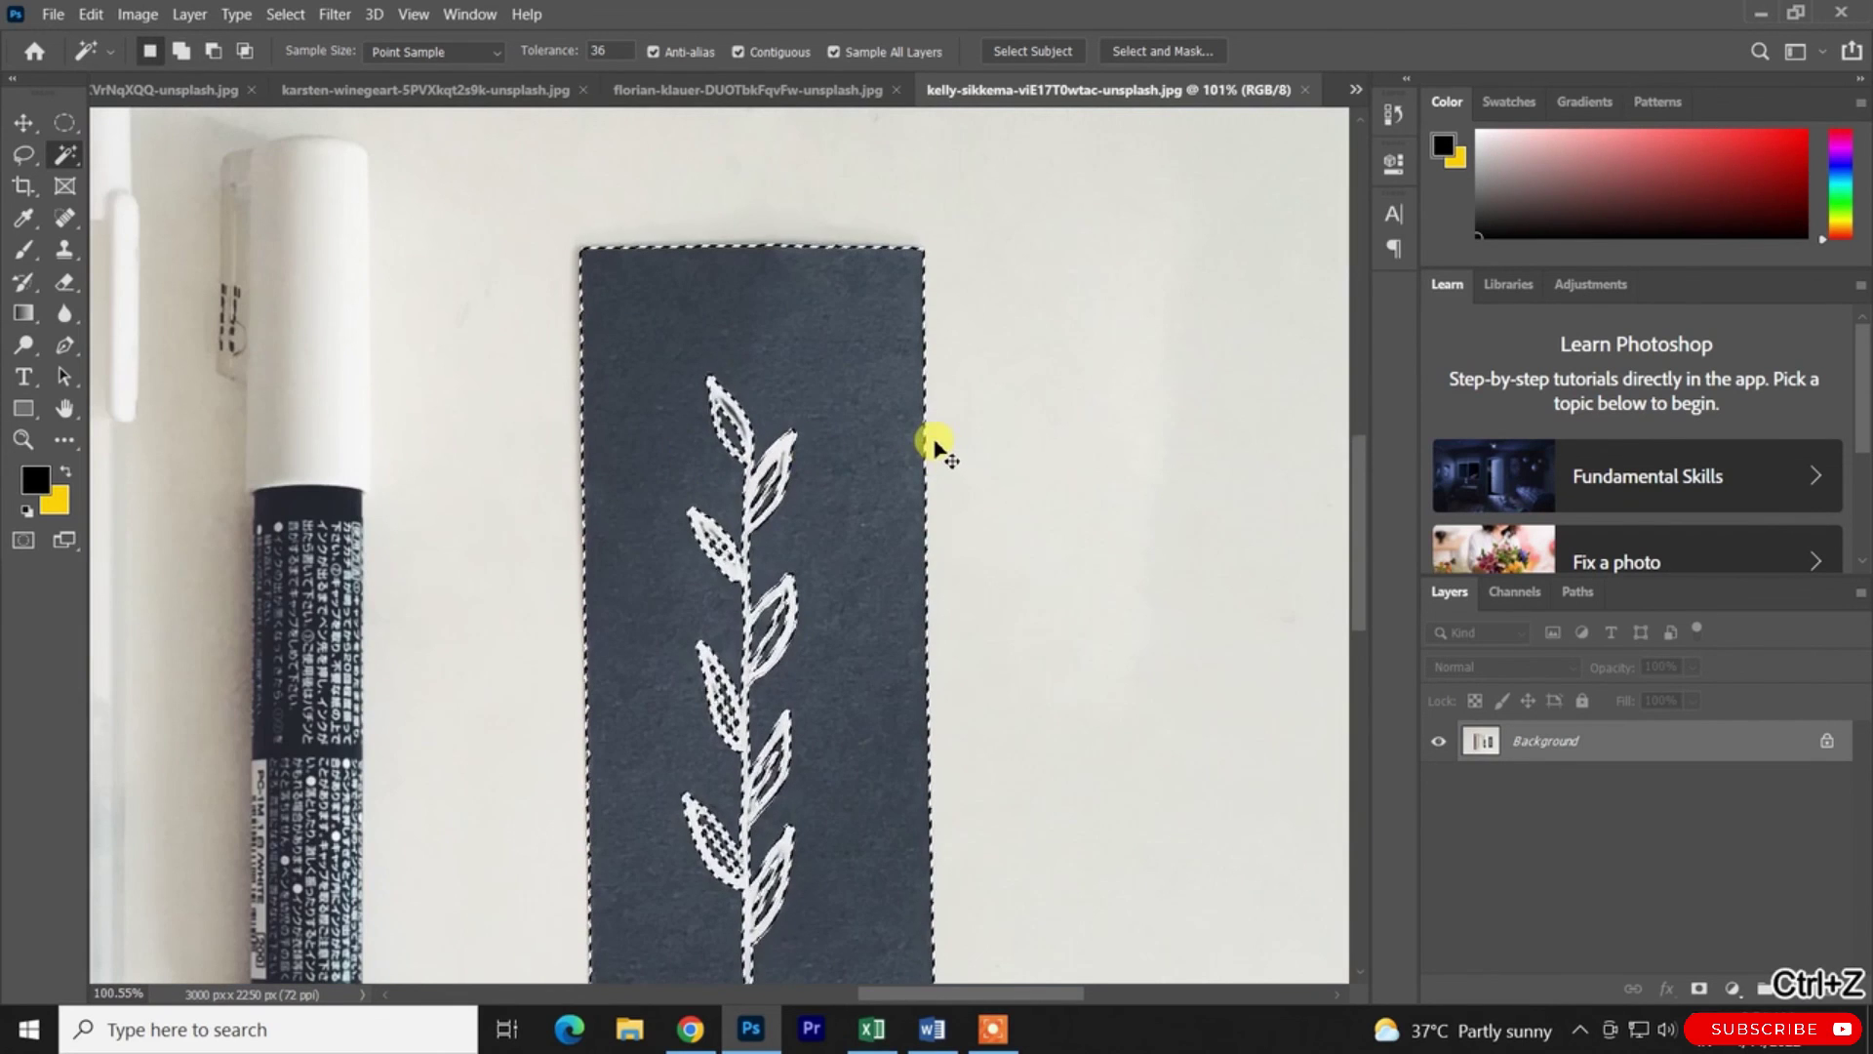
{"action": "key", "text": "ctrl+d"}
{"action": "scroll", "coordinate": [802, 456], "scroll_direction": "down", "scroll_amount": 2}
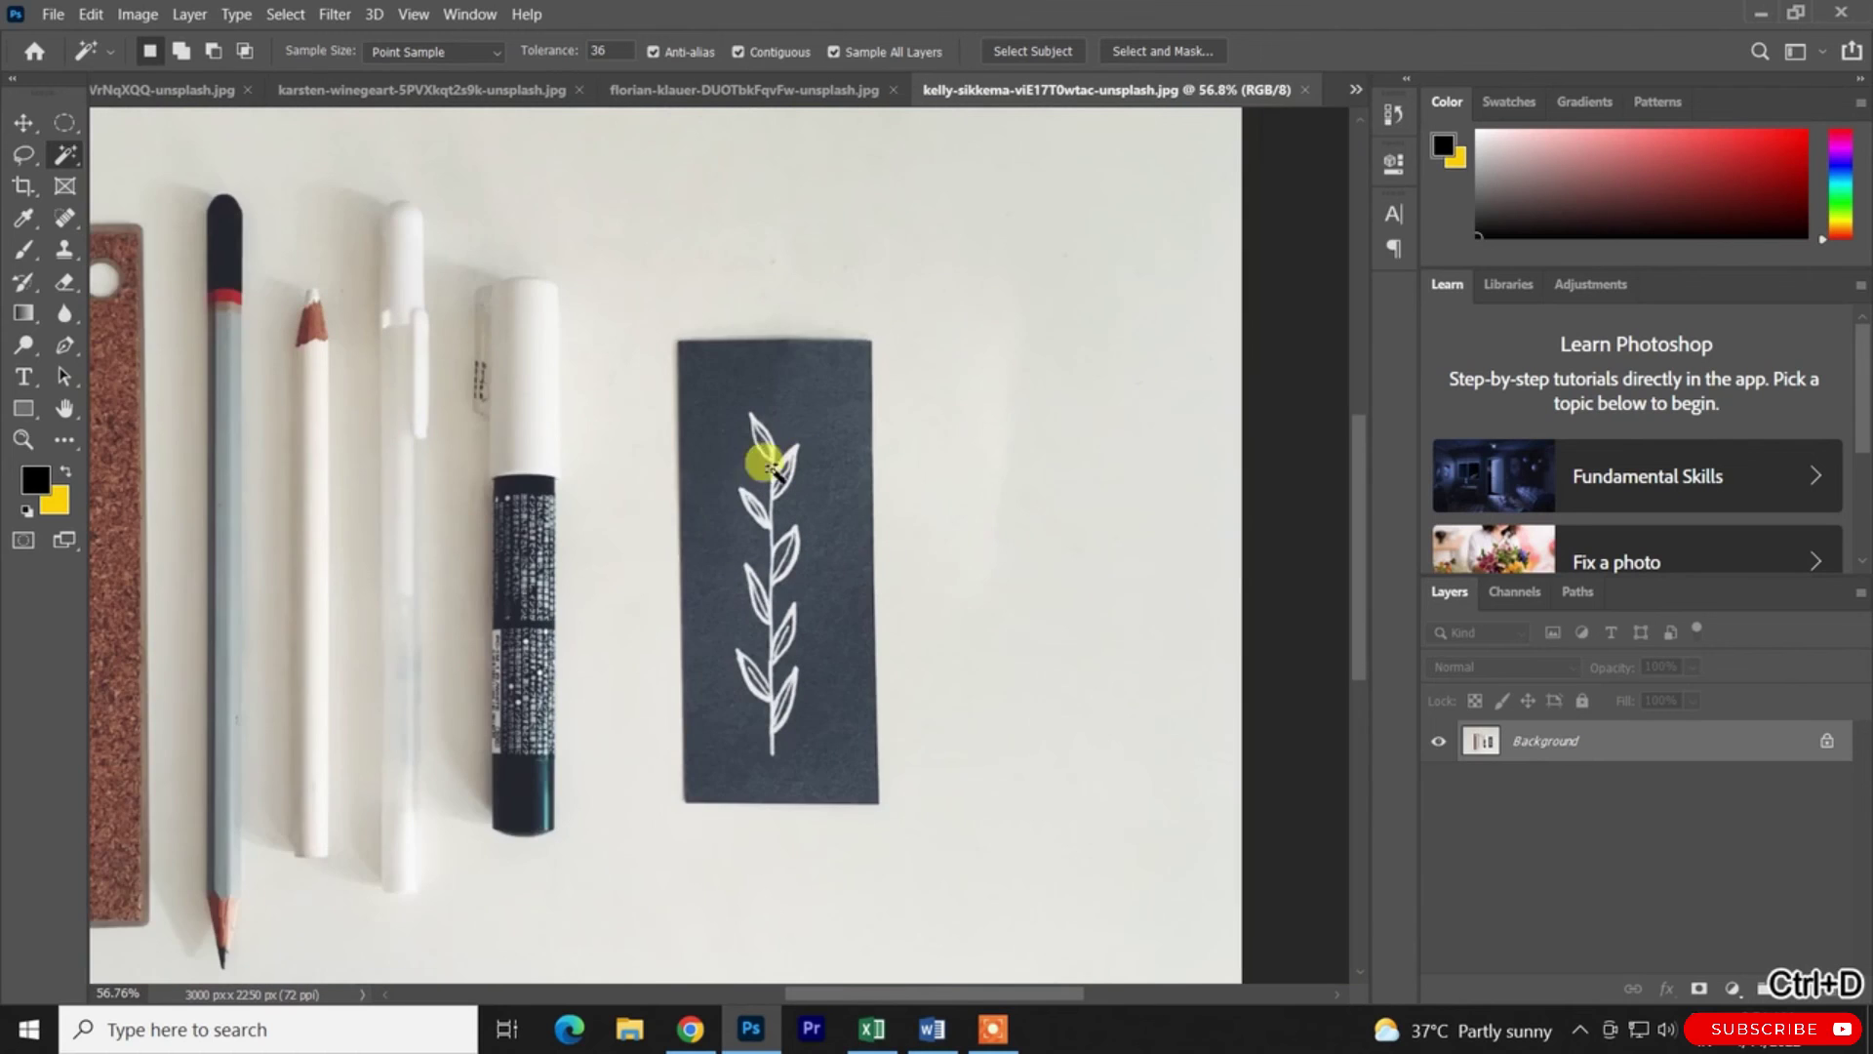
Try Magic Wand selections on the grey pencil's dark cap and the thick pen's label at a tolerance of 36, undoing each
{"action": "scroll", "coordinate": [354, 511], "scroll_direction": "up", "scroll_amount": 1}
{"action": "left_click_drag", "start_coordinate": [475, 497], "coordinate": [633, 533]}
{"action": "scroll", "coordinate": [634, 532], "scroll_direction": "down", "scroll_amount": 2}
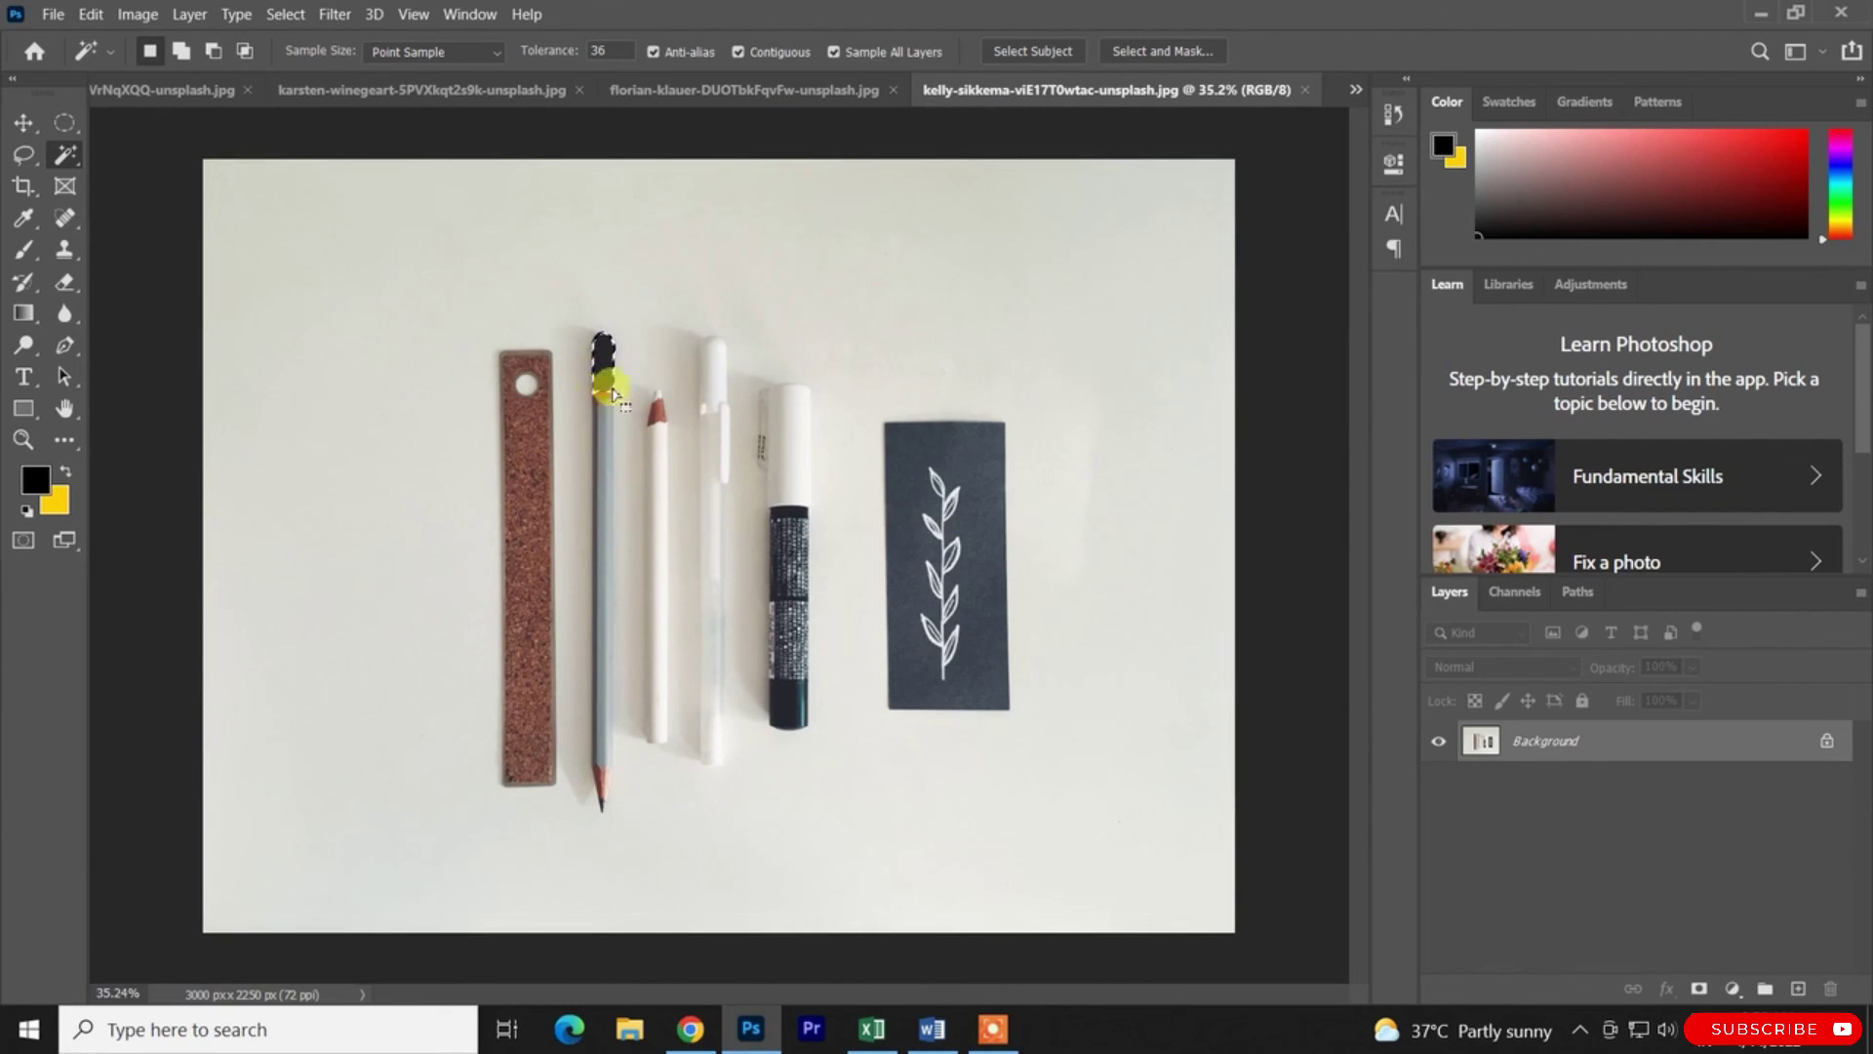
{"action": "key", "text": "ctrl+z"}
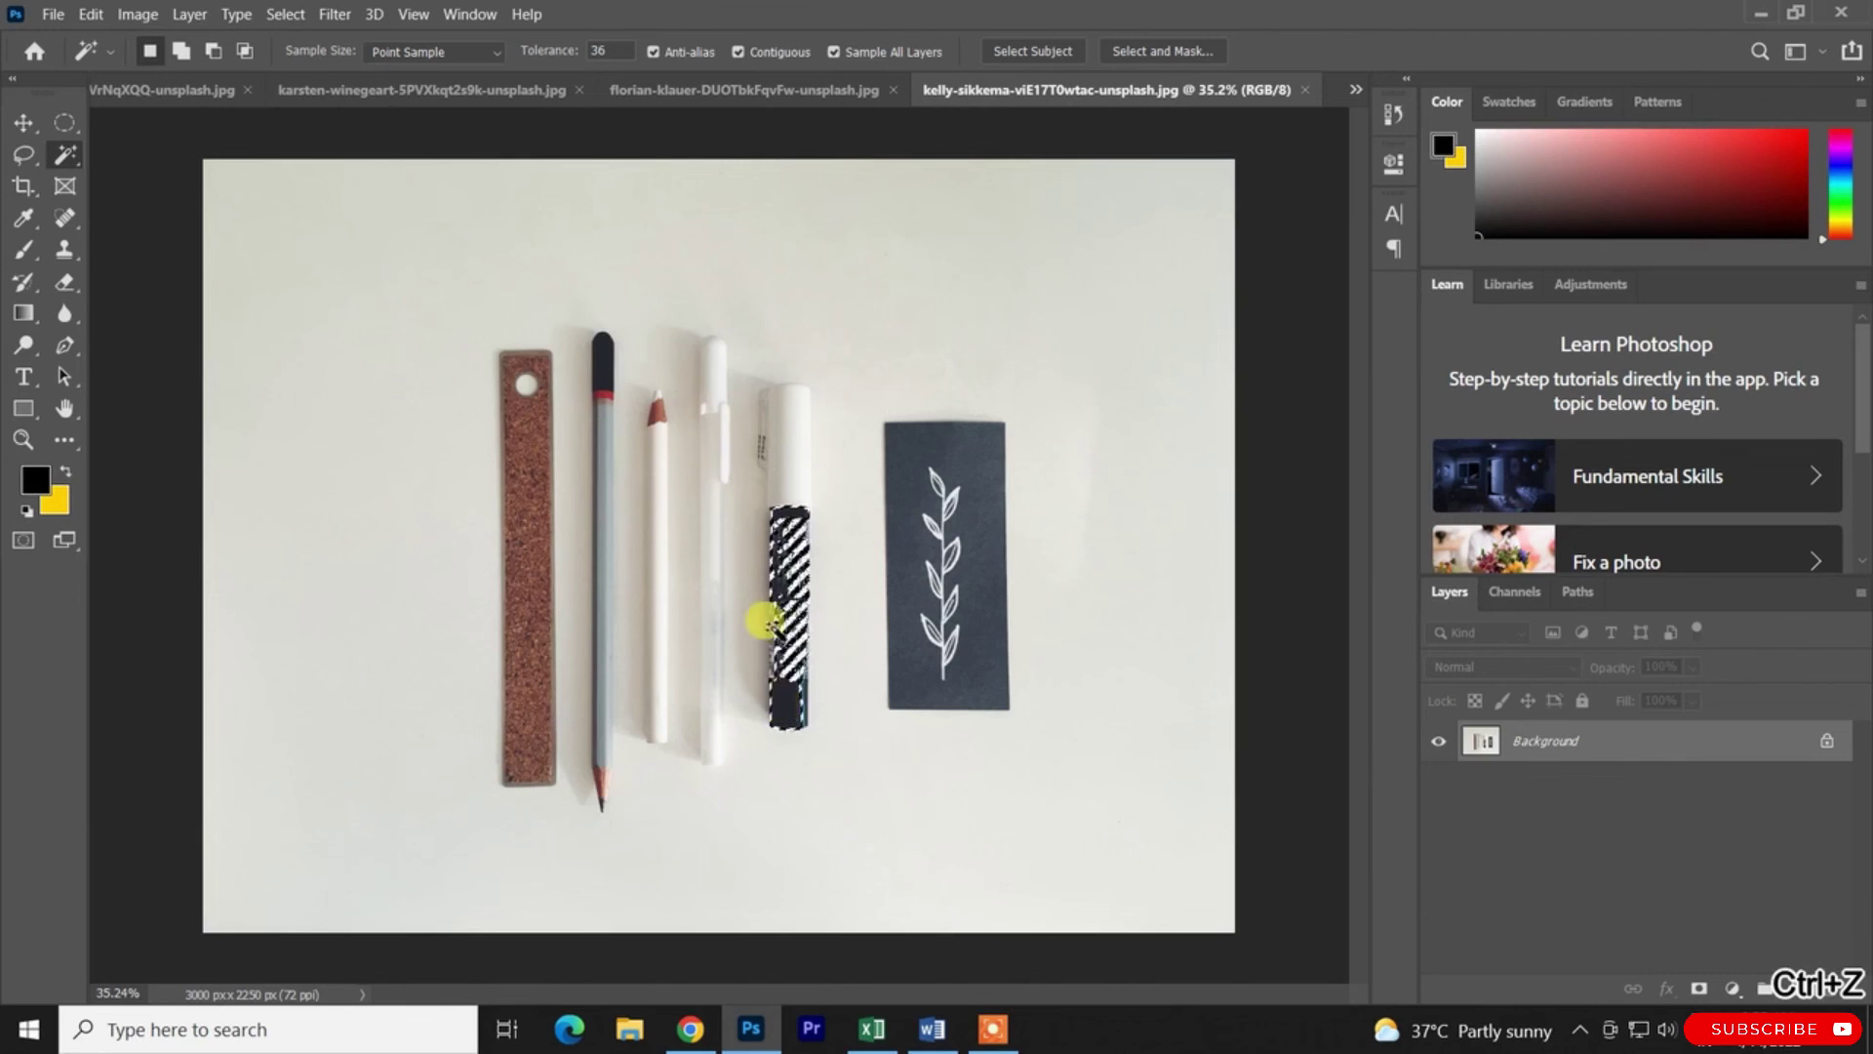
{"action": "scroll", "coordinate": [776, 683], "scroll_direction": "up", "scroll_amount": 3}
{"action": "scroll", "coordinate": [820, 502], "scroll_direction": "down", "scroll_amount": 3}
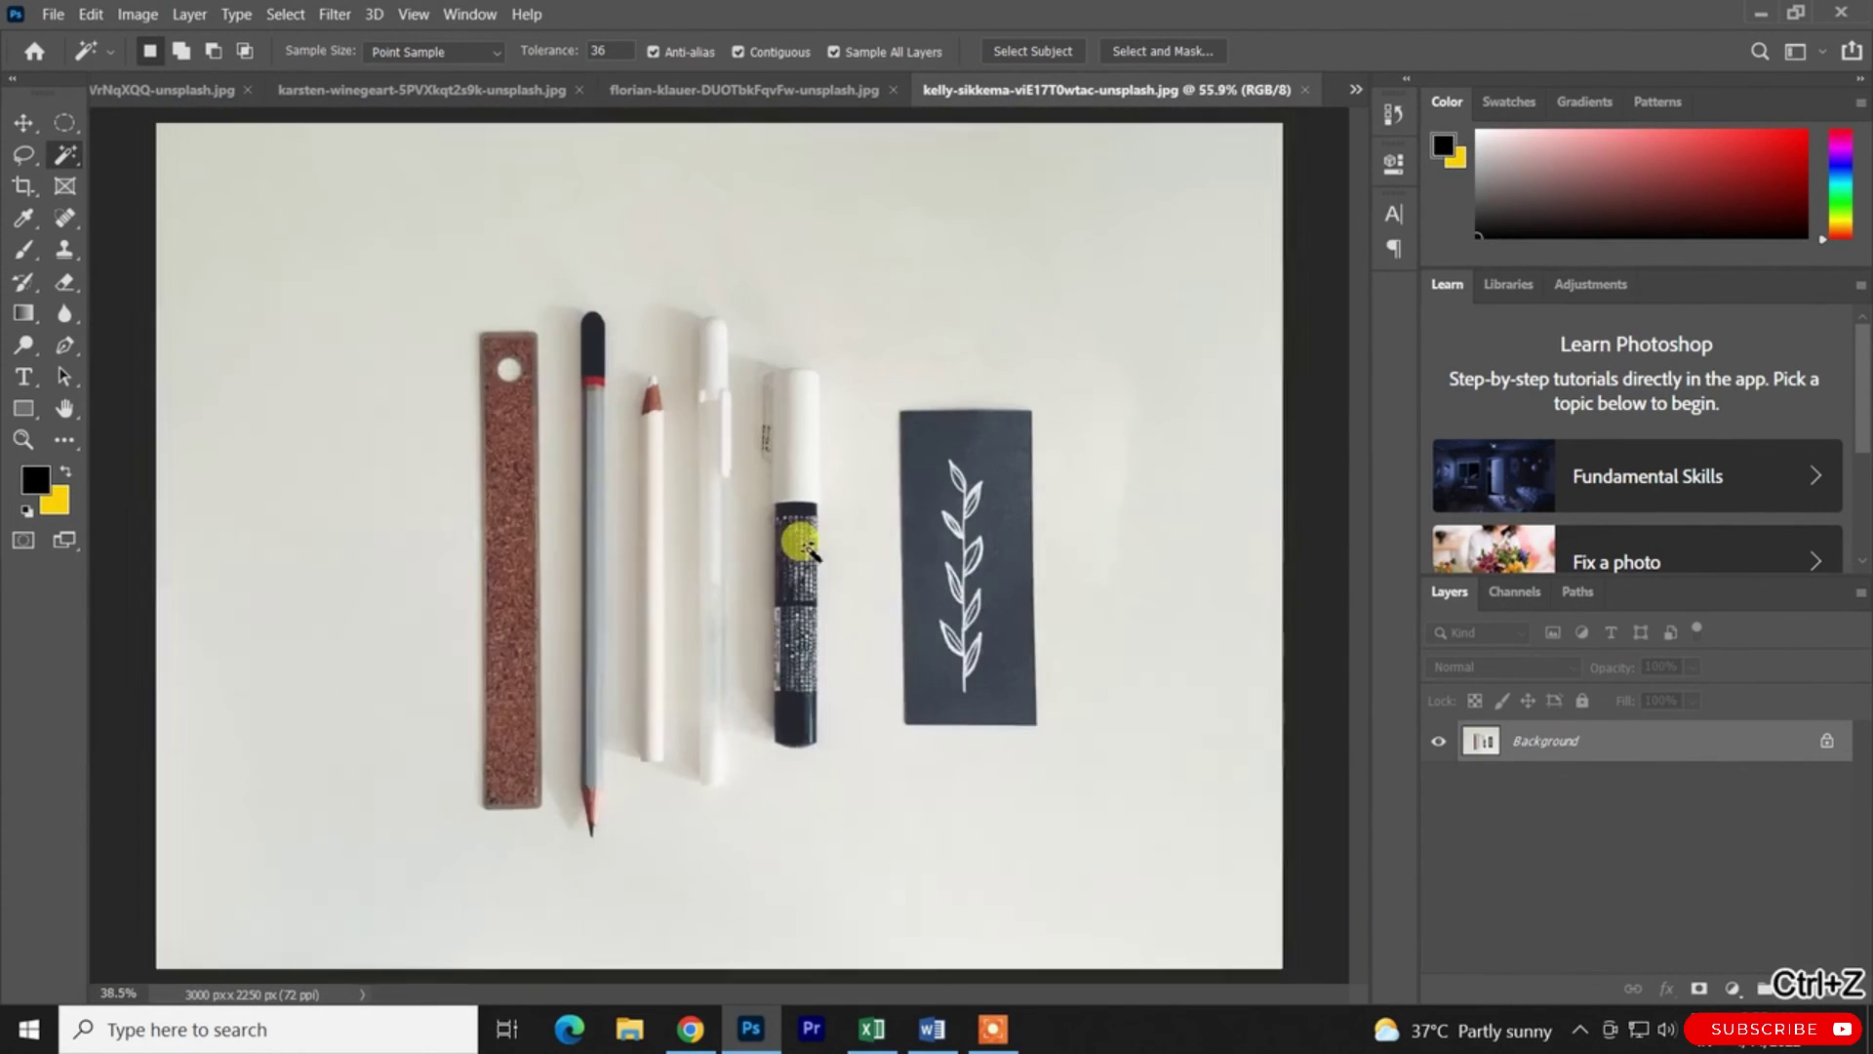
Try selecting the cork ruler with the Magic Wand at tolerances of 36 and 85, undoing each selection
{"action": "left_click", "coordinate": [529, 503]}
{"action": "key", "text": "ctrl+z"}
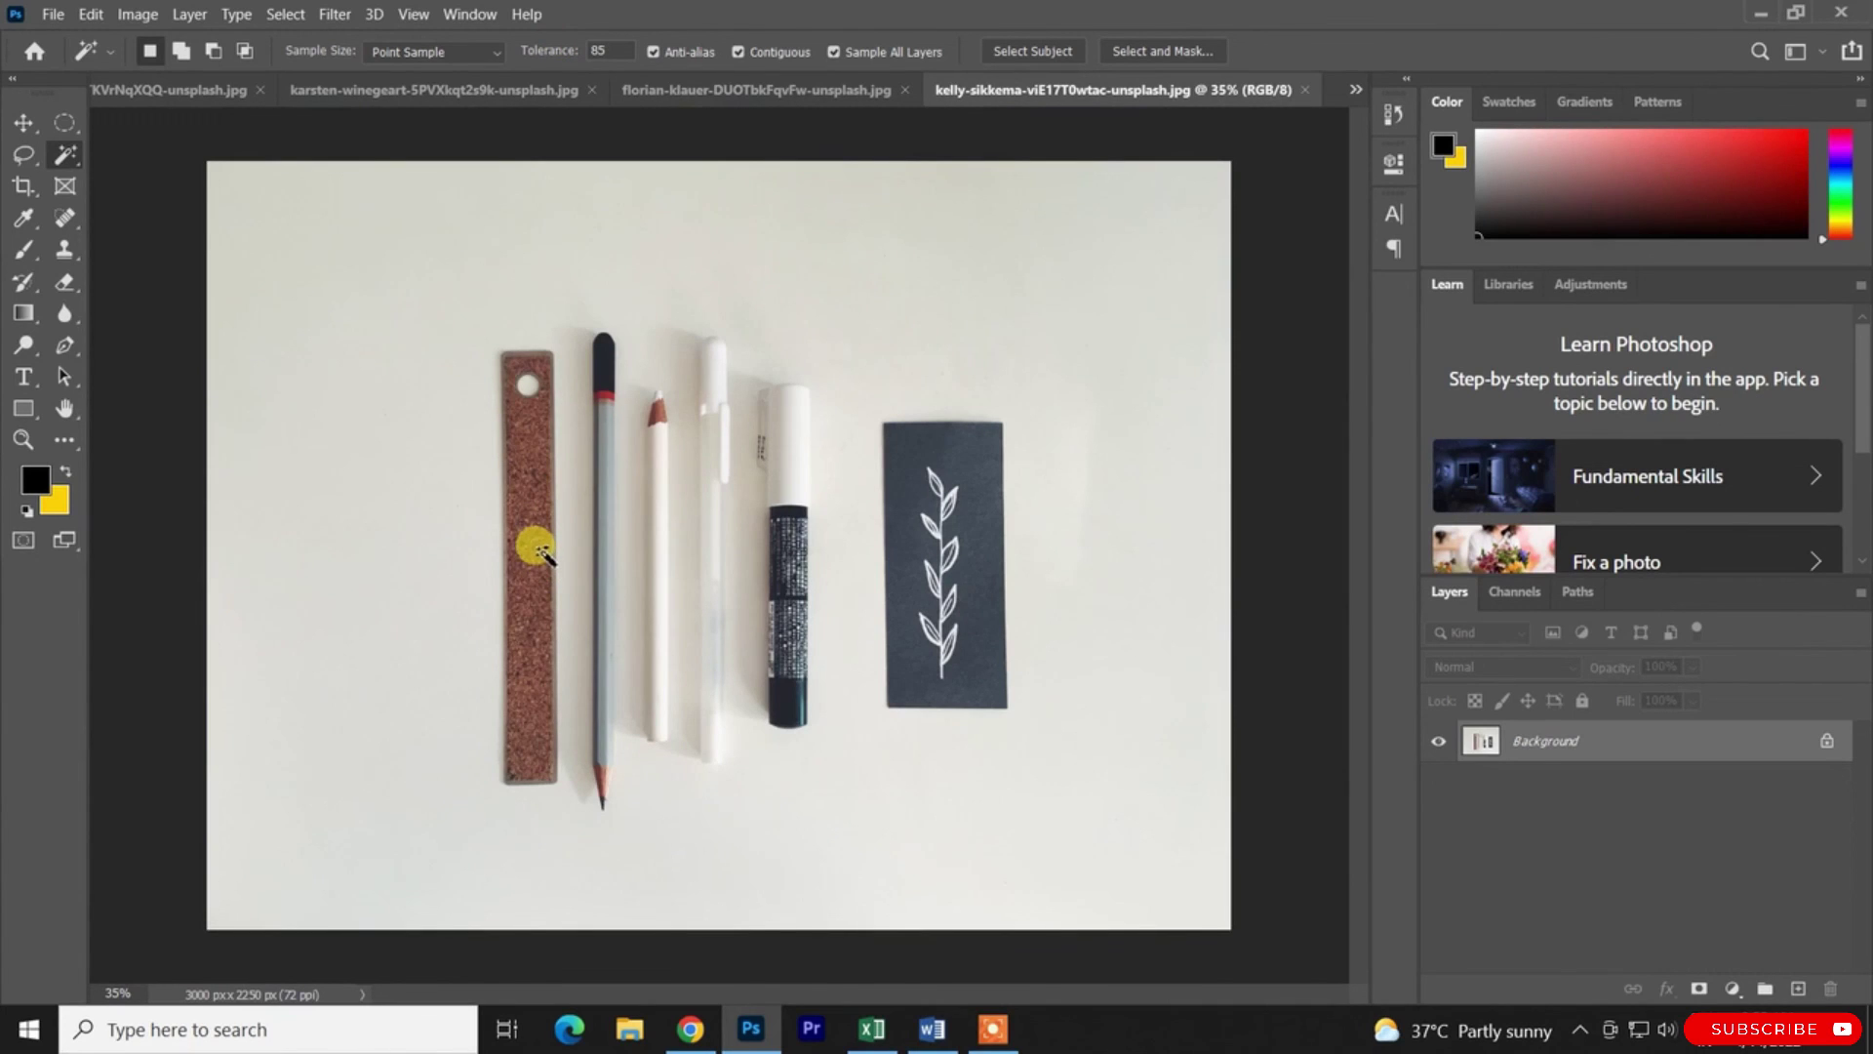
{"action": "left_click", "coordinate": [543, 555]}
{"action": "key", "text": "ctrl+z"}
Try selecting the cork ruler at a tolerance of 25, inspect the speckled gaps up close, and undo the selection
{"action": "left_click", "coordinate": [534, 56]}
{"action": "type", "text": "25"}
{"action": "left_click", "coordinate": [528, 575]}
{"action": "scroll", "coordinate": [522, 574], "scroll_direction": "up", "scroll_amount": 5}
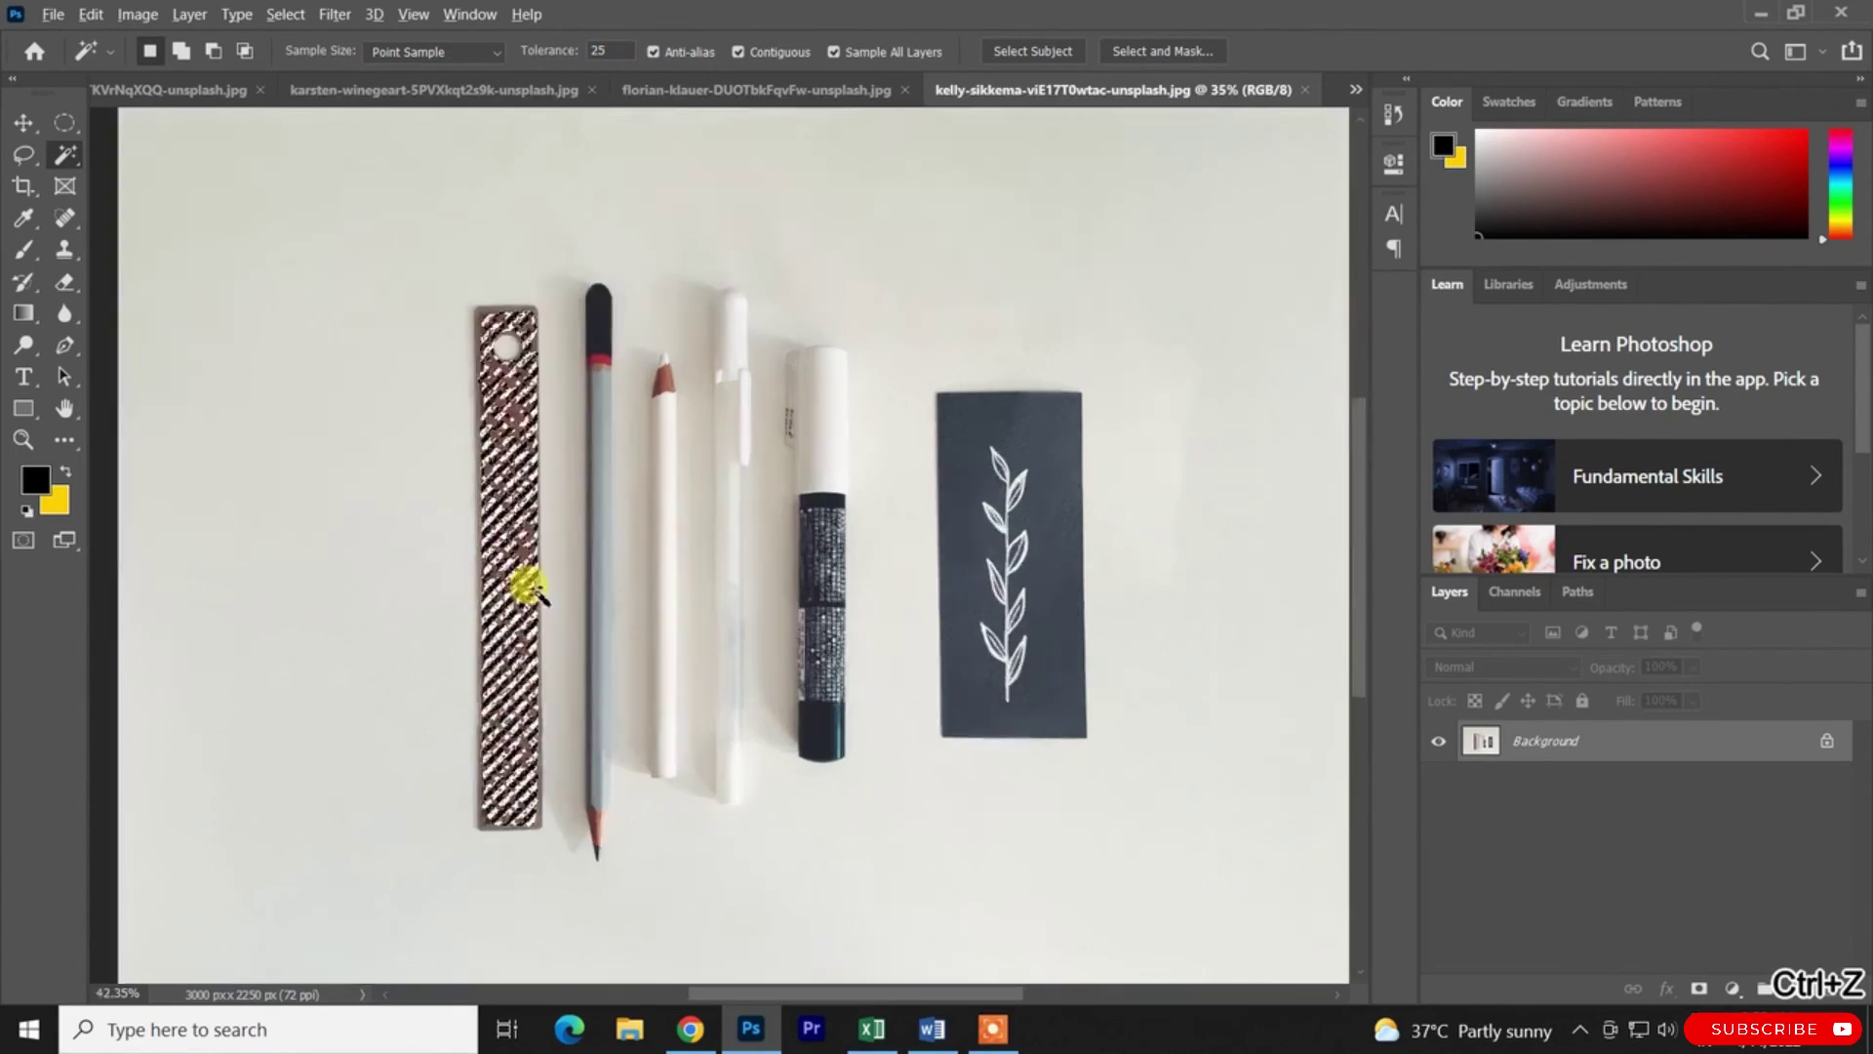
{"action": "scroll", "coordinate": [517, 571], "scroll_direction": "up", "scroll_amount": 6}
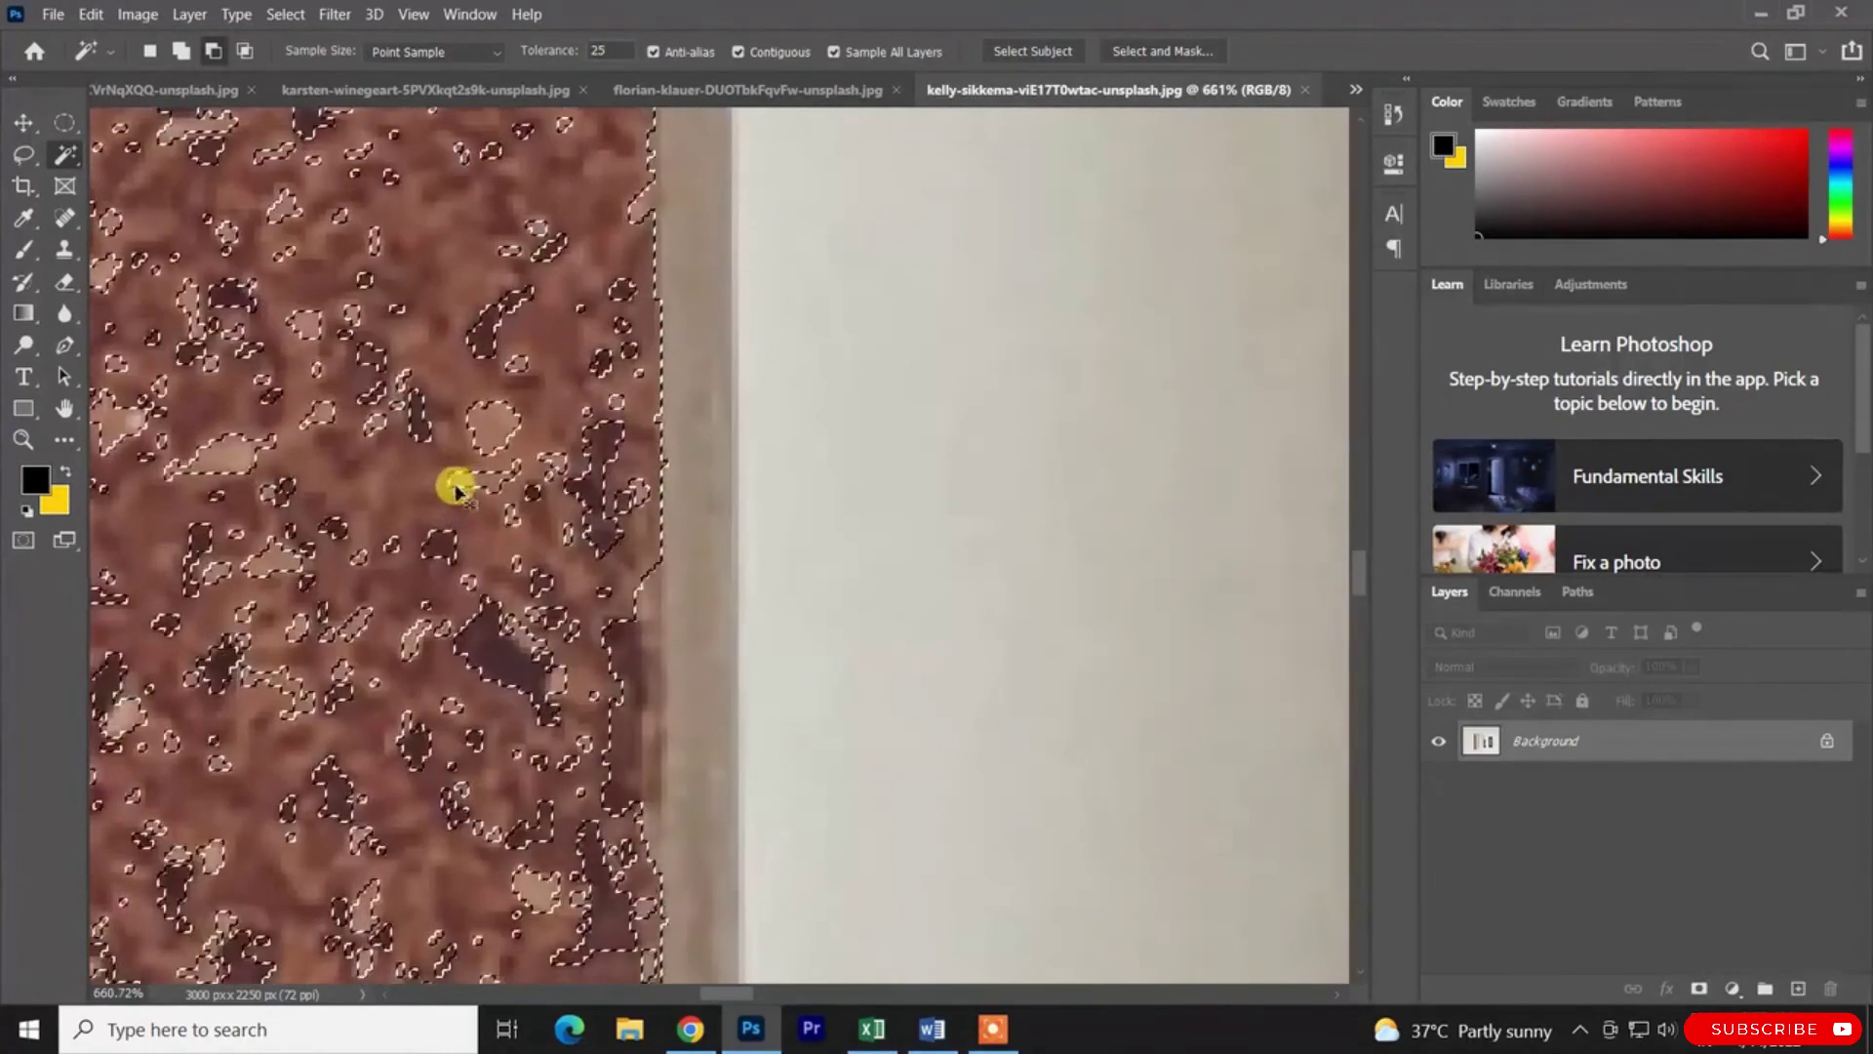
{"action": "left_click", "coordinate": [485, 427]}
{"action": "key", "text": "ctrl+z"}
{"action": "scroll", "coordinate": [466, 427], "scroll_direction": "down", "scroll_amount": 3}
{"action": "left_click", "coordinate": [428, 387]}
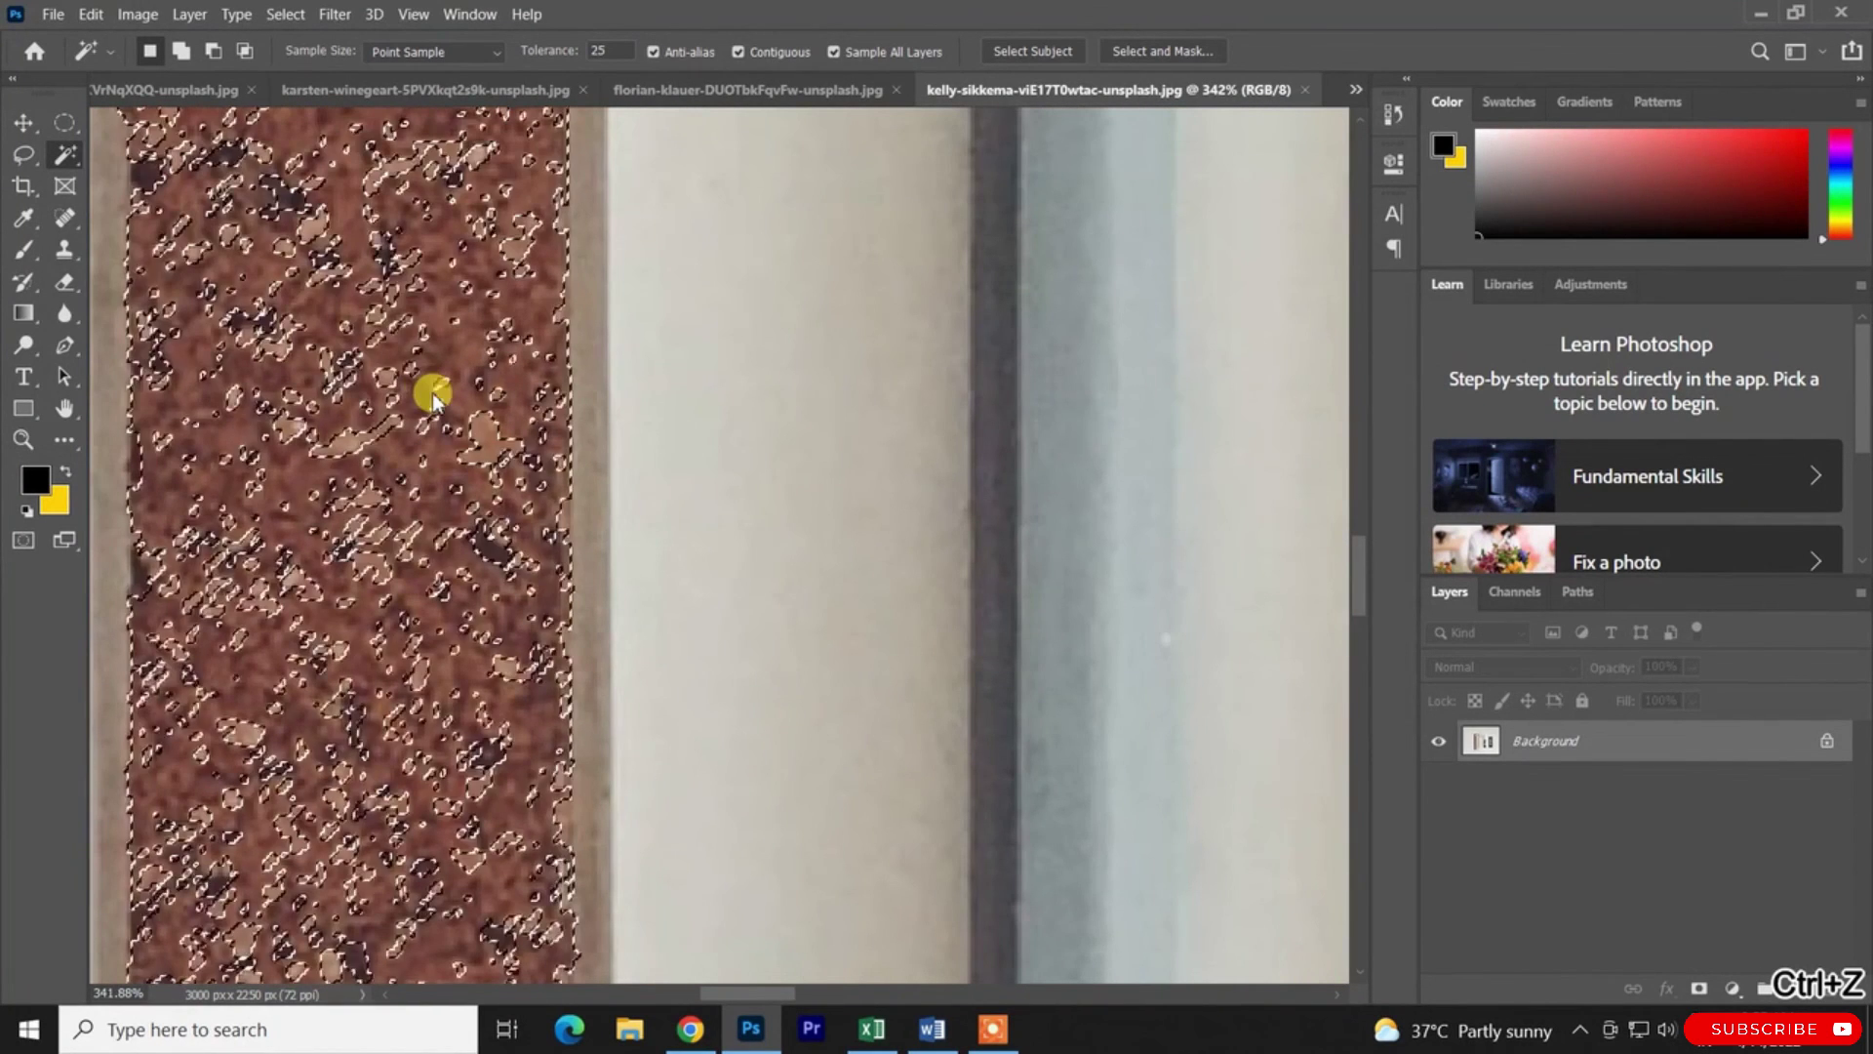
{"action": "key", "text": "ctrl+z"}
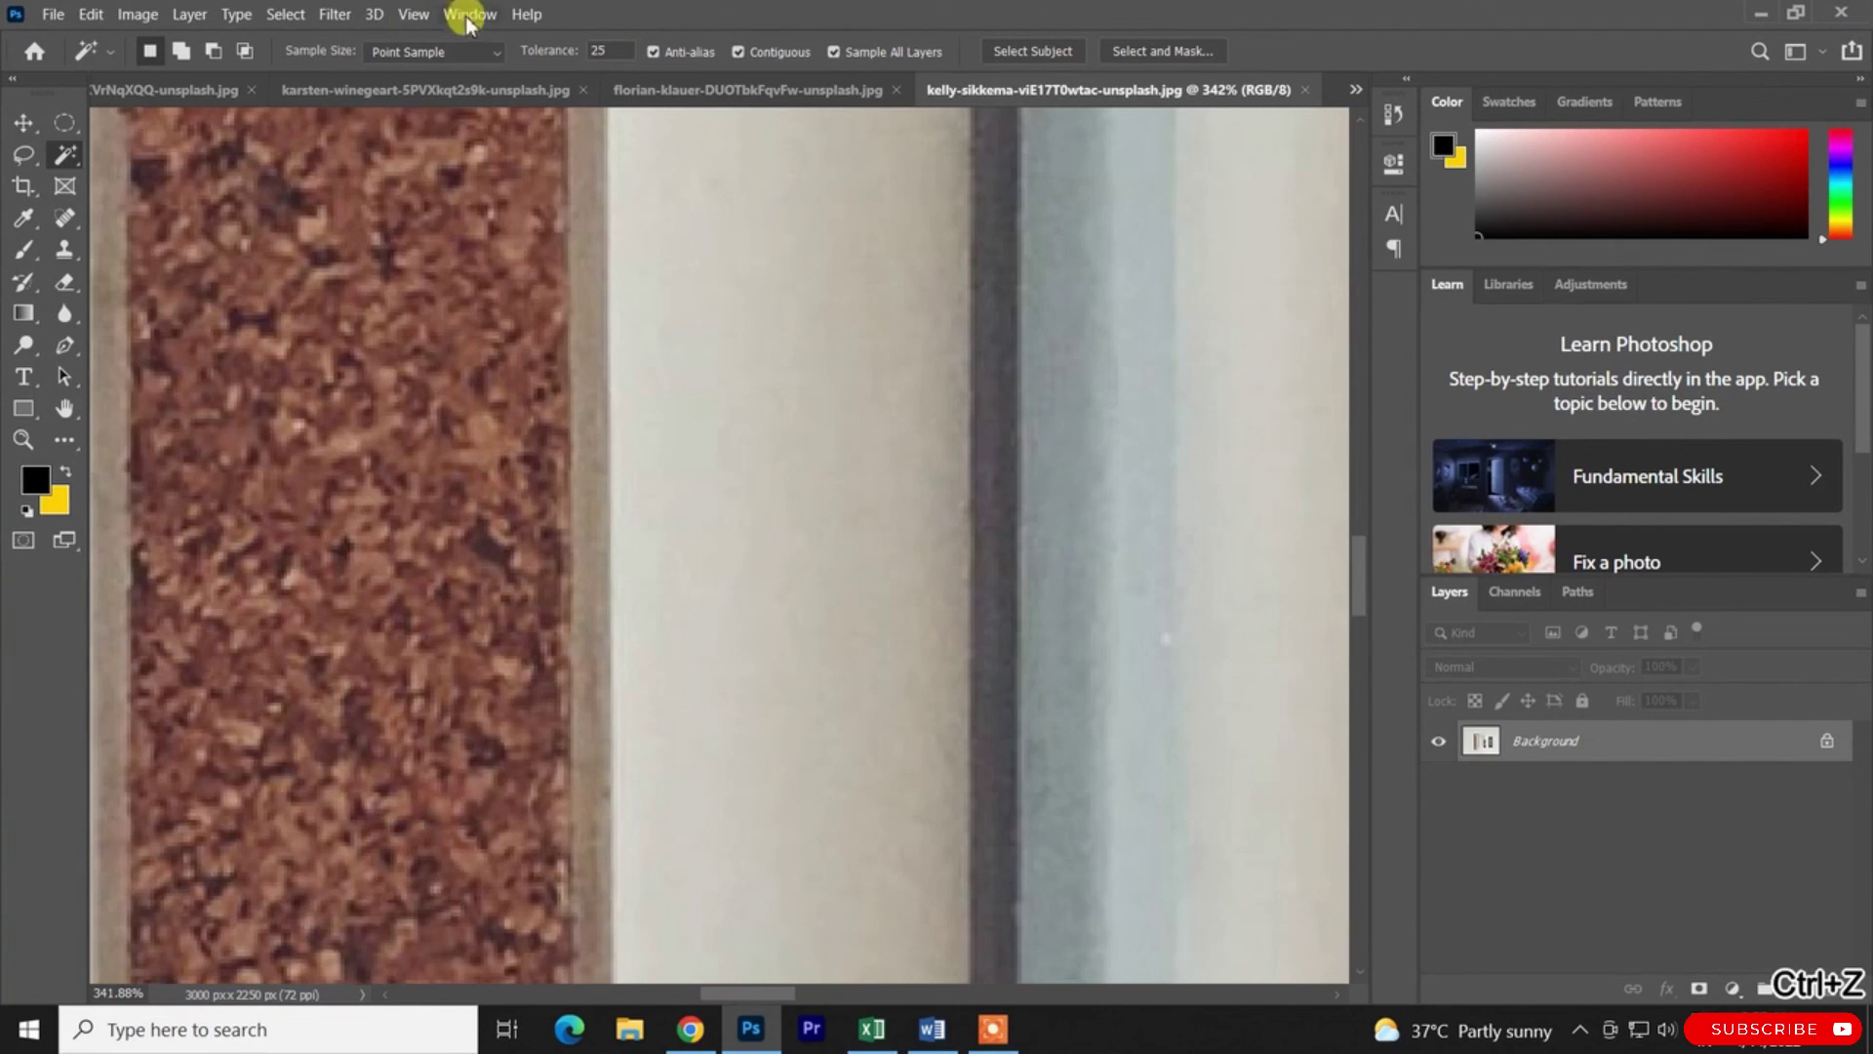
Try selecting the cork ruler at tolerances of 188 and 95, and check how far the selection spreads
{"action": "left_click_drag", "start_coordinate": [539, 58], "coordinate": [726, 70]}
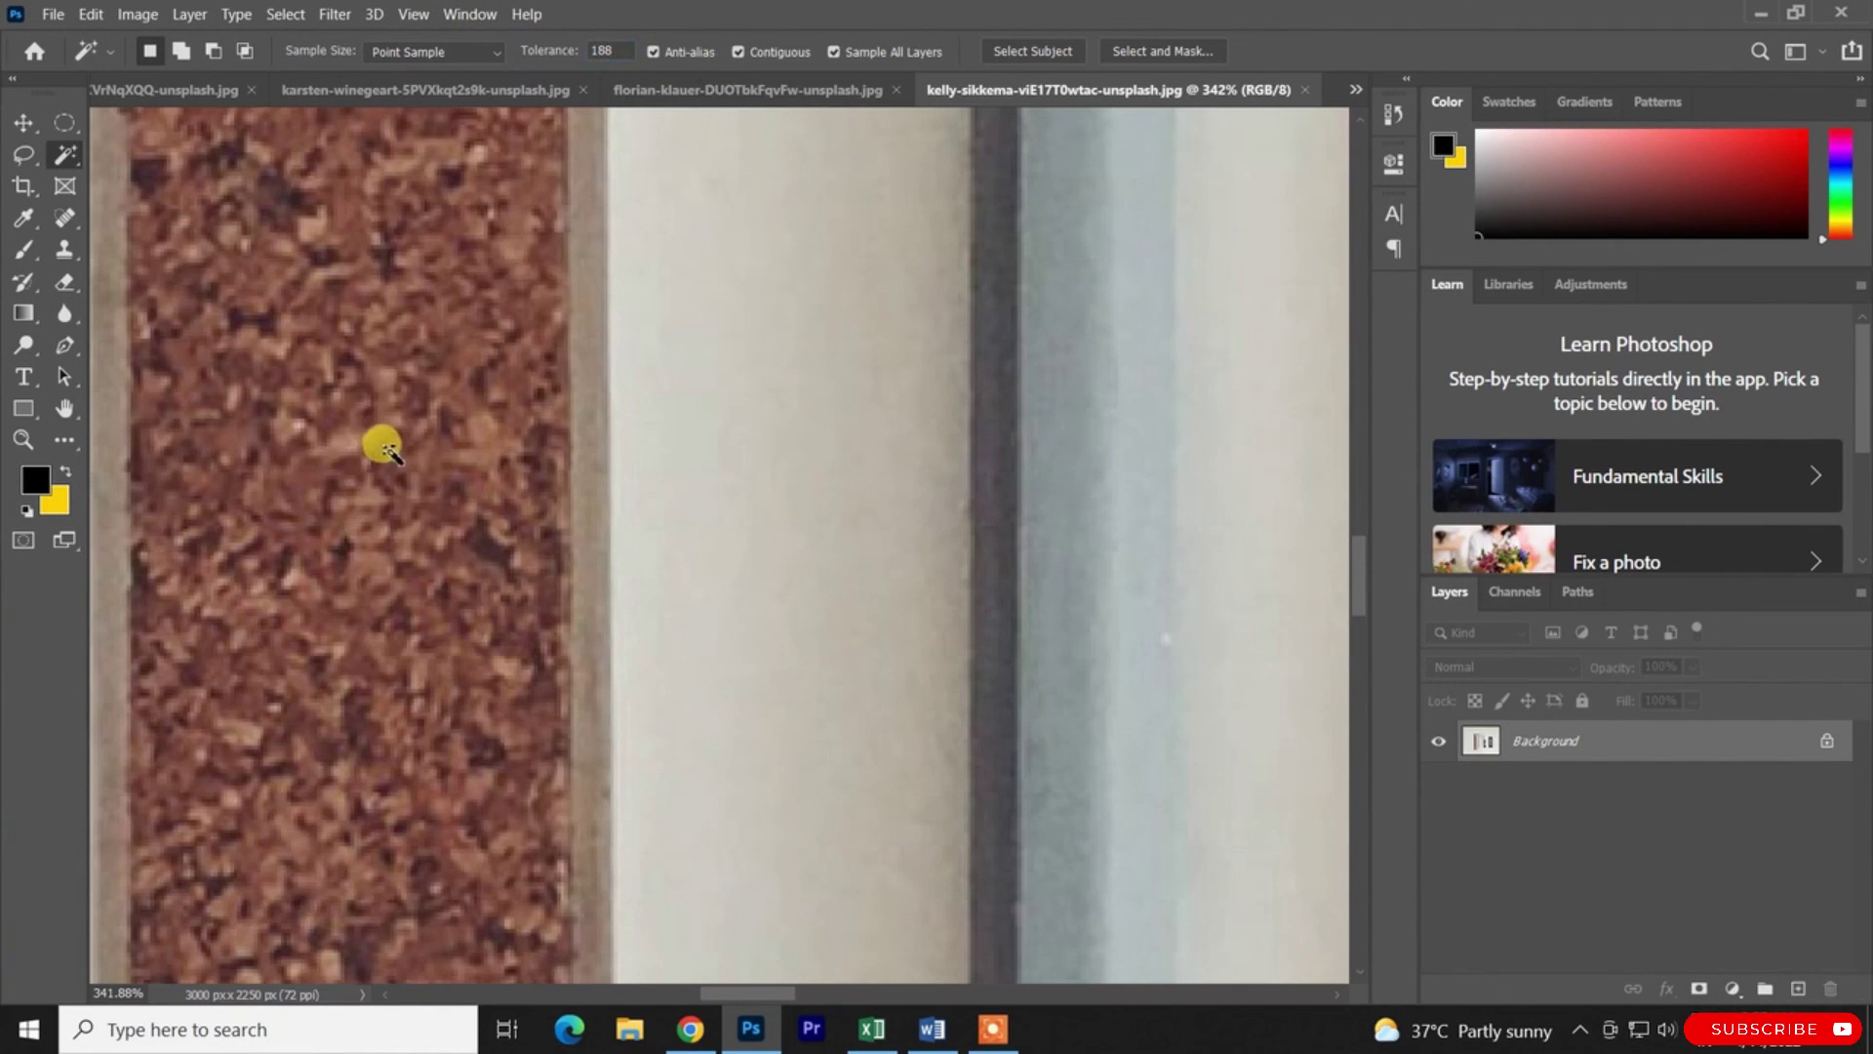
{"action": "key", "text": "ctrl+z"}
{"action": "left_click_drag", "start_coordinate": [546, 51], "coordinate": [415, 122]}
{"action": "left_click", "coordinate": [404, 373]}
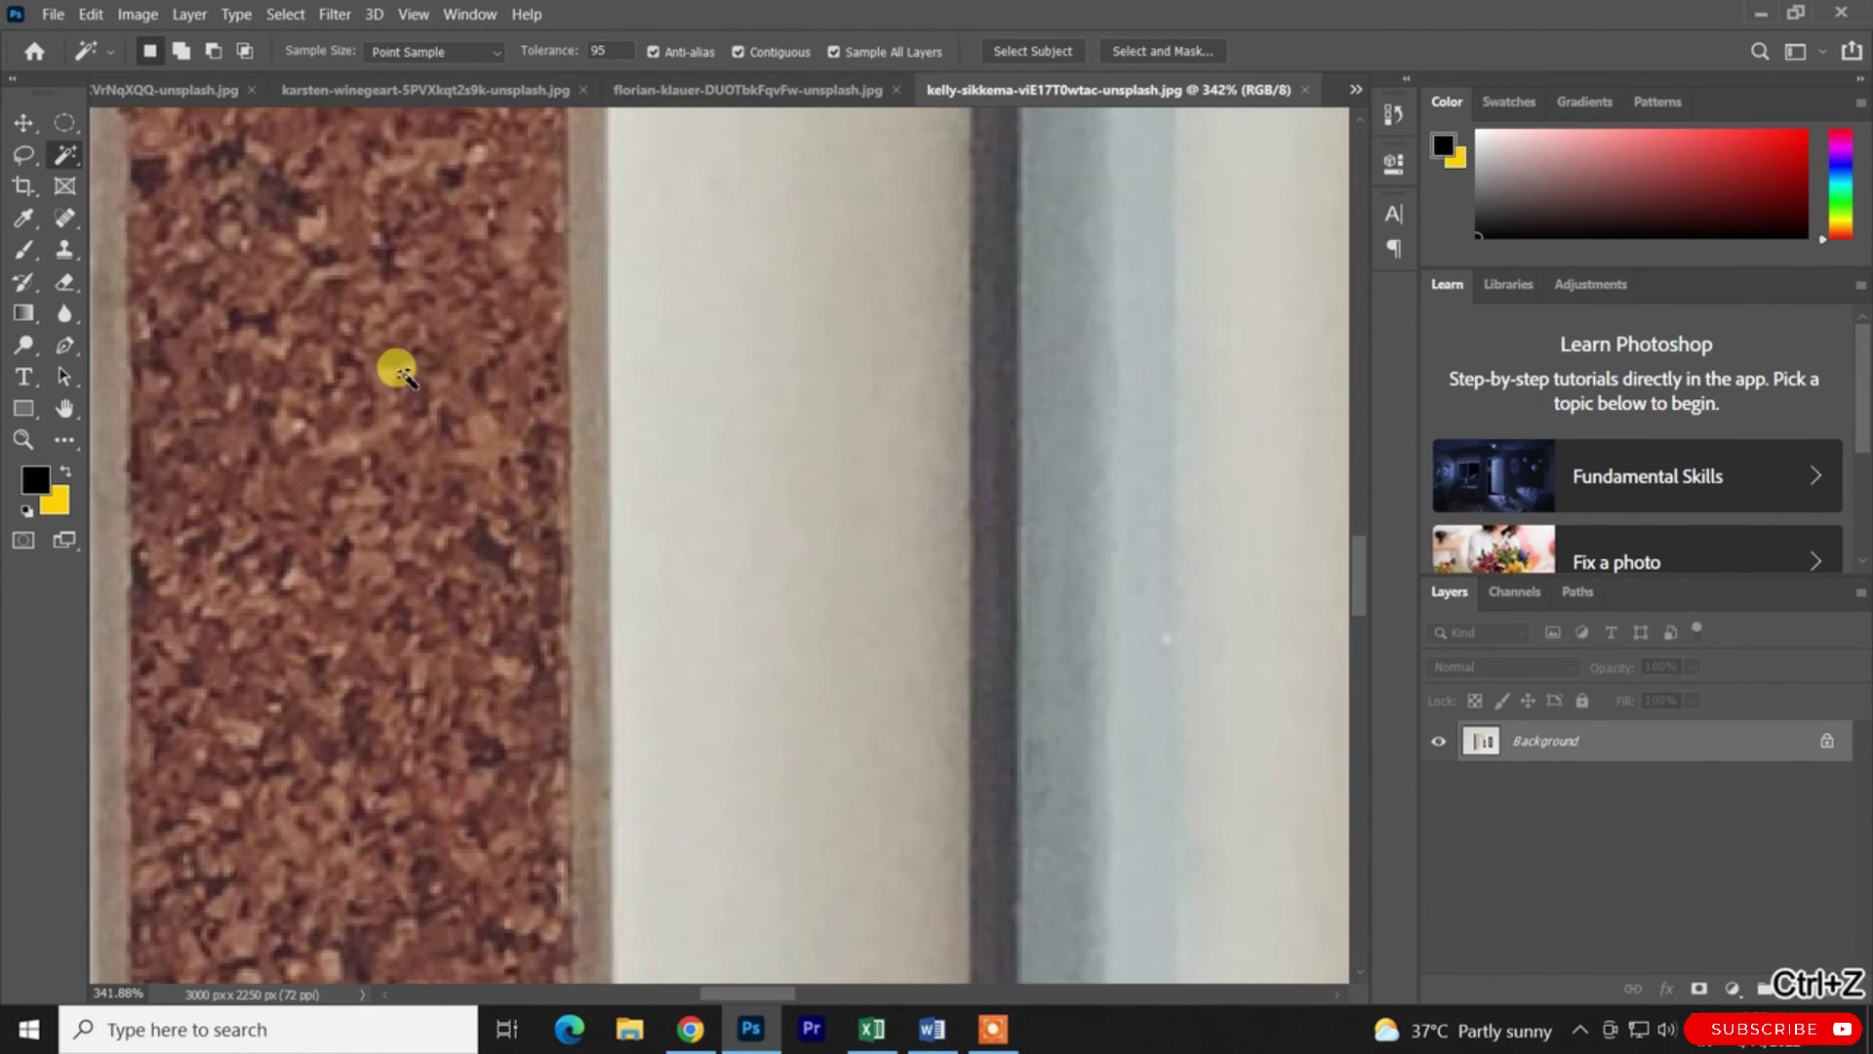
{"action": "scroll", "coordinate": [404, 376], "scroll_direction": "down", "scroll_amount": 3}
{"action": "scroll", "coordinate": [404, 400], "scroll_direction": "down", "scroll_amount": 2}
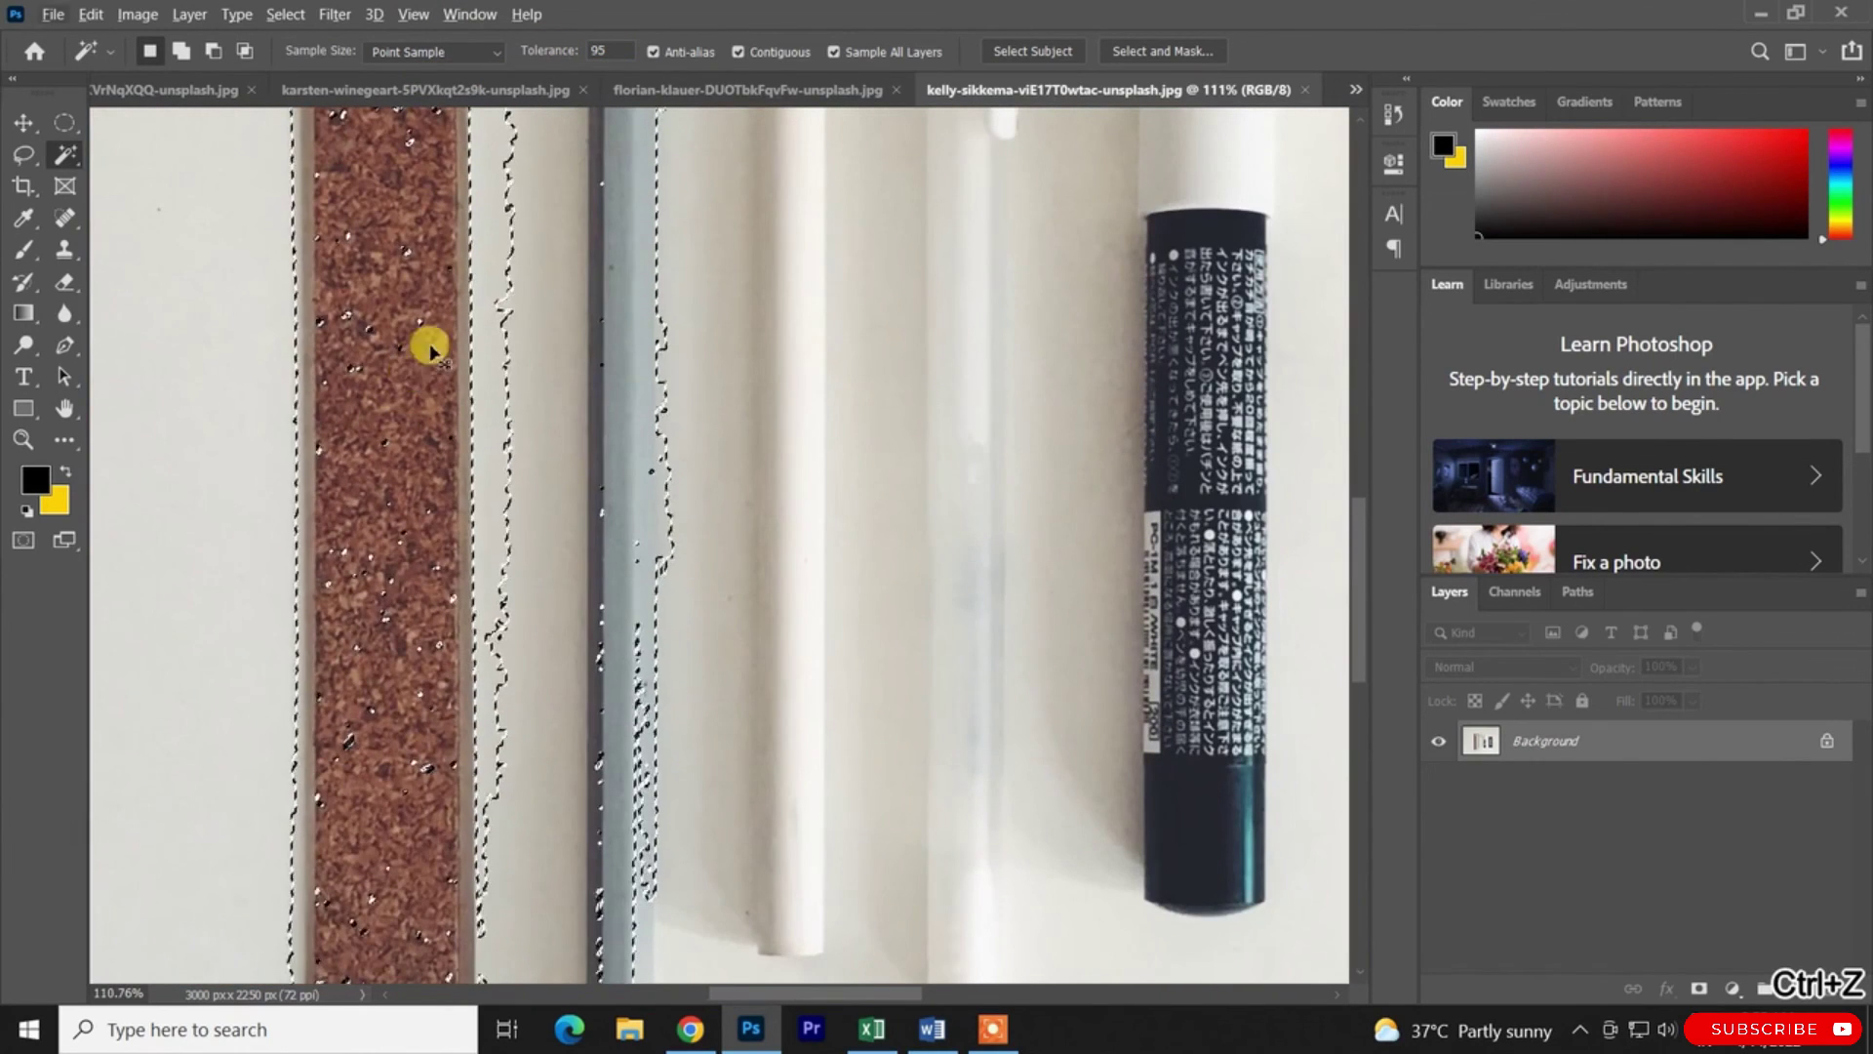
Lower the tolerance to 41, try selecting the cork ruler, inspect its texture up close, and undo the selection
{"action": "left_click_drag", "start_coordinate": [546, 50], "coordinate": [448, 100]}
{"action": "left_click", "coordinate": [435, 370]}
{"action": "left_click_drag", "start_coordinate": [556, 49], "coordinate": [489, 159]}
{"action": "left_click", "coordinate": [406, 309]}
{"action": "scroll", "coordinate": [406, 308], "scroll_direction": "up", "scroll_amount": 6}
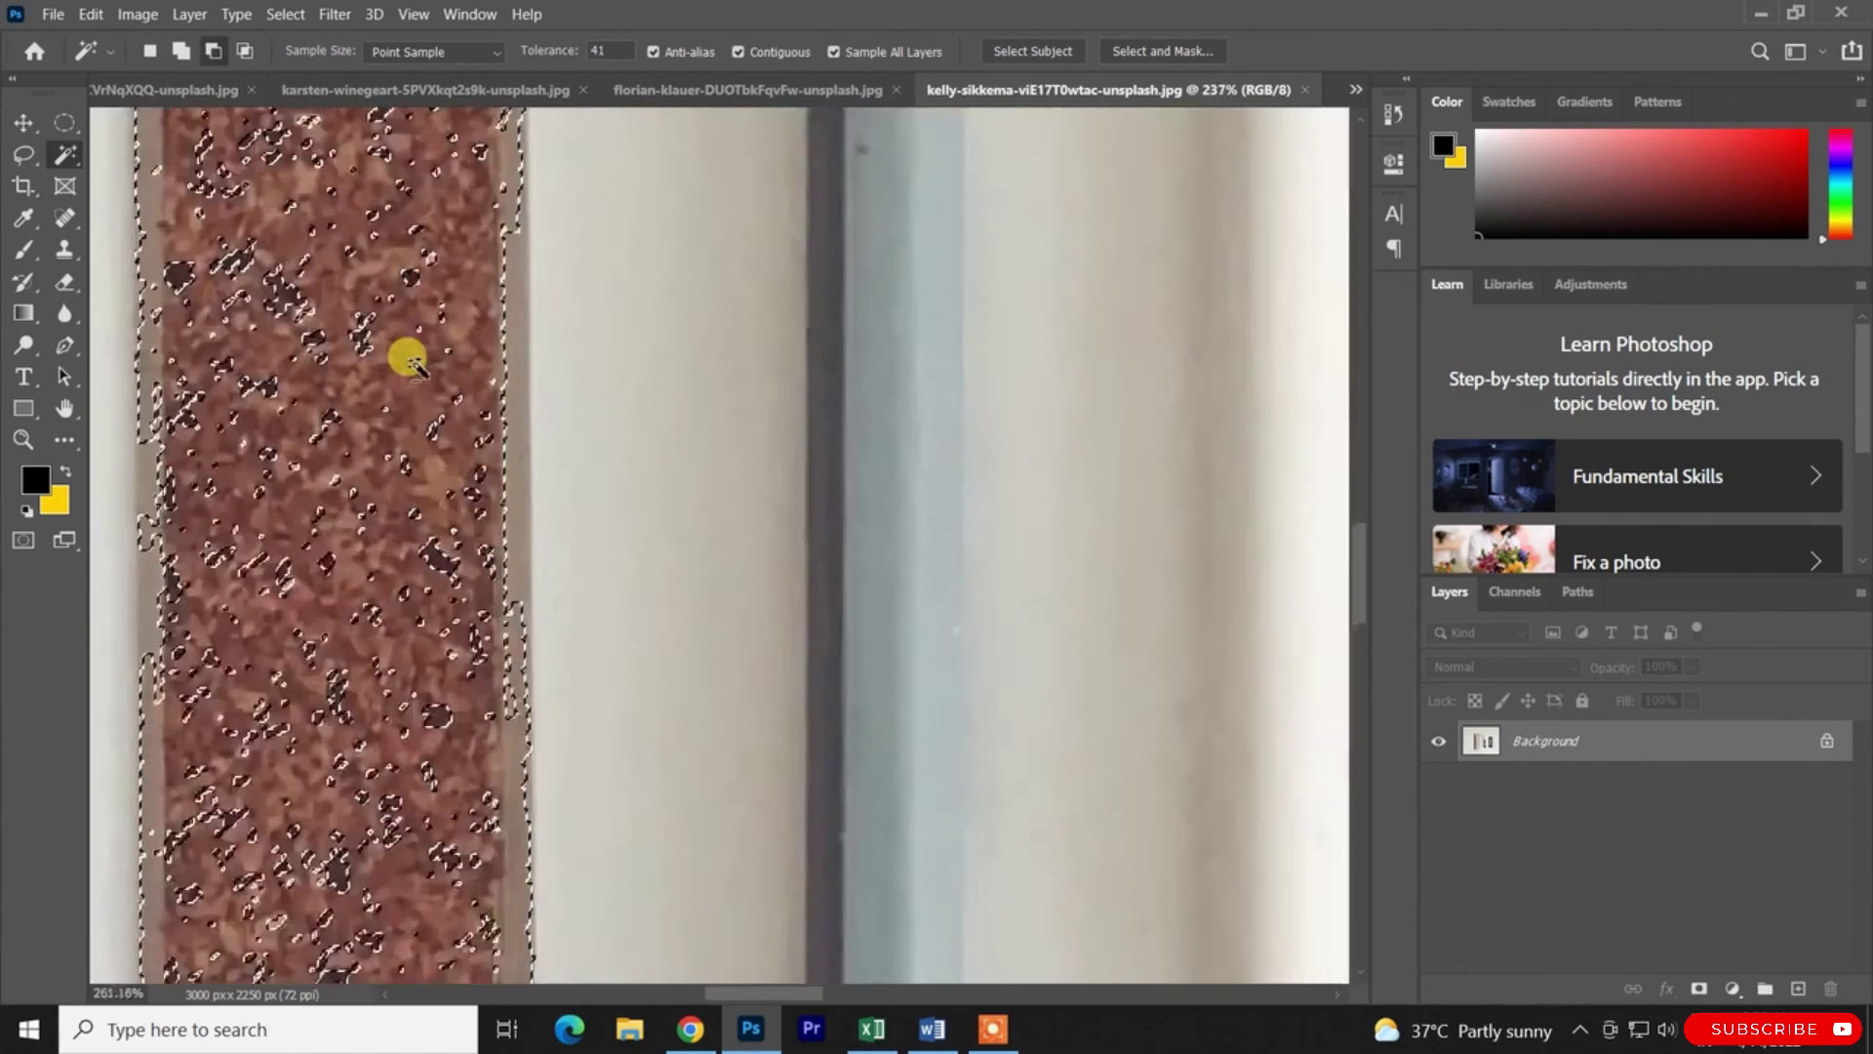
{"action": "key", "text": "ctrl+z"}
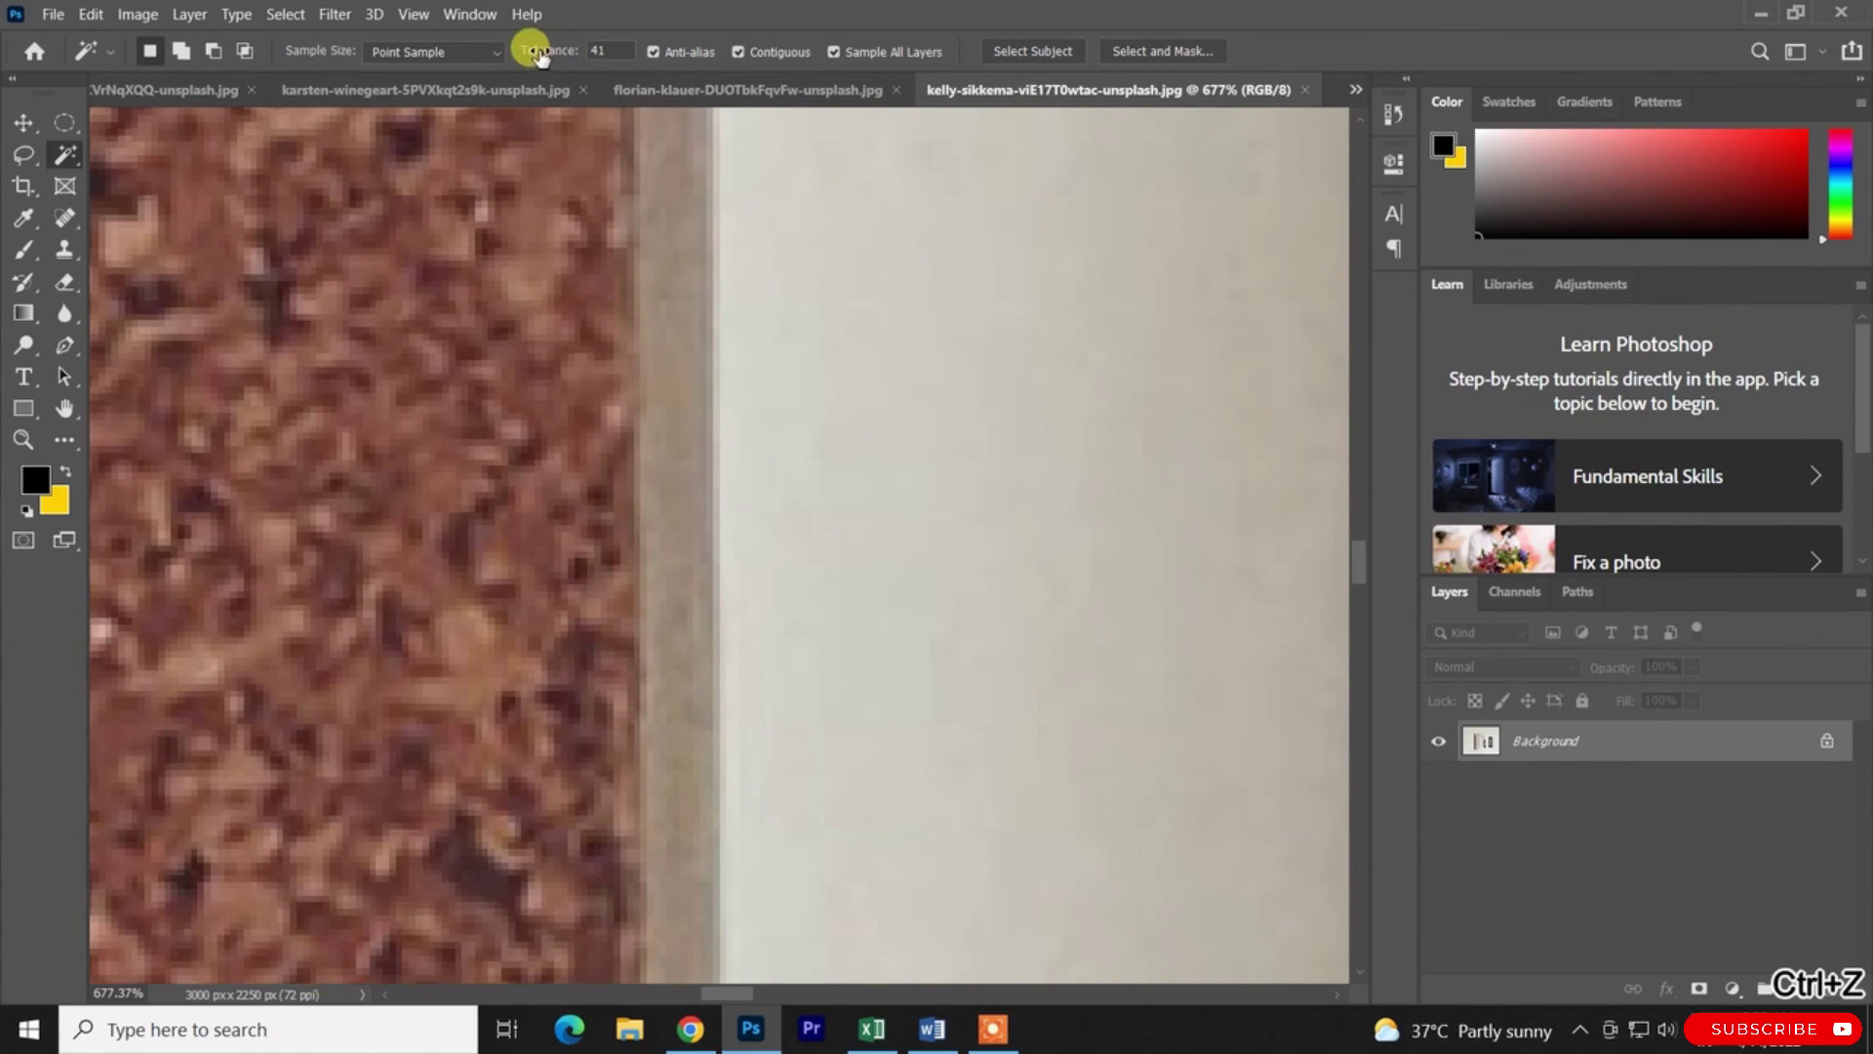
Raise the tolerance to 74, try selecting the cork ruler, and undo the selection
{"action": "scroll", "coordinate": [360, 355], "scroll_direction": "down", "scroll_amount": 6}
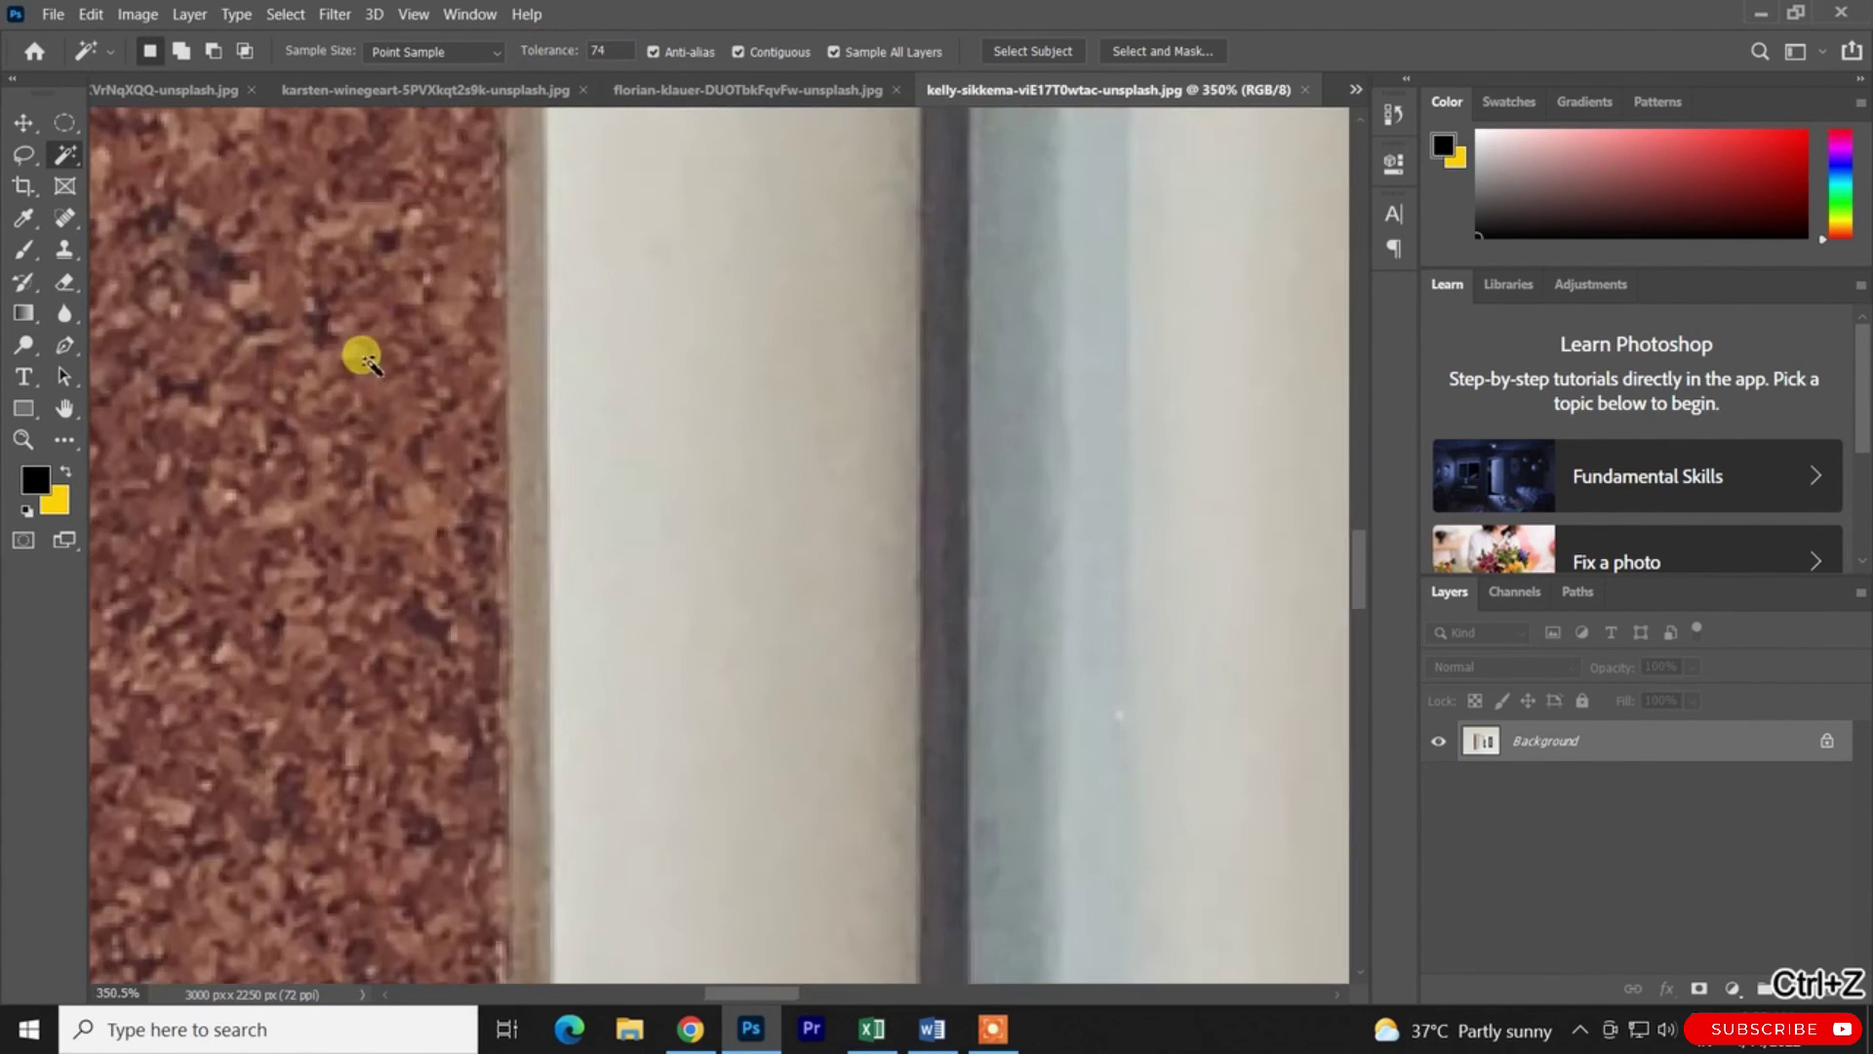
{"action": "left_click", "coordinate": [346, 357]}
{"action": "key", "text": "ctrl+z"}
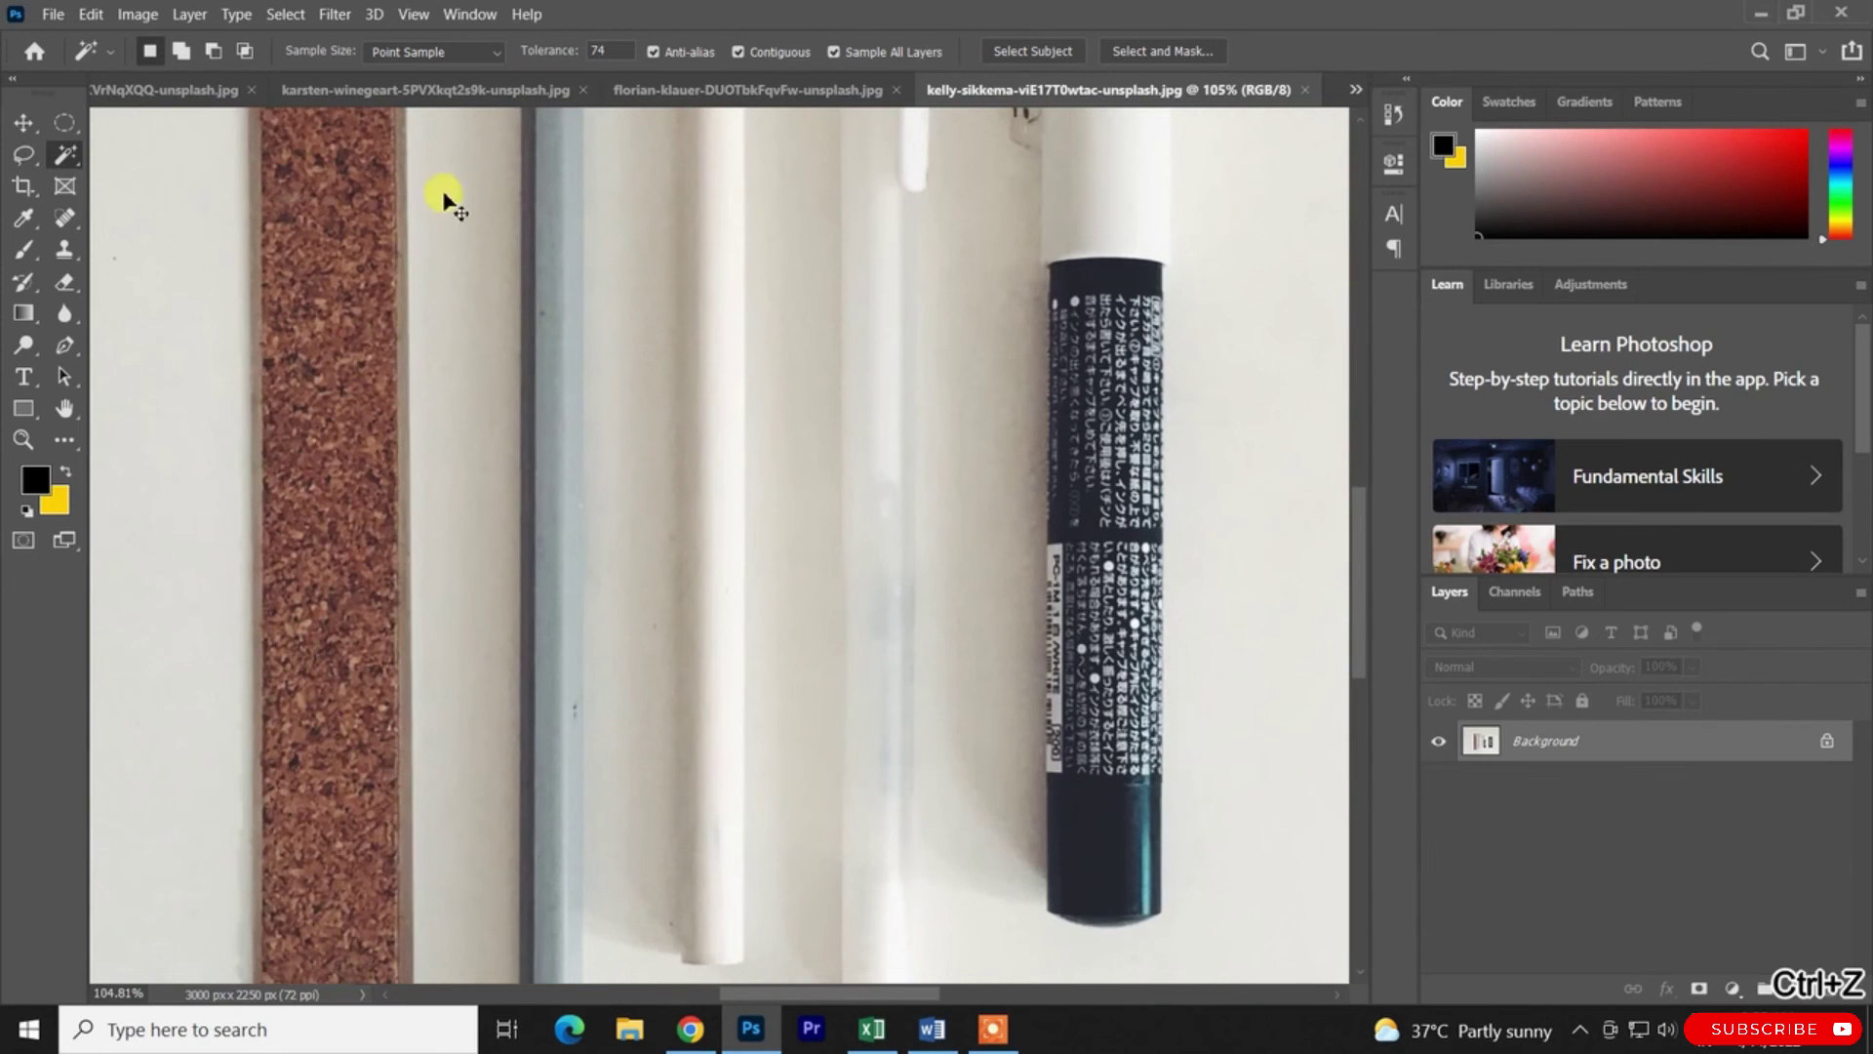
Select the whole cork ruler with the Magic Wand at a tolerance of 90, and undo the selection
{"action": "left_click", "coordinate": [303, 346]}
{"action": "scroll", "coordinate": [336, 408], "scroll_direction": "down", "scroll_amount": 4}
{"action": "scroll", "coordinate": [525, 564], "scroll_direction": "up", "scroll_amount": 2}
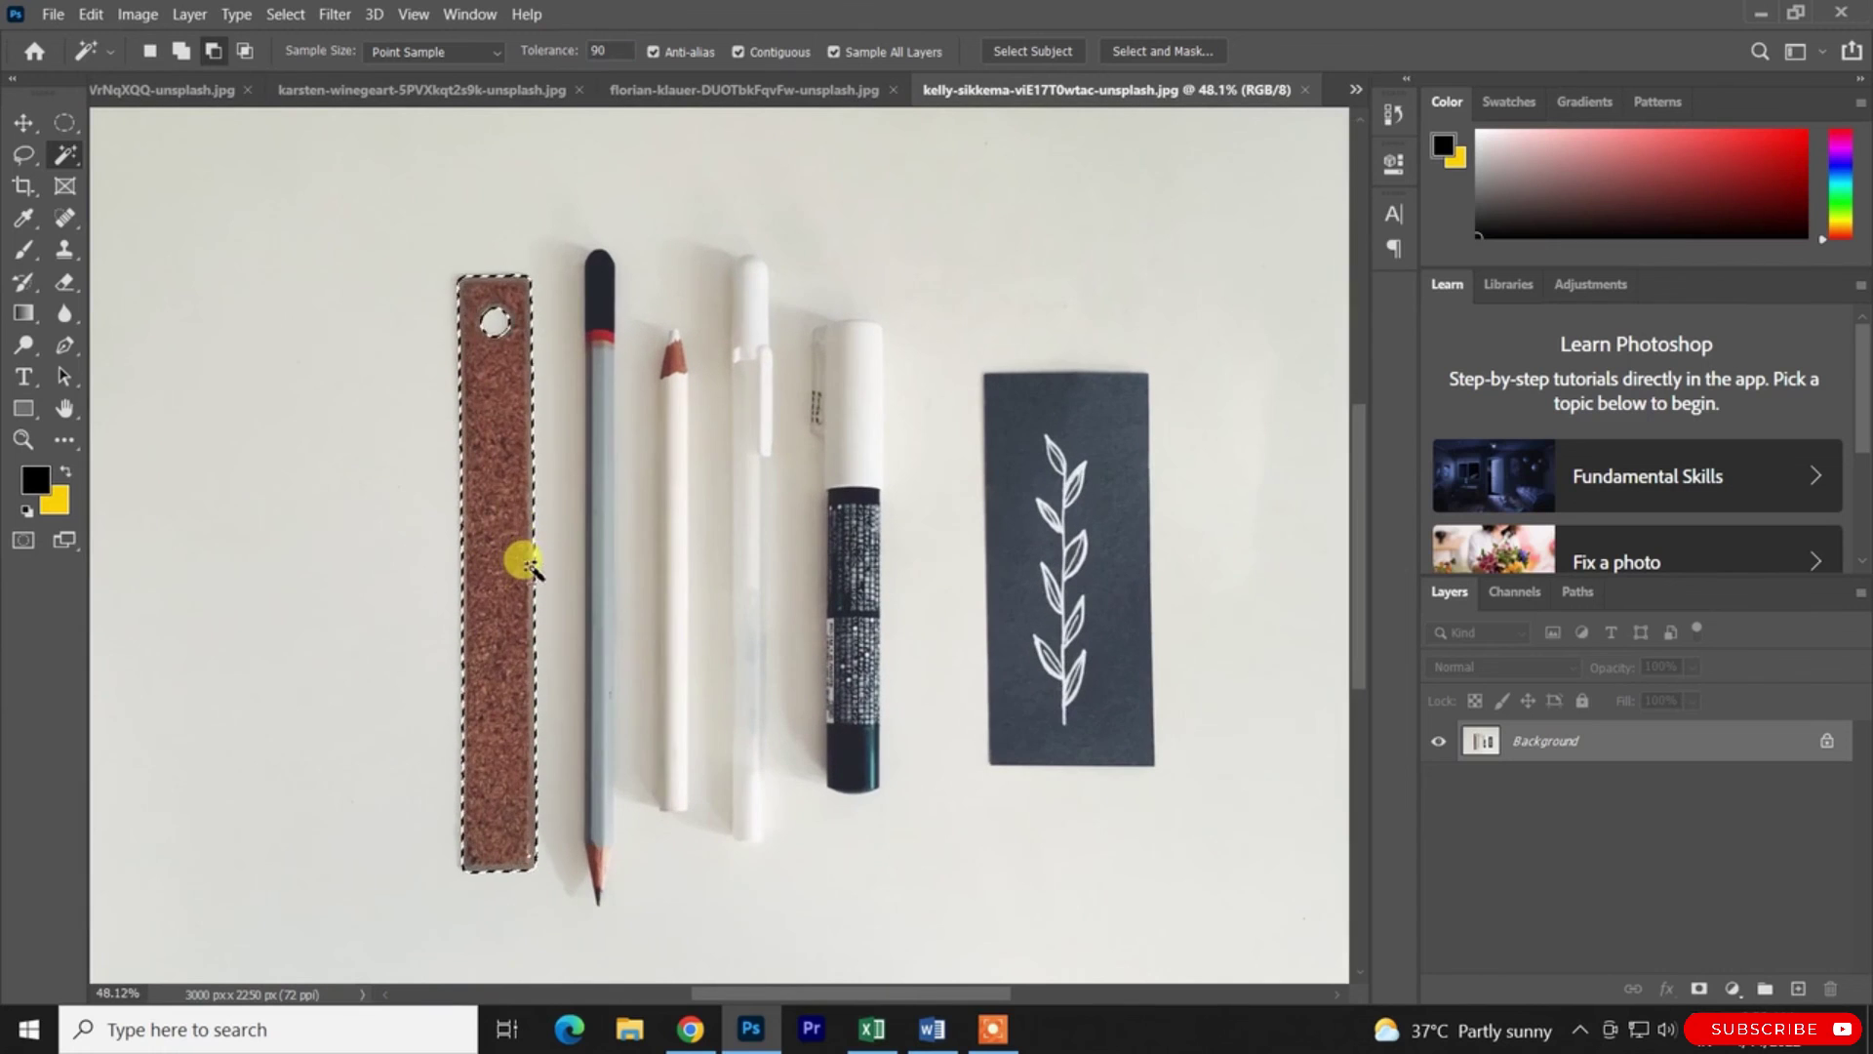
{"action": "key", "text": "ctrl+z"}
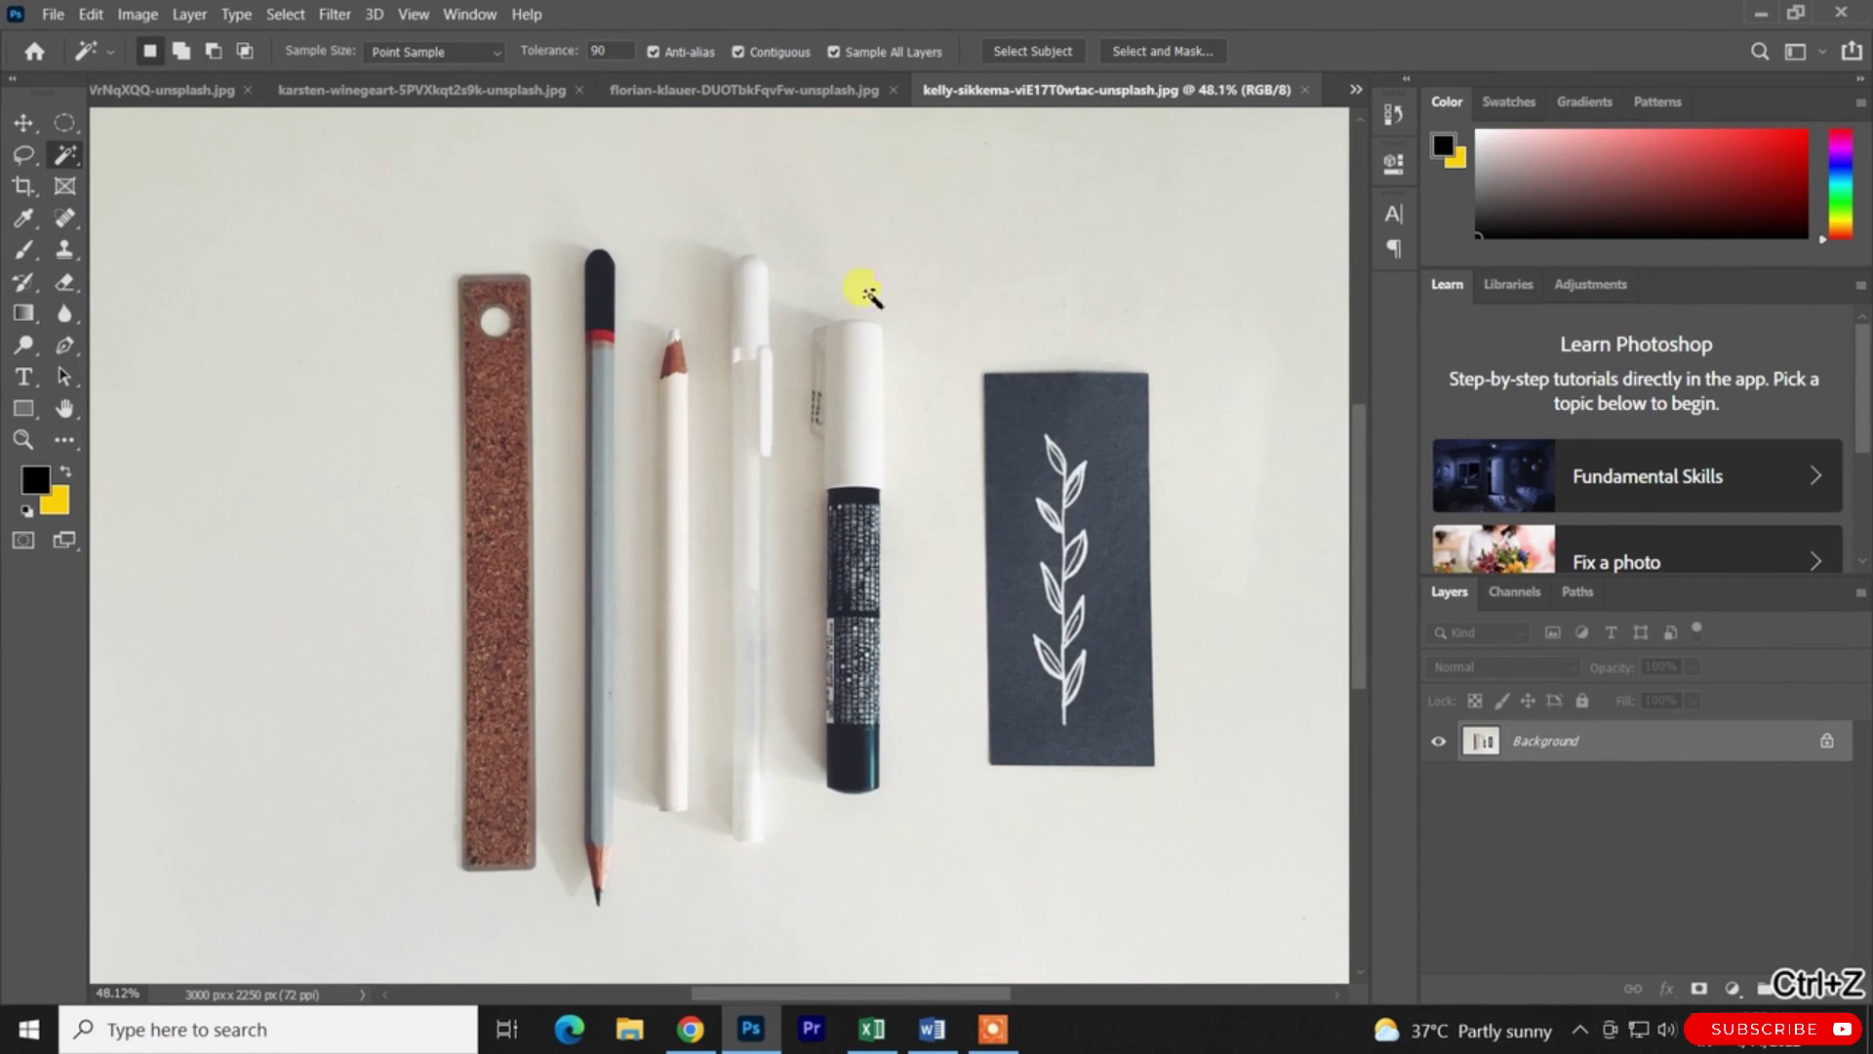